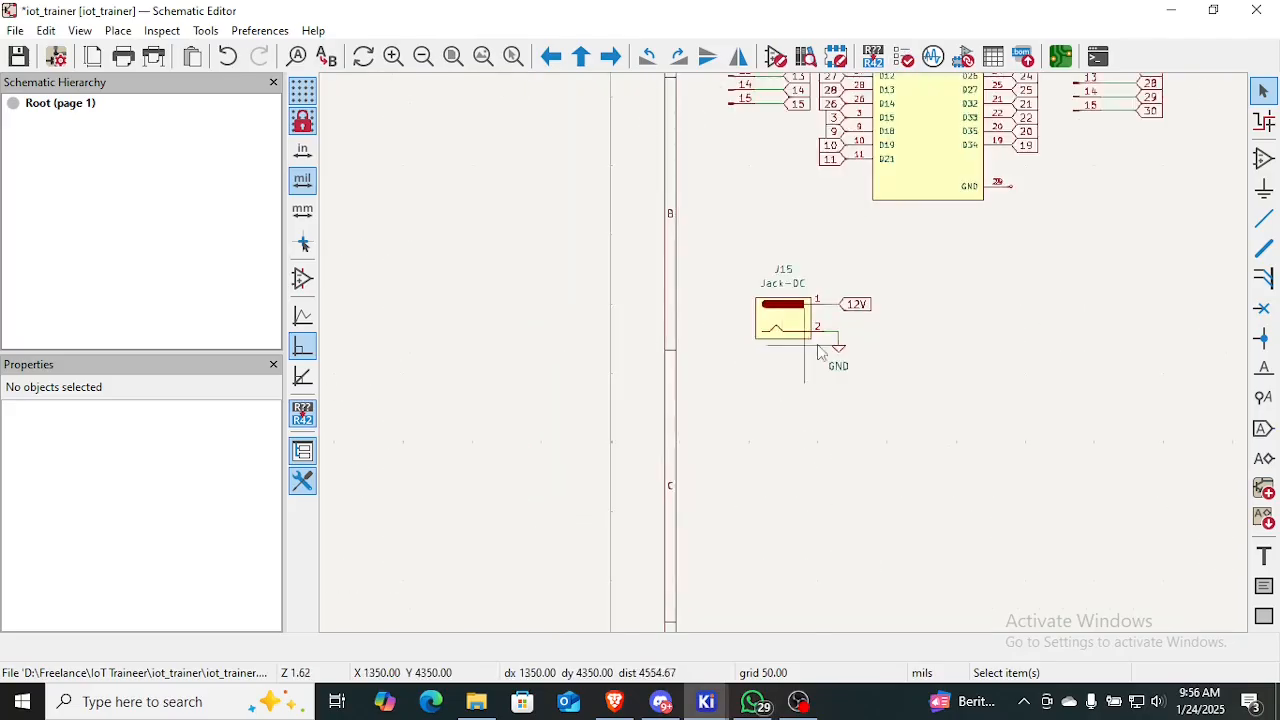
scroll(797, 366, "up", 4)
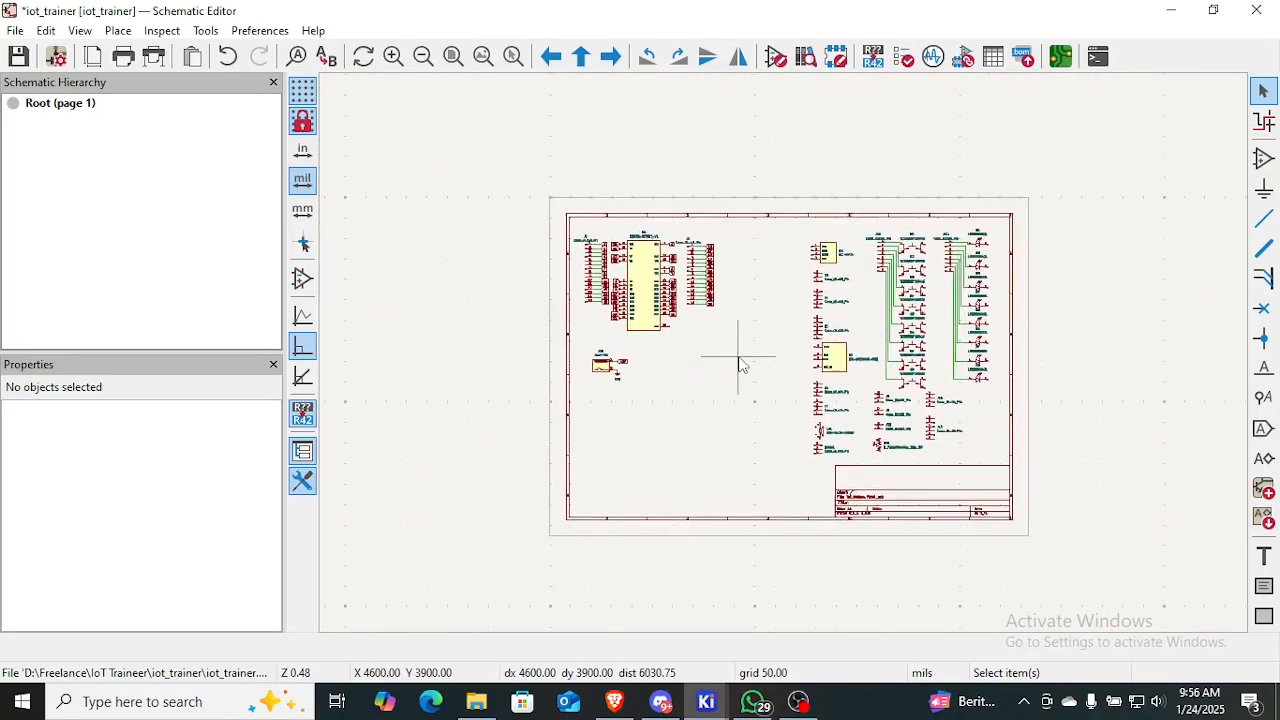
scroll(785, 362, "down", 4)
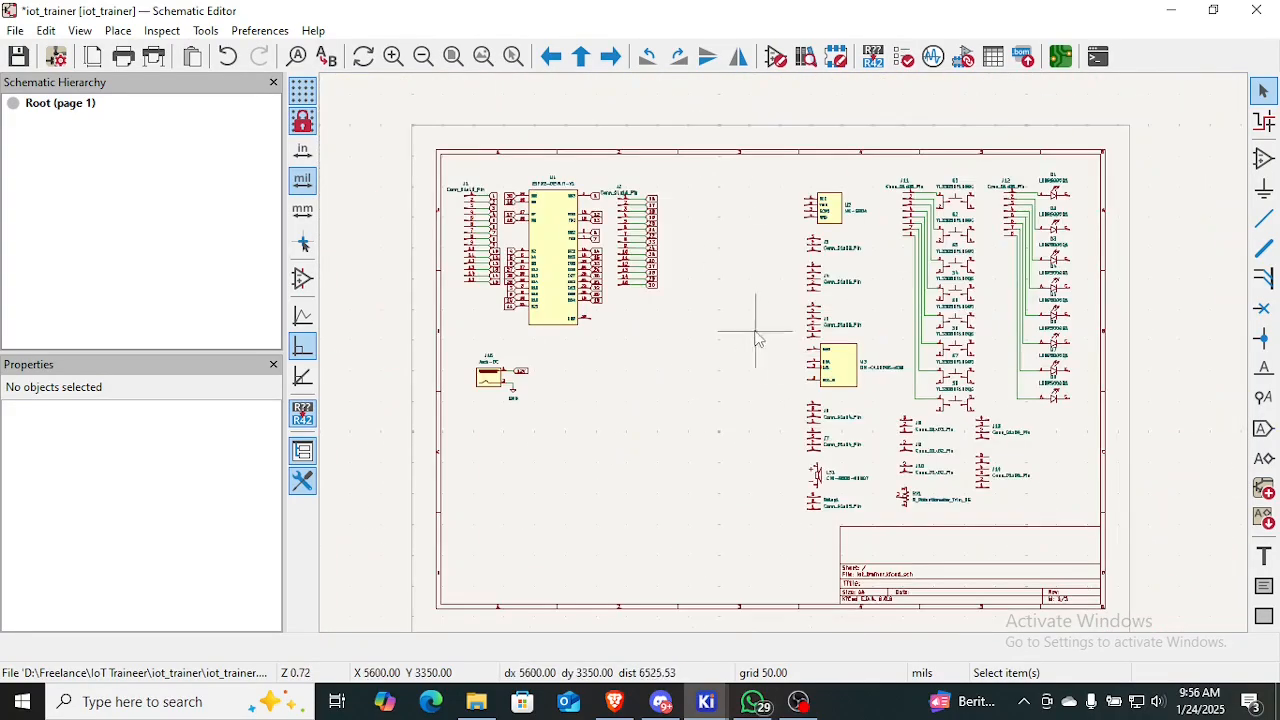
scroll(760, 345, "up", 3)
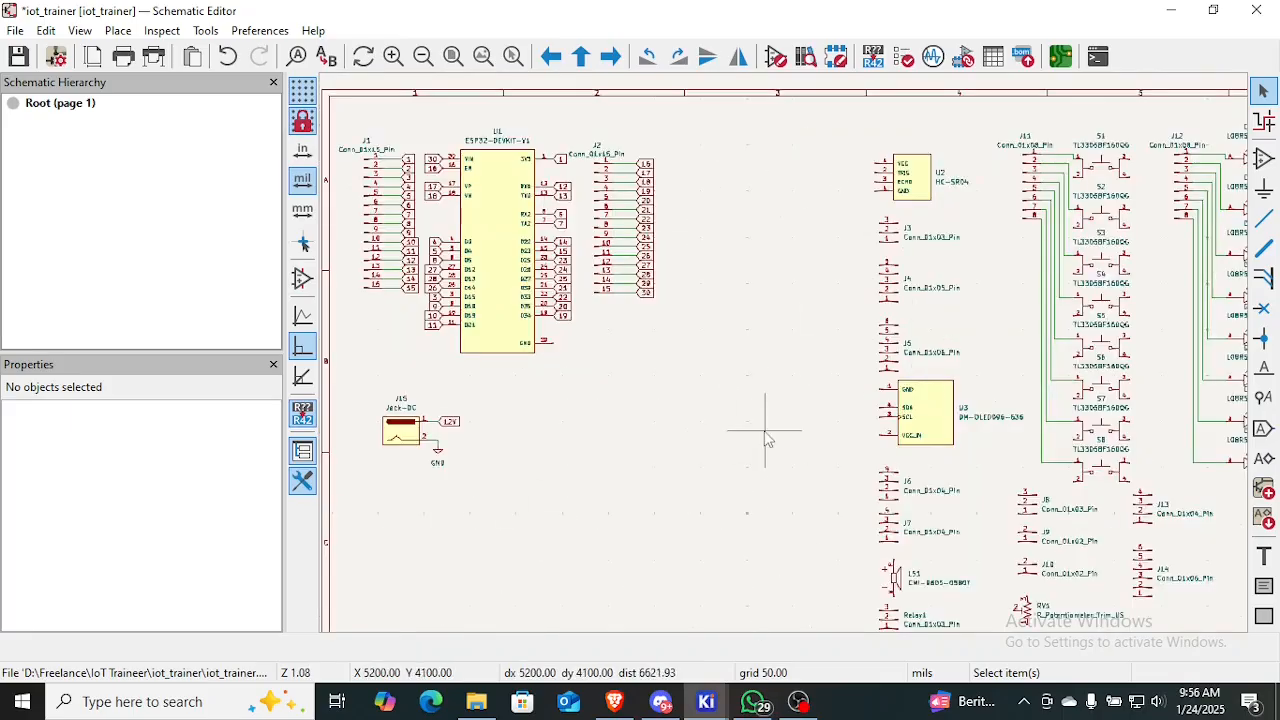
middle_click_drag(798, 439, 677, 400)
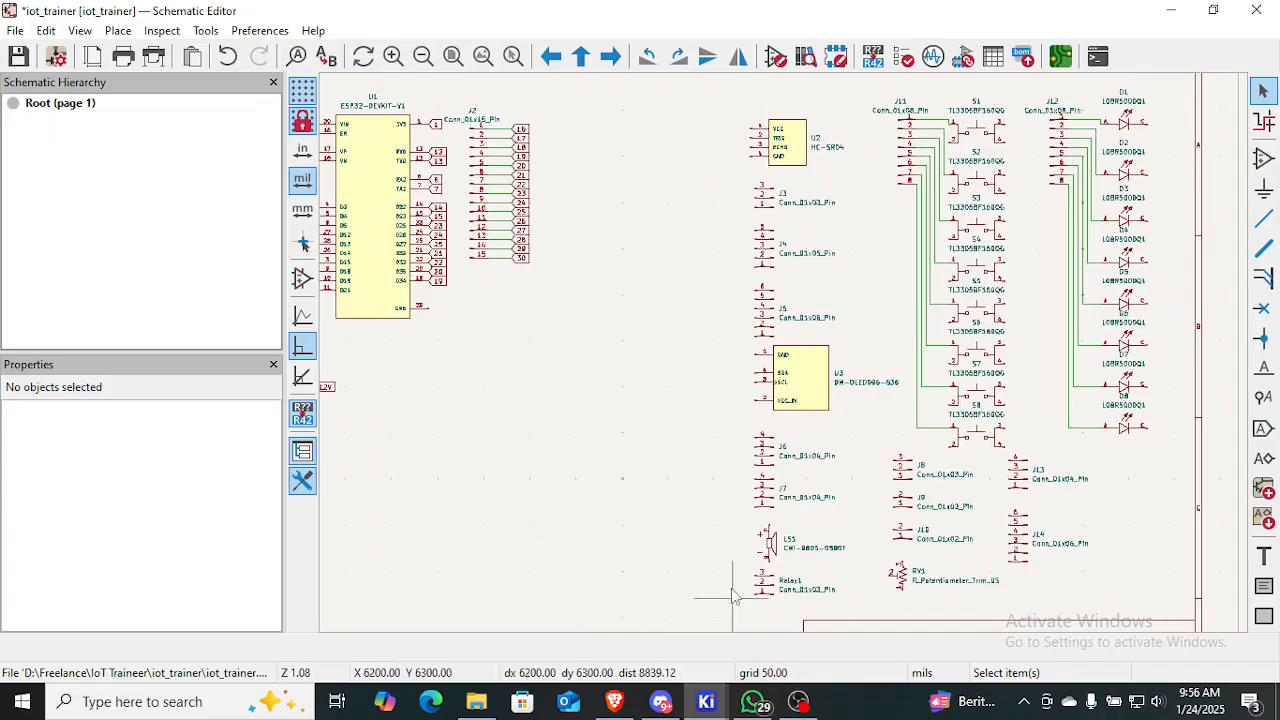
Switch to the SnapMagic page in the Brave browser and search its parts for hc-sr04
left_click(614, 701)
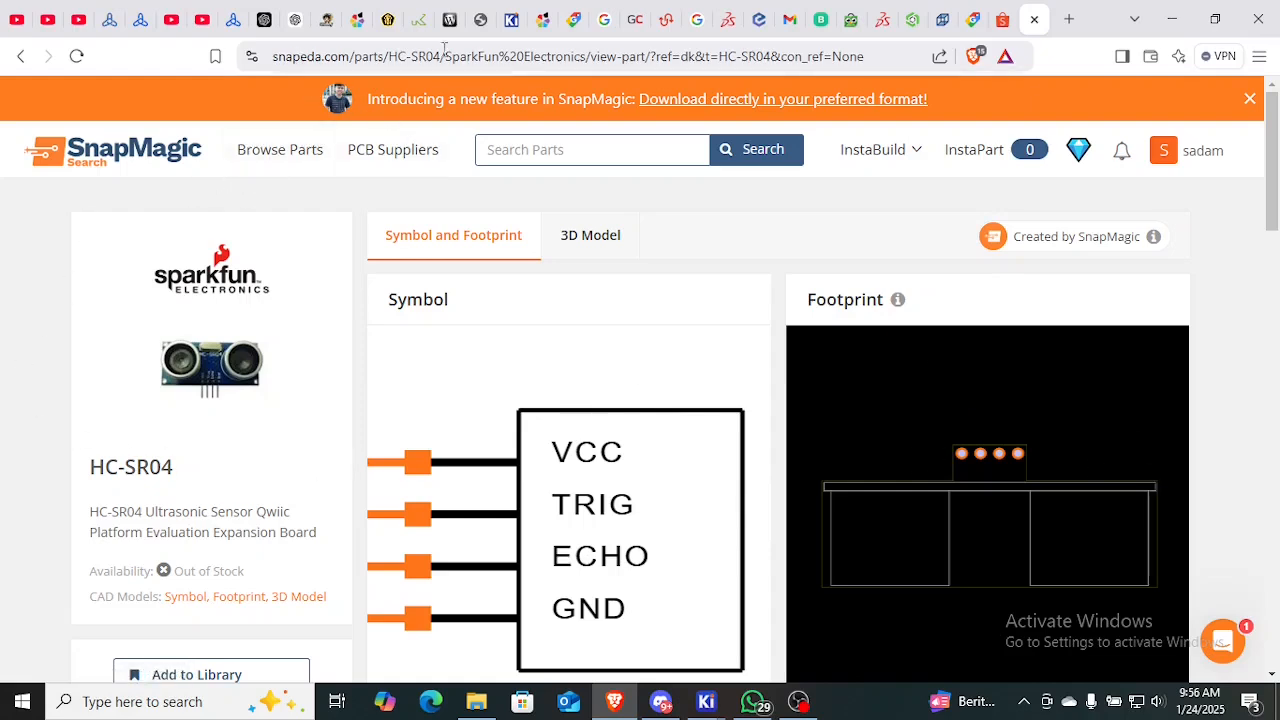
scroll(523, 286, "down", 1)
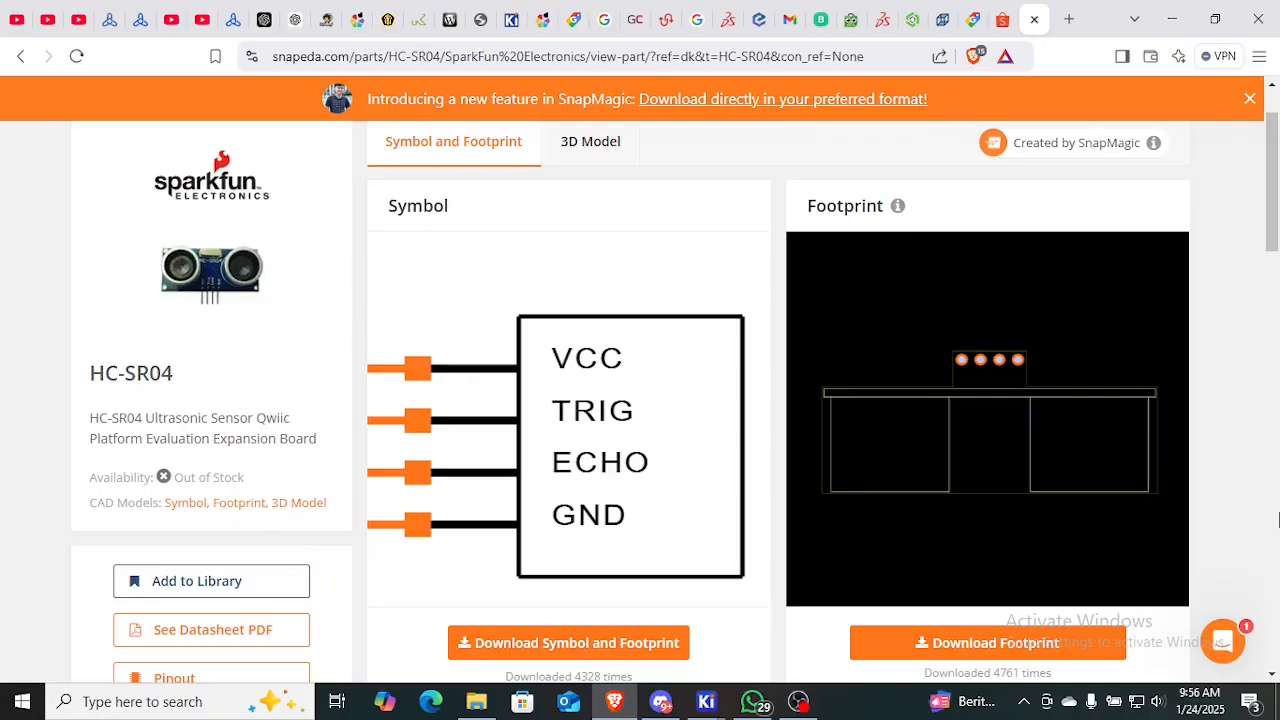
scroll(680, 230, "up", 1)
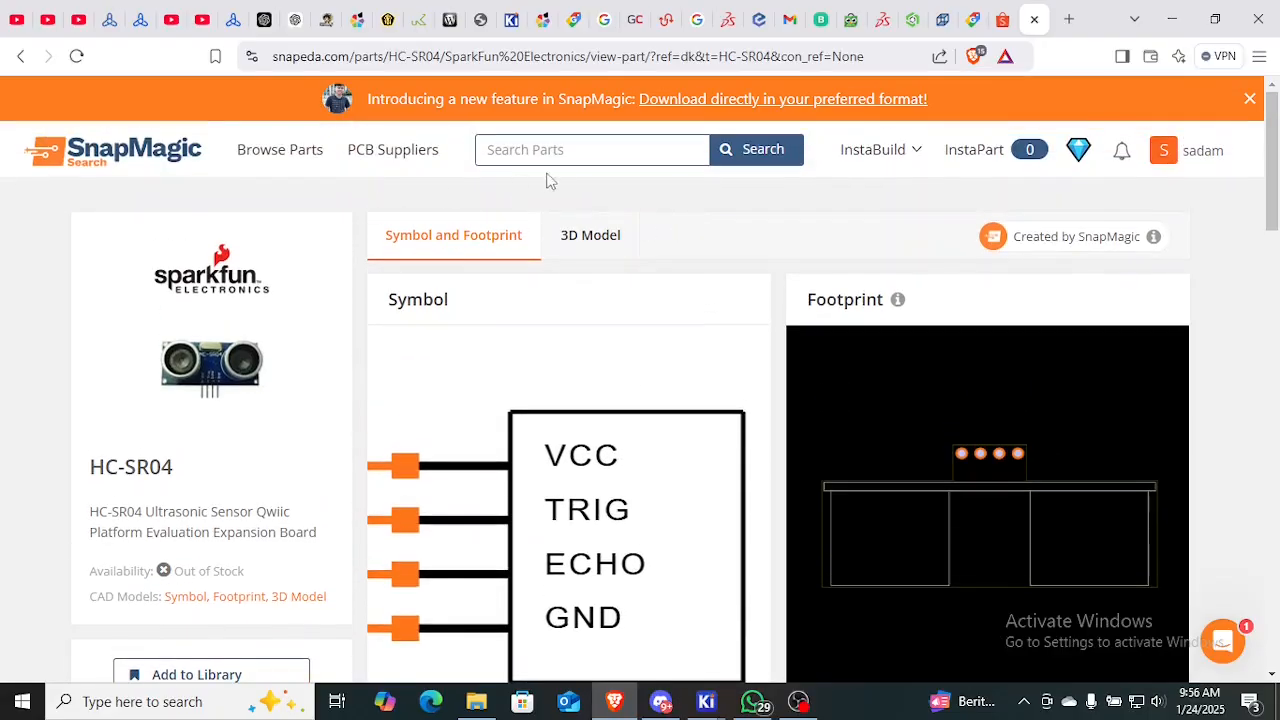
left_click(564, 149)
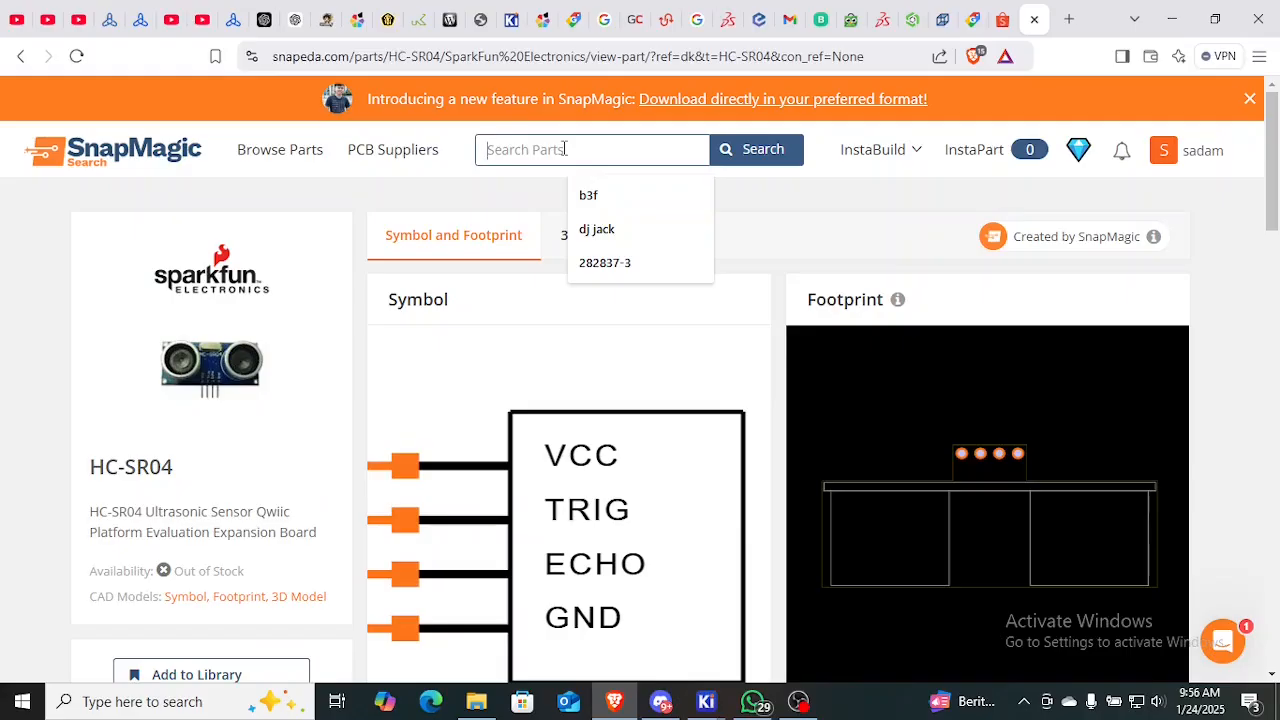
type("hc-sr0")
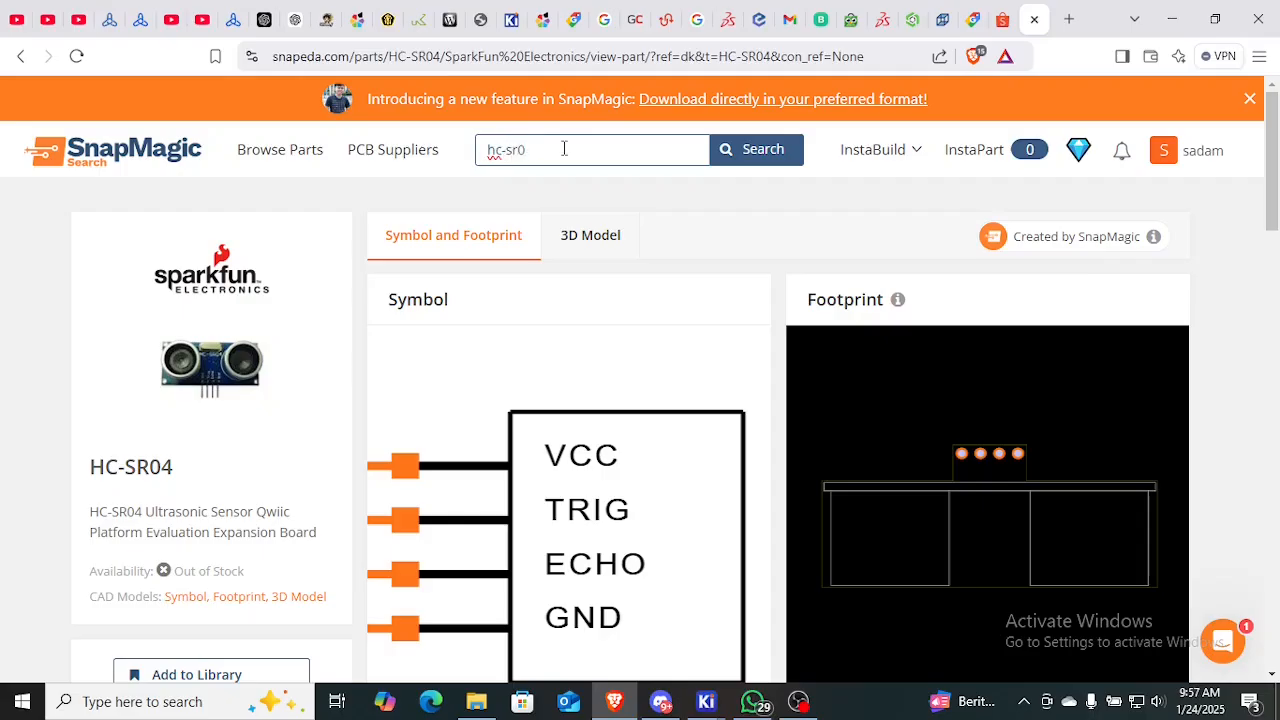
type("4")
key("Return")
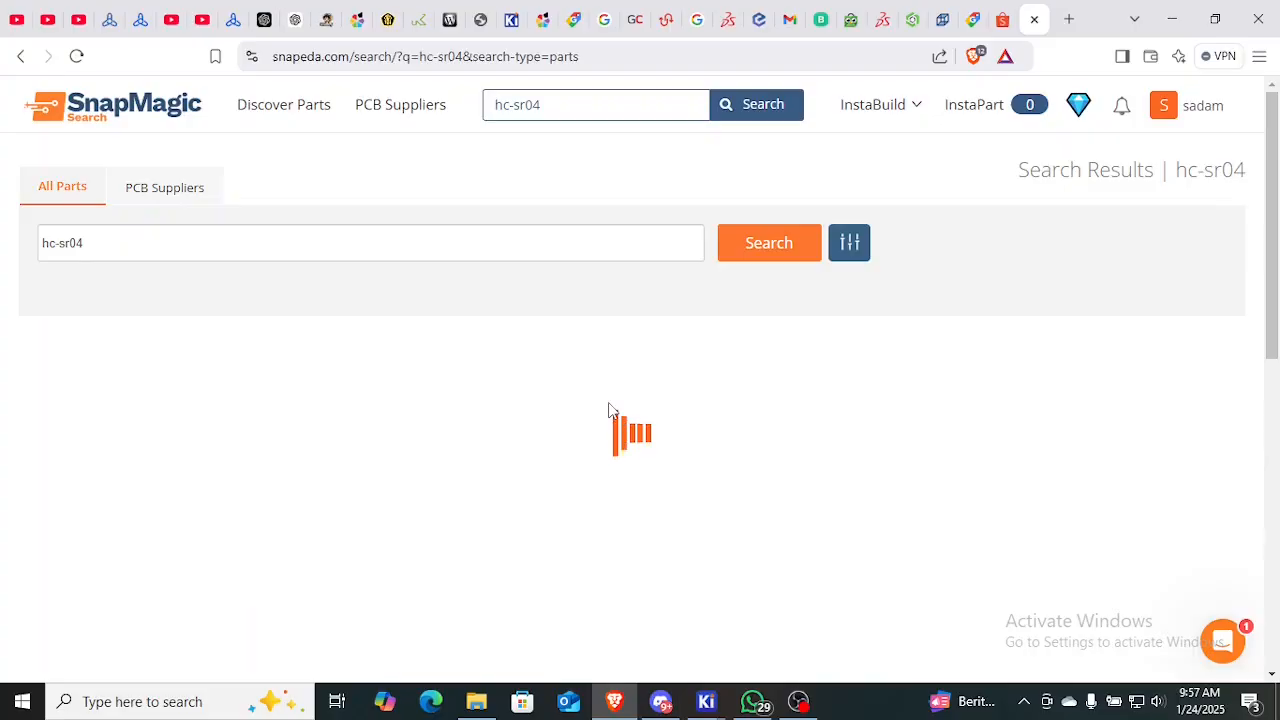
Open the SparkFun Electronics HC-SR04 part from the search results and close the DigiKey product page that opens with it
scroll(410, 473, "down", 1)
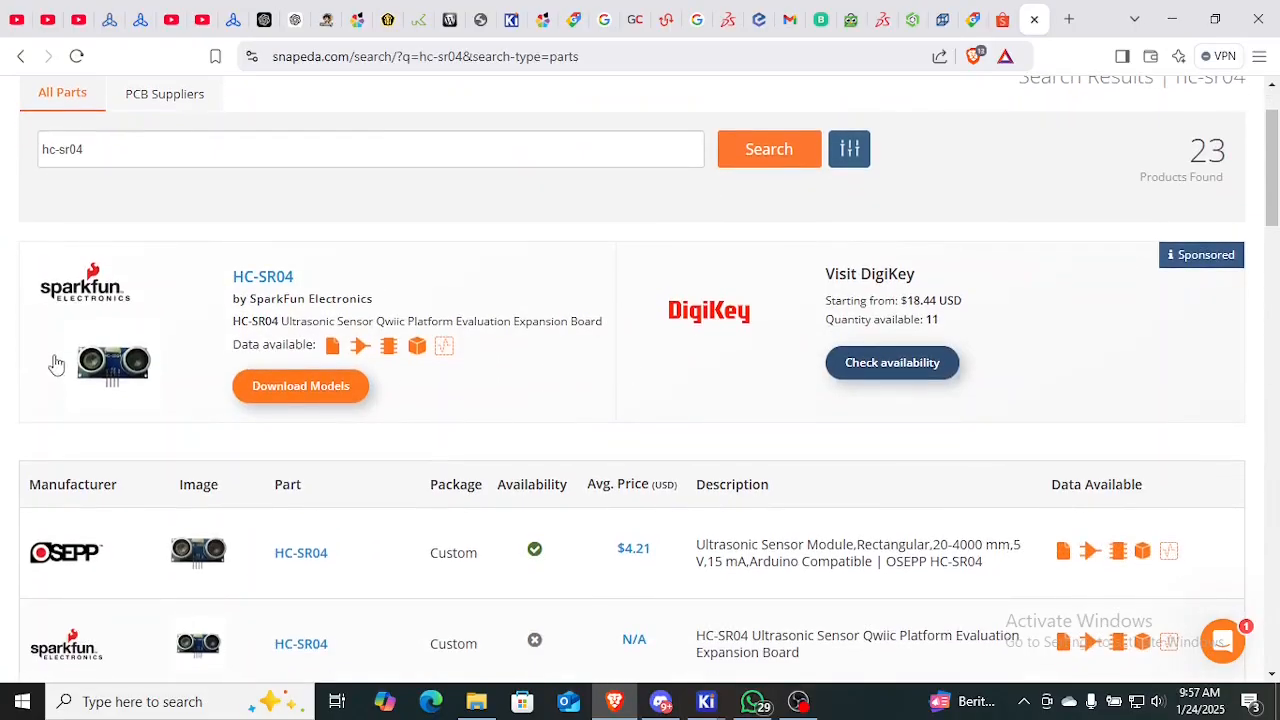
left_click(285, 277)
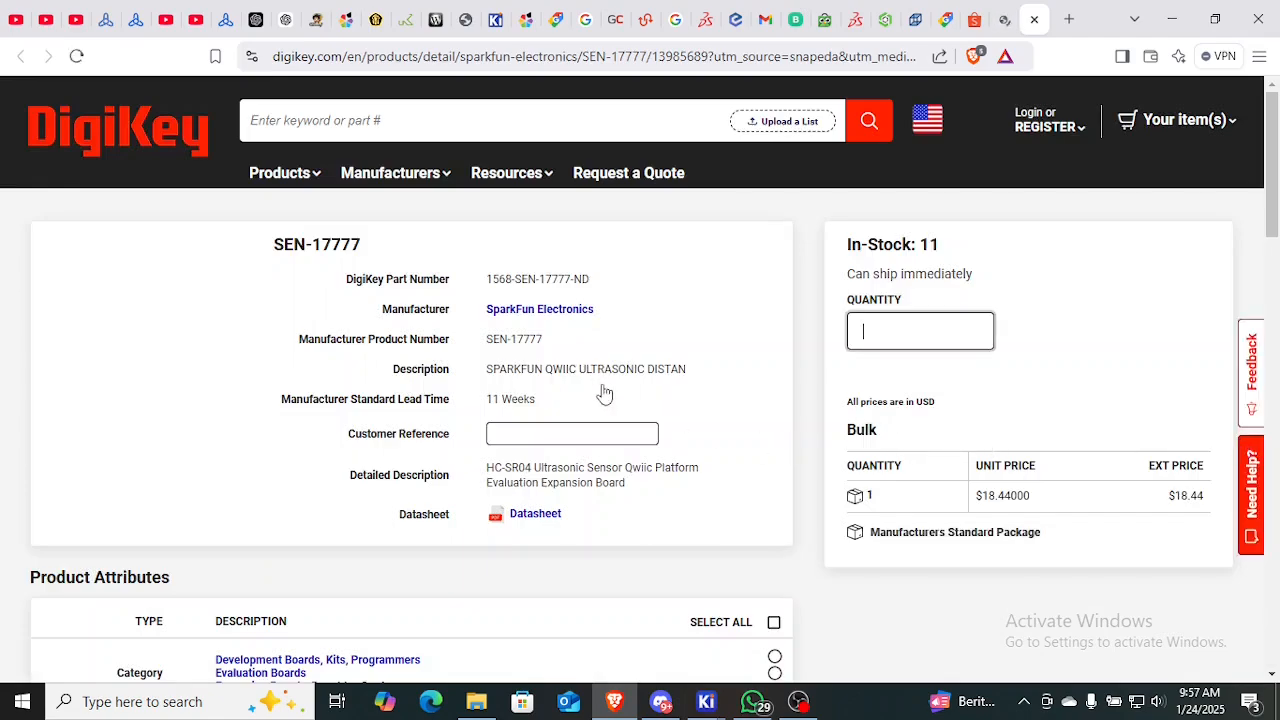
scroll(596, 388, "down", 2)
scroll(596, 388, "down", 8)
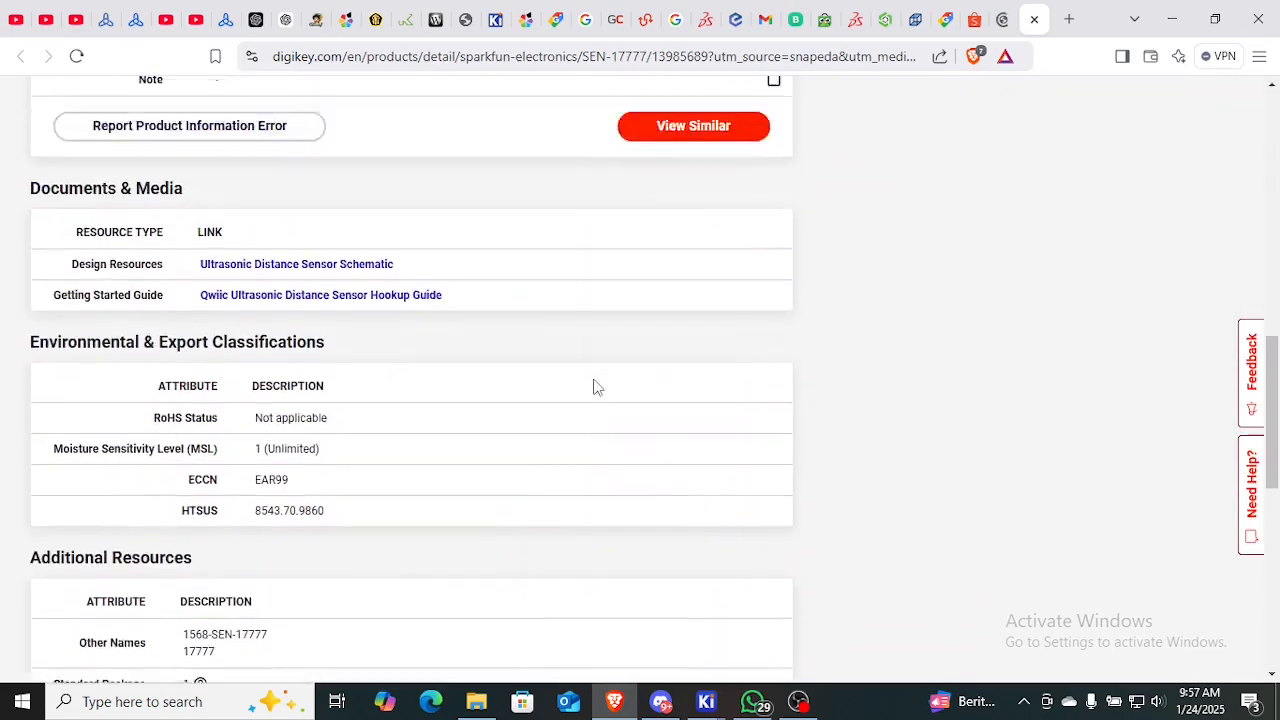
scroll(147, 120, "up", 6)
scroll(563, 120, "up", 3)
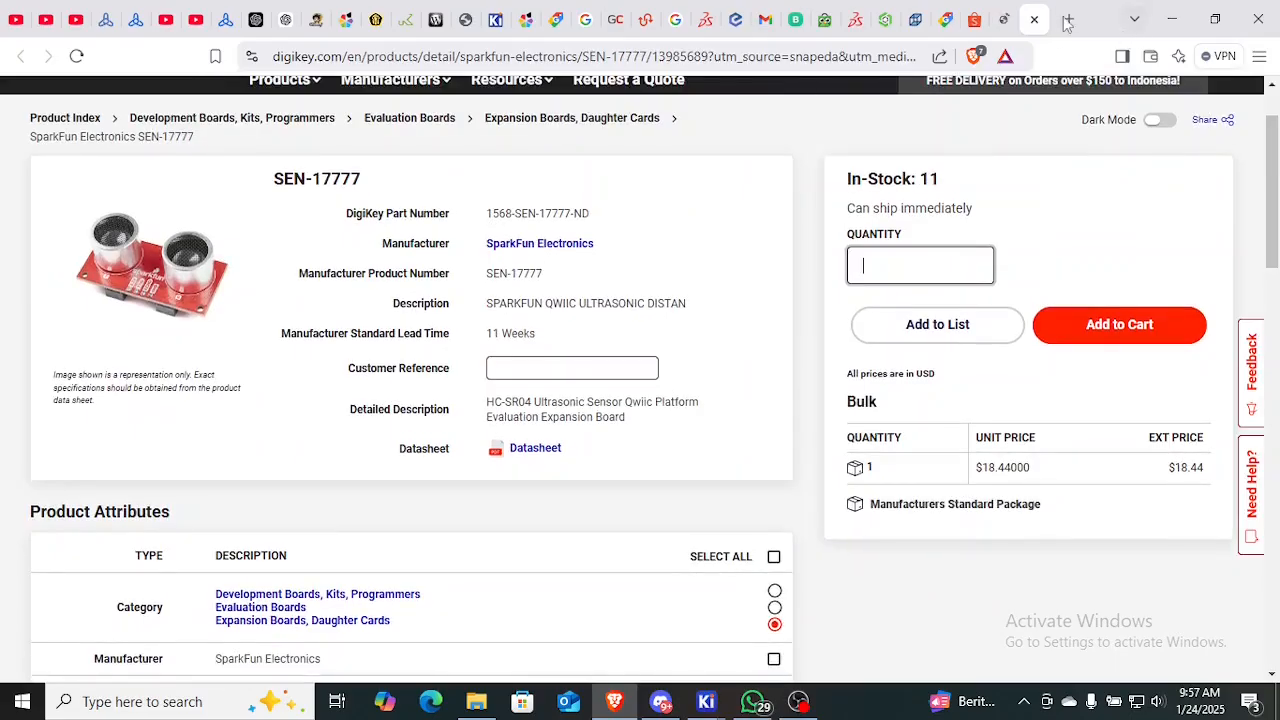
left_click(1034, 20)
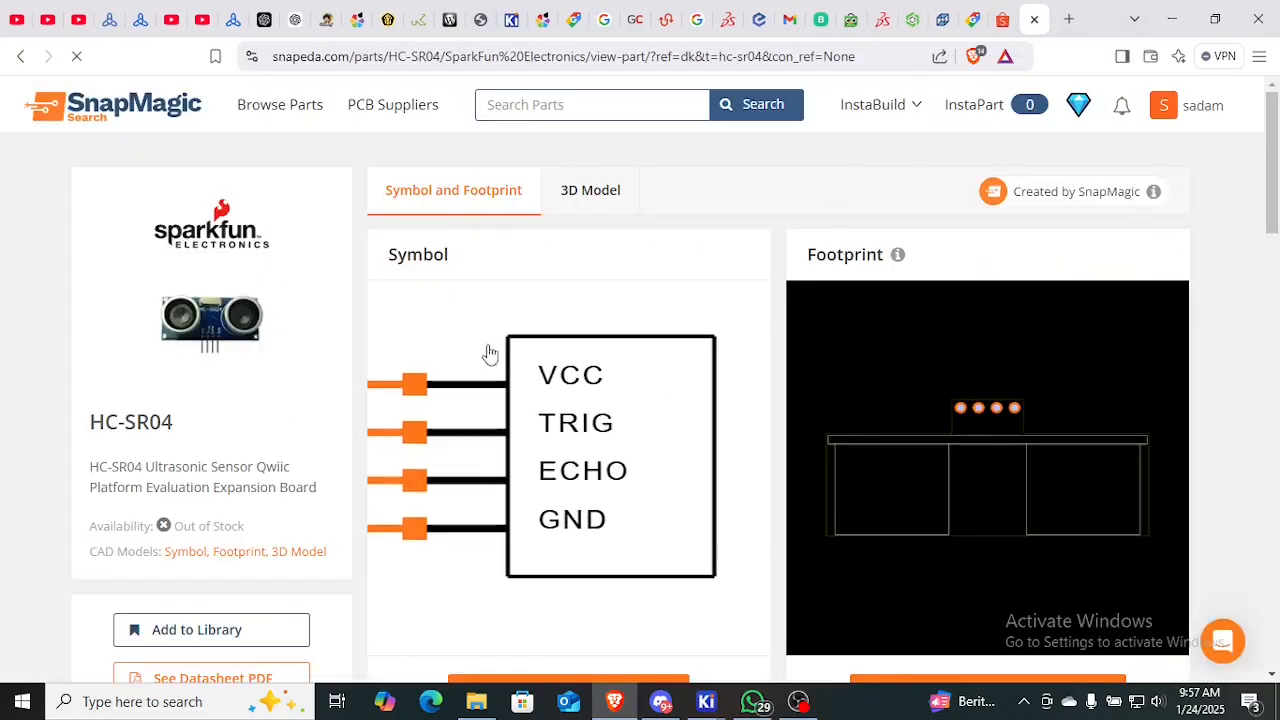
Download the HC-SR04 symbol and footprint for KiCad in the V6 & Later format
scroll(8, 310, "down", 1)
scroll(40, 380, "down", 1)
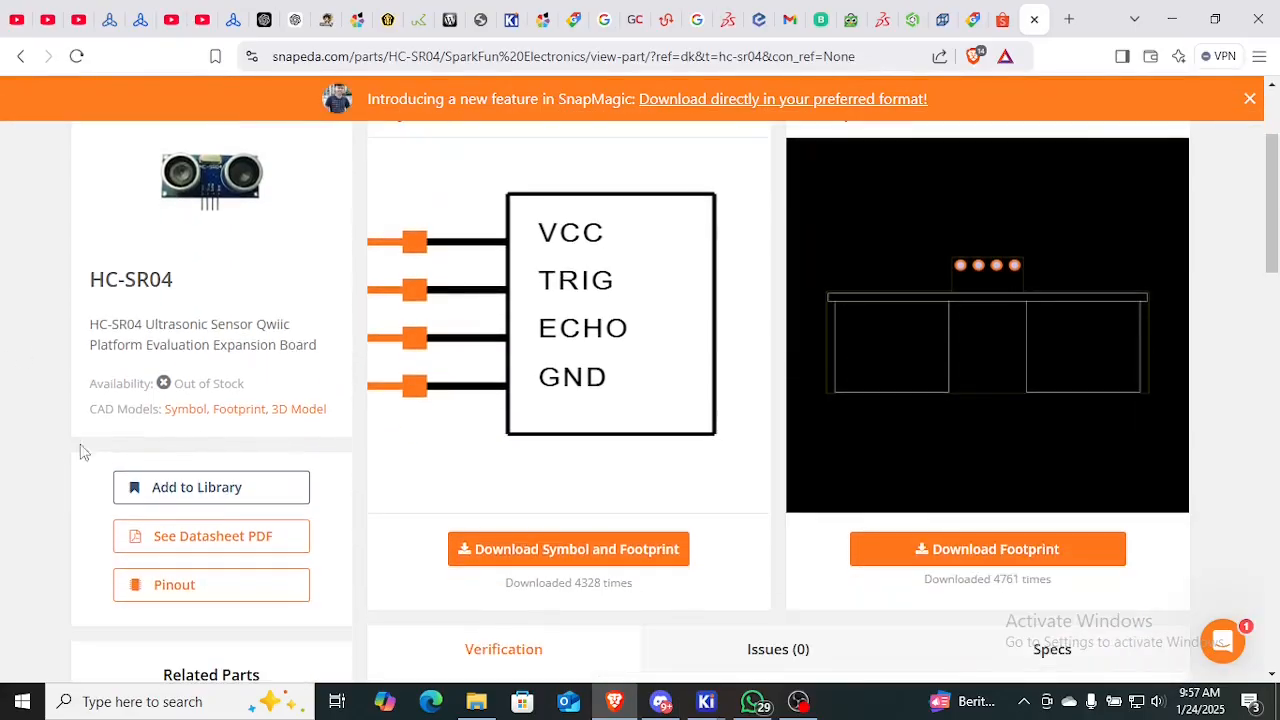
left_click(595, 560)
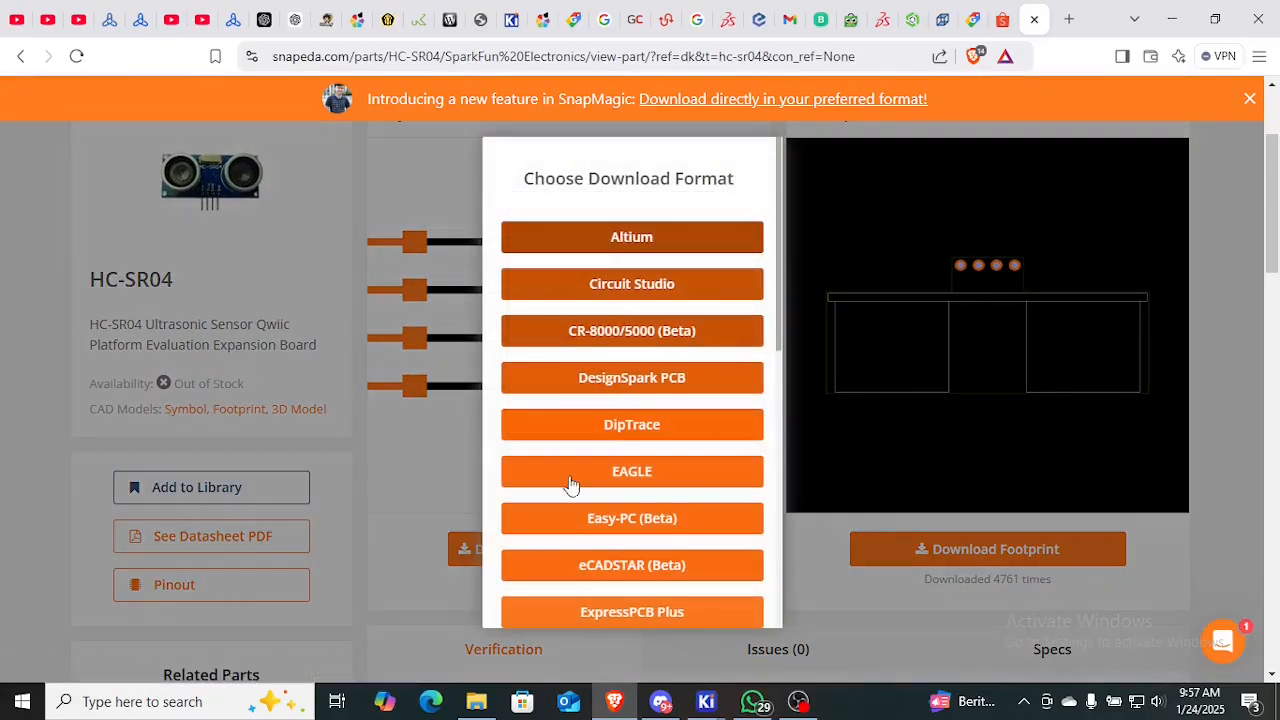
scroll(703, 449, "down", 3)
left_click(652, 522)
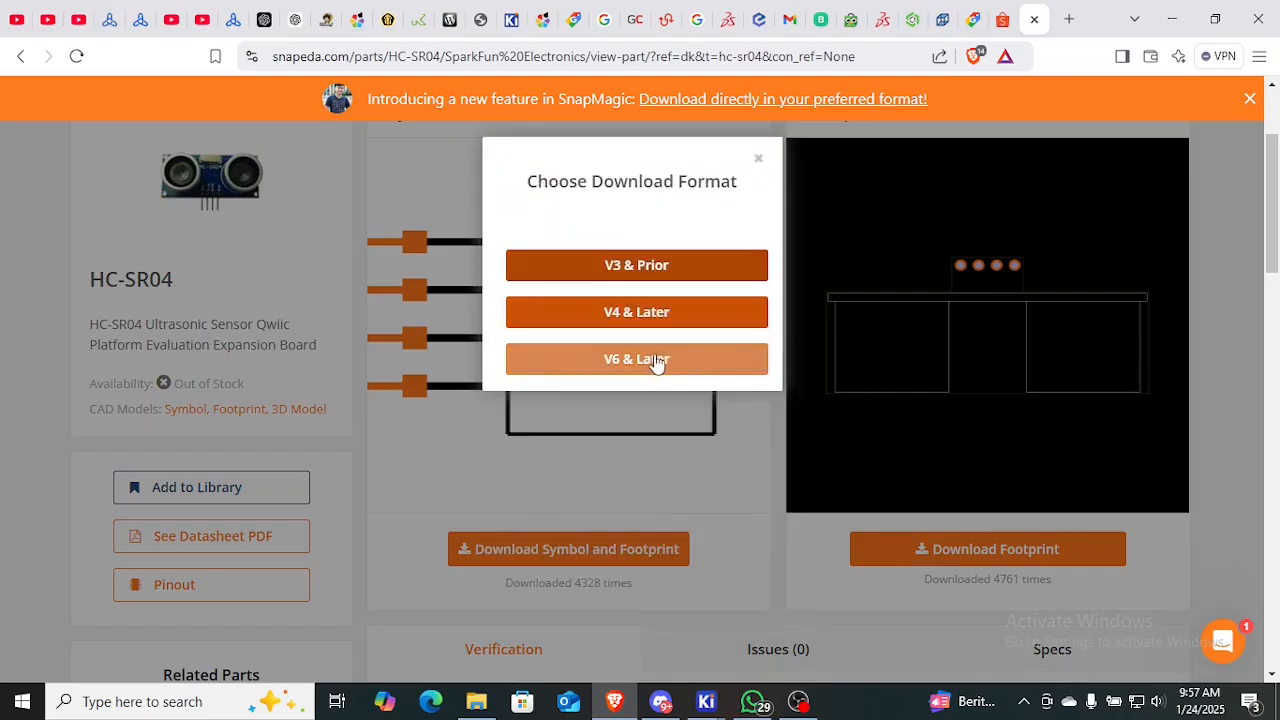
left_click(570, 276)
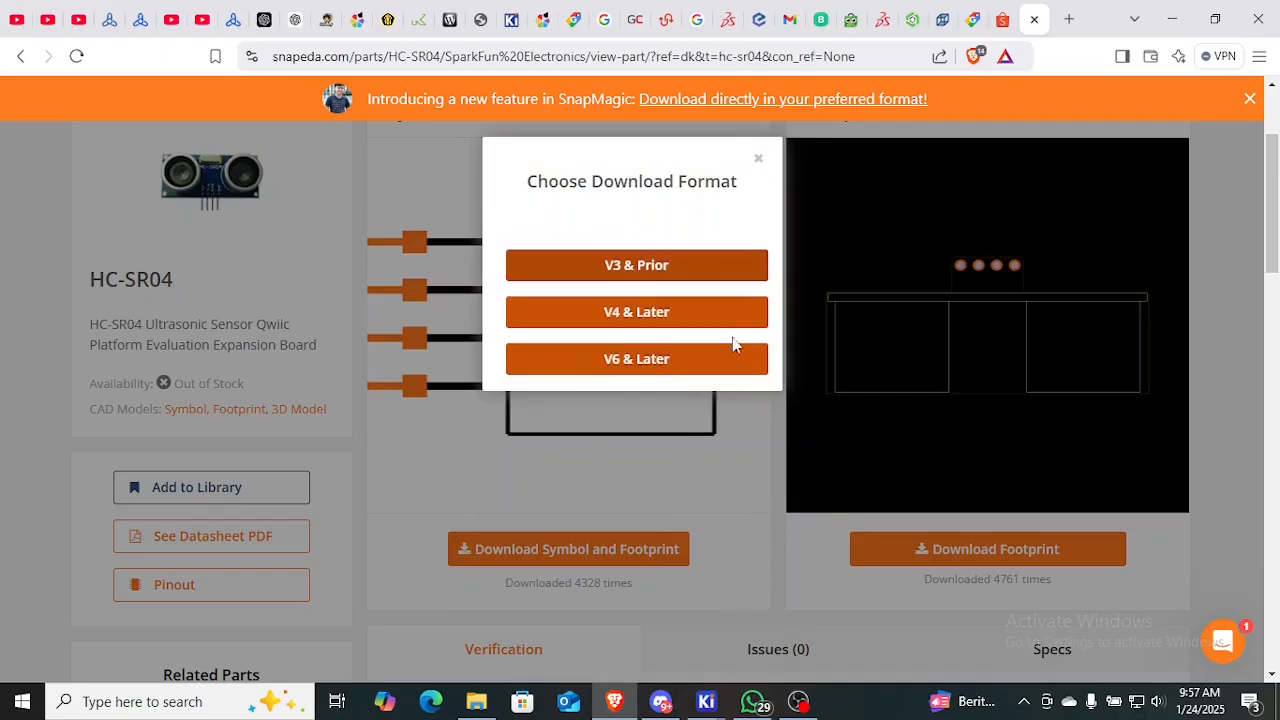
left_click(669, 370)
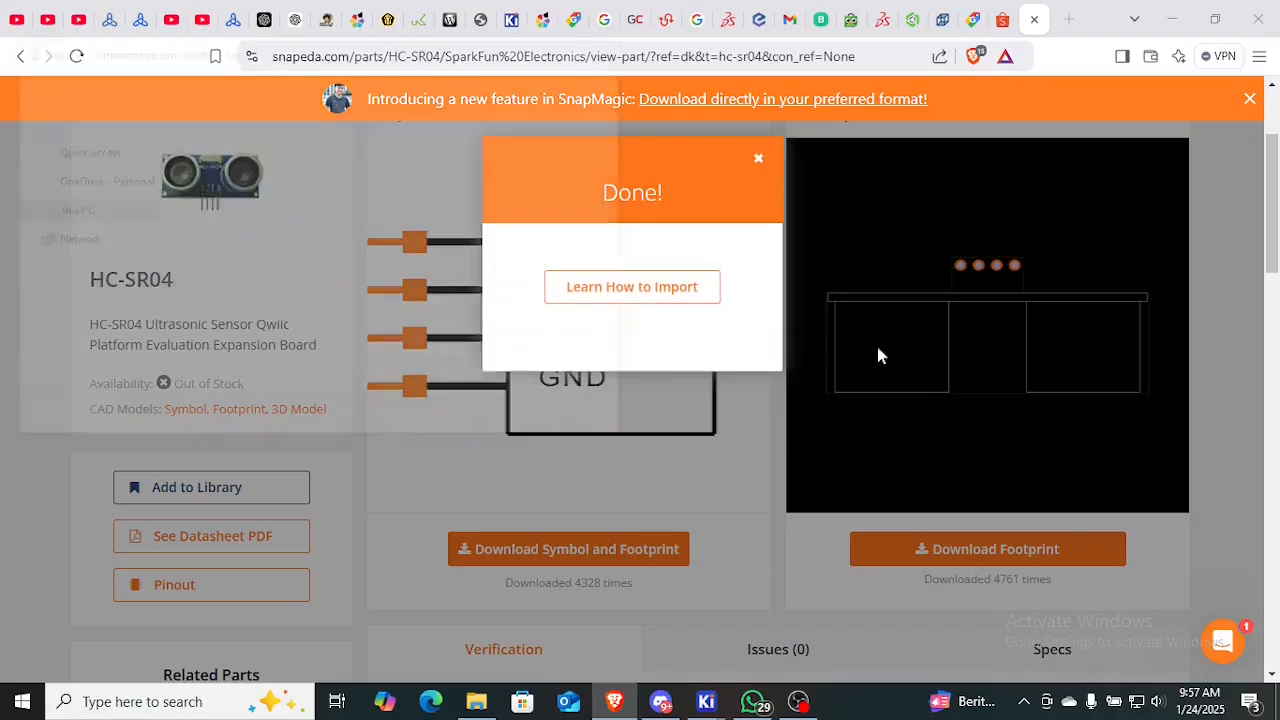
Create a folder named "tutorial kicad" on New Volume (D:) and save the HC-SR04 ZIP archive in it
scroll(290, 290, "down", 5)
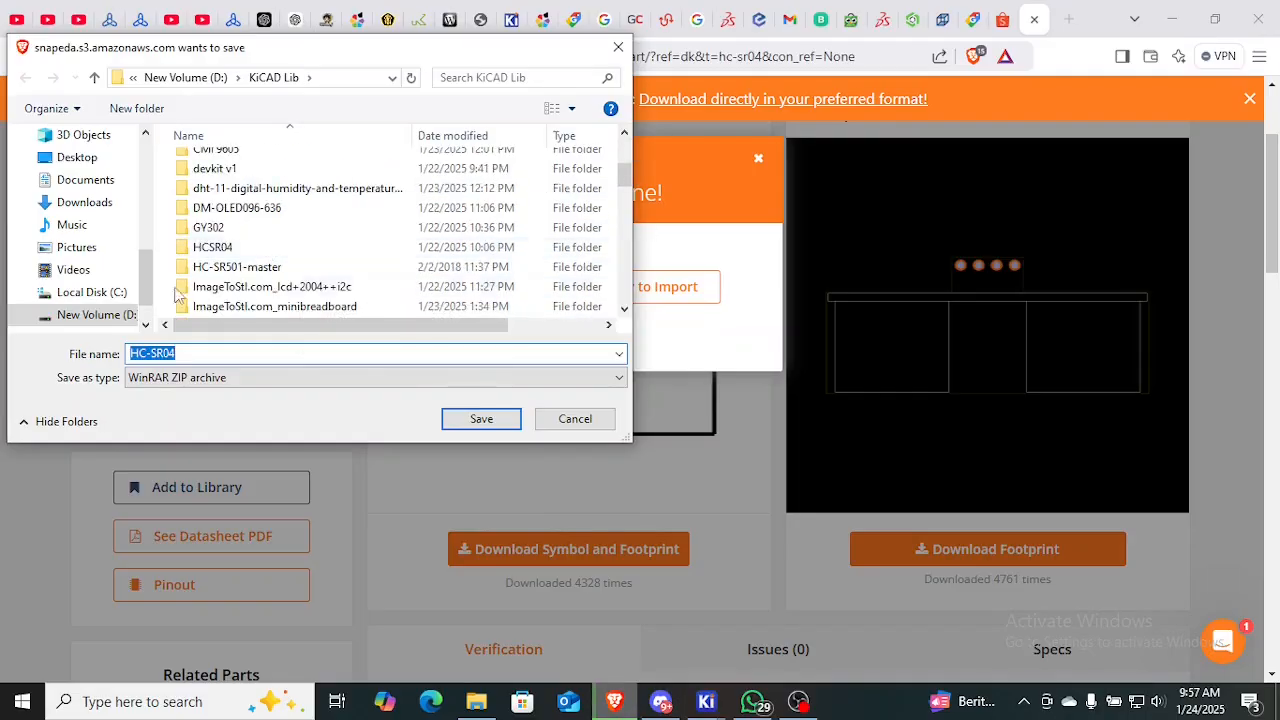
left_click(93, 317)
right_click(201, 294)
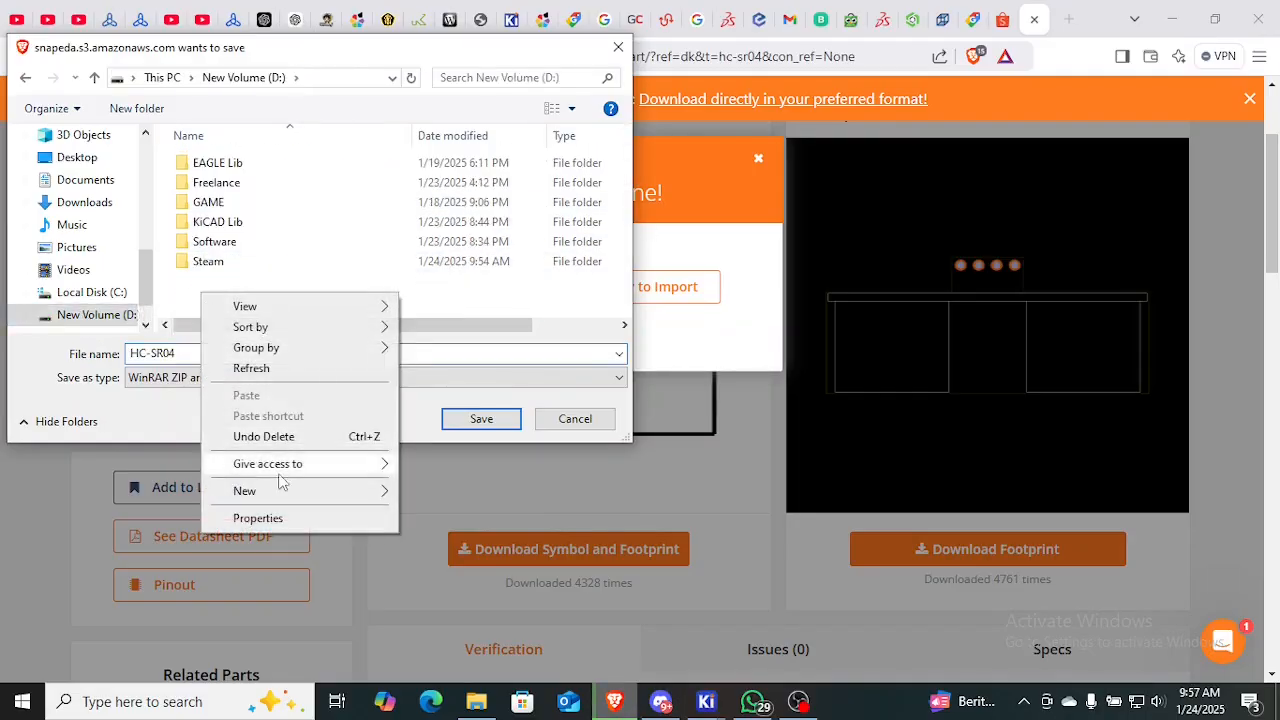
mouse_move(287, 498)
left_click(429, 492)
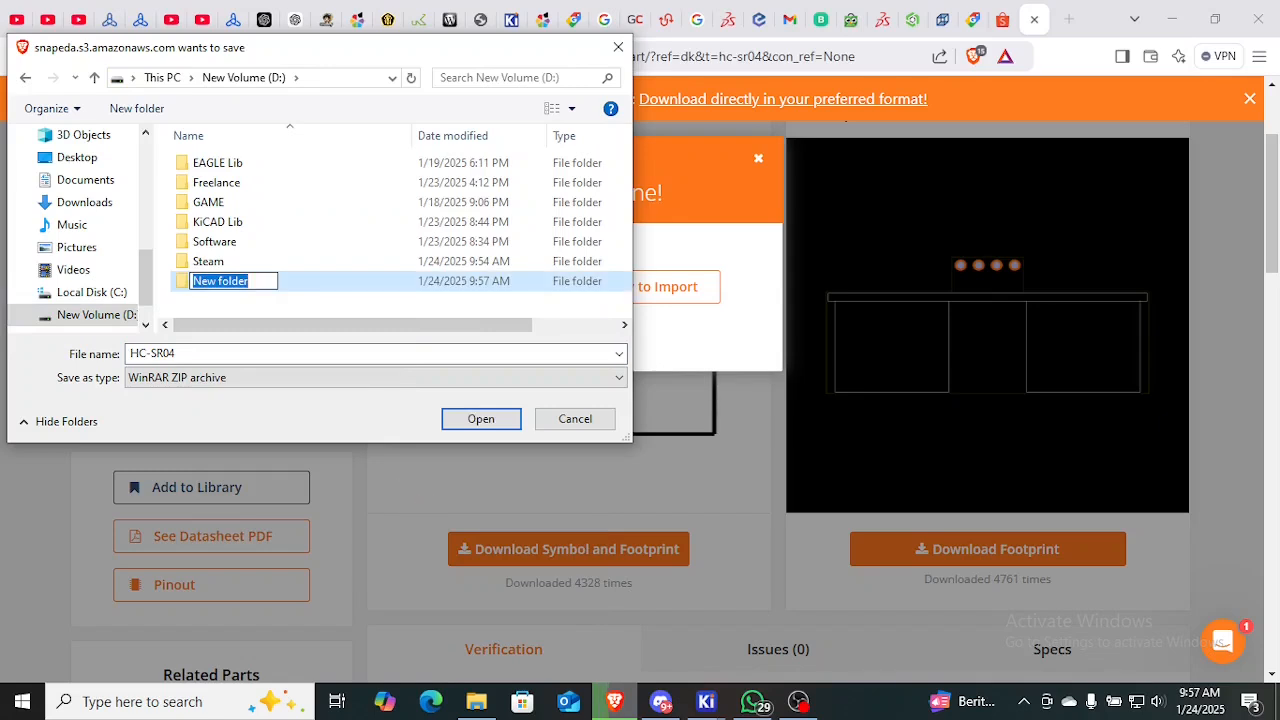
type("tutorial kicad")
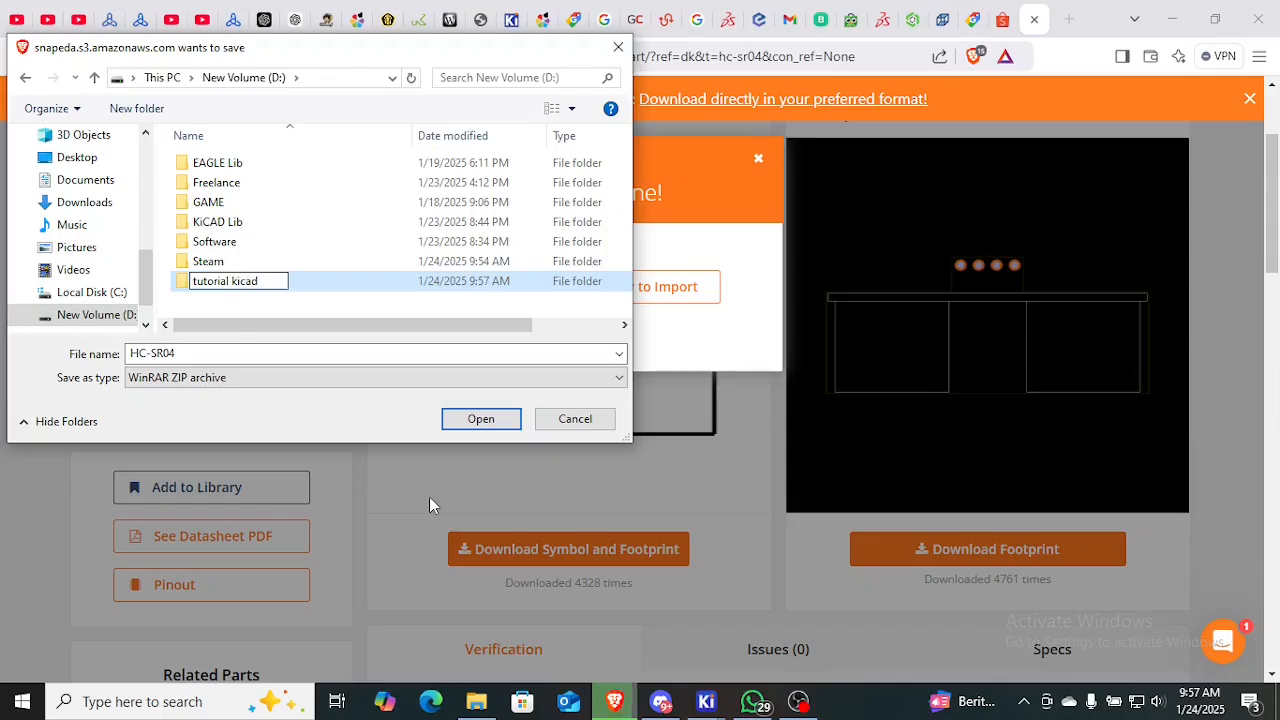
key("Return")
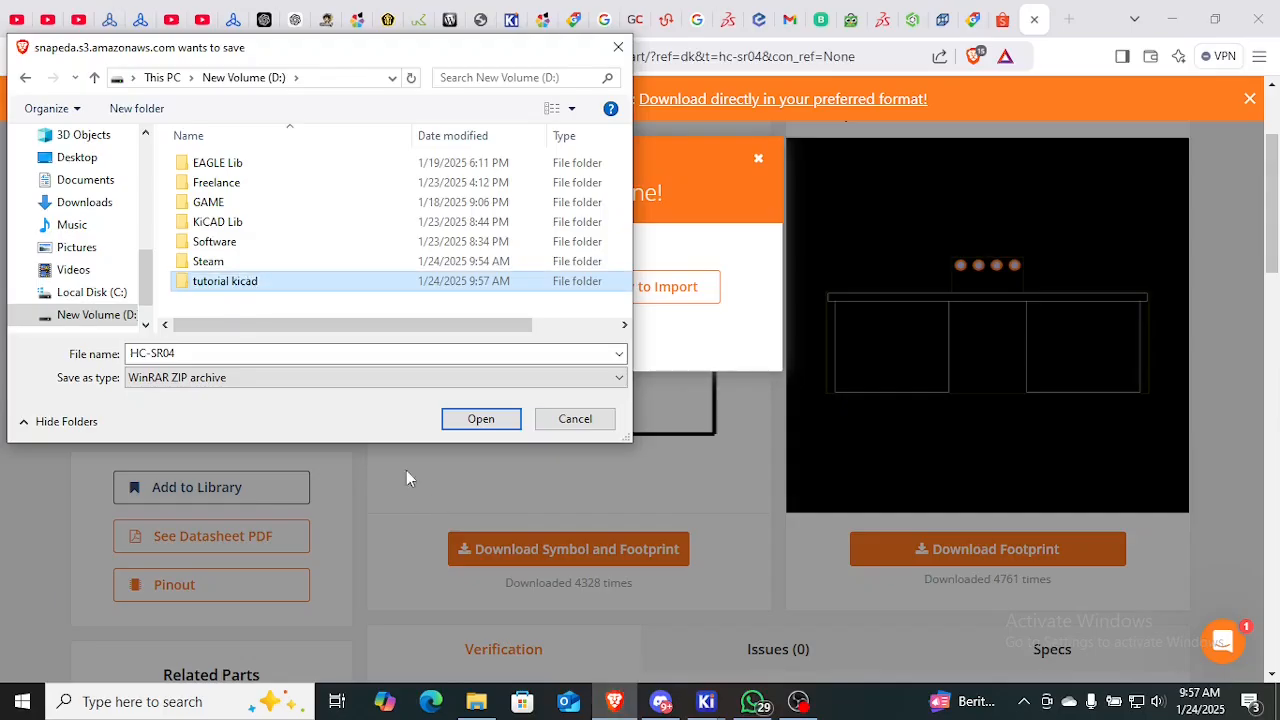
double_click(226, 281)
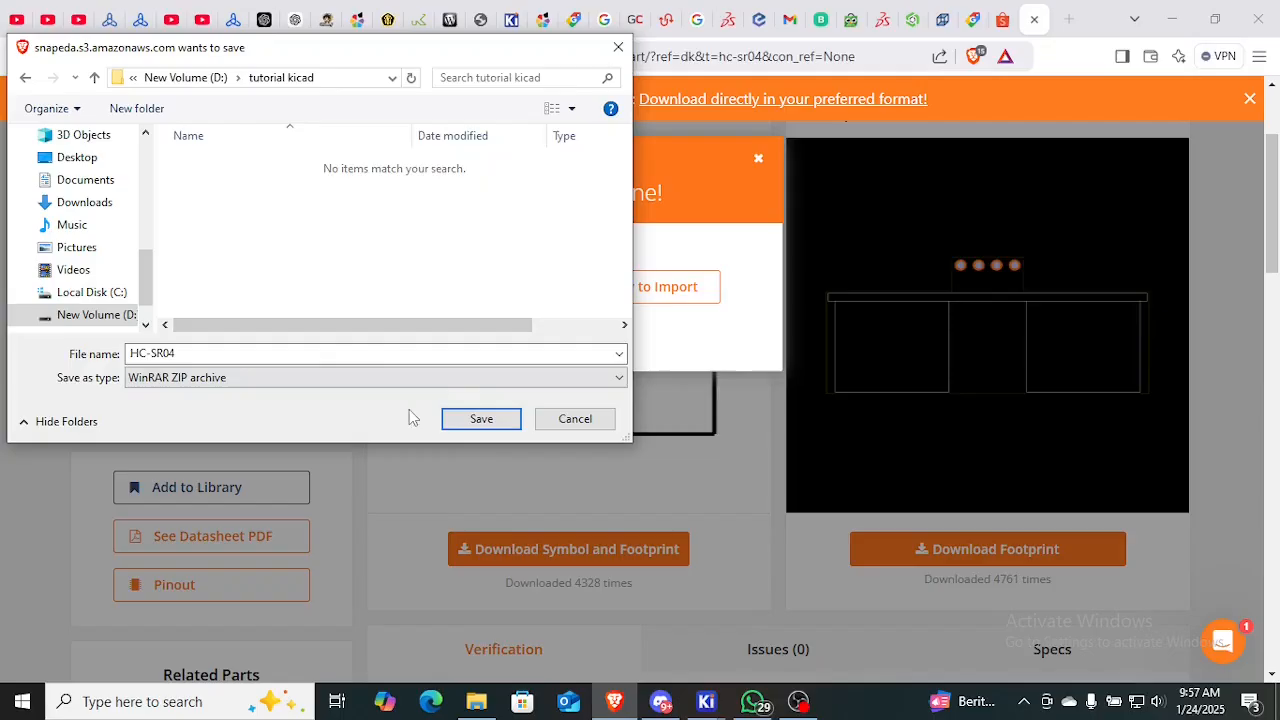
left_click(460, 419)
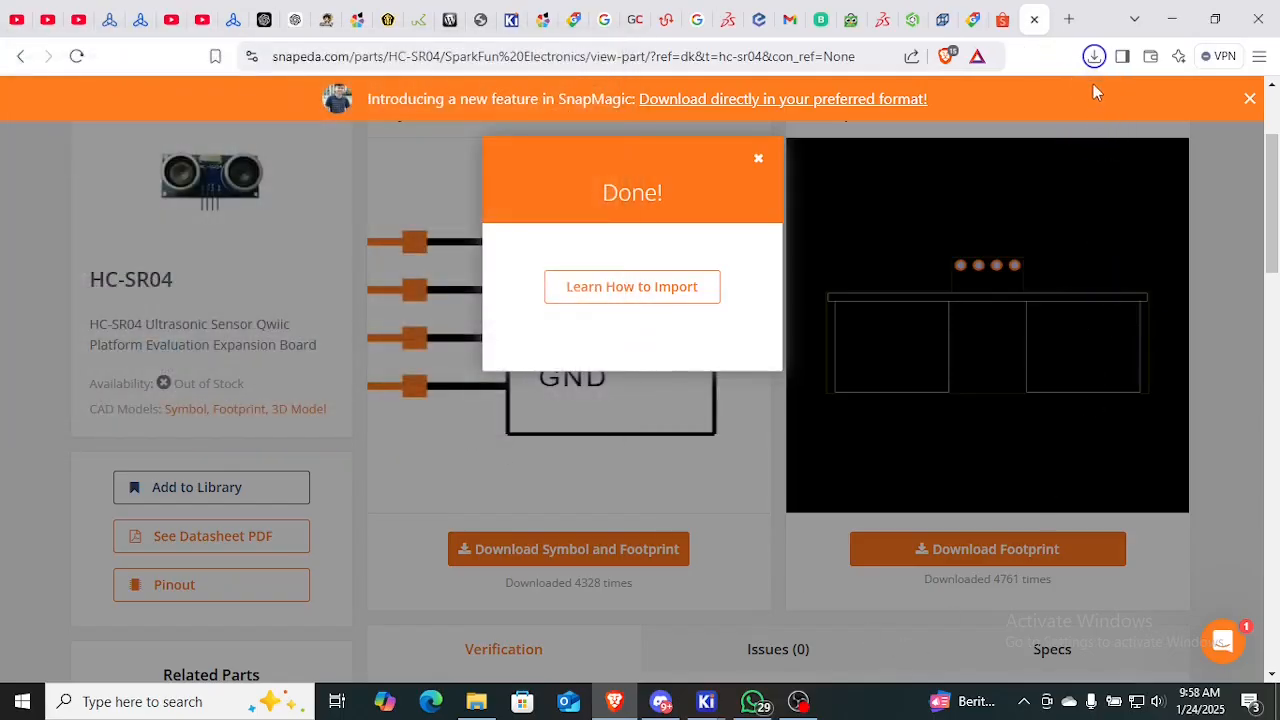
Show the downloaded HC-SR04.zip in its folder, extract it to an HC-SR04 subfolder and open that subfolder
left_click(1094, 58)
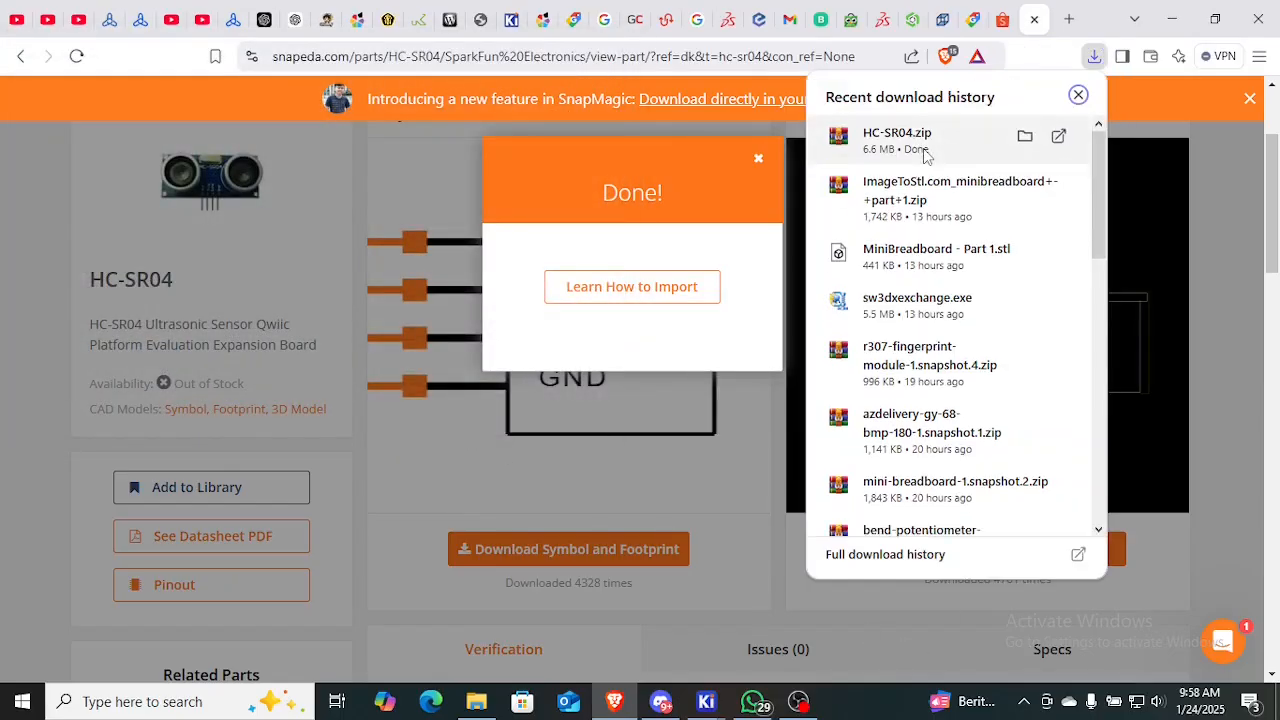
left_click(1026, 139)
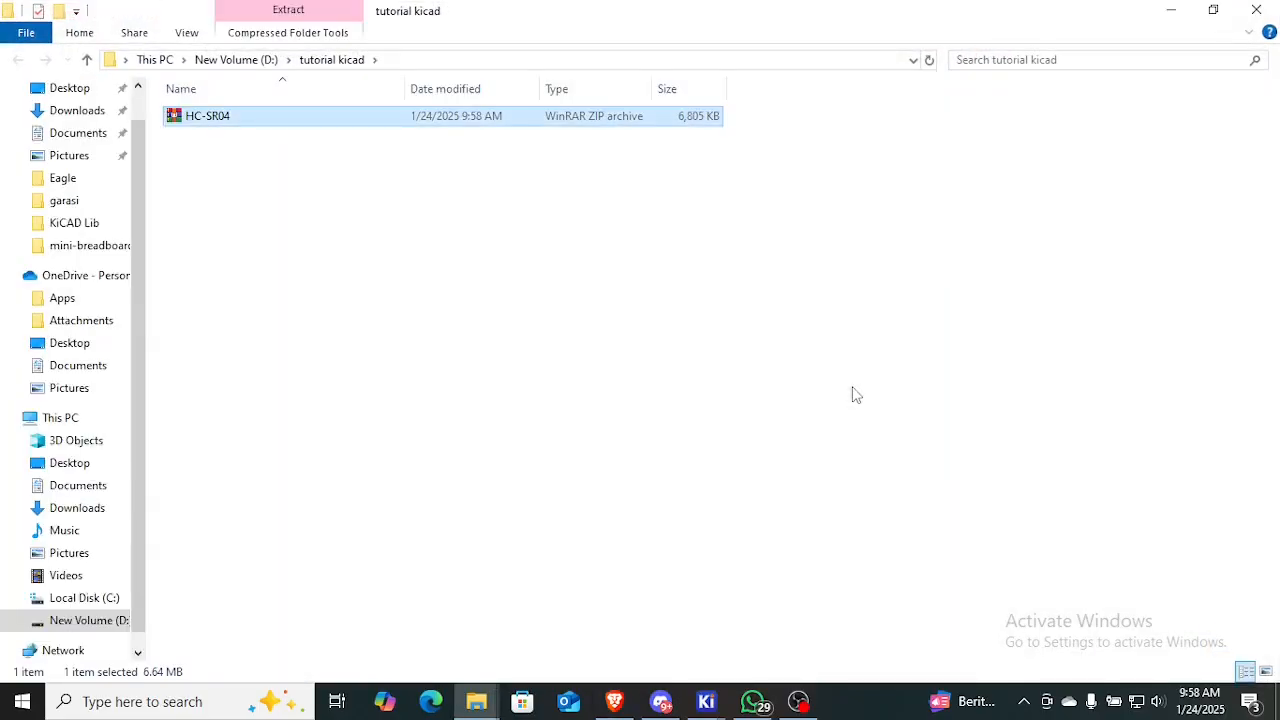
right_click(398, 118)
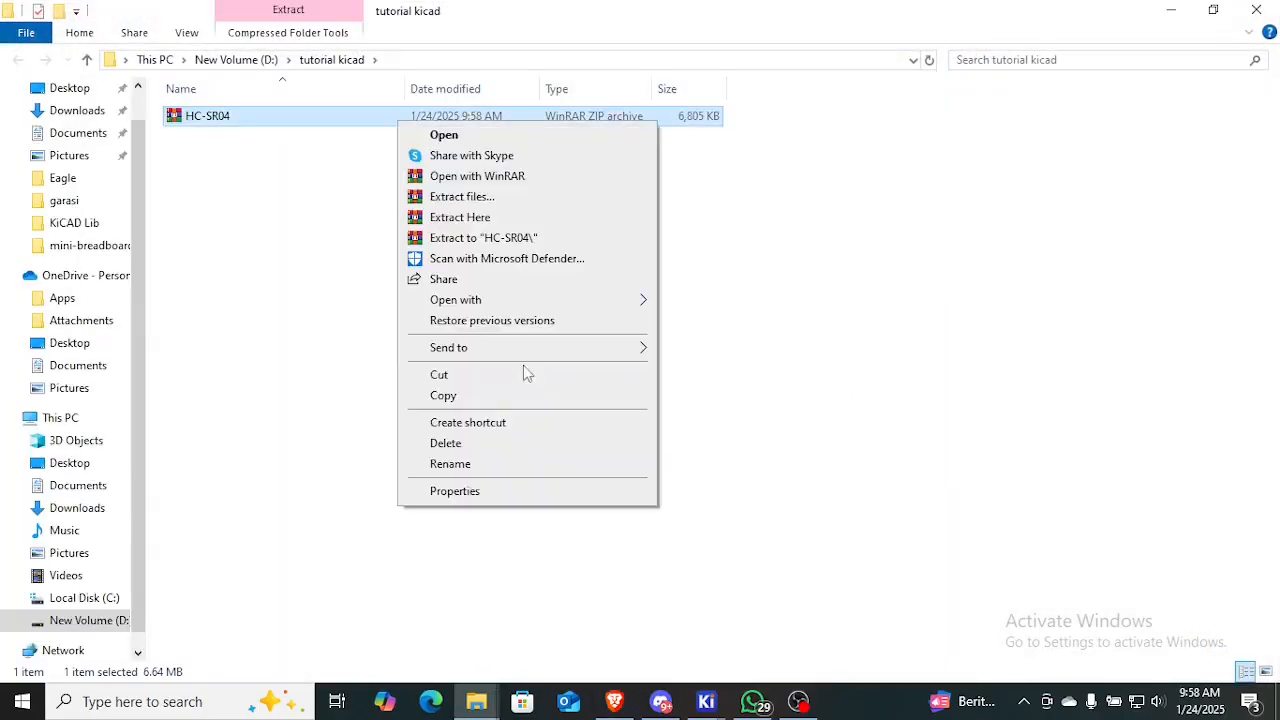
left_click(523, 239)
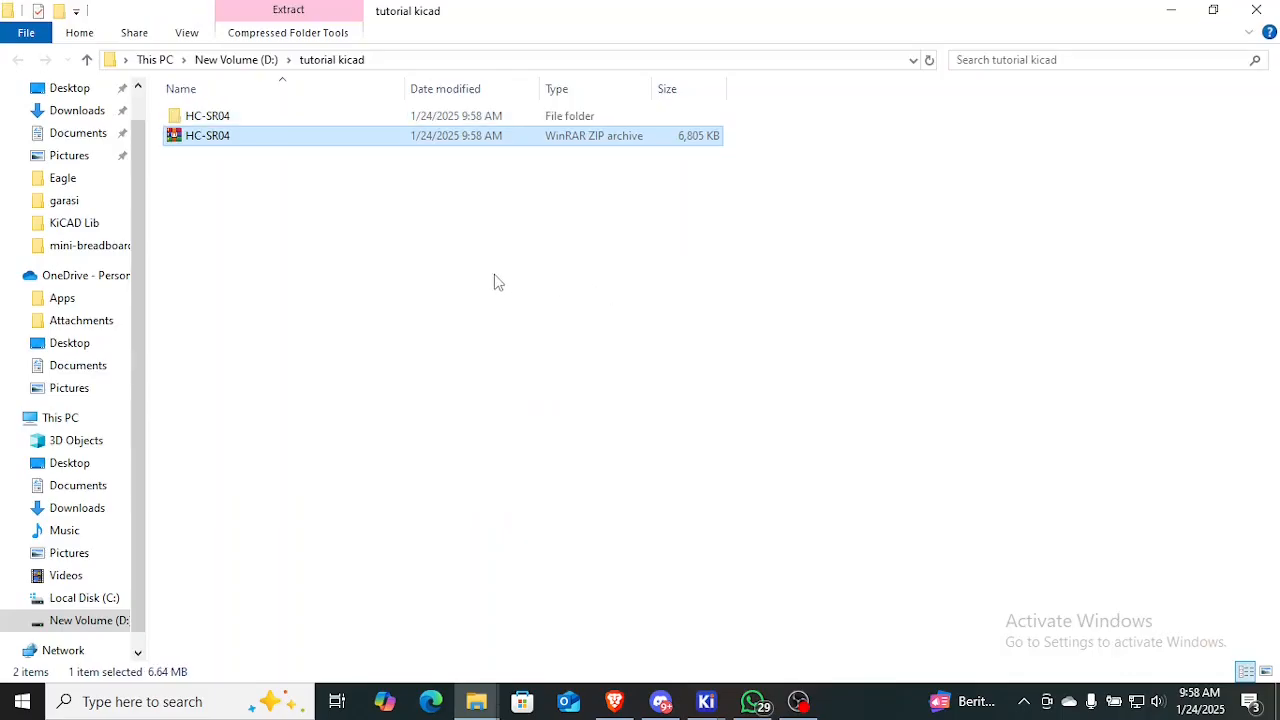
double_click(245, 118)
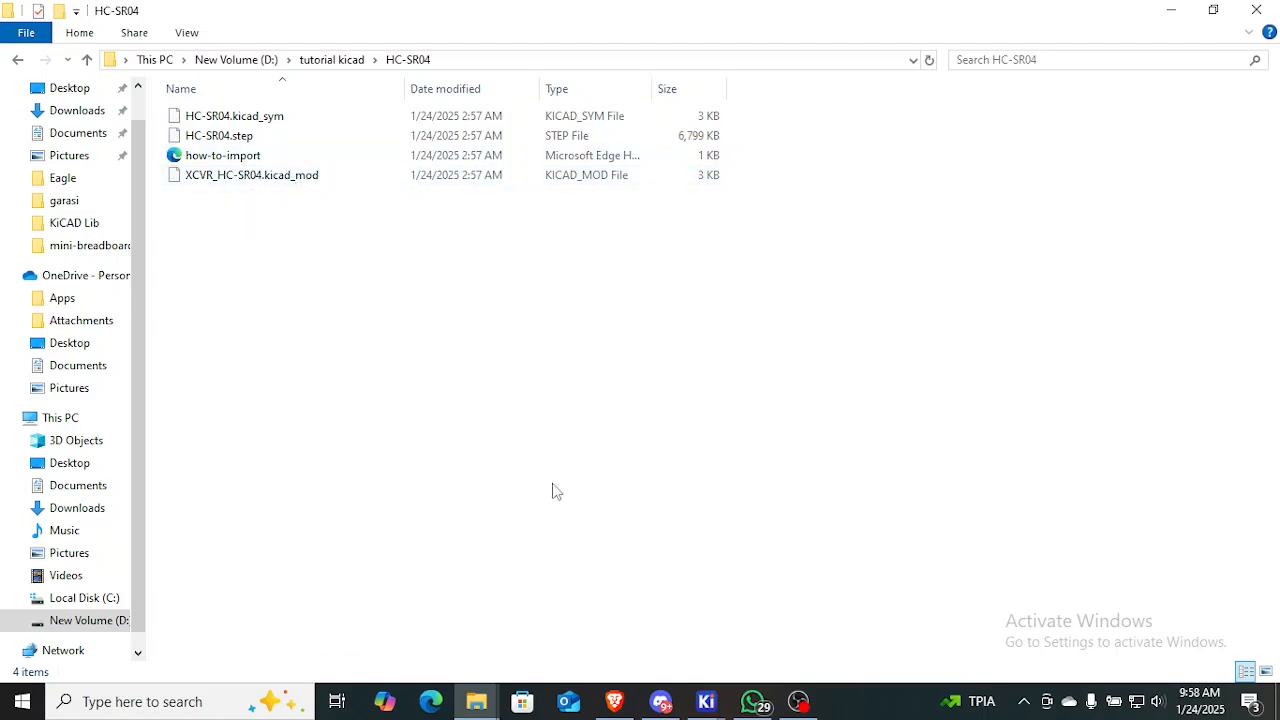
Switch to the iot_trainer board in KiCad's PCB Editor and go from there to its schematic in the Schematic Editor
mouse_move(706, 701)
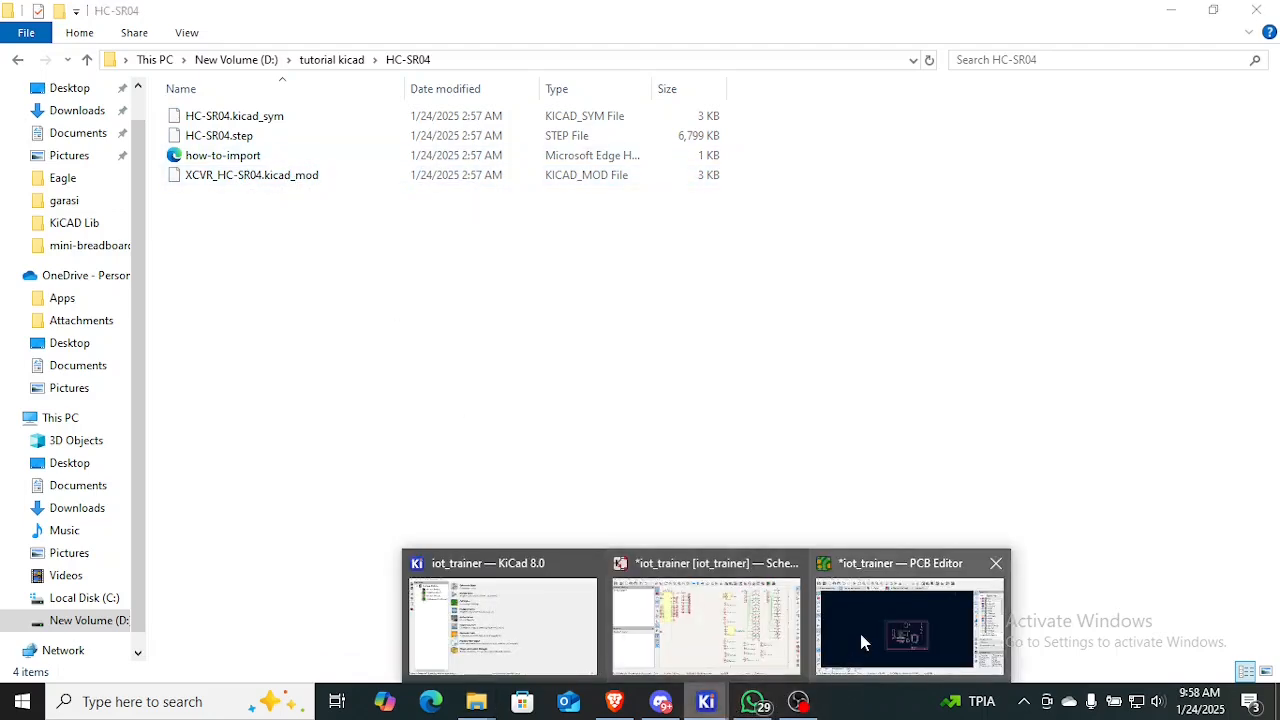
left_click(859, 629)
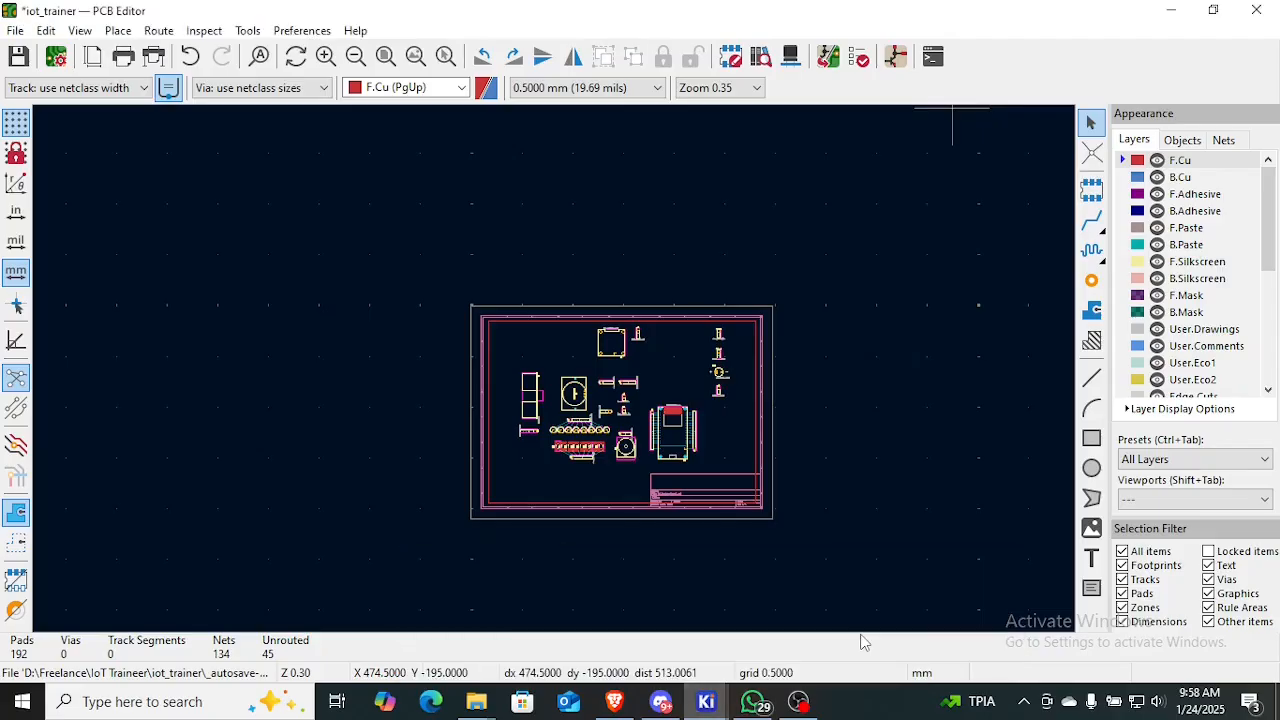
left_click(895, 57)
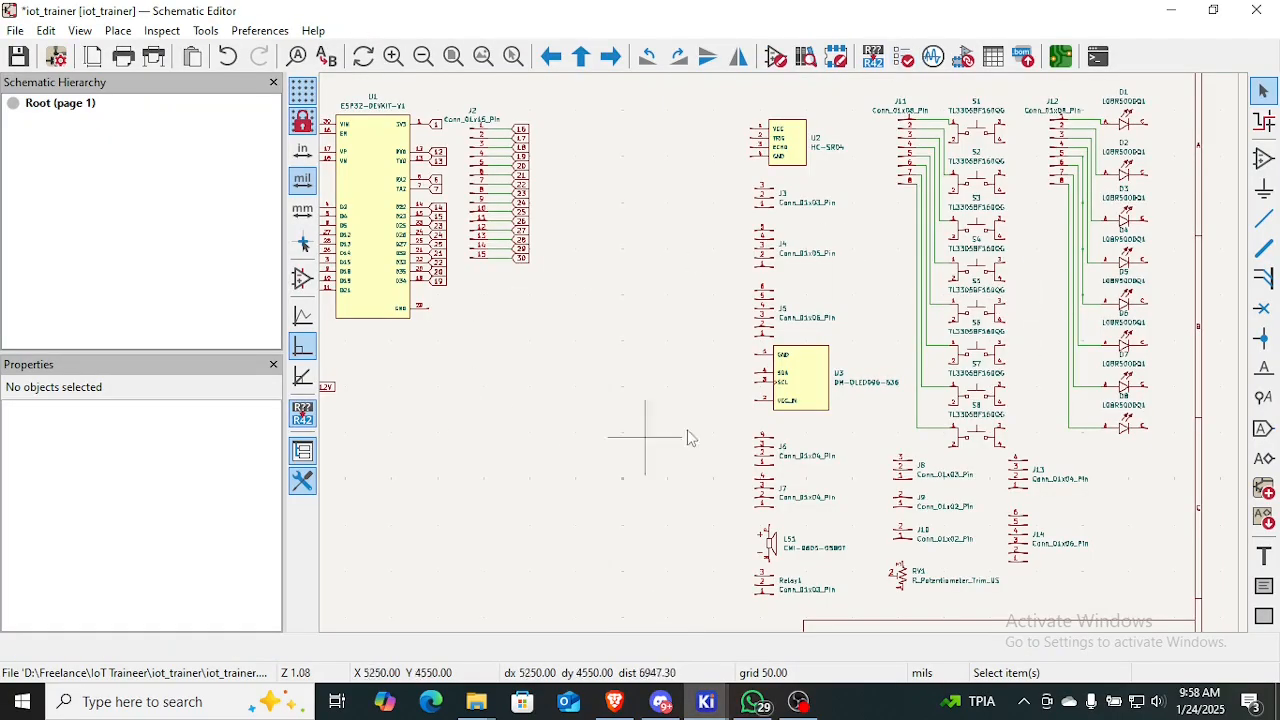
Switch to the iot_trainer project manager window and open the list of global symbol libraries
mouse_move(706, 701)
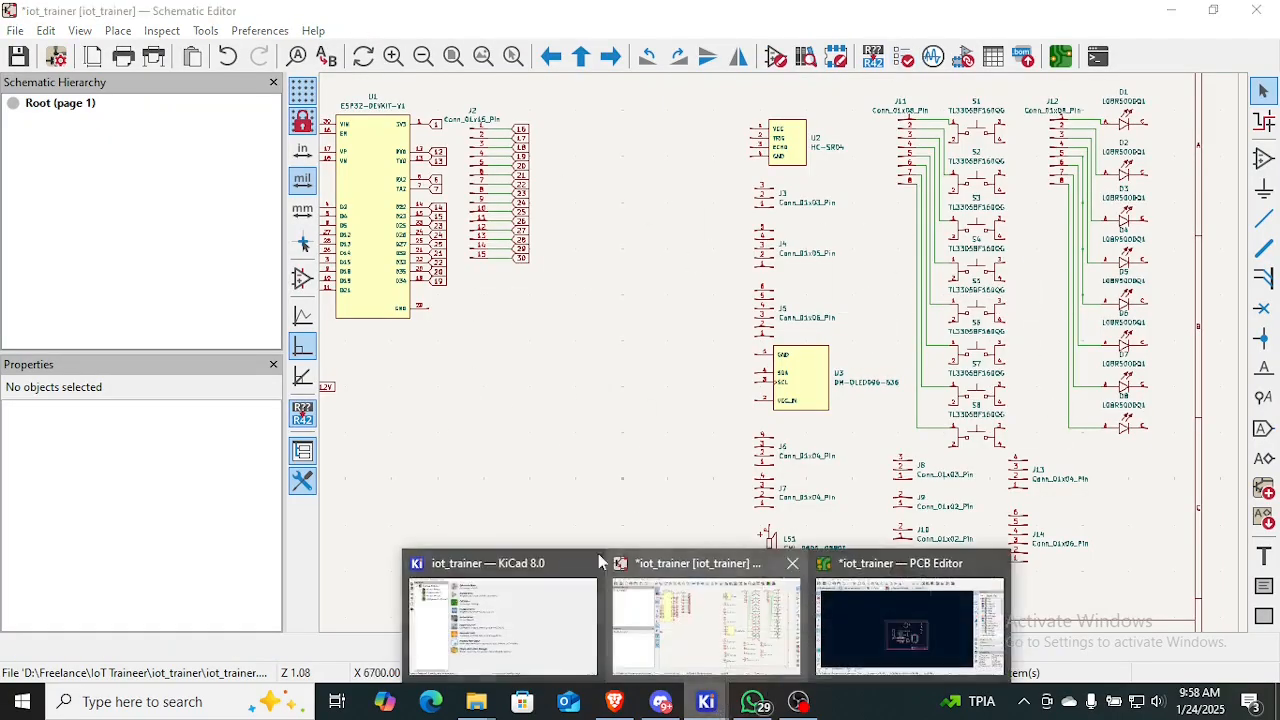
left_click(477, 625)
left_click(225, 31)
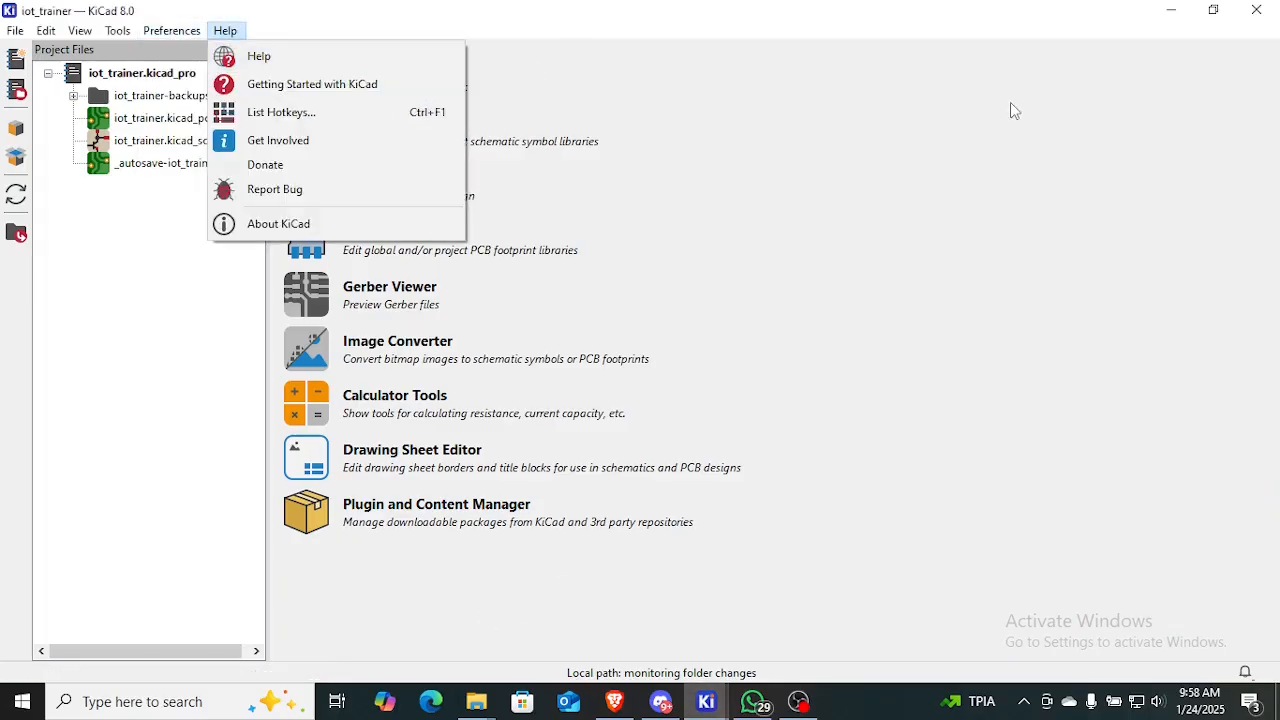
mouse_move(186, 31)
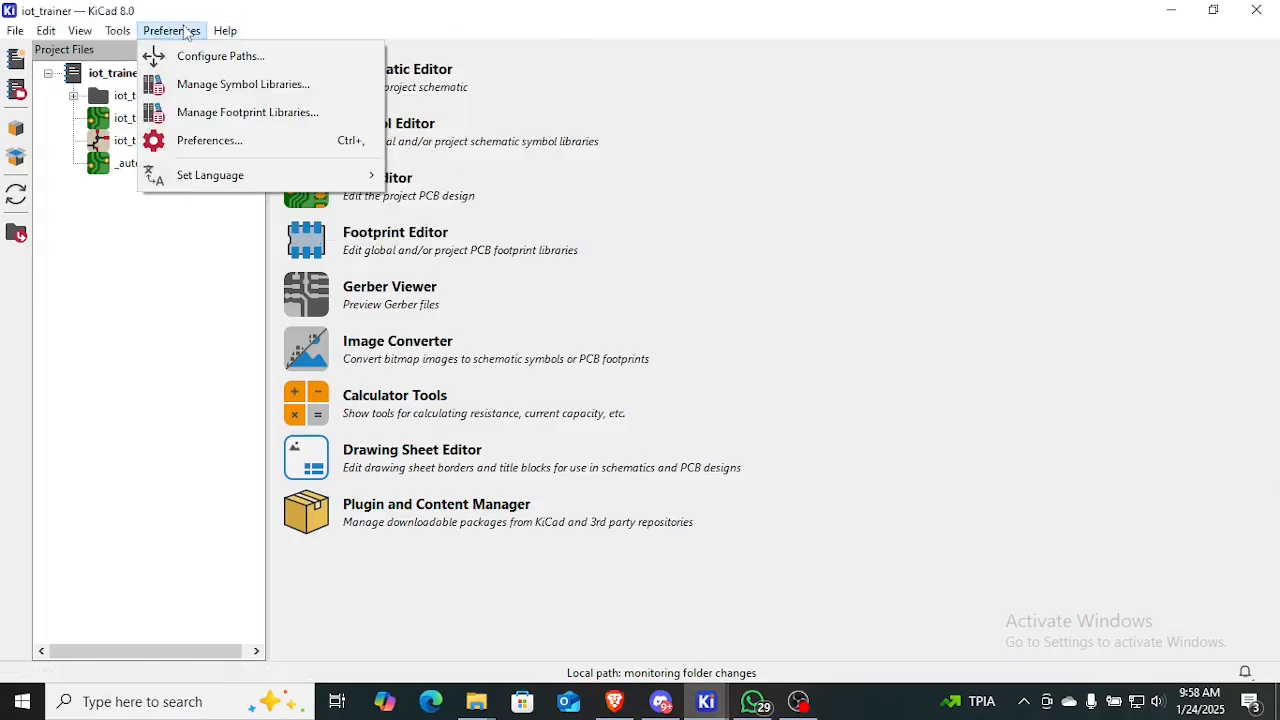
left_click(200, 88)
scroll(303, 395, "down", 4)
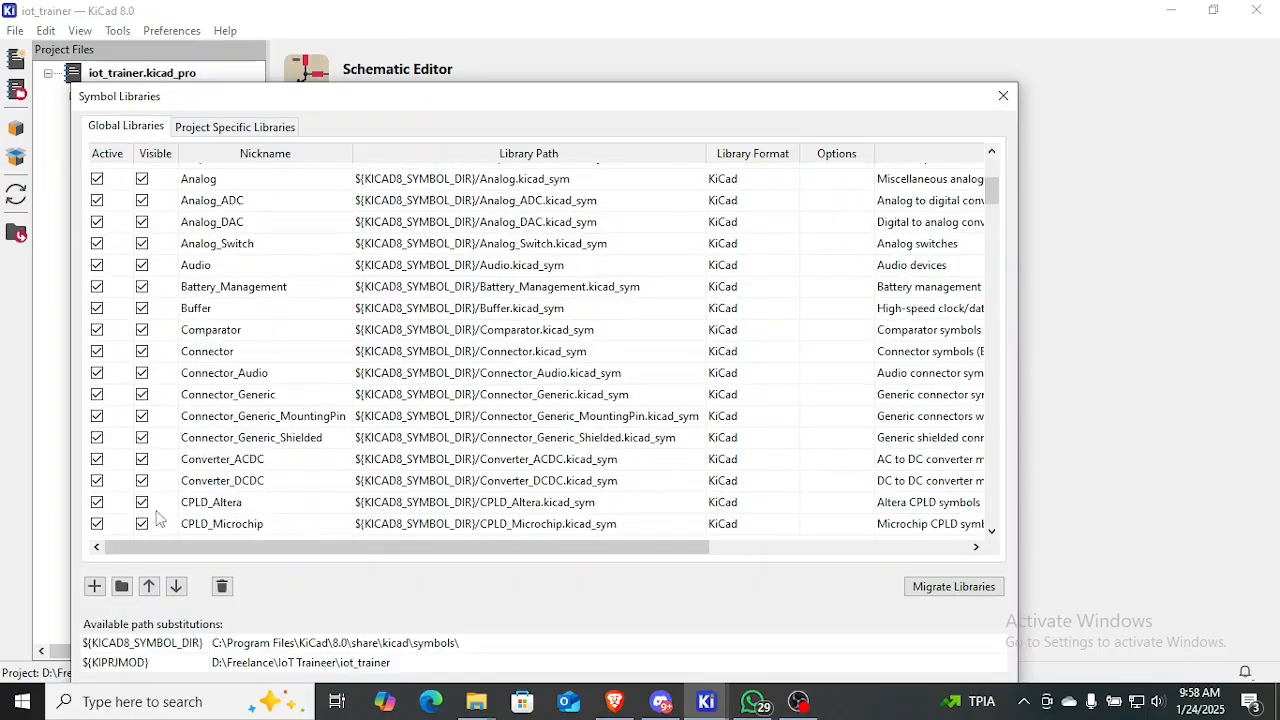
Try to add HC-SR04.kicad_sym from the HC-SR04 subfolder of "tutorial kicad" on New Volume (D:) as a global symbol library
left_click(121, 587)
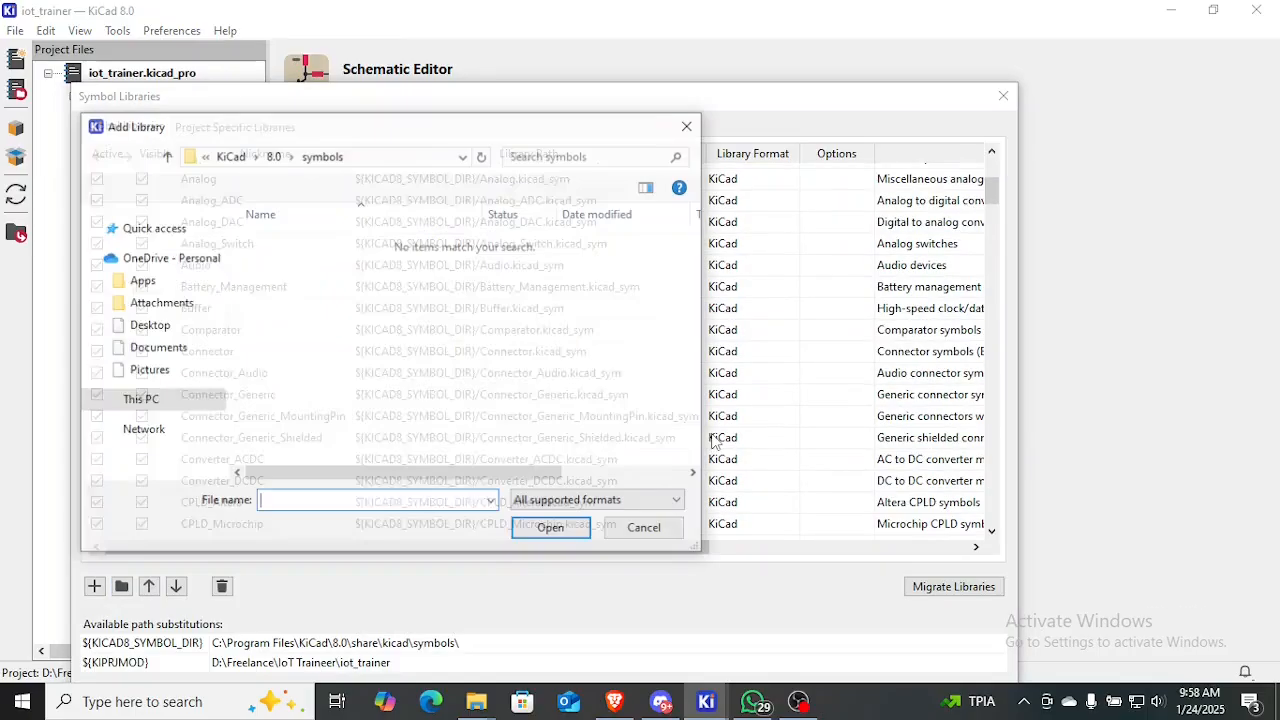
left_click(272, 158)
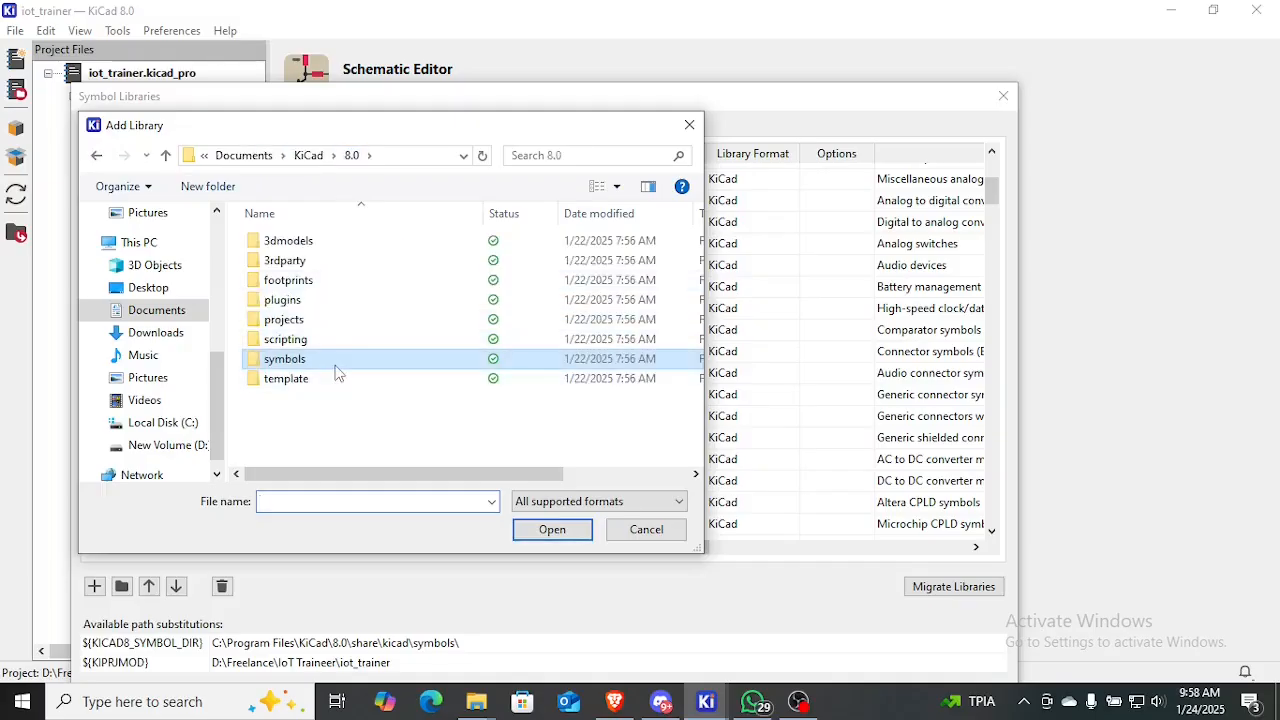
left_click(140, 445)
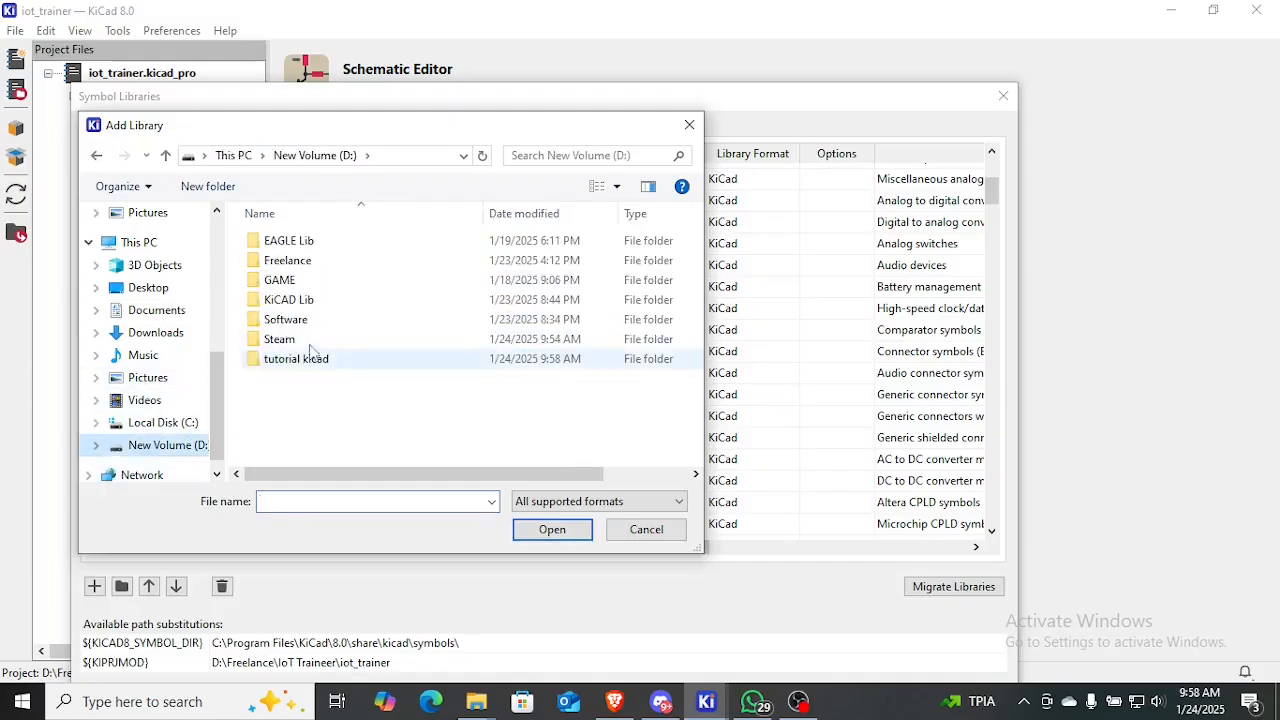
double_click(322, 359)
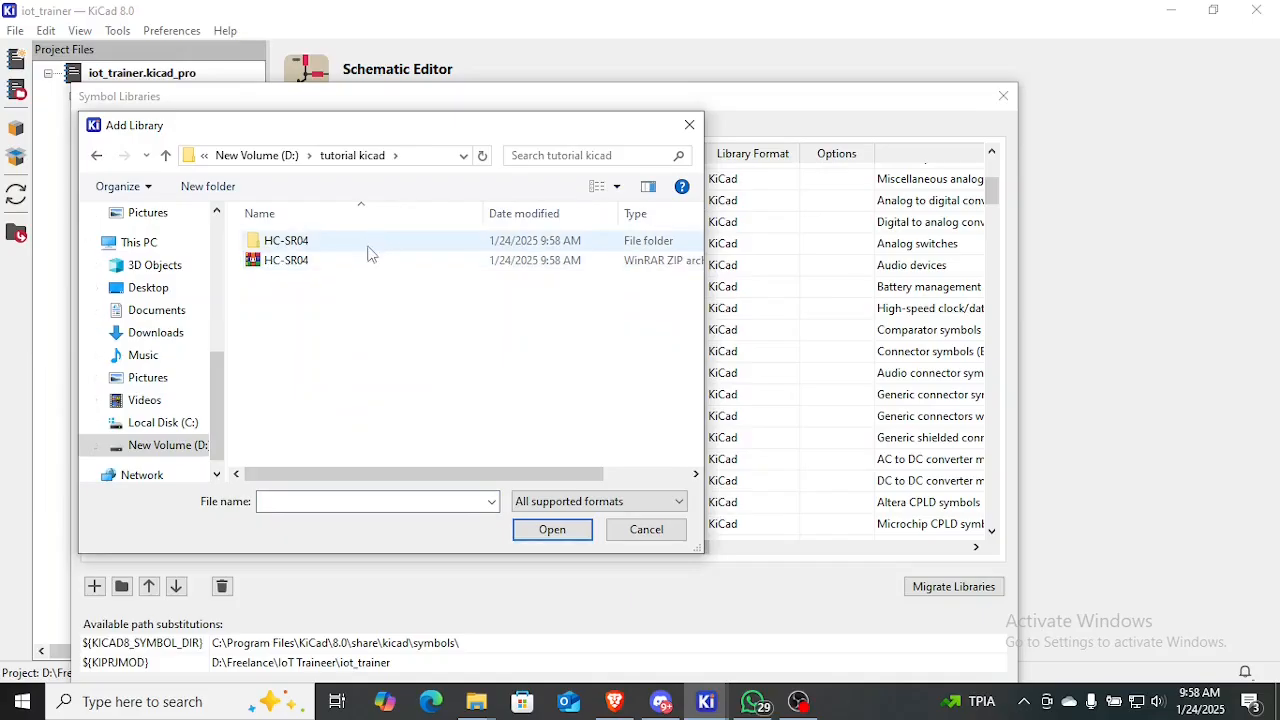
double_click(368, 243)
left_click(446, 242)
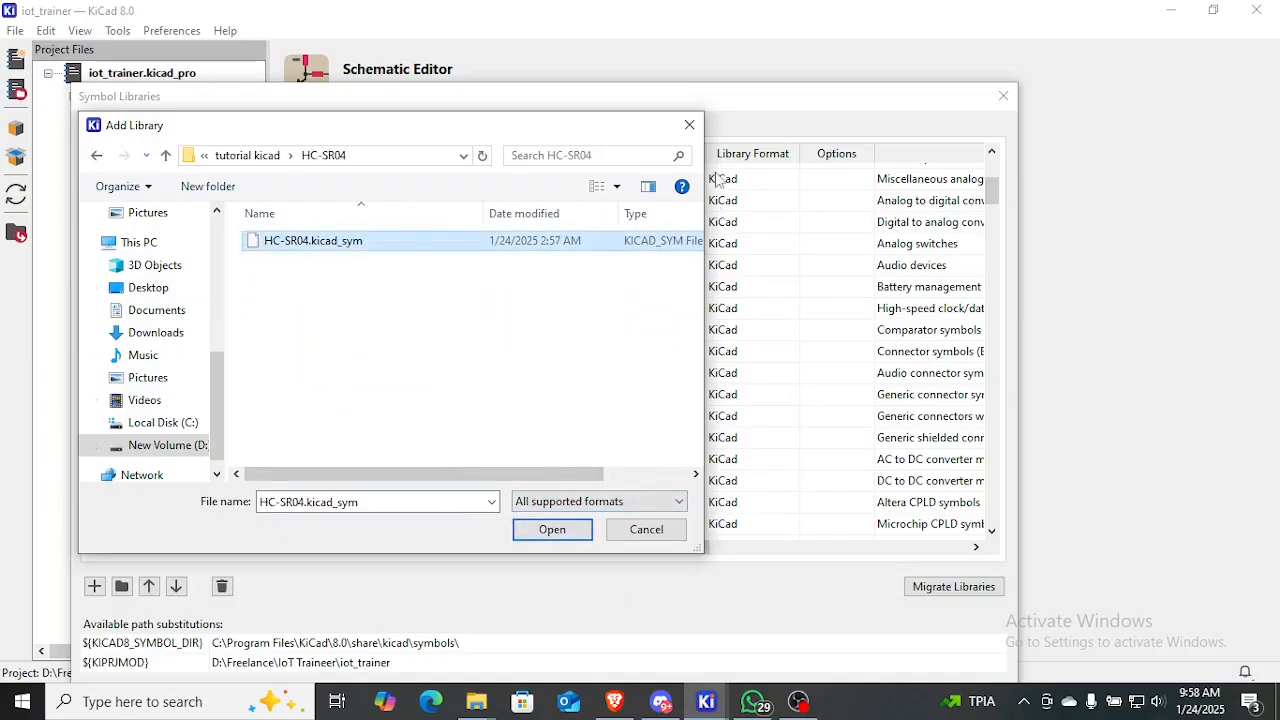
left_click_drag(643, 125, 1064, 191)
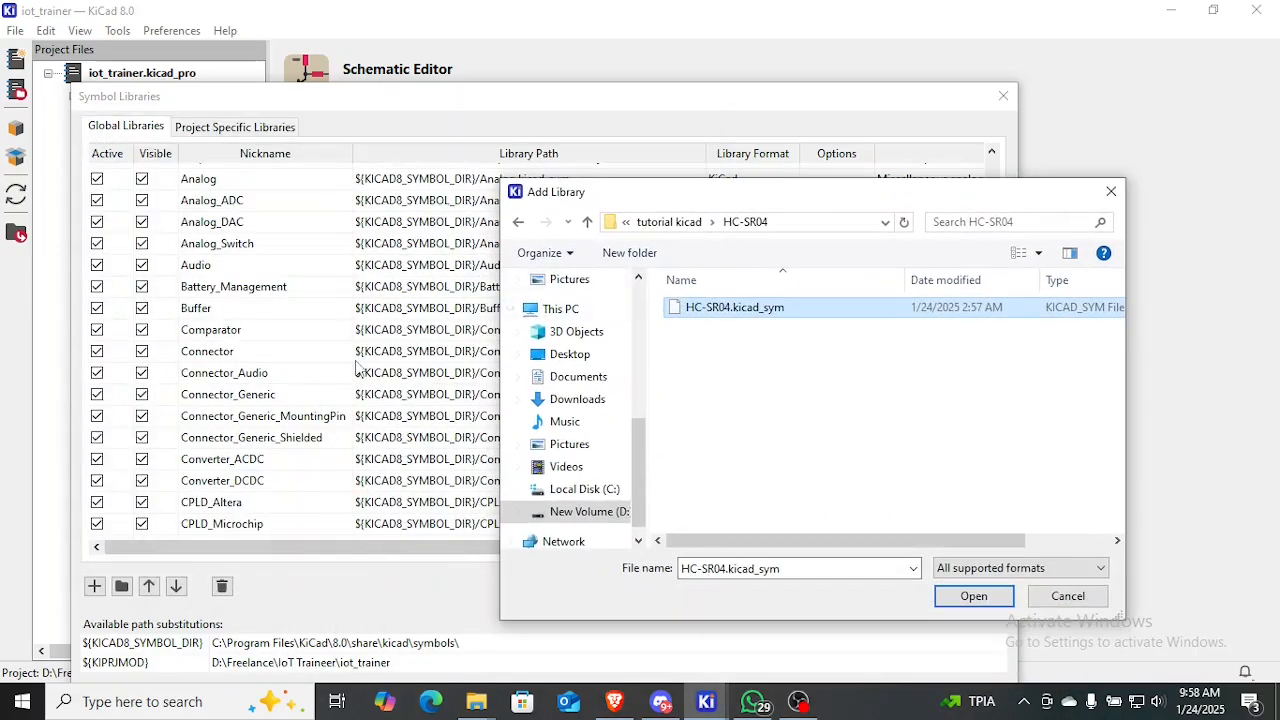
left_click(1097, 597)
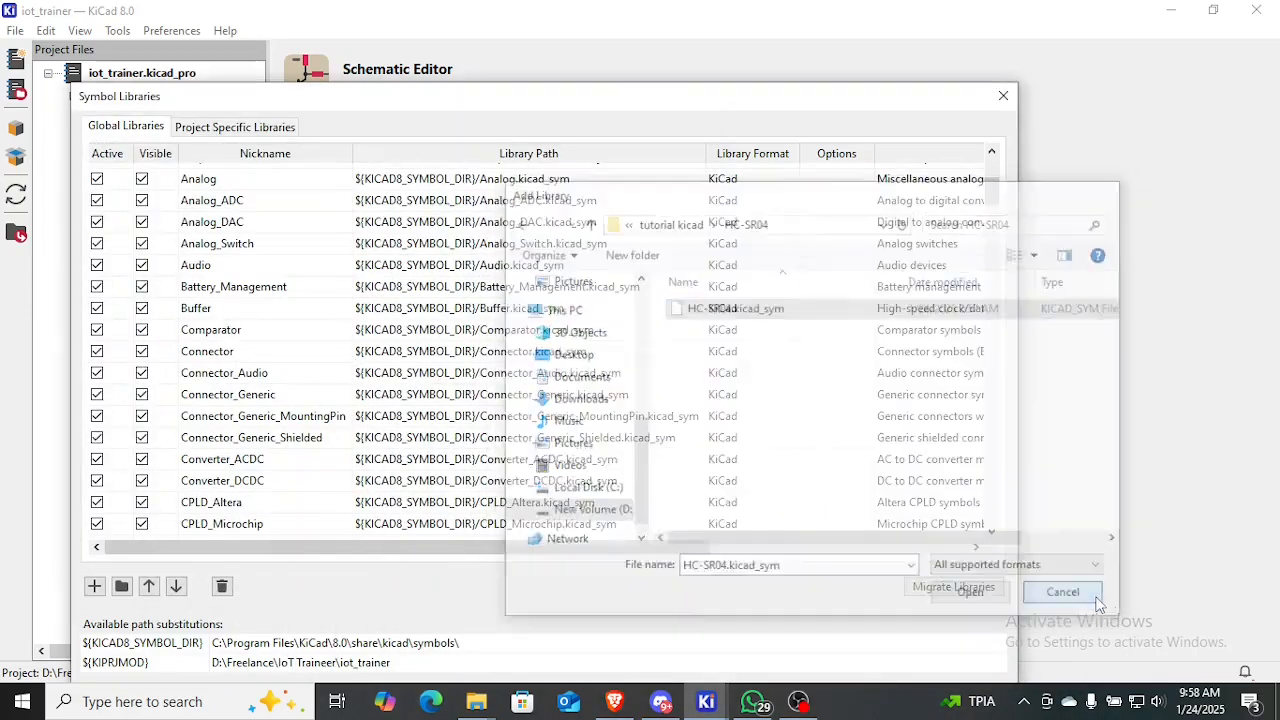
Examine the path of the existing HC-SR04 entry in the global symbol libraries and close the library manager
scroll(660, 445, "down", 5)
scroll(645, 443, "down", 13)
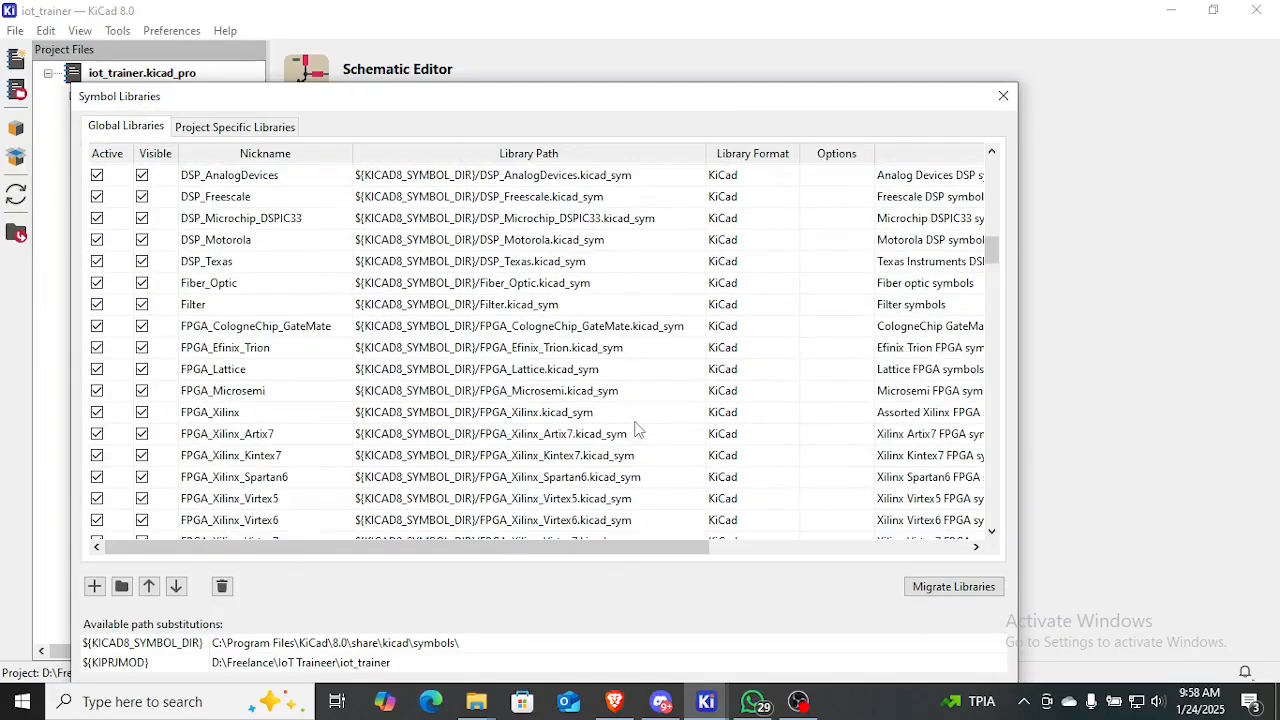
left_click_drag(988, 283, 998, 545)
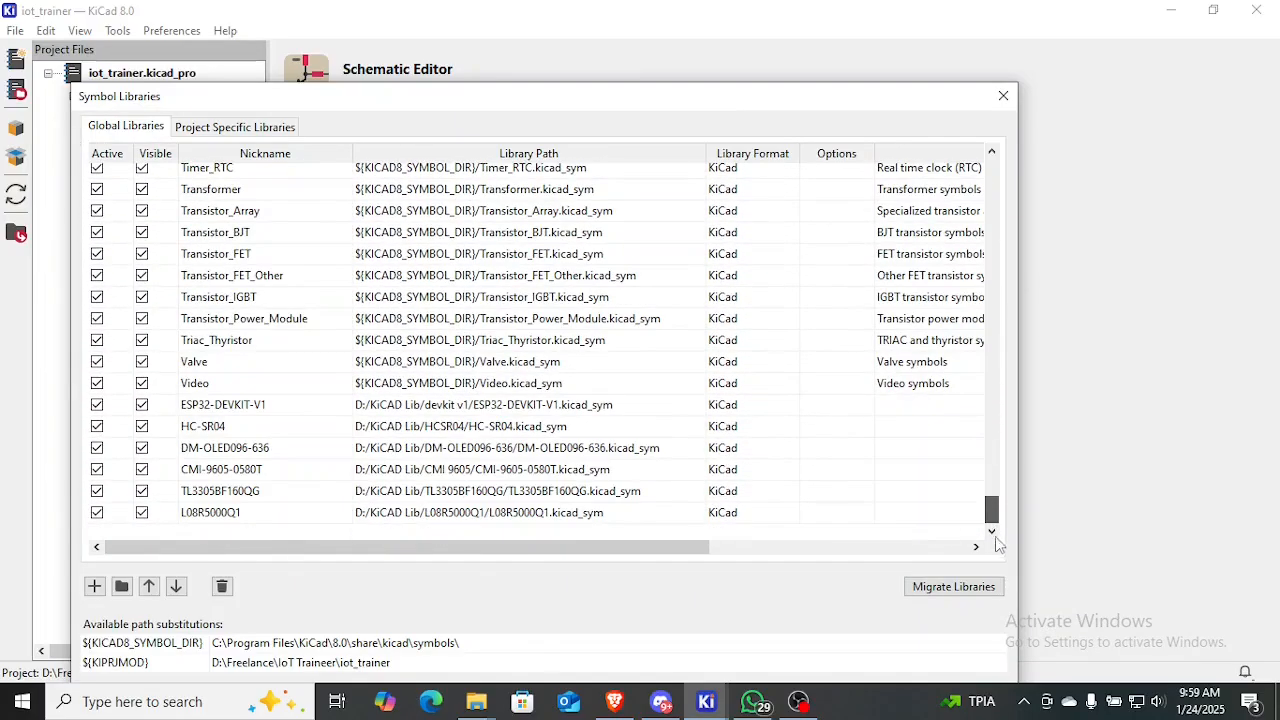
double_click(522, 426)
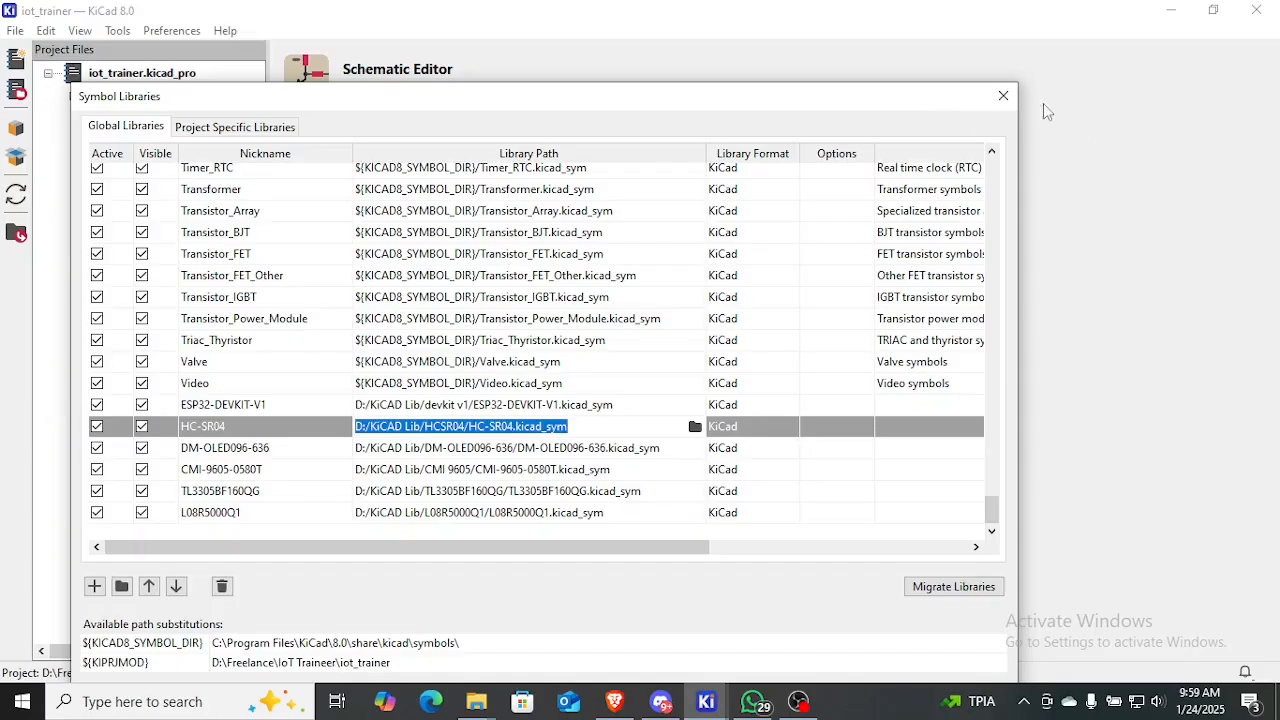
left_click(1003, 95)
Add the HC-SR04 folder from "tutorial kicad" on New Volume (D:) to the global footprint libraries
left_click(167, 31)
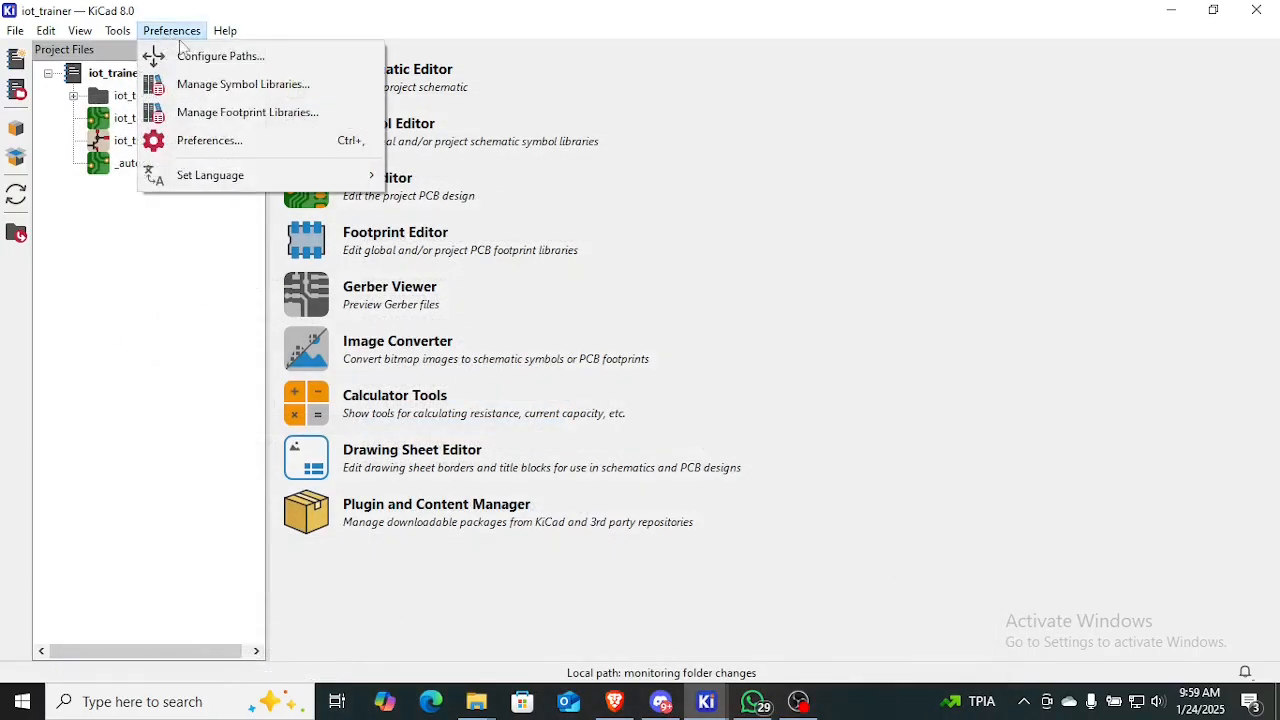
left_click(245, 111)
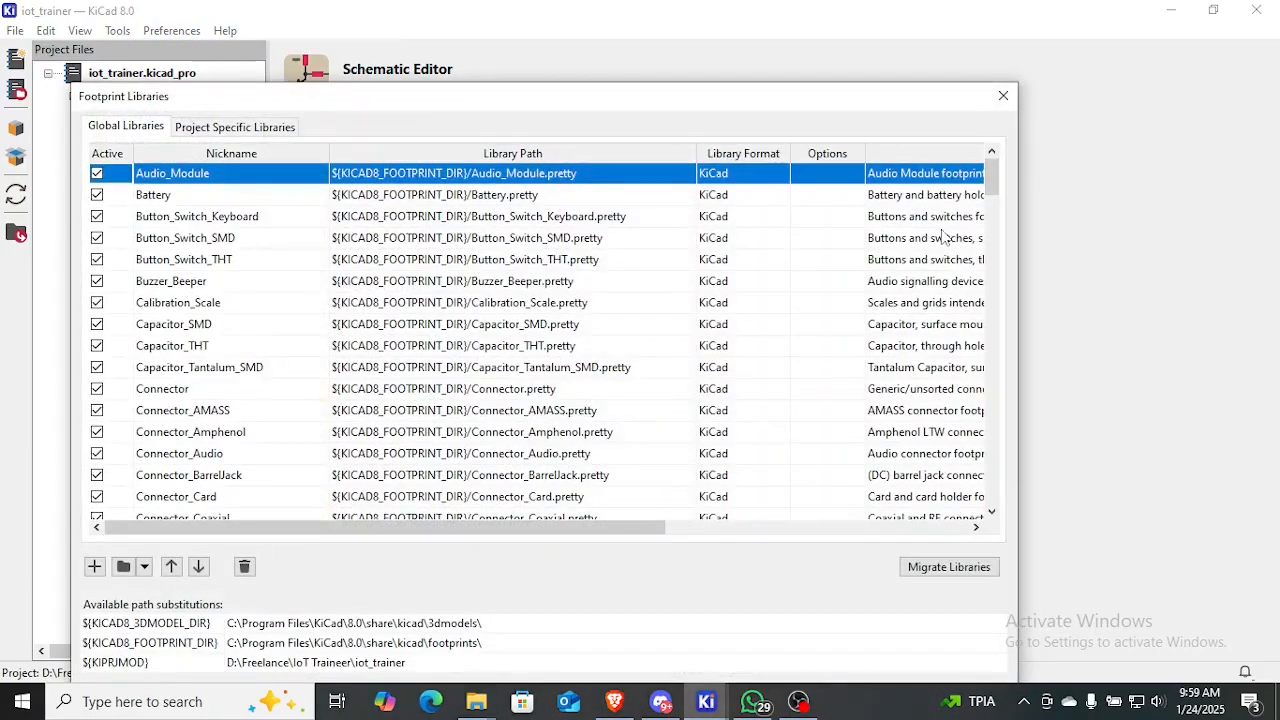
left_click_drag(992, 180, 1063, 542)
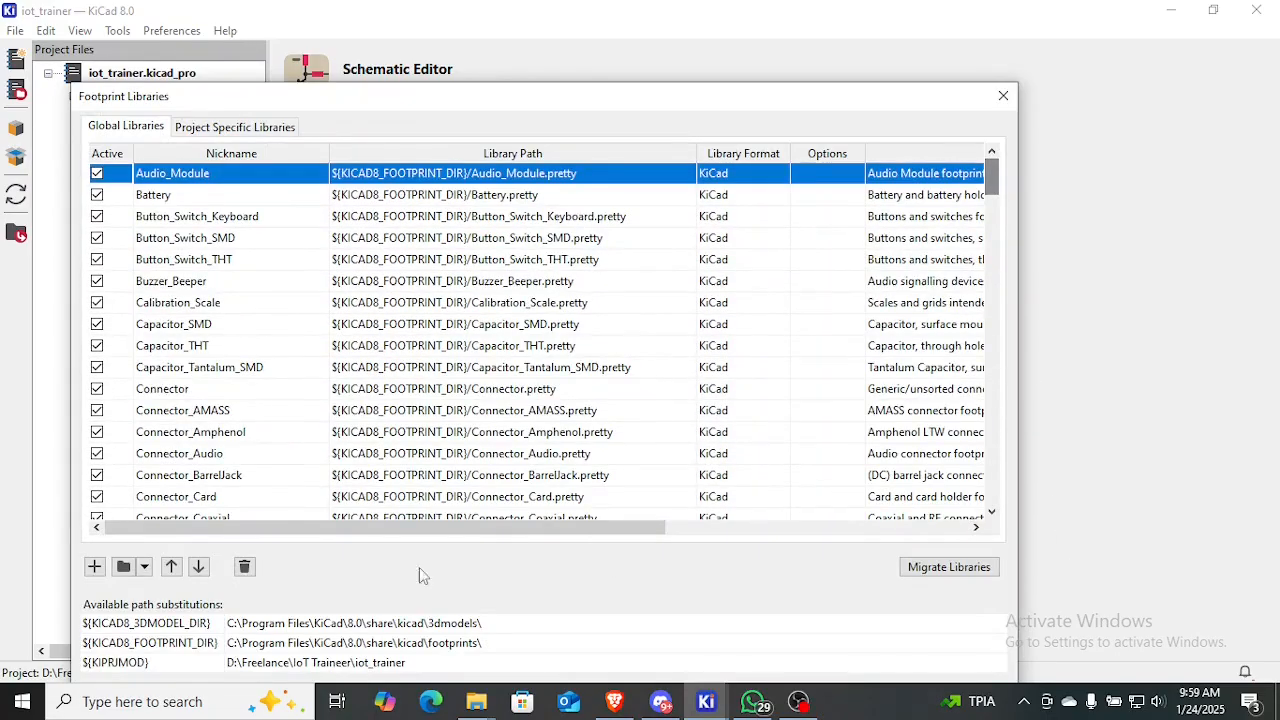
left_click(123, 566)
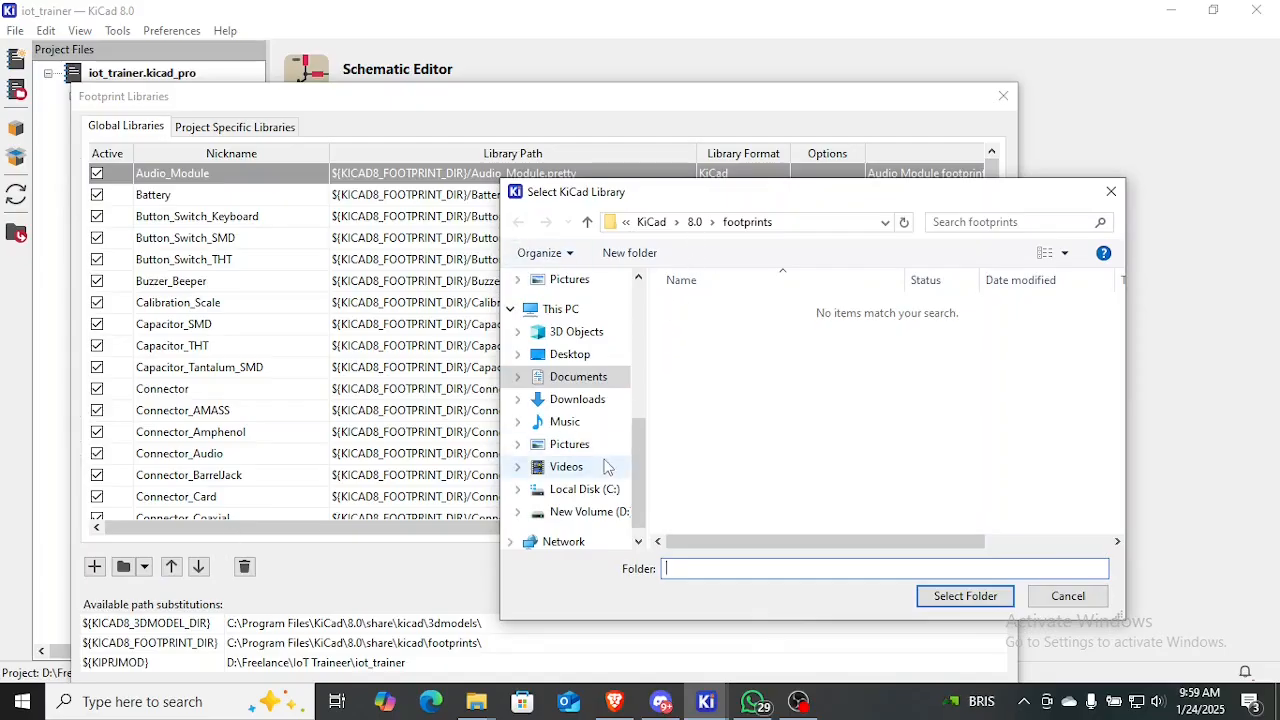
left_click(600, 512)
double_click(741, 427)
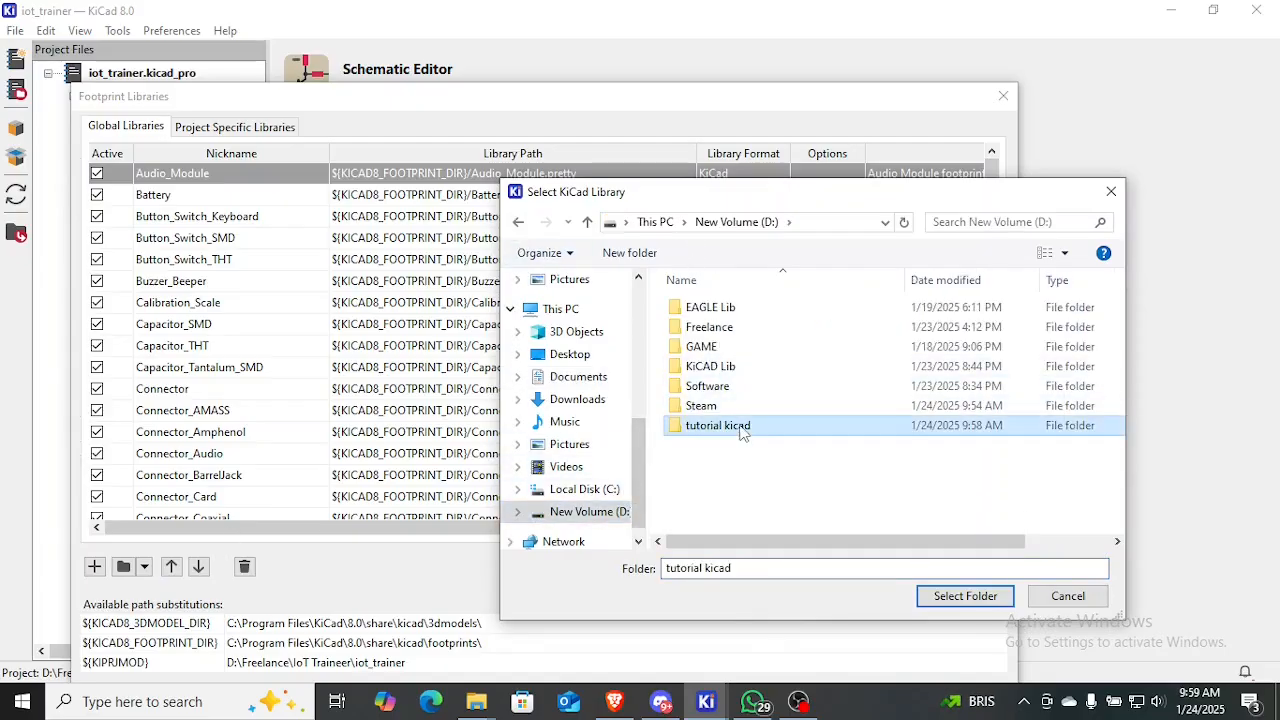
double_click(757, 316)
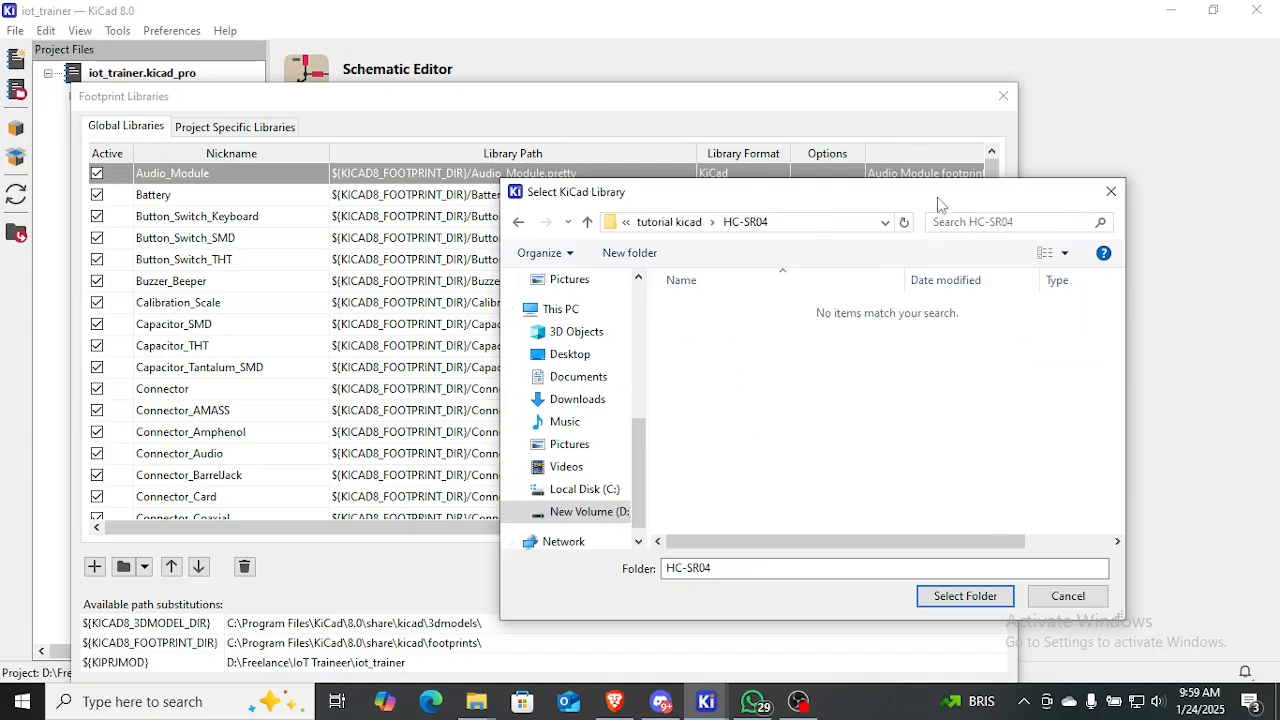
left_click_drag(940, 204, 825, 140)
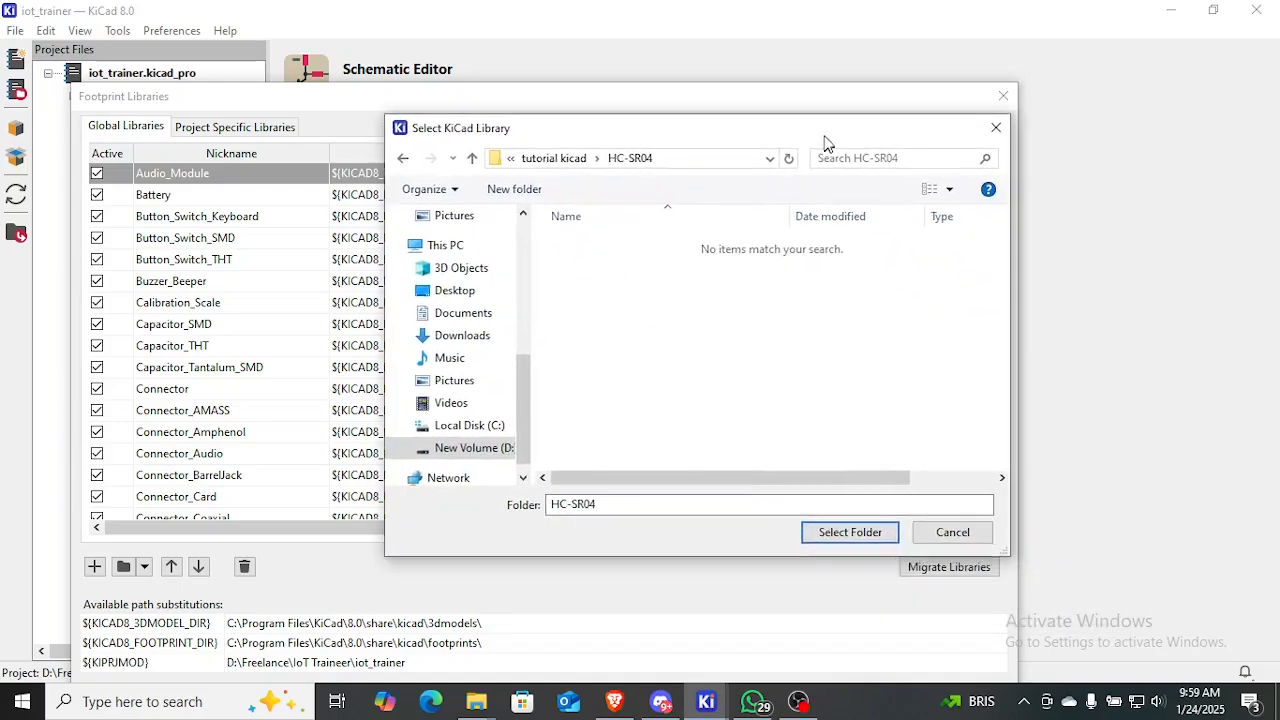
left_click(866, 533)
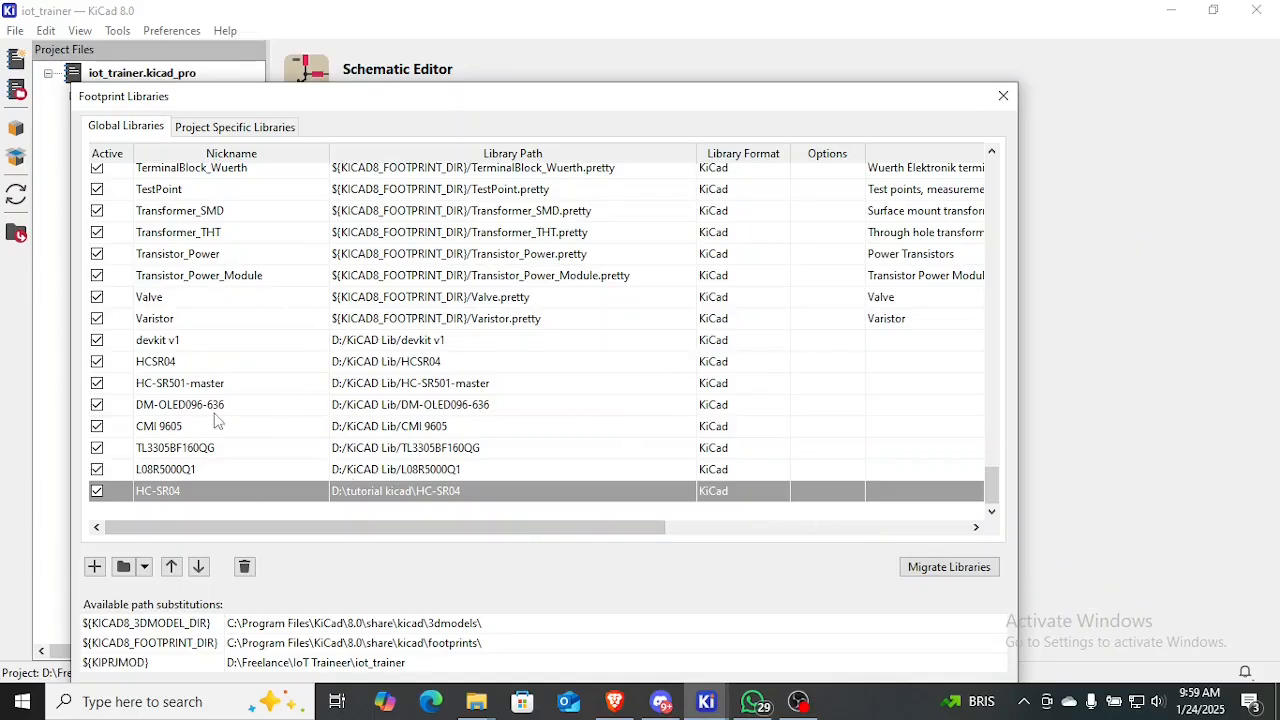
Check the existing HCSR04 footprint library entry, deactivate the added HC-SR04 entry and discard the footprint library changes
double_click(182, 383)
left_click(281, 363)
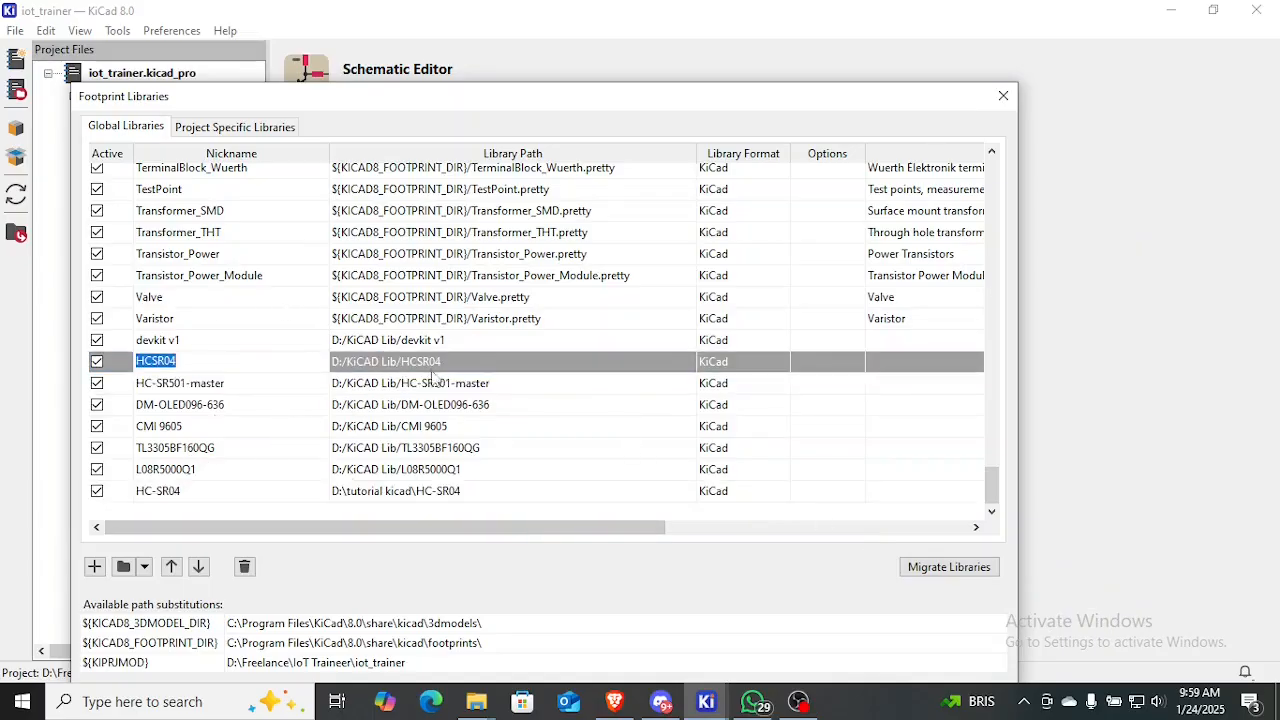
left_click(140, 494)
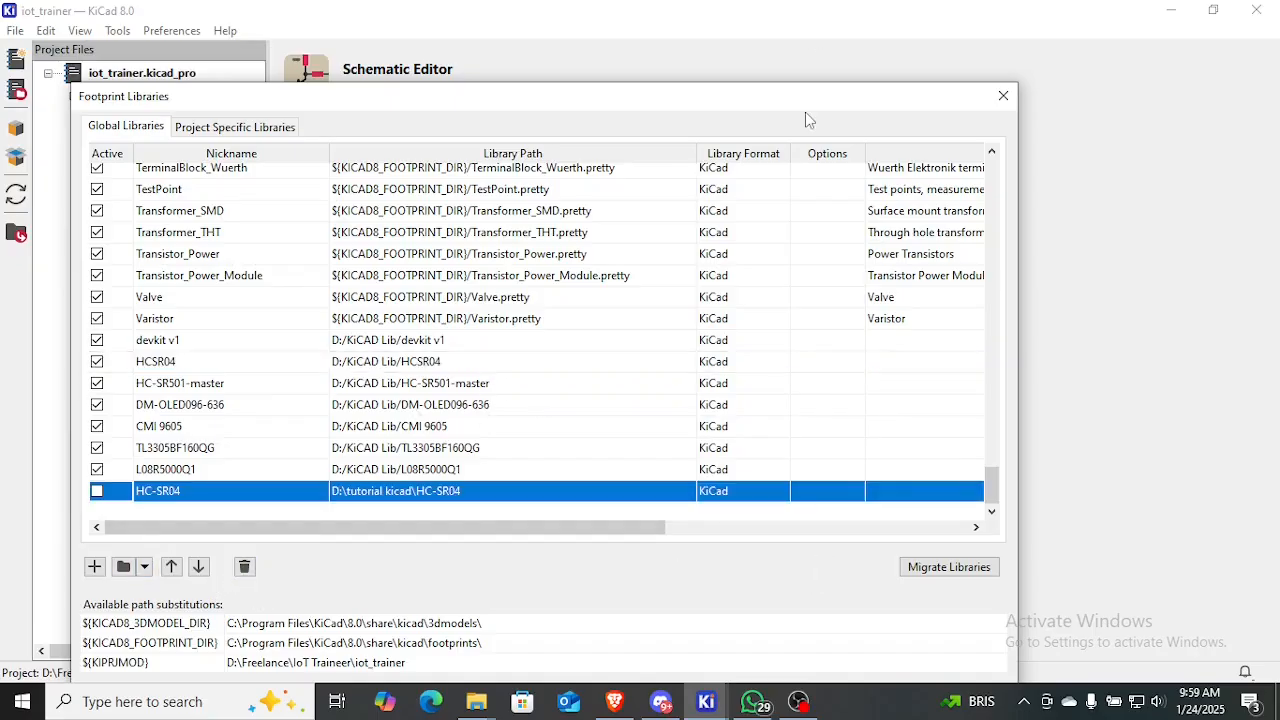
left_click_drag(797, 91, 797, 9)
left_click(980, 612)
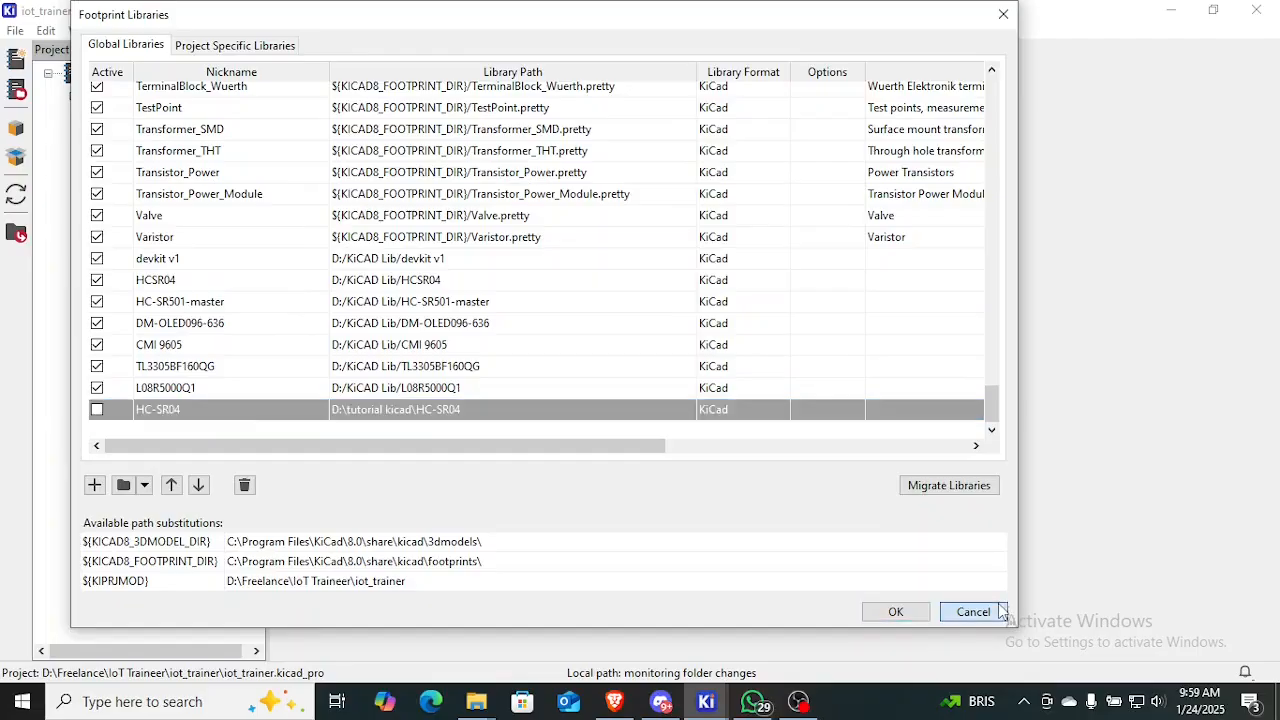
Switch to the iot_trainer schematic in the Schematic Editor and open the symbol chooser for adding a symbol
left_click(706, 701)
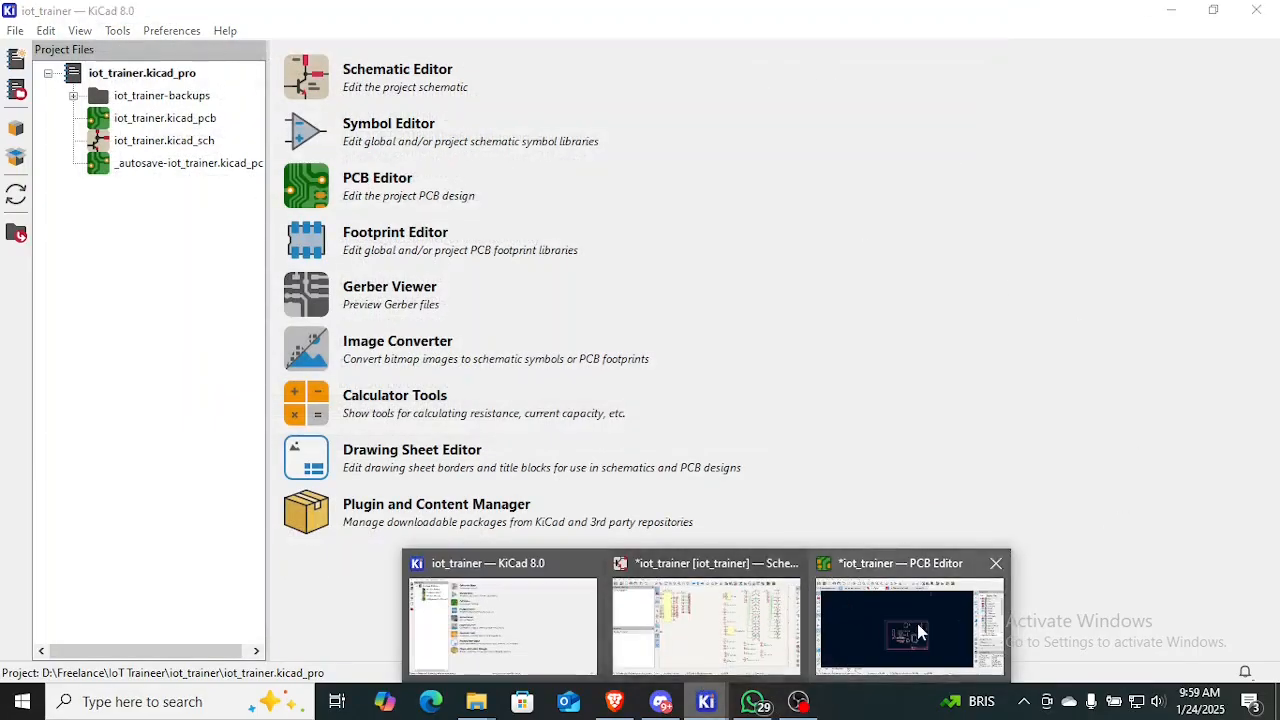
left_click(705, 625)
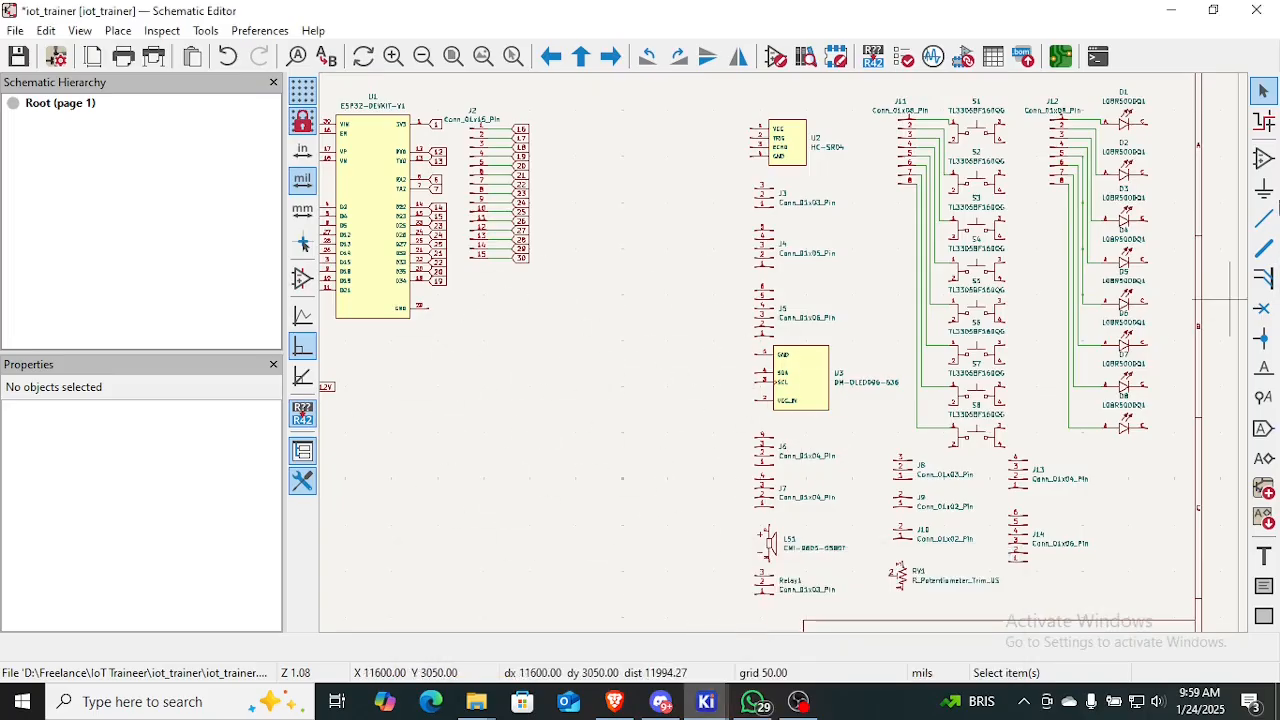
left_click(1263, 158)
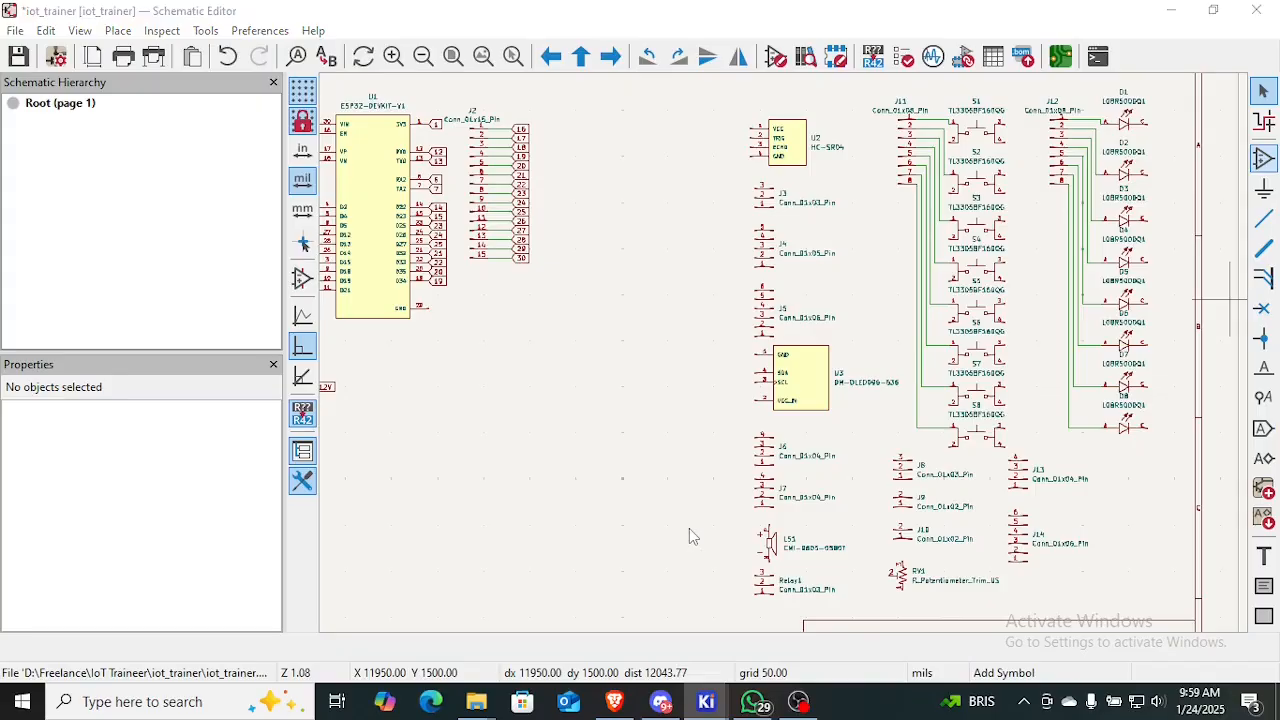
left_click(689, 528)
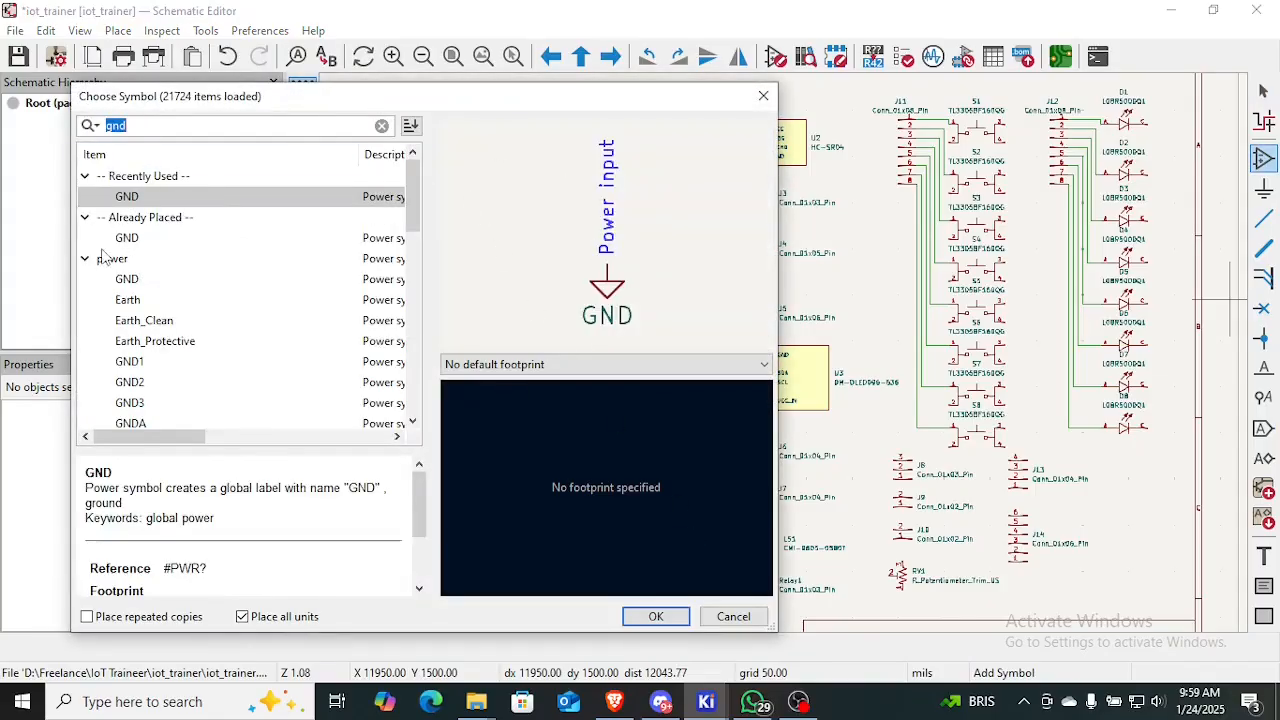
scroll(250, 295, "down", 5)
left_click_drag(412, 285, 447, 408)
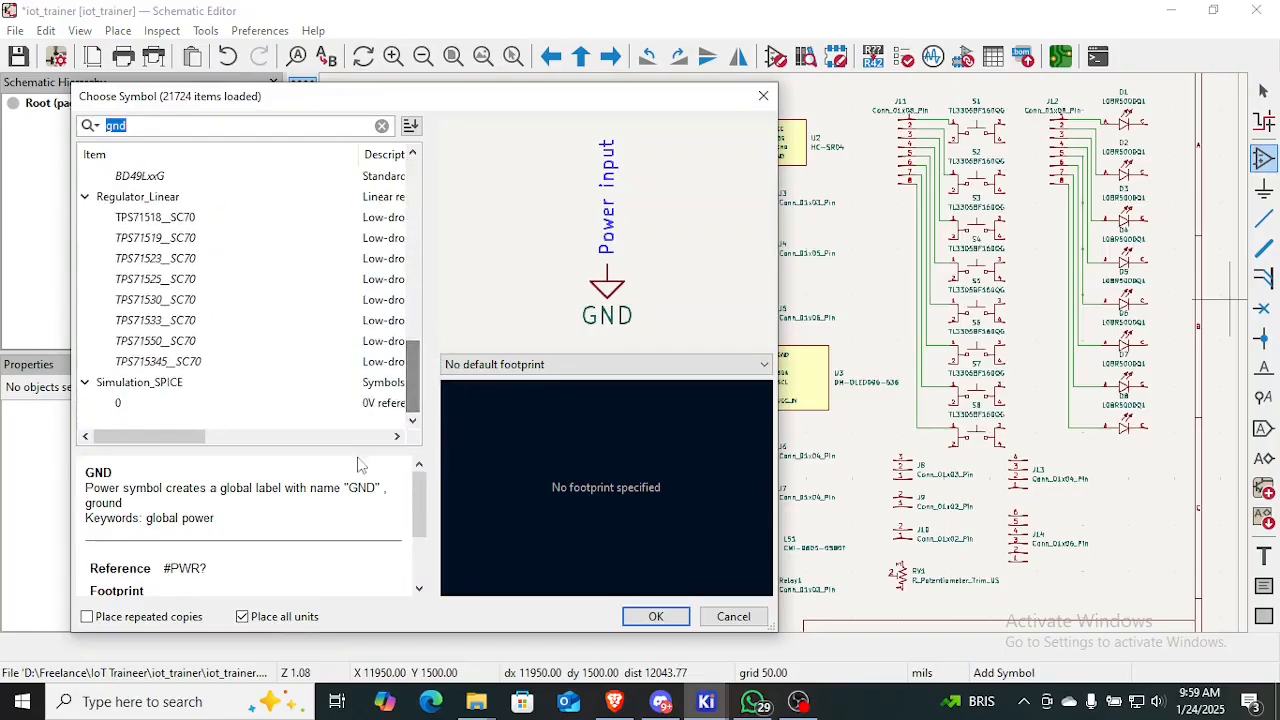
key("Return")
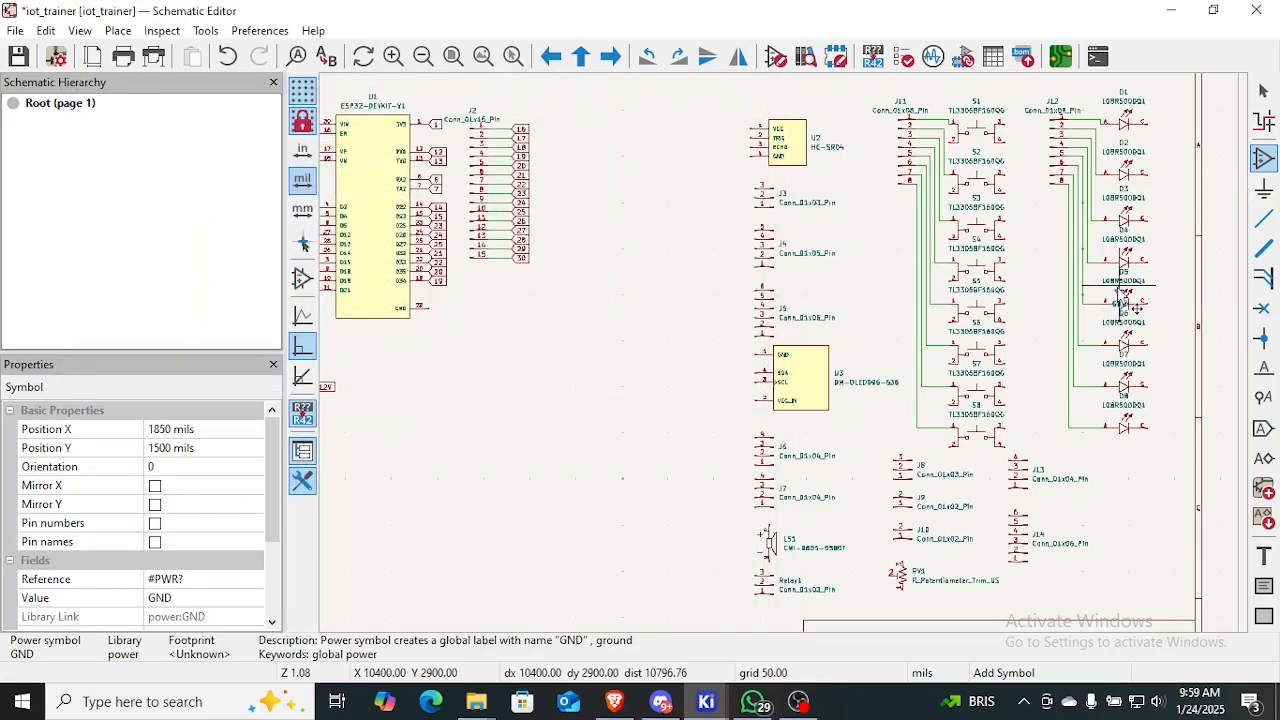
key("Escape")
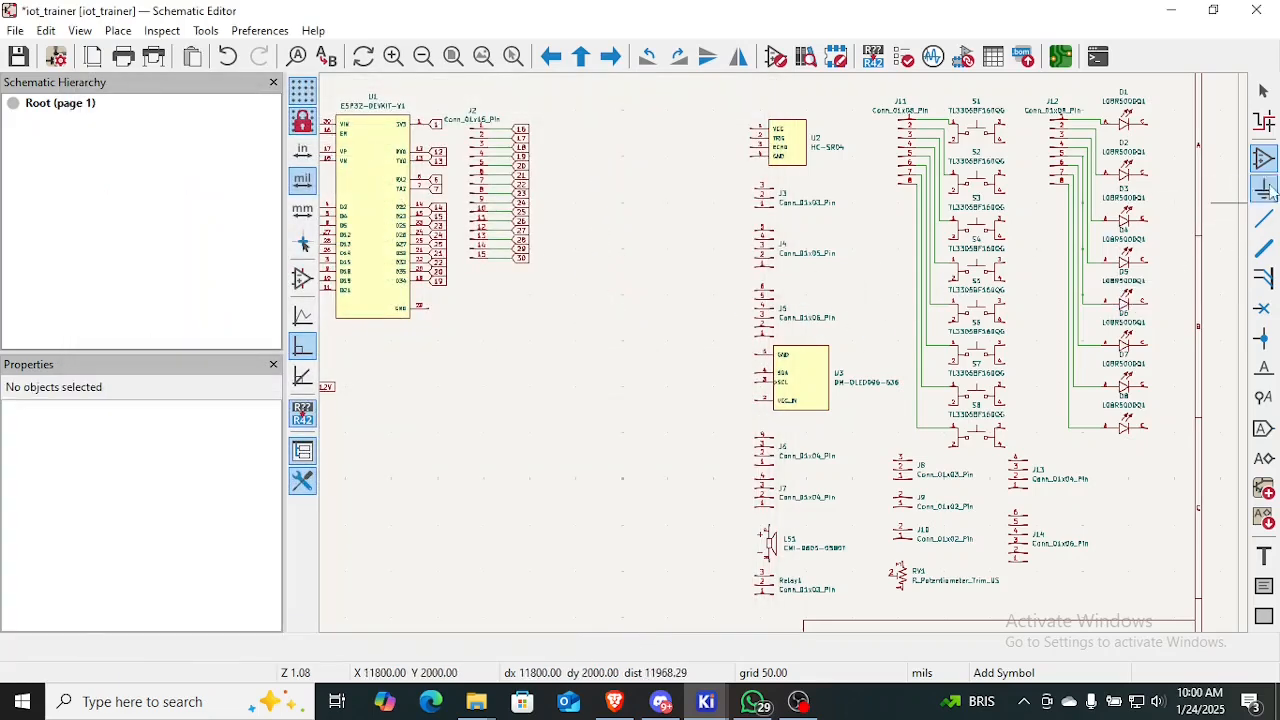
Look through the symbol library list for the HC-SR04 library, collapsing the expanded power library and dismissing the chat notification
left_click(390, 343)
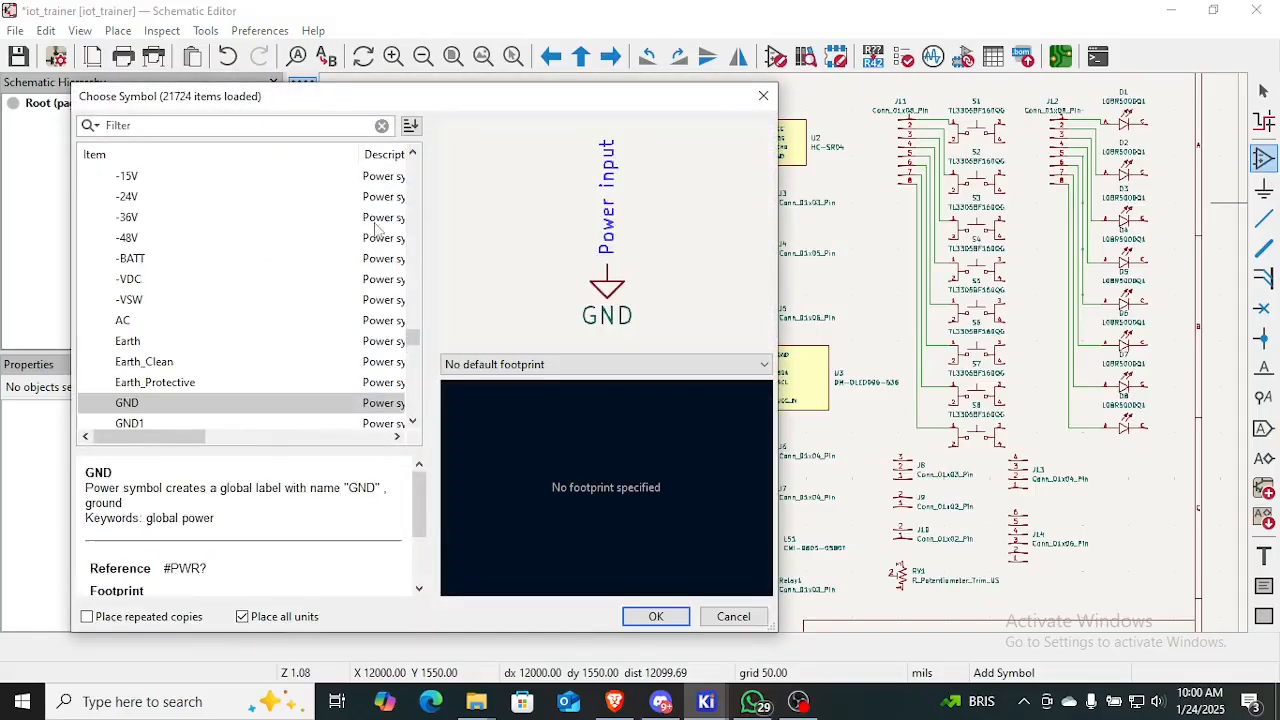
left_click_drag(416, 343, 424, 424)
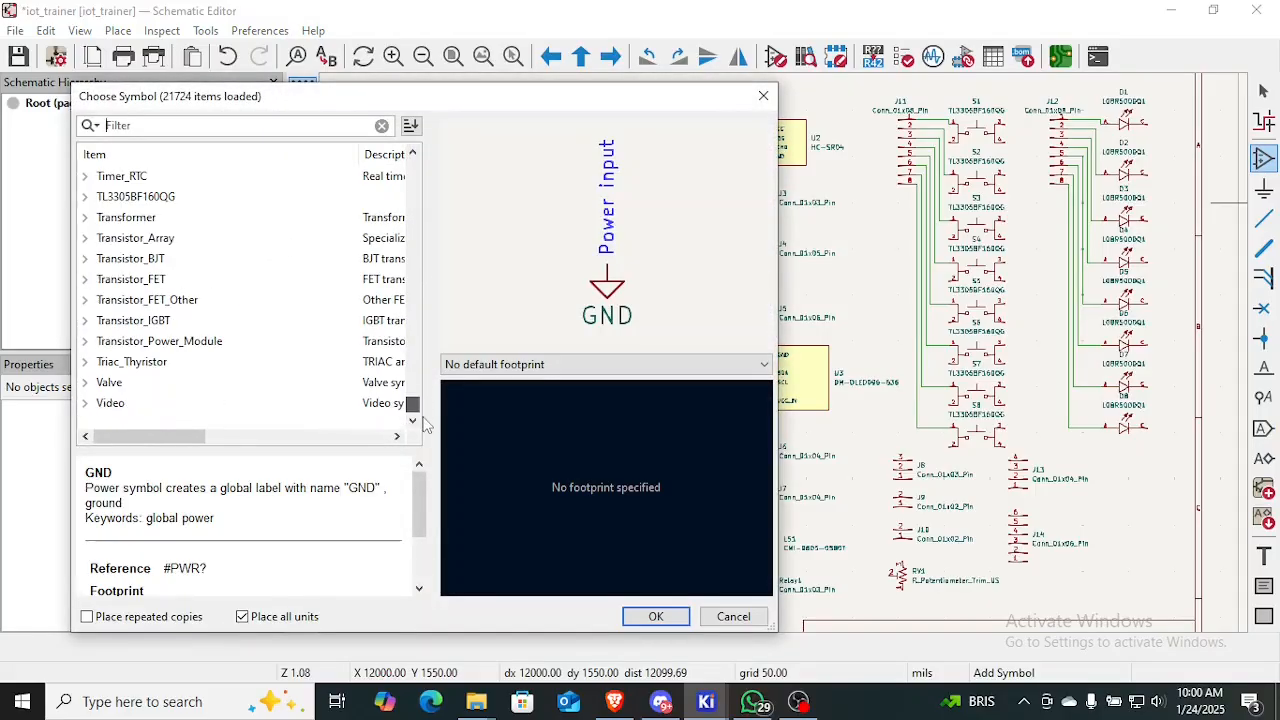
scroll(251, 286, "up", 15)
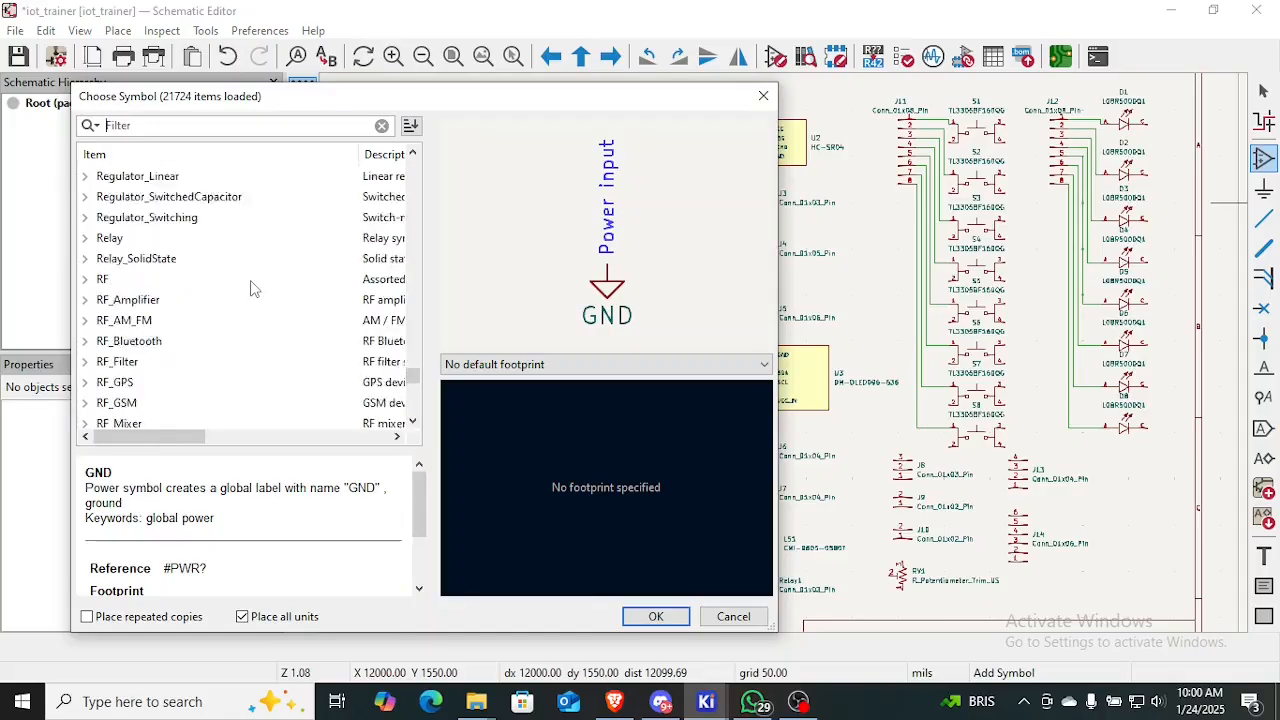
scroll(251, 288, "up", 13)
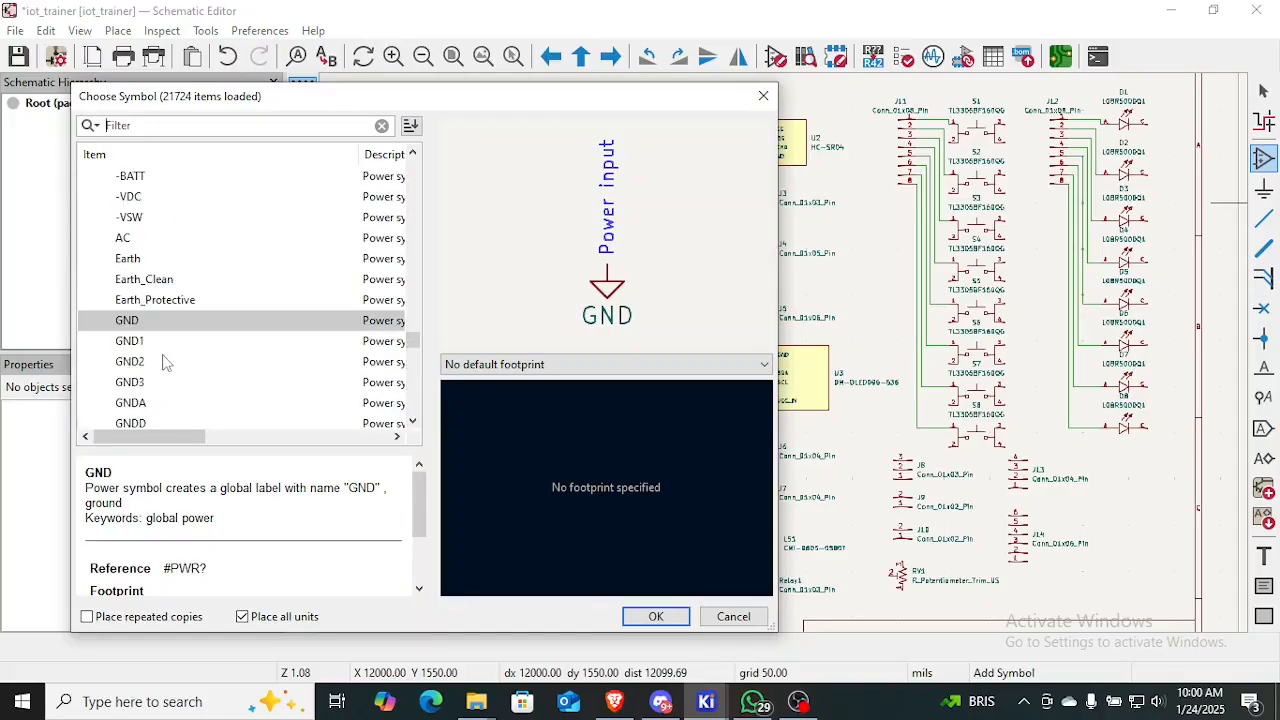
scroll(165, 363, "up", 20)
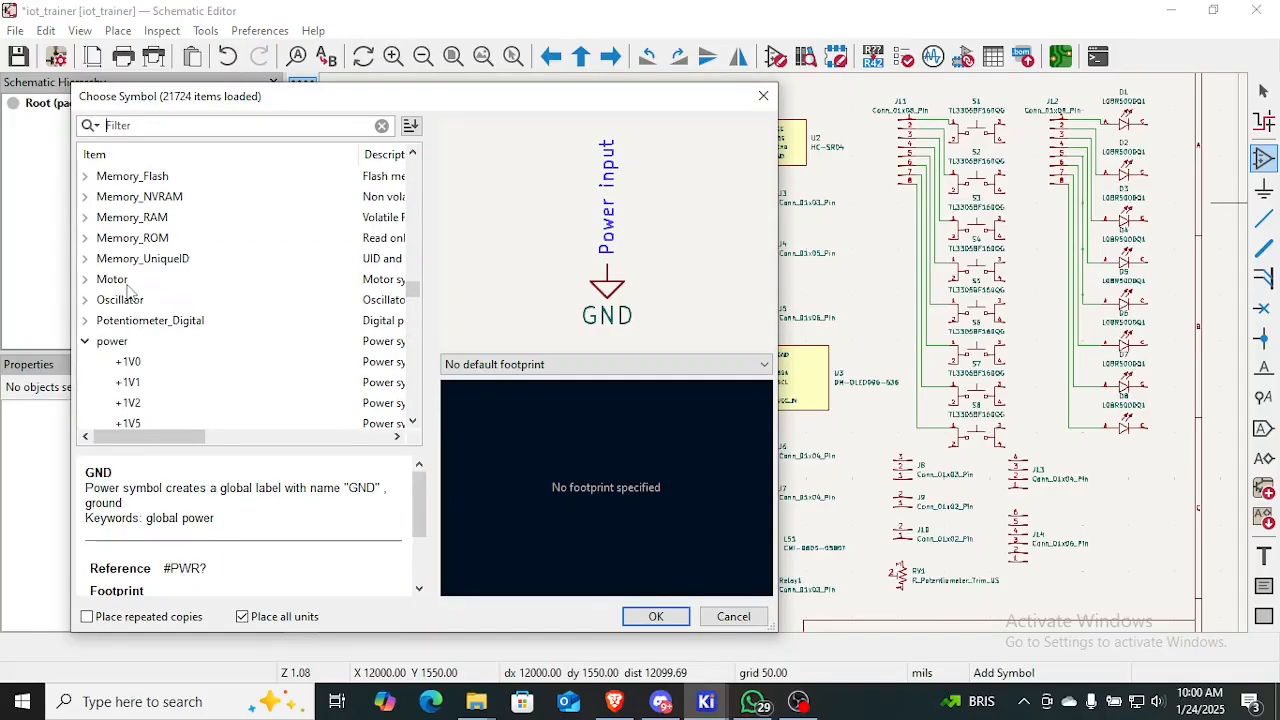
left_click(85, 341)
scroll(126, 313, "up", 20)
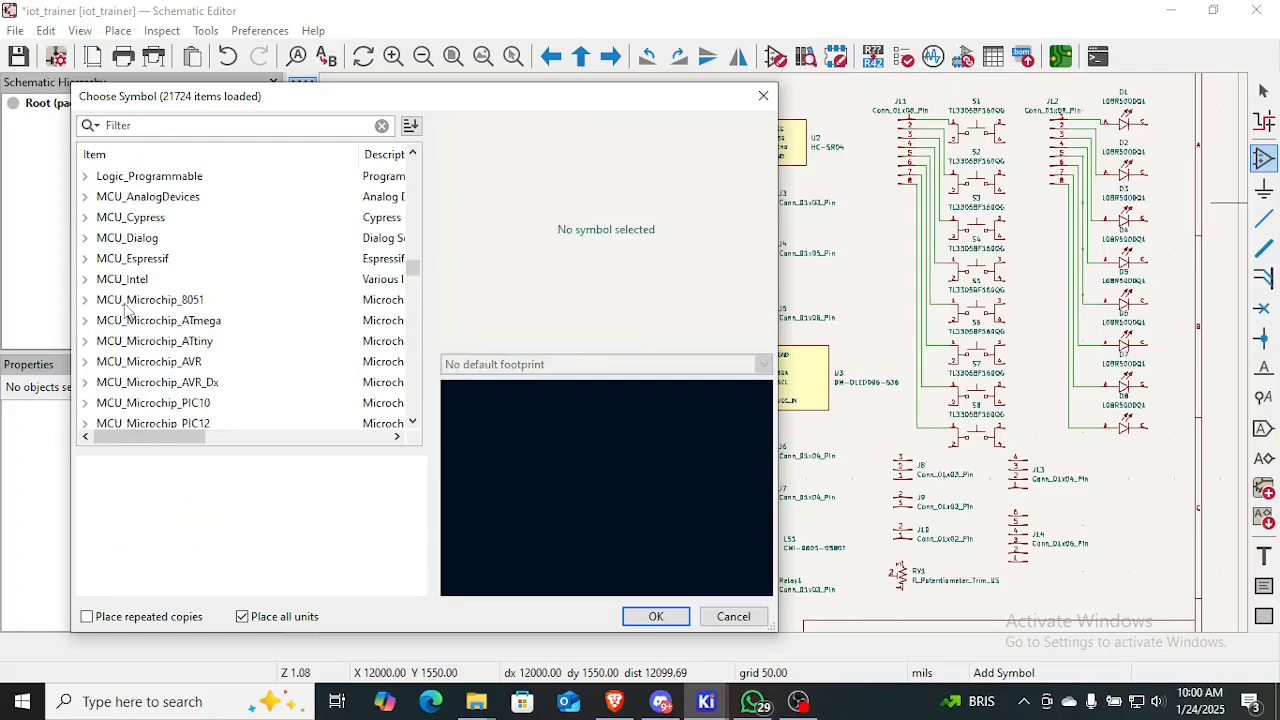
scroll(241, 257, "up", 20)
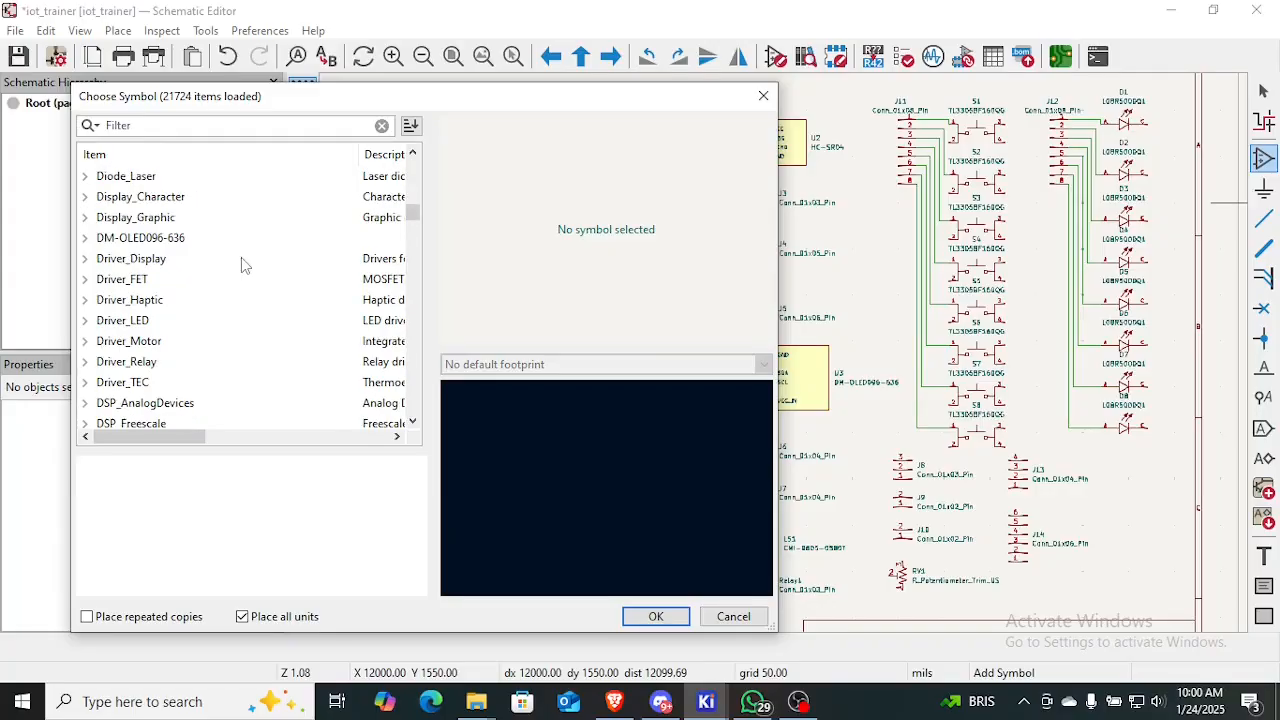
scroll(241, 257, "up", 15)
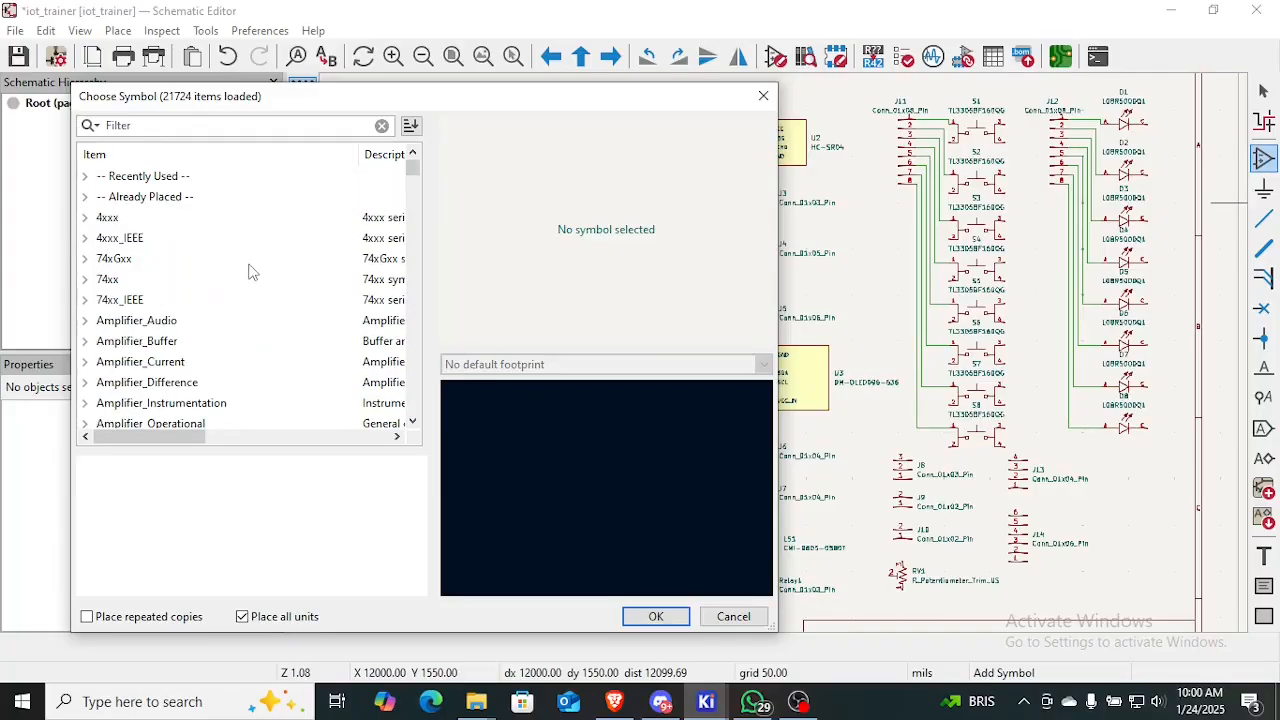
scroll(250, 271, "down", 18)
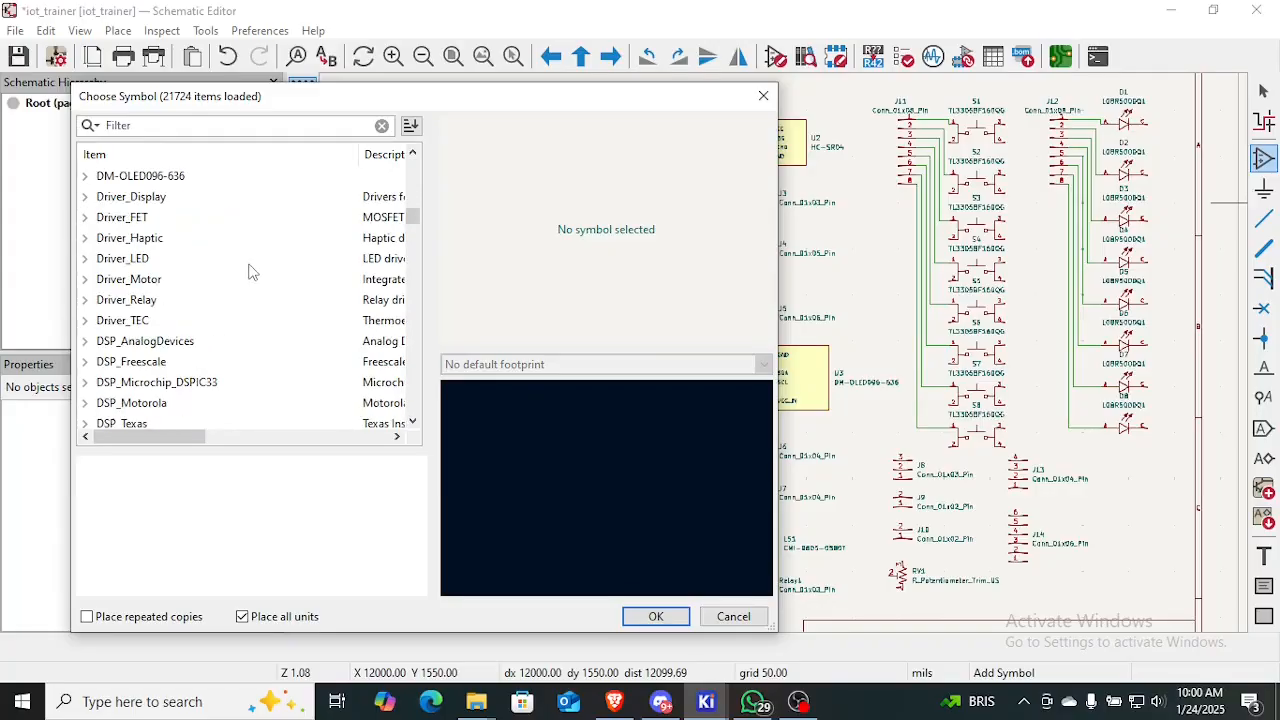
scroll(250, 271, "down", 20)
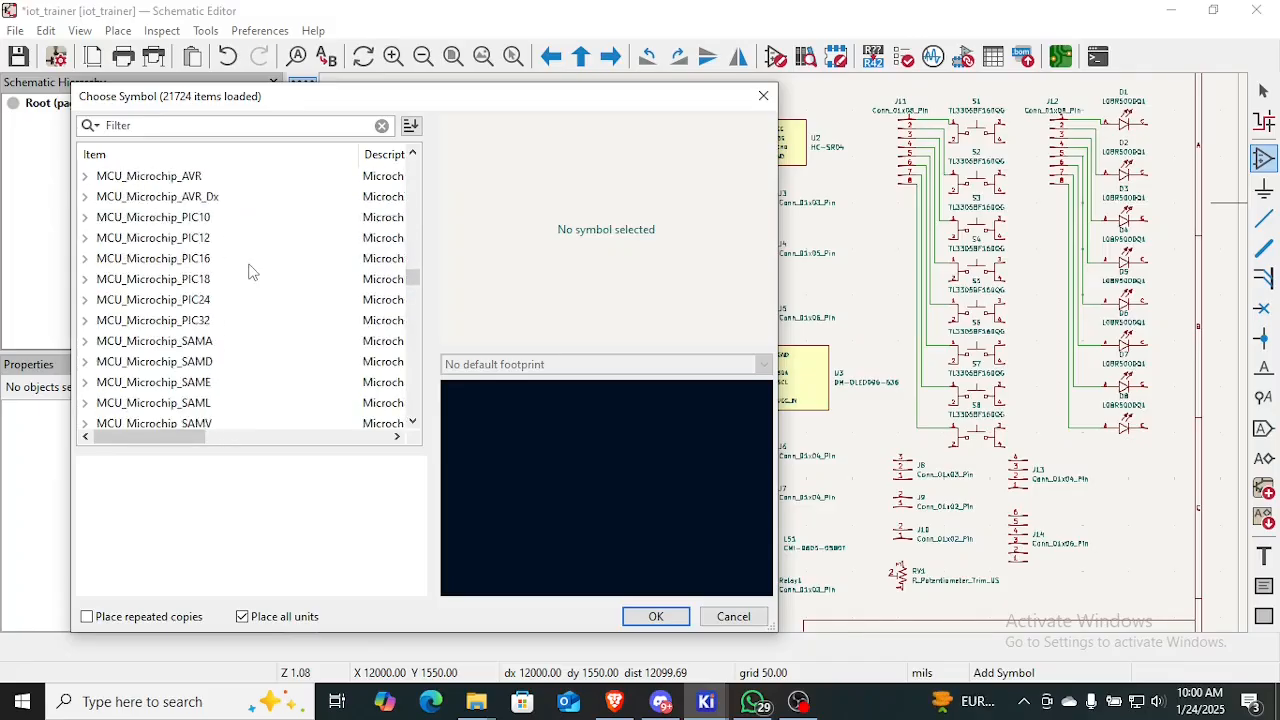
scroll(250, 271, "down", 12)
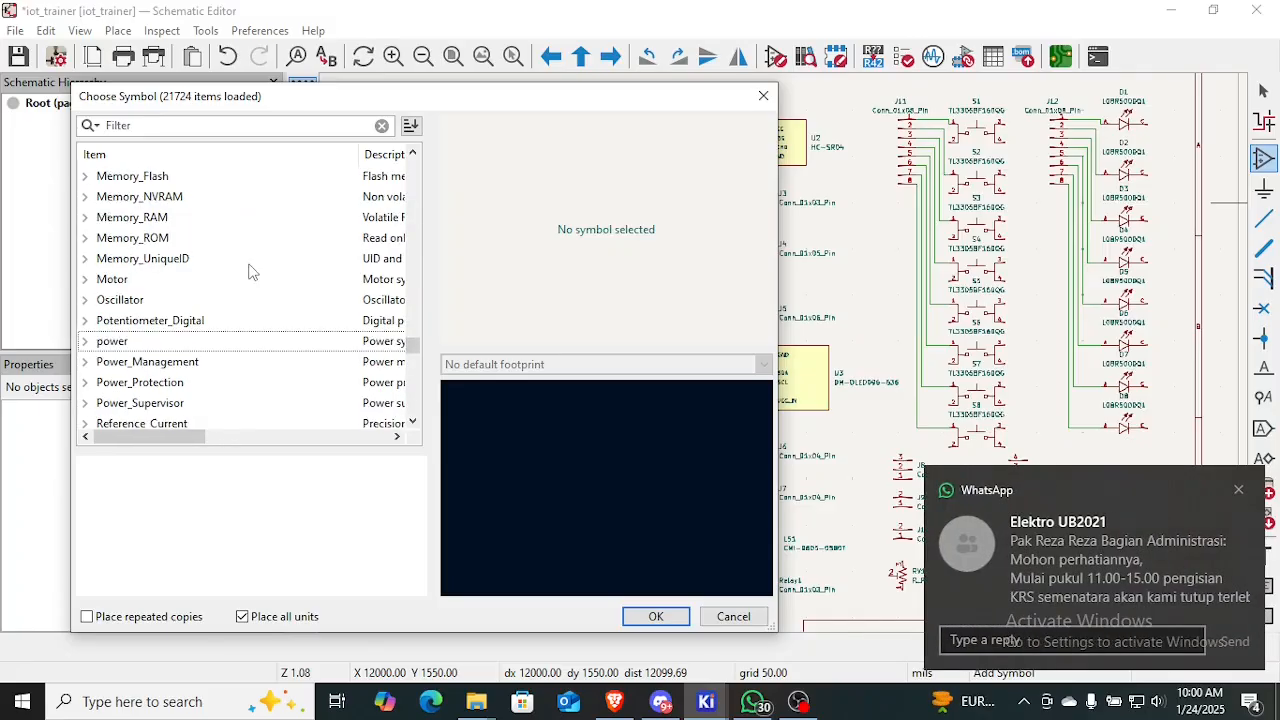
scroll(250, 271, "down", 2)
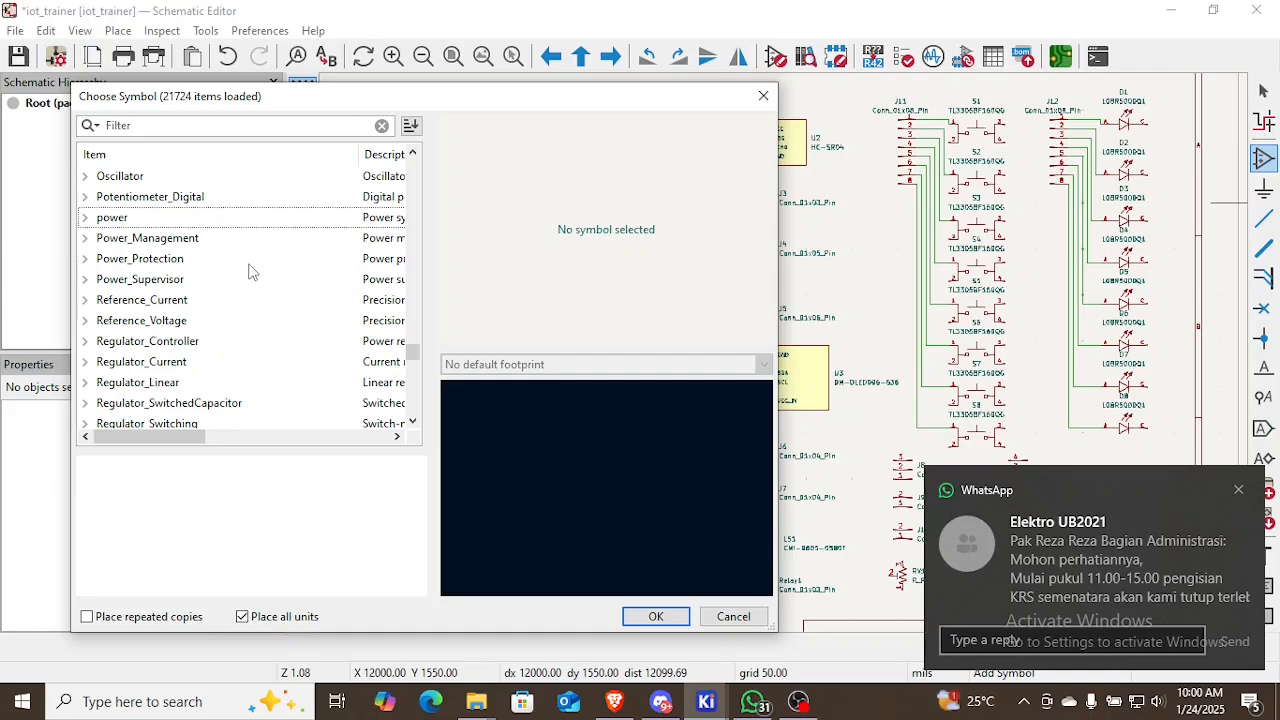
scroll(250, 271, "down", 6)
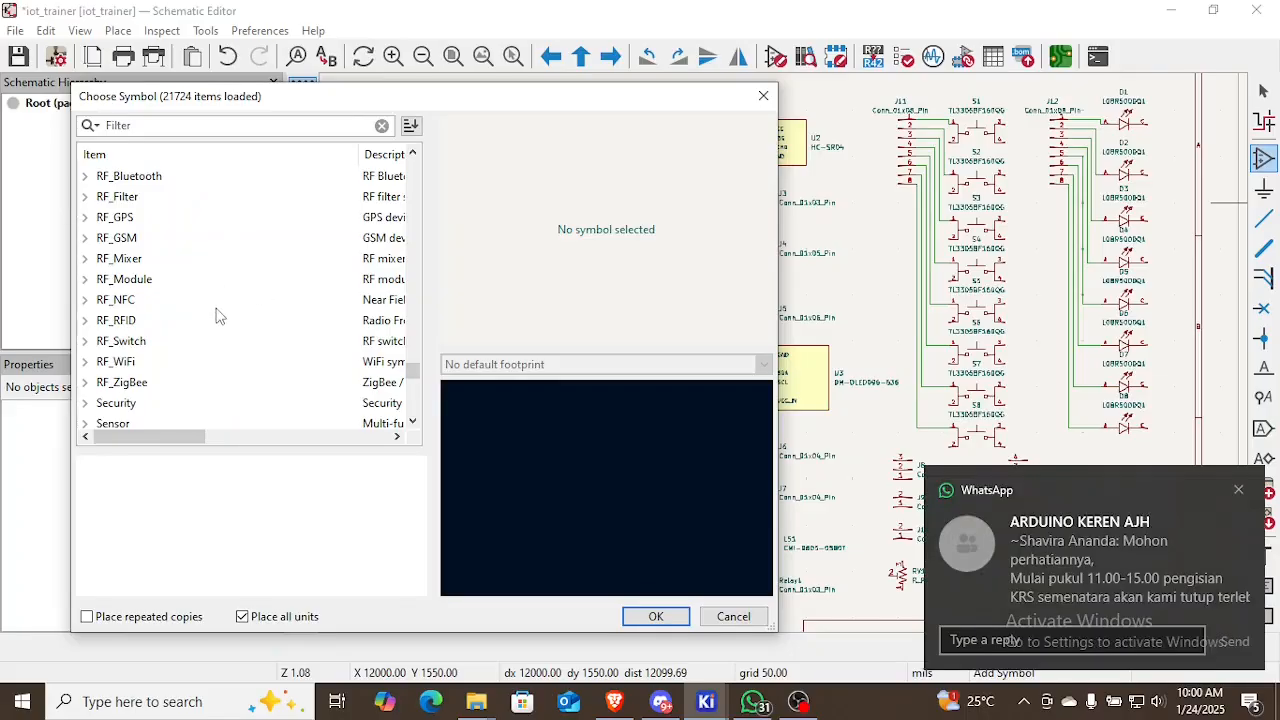
left_click(1241, 492)
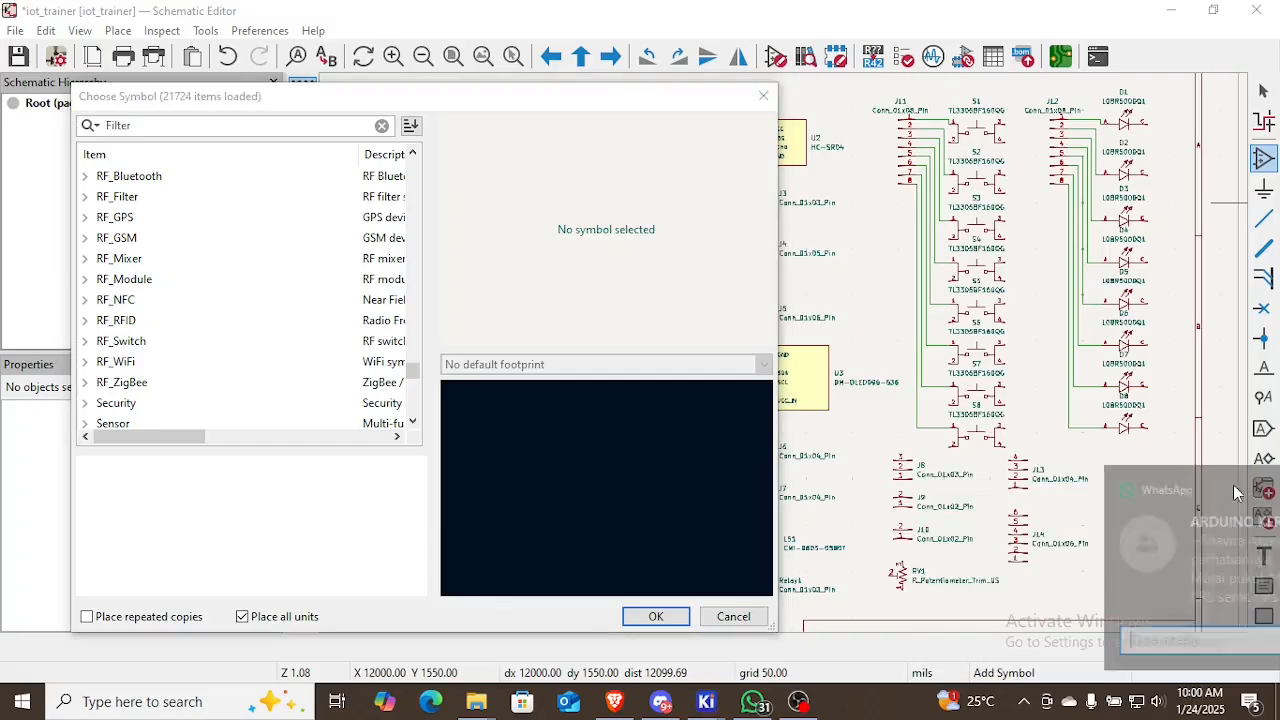
scroll(148, 285, "down", 10)
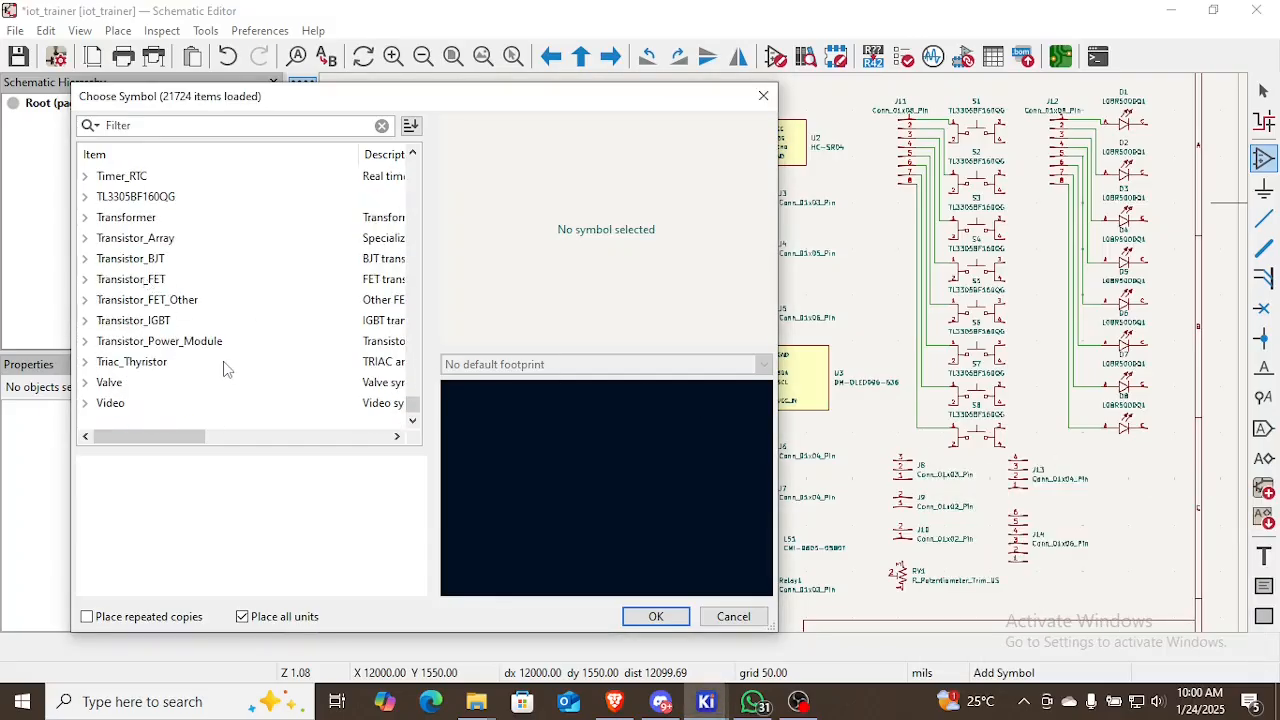
scroll(226, 369, "up", 15)
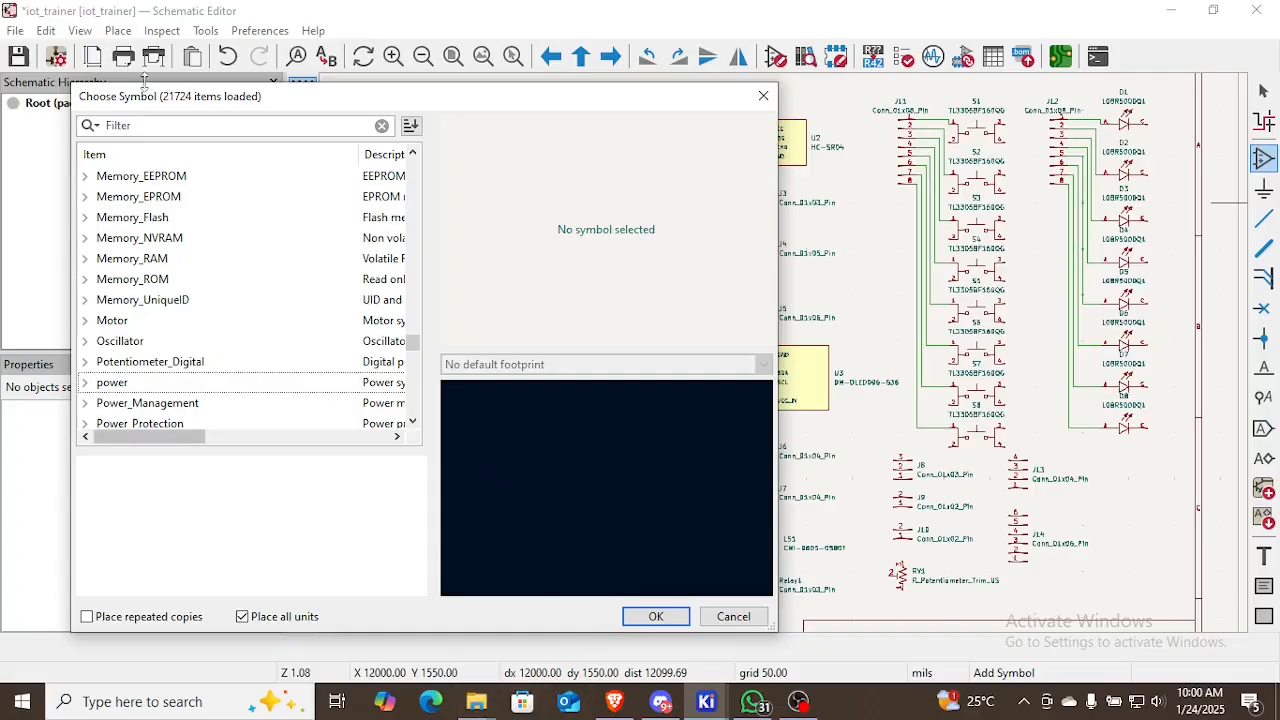
Filter the symbols by "hc" and place HC-SR04 from the HC-SR04 library in the empty area below connector J2
left_click(187, 125)
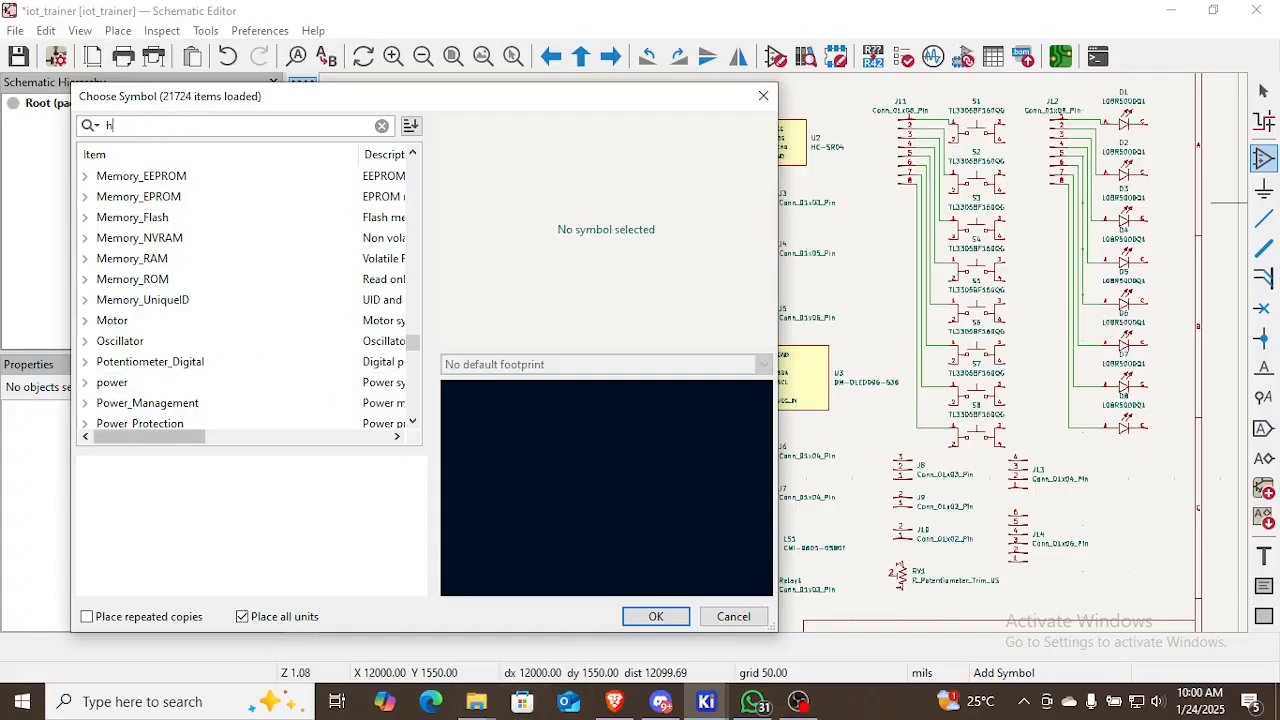
type("hc")
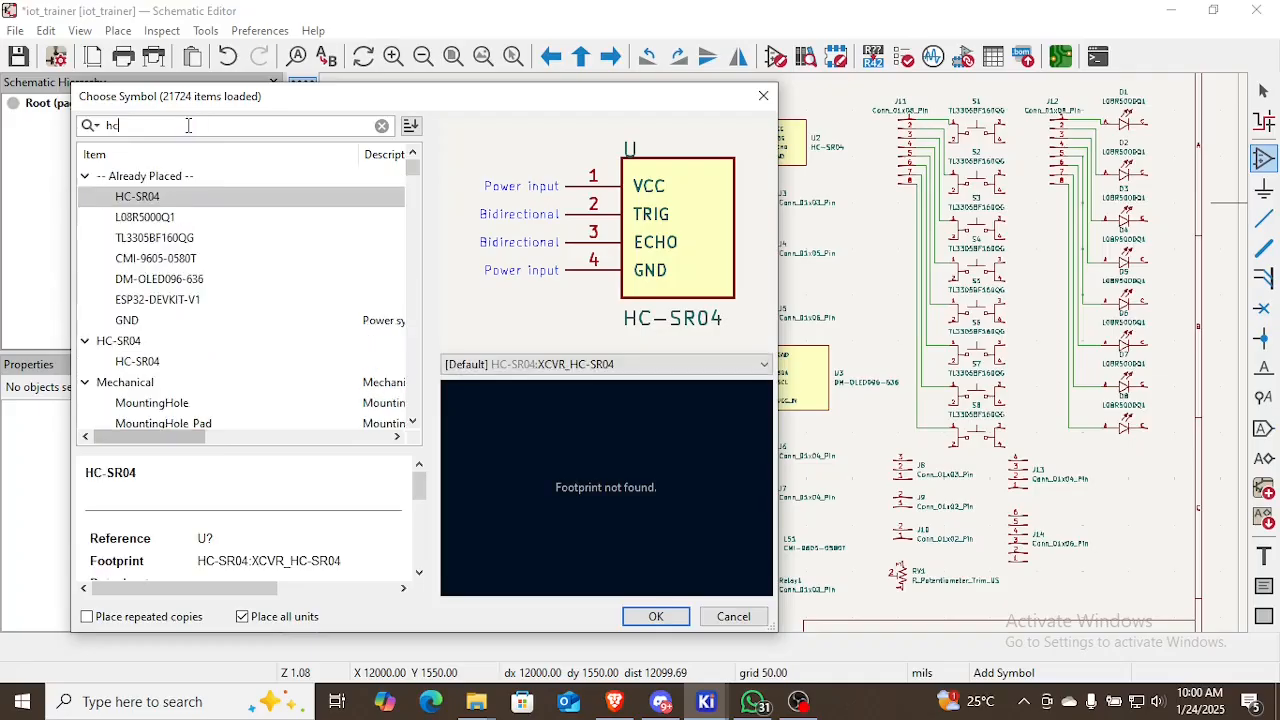
left_click(157, 240)
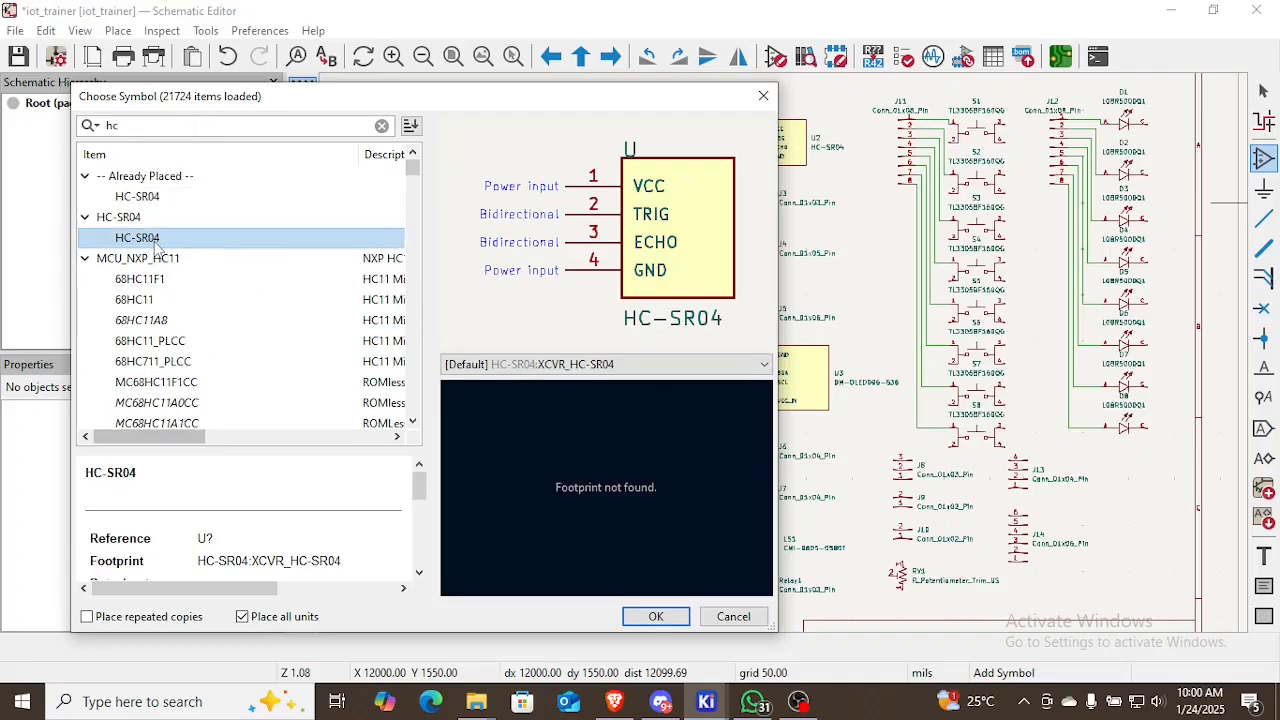
double_click(157, 240)
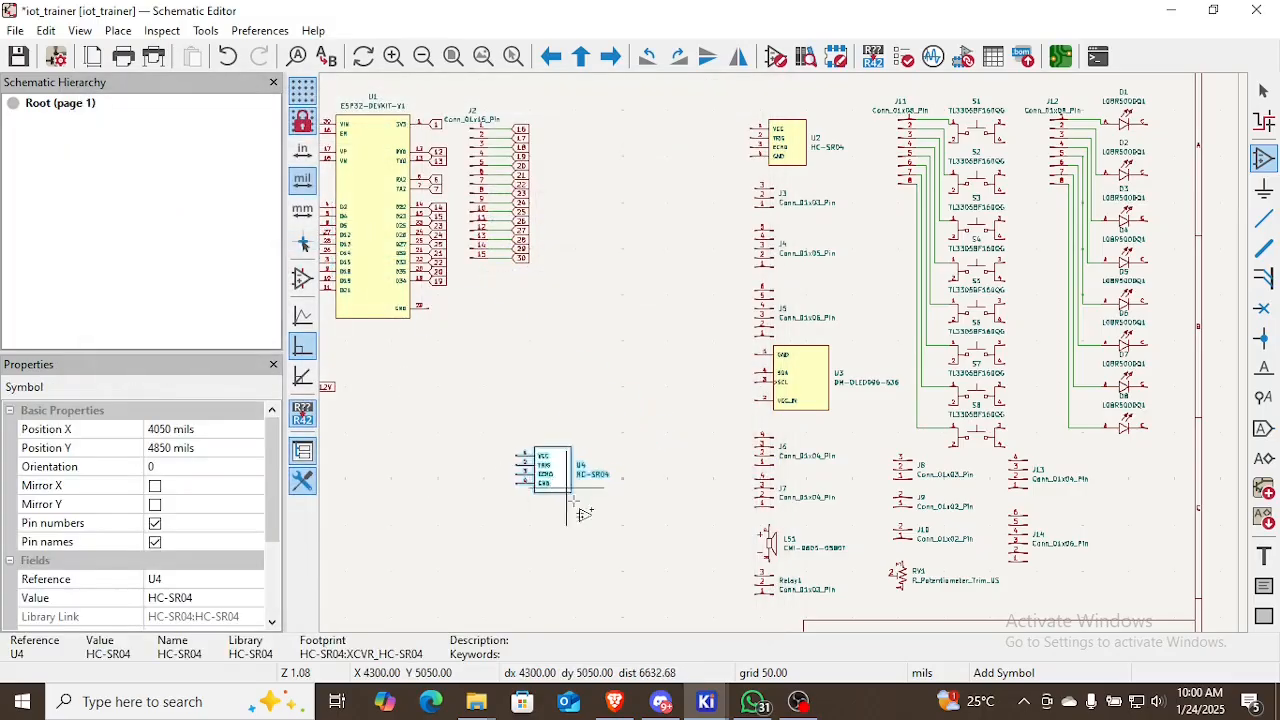
scroll(582, 511, "up", 5)
scroll(783, 354, "down", 5)
scroll(803, 334, "up", 3)
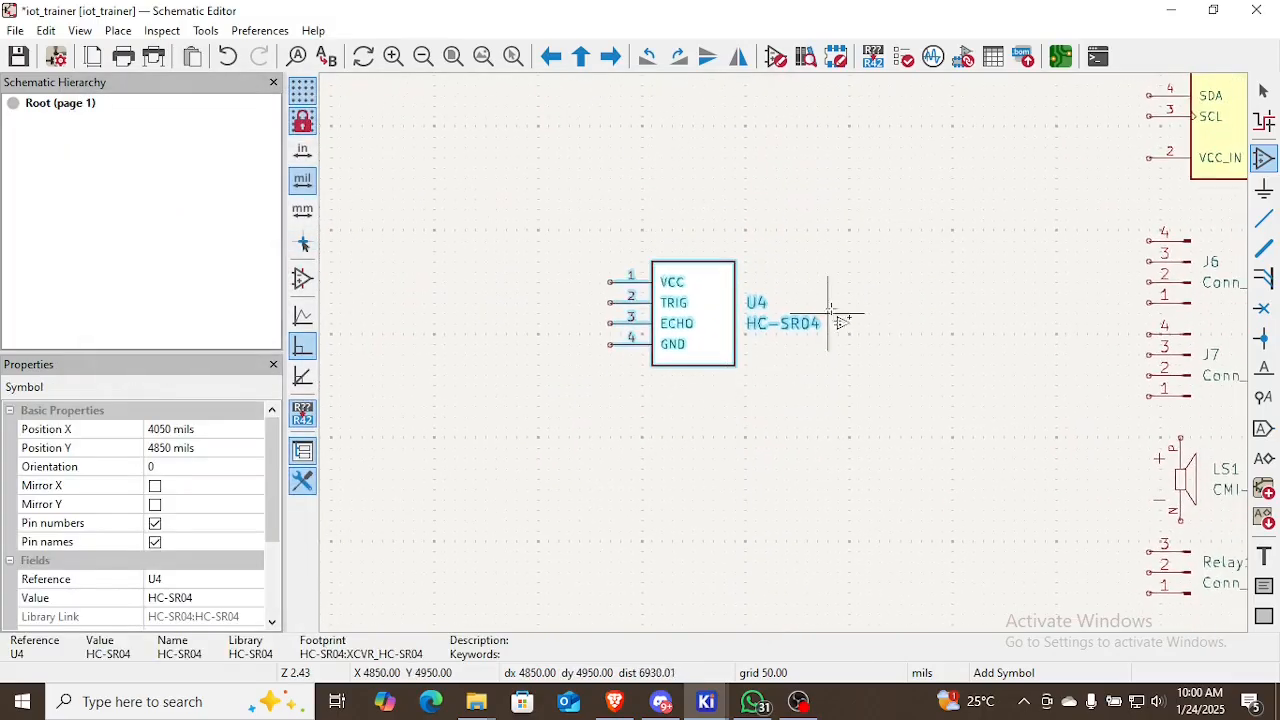
left_click(880, 320)
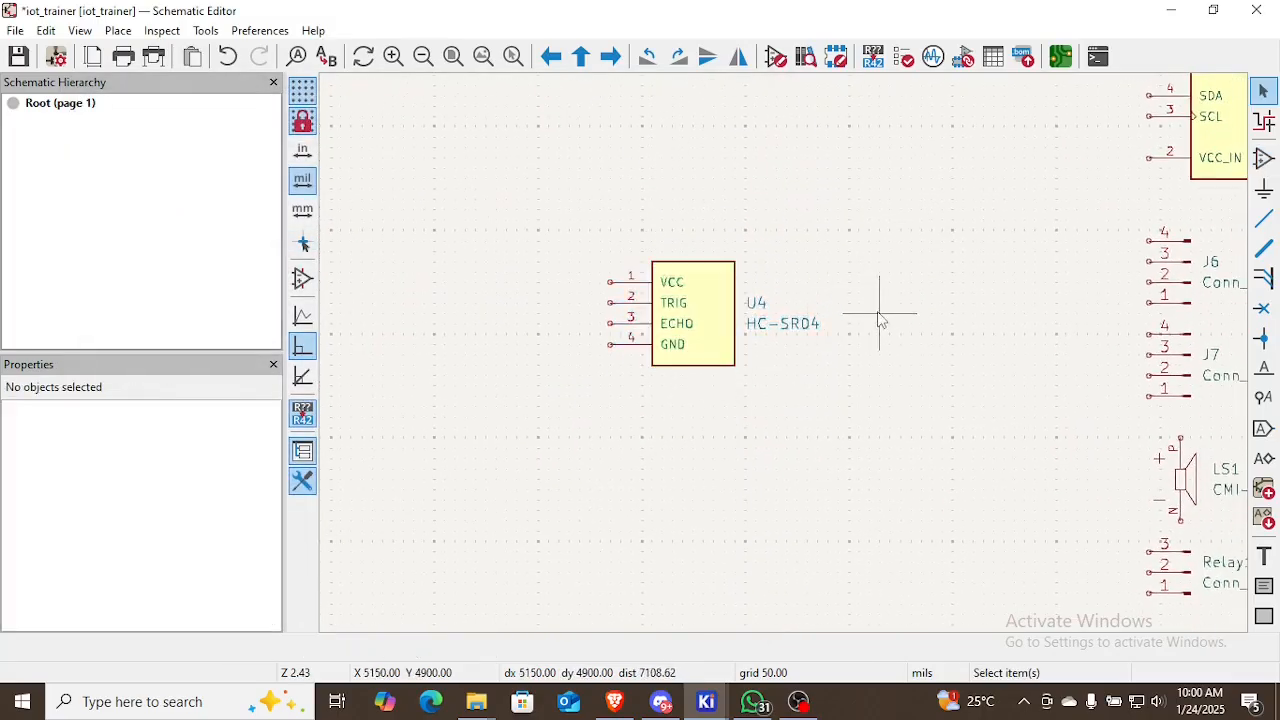
Open the properties of the newly placed HC-SR04 symbol and bring up the footprint chooser for its Footprint field
double_click(730, 312)
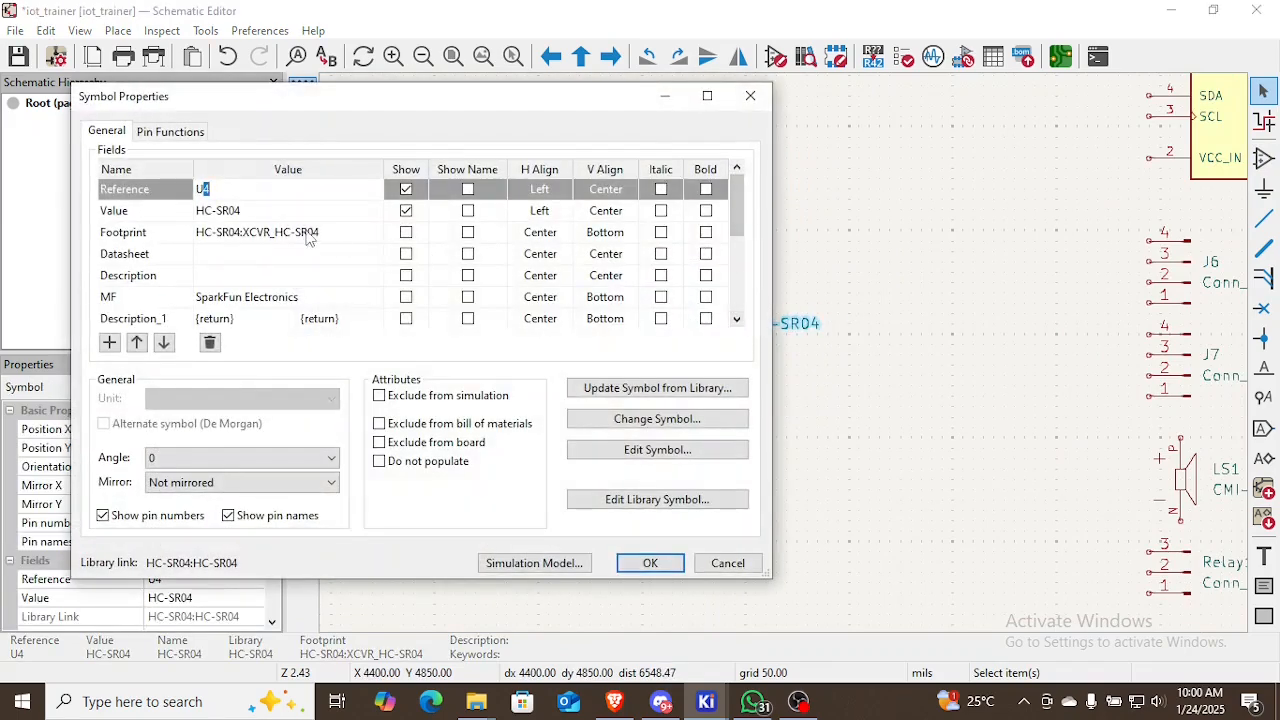
left_click(354, 233)
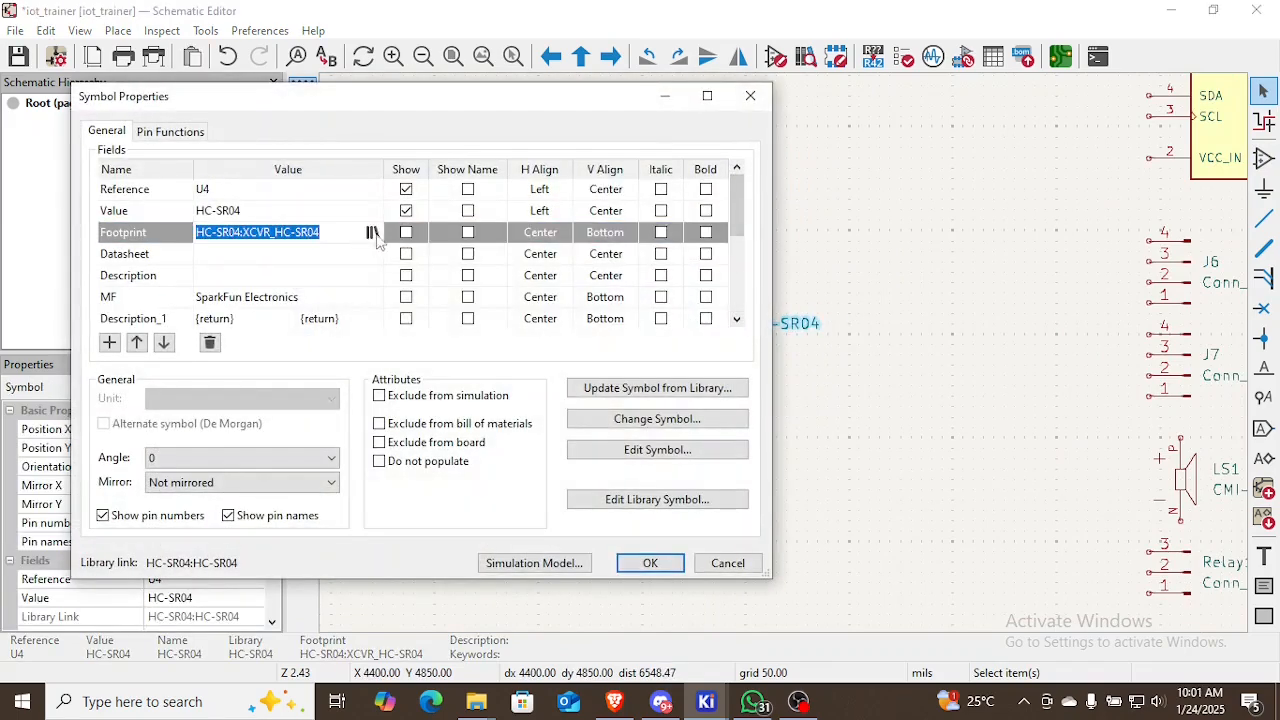
left_click(372, 233)
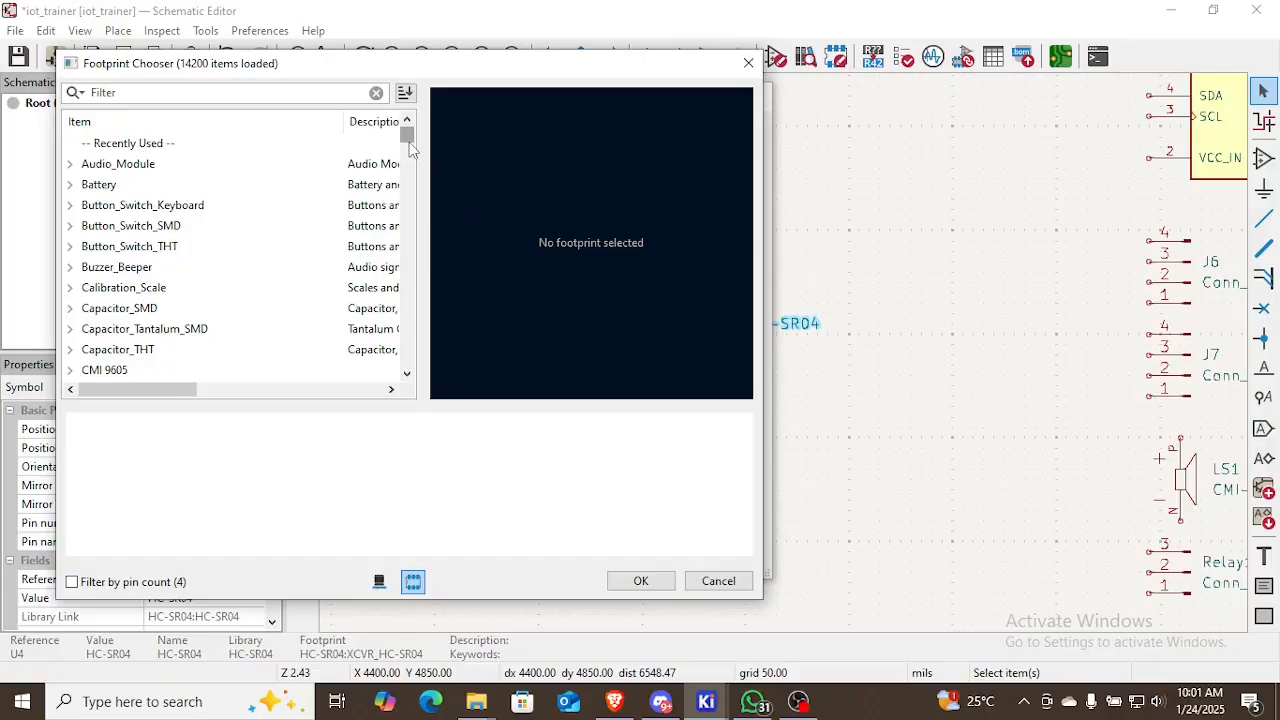
Search the footprint libraries for "hc" and look through the matches for an HC-SR04 footprint
left_click_drag(409, 142, 432, 168)
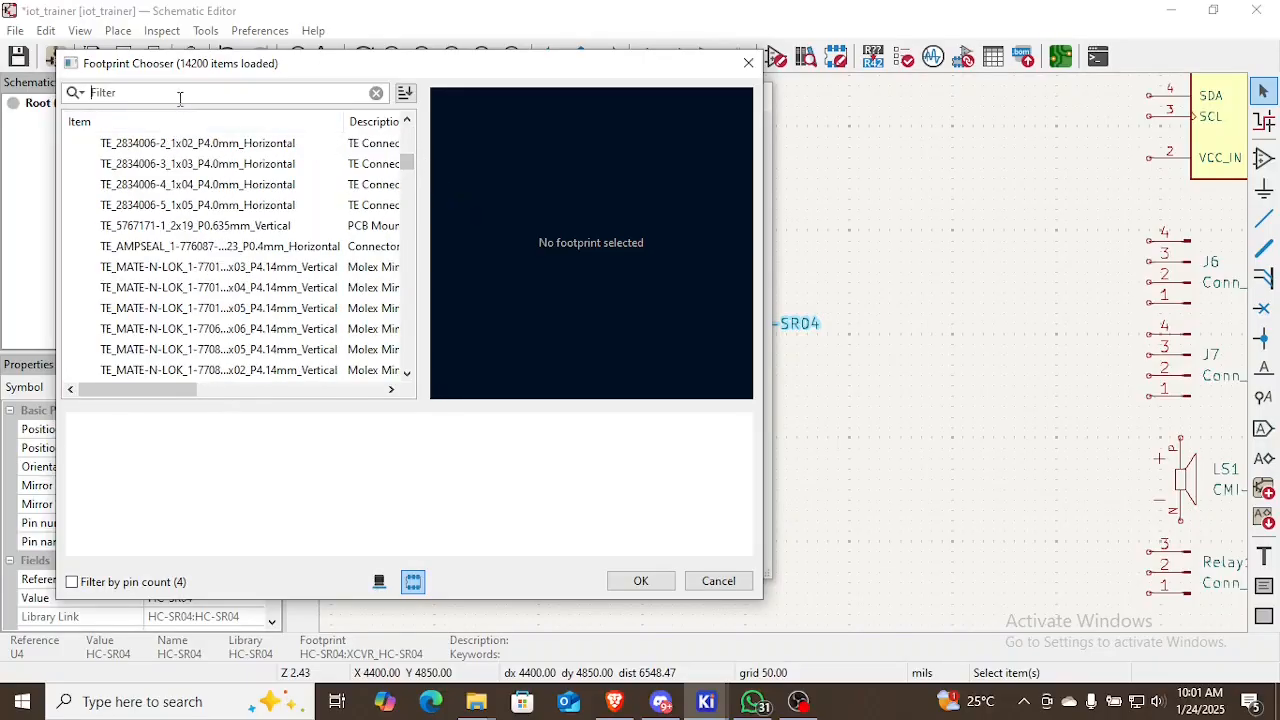
type("h")
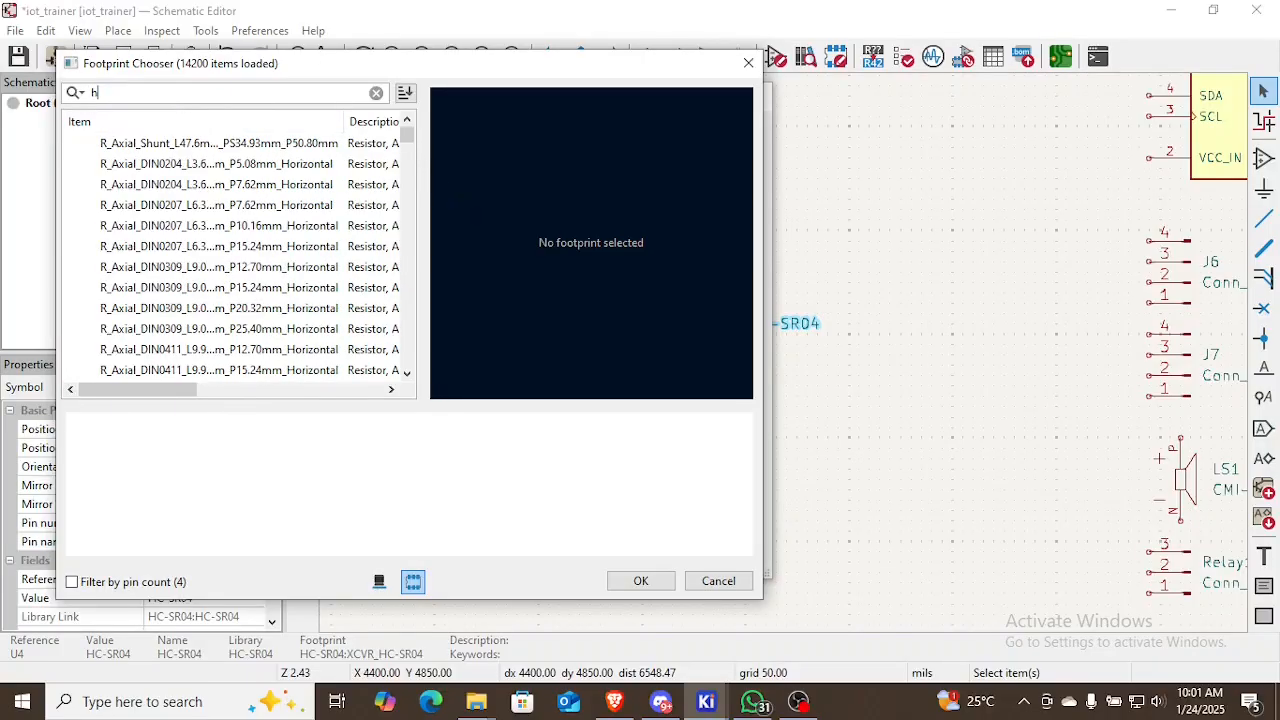
type("c")
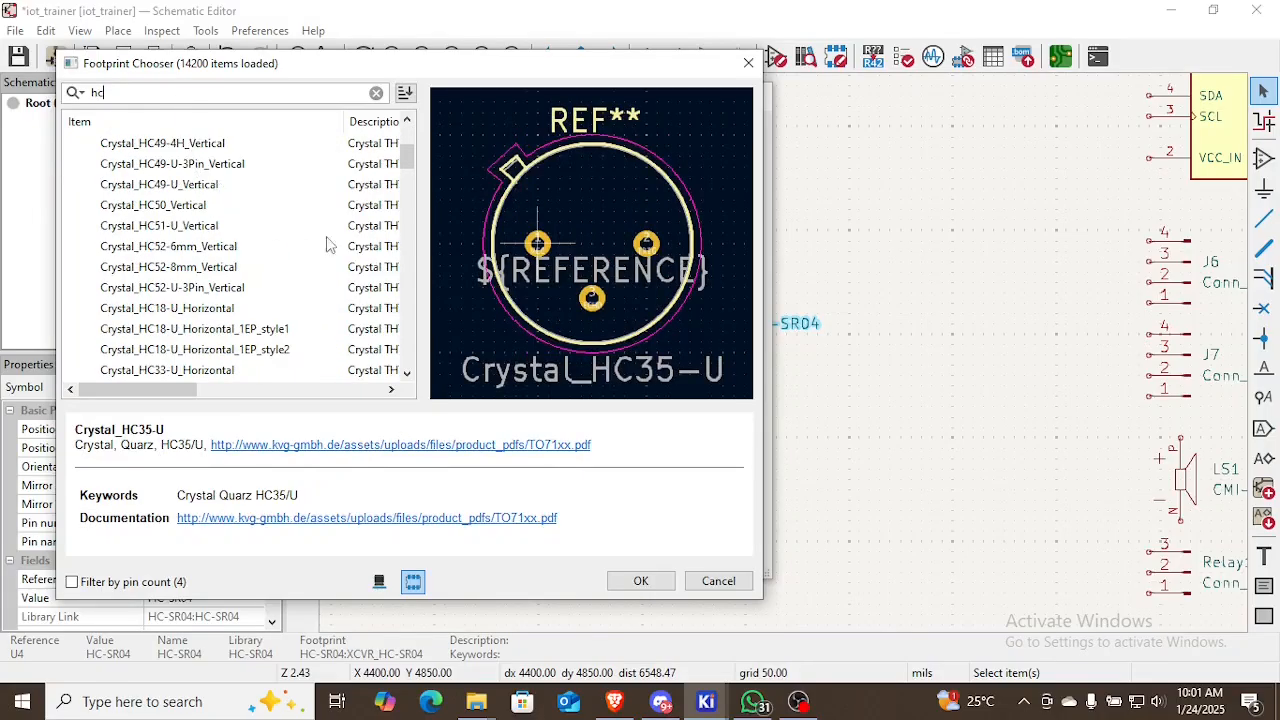
left_click_drag(404, 168, 505, 372)
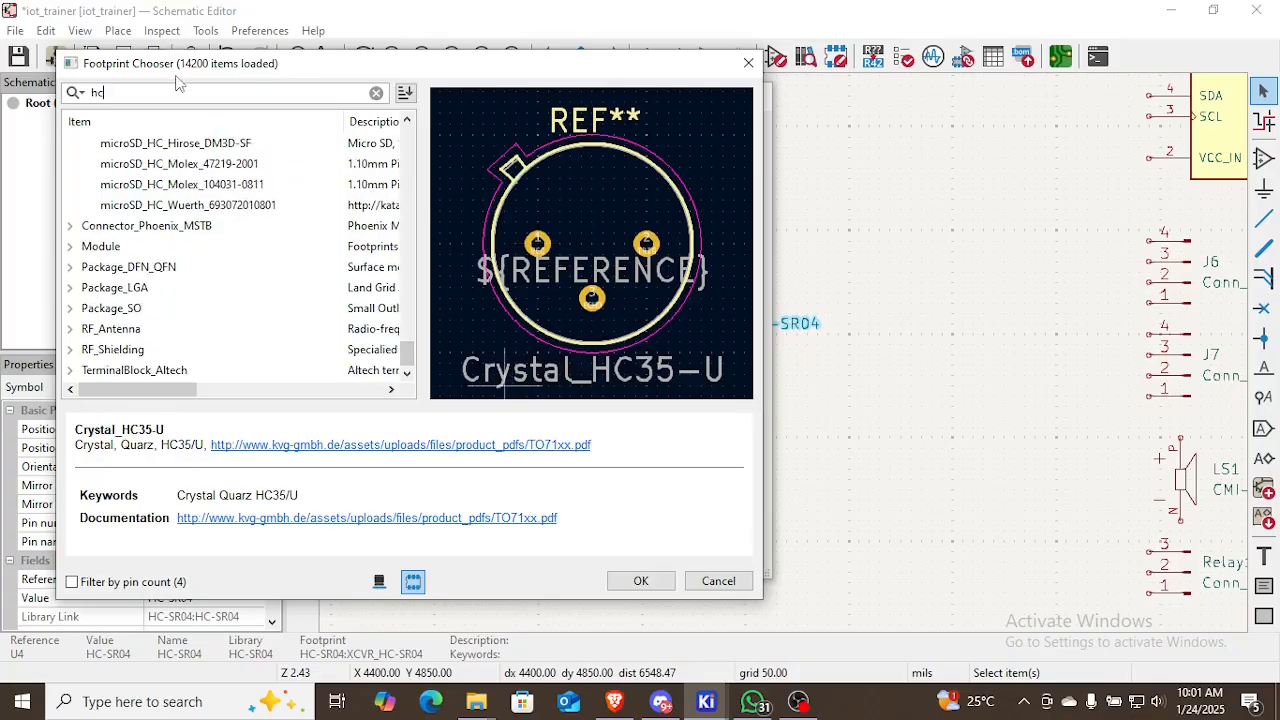
Clear the footprint filter and look through the full library list for the HC-SR04 footprint library, checking the downloaded HC-SR04 folder's file names
key("BackSpace")
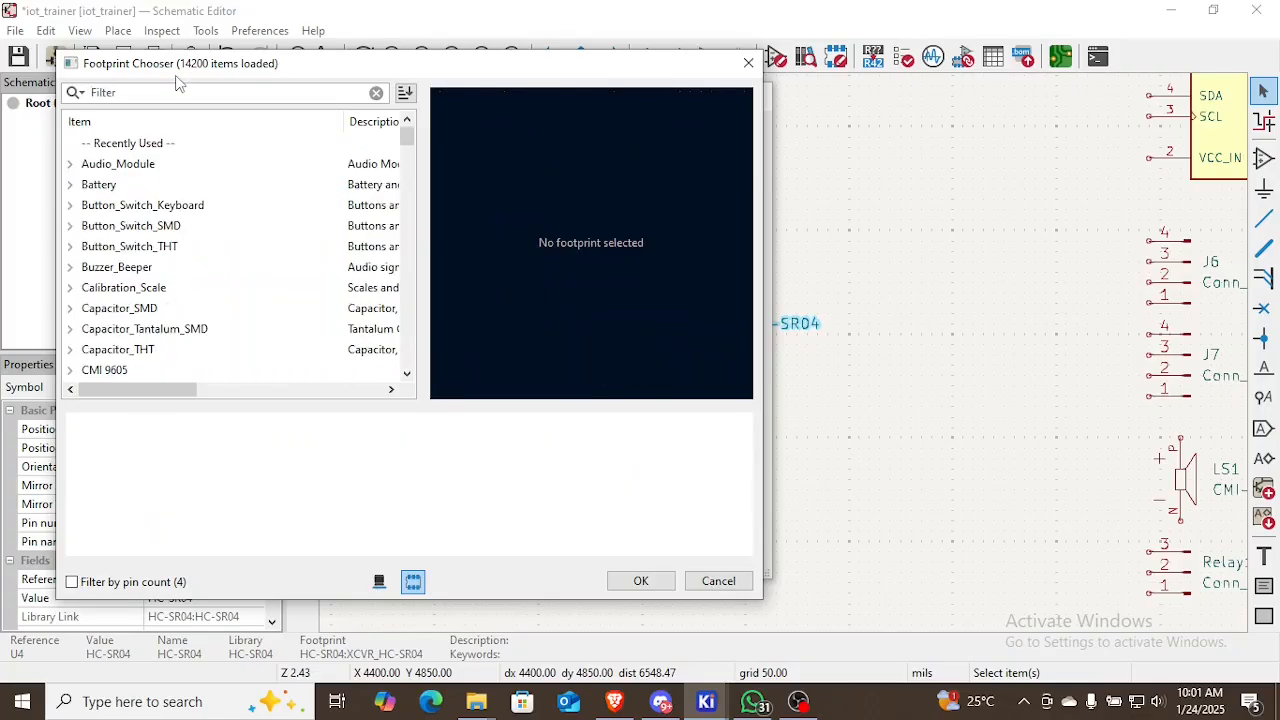
scroll(281, 205, "down", 6)
scroll(281, 211, "down", 15)
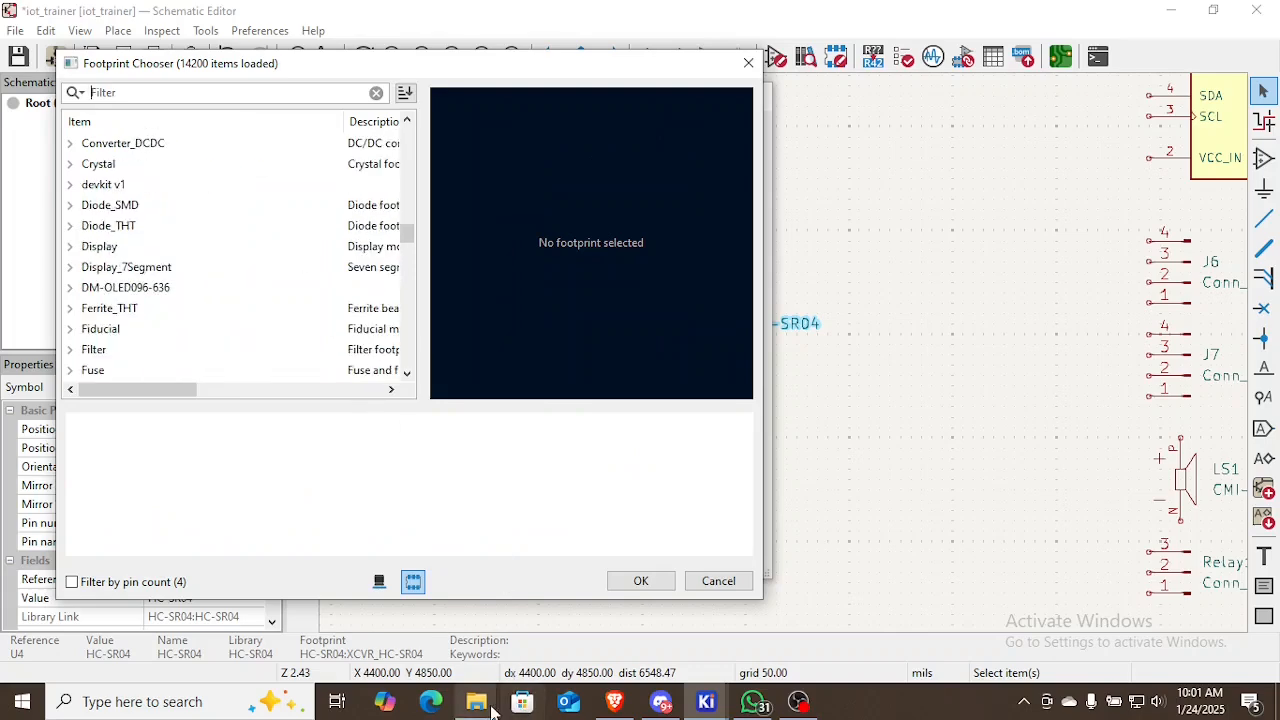
mouse_move(476, 701)
mouse_move(507, 623)
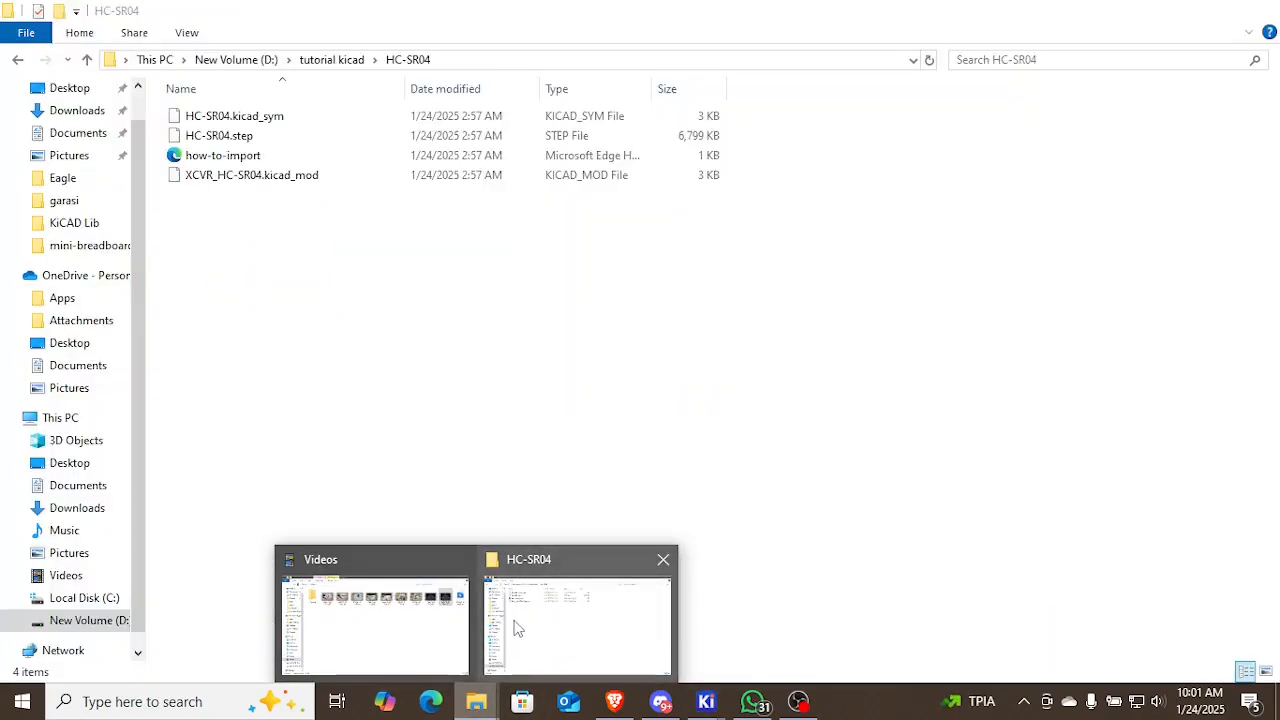
scroll(253, 299, "down", 2)
scroll(285, 287, "down", 12)
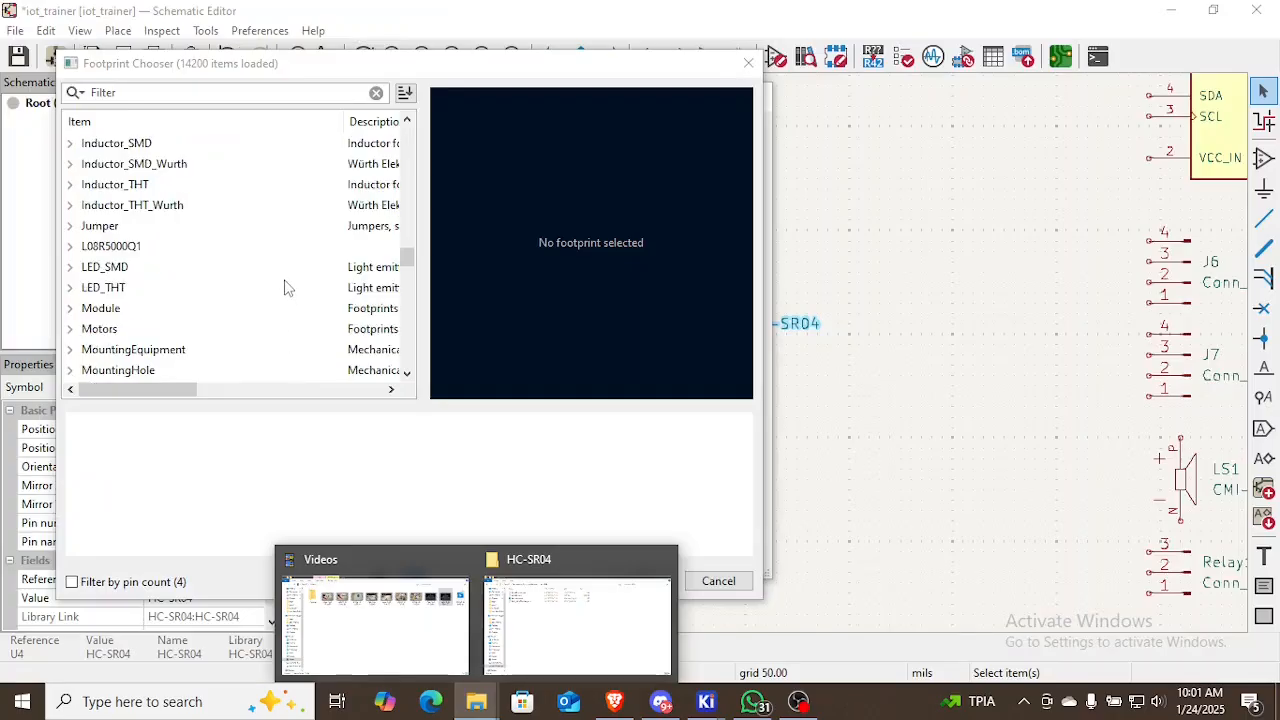
scroll(285, 287, "down", 15)
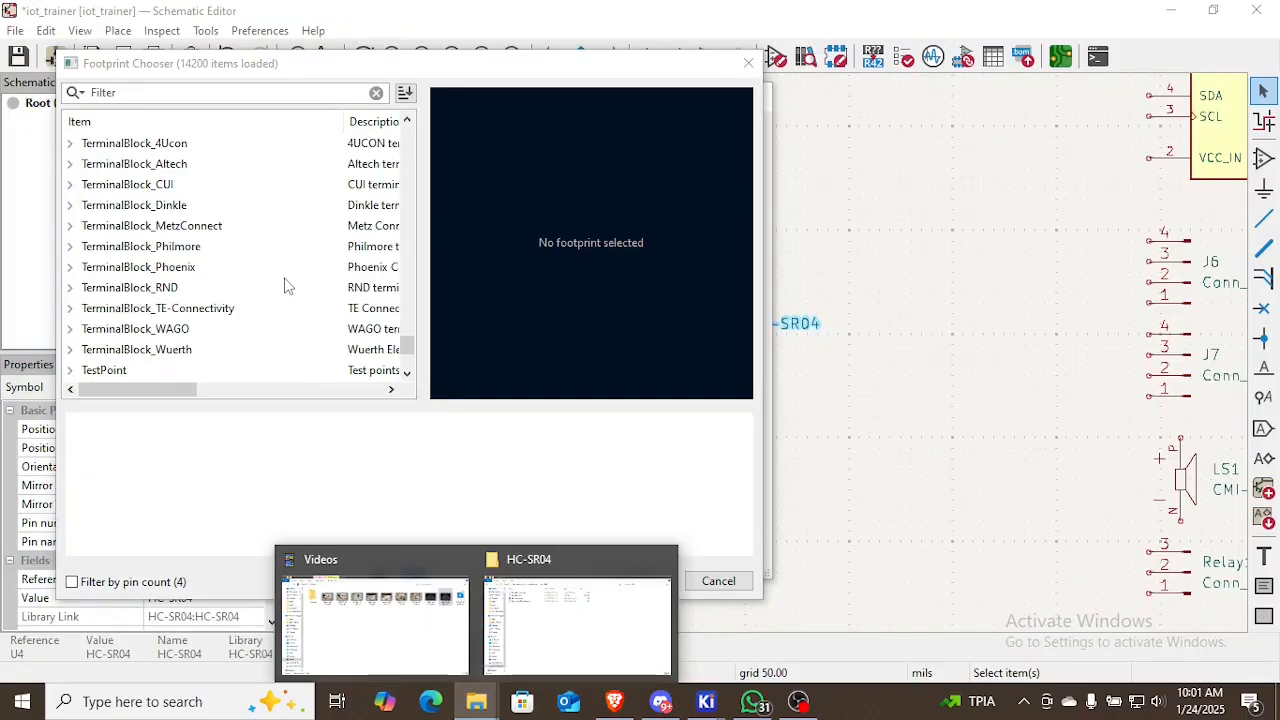
scroll(185, 352, "up", 7)
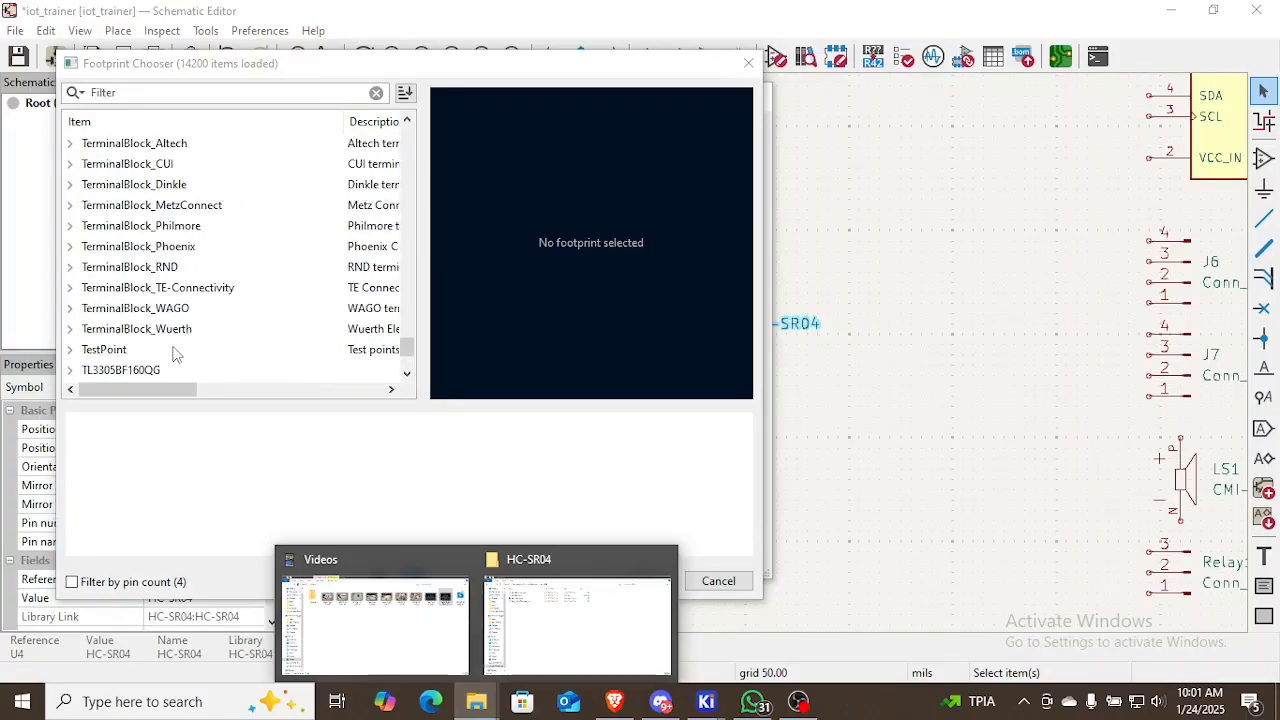
scroll(173, 352, "up", 7)
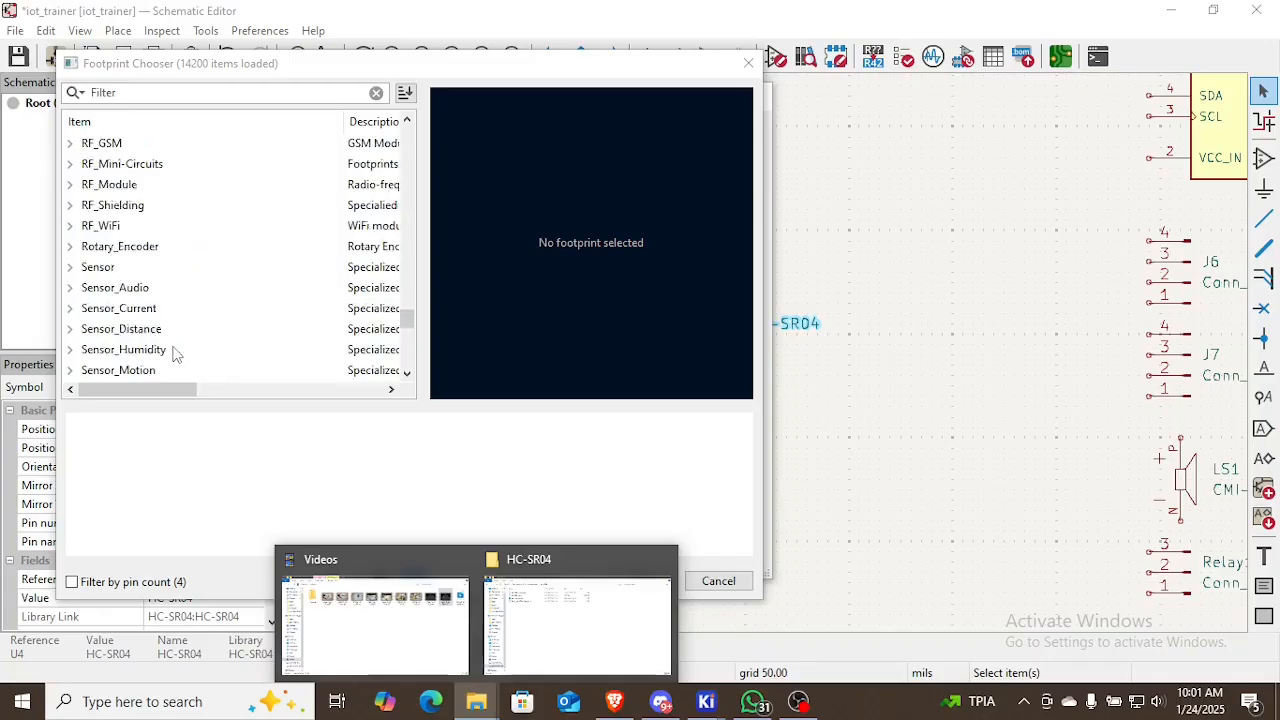
scroll(173, 352, "up", 5)
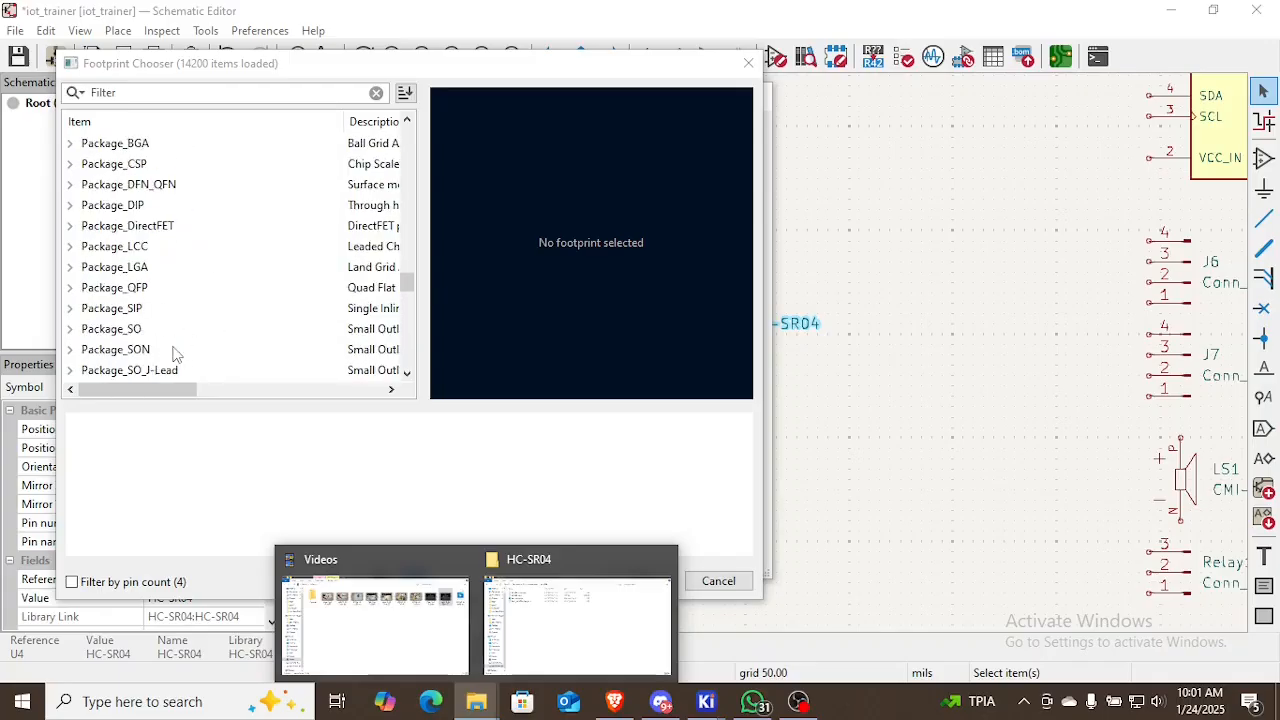
scroll(173, 352, "down", 14)
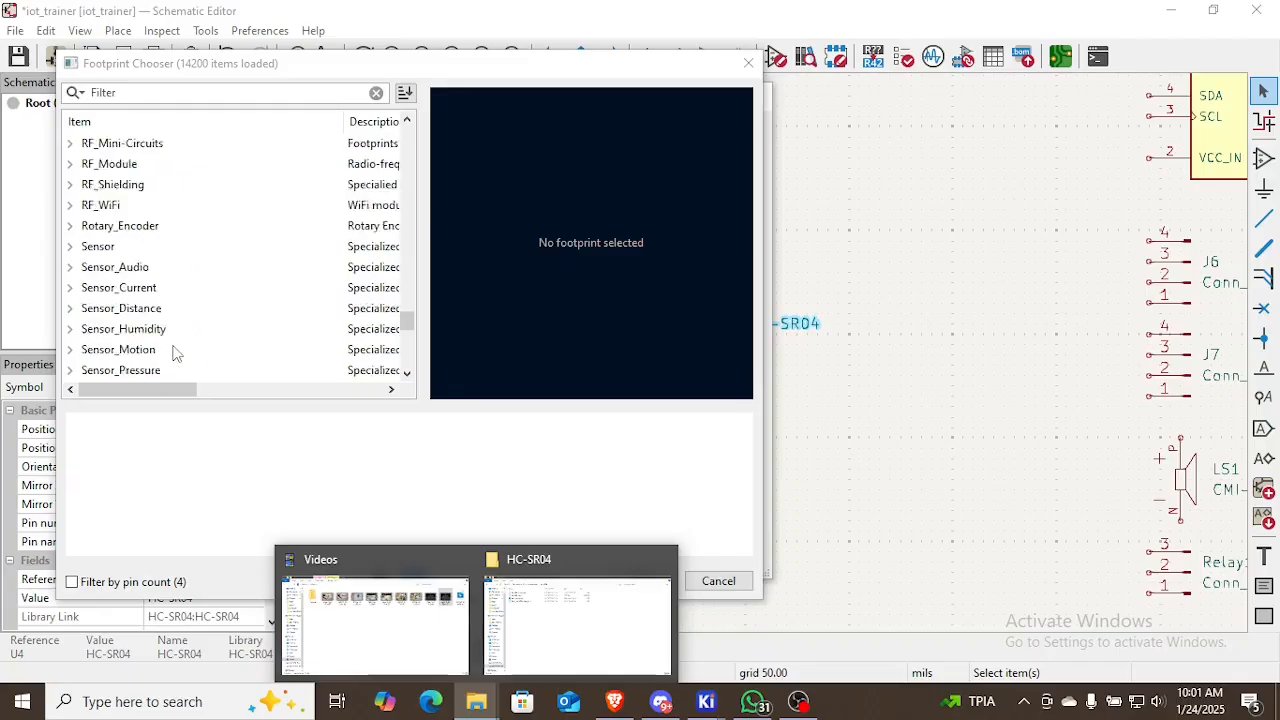
scroll(173, 352, "down", 4)
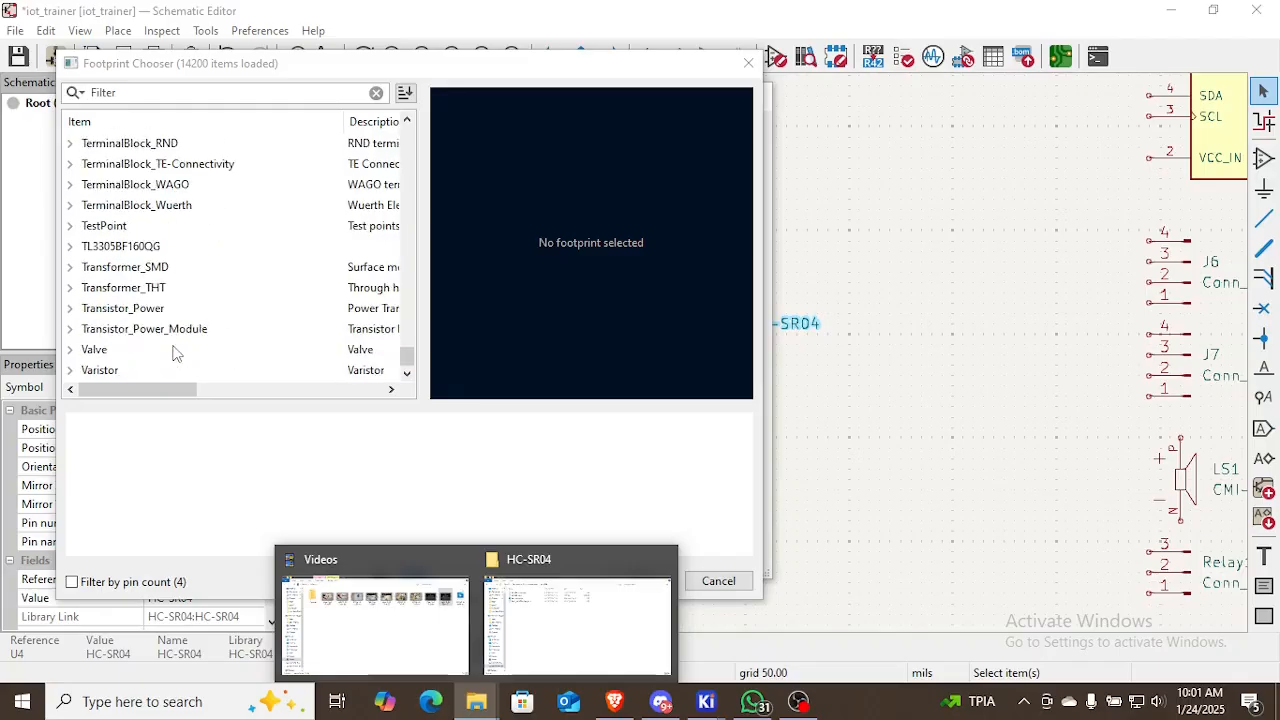
Assign the XCVR_HC-SR04 footprint from the HCSR04 library to symbol U4 and accept the symbol properties
left_click(411, 357)
left_click_drag(411, 357, 418, 254)
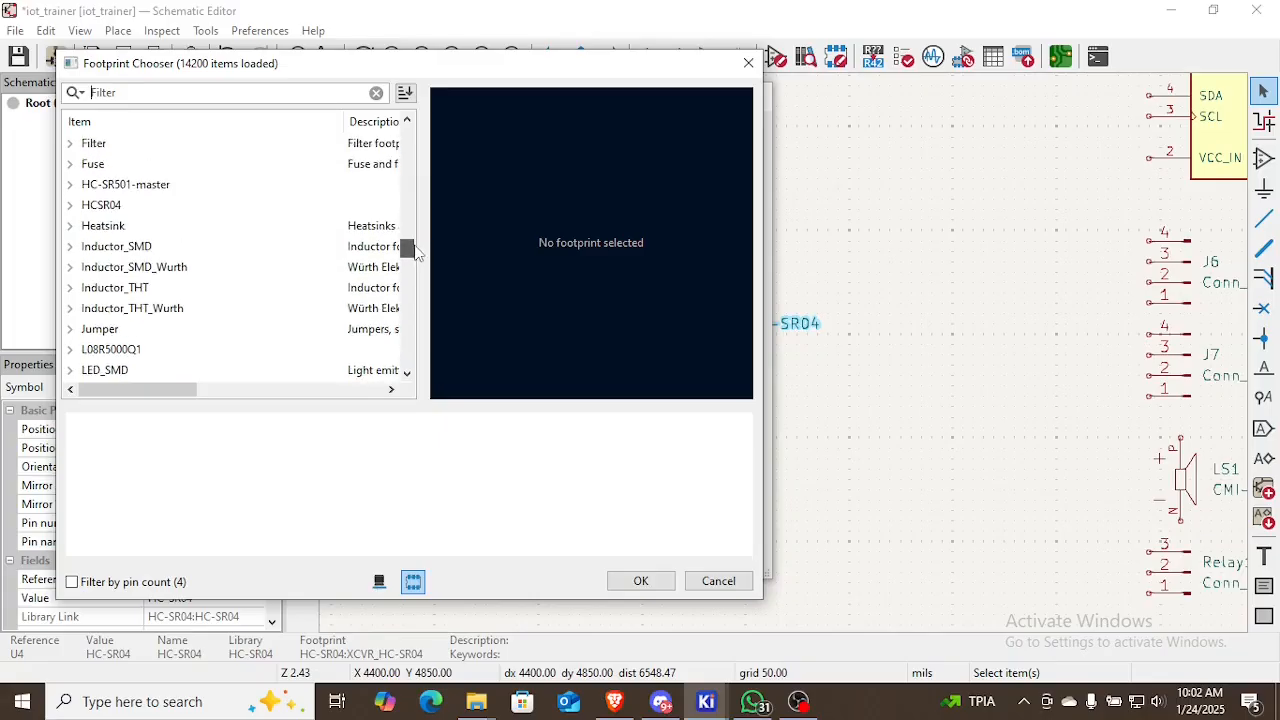
left_click(69, 208)
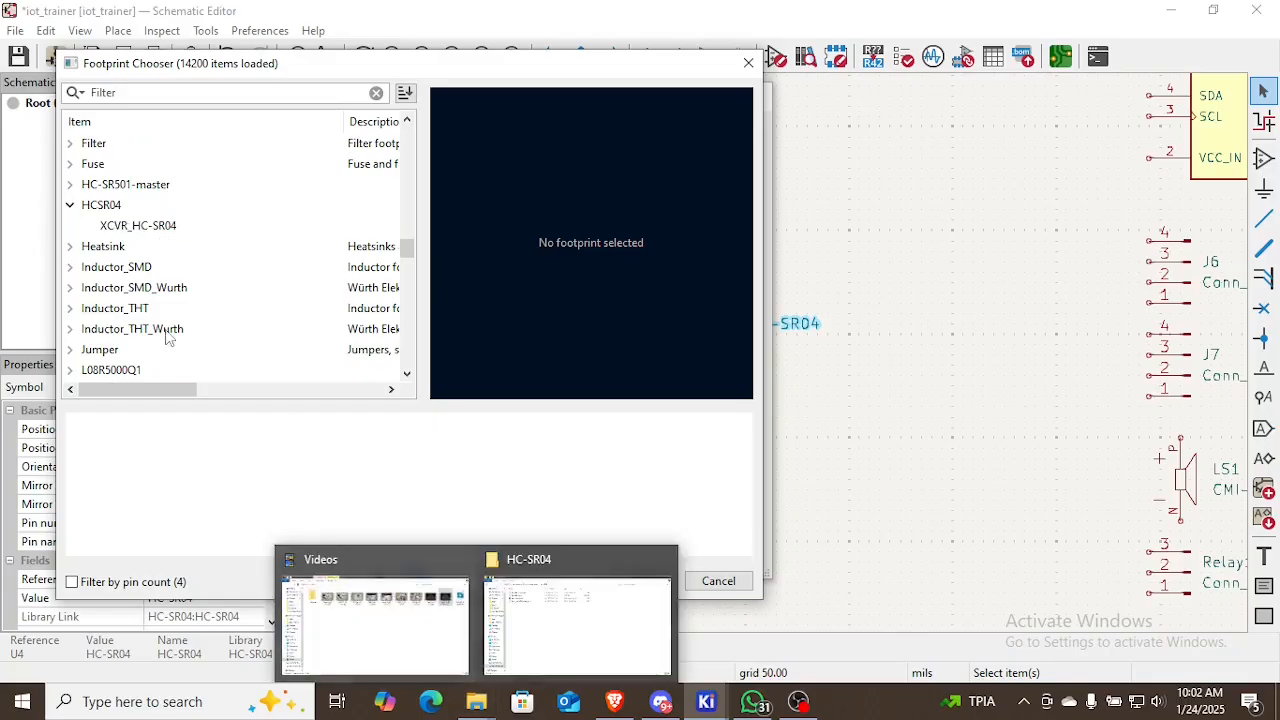
left_click(155, 224)
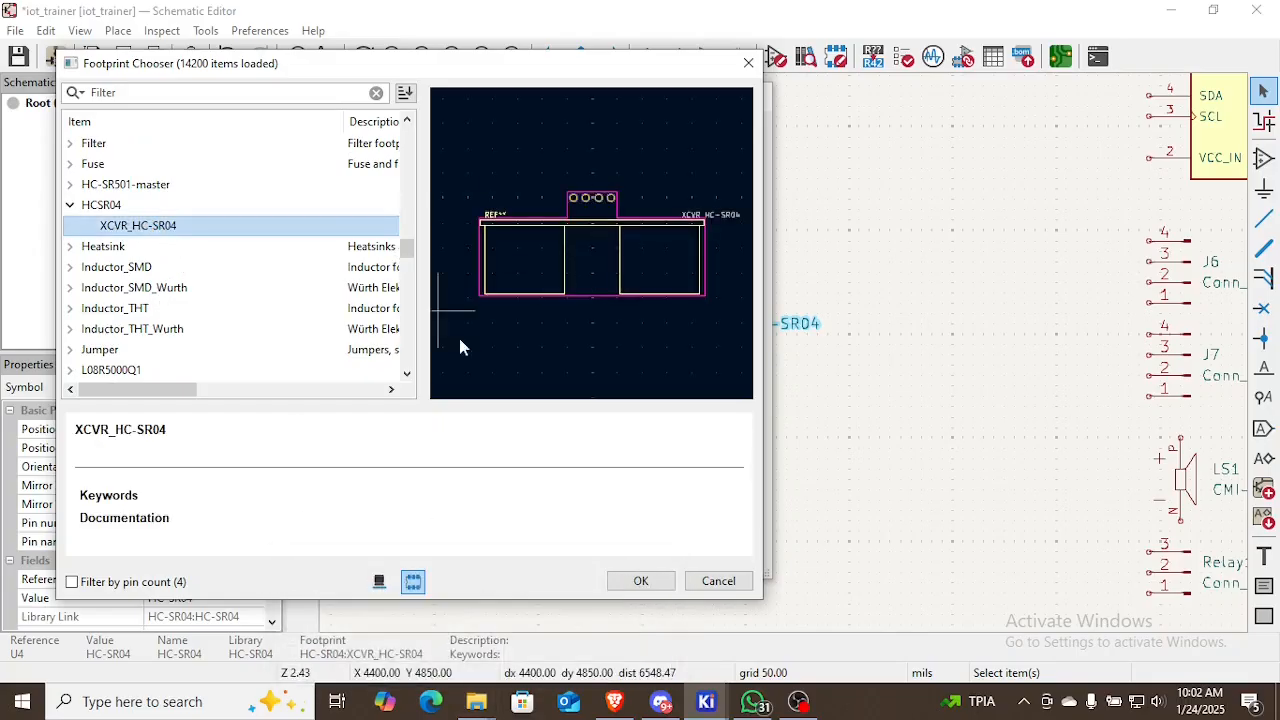
left_click(660, 584)
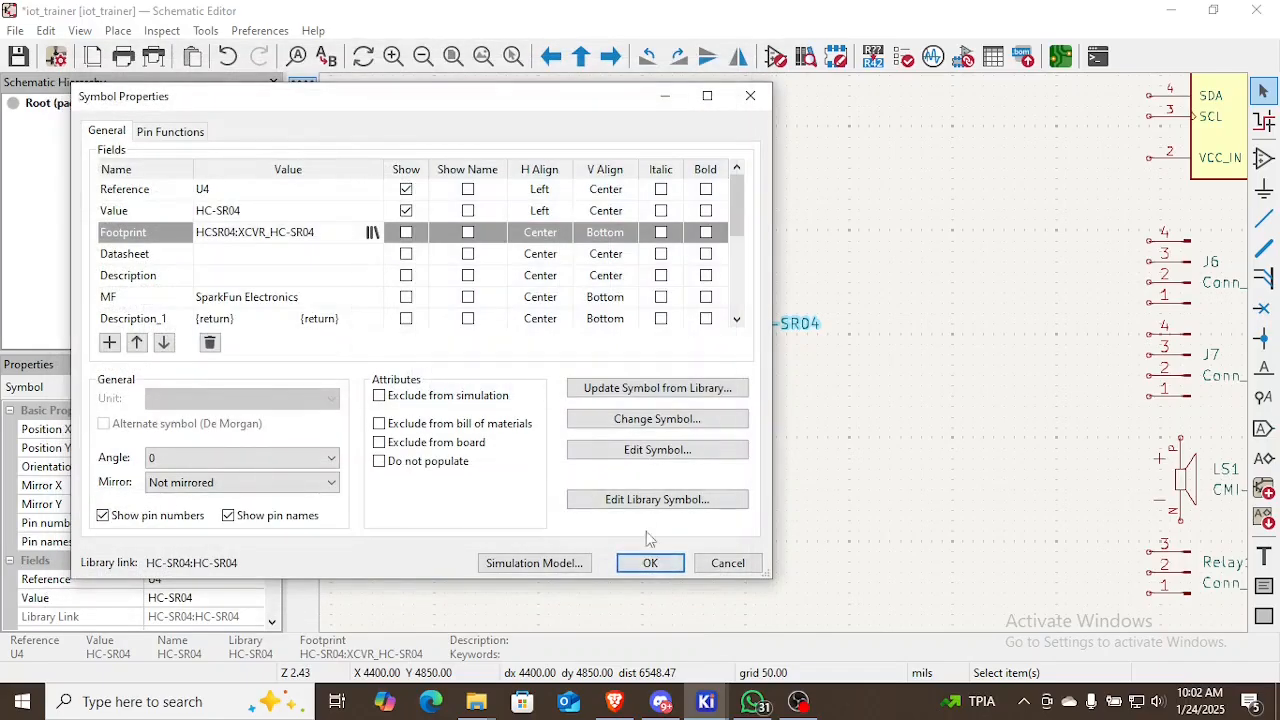
left_click(651, 563)
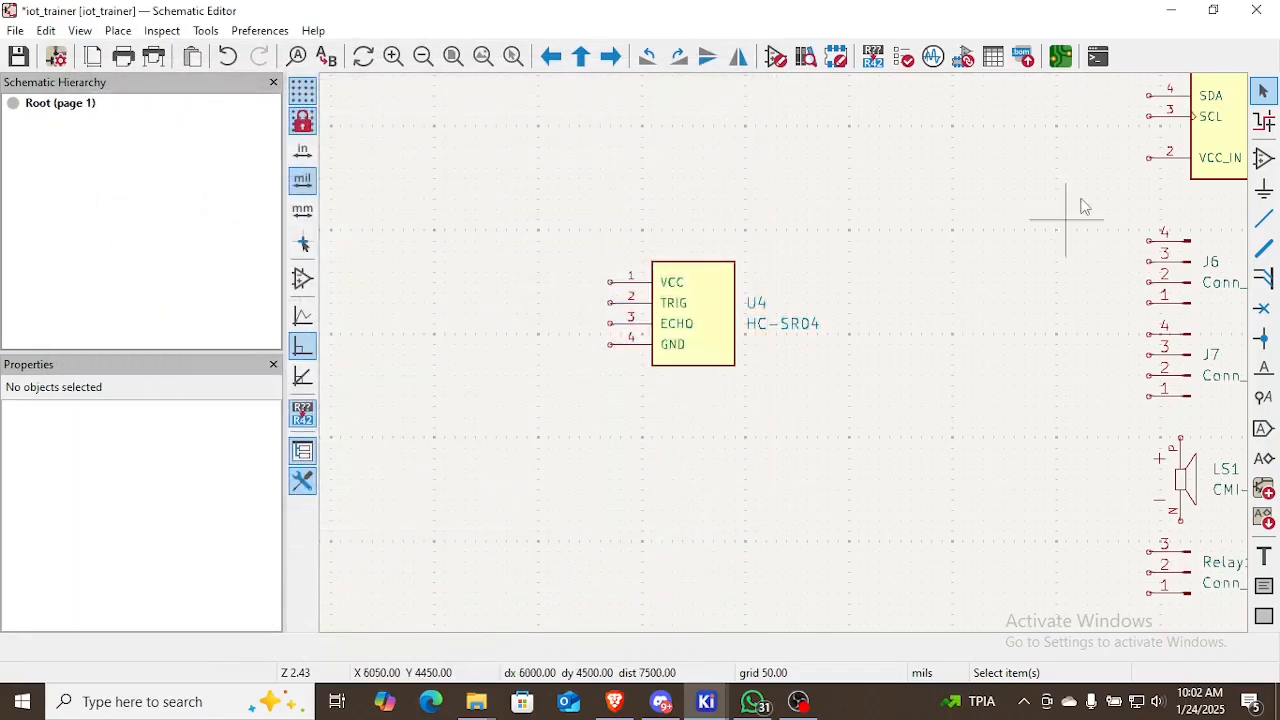
Switch to the PCB Editor and update the board from the schematic to bring in U4's footprint
left_click(1059, 58)
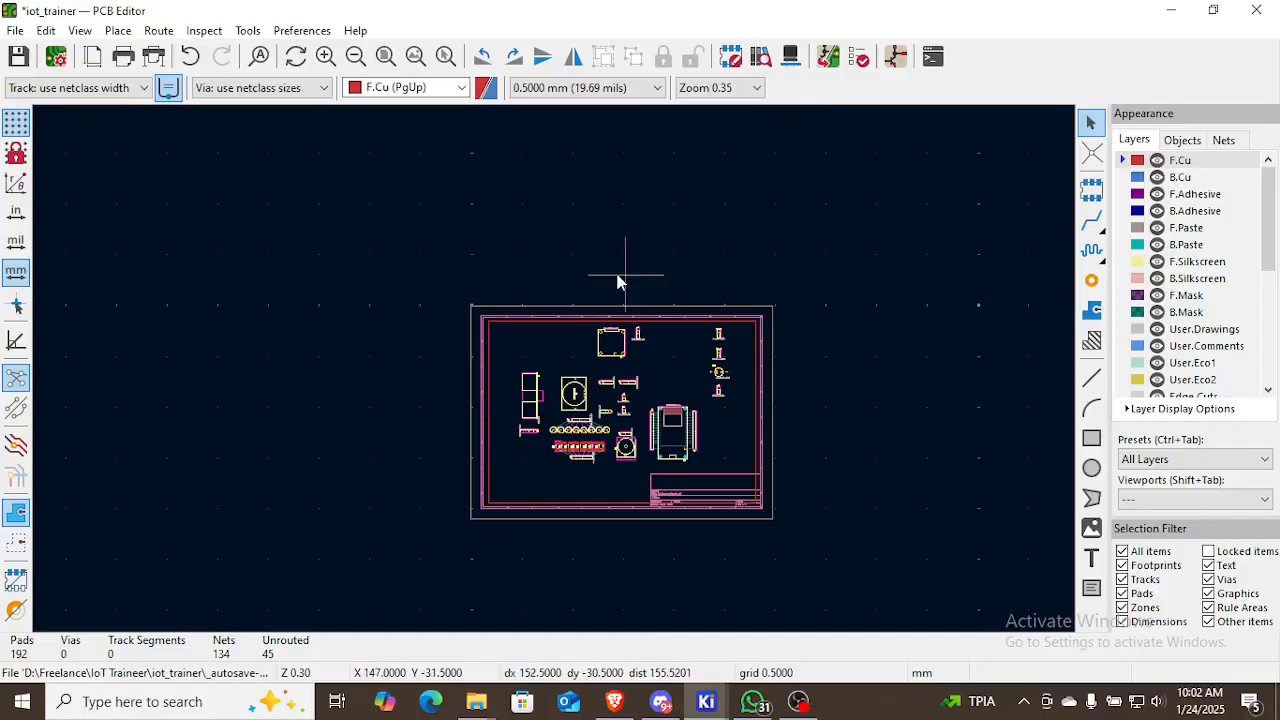
scroll(627, 491, "up", 5)
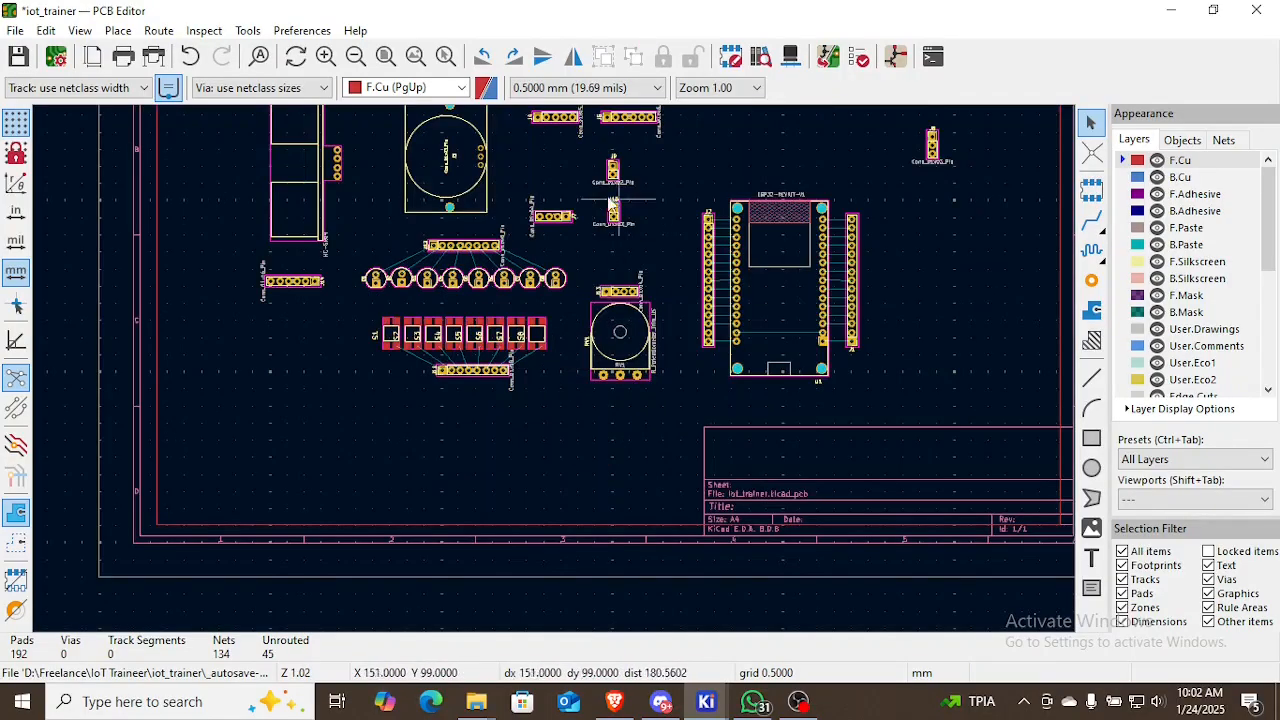
left_click(828, 56)
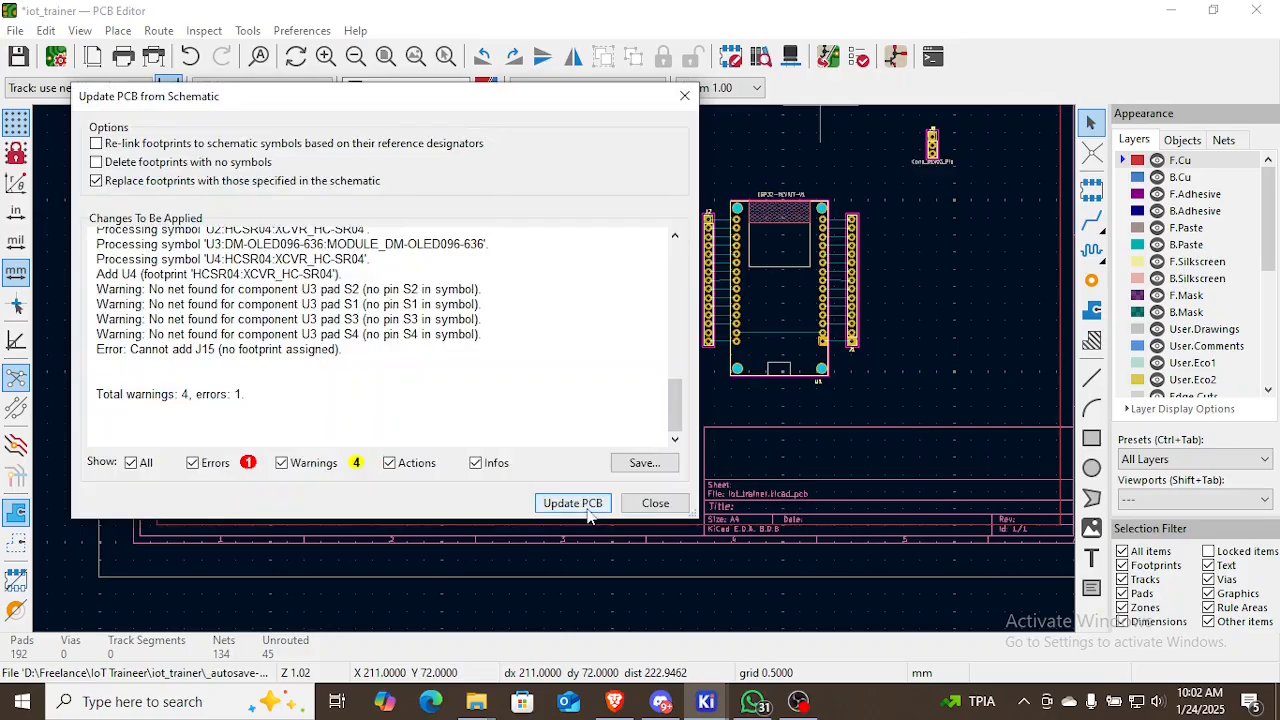
left_click(583, 505)
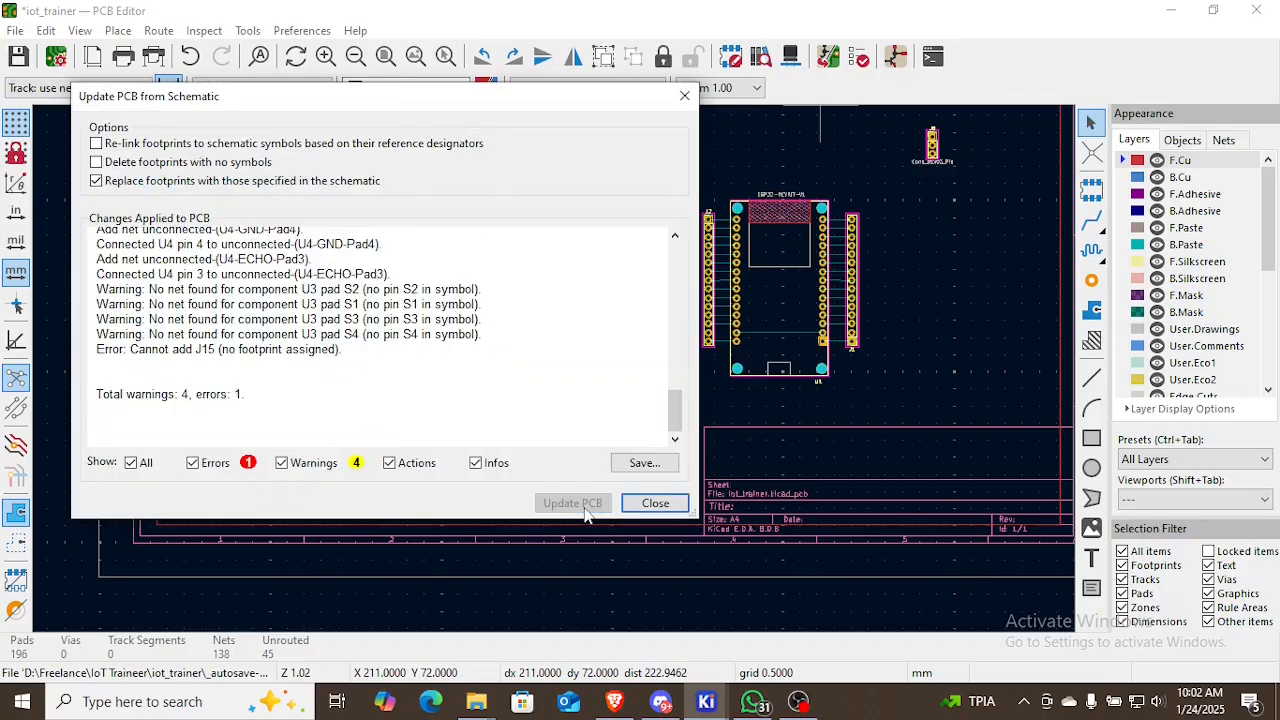
left_click(655, 503)
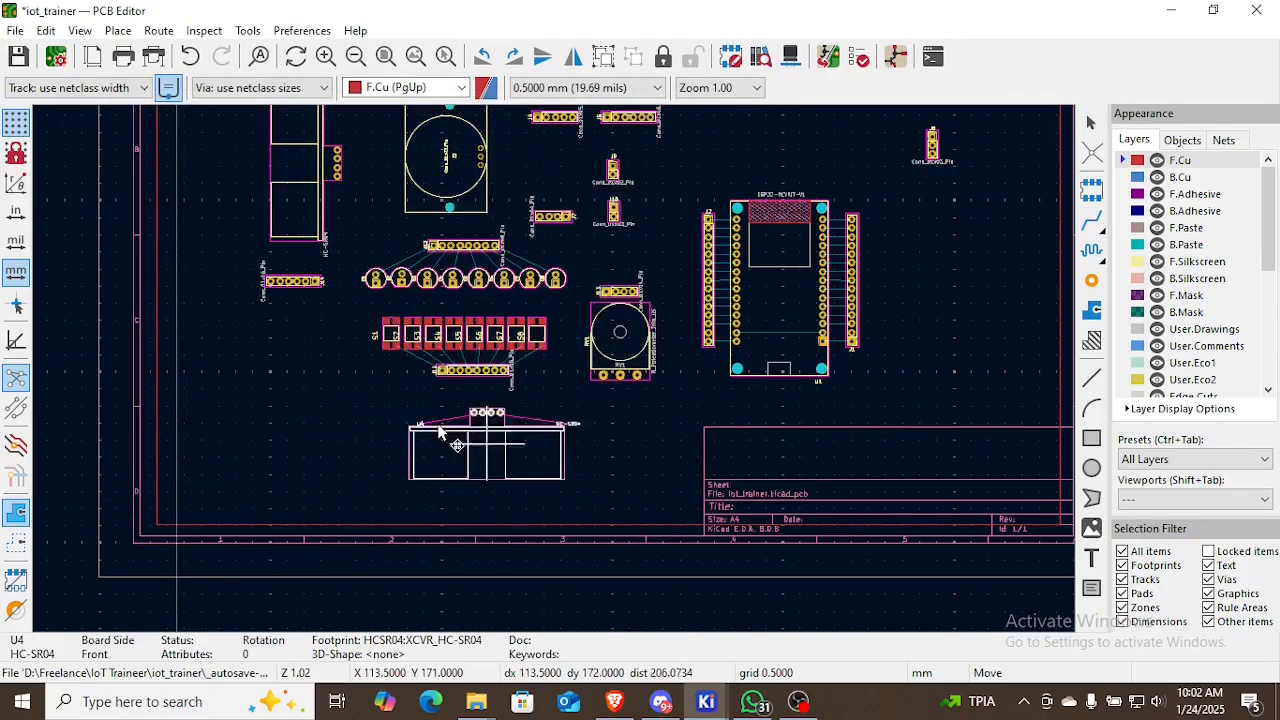
Rotate the U4 footprint to -90 degrees and place it in the sheet's lower-left area, below the existing HC-SR04 sensor and connector
key("r")
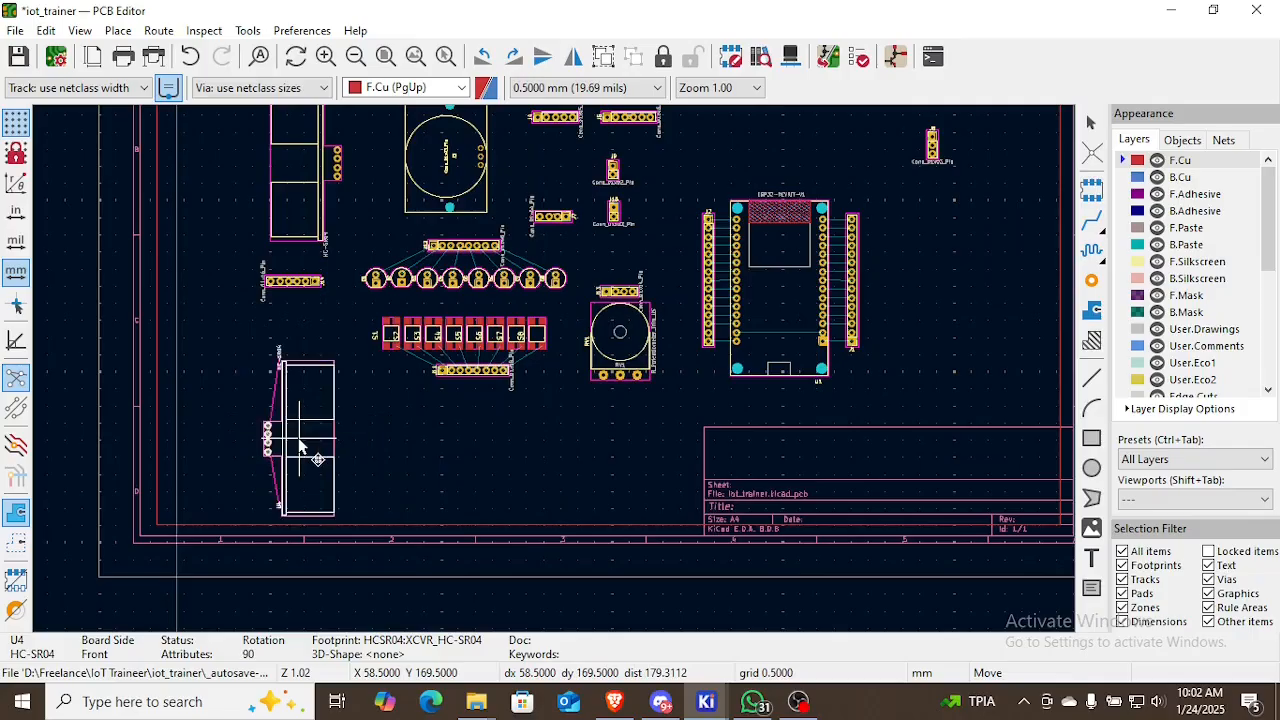
key("r")
key("r")
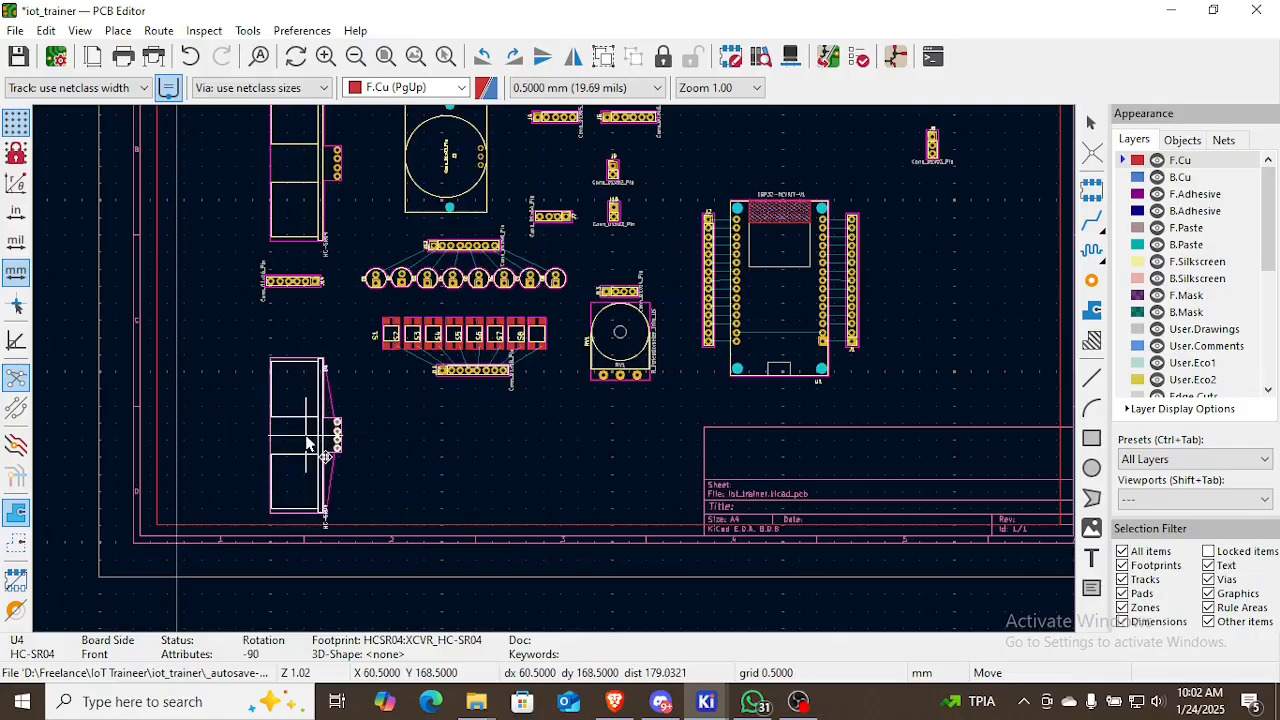
left_click(300, 445)
Inspect the newly placed U4 footprint in the 3D Viewer and return to the board layout
scroll(251, 487, "up", 3)
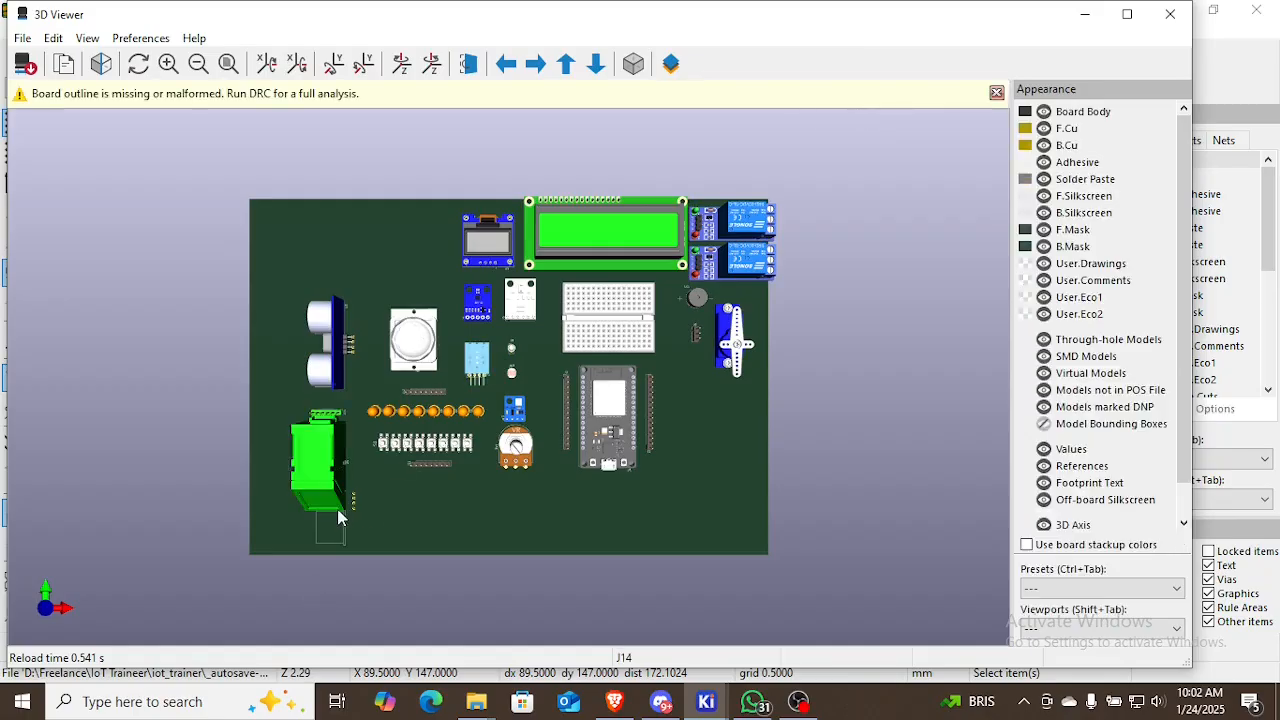
scroll(326, 552, "up", 4)
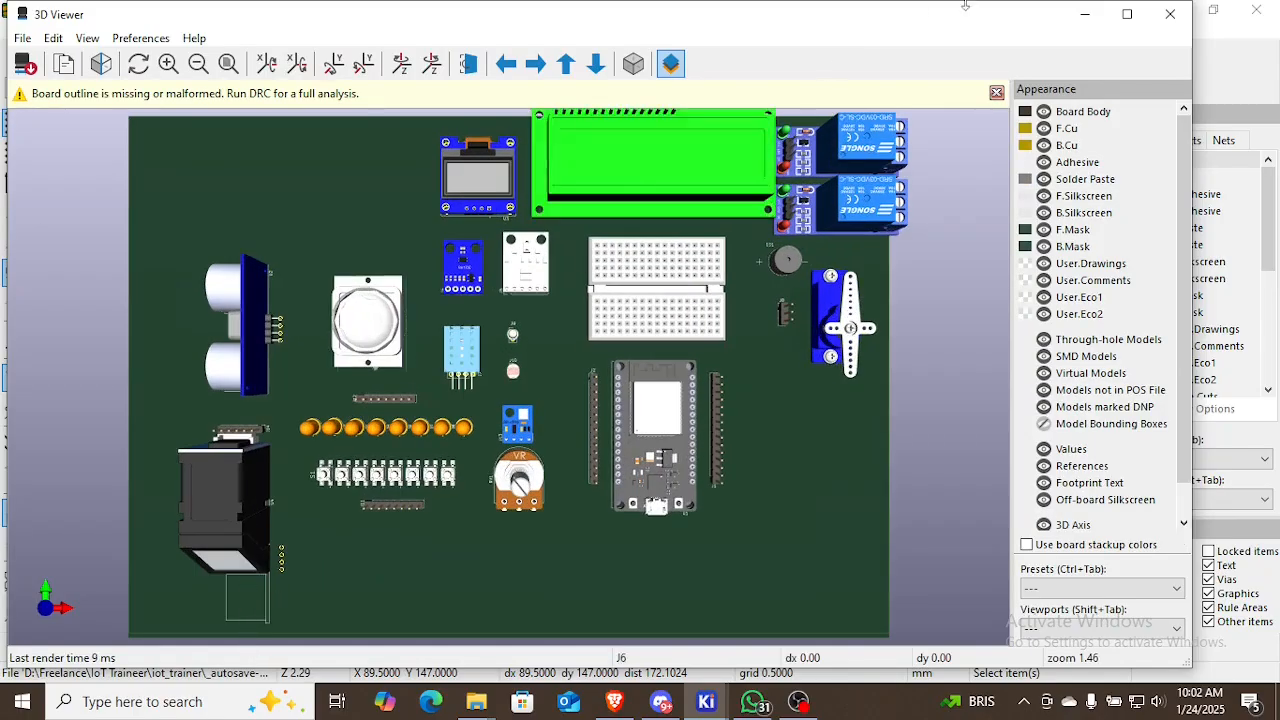
left_click(1170, 14)
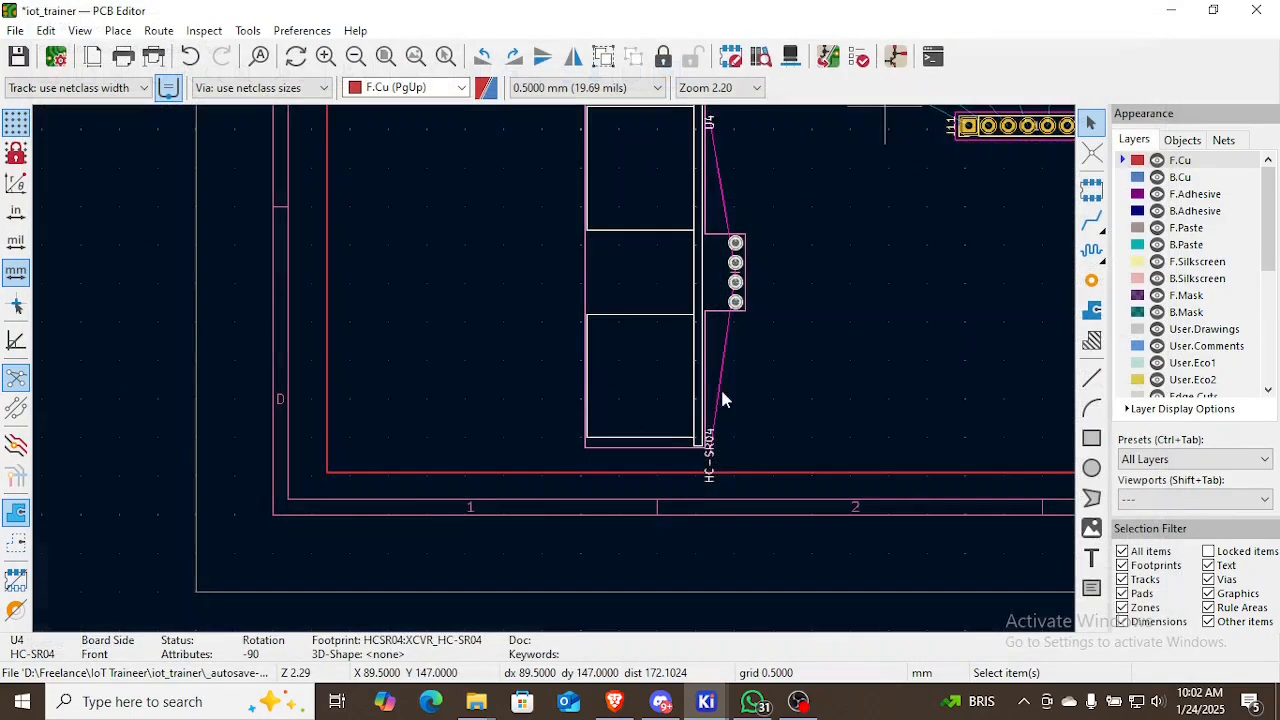
Move the U4 footprint close to the sheet's left border and check its placement in the 3D Viewer
left_click_drag(657, 288, 426, 276)
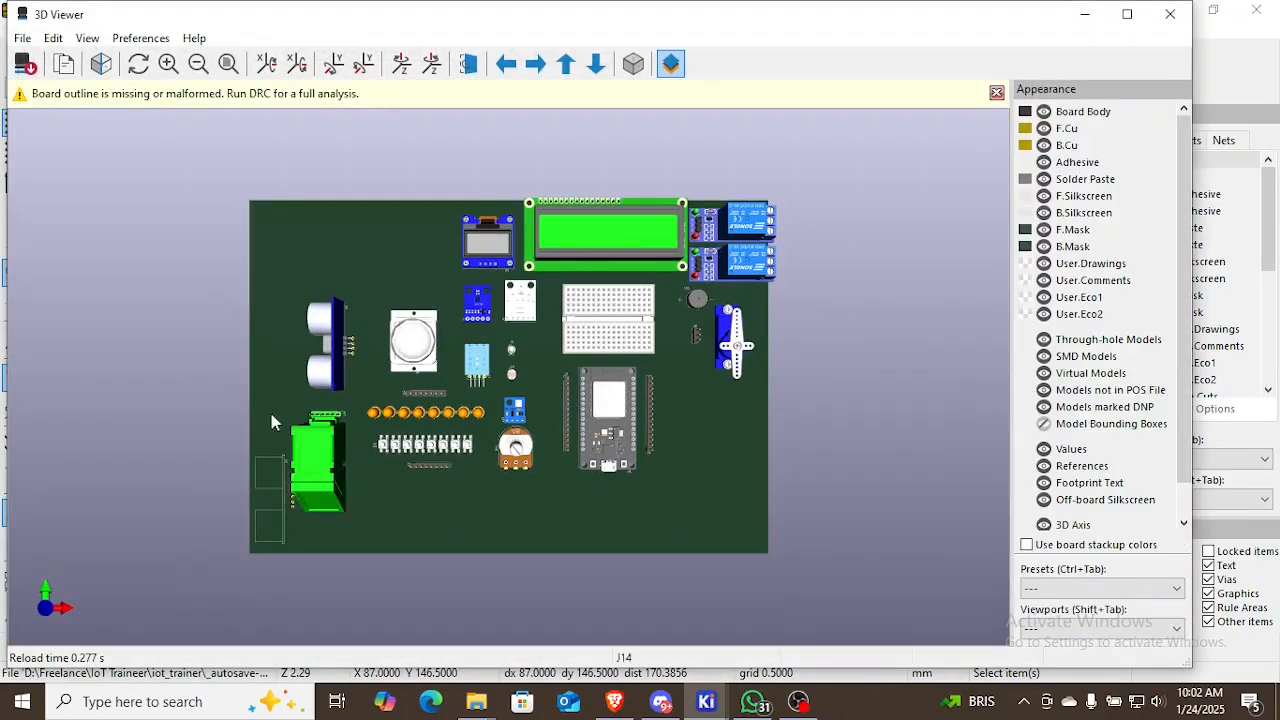
left_click(1170, 14)
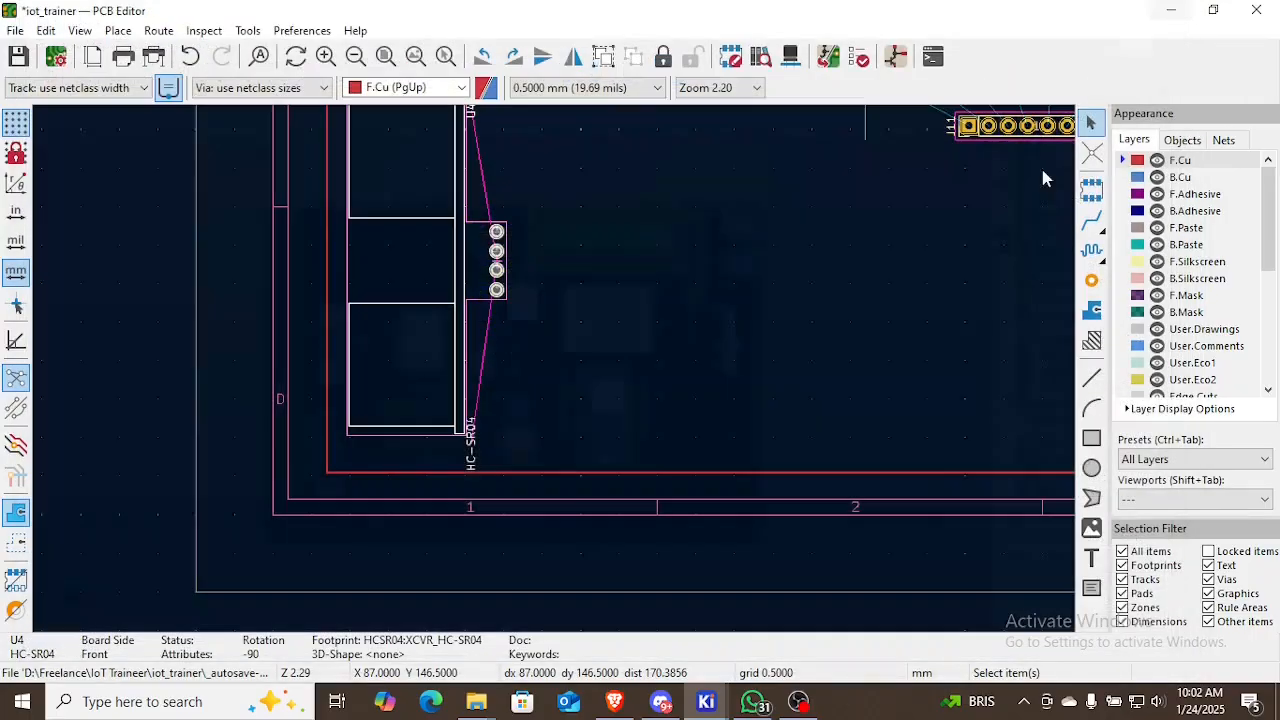
Add HC-SR04.step from D:/tutorial kicad/HC-SR04 as the 3D model in the U4 footprint's properties
scroll(551, 371, "down", 4)
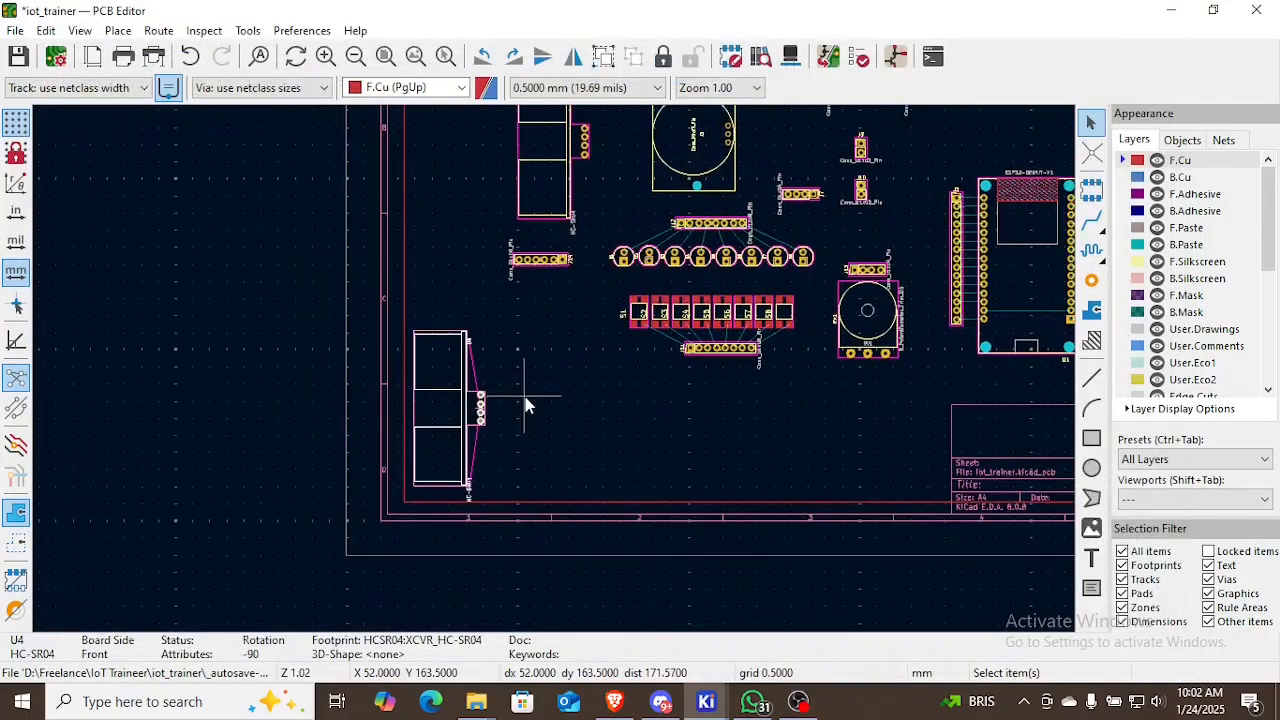
scroll(470, 390, "up", 2)
double_click(427, 383)
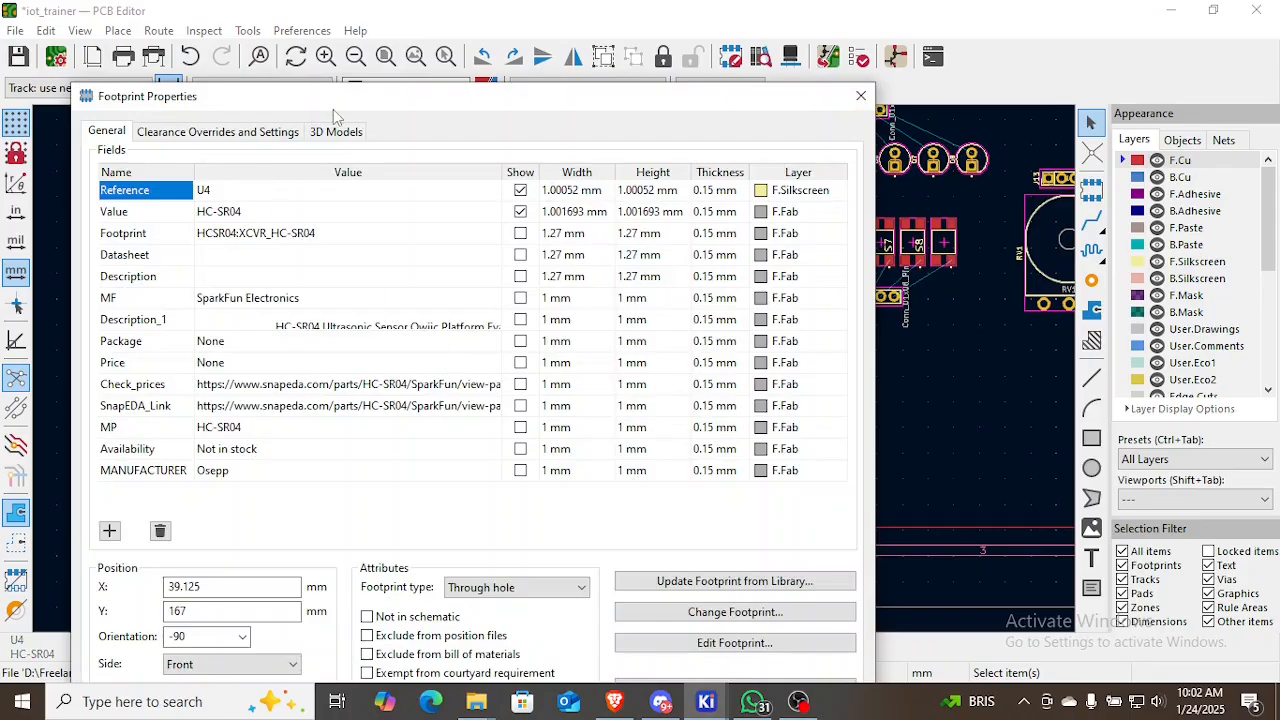
left_click(336, 131)
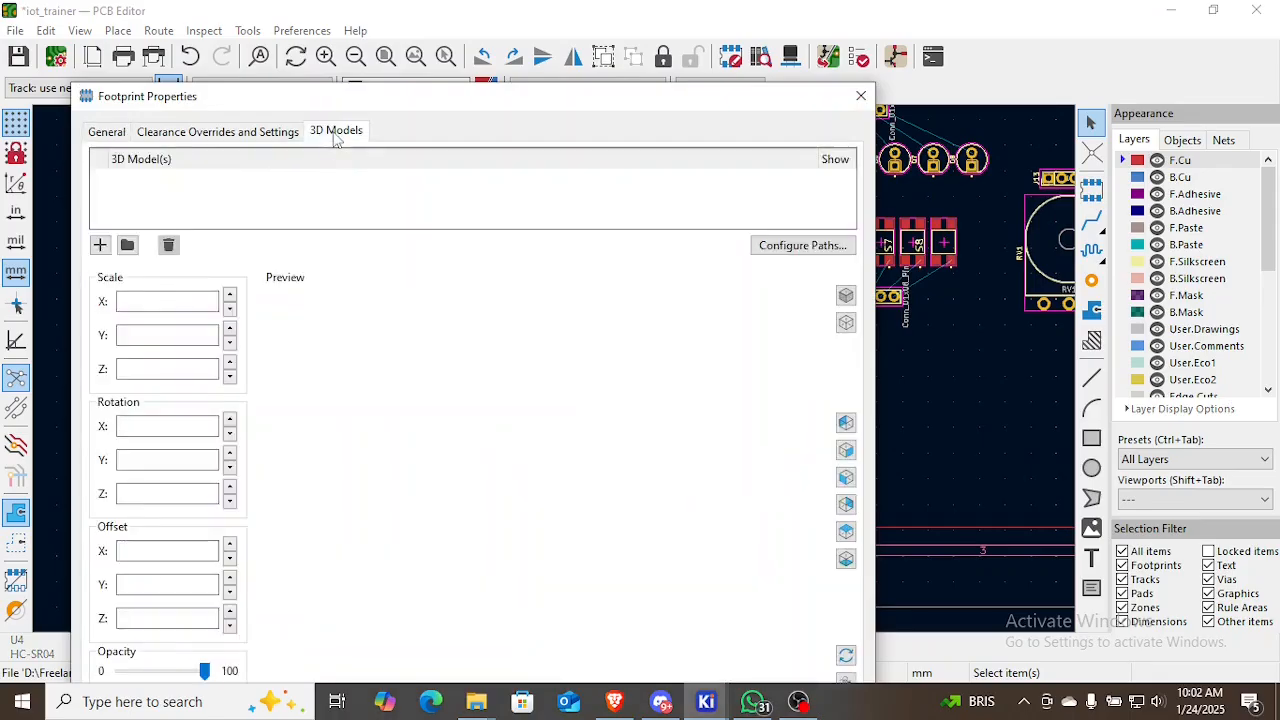
left_click(127, 245)
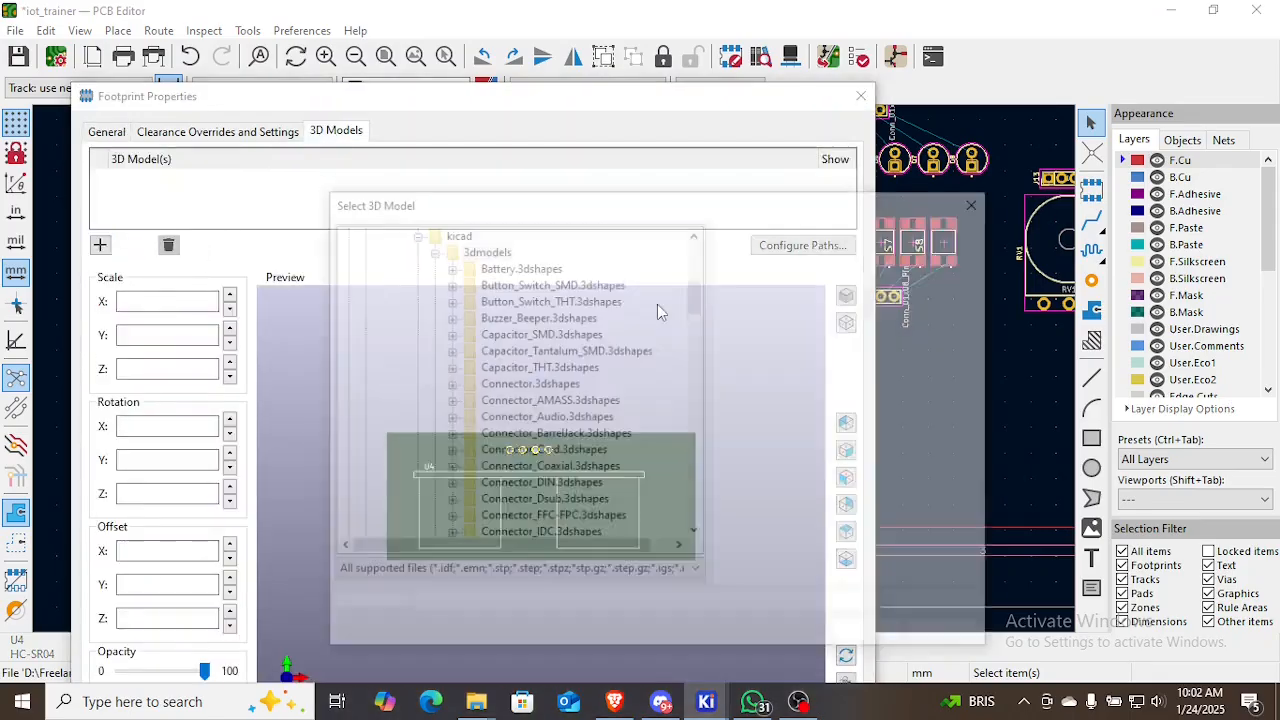
left_click_drag(590, 295, 590, 510)
double_click(392, 519)
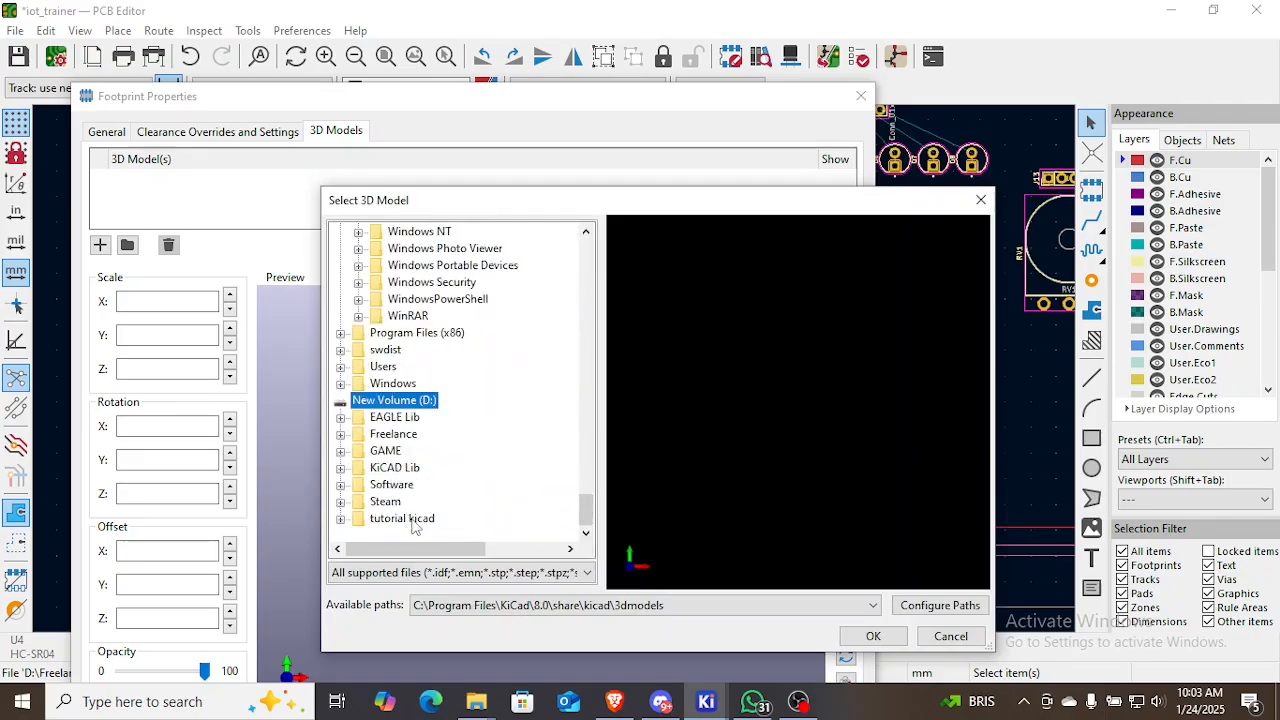
double_click(412, 520)
double_click(412, 520)
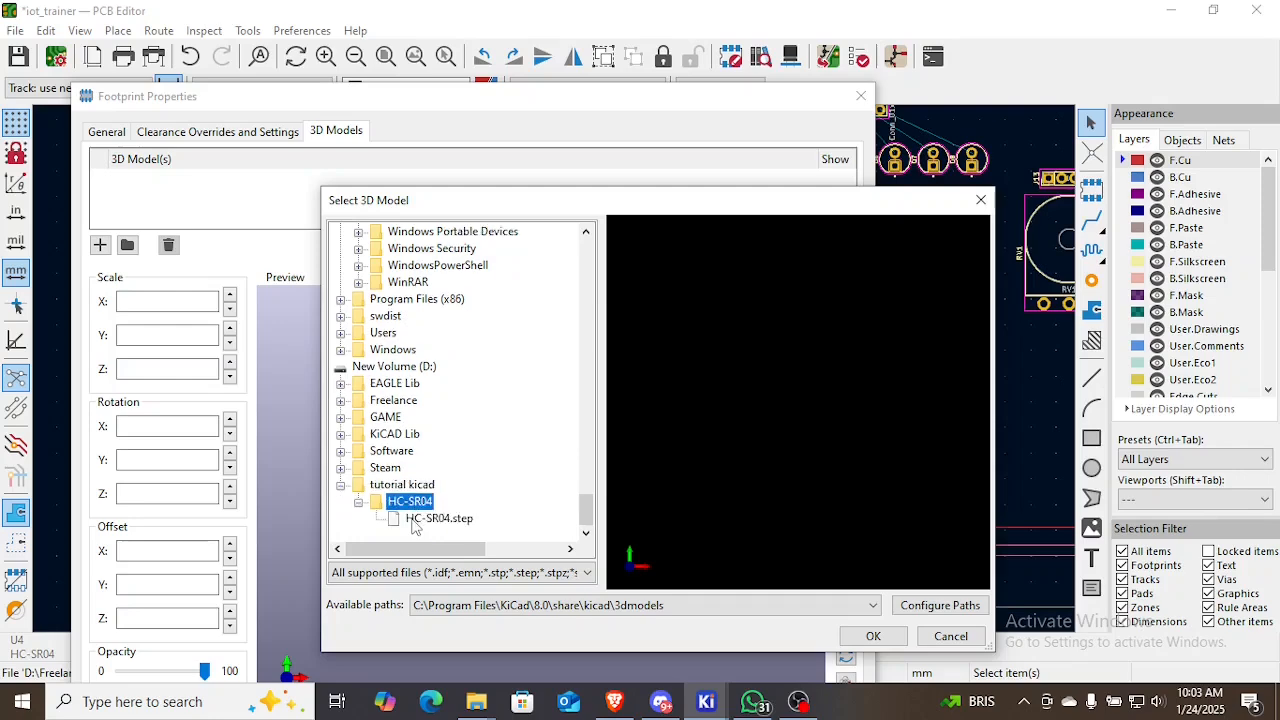
left_click(415, 520)
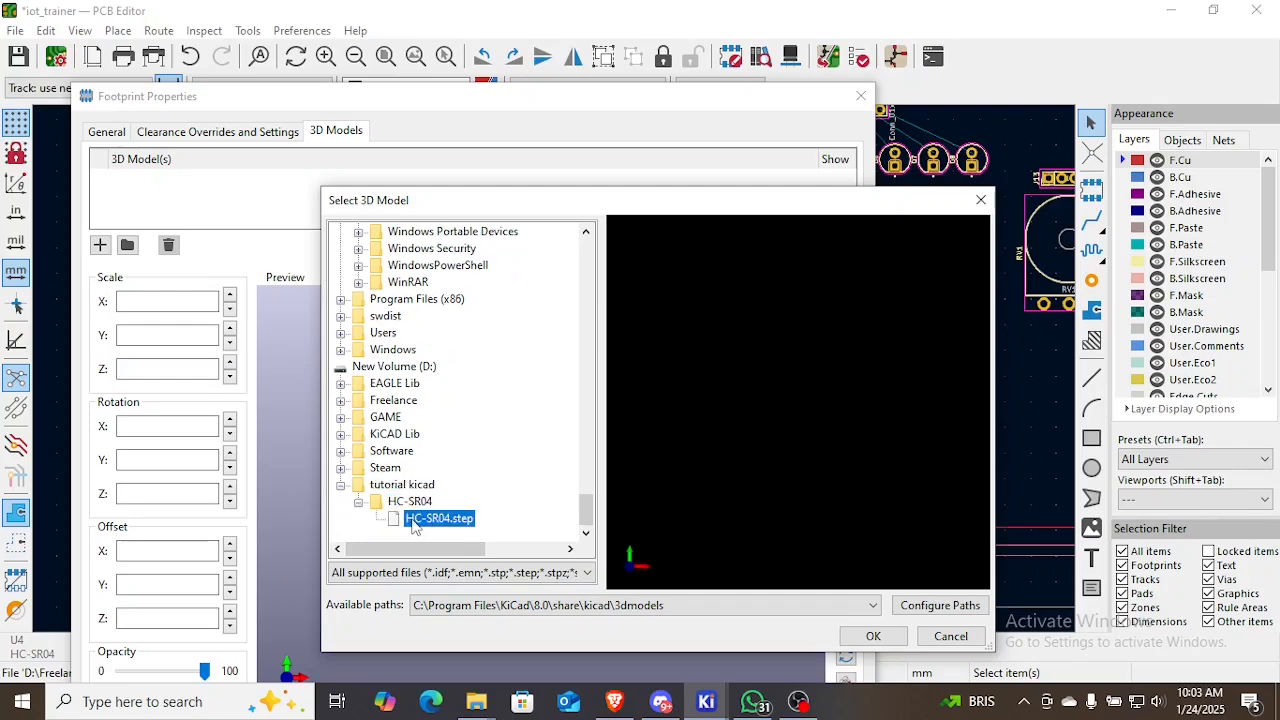
left_click(873, 636)
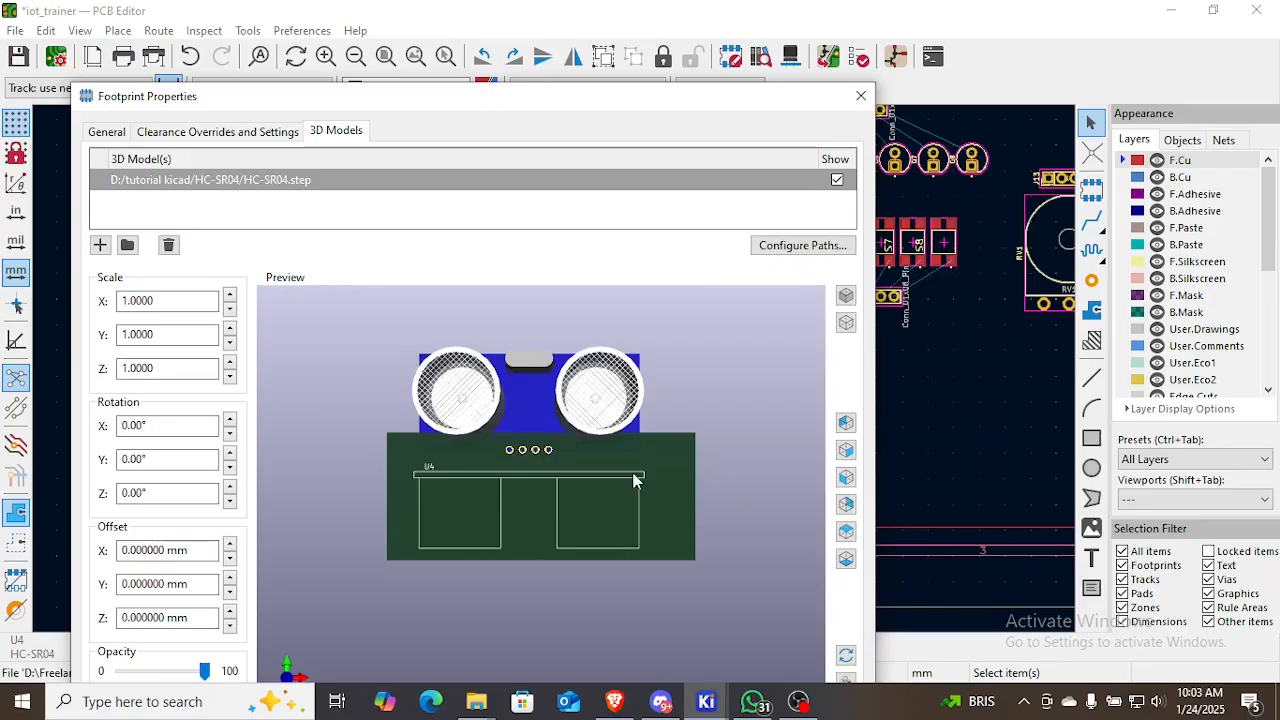
Set the HC-SR04.step model's X rotation to -90° so the sensor stands upright on the U4 footprint
left_click_drag(634, 481, 680, 470)
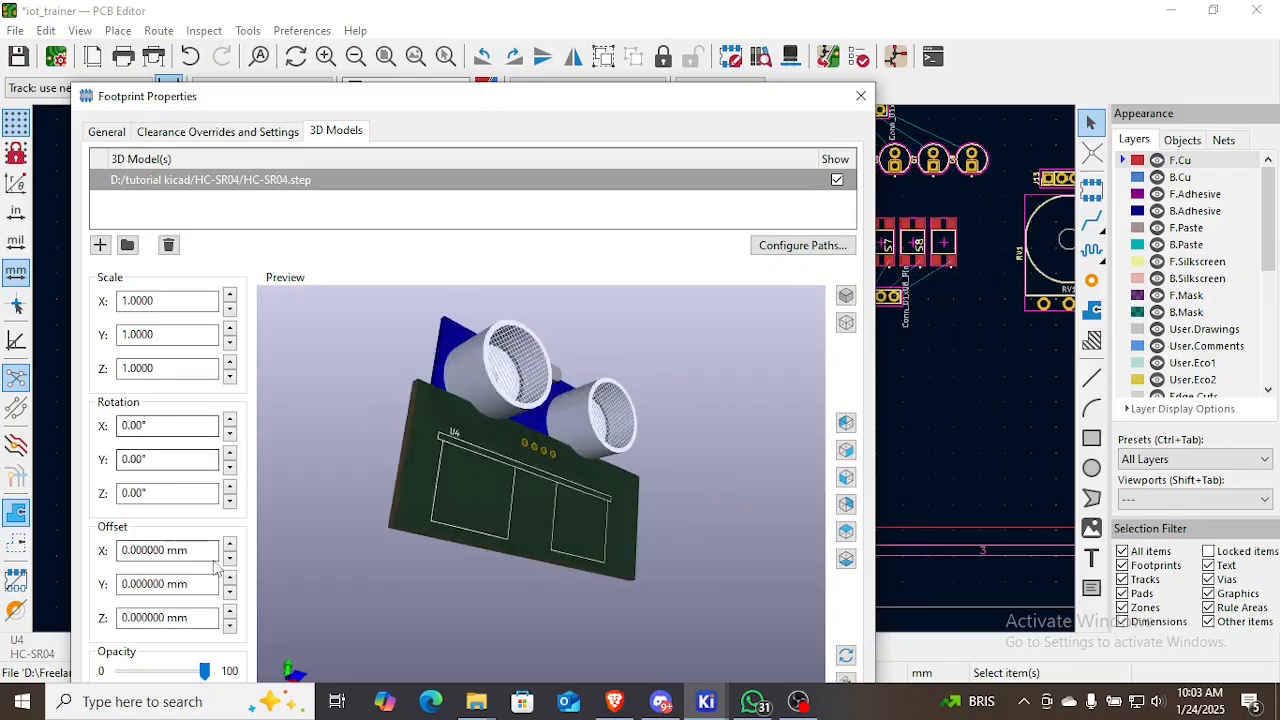
left_click(230, 422)
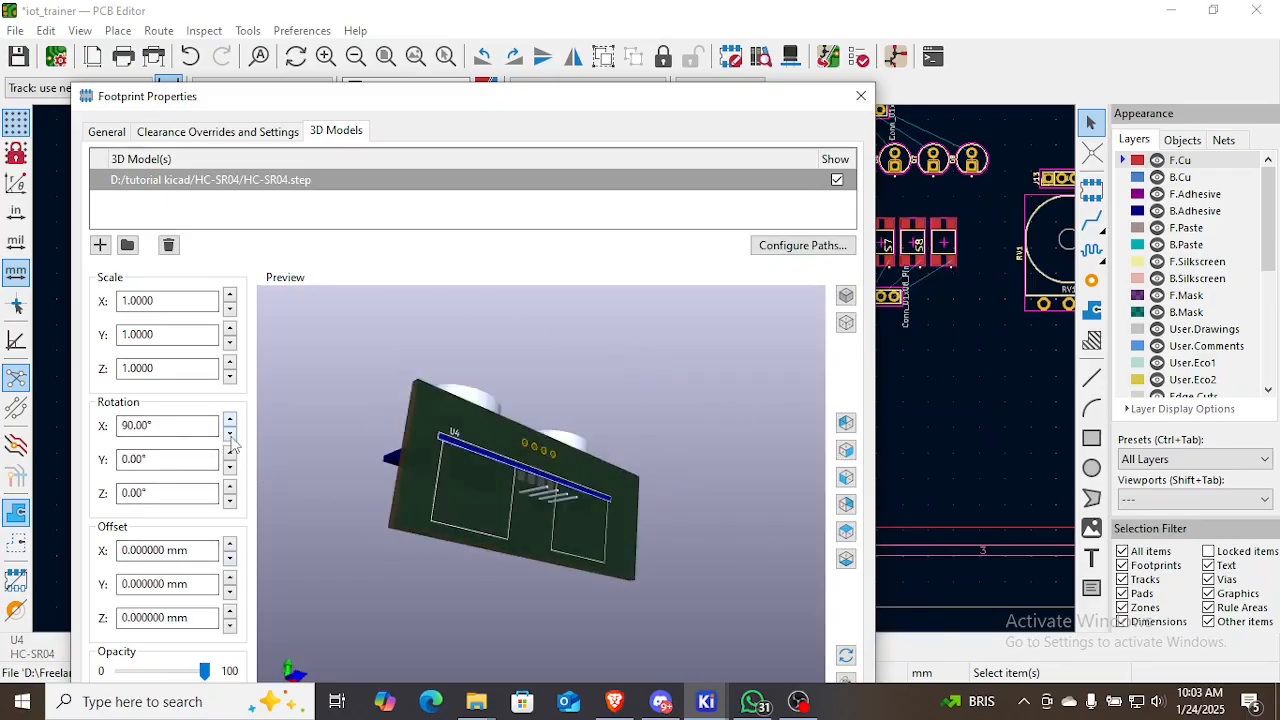
left_click(230, 436)
left_click(230, 436)
left_click_drag(600, 520, 430, 487)
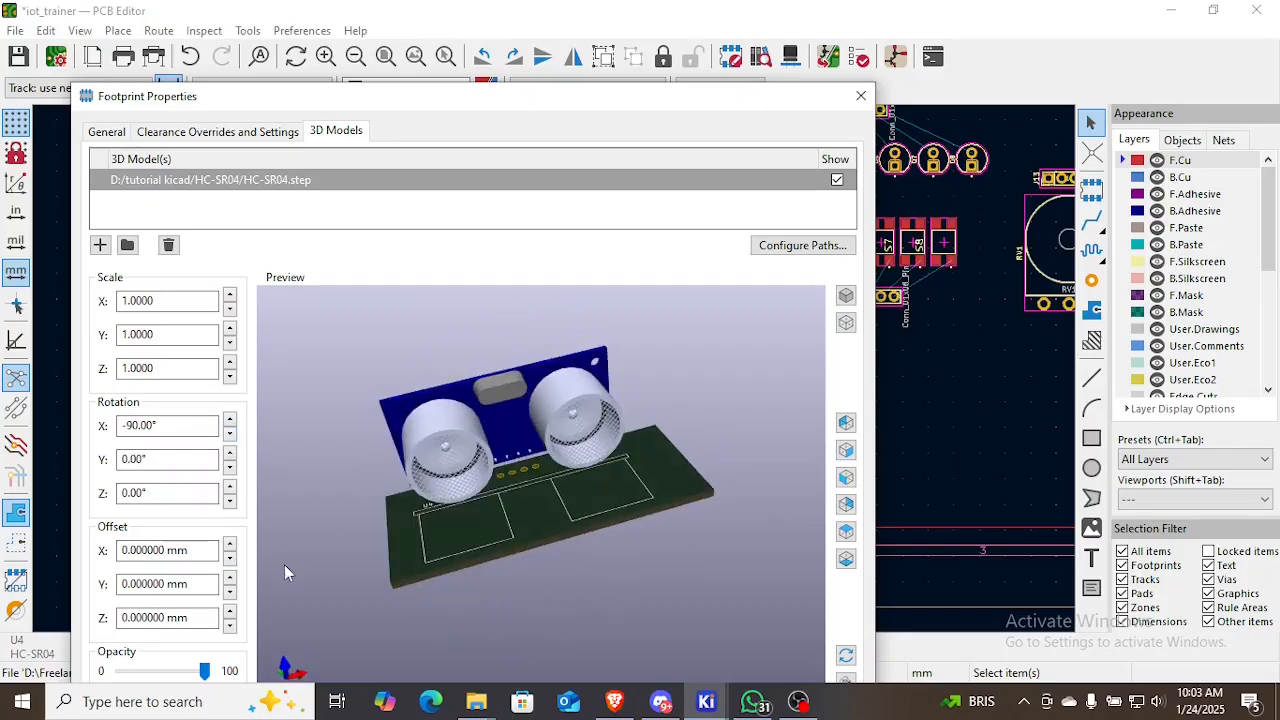
Offset the HC-SR04 3D model by -0.5 mm in X and -10 mm in Y to bring its pins toward the pads
left_click(229, 560)
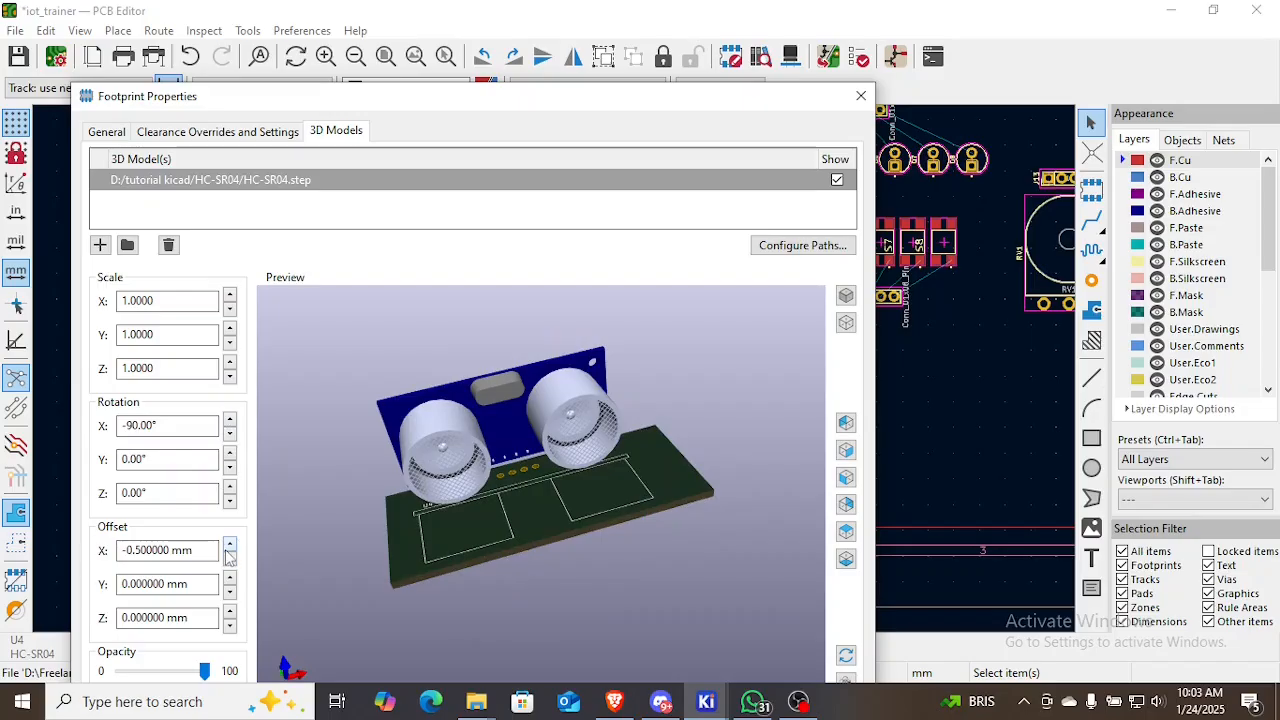
left_click(230, 579)
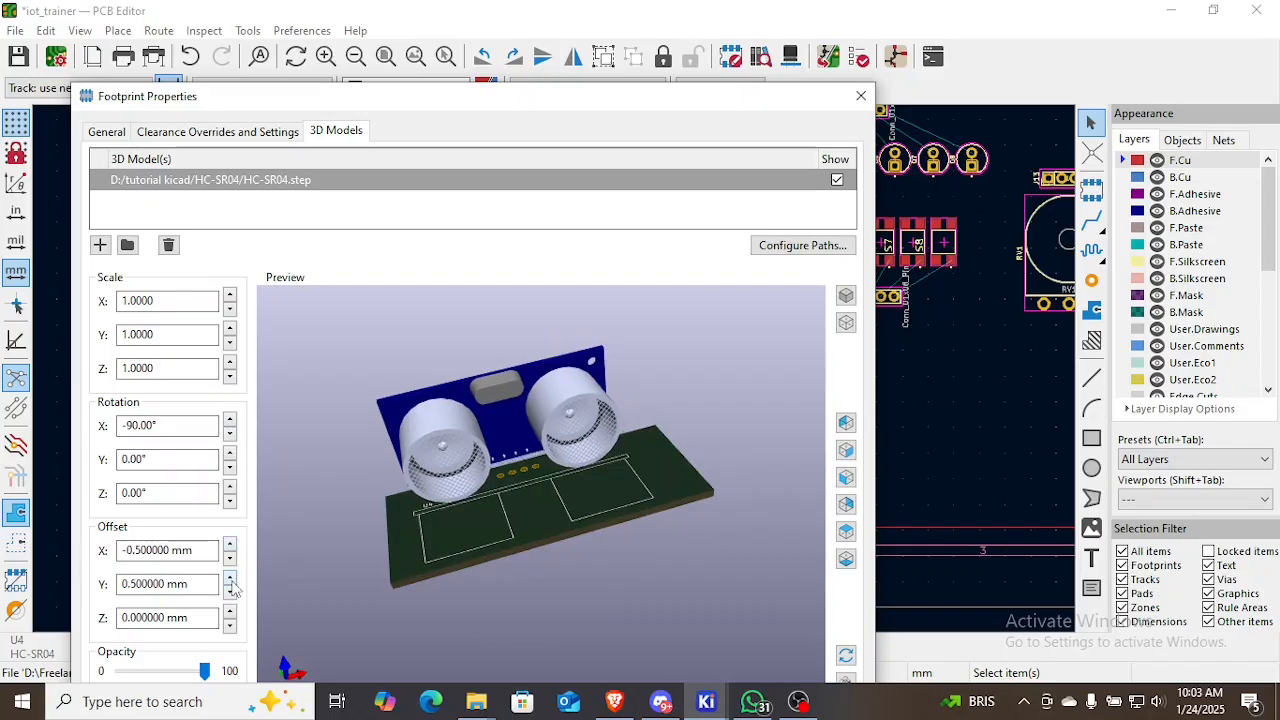
left_click(230, 581)
left_click(230, 591)
left_click(230, 591)
left_click(230, 591)
left_click(230, 591)
left_click(230, 591)
left_click(230, 591)
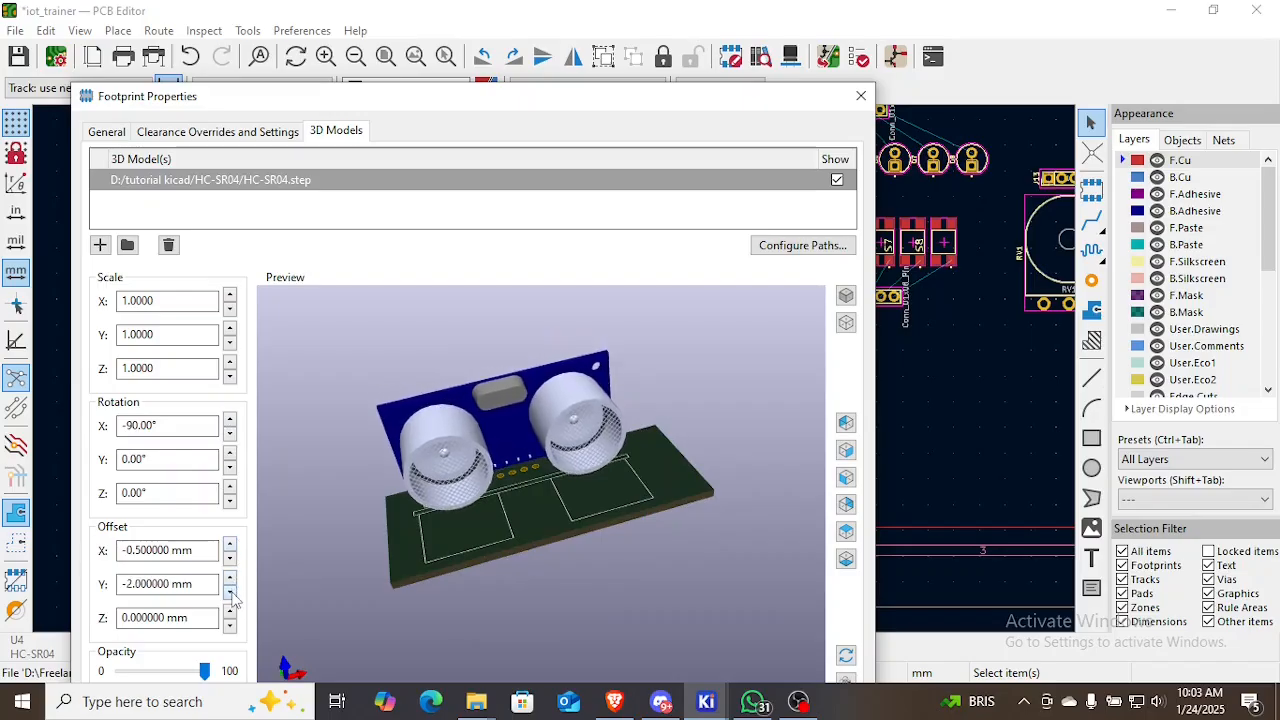
left_click(230, 591)
left_click(230, 591)
left_click(230, 591)
left_click(230, 591)
left_click(230, 591)
left_click_drag(638, 608, 536, 310)
scroll(578, 583, "up", 5)
left_click_drag(579, 581, 618, 510)
left_click(230, 592)
left_click(230, 592)
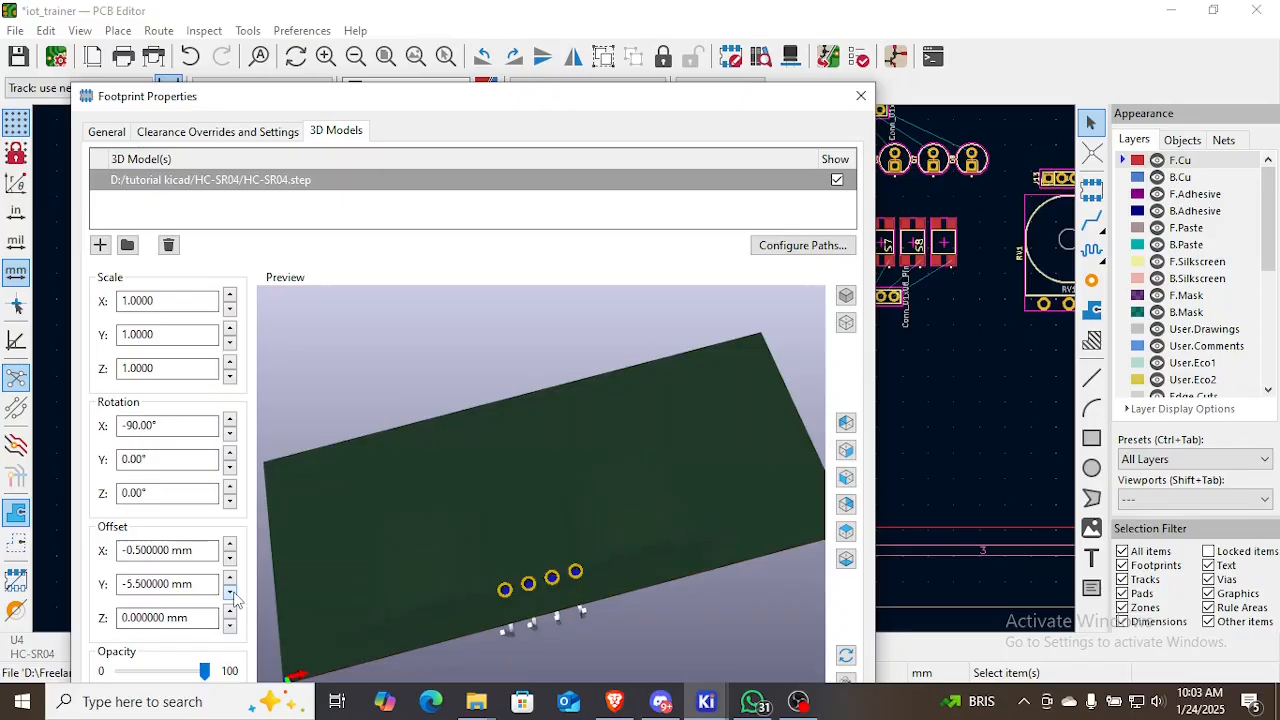
left_click(230, 592)
left_click(230, 592)
left_click(230, 592)
left_click(230, 592)
left_click(230, 592)
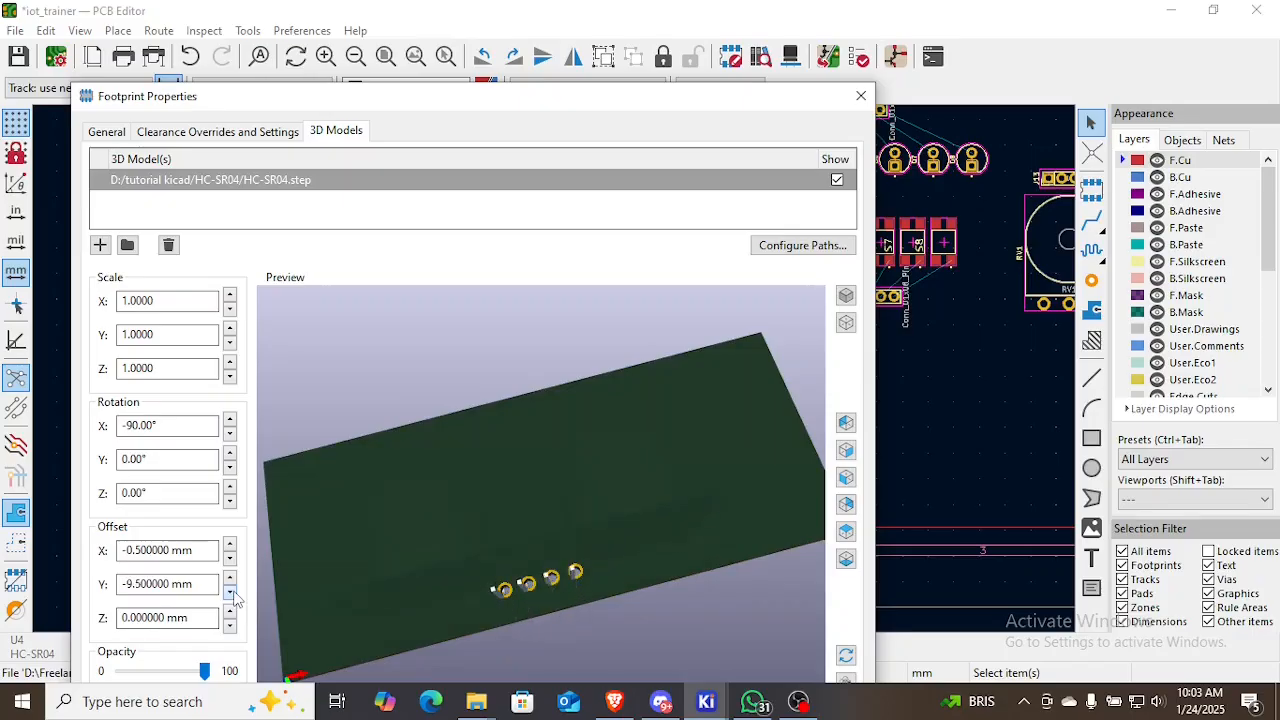
left_click(231, 593)
Set the model's X offset to 0 mm, check the pins from below, and apply the footprint properties
left_click(231, 545)
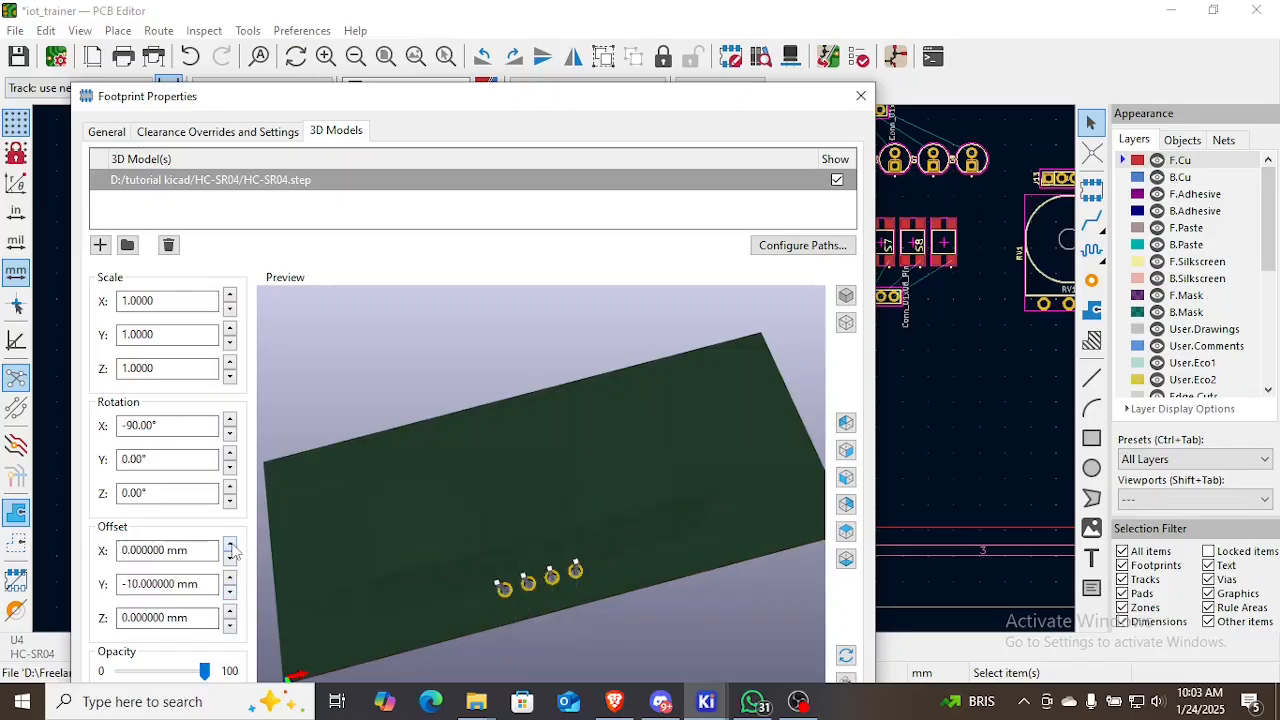
left_click_drag(296, 548, 640, 290)
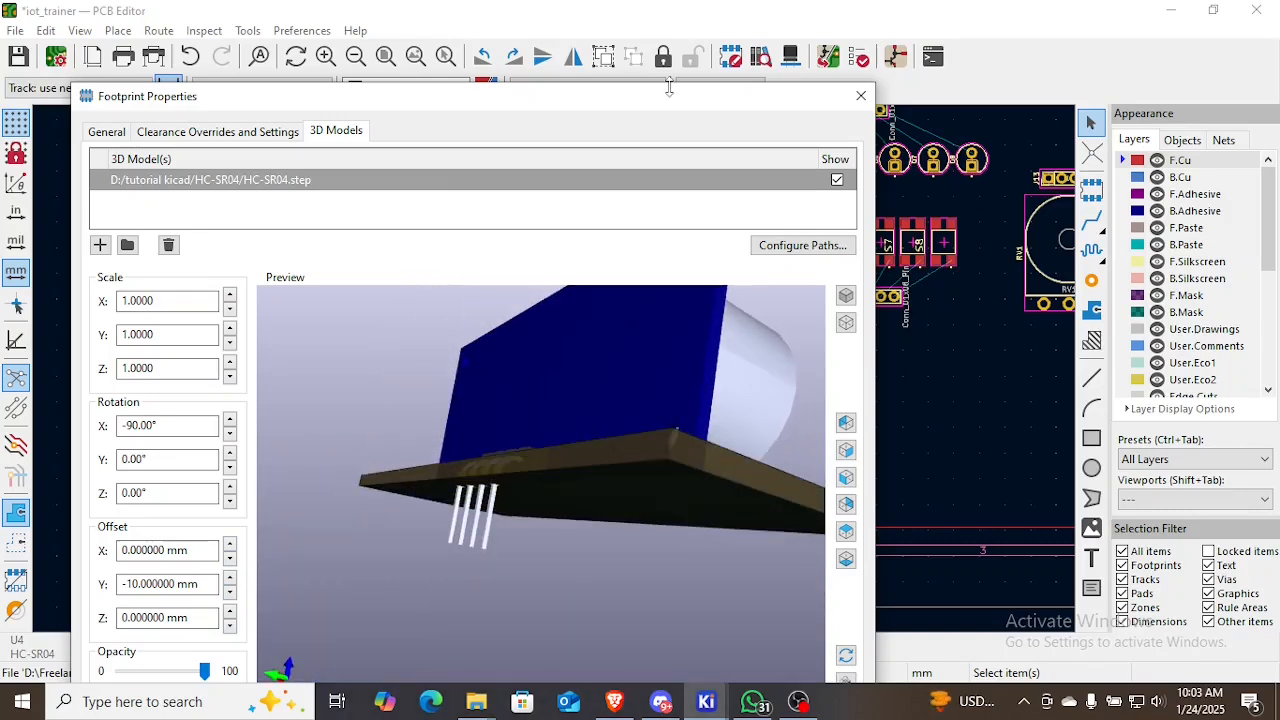
left_click_drag(669, 108, 701, 27)
left_click(807, 656)
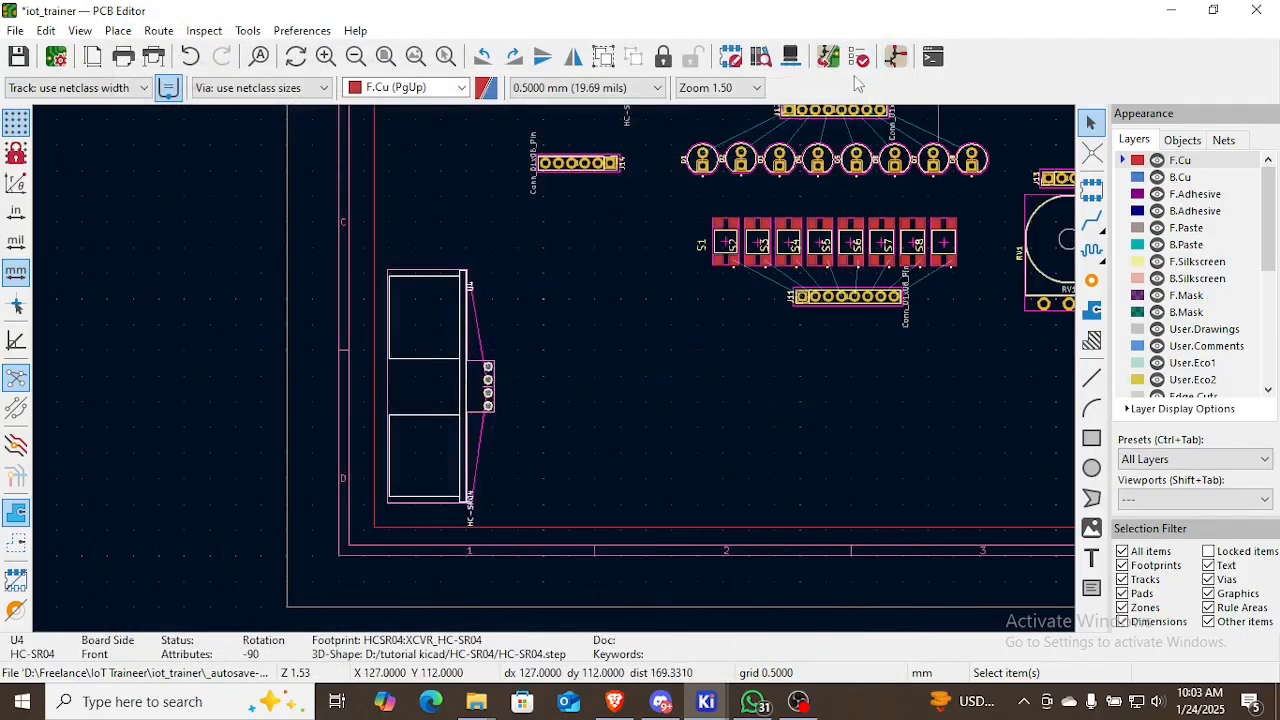
Inspect the U4 sensor's 3D model on the whole board in the 3D Viewer and return to the board layout
left_click(896, 56)
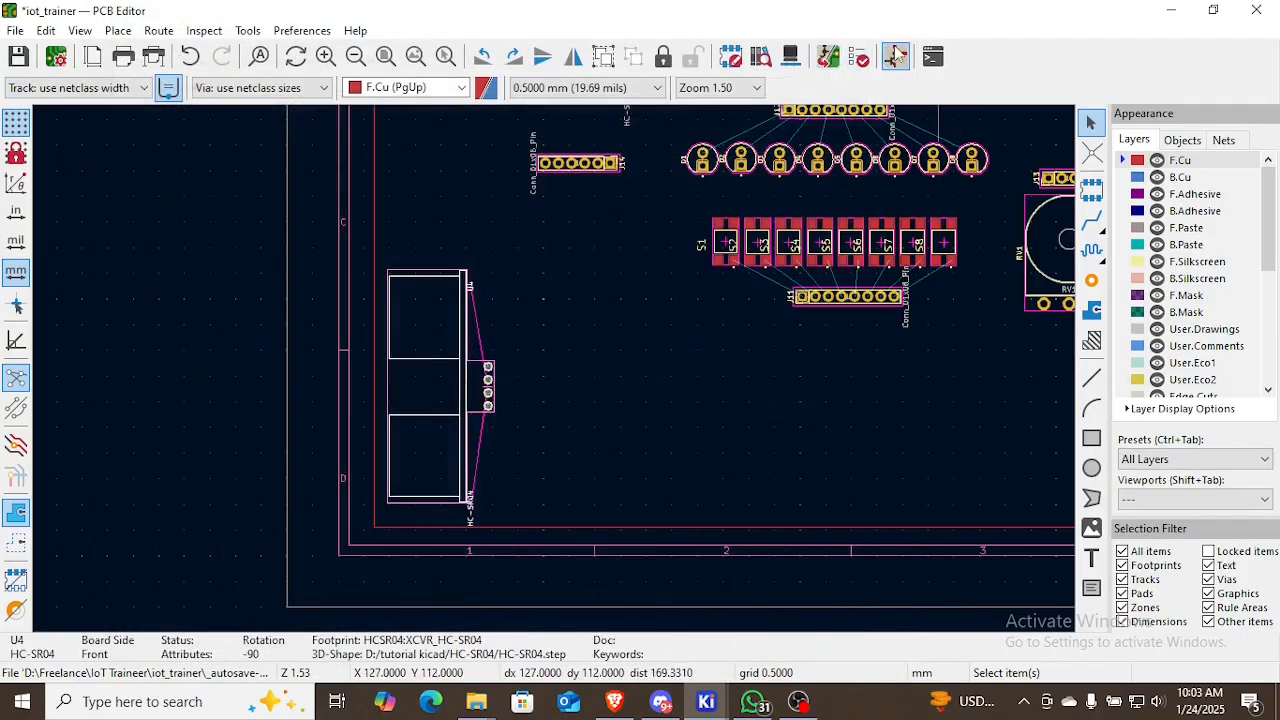
left_click(790, 57)
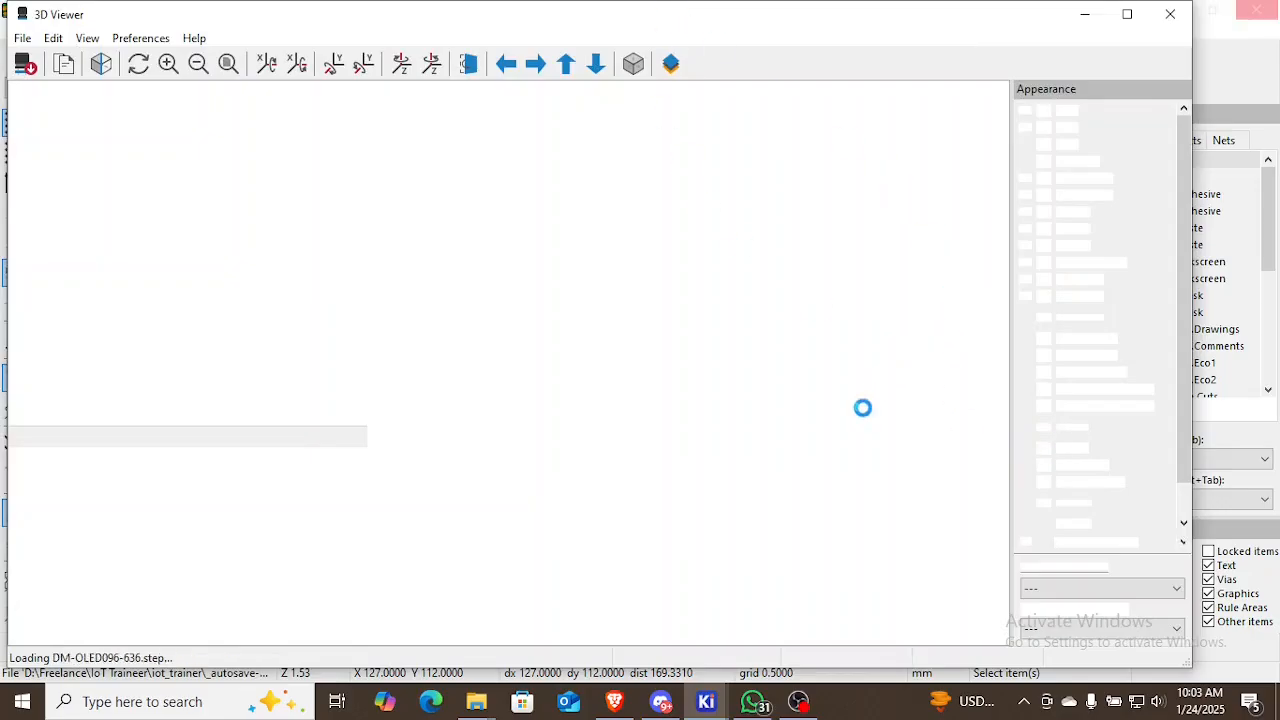
mouse_move(627, 694)
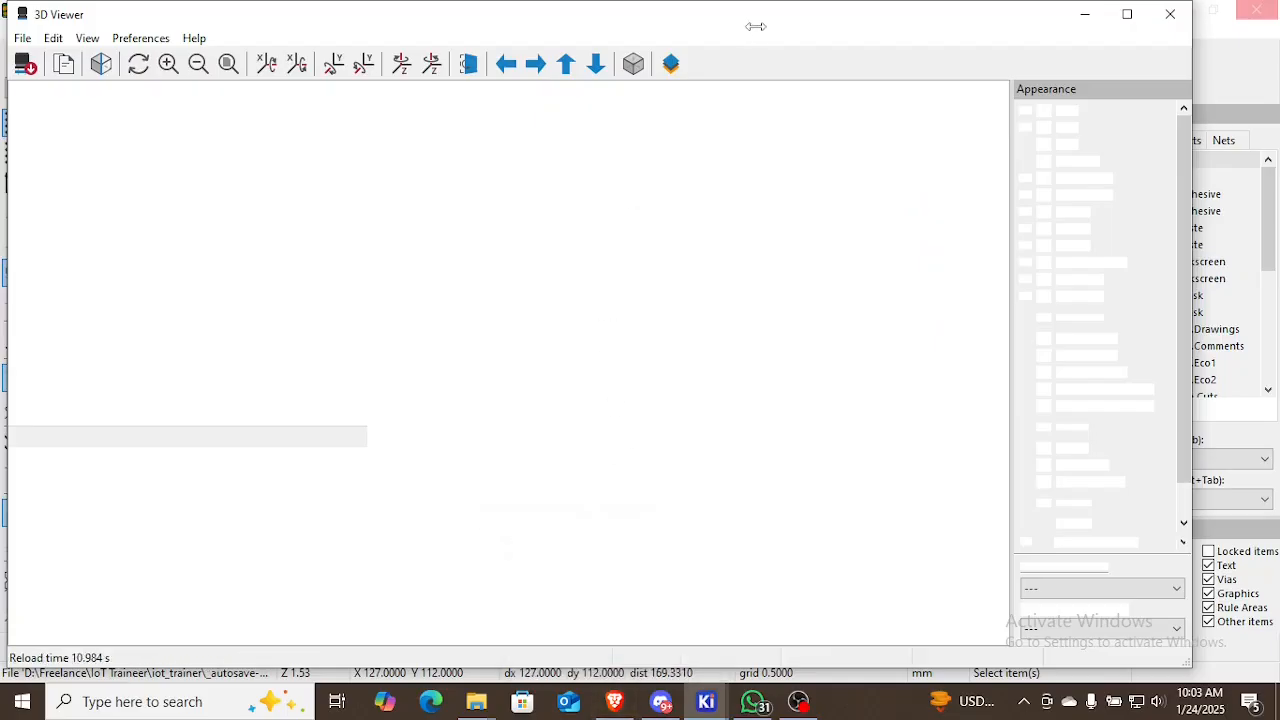
left_click_drag(773, 15, 804, 31)
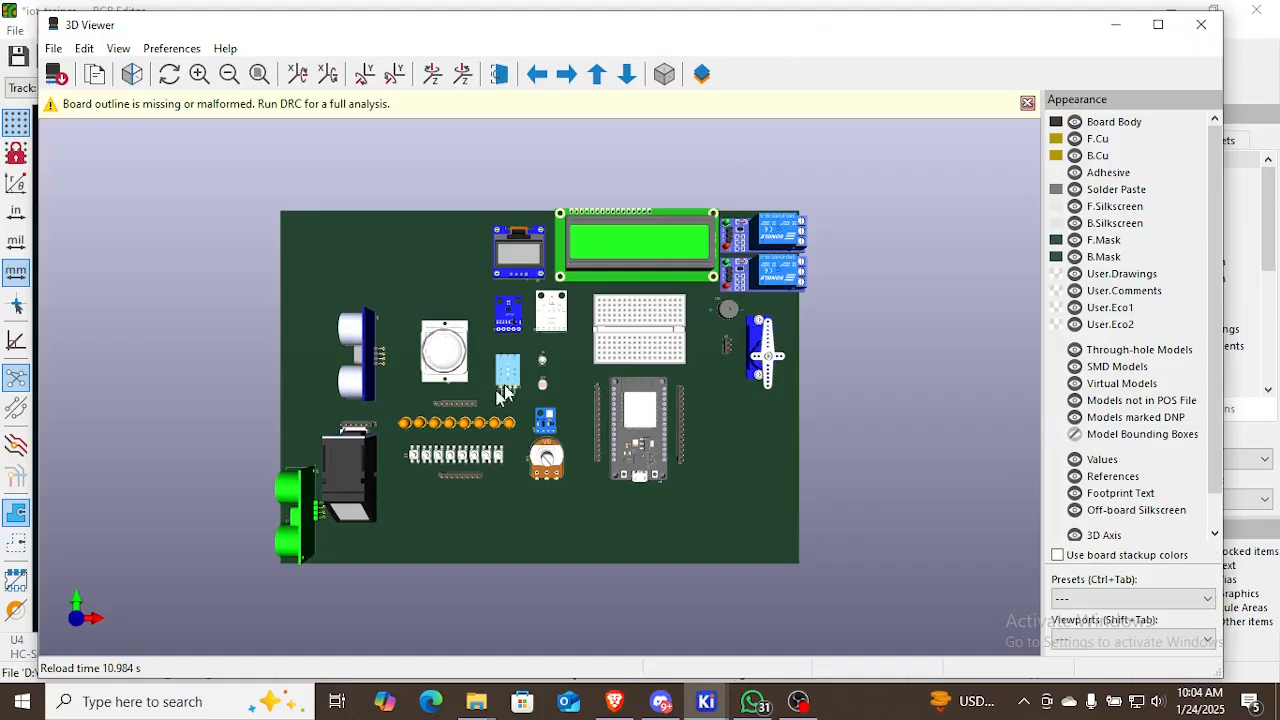
left_click(1116, 30)
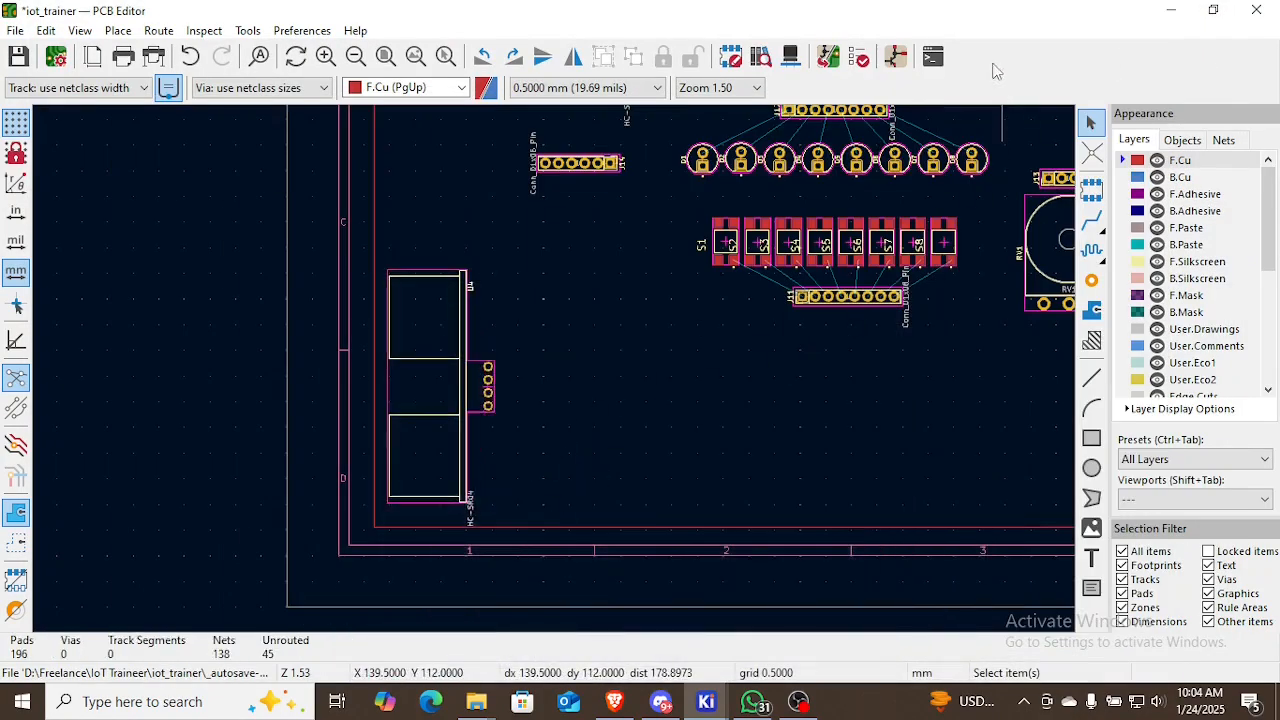
left_click(822, 60)
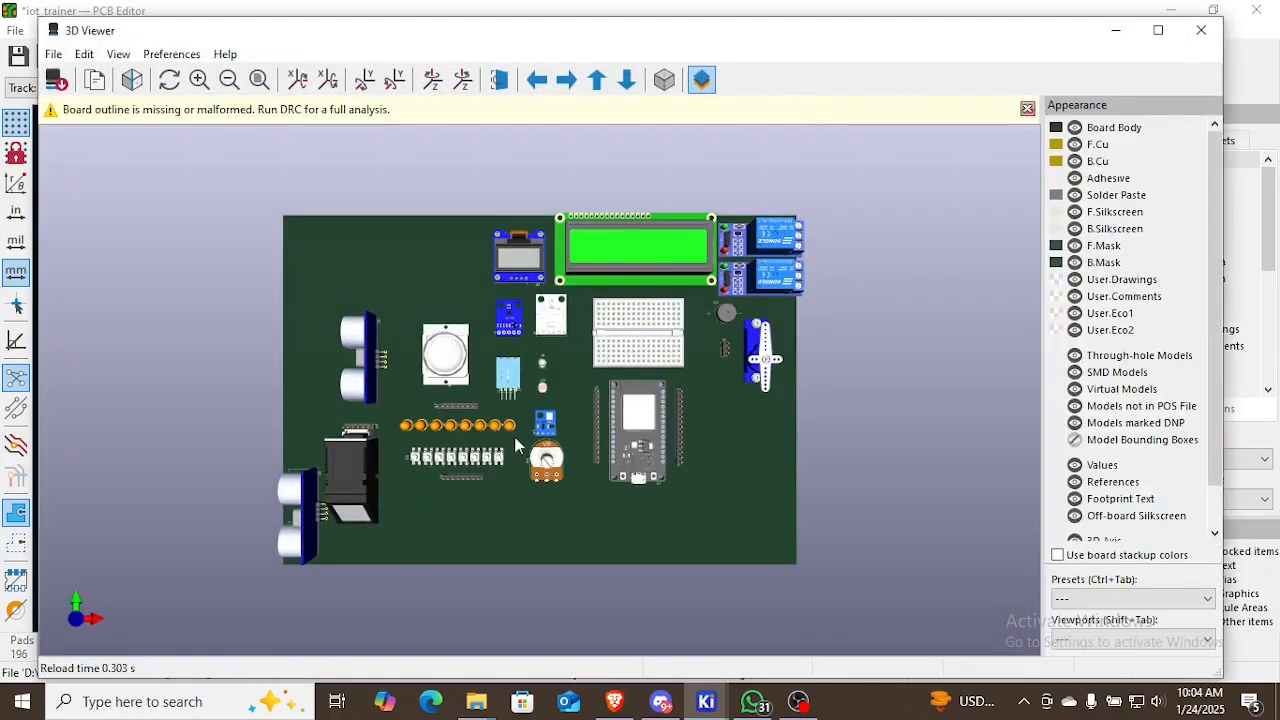
left_click_drag(295, 515, 705, 312)
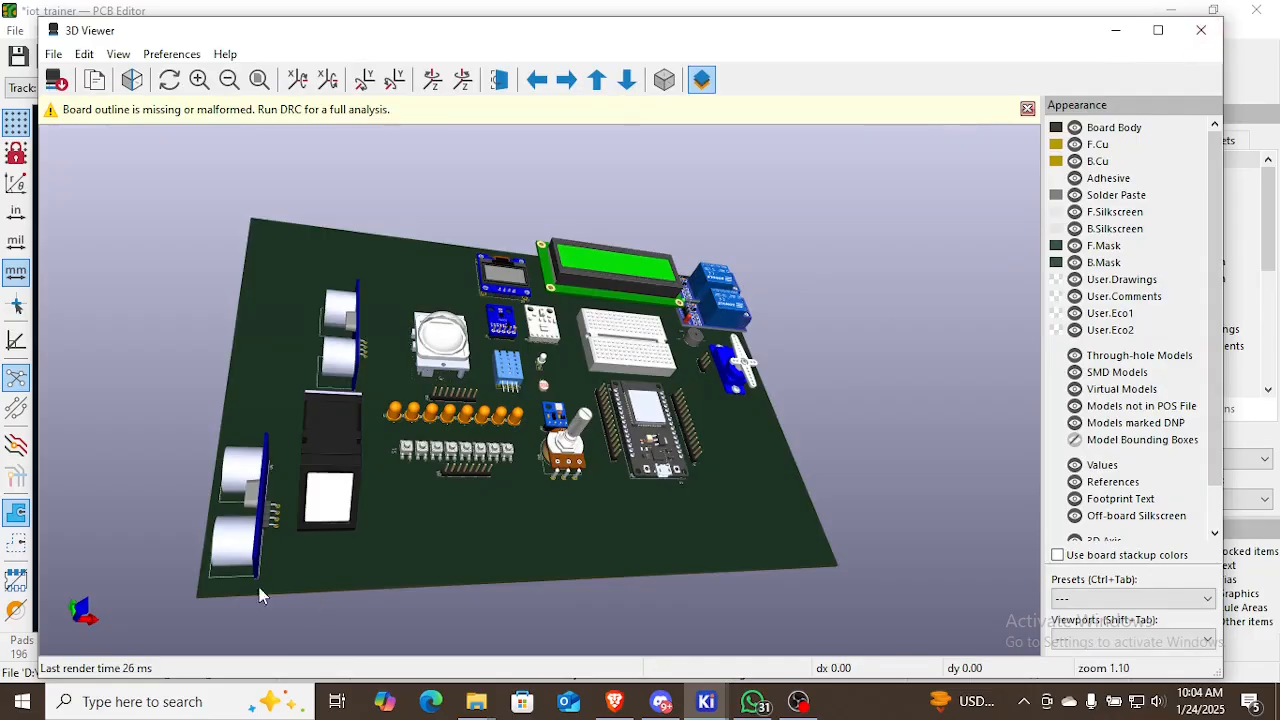
left_click(1122, 47)
scroll(554, 374, "down", 3)
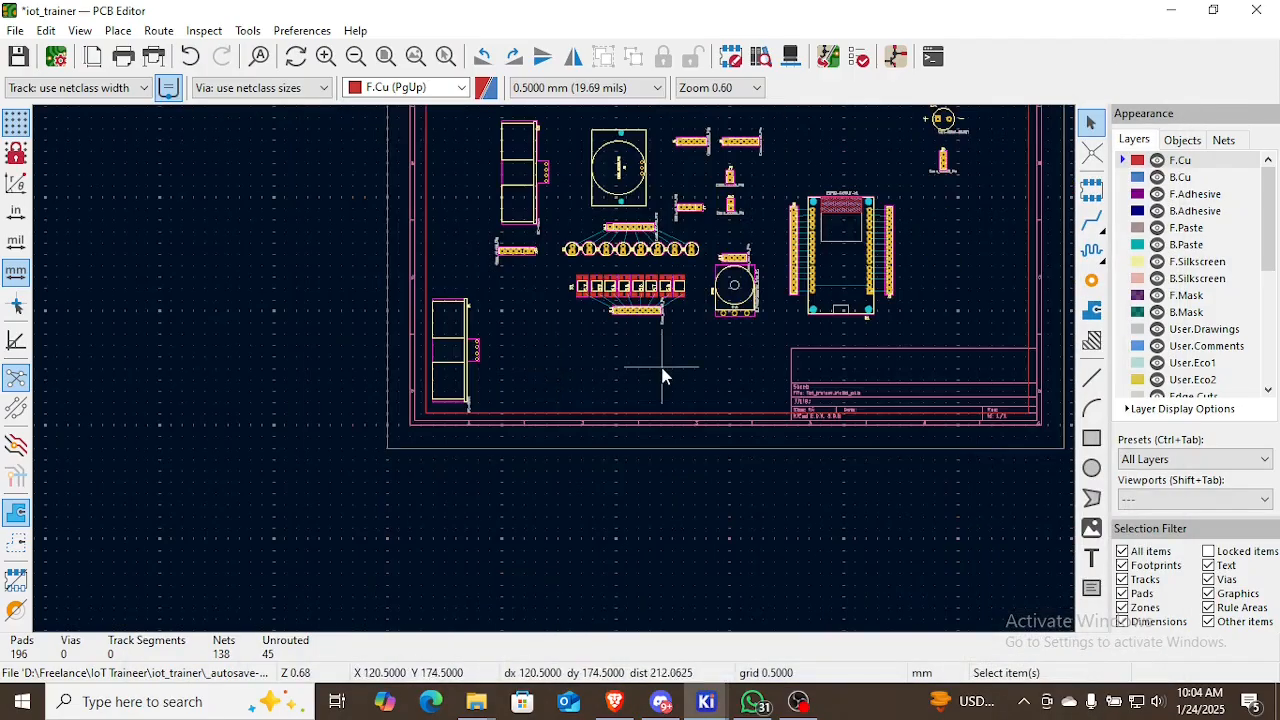
middle_click_drag(662, 368, 583, 500)
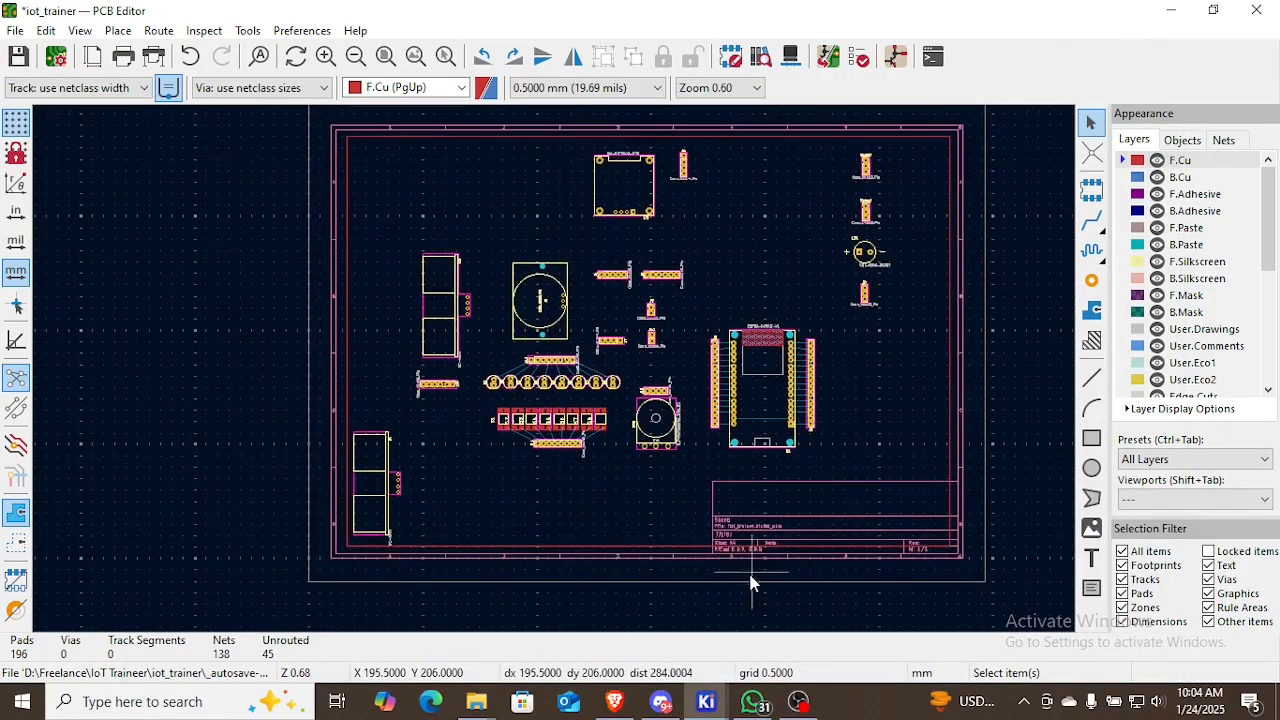
Switch to the Brave browser and dismiss the download-complete dialog on the HC-SR04 part page
left_click(614, 701)
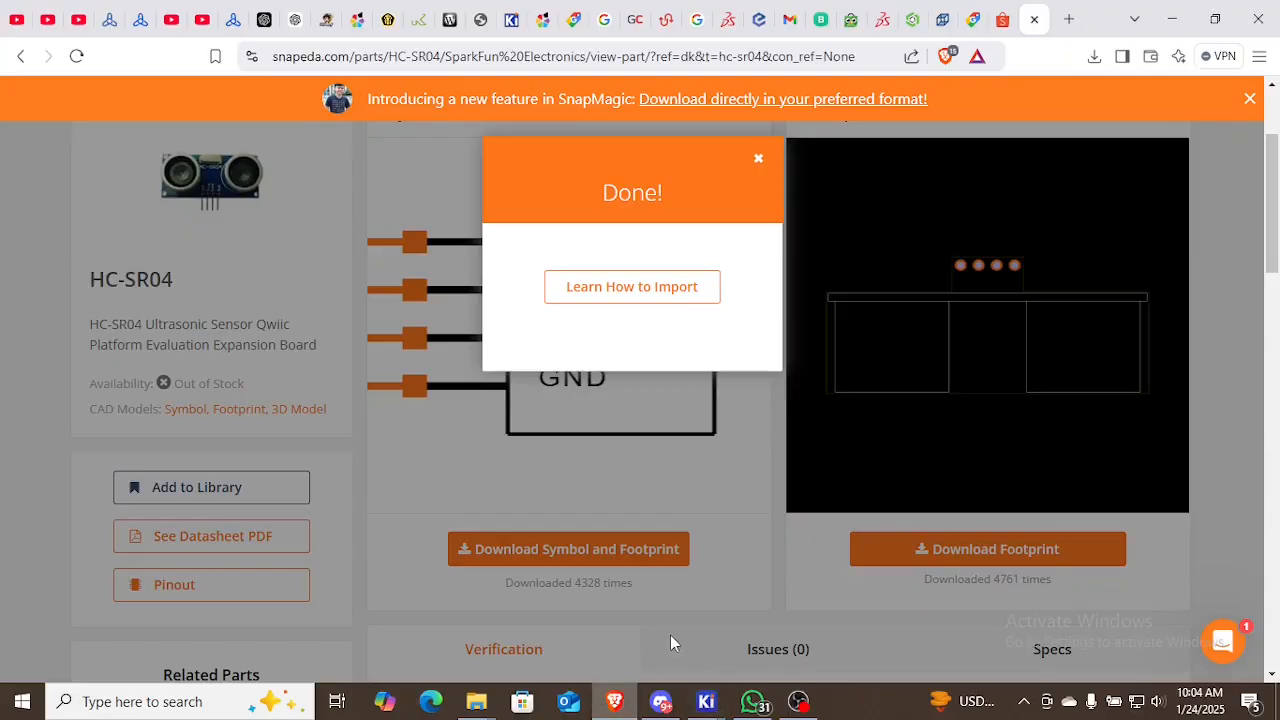
left_click(757, 162)
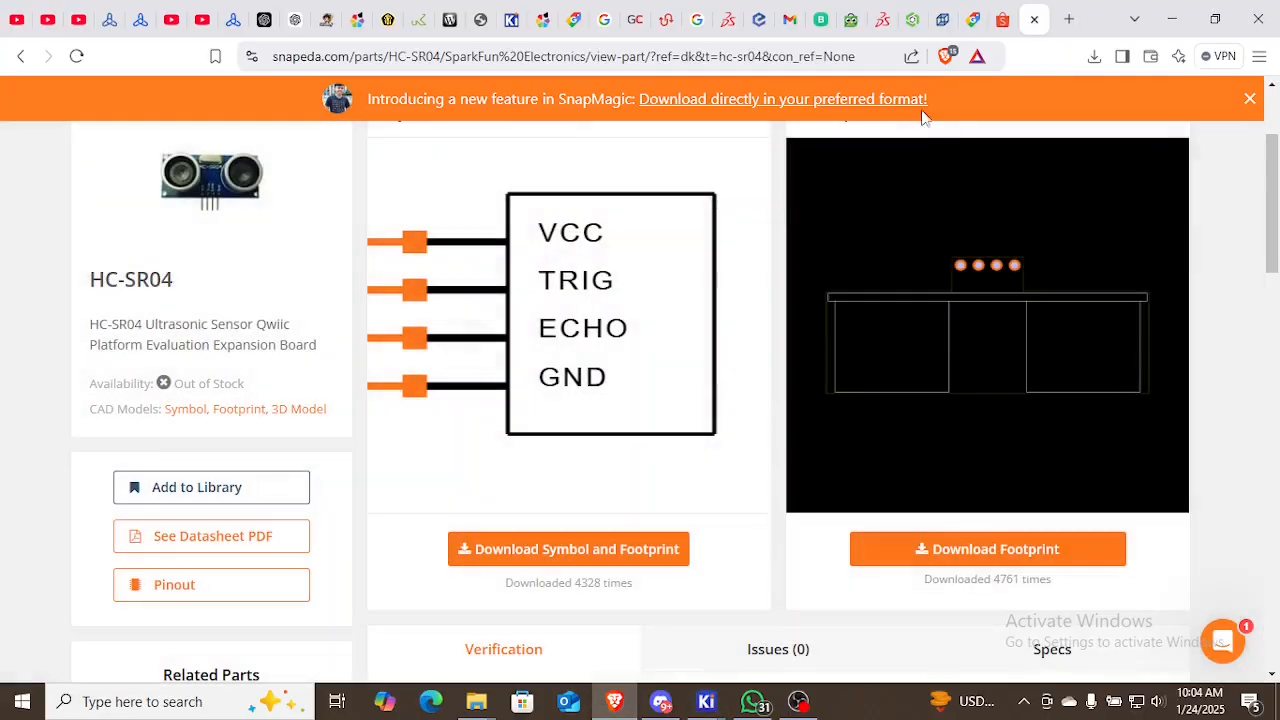
left_click(1069, 20)
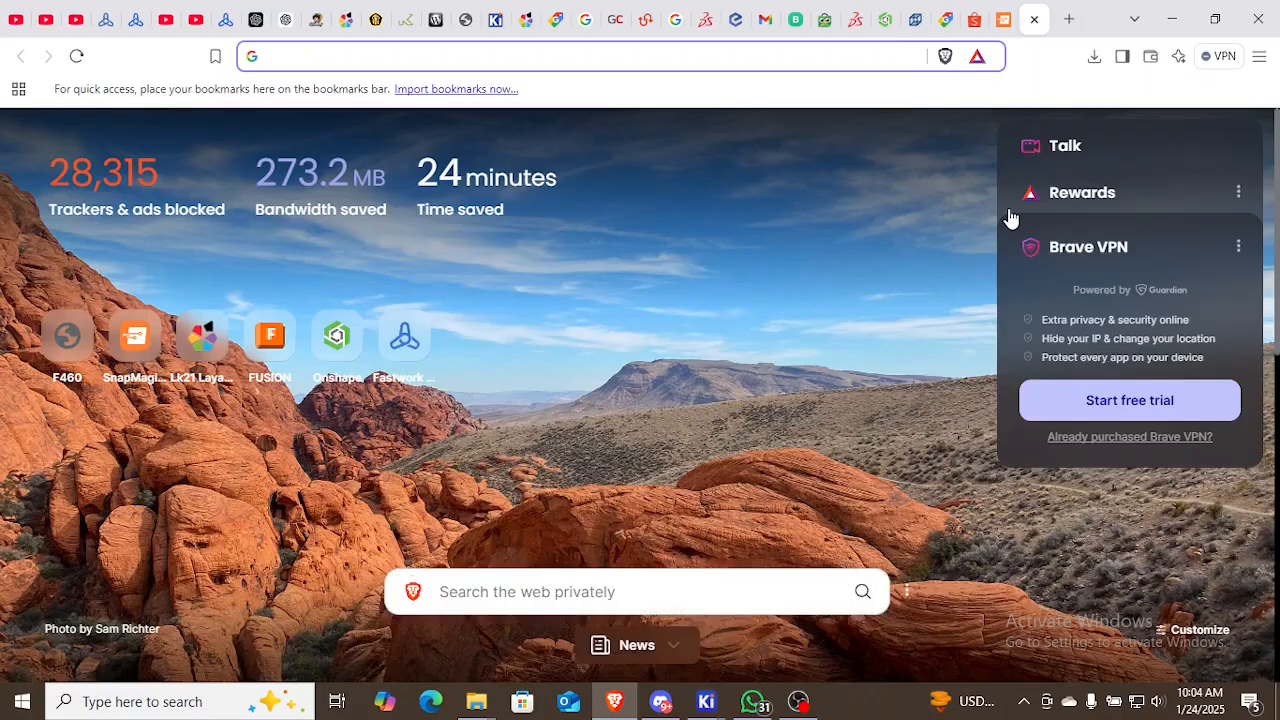
type("hc")
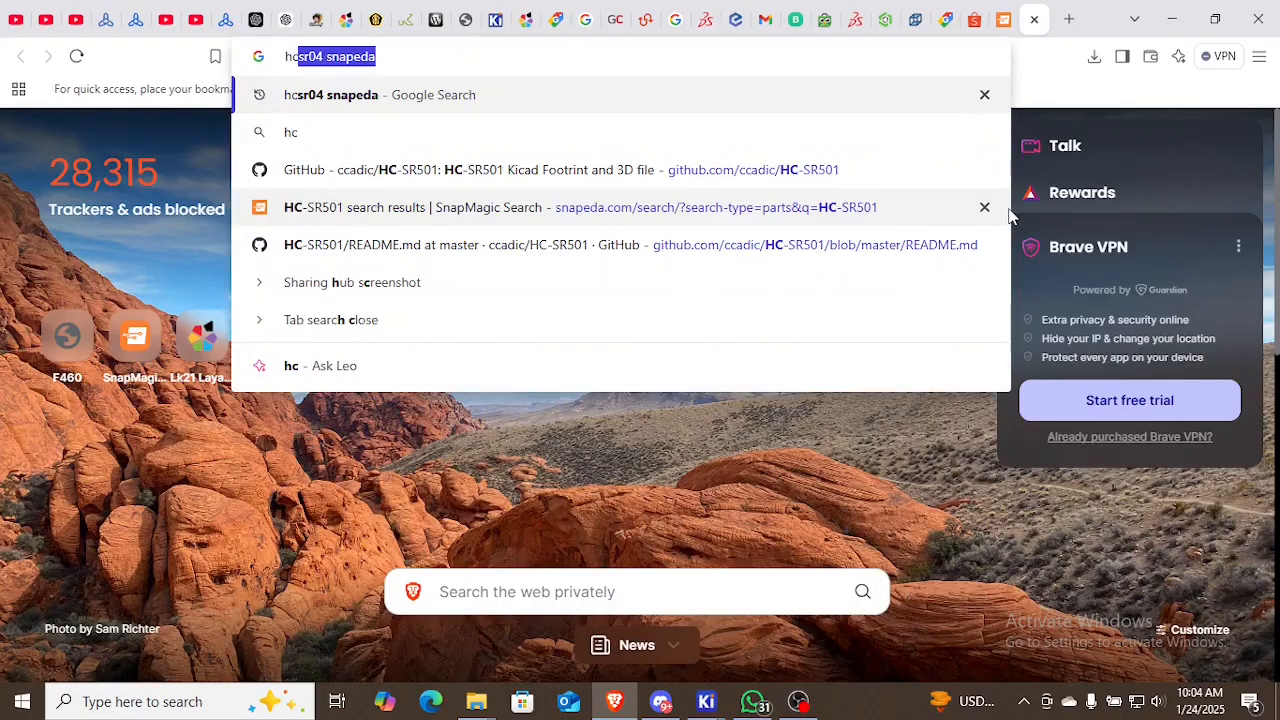
type("sr")
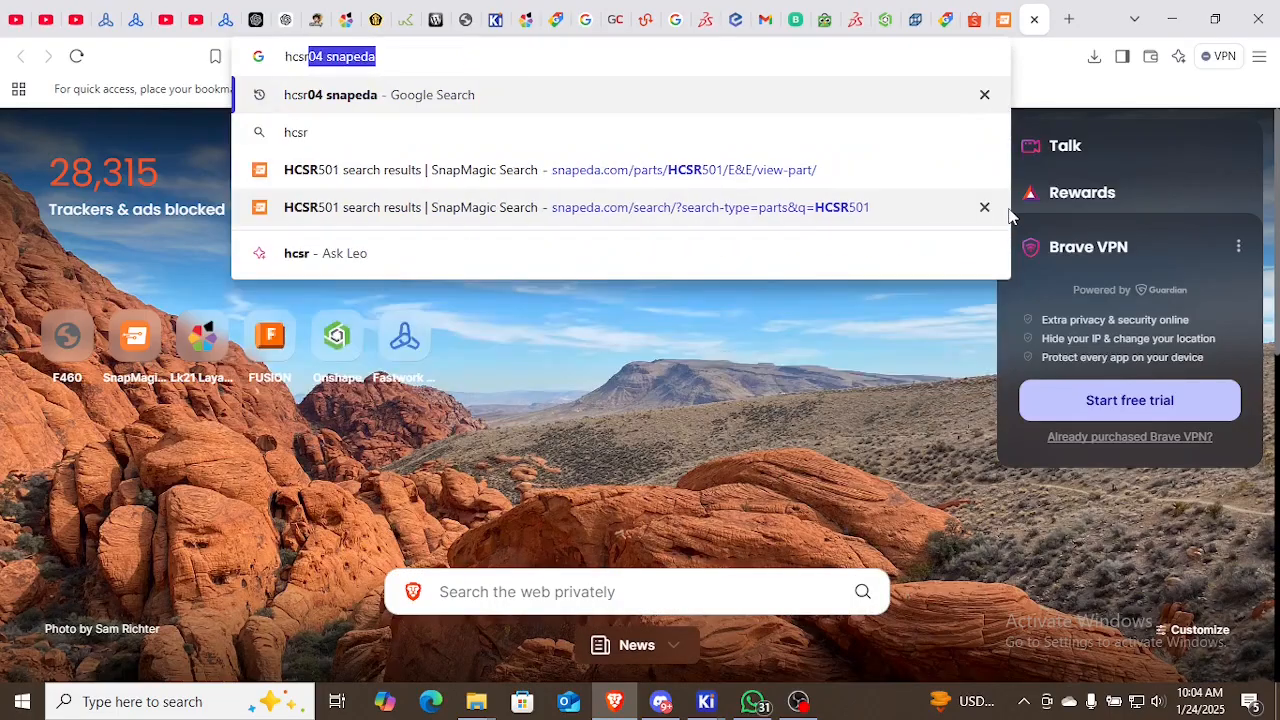
type("0")
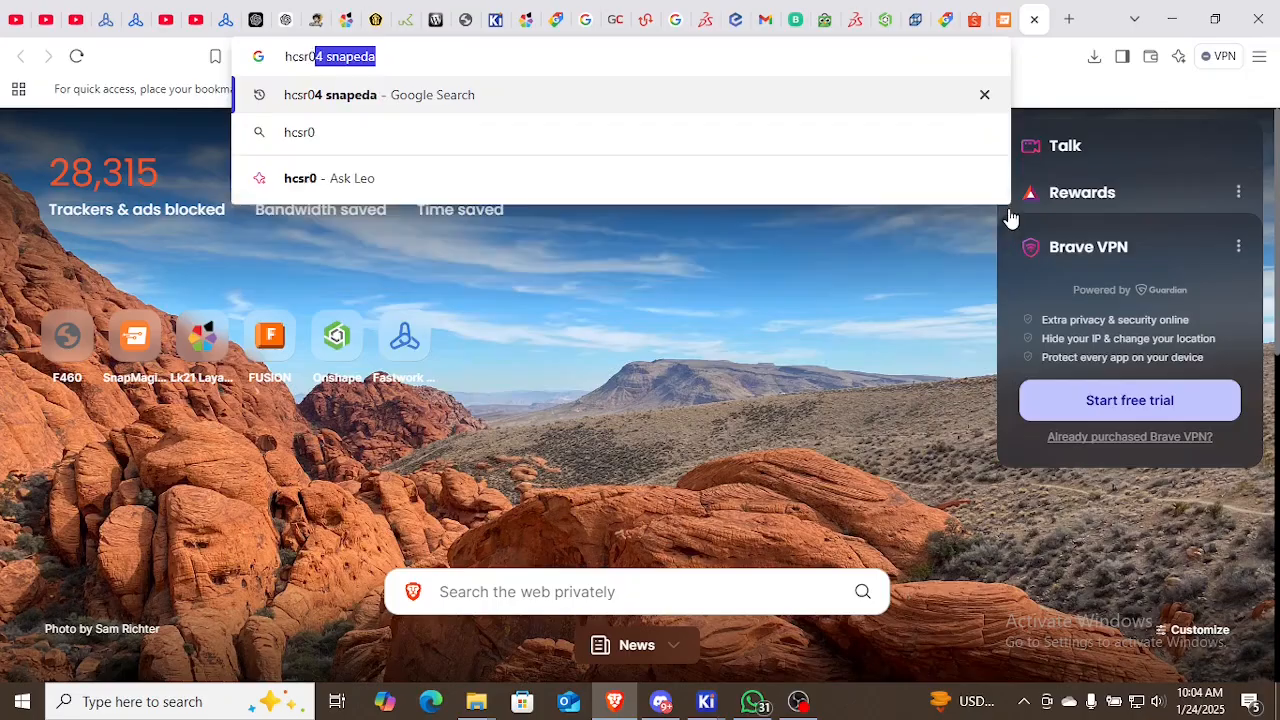
left_click(476, 701)
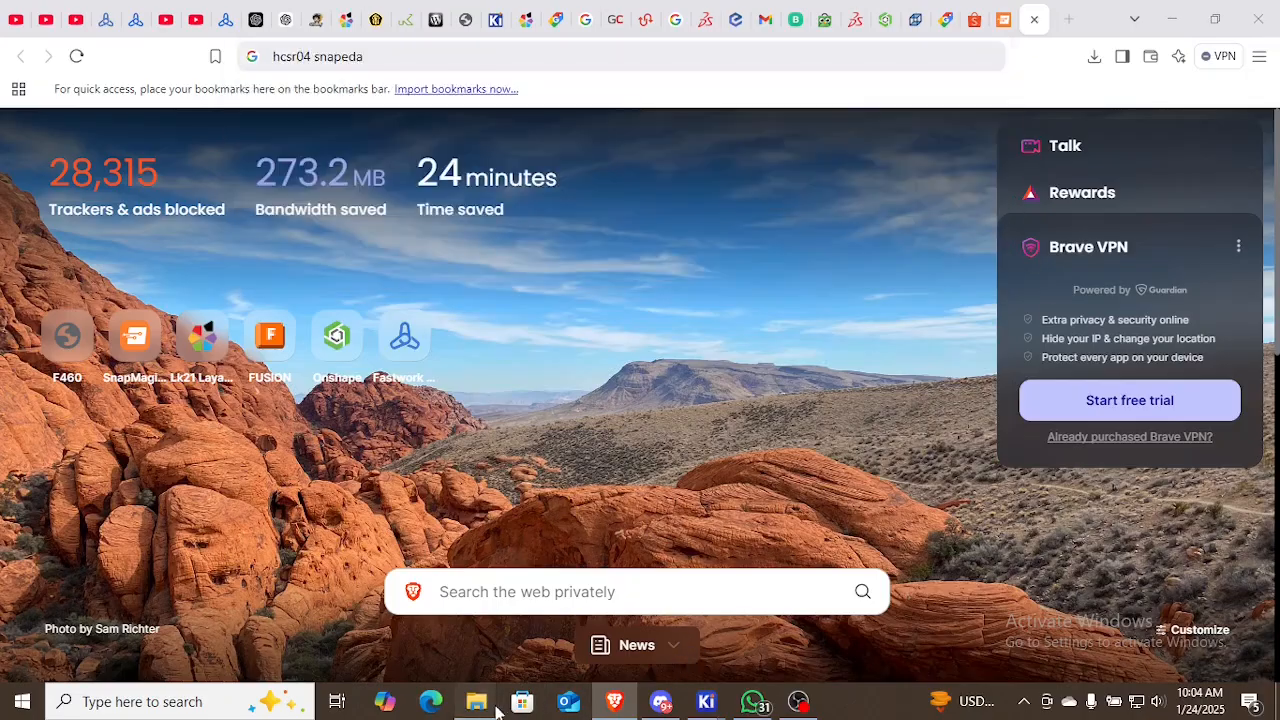
left_click(493, 639)
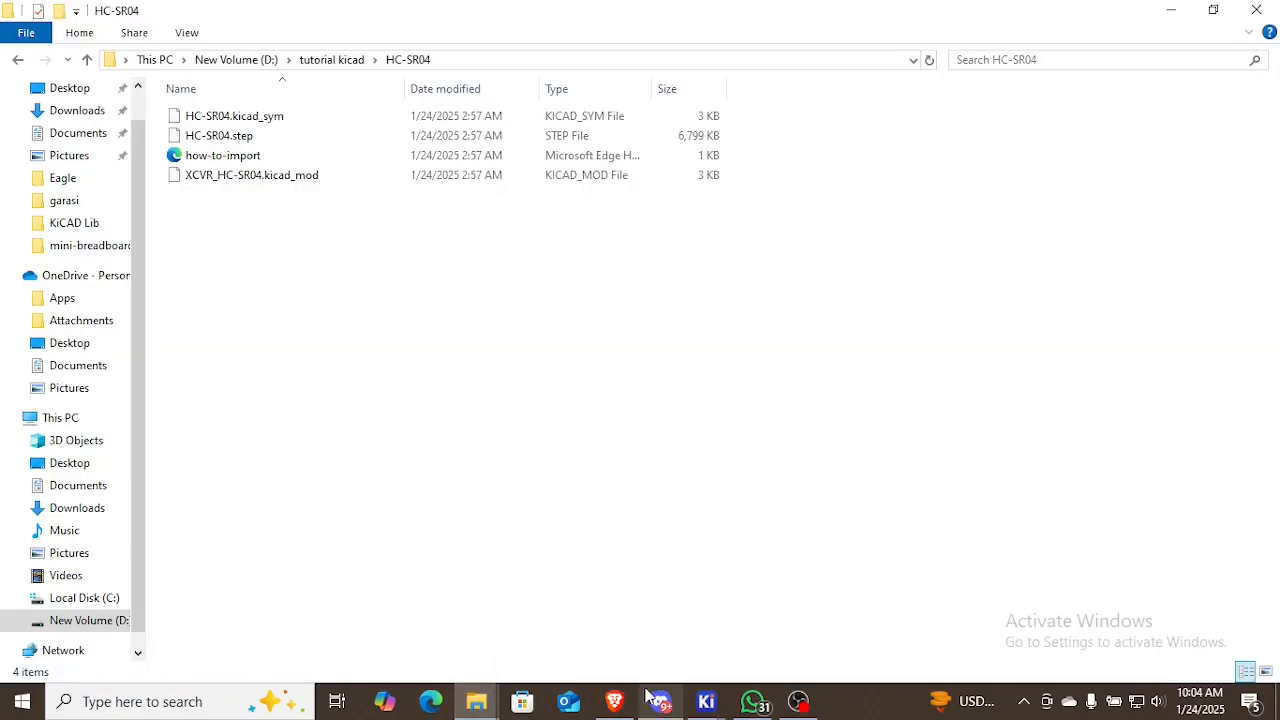
left_click(614, 701)
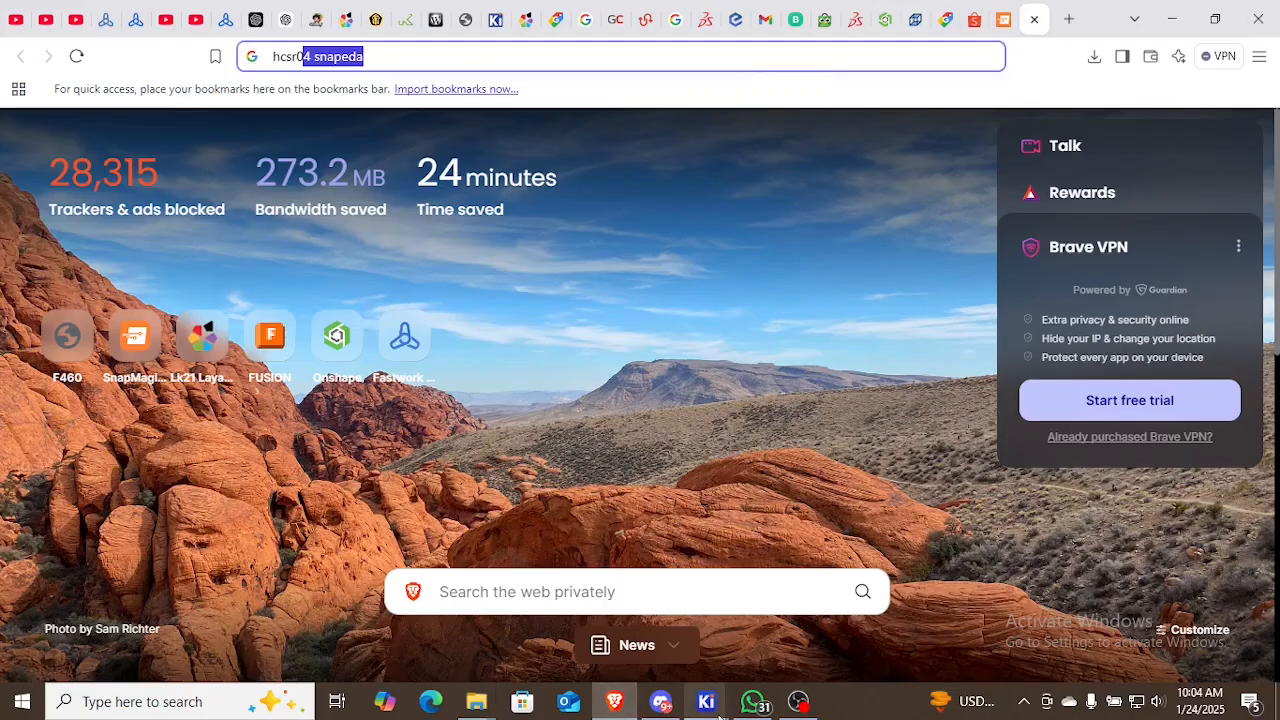
key("Return")
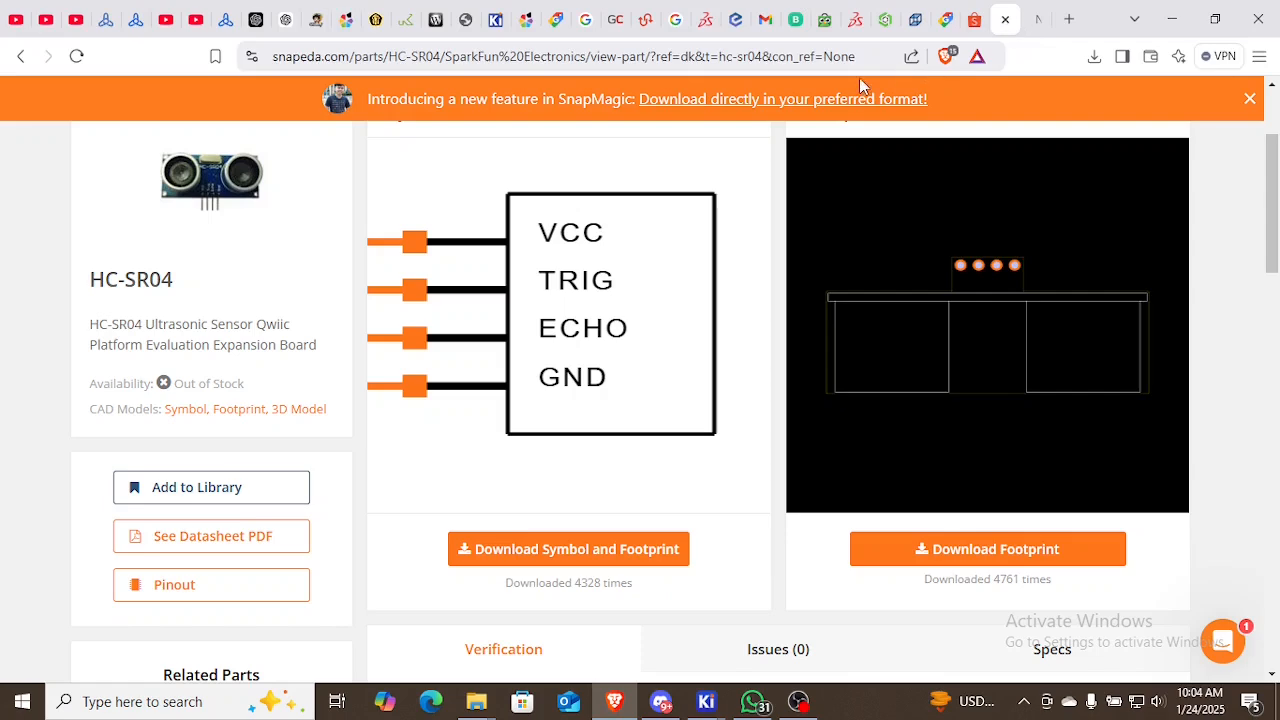
Go to the SnapMagic search results for HC-SR501 and open the Makerlab Electronics HC-SR501 part page
left_click(840, 57)
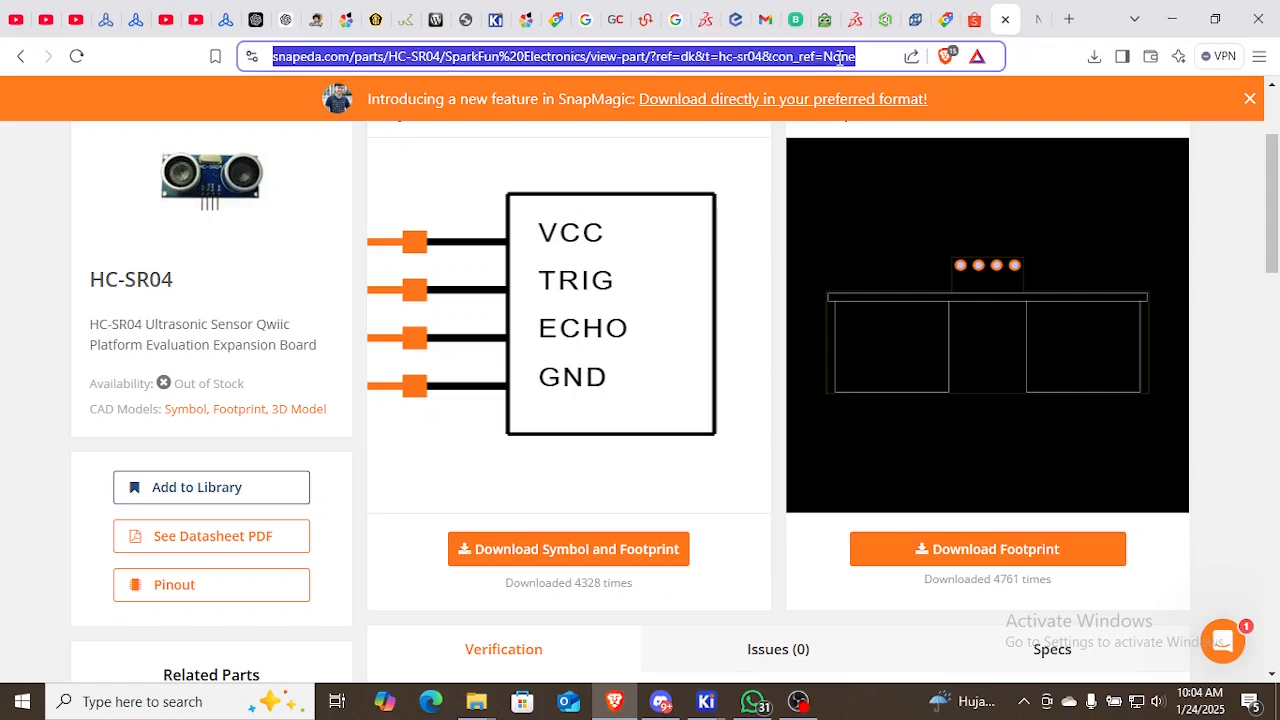
type("s")
key("Down")
key("Down")
key("Down")
key("Down")
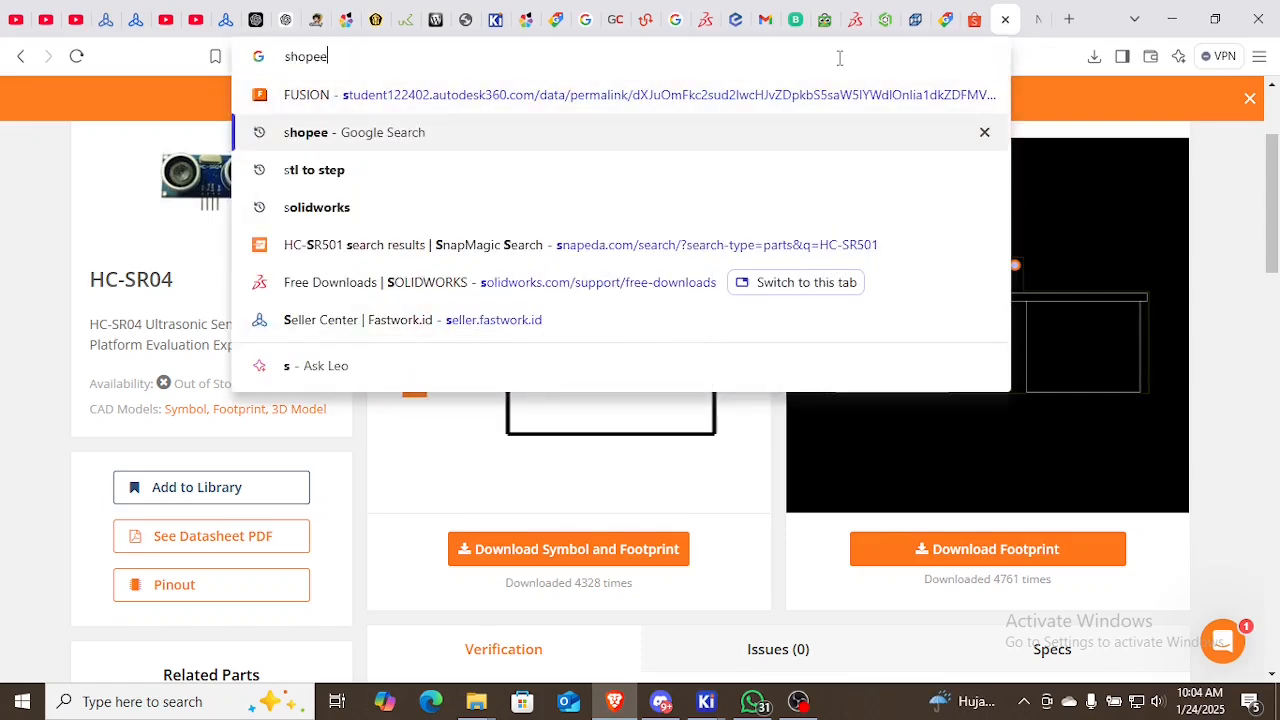
key("Return")
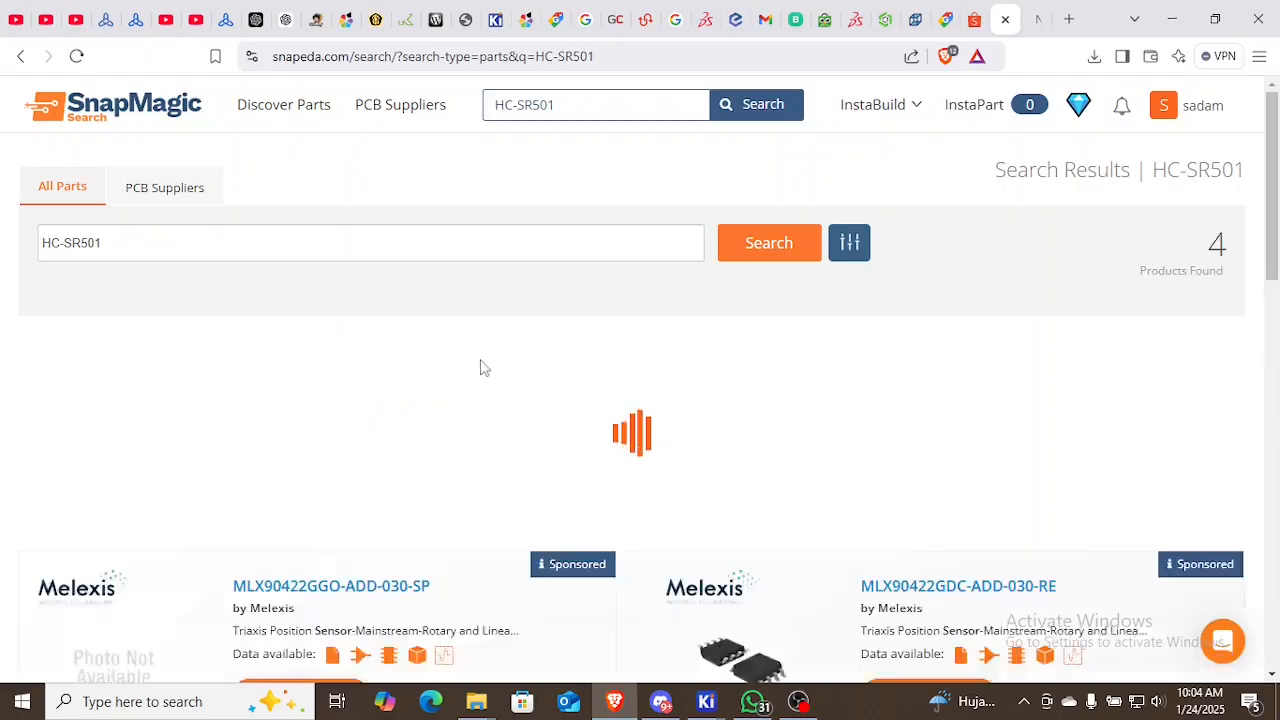
scroll(283, 398, "down", 2)
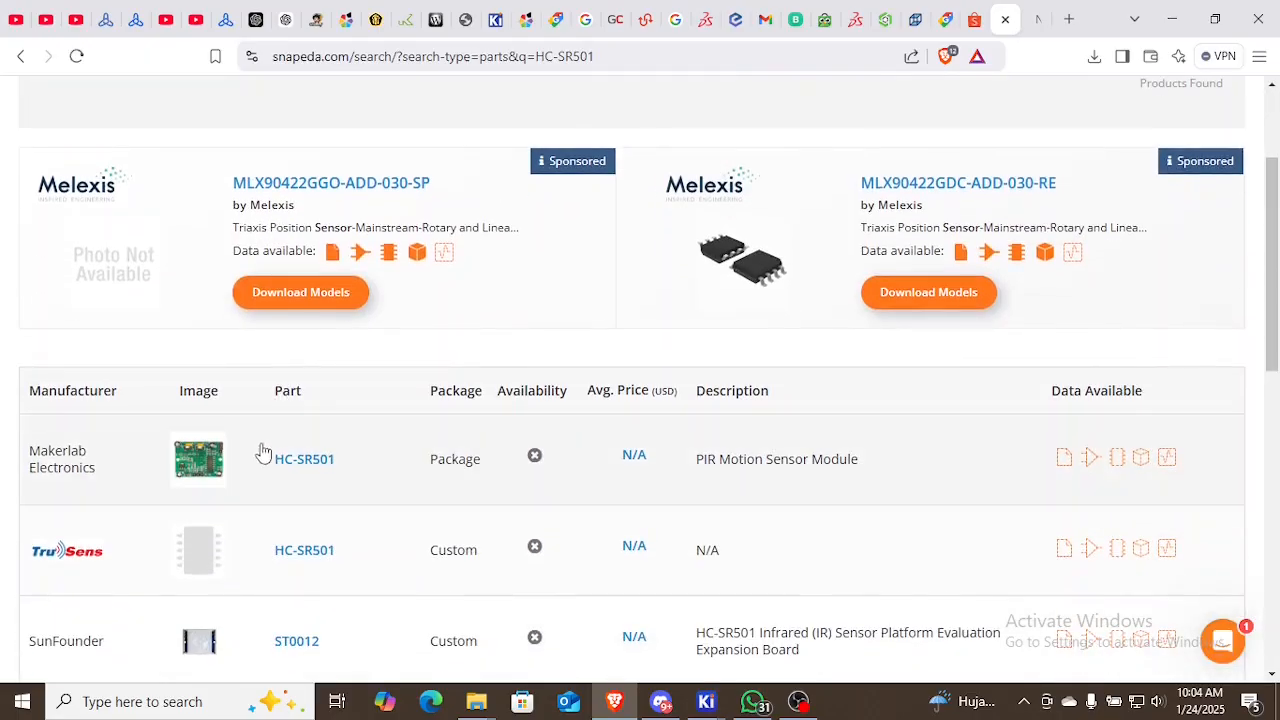
left_click(296, 462)
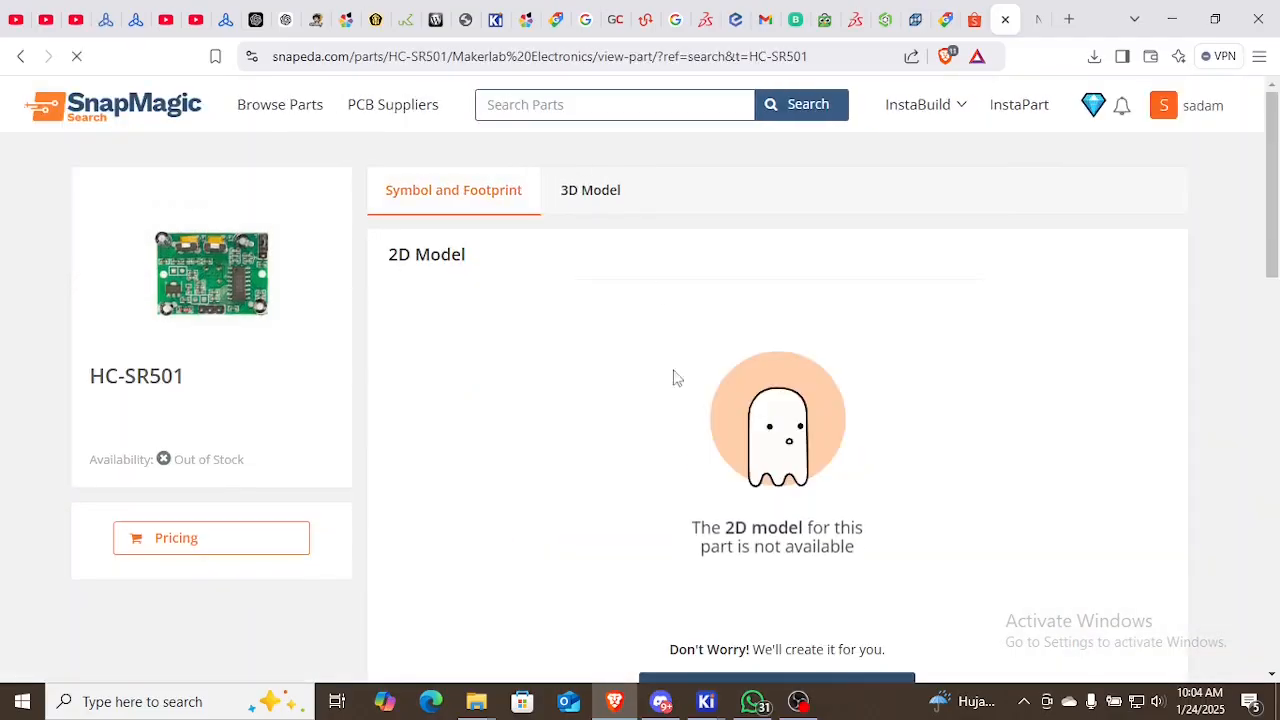
Check the symbol, footprint and 3D model availability on the Makerlab Electronics HC-SR501 part page
left_click(590, 191)
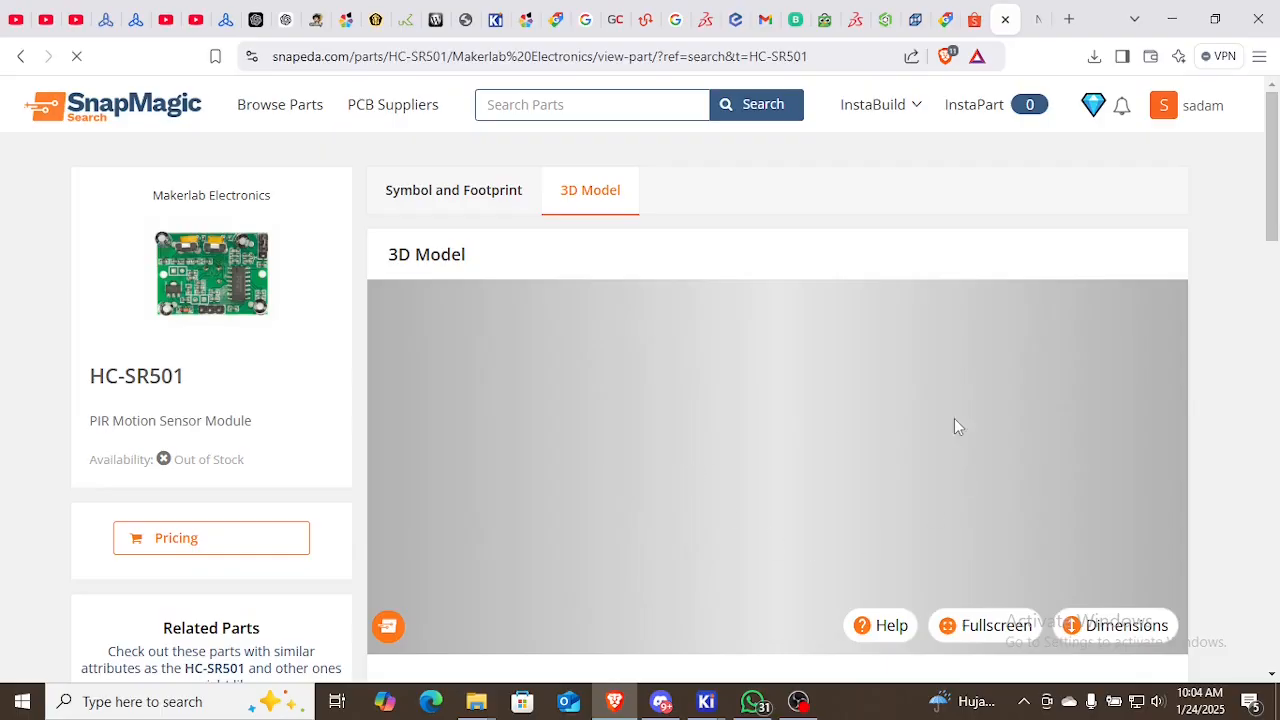
scroll(597, 274, "down", 1)
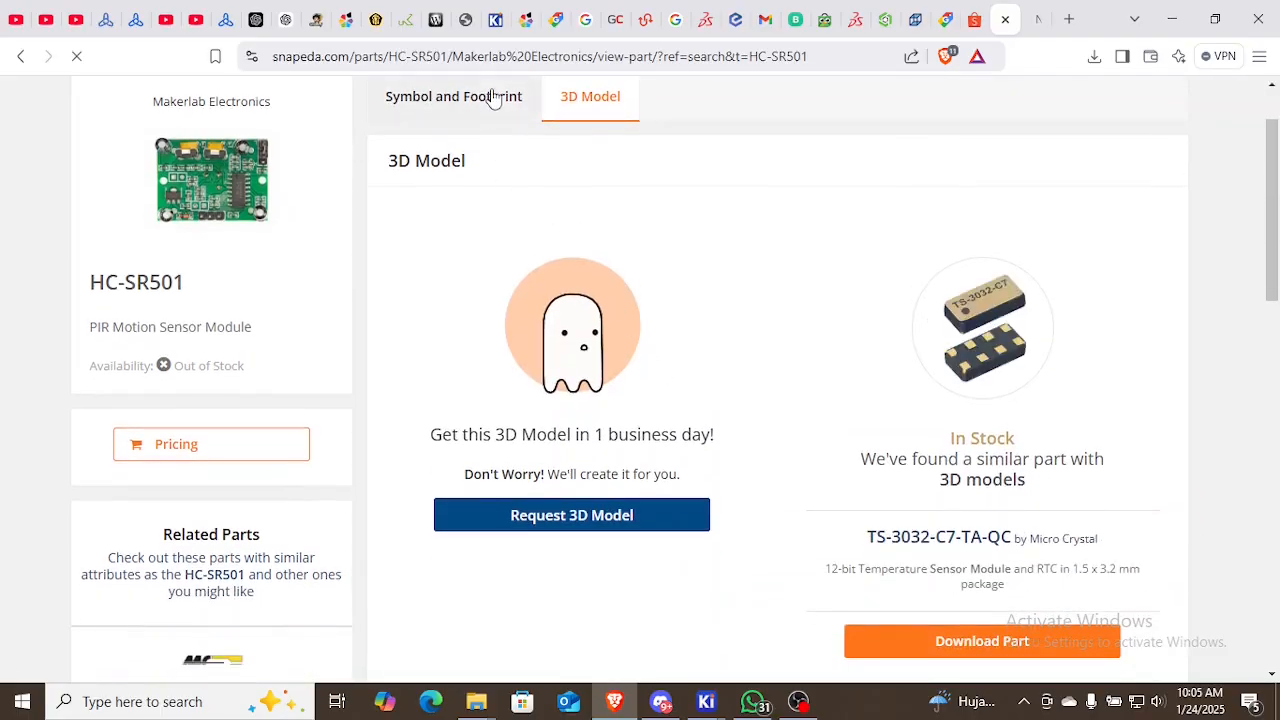
left_click(494, 97)
left_click(580, 99)
scroll(483, 460, "up", 2)
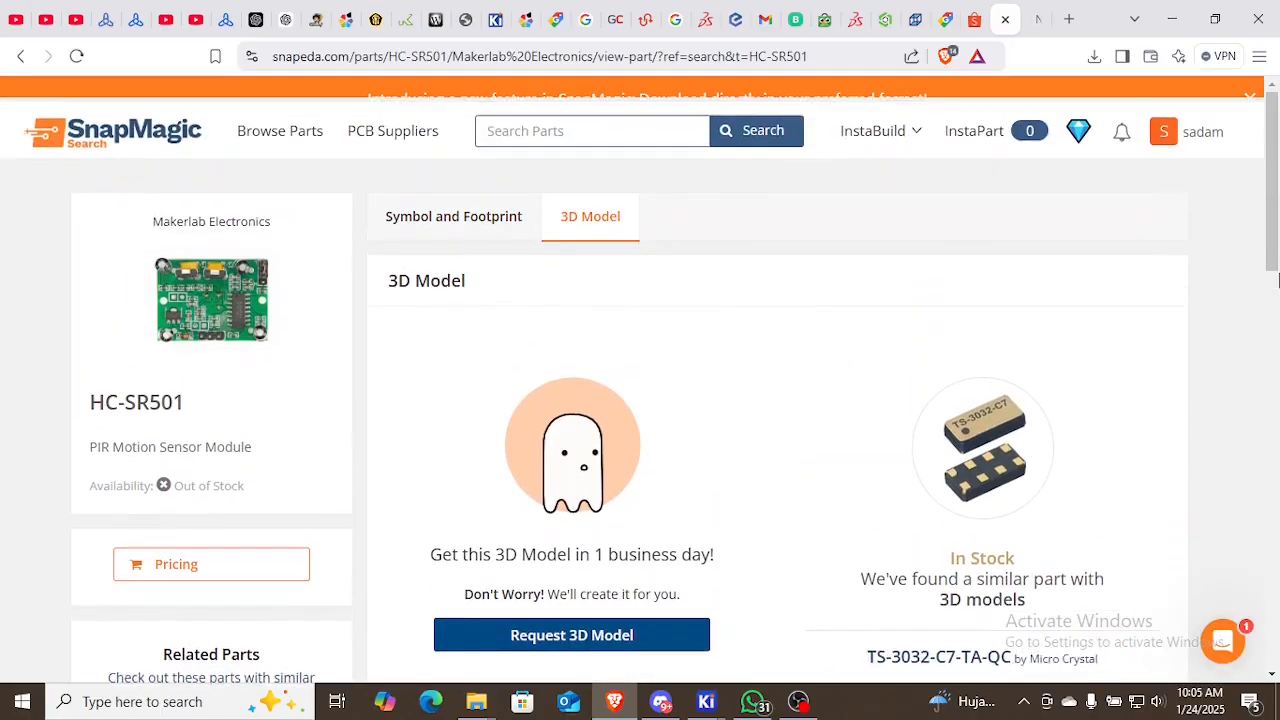
Copy the part name HC-SR501 from the page address, search the web for it in a new tab, and look through the results
left_click(396, 57)
left_click_drag(446, 47, 448, 50)
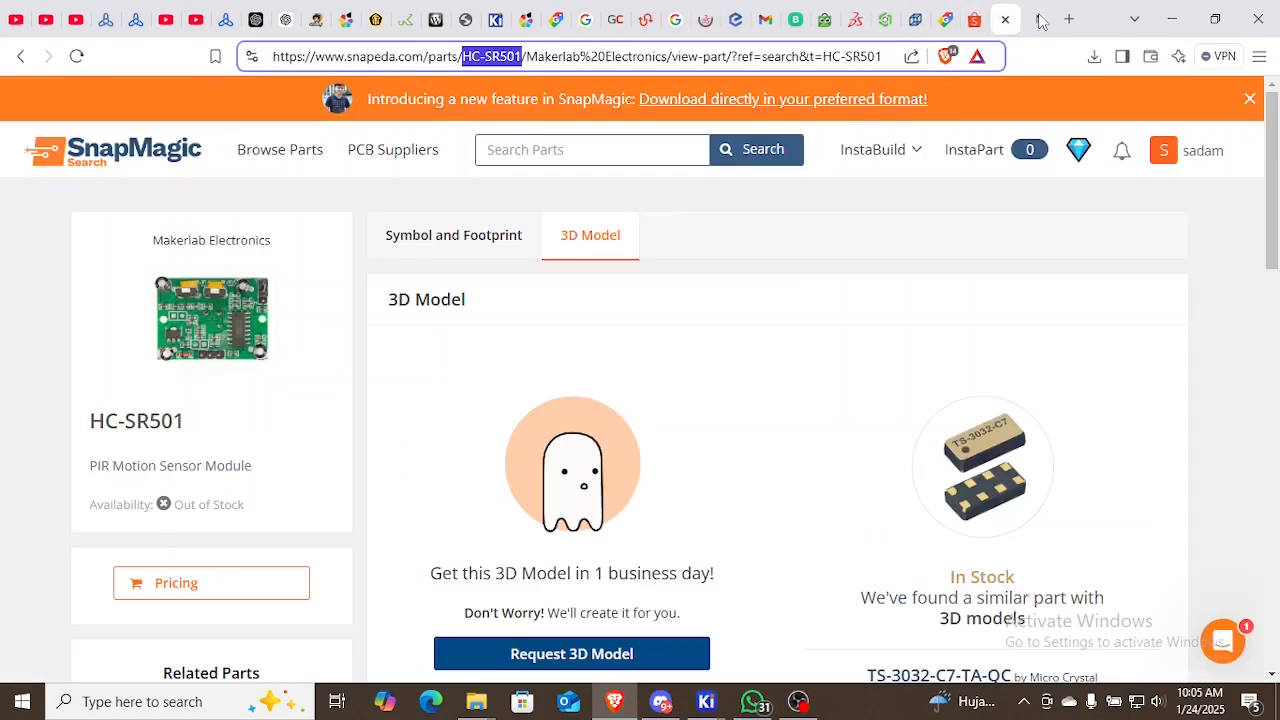
key("ctrl+t")
type("hcsr0")
left_click(794, 59)
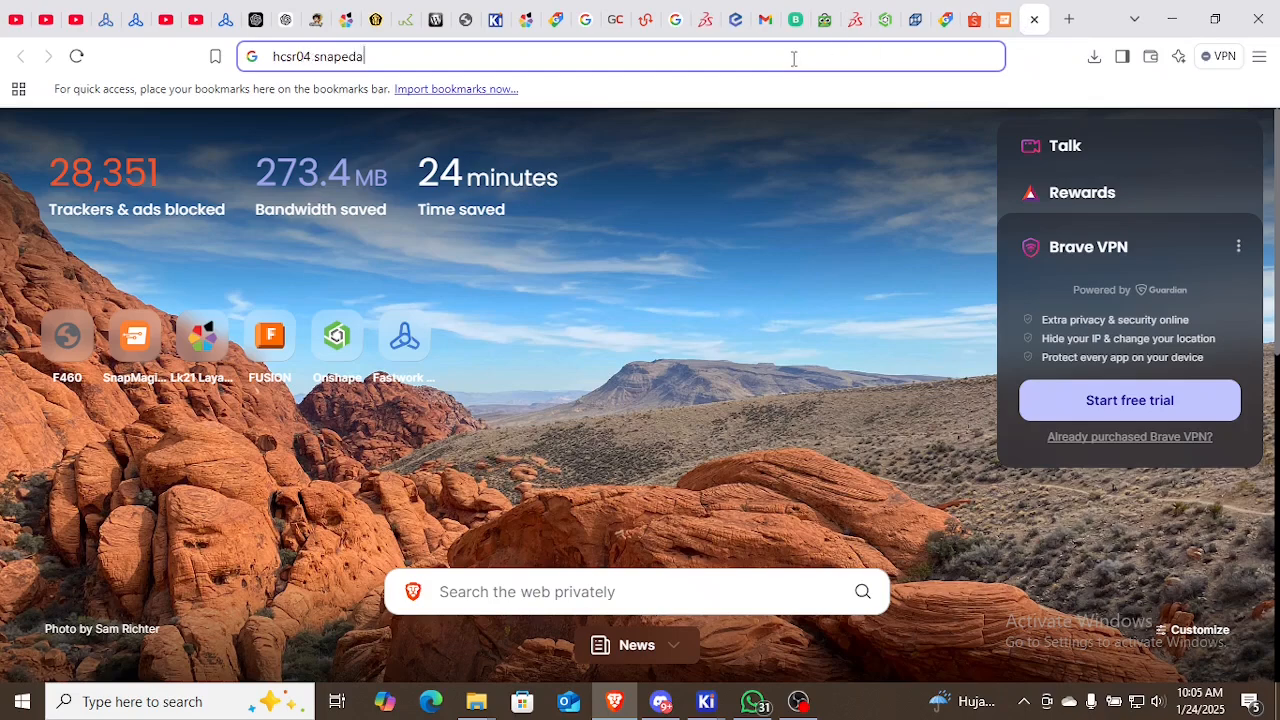
key("ctrl+a")
type("HC-SR501")
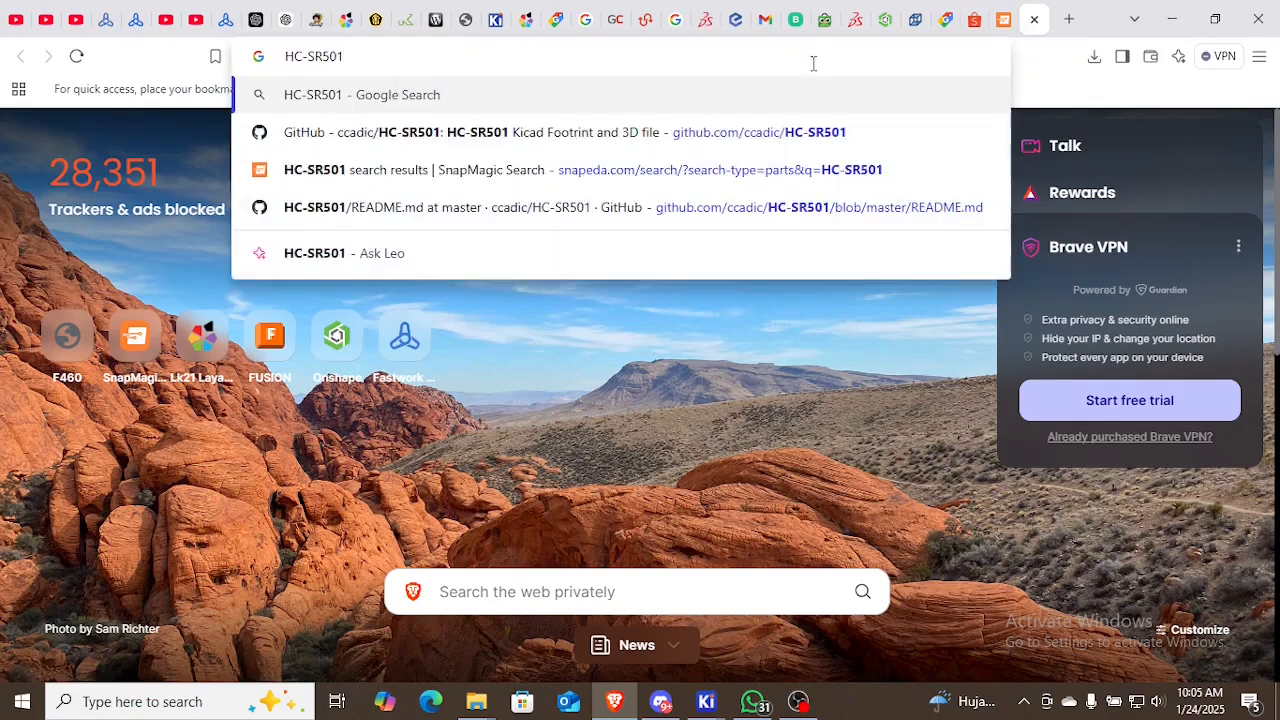
key("Return")
scroll(294, 403, "down", 5)
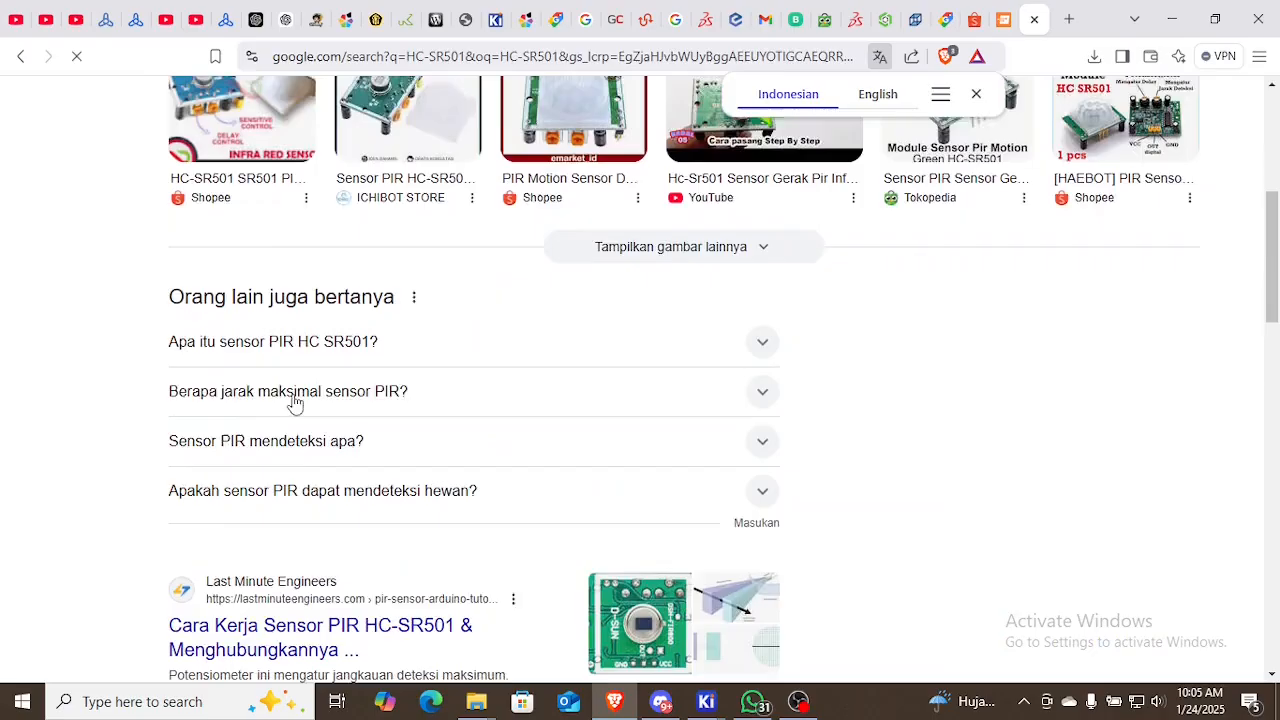
scroll(294, 403, "up", 5)
Refine the web search to "HC-SR501 3d library kicad" and open the ccadic HC-SR501 GitHub repository
left_click(344, 122)
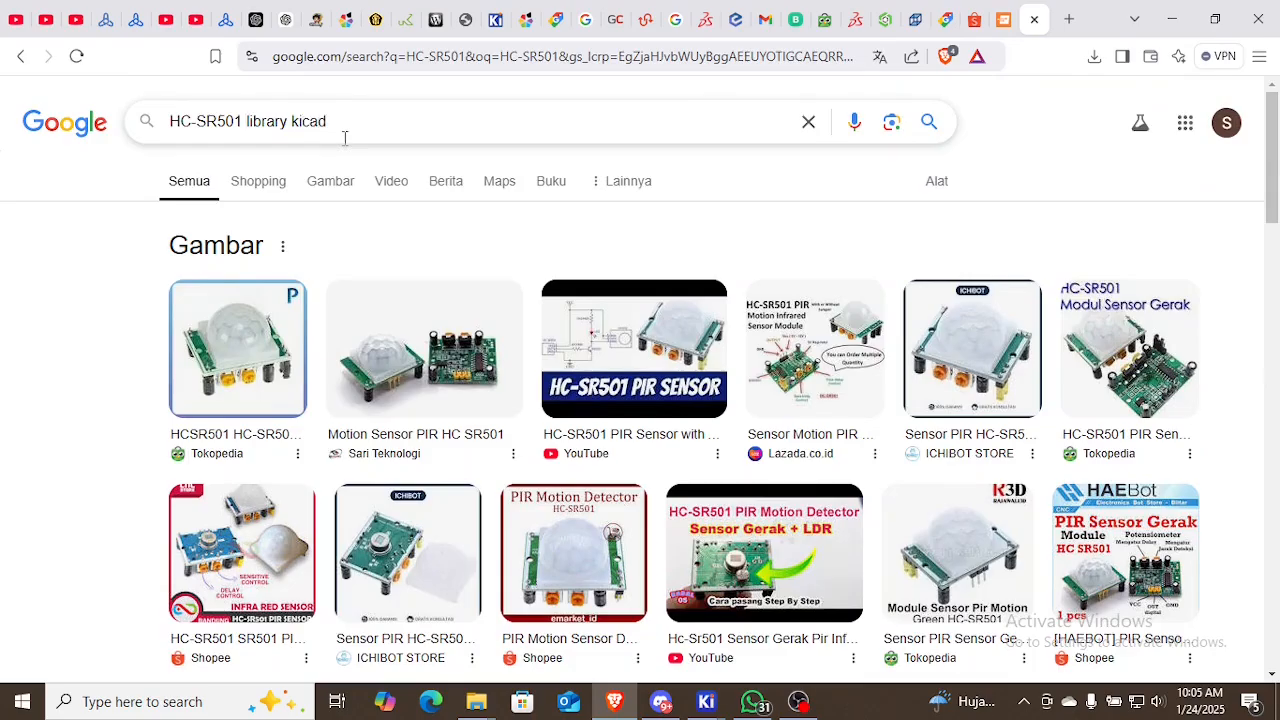
type("3d")
key("Return")
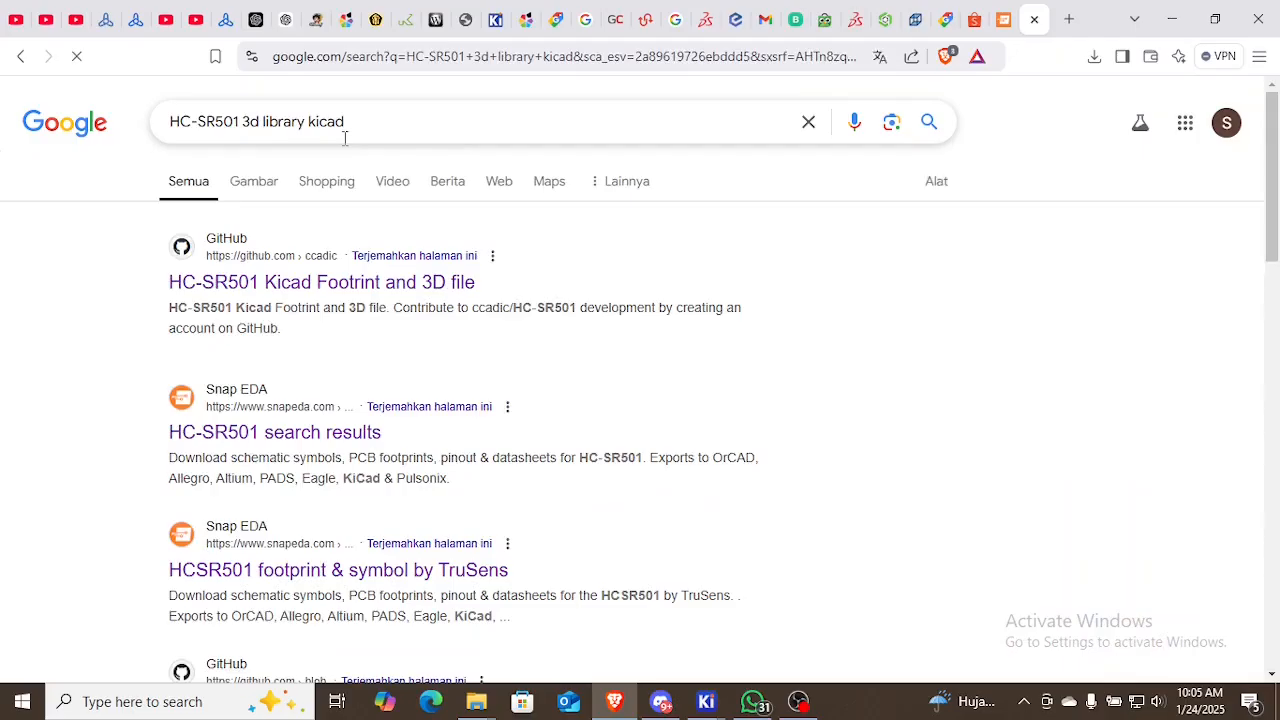
left_click(321, 282)
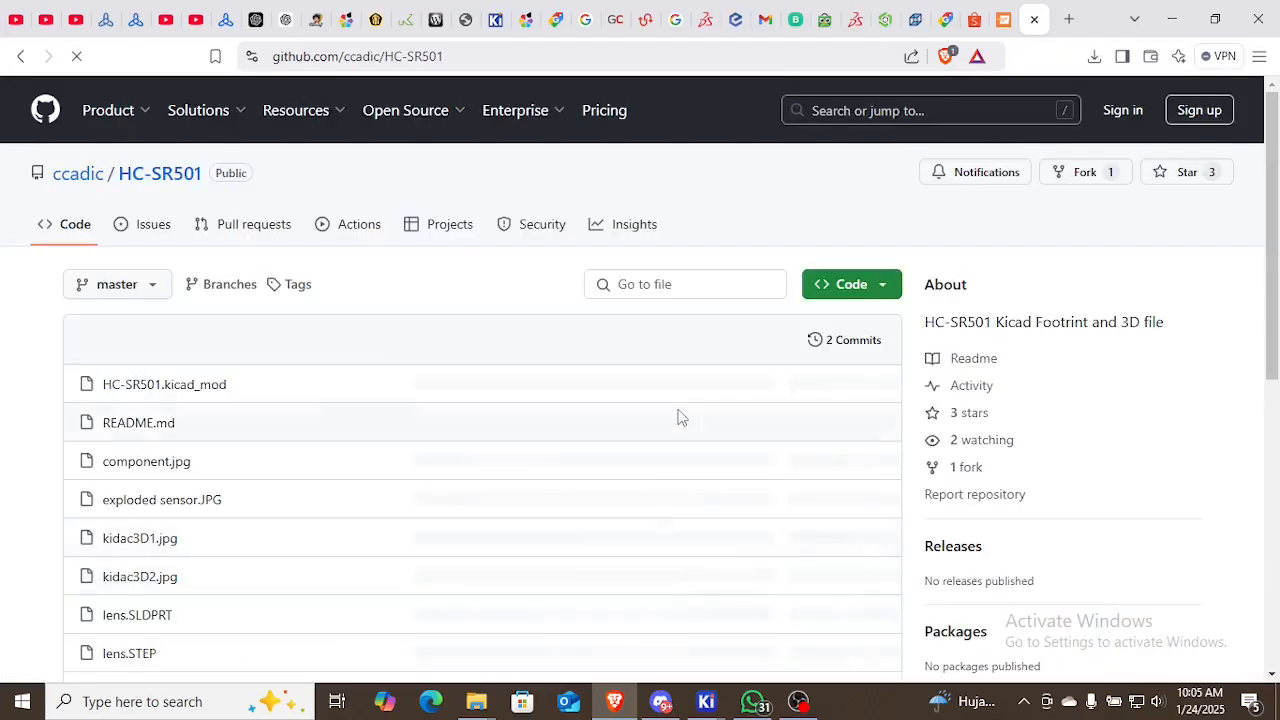
Look through the repository's file list for the KiCad footprint, STEP and WRL model files
scroll(680, 417, "down", 1)
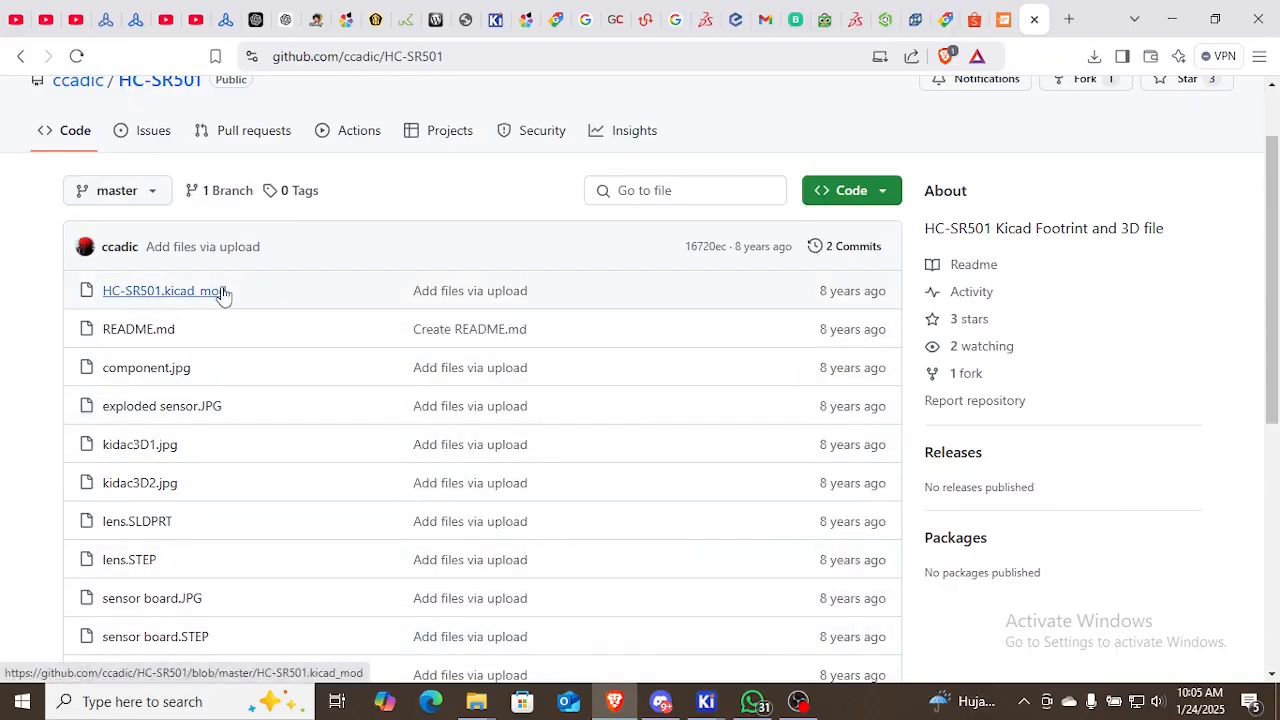
scroll(248, 427, "down", 1)
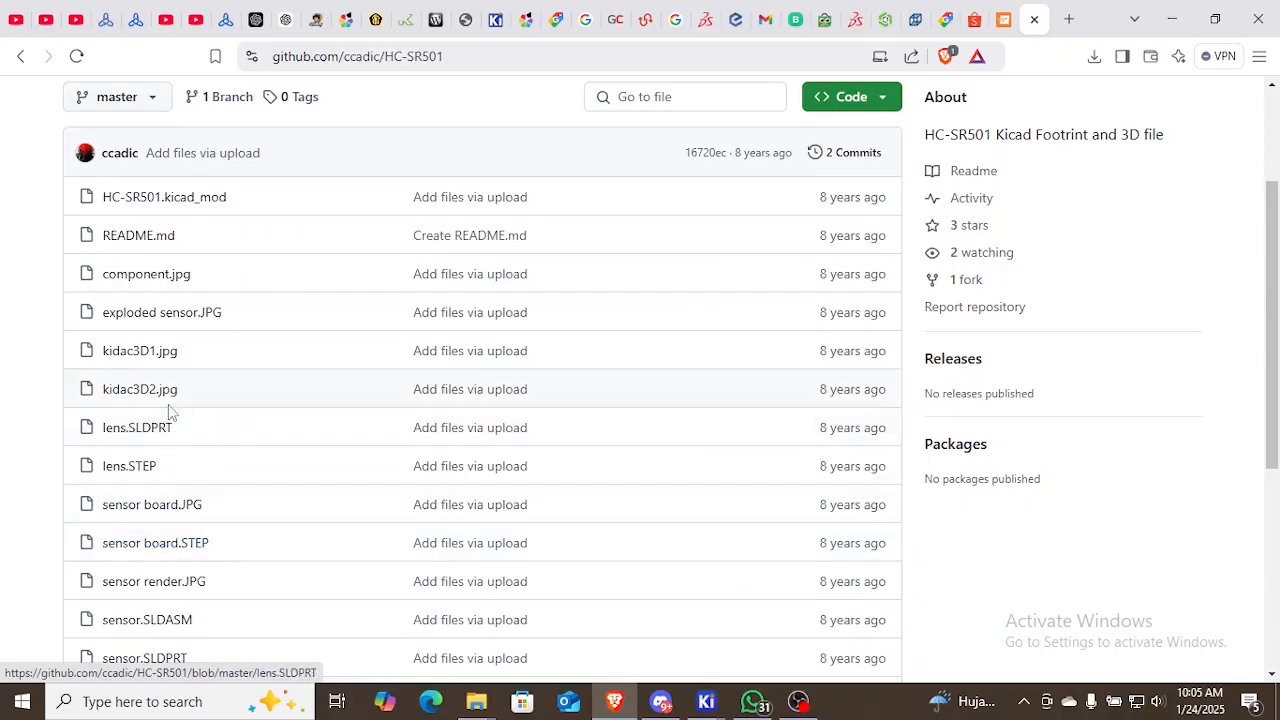
scroll(186, 390, "down", 1)
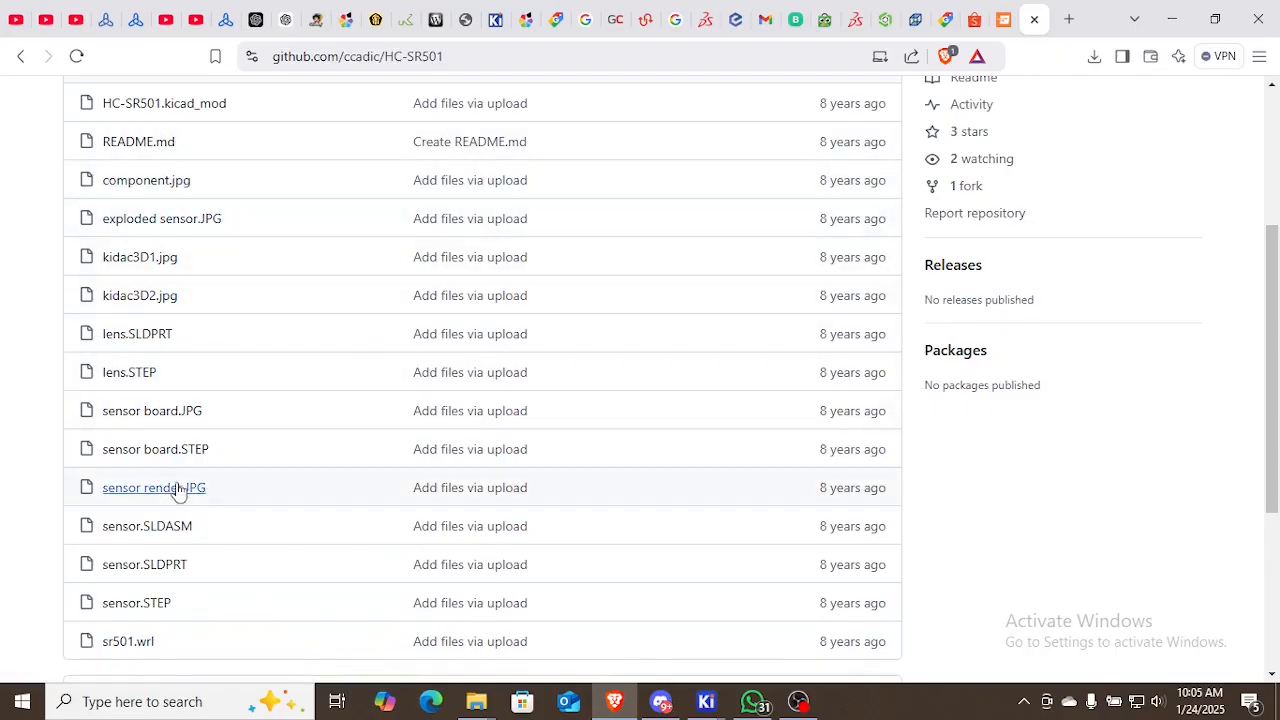
scroll(154, 589, "down", 2)
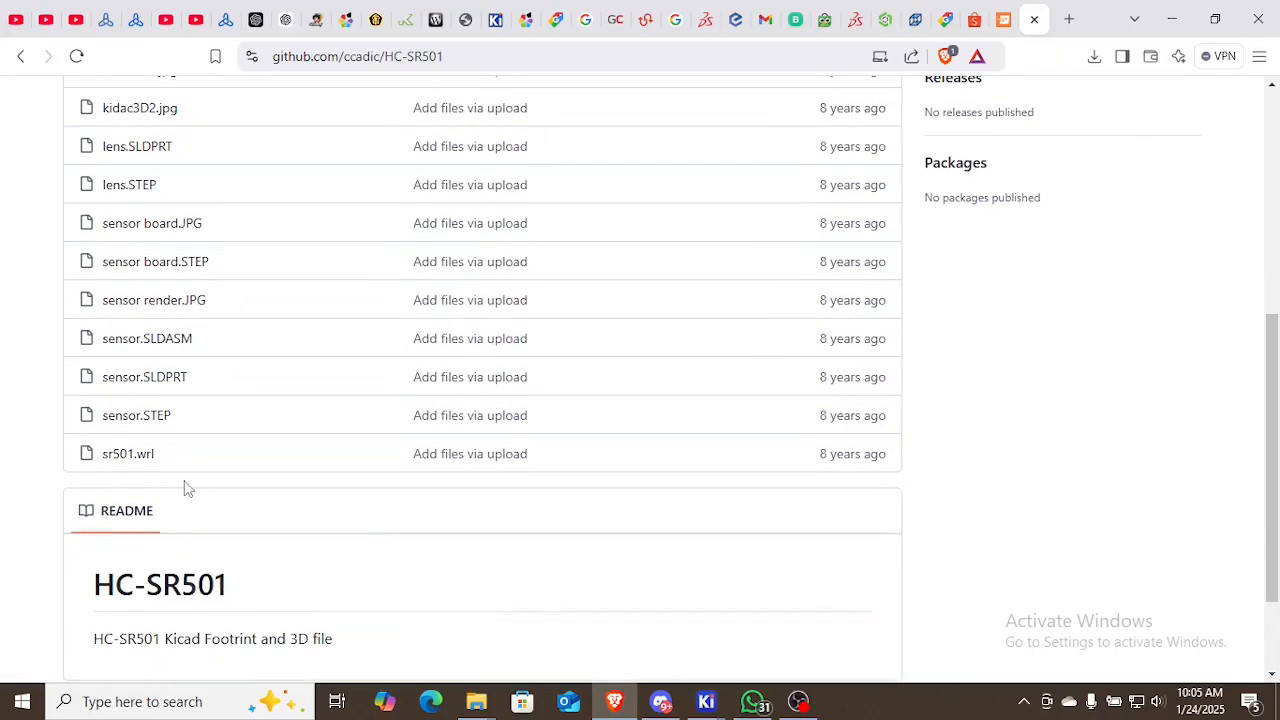
scroll(178, 430, "up", 1)
scroll(150, 262, "up", 1)
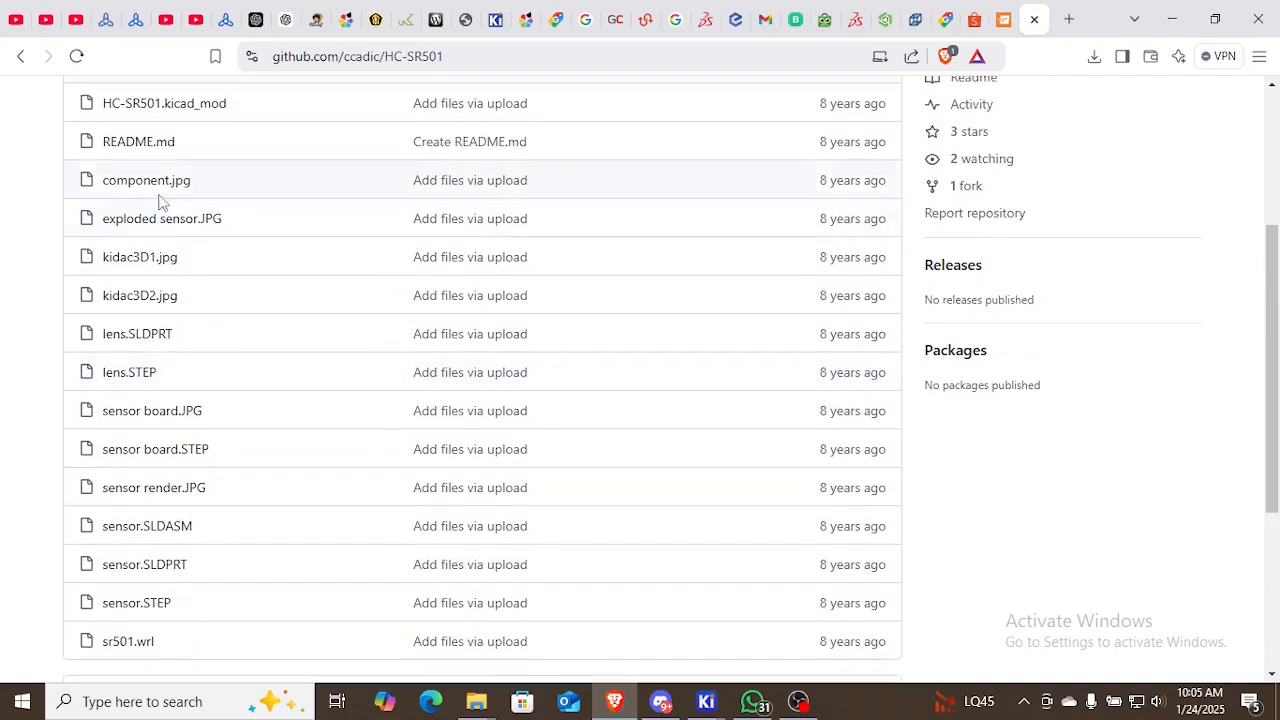
scroll(171, 209, "up", 1)
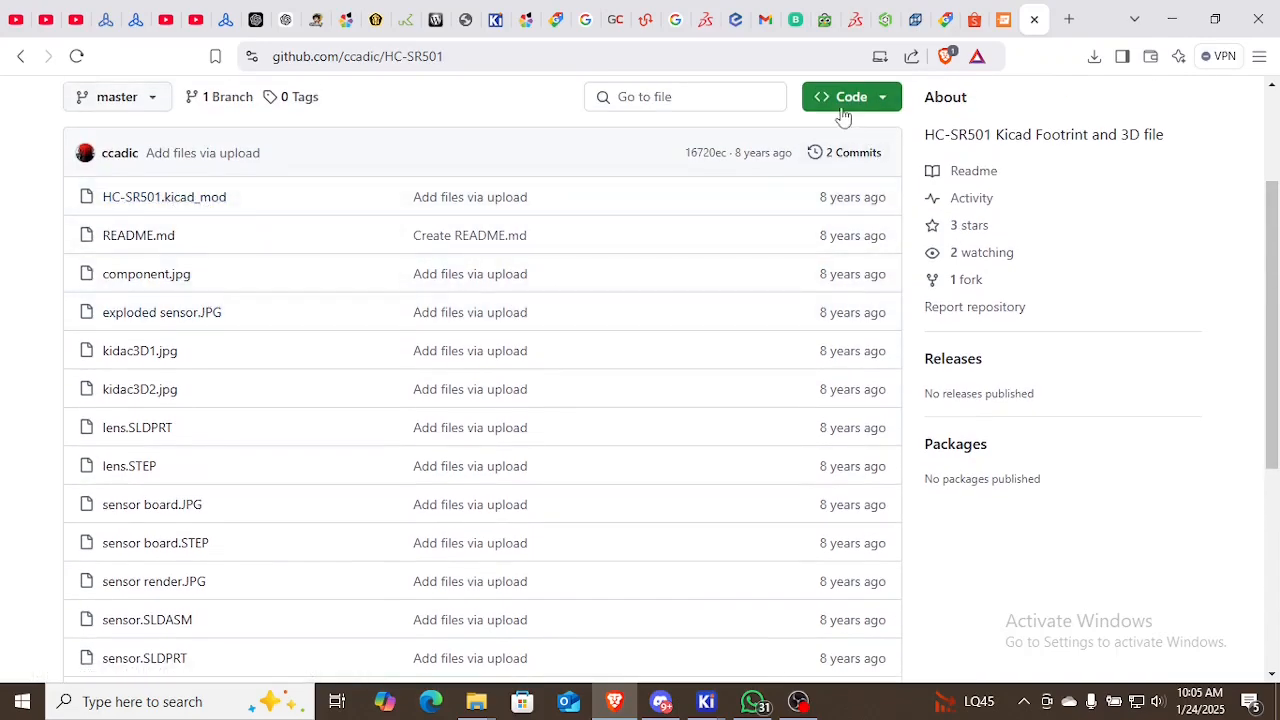
scroll(700, 230, "up", 1)
Download the repository as a ZIP archive and save it as HC-SR501-master in the tutorial kicad folder
left_click(845, 190)
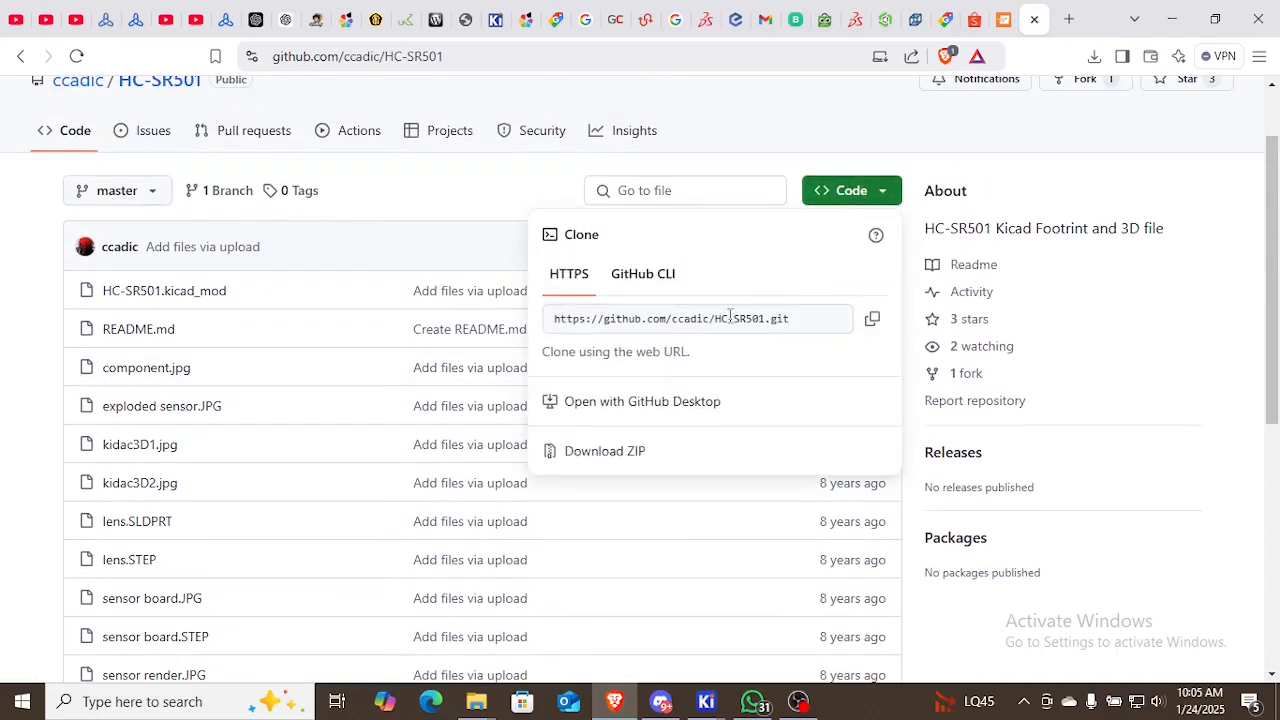
left_click(648, 463)
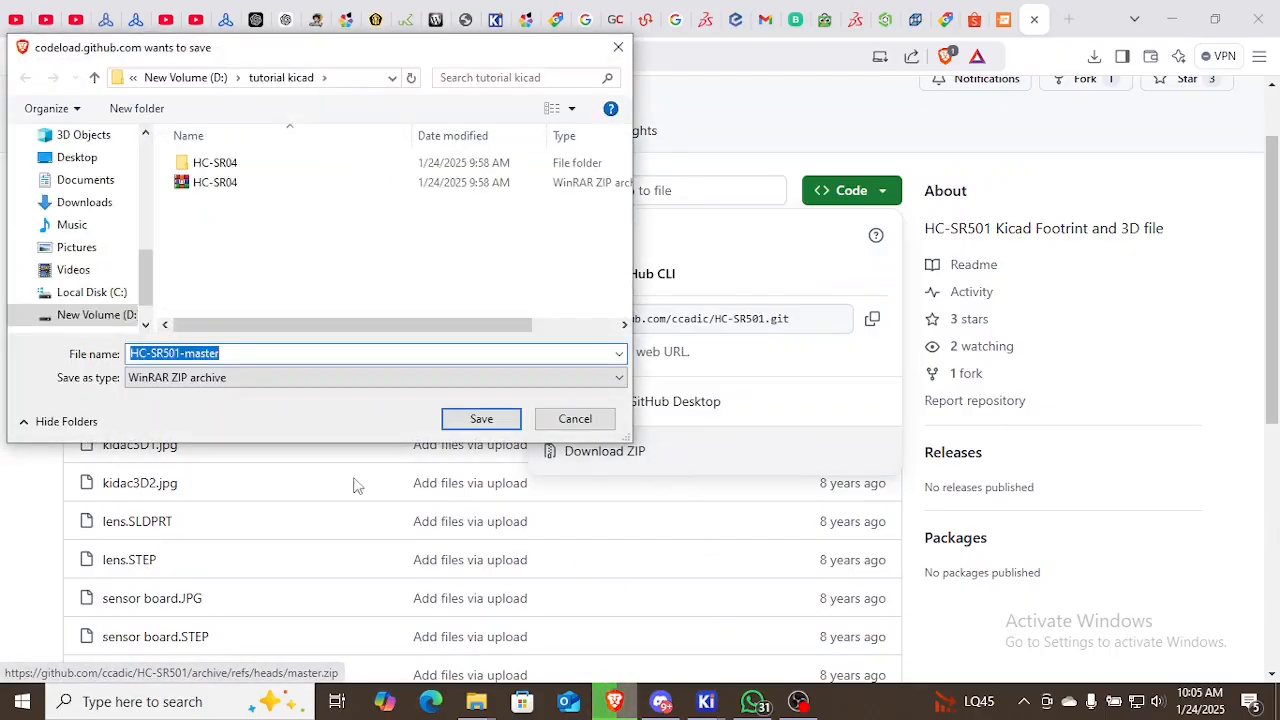
left_click(481, 418)
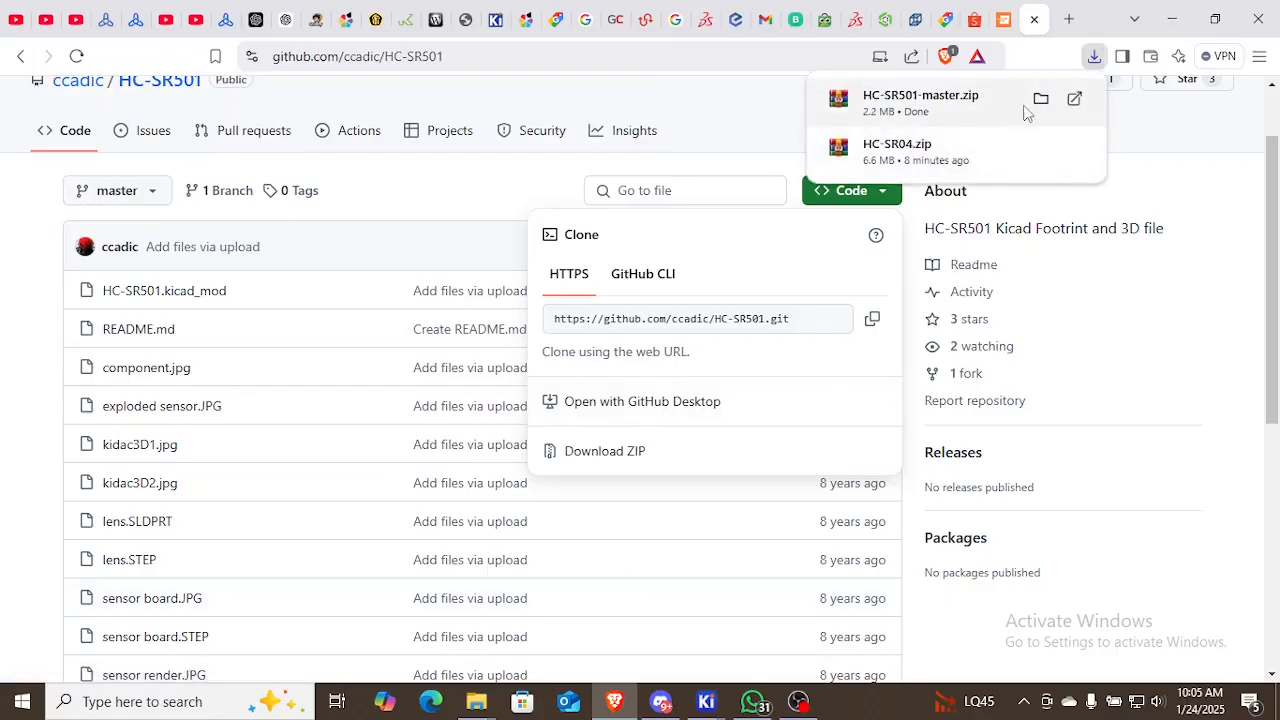
Show the downloaded HC-SR501-master archive in its folder, extract it to a folder of the same name, and open the inner HC-SR501-master folder
left_click(1041, 100)
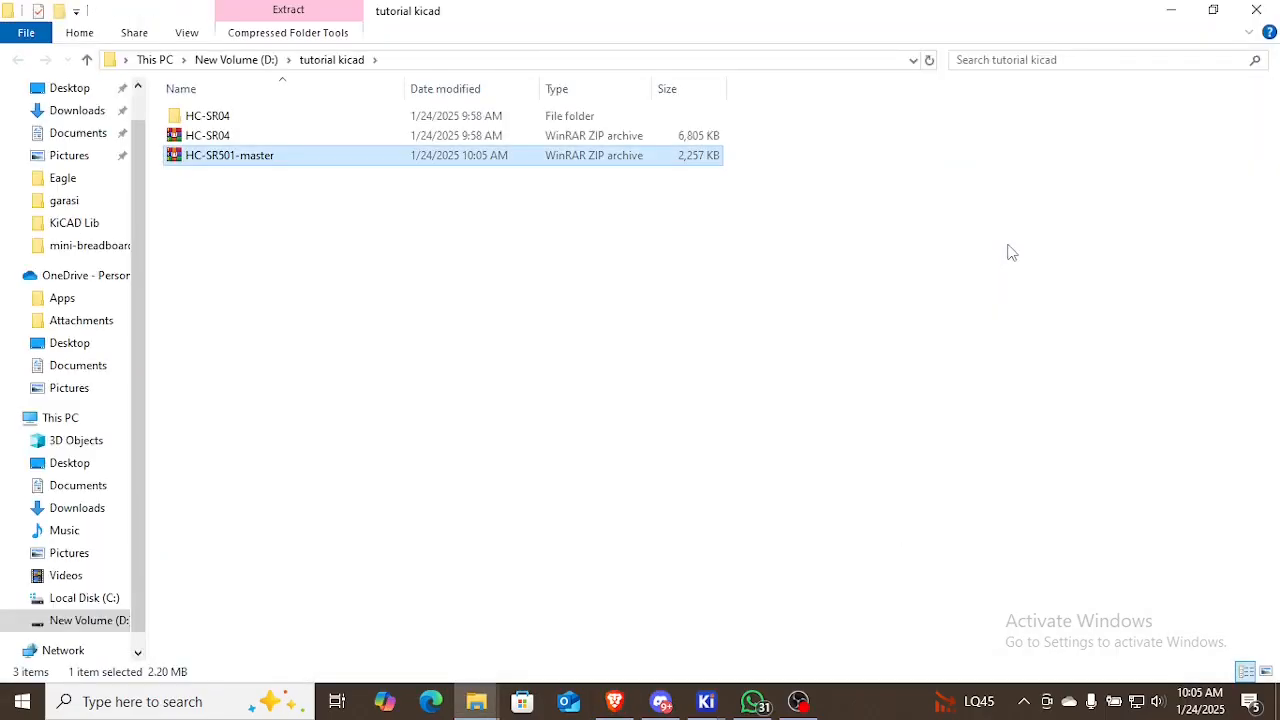
right_click(262, 162)
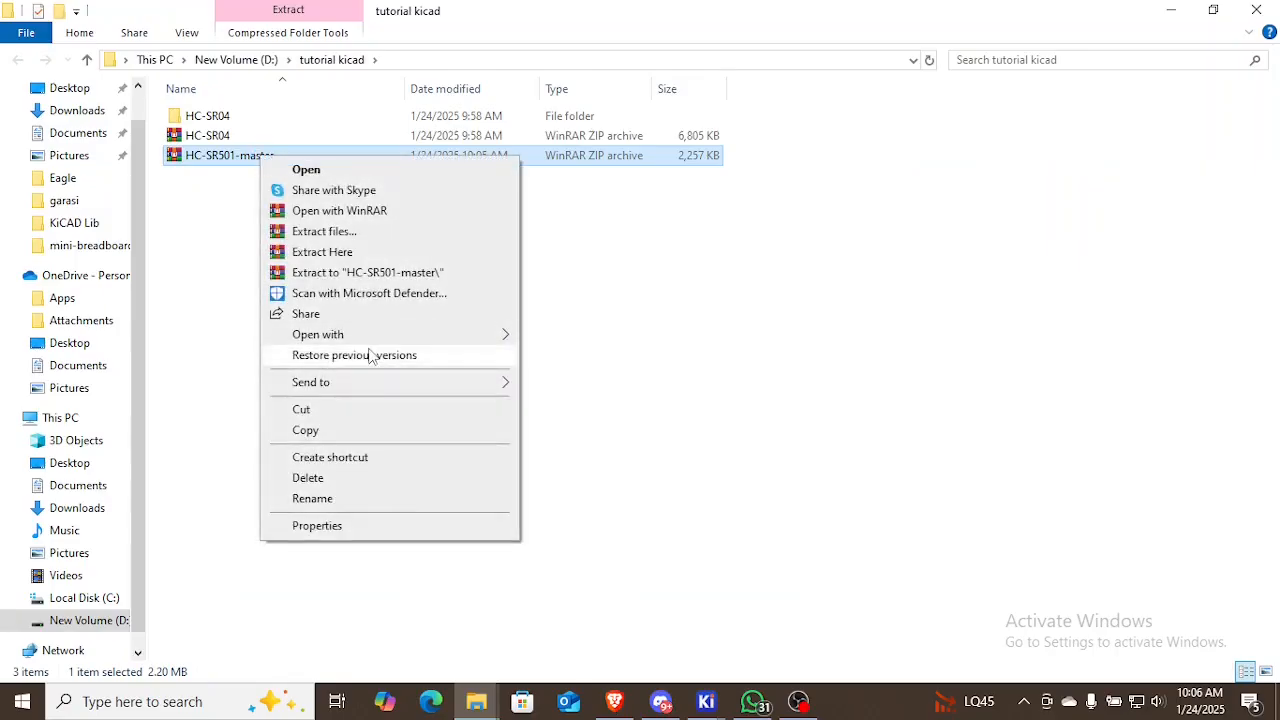
left_click(391, 273)
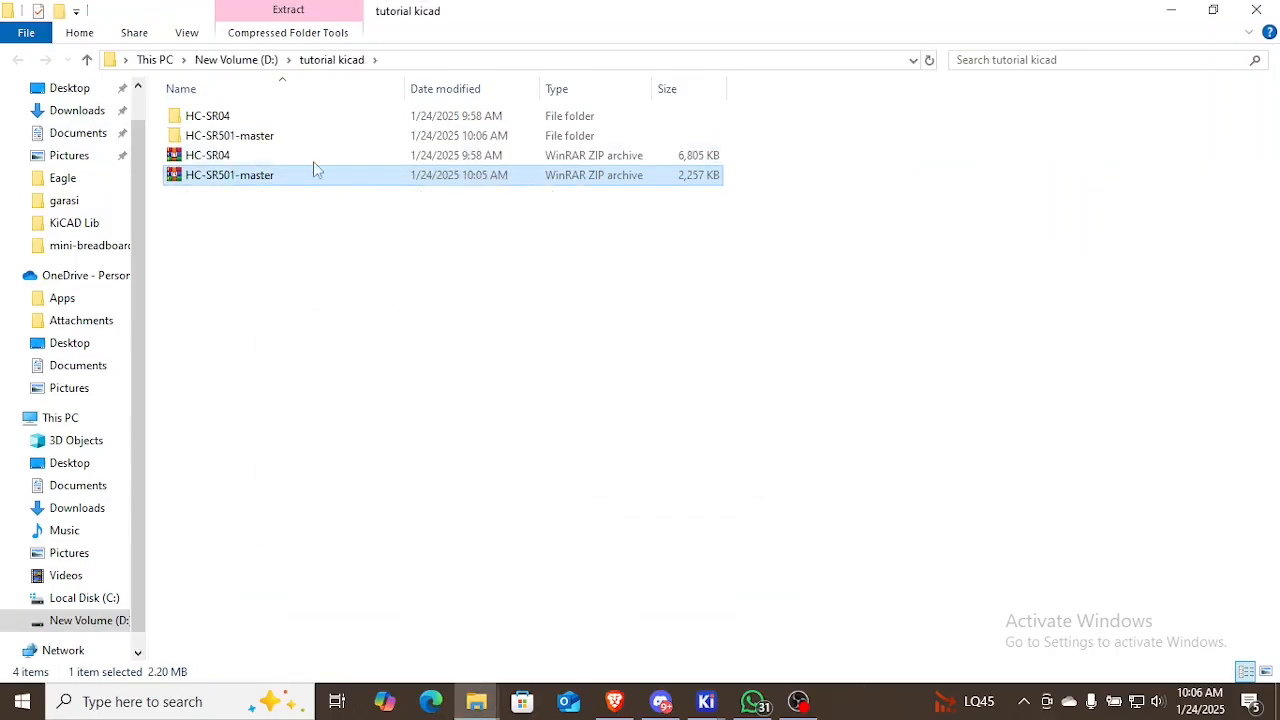
double_click(309, 135)
double_click(270, 119)
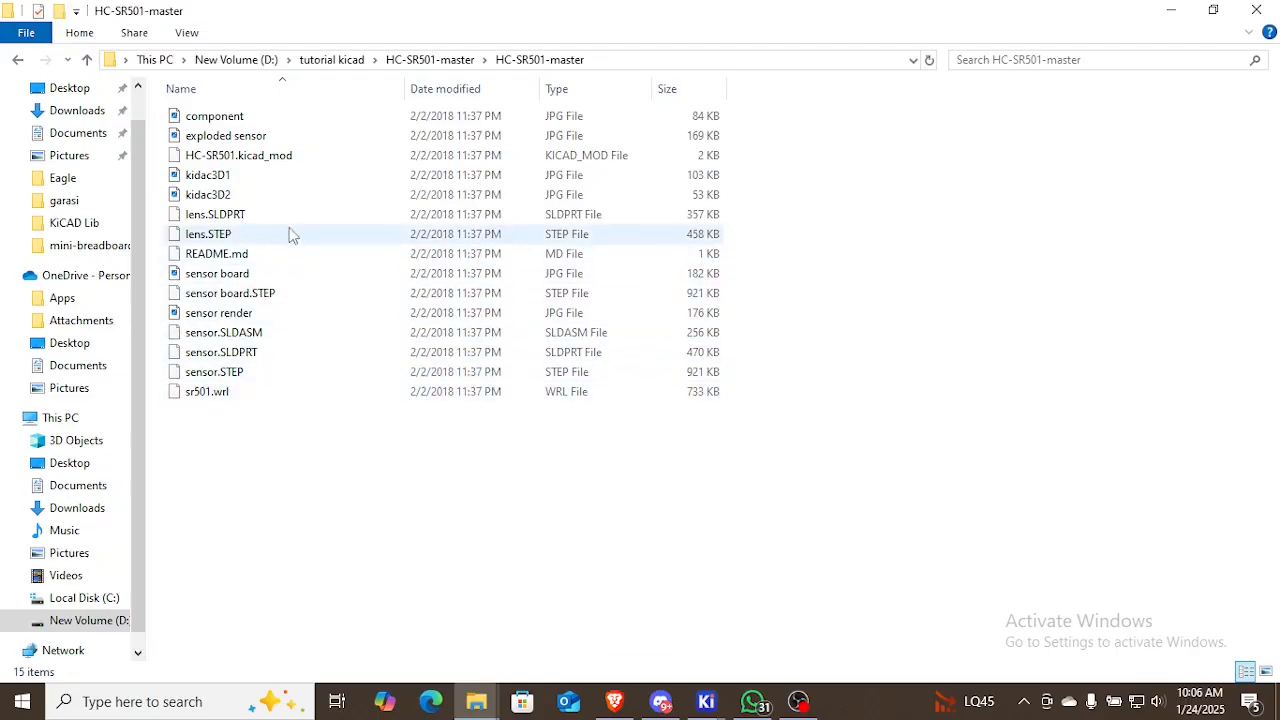
Switch to the KiCad PCB Editor and examine the J3 three-pin sensor footprint on the iot_trainer board
mouse_move(612, 712)
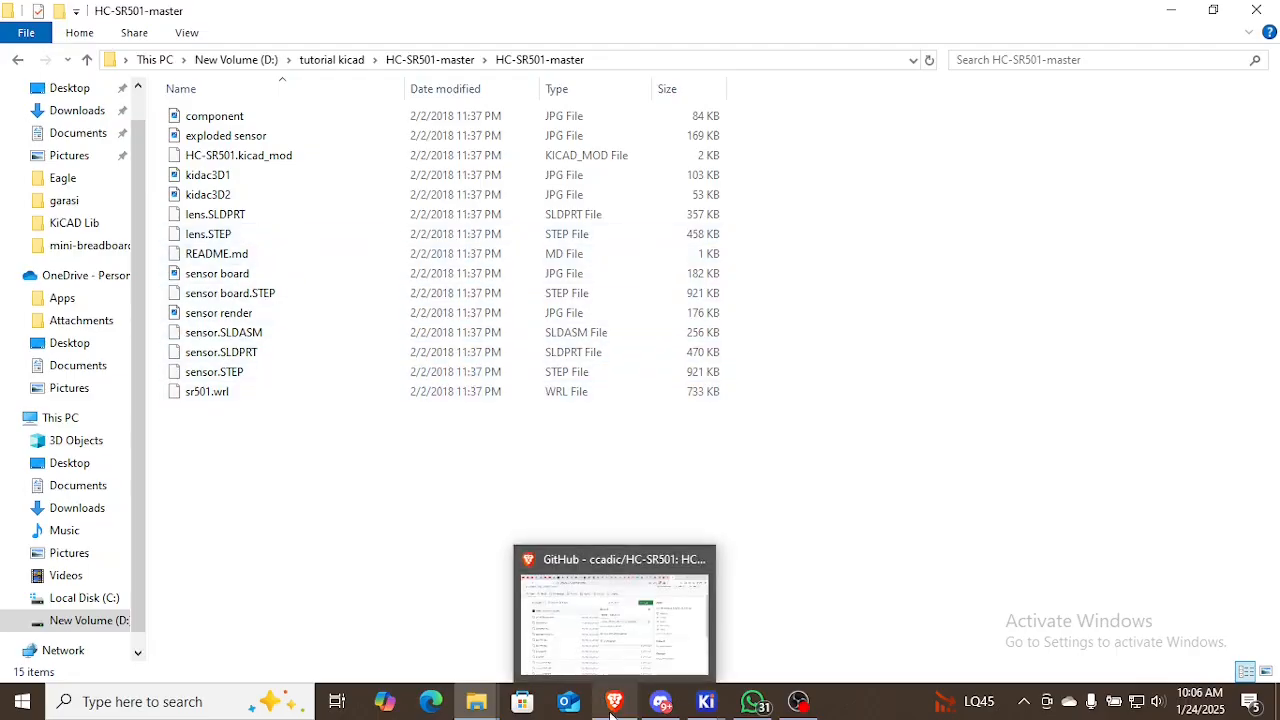
mouse_move(706, 703)
left_click(812, 612)
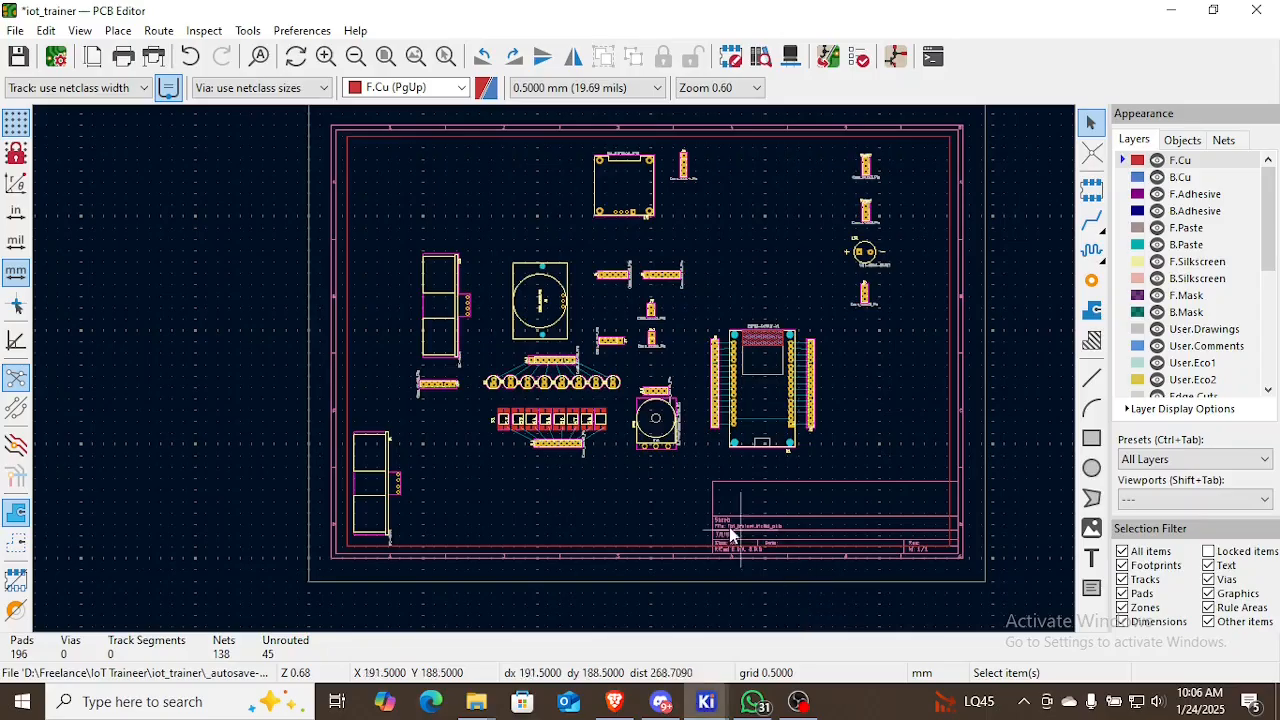
scroll(610, 476, "up", 3)
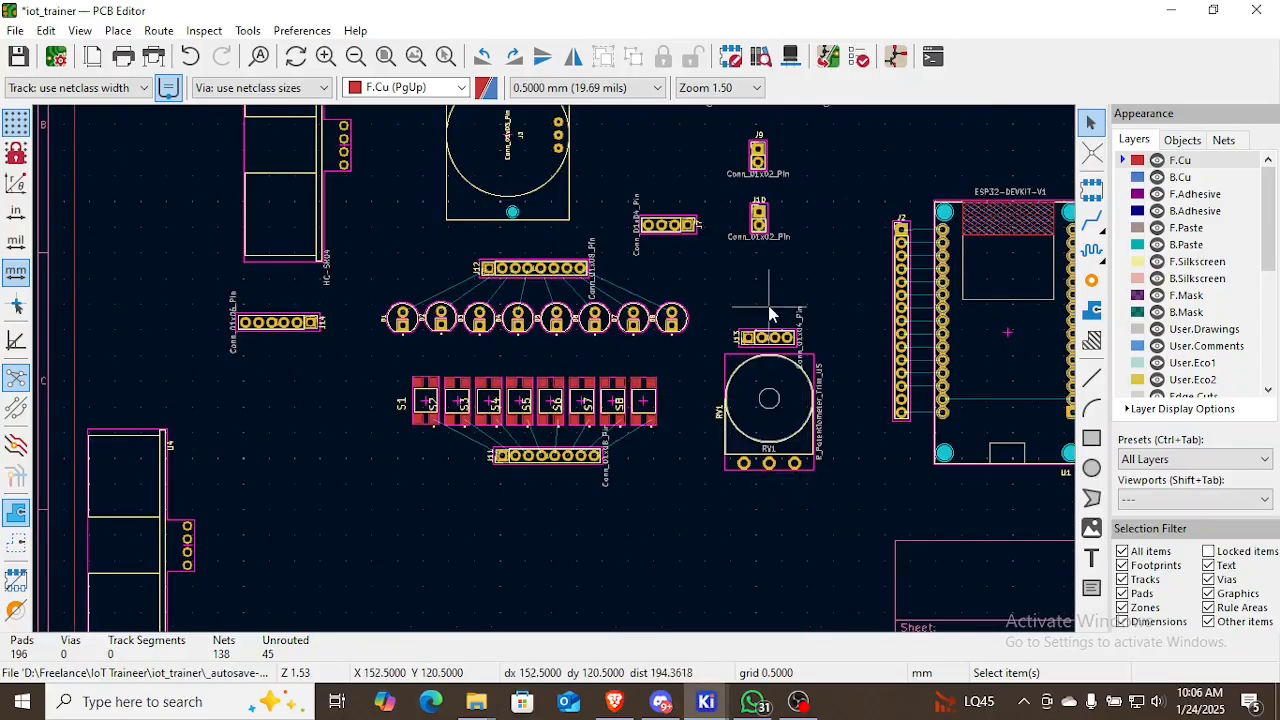
scroll(737, 380, "up", 4)
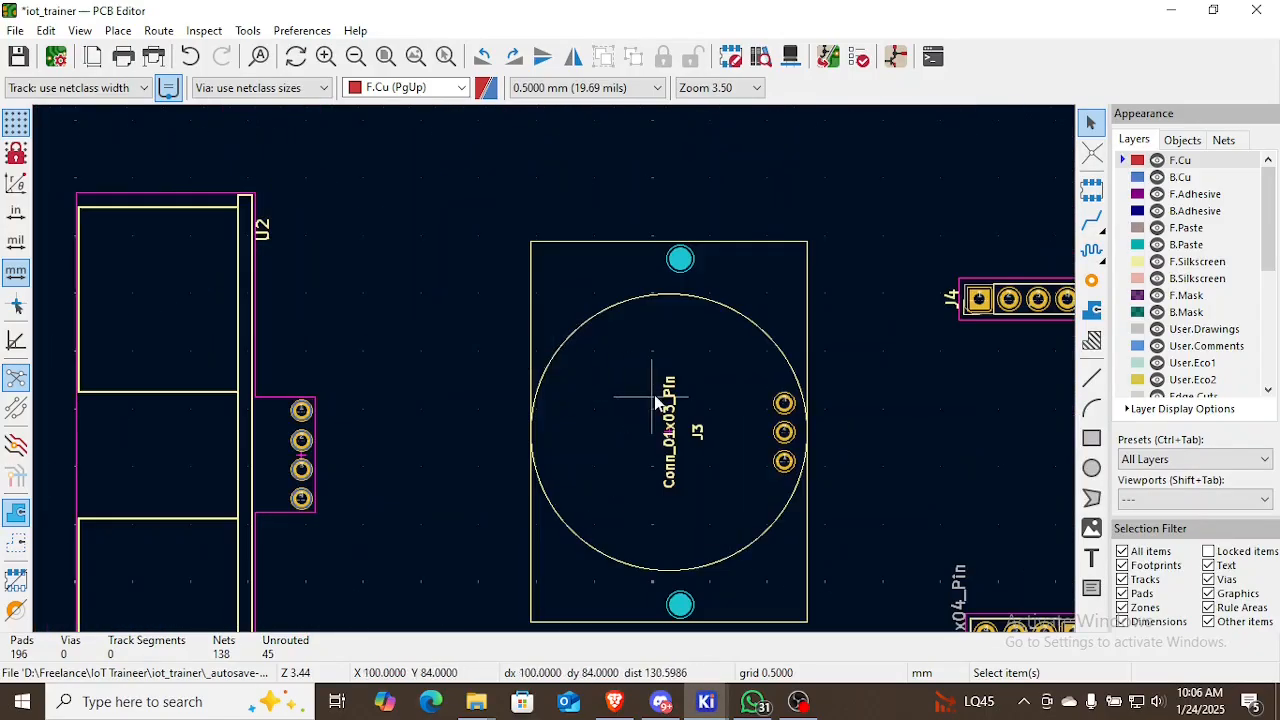
scroll(714, 440, "down", 2)
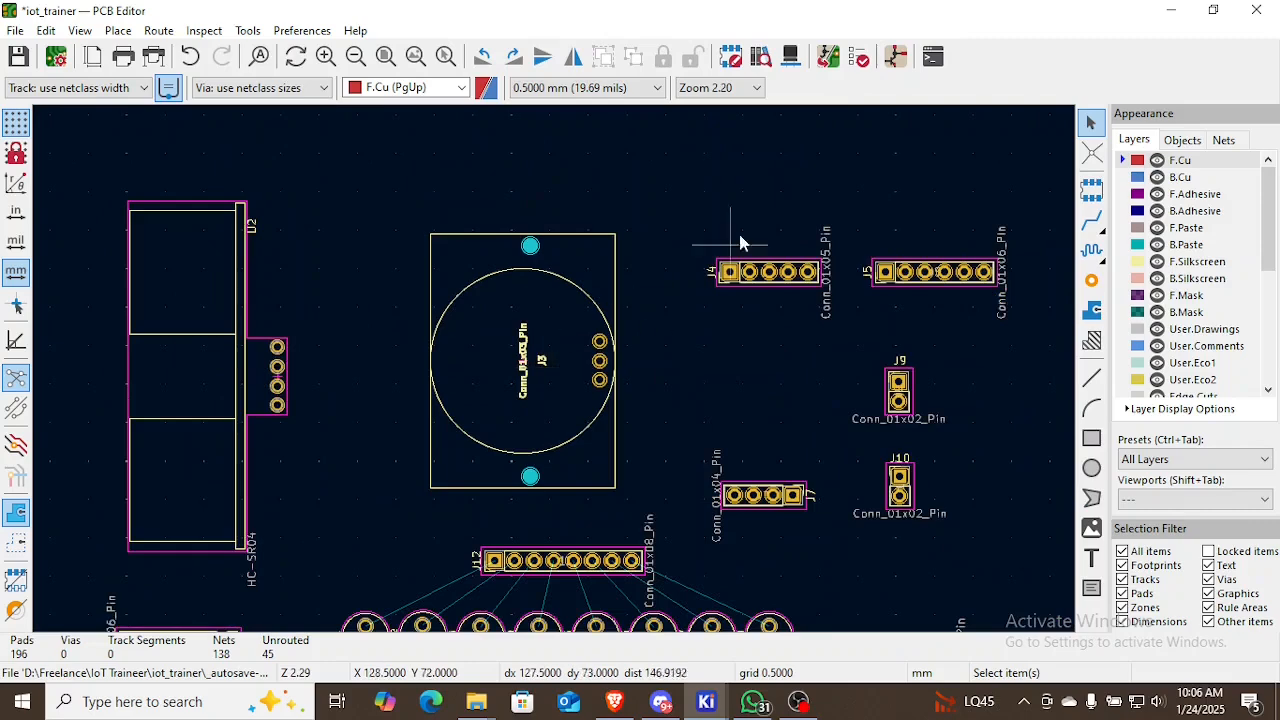
Switch to the iot_trainer schematic and open the symbol chooser for placing a new symbol
left_click(896, 55)
scroll(806, 366, "down", 3)
left_click(843, 465)
middle_click_drag(843, 465, 745, 432)
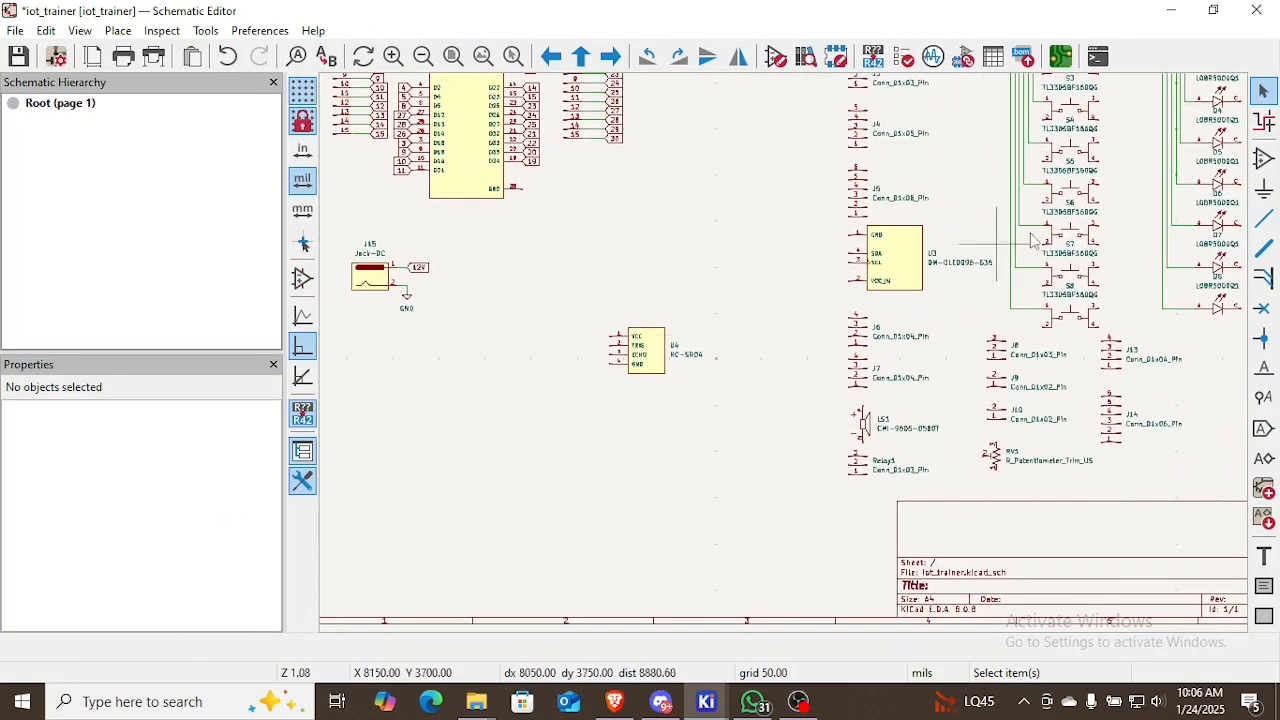
left_click(1266, 160)
left_click(903, 246)
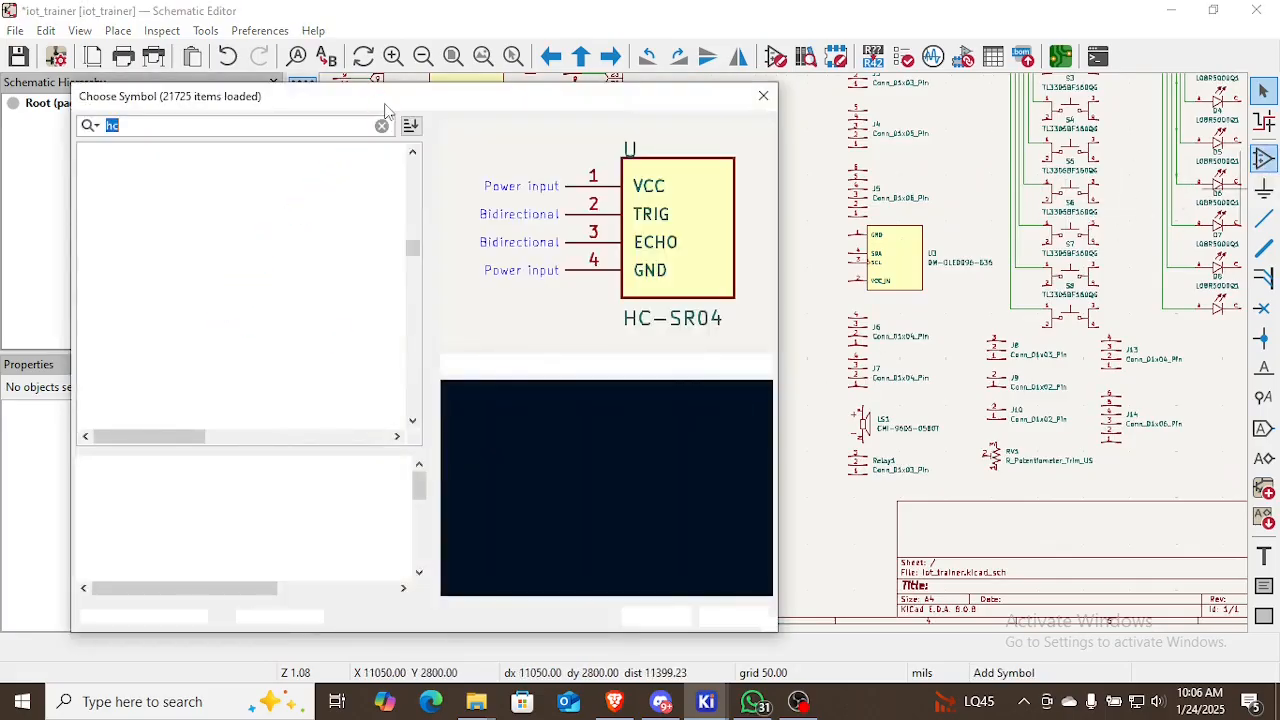
left_click_drag(410, 95, 422, 42)
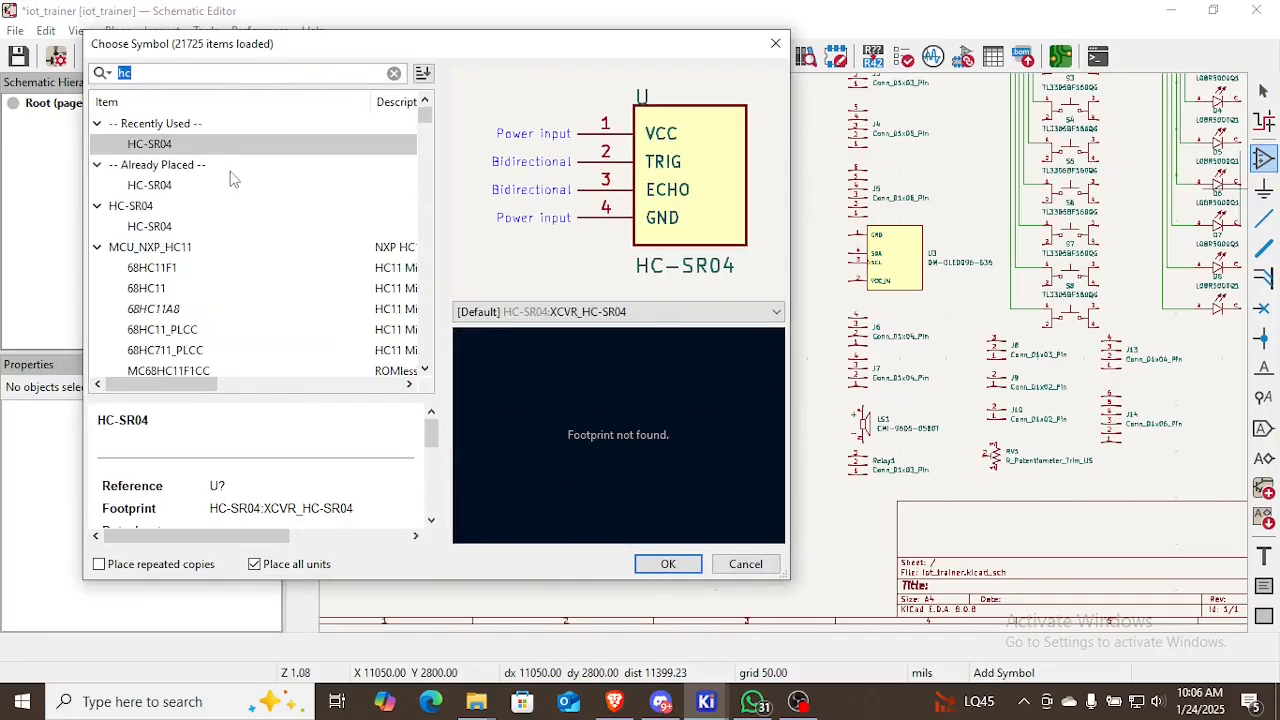
Clear the symbol filter, expand the Connector library and browse to the single-row Conn_01x pin connectors
key("BackSpace")
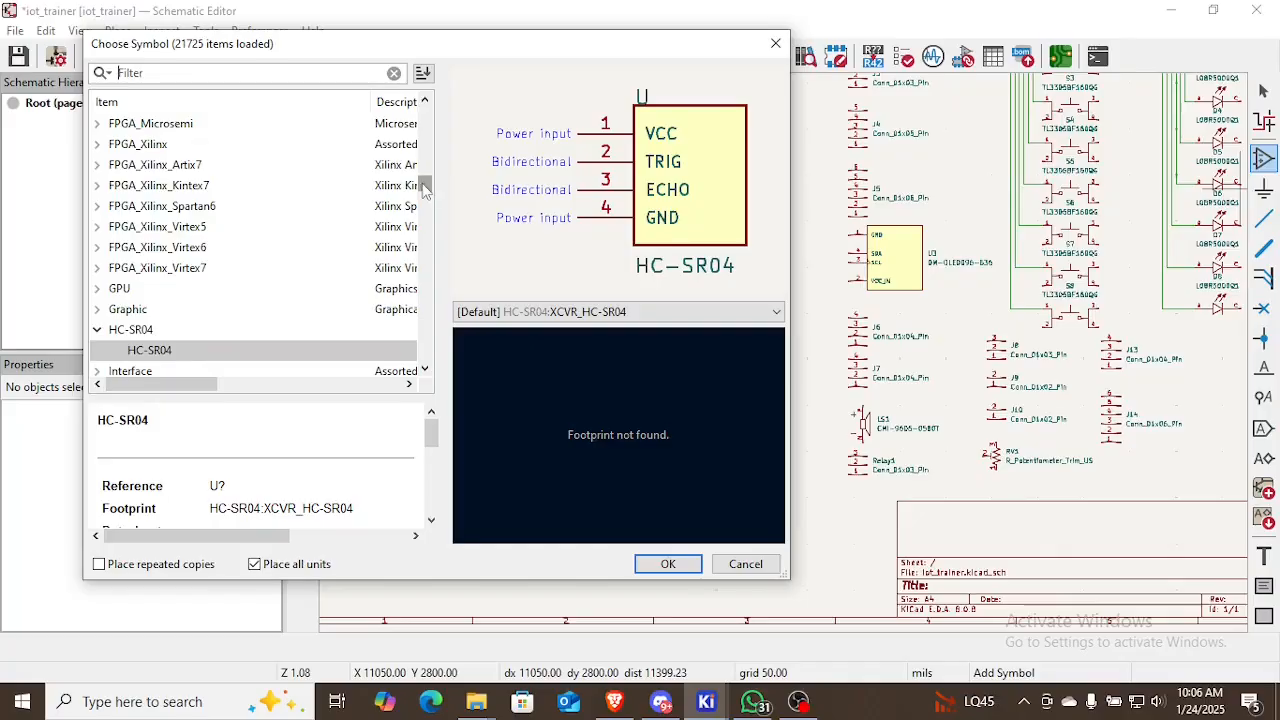
left_click_drag(425, 186, 435, 115)
scroll(142, 270, "down", 9)
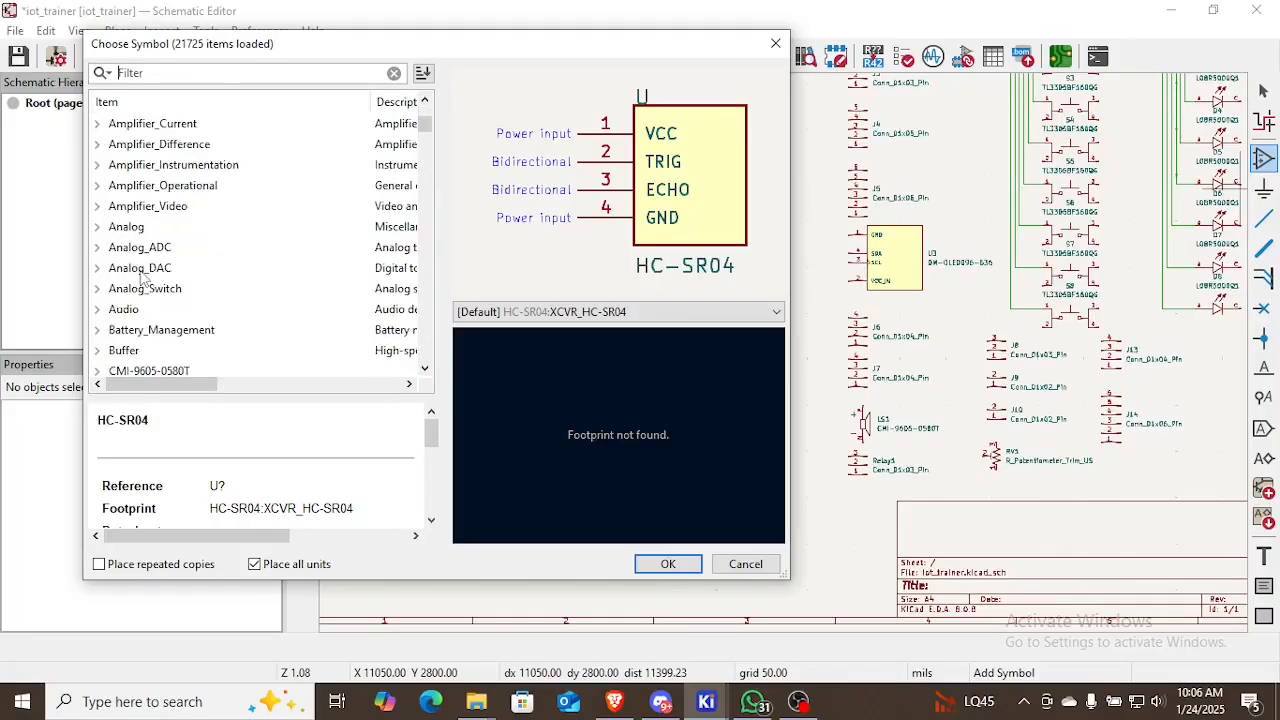
scroll(142, 276, "up", 2)
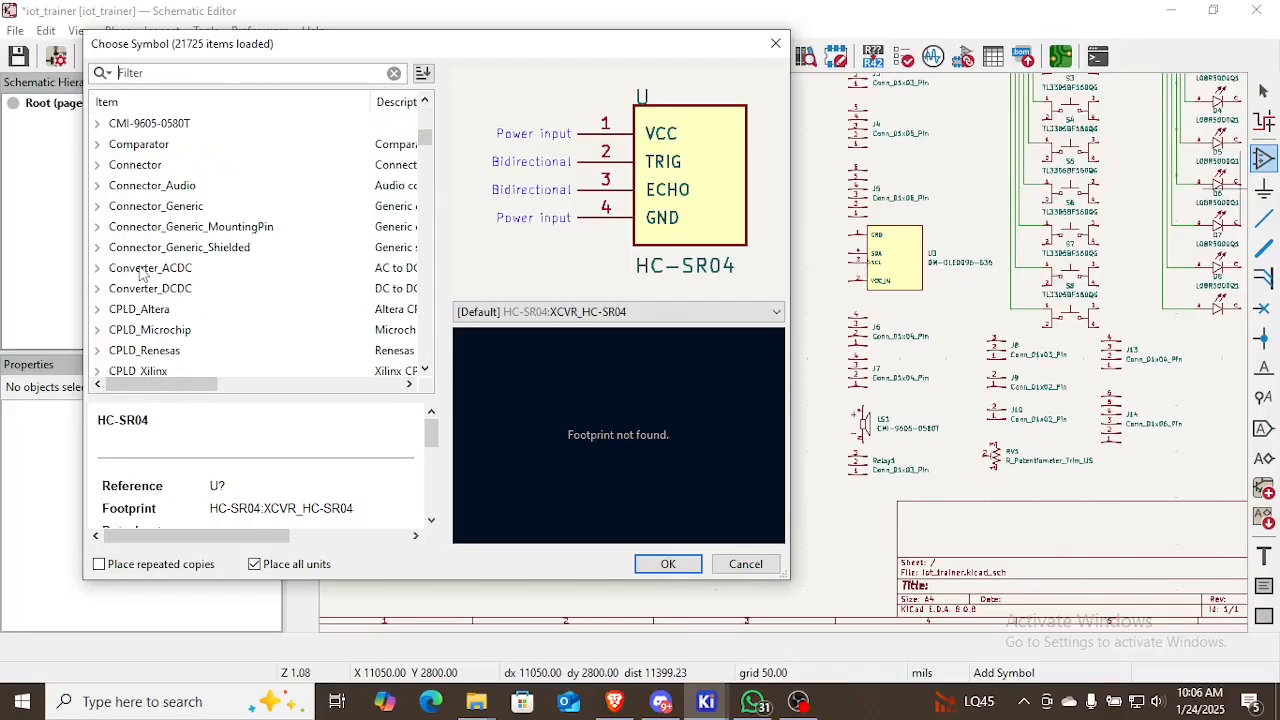
left_click(97, 166)
scroll(229, 277, "down", 9)
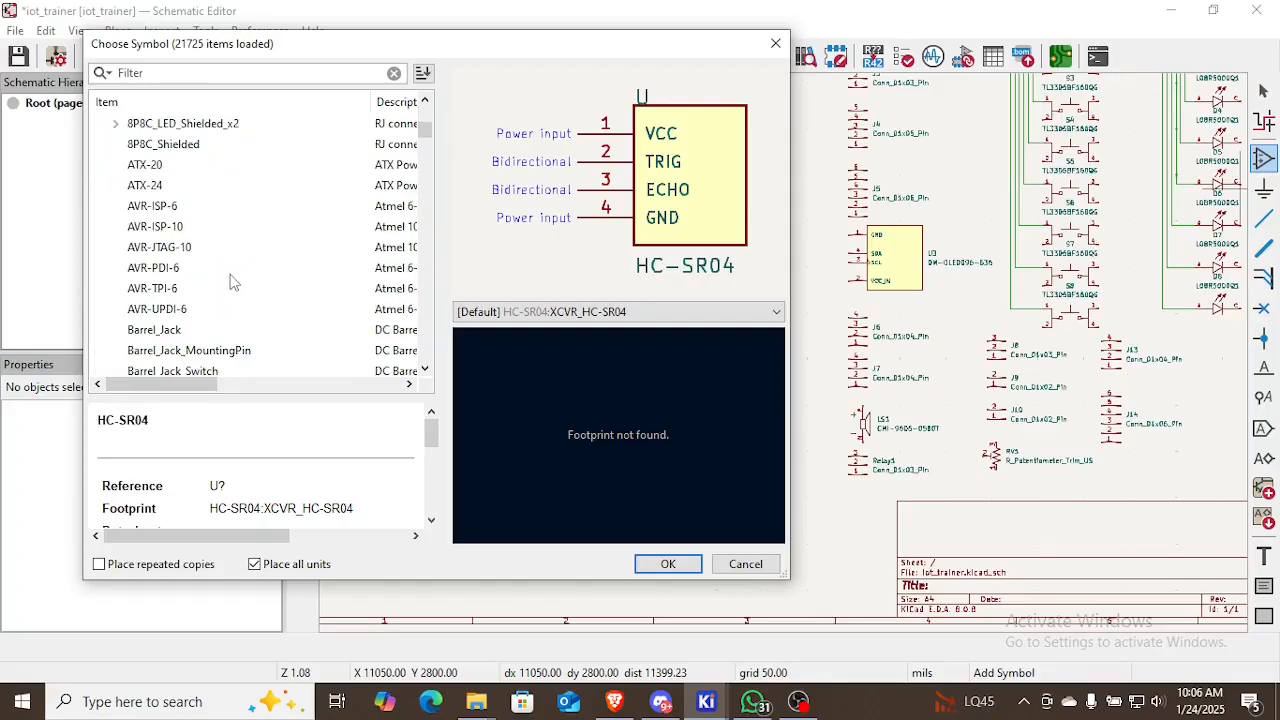
scroll(230, 281, "down", 5)
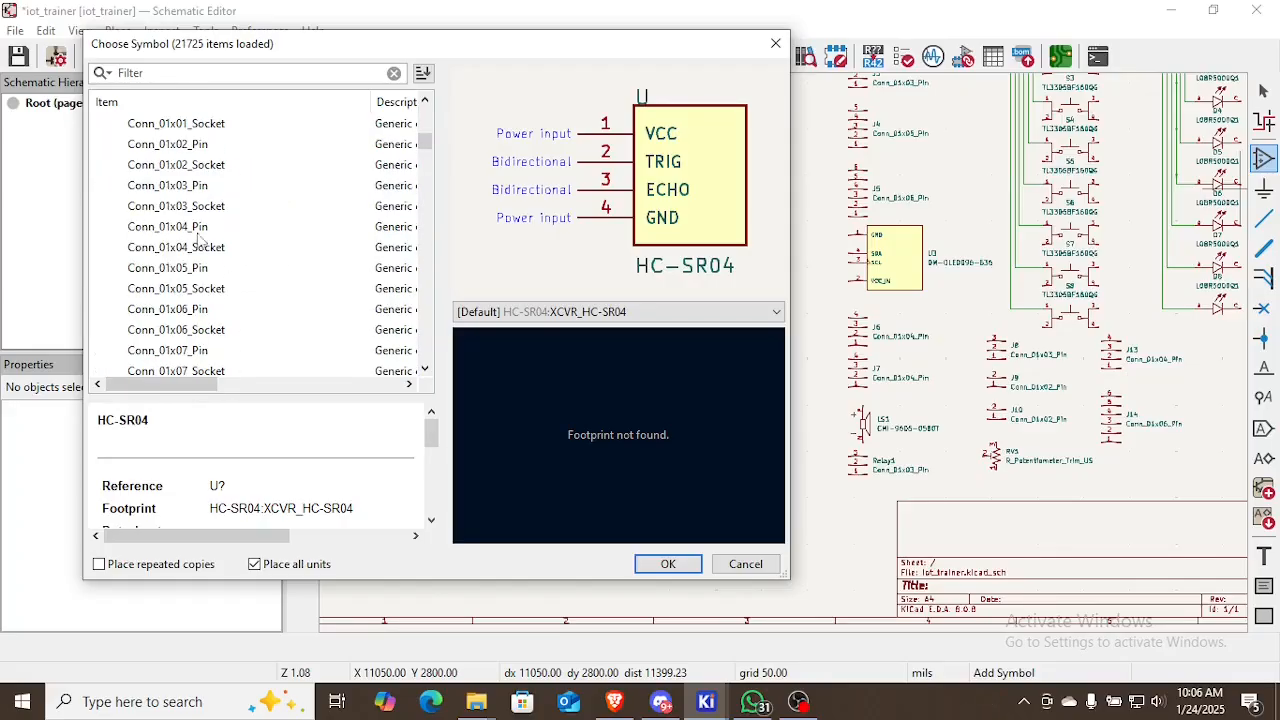
Switch to the HC-SR501-master folder in File Explorer and view the component and exploded sensor images
left_click(614, 701)
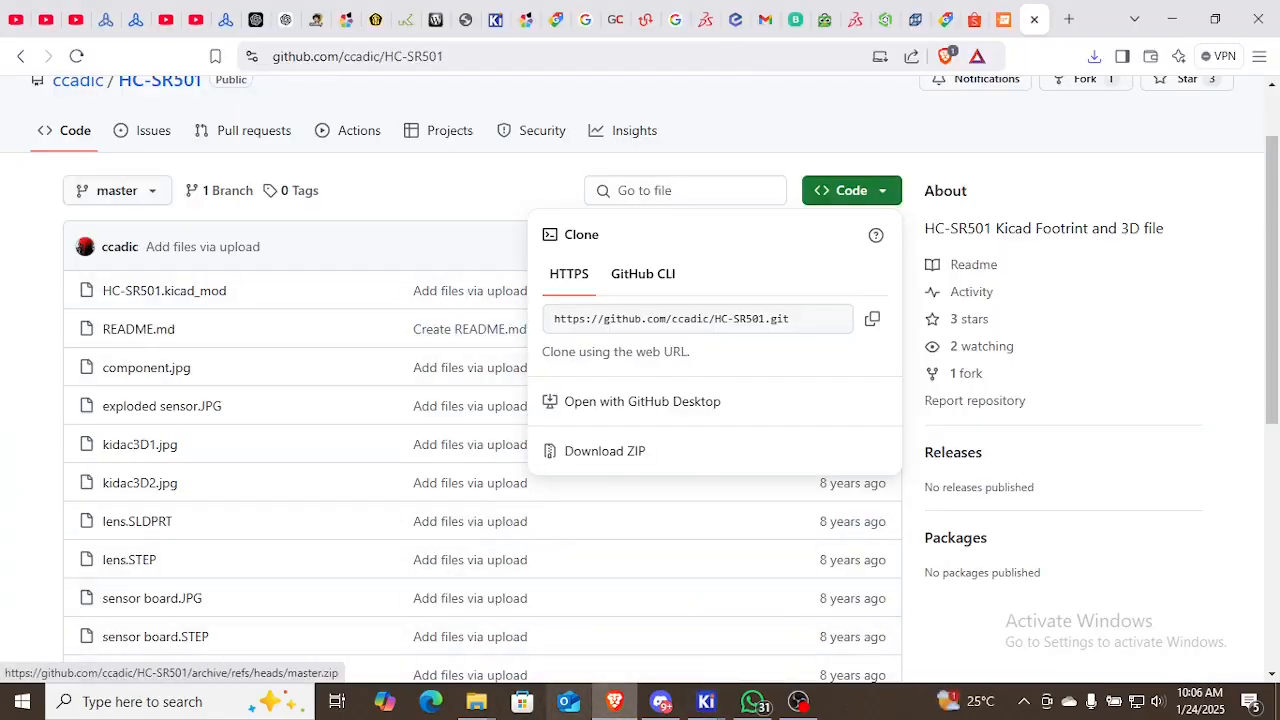
mouse_move(476, 701)
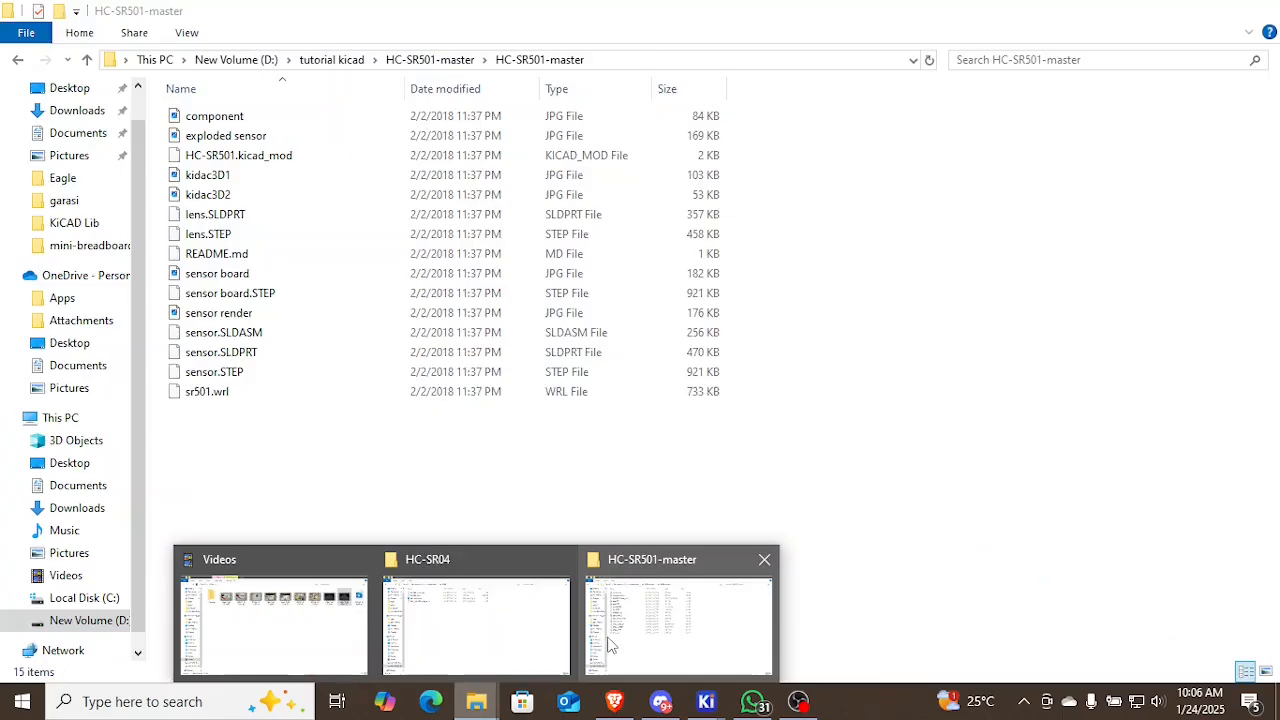
left_click(610, 645)
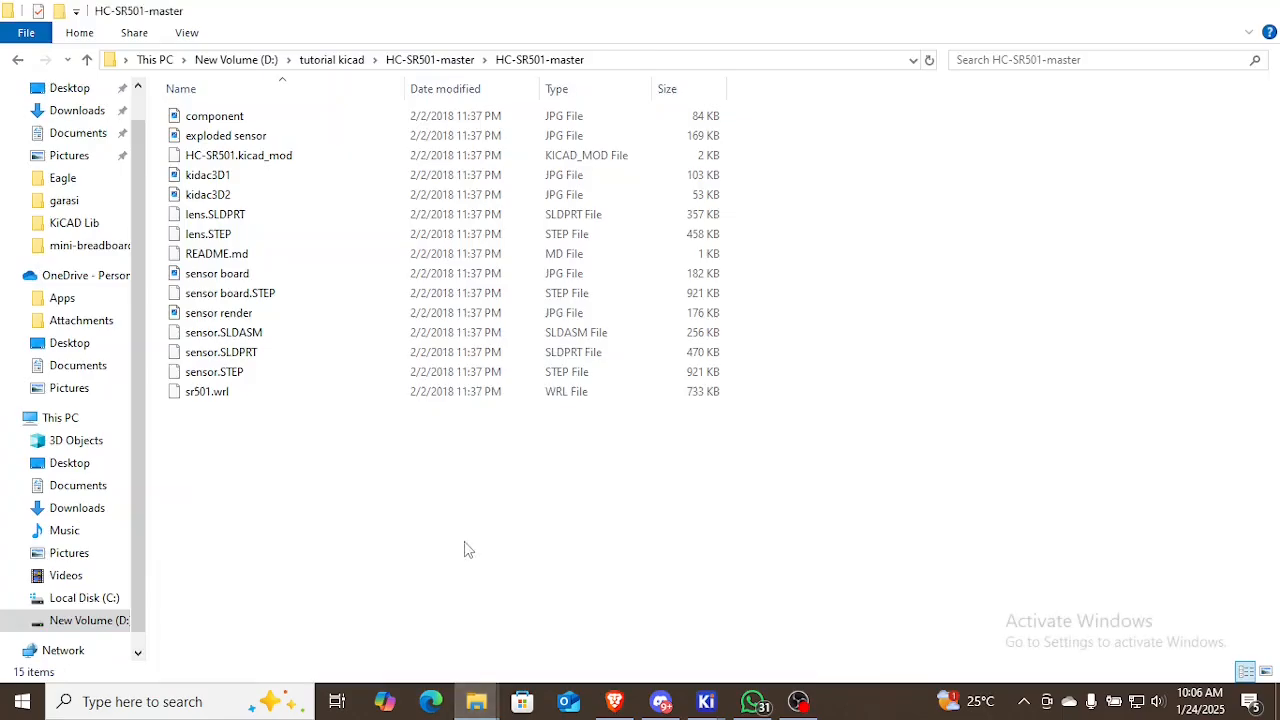
left_click(326, 116)
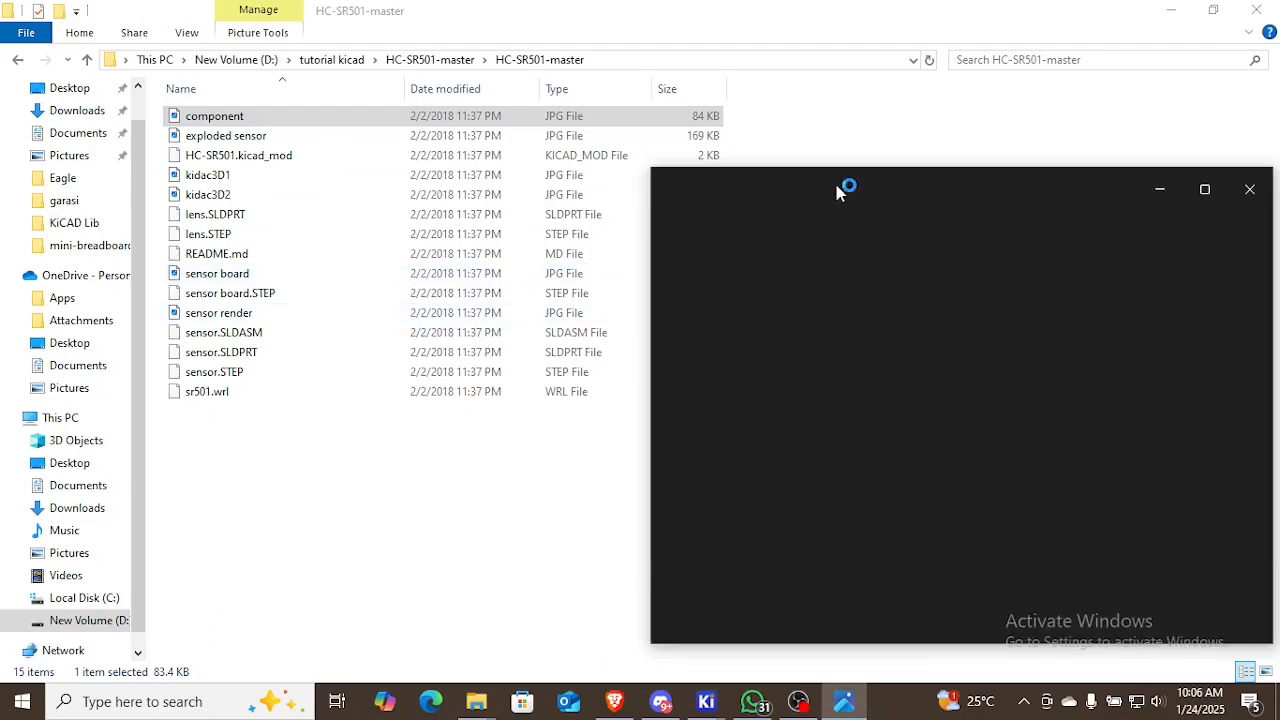
left_click(294, 140)
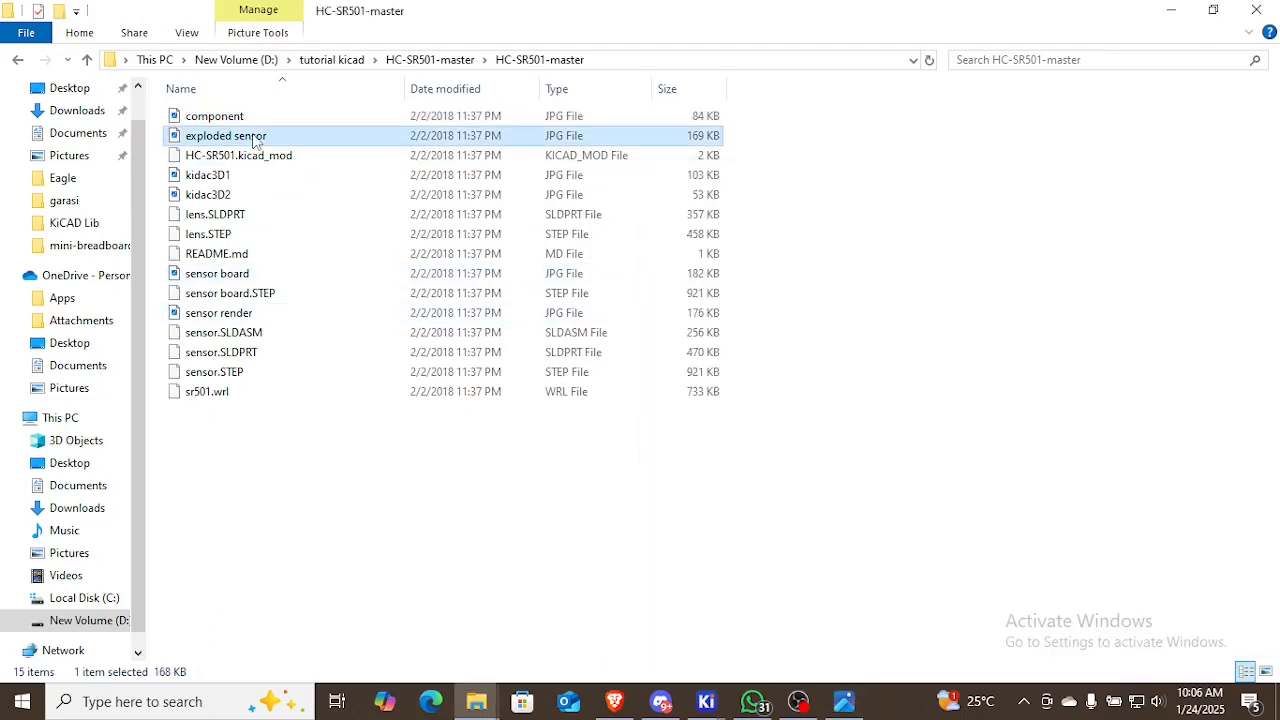
double_click(256, 140)
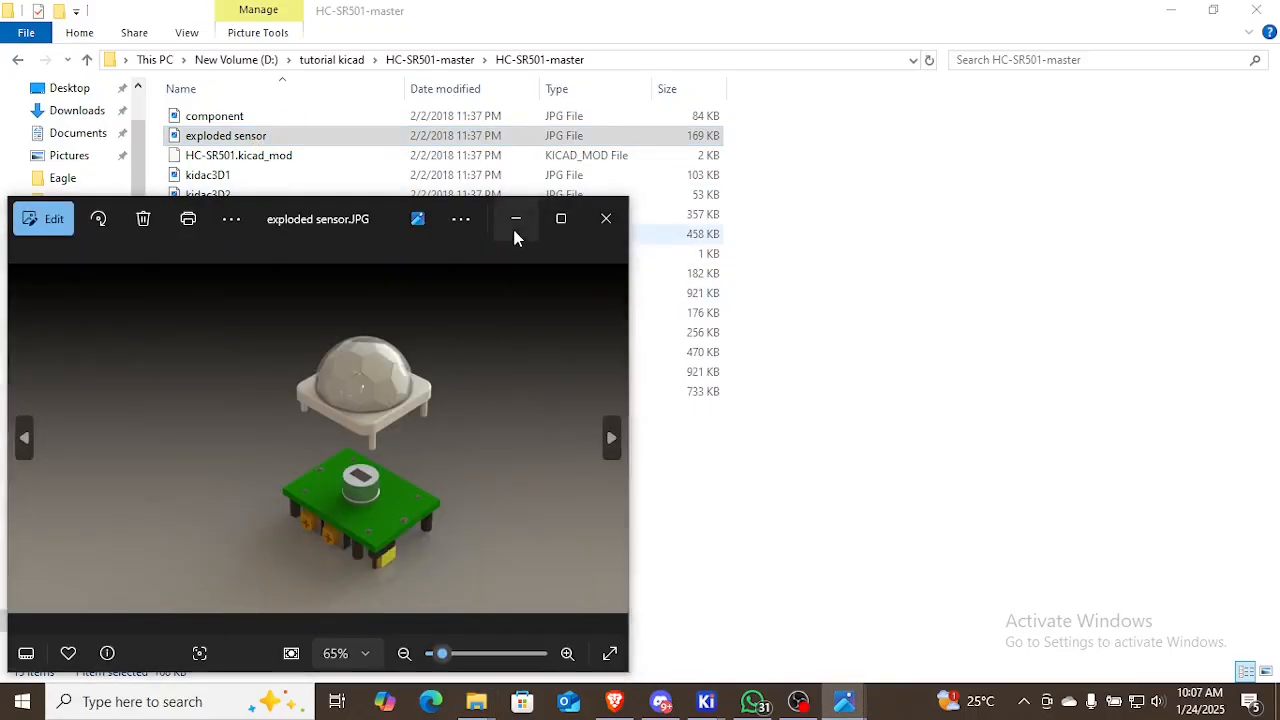
left_click(515, 218)
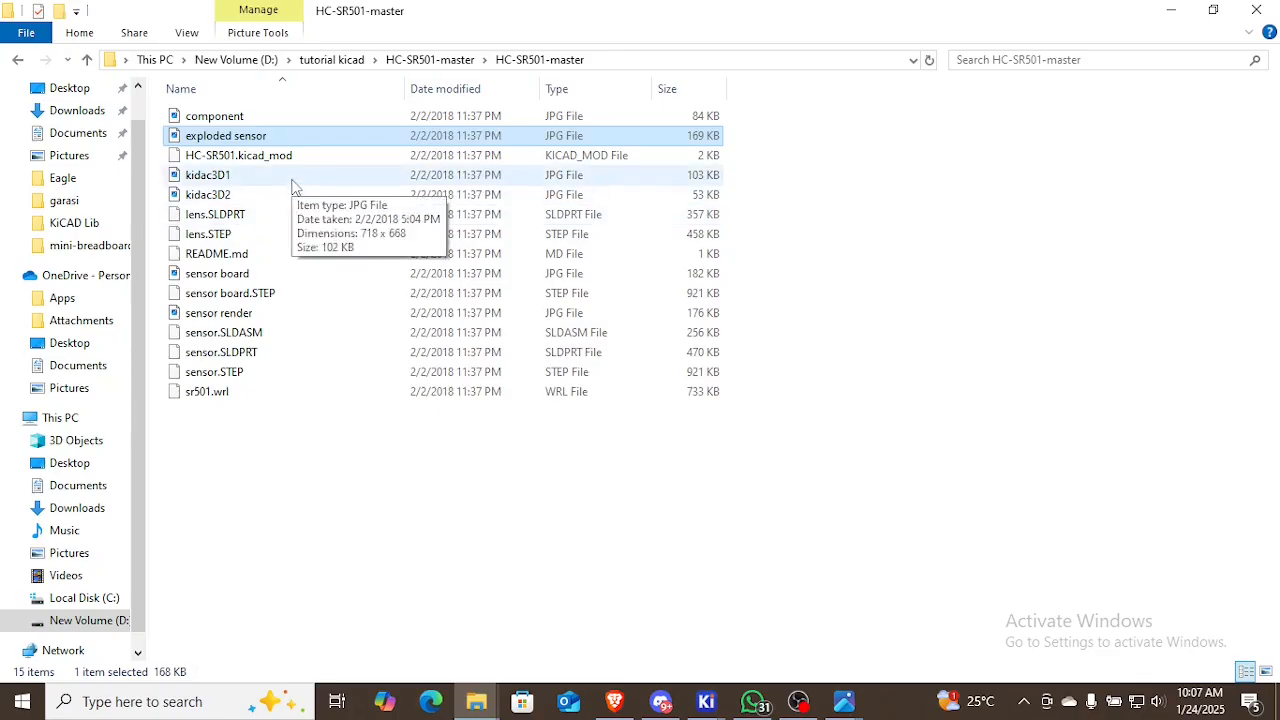
View the kidac3D1 and sensor board images to examine the 3D model settings and the HC-SR501 pin header
double_click(300, 177)
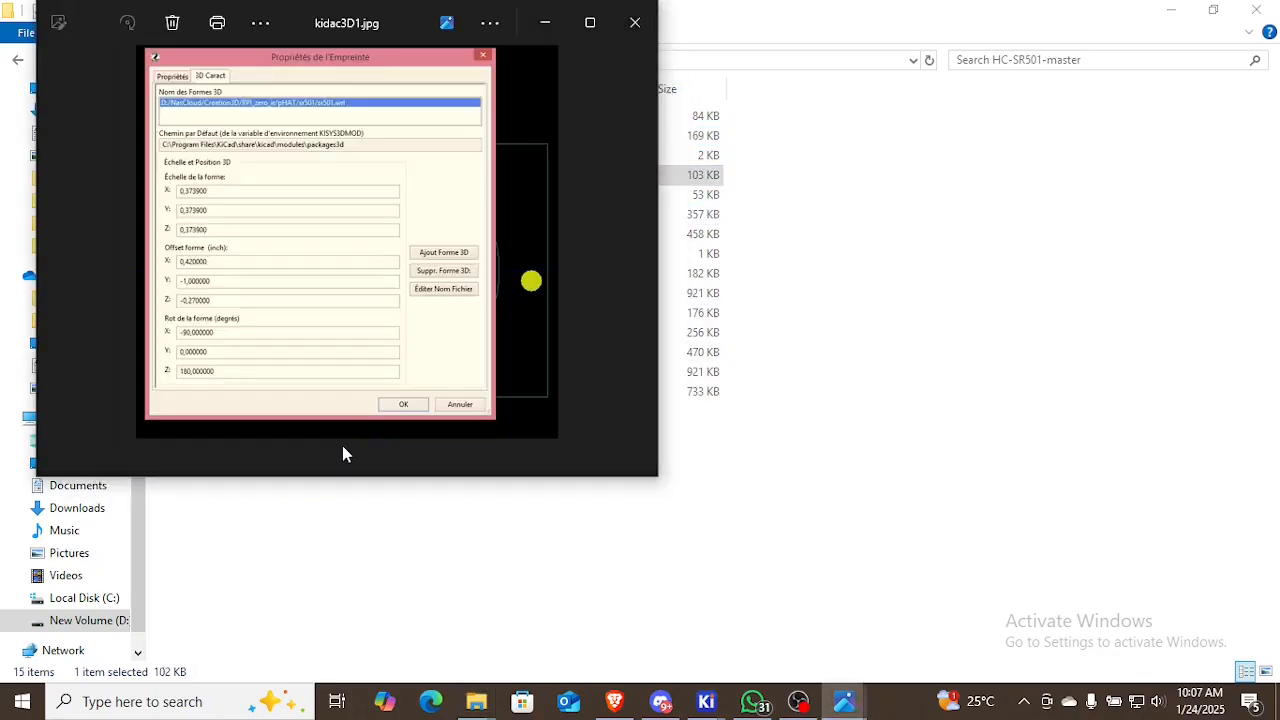
left_click(635, 22)
left_click(347, 197)
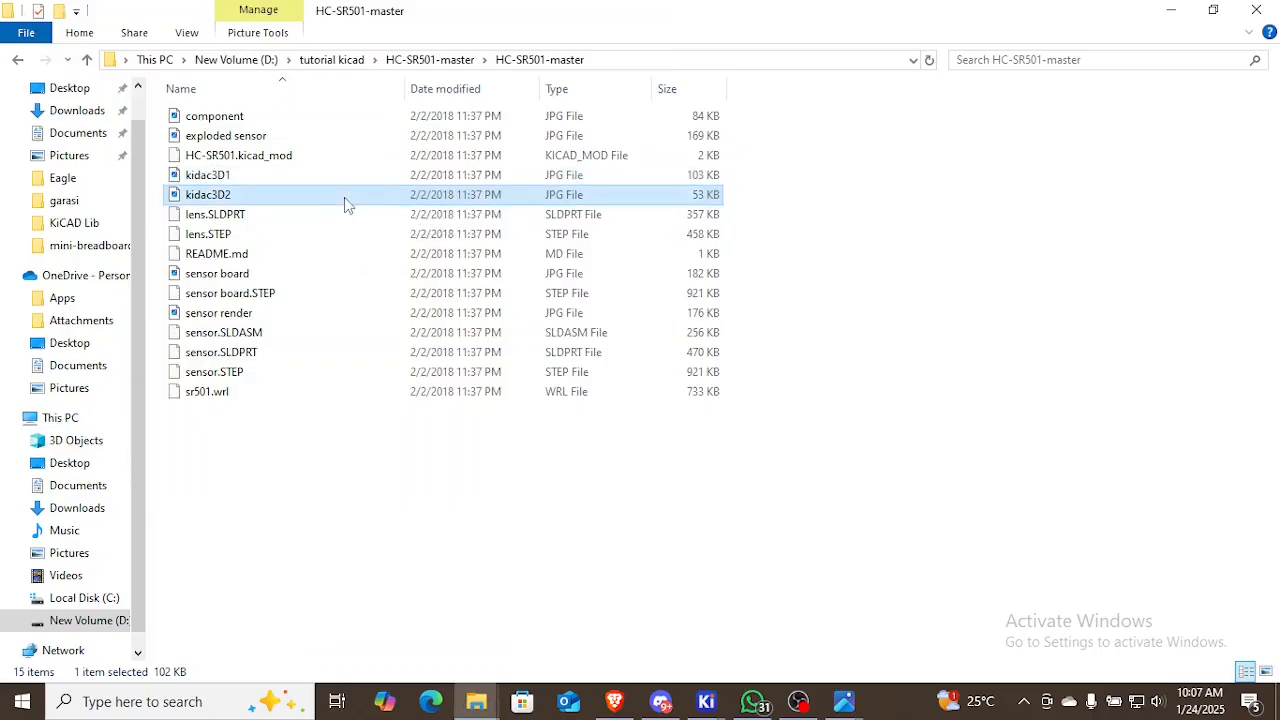
left_click(296, 276)
double_click(296, 276)
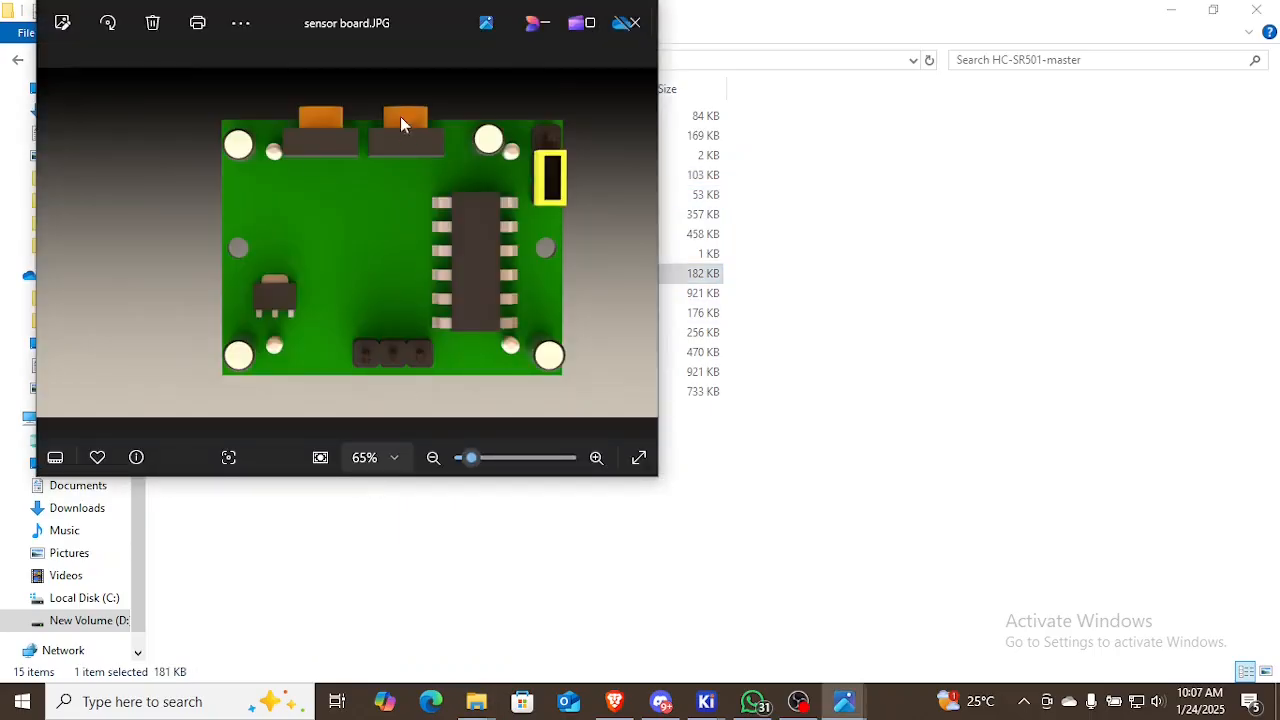
left_click(638, 20)
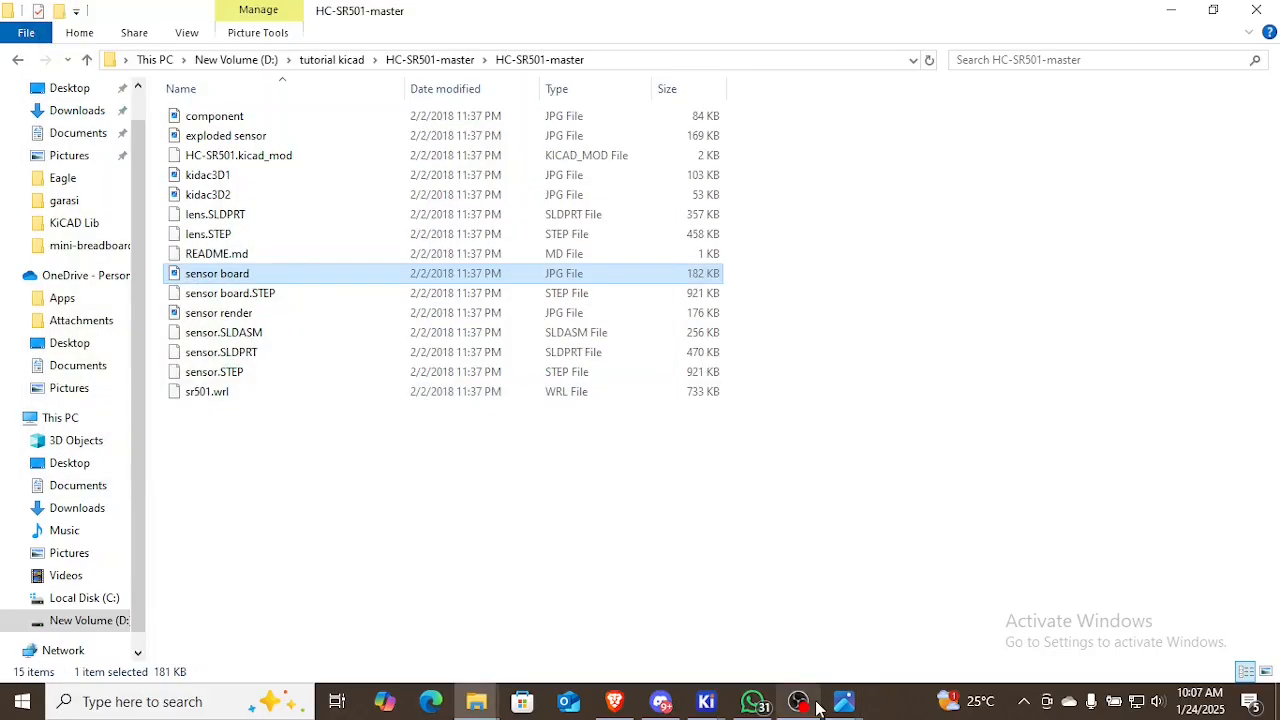
Return to the iot_trainer schematic, choose the Conn_01x03_Pin symbol for placement and rotate it below the HC-SR04 symbol
left_click(706, 701)
mouse_move(880, 645)
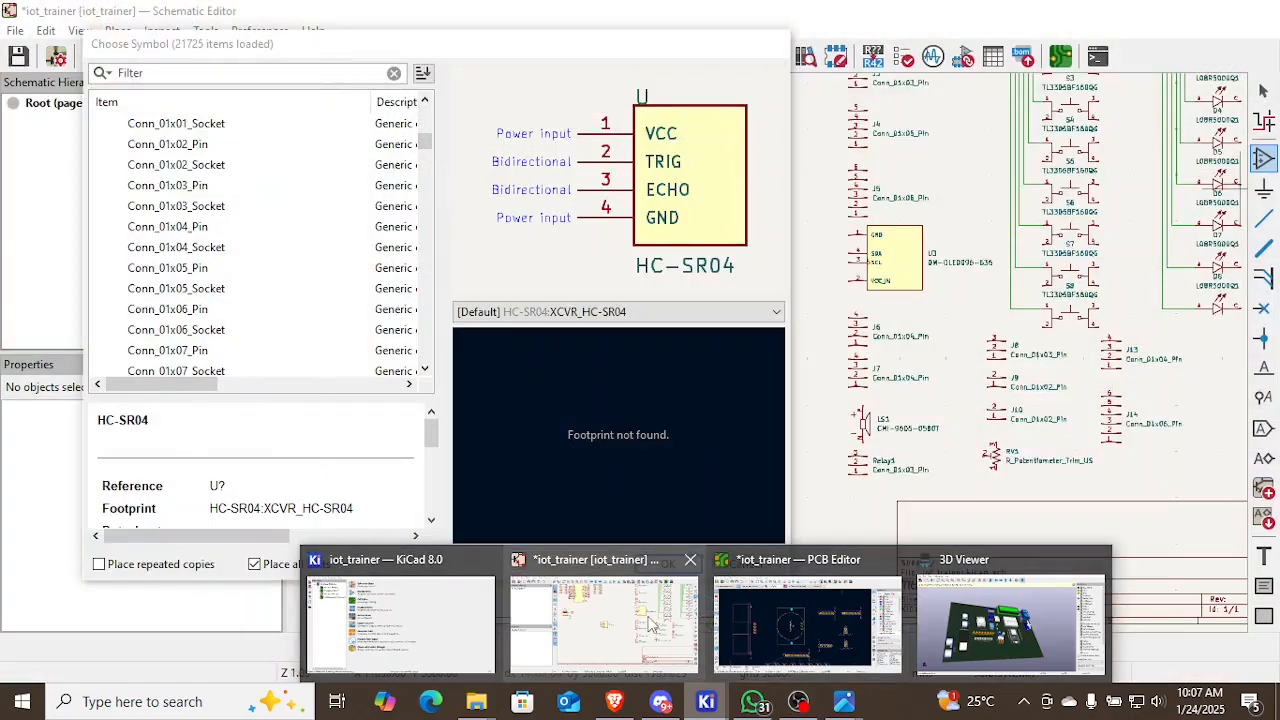
left_click(650, 624)
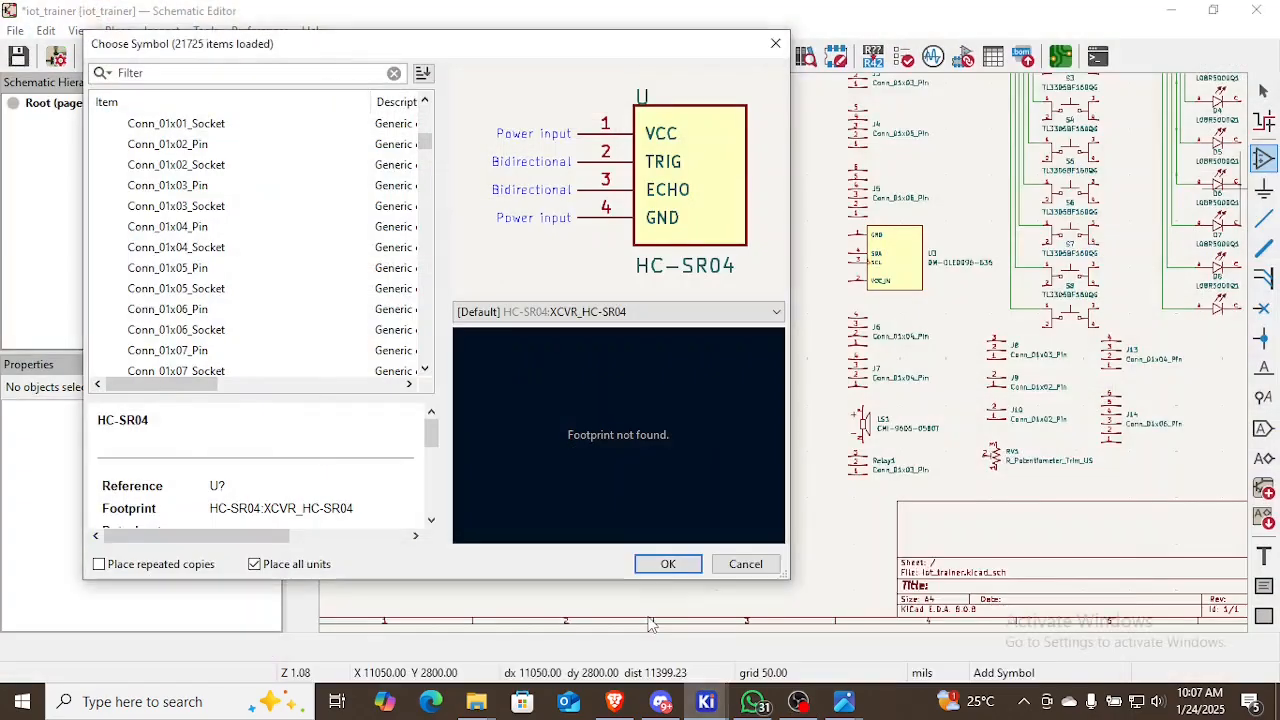
left_click(195, 188)
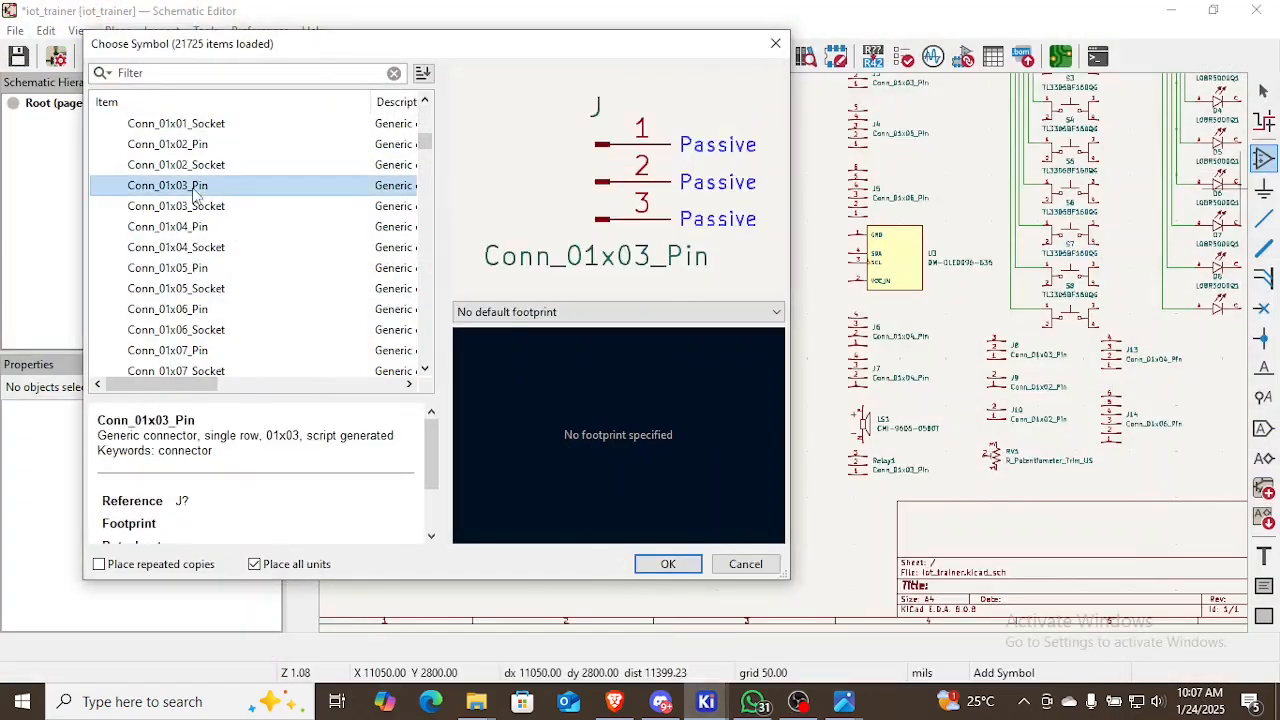
left_click(667, 564)
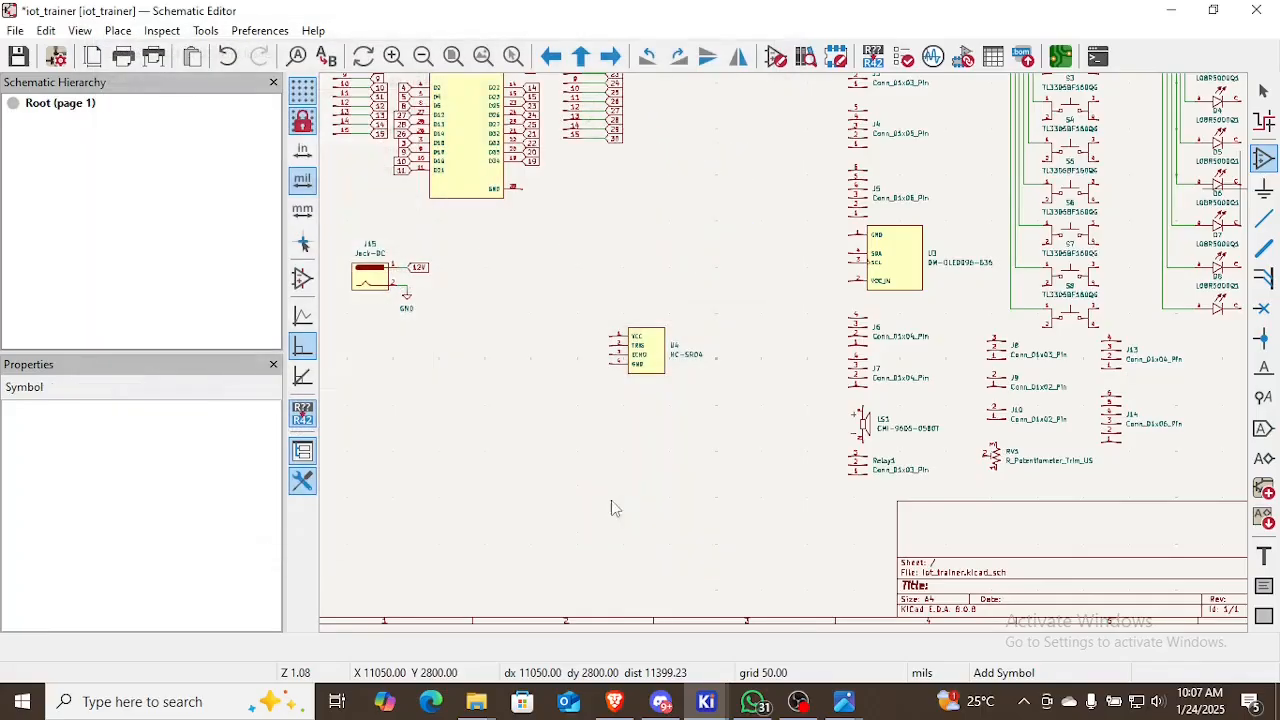
scroll(800, 352, "up", 2)
key("r")
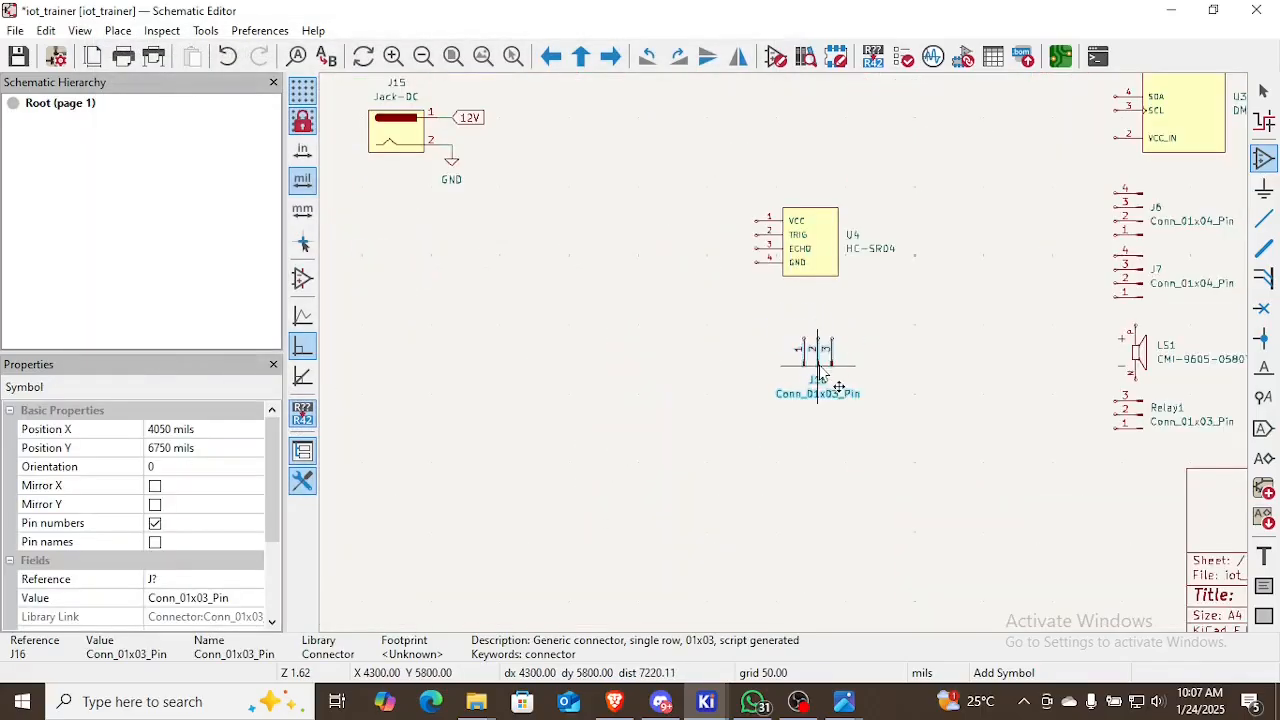
Rotate the three-pin connector symbol to 180 degrees and place it below the HC-SR04 symbol
key("r")
left_click(776, 332)
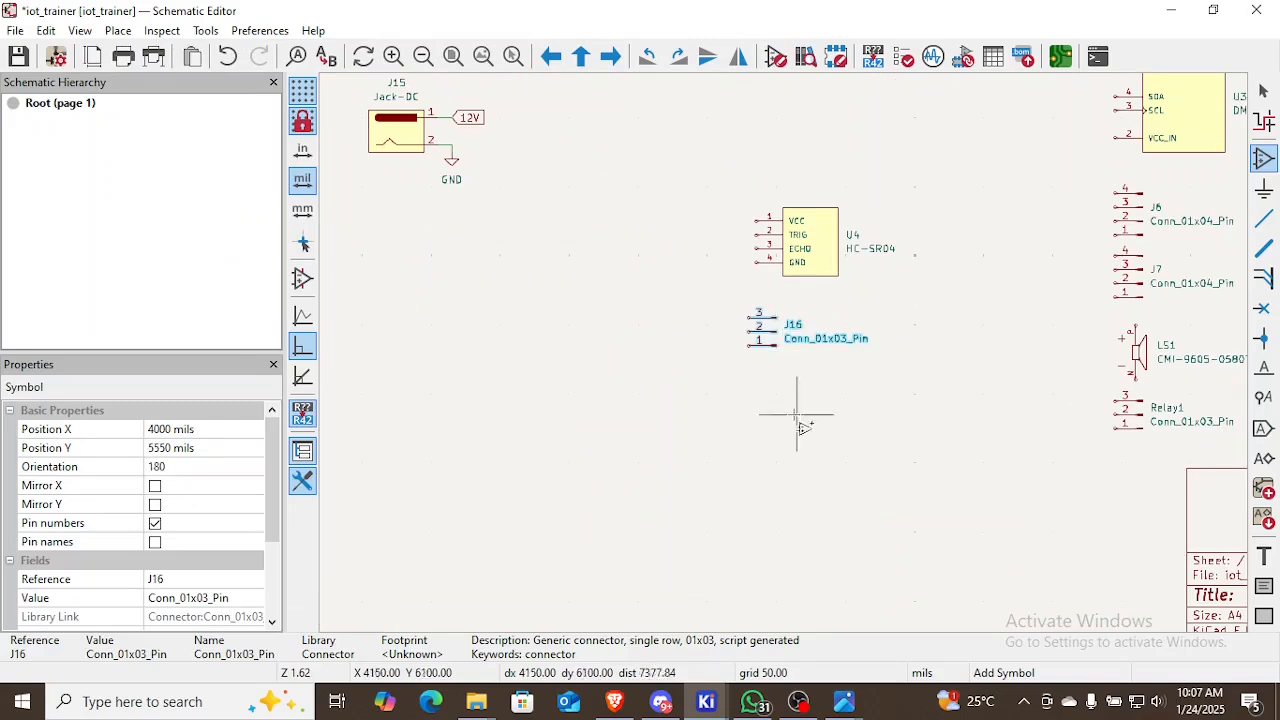
key("Escape")
Open the properties of connector J16 and browse the footprint libraries for its Footprint field
left_click(768, 316)
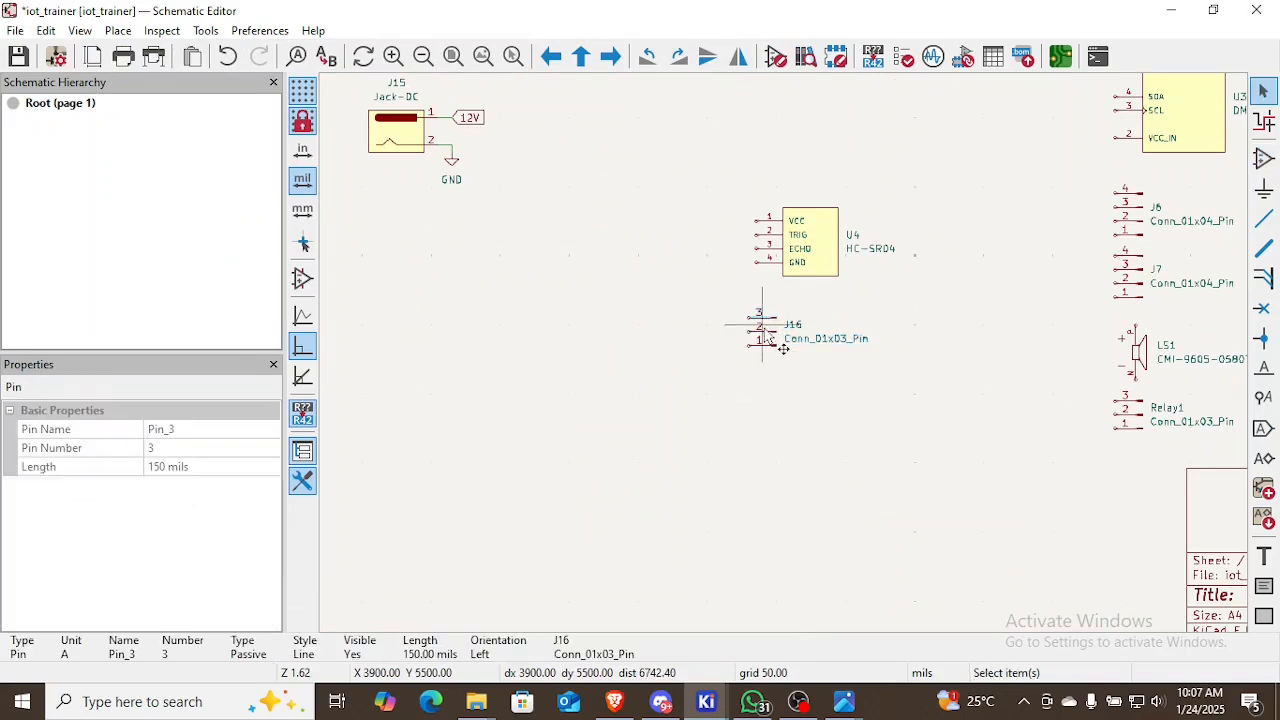
scroll(784, 398, "up", 5)
left_click(763, 274)
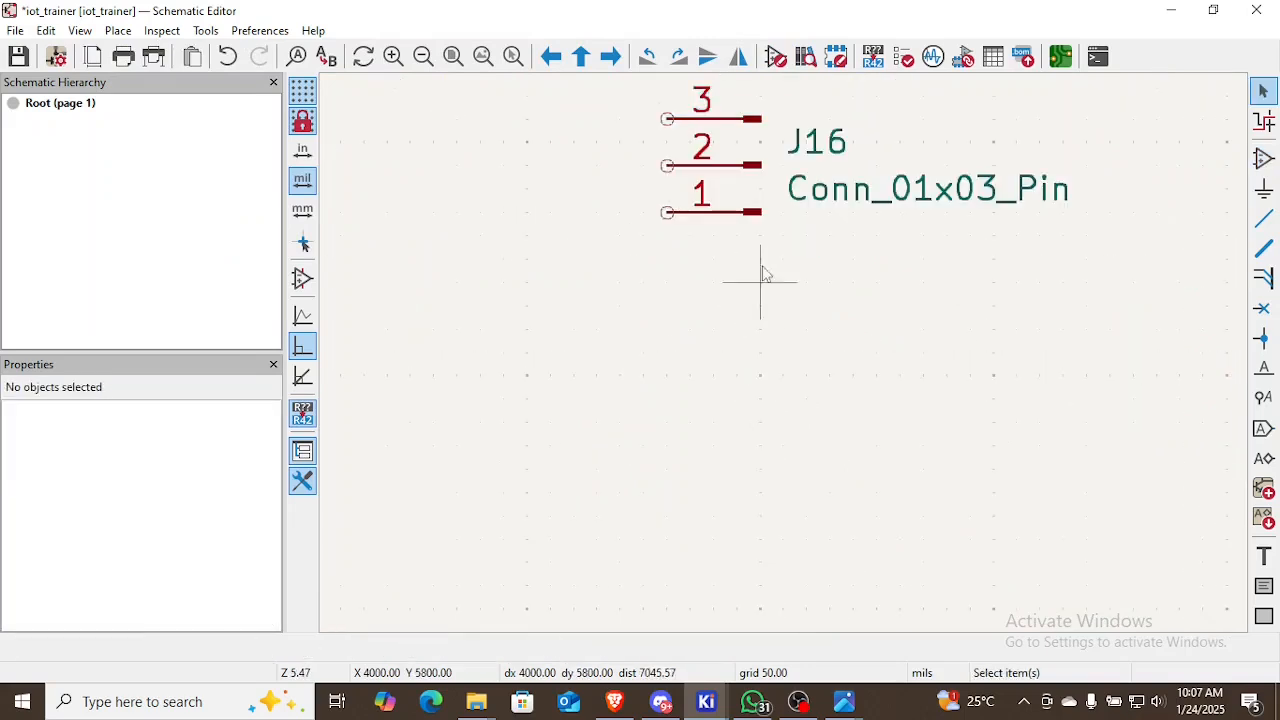
left_click(750, 200)
double_click(750, 200)
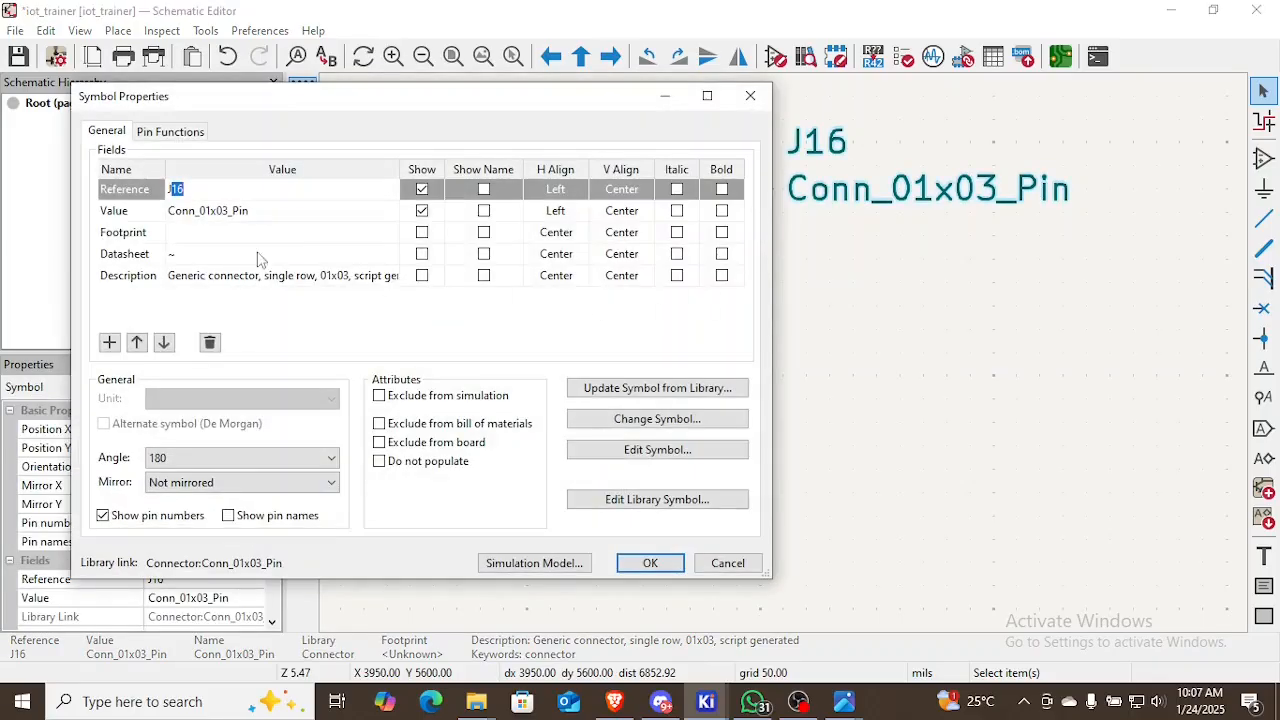
left_click(245, 235)
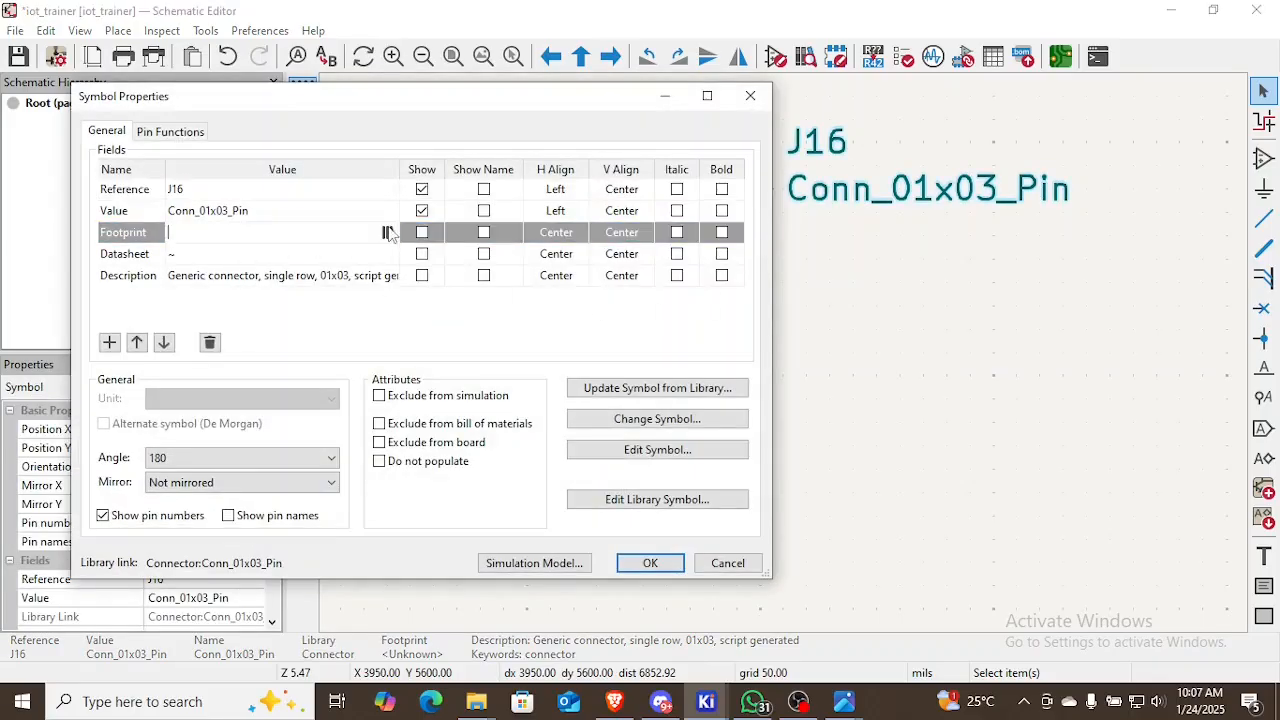
left_click(387, 232)
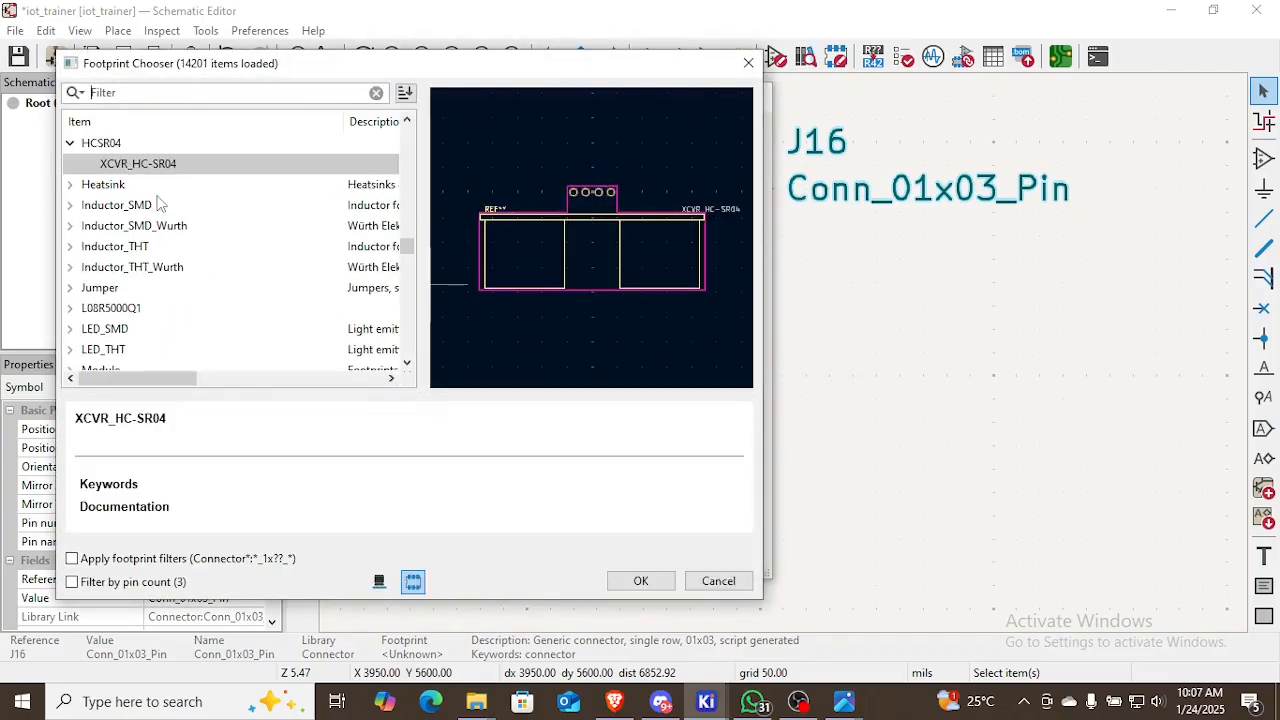
Collapse the HCSR04 library and expand Connector_PinHeader_2.54mm in the footprint list
left_click(70, 144)
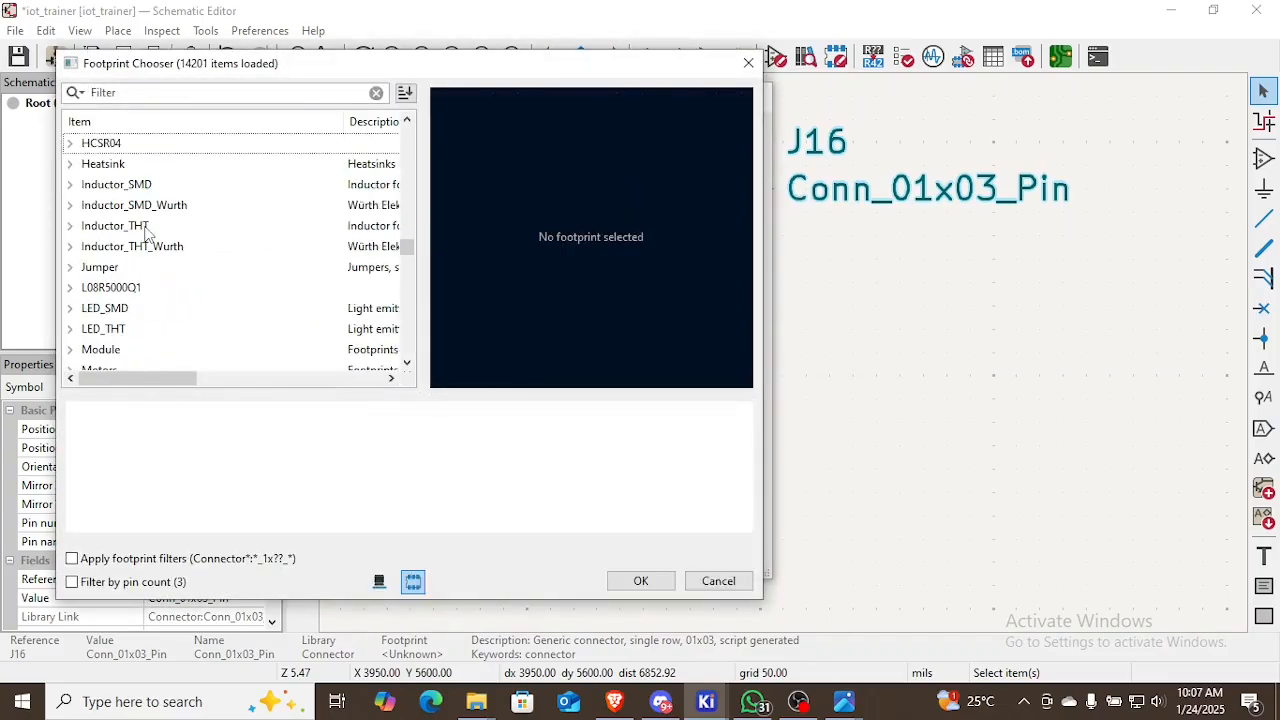
scroll(150, 232, "up", 8)
scroll(147, 232, "up", 8)
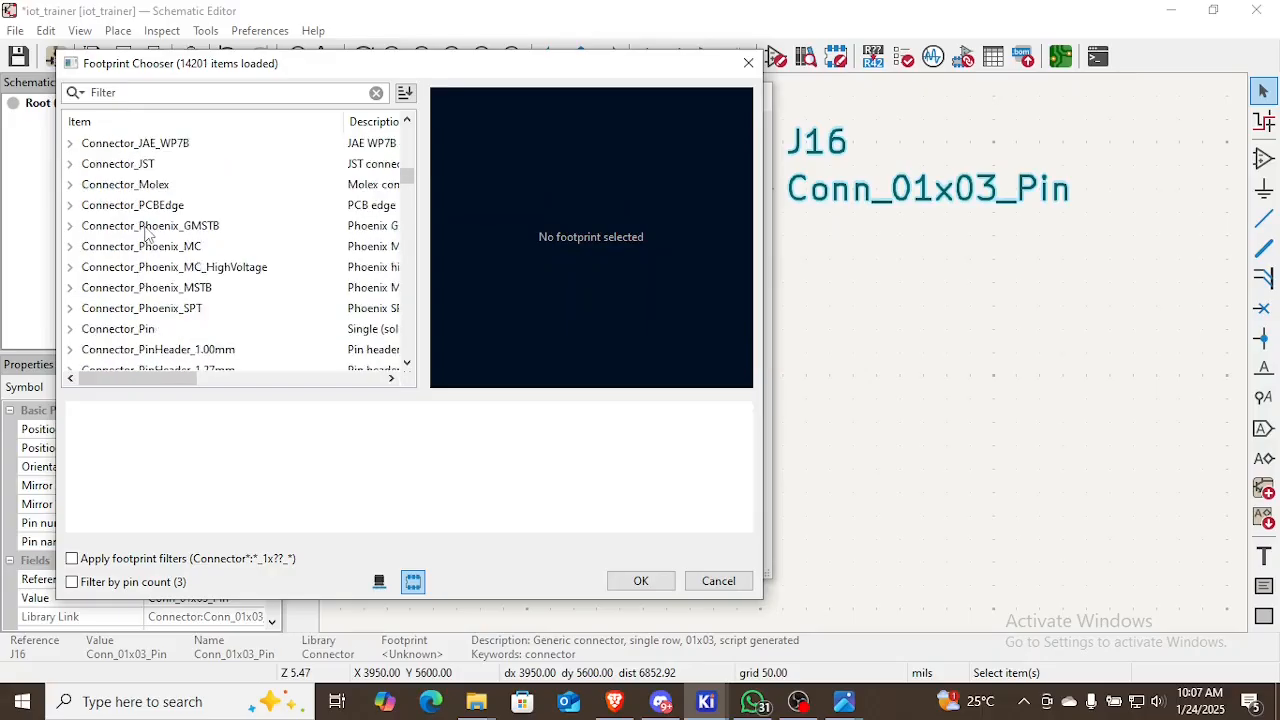
scroll(147, 232, "down", 5)
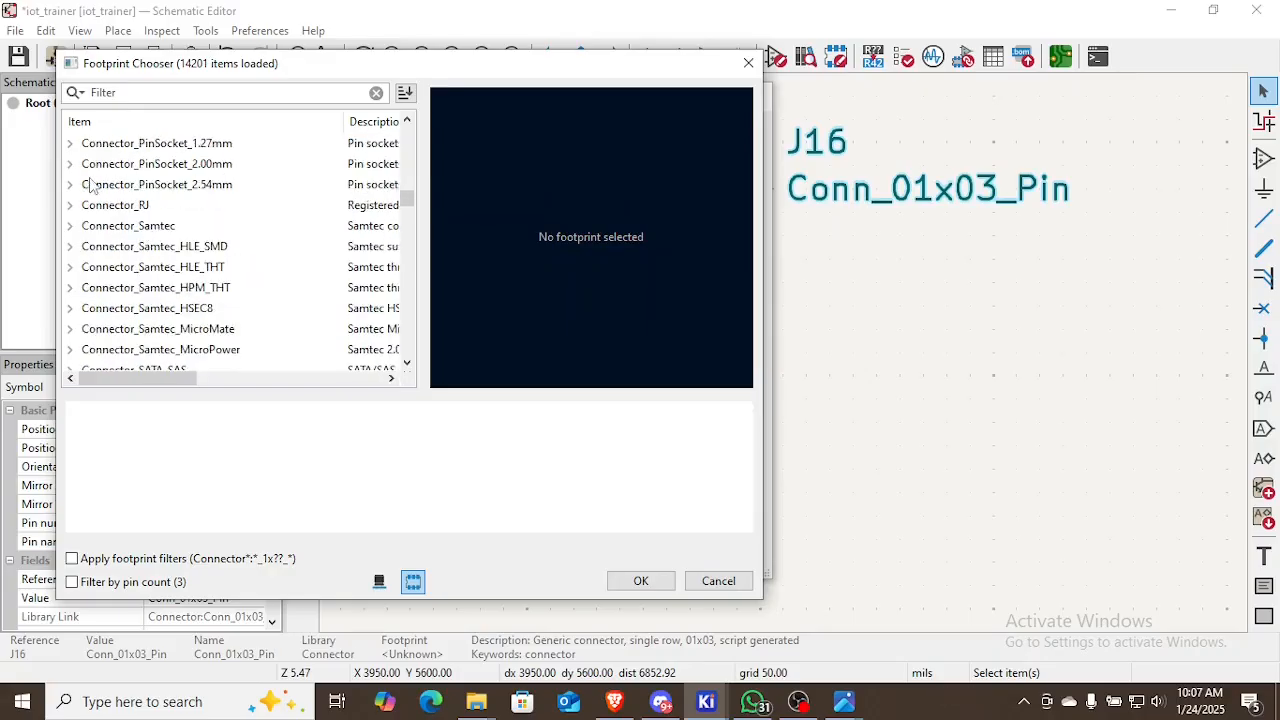
left_click(71, 186)
left_click(76, 186)
scroll(126, 255, "up", 2)
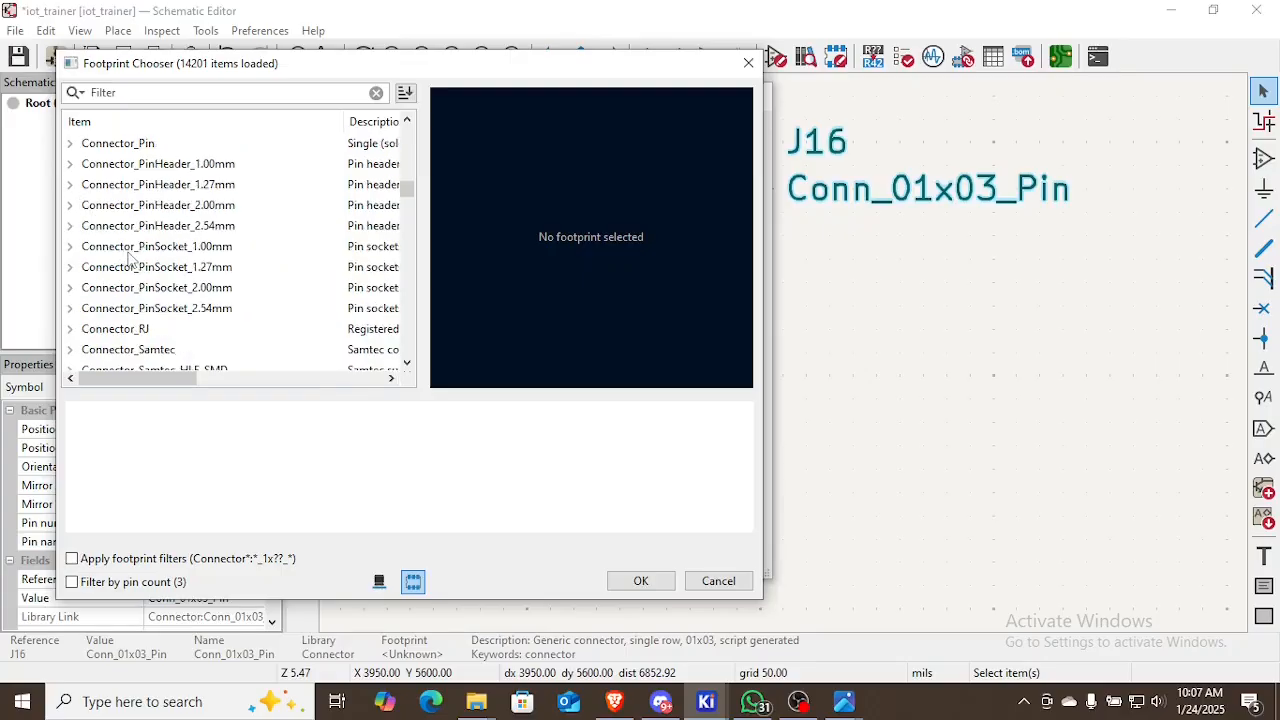
left_click(70, 226)
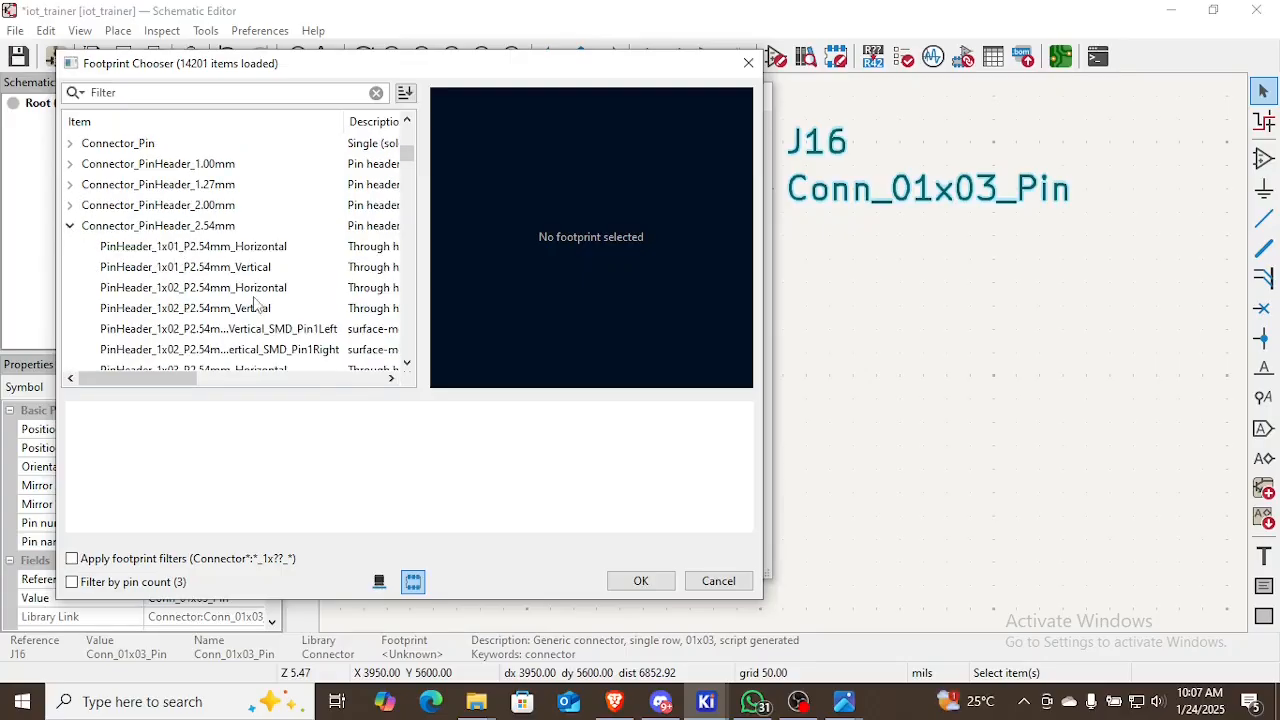
scroll(268, 264, "down", 1)
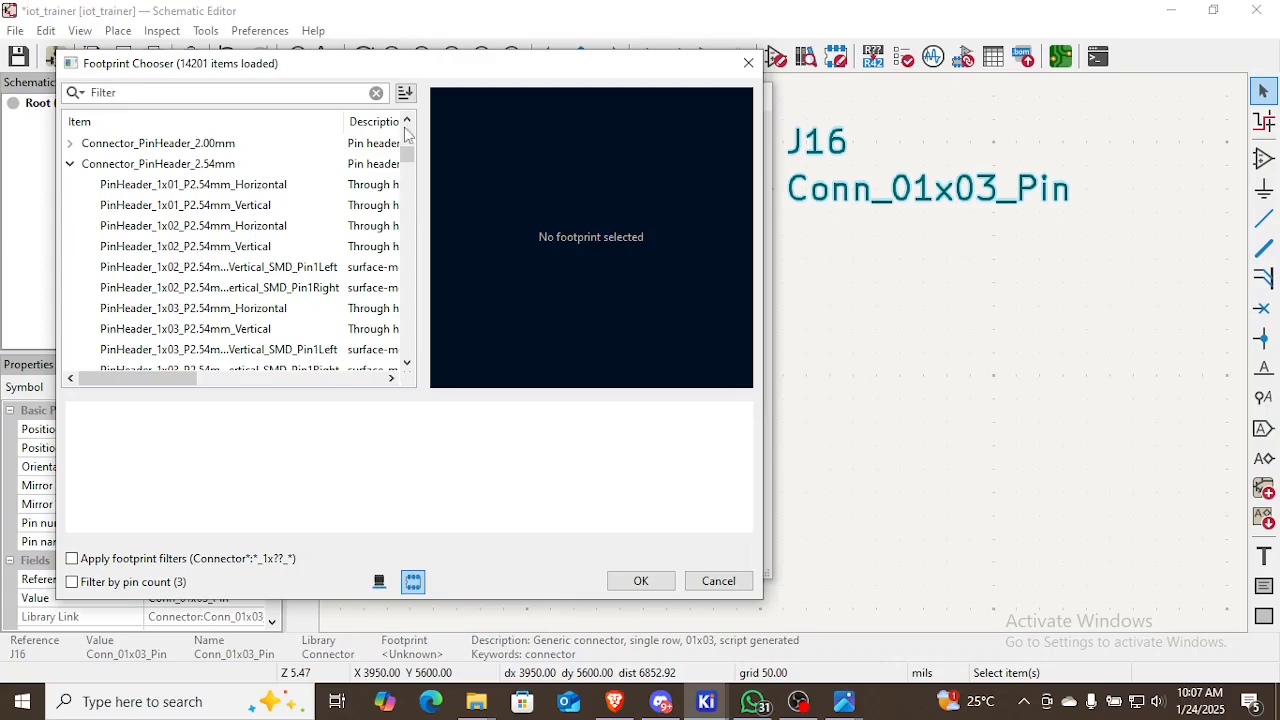
Assign the PinHeader_1x03_P2.54mm_Vertical footprint to J16 and accept the symbol properties
left_click_drag(430, 70, 511, 46)
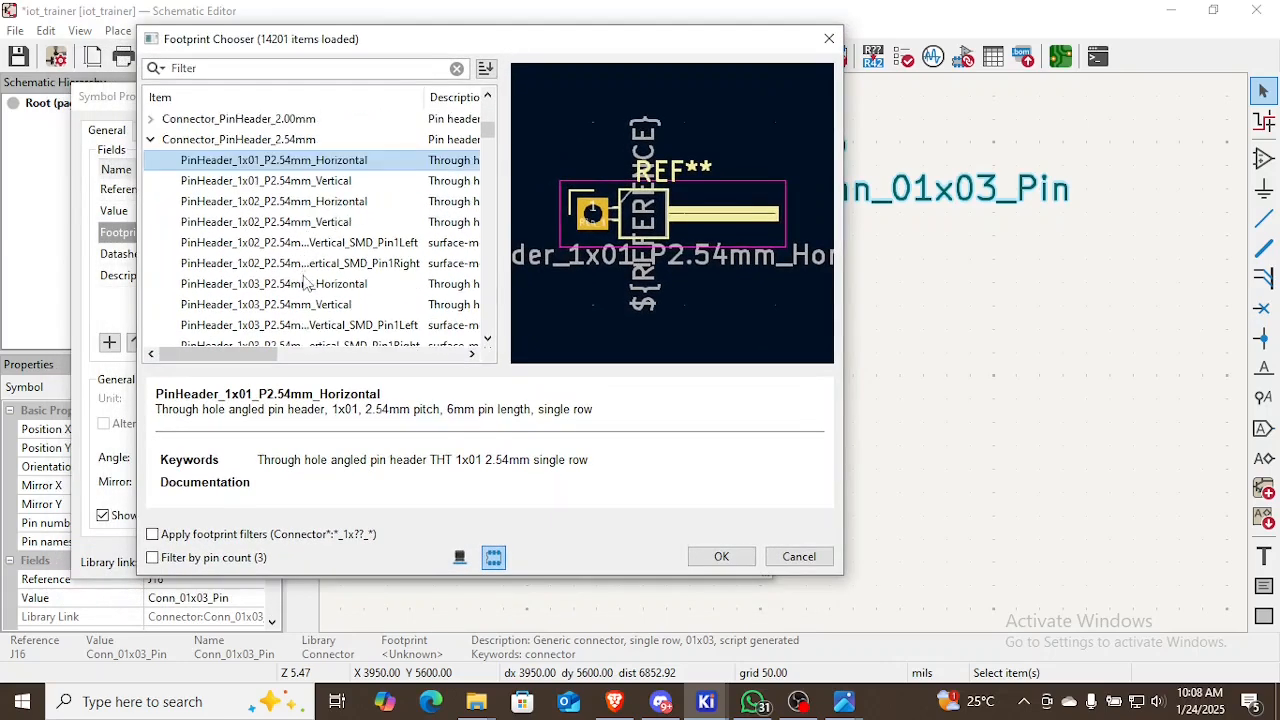
left_click(300, 285)
left_click(325, 305)
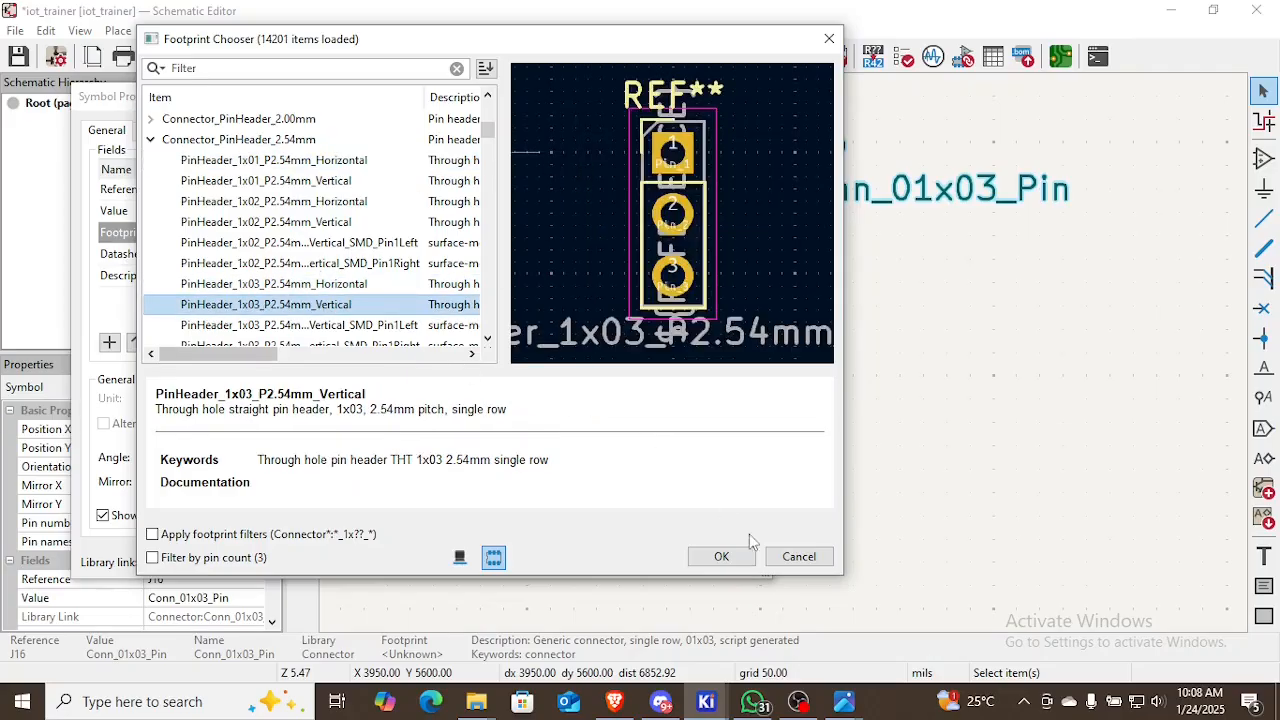
left_click(732, 562)
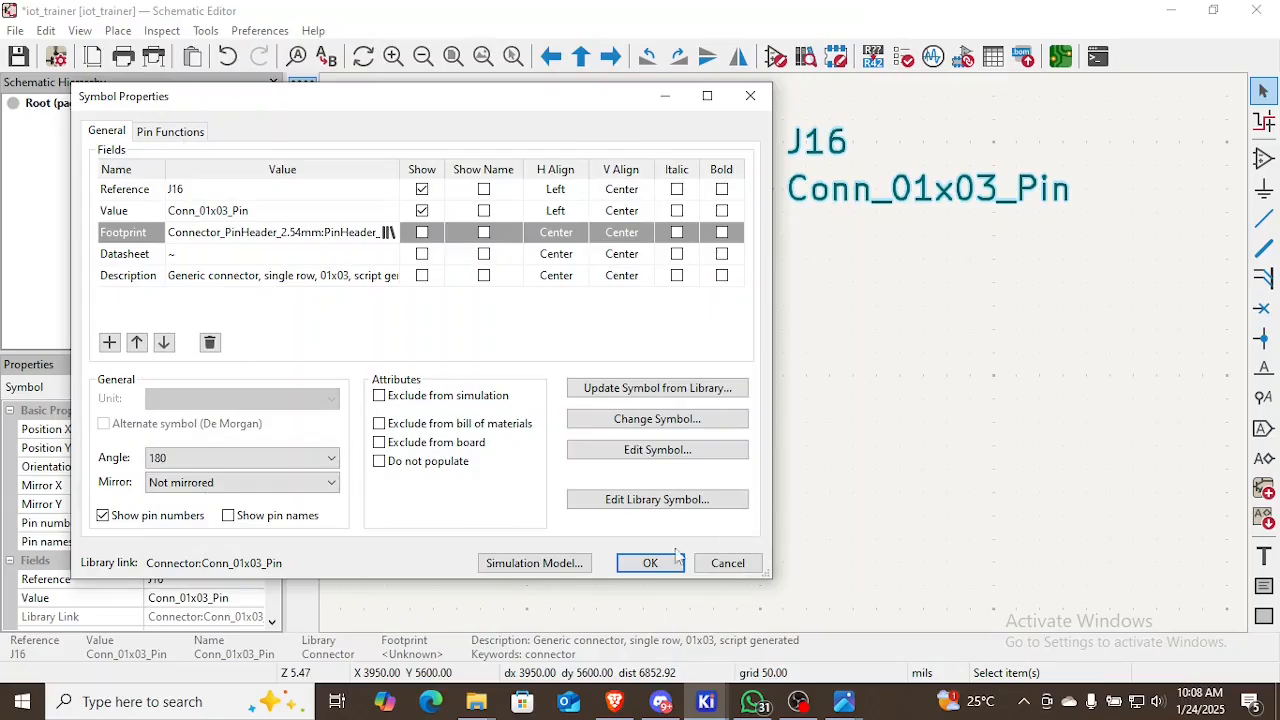
left_click(677, 560)
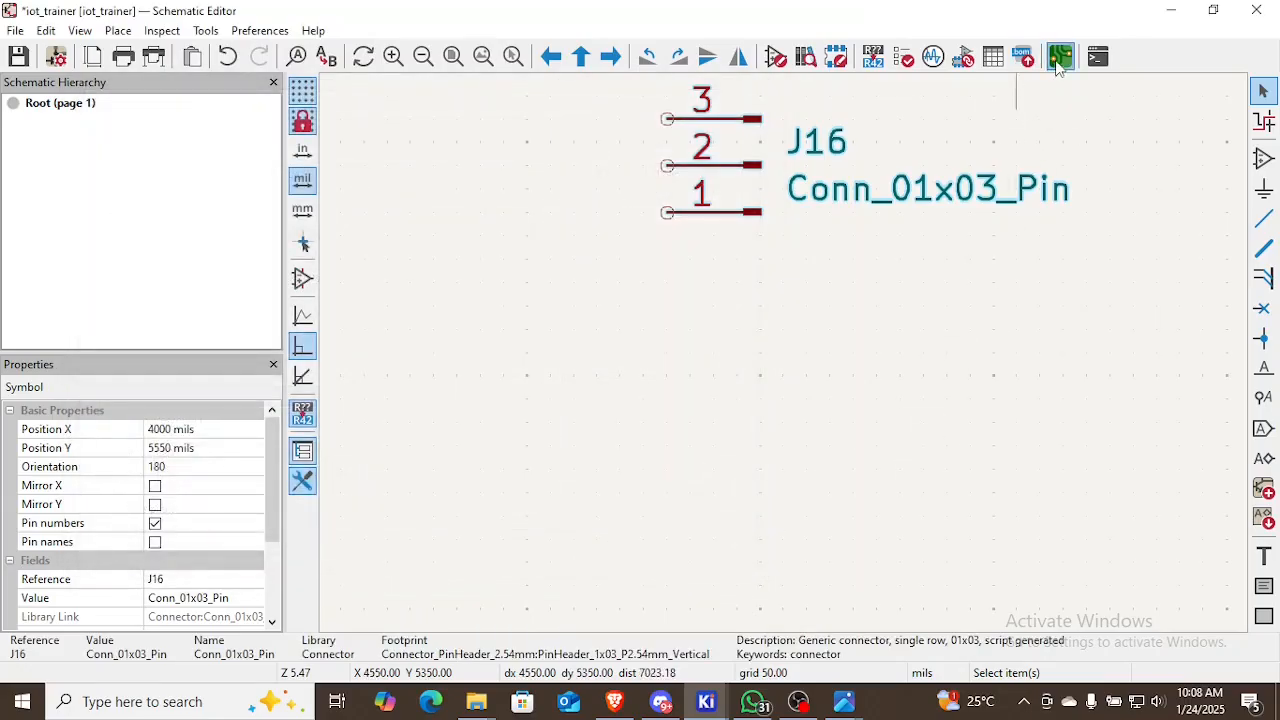
Switch to the PCB Editor and update the board from the schematic to bring in the J16 footprint
left_click(1060, 57)
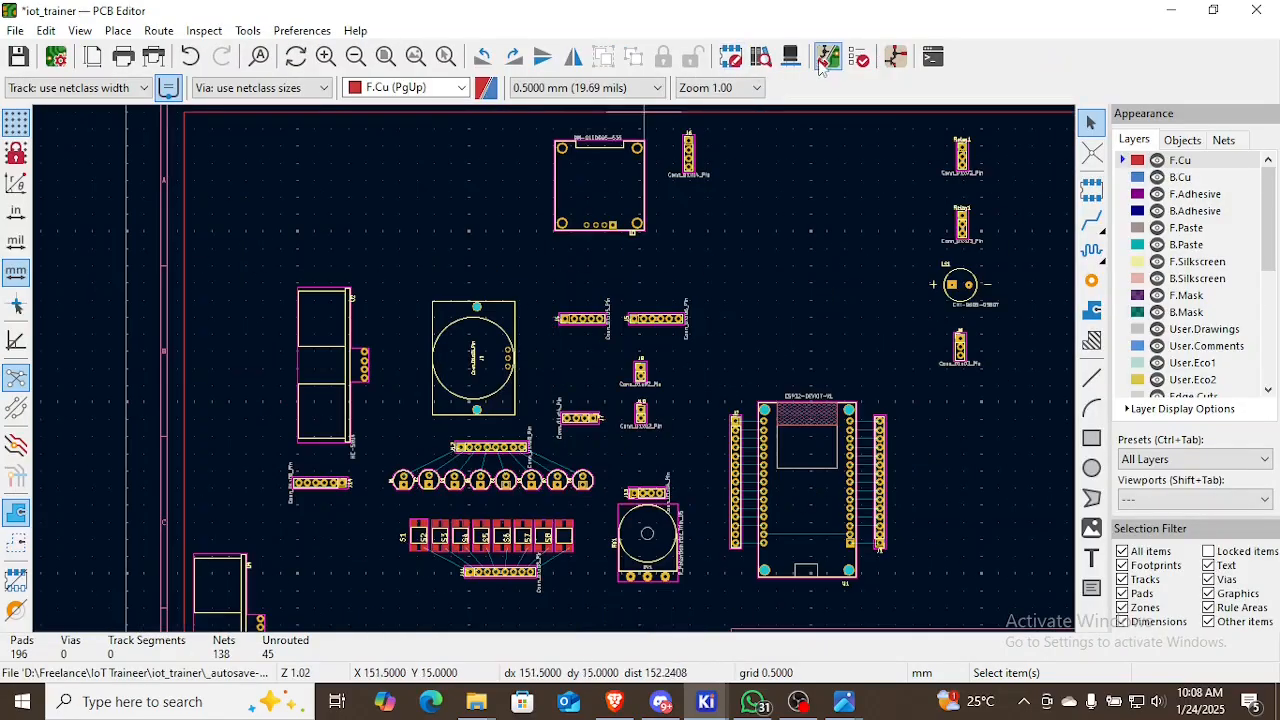
left_click(826, 58)
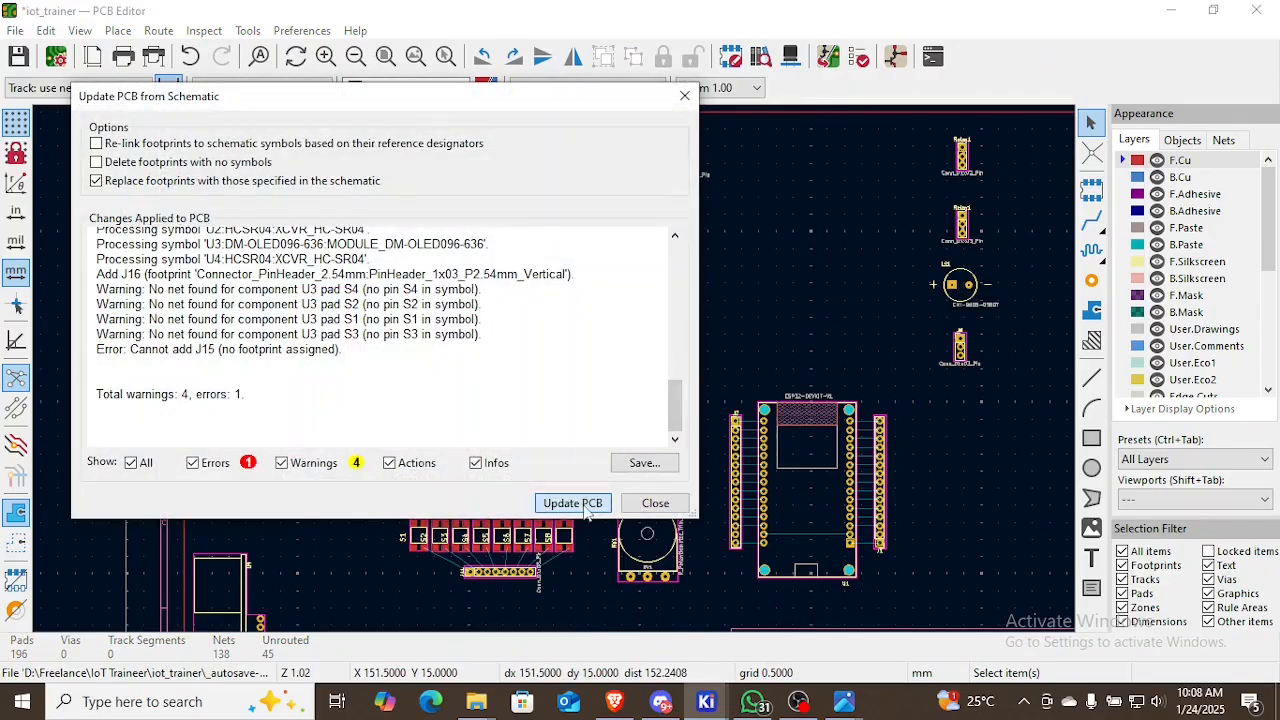
left_click(587, 505)
left_click(648, 505)
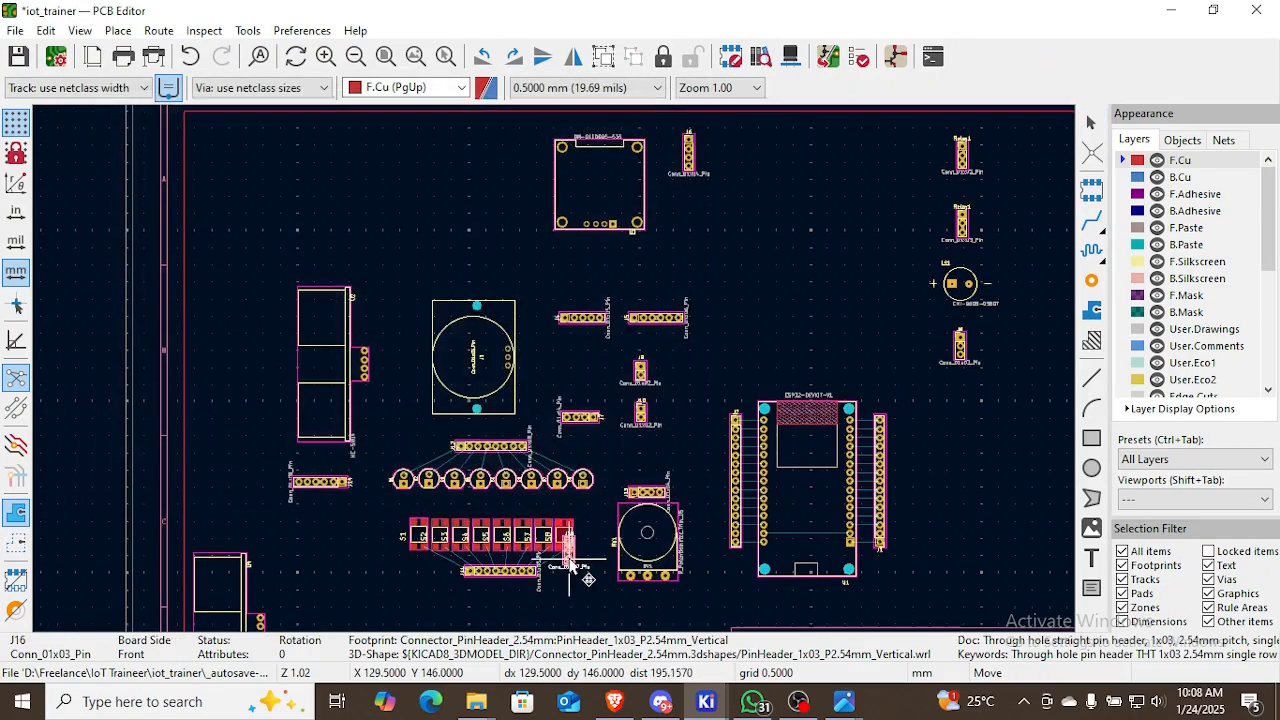
Place the J16 footprint in the free area to the right of the ESP32 DevKit
middle_click_drag(570, 560, 734, 294)
scroll(754, 343, "down", 1)
middle_click_drag(553, 368, 450, 444)
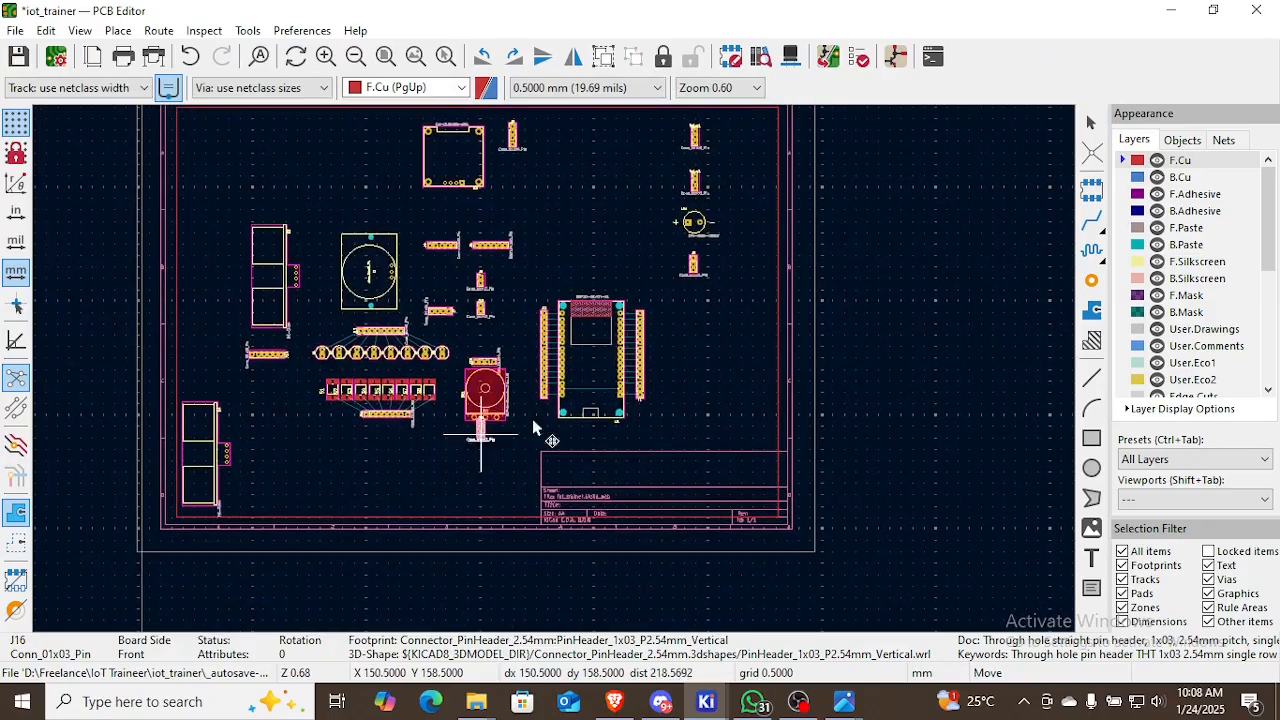
scroll(766, 371, "up", 3)
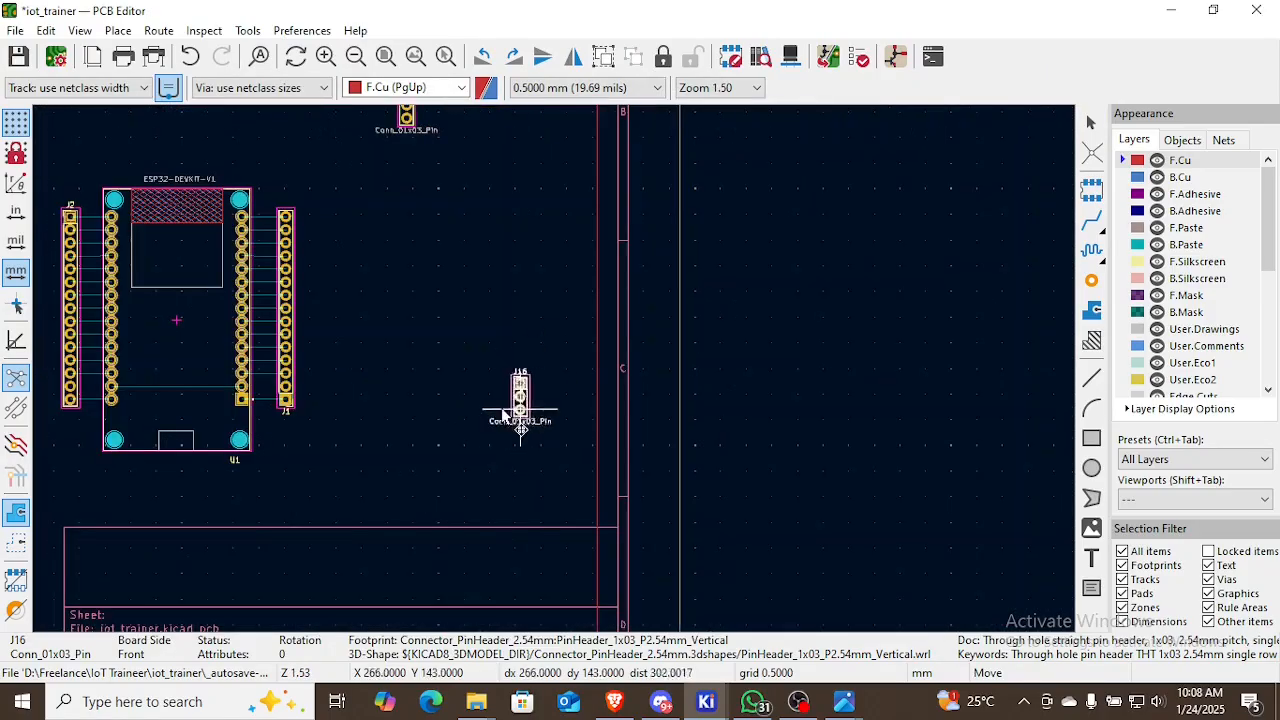
left_click(548, 322)
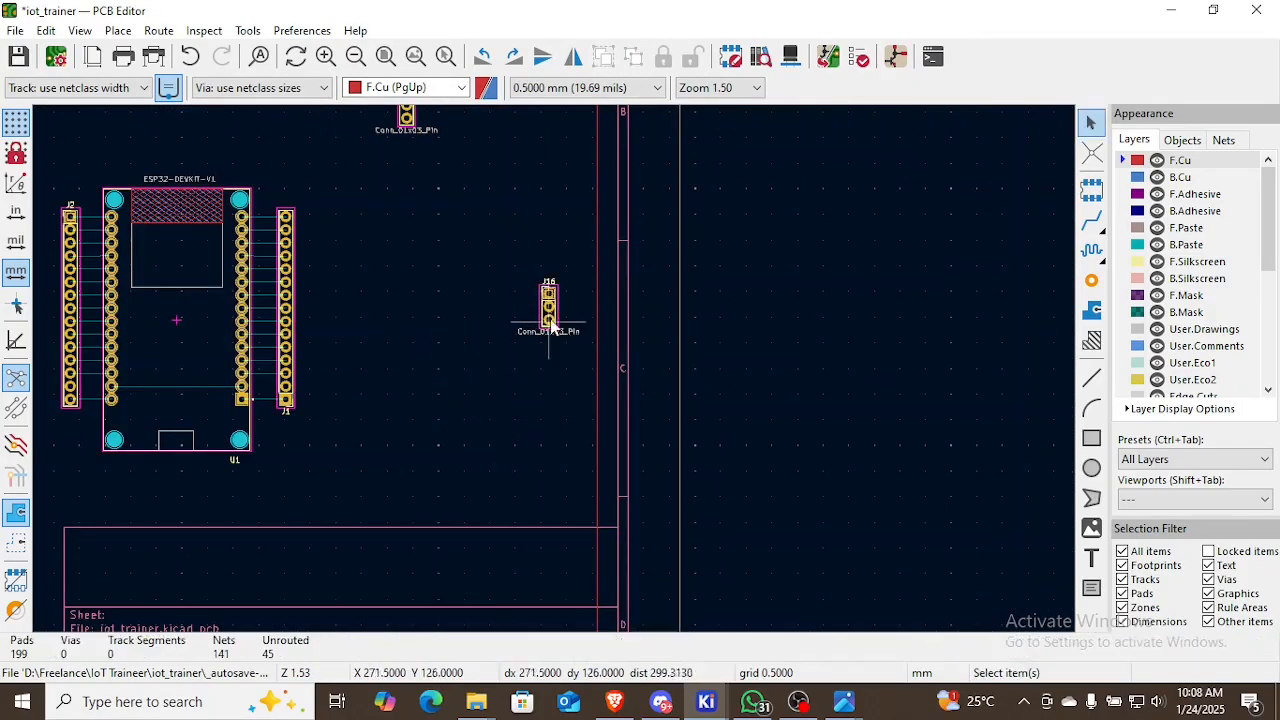
Open J16's 3D model selection and expand the nested HC-SR501-master folders under tutorial kicad
scroll(550, 322, "up", 4)
left_click(572, 370)
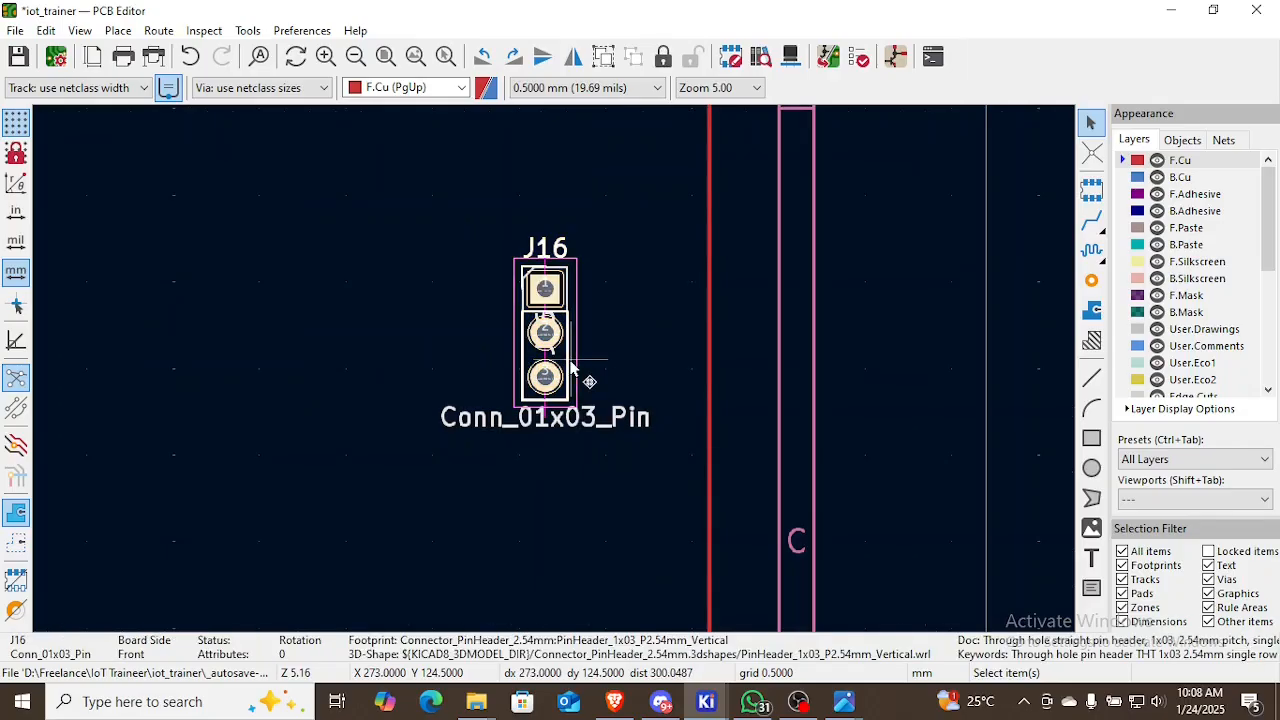
double_click(572, 370)
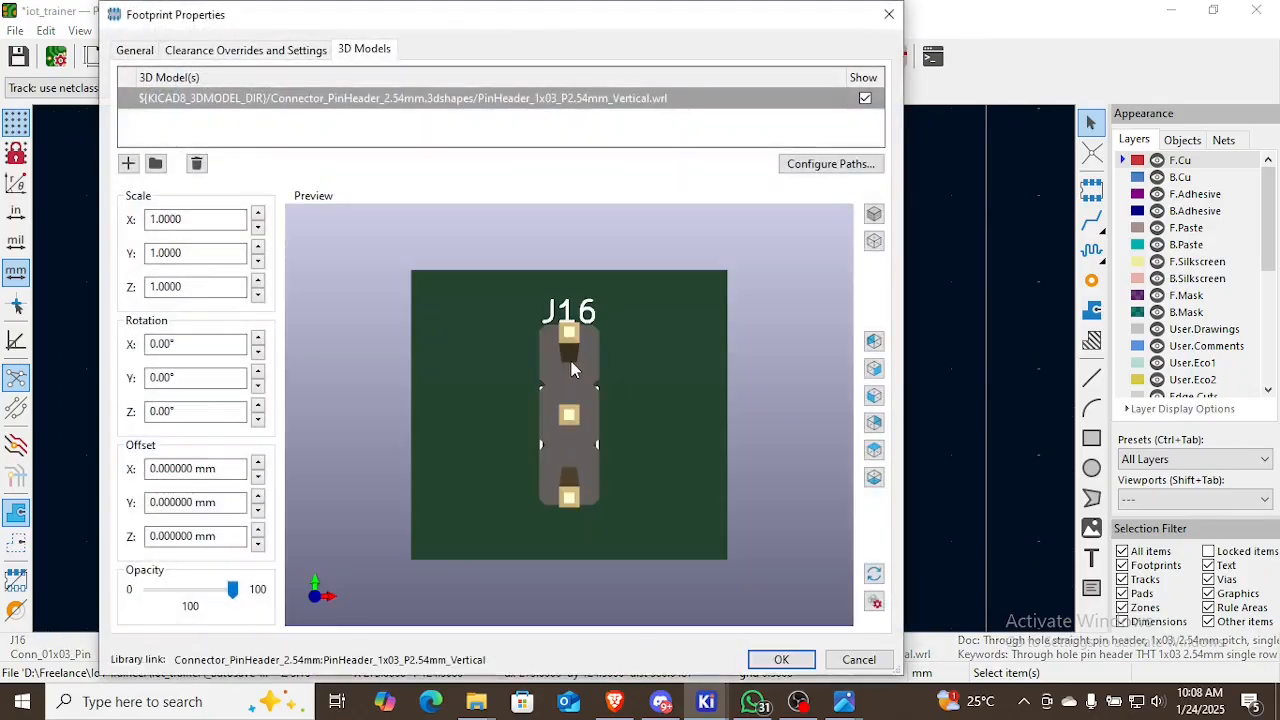
left_click(156, 165)
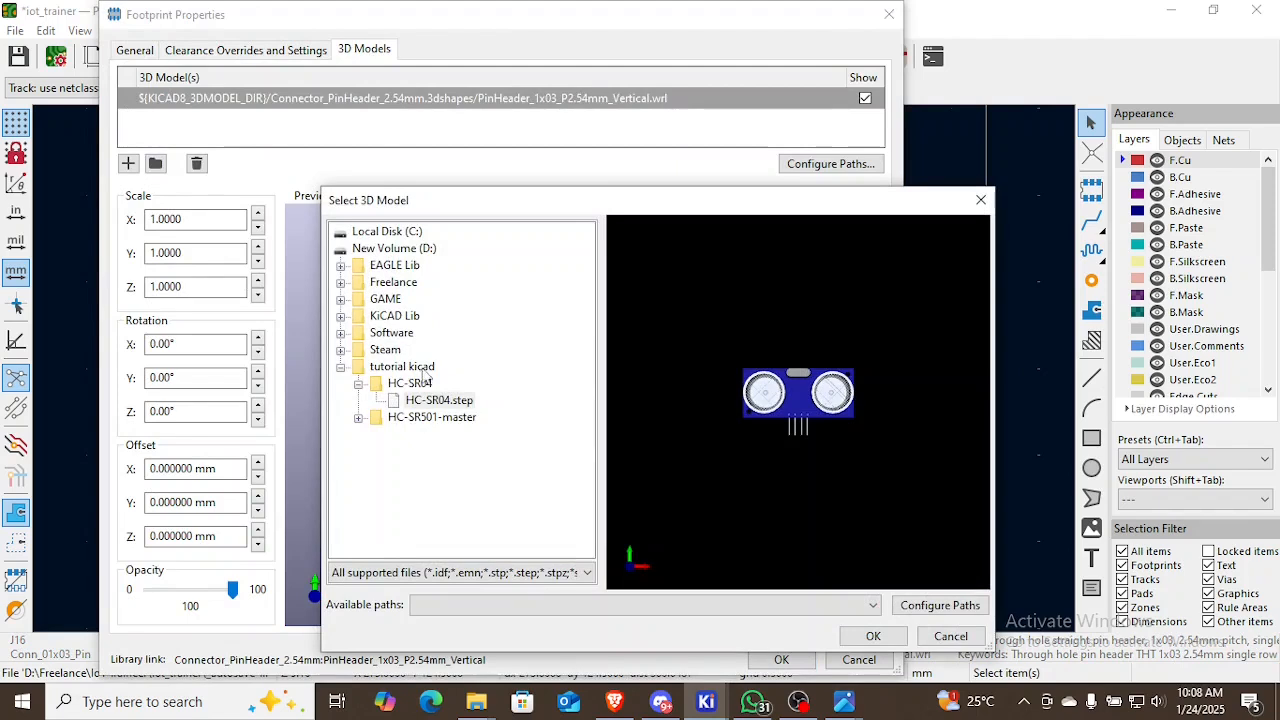
left_click(386, 418)
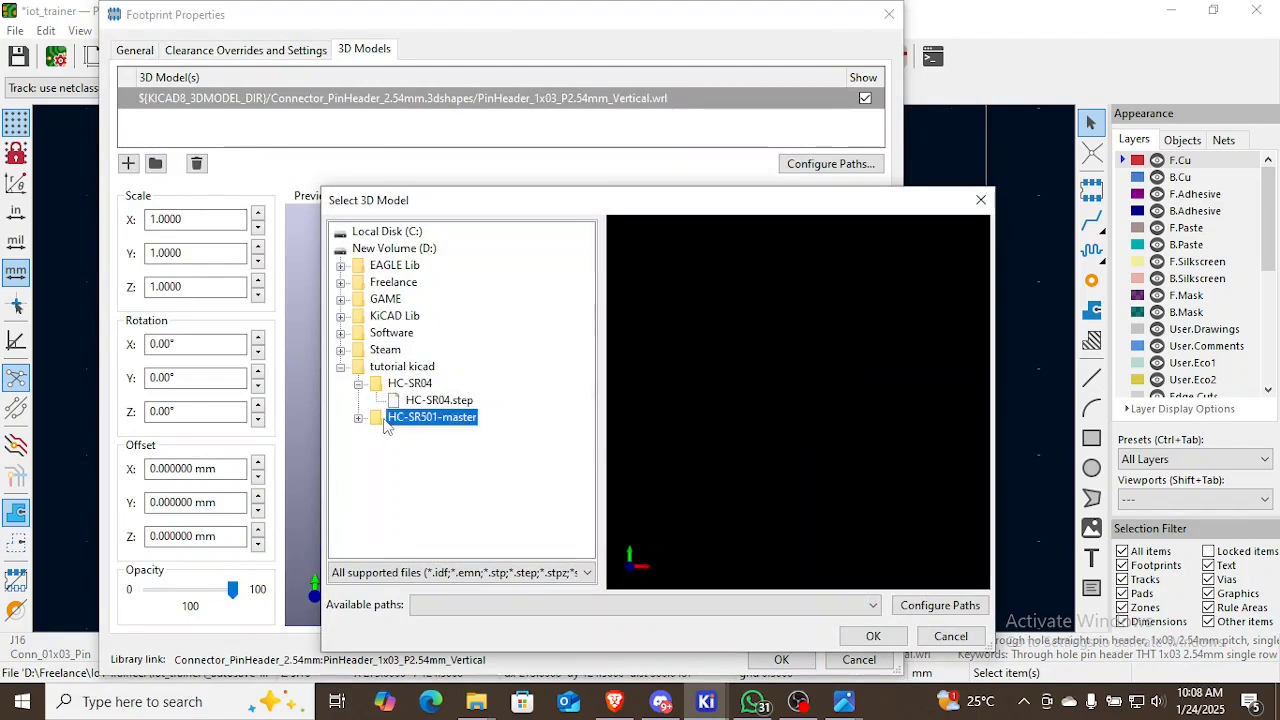
left_click(359, 419)
left_click(402, 438)
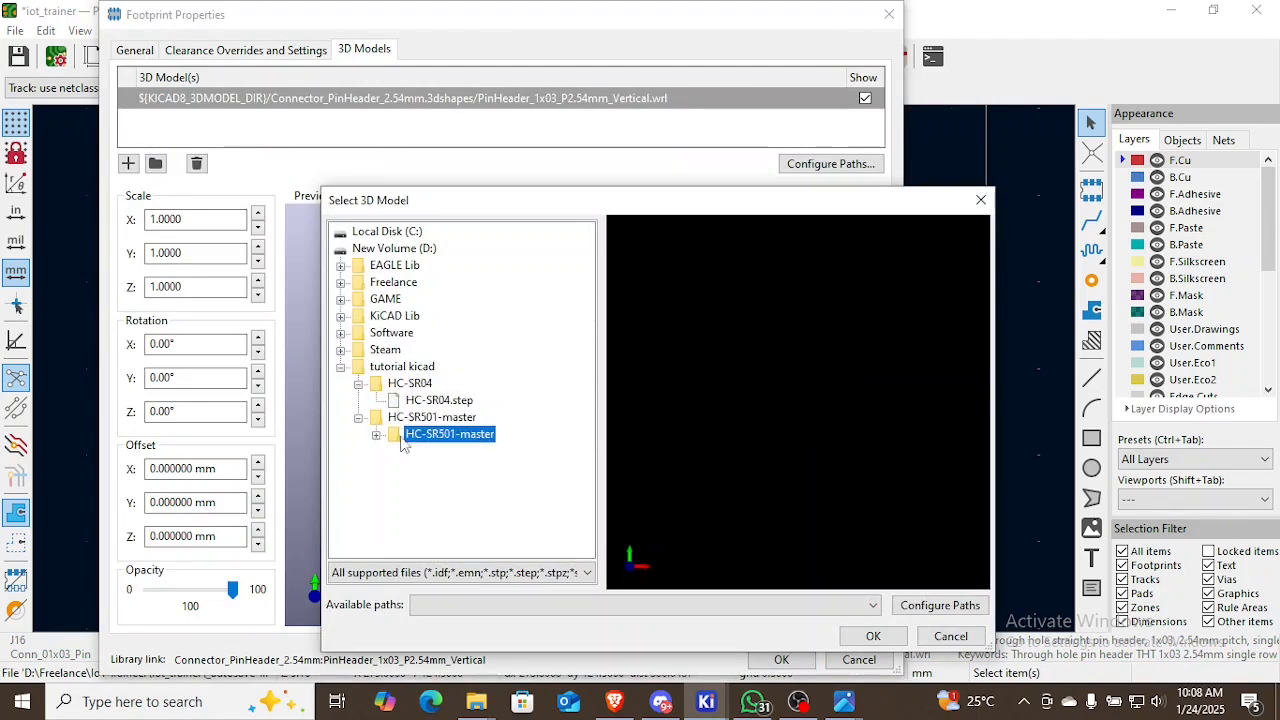
left_click(376, 436)
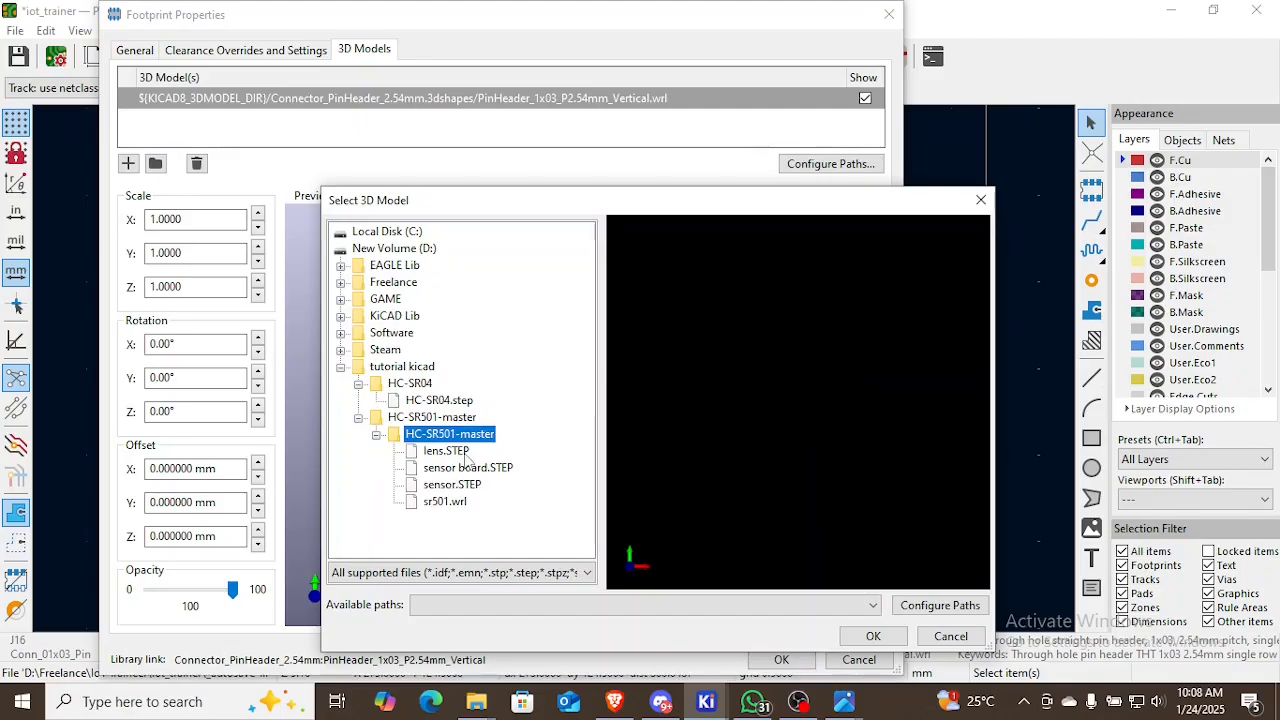
Preview the HC-SR501 model files, add sensor.STEP to J16's 3D models, and inspect its placement on the footprint
left_click(465, 452)
left_click_drag(555, 206, 549, 114)
left_click(488, 378)
left_click(467, 394)
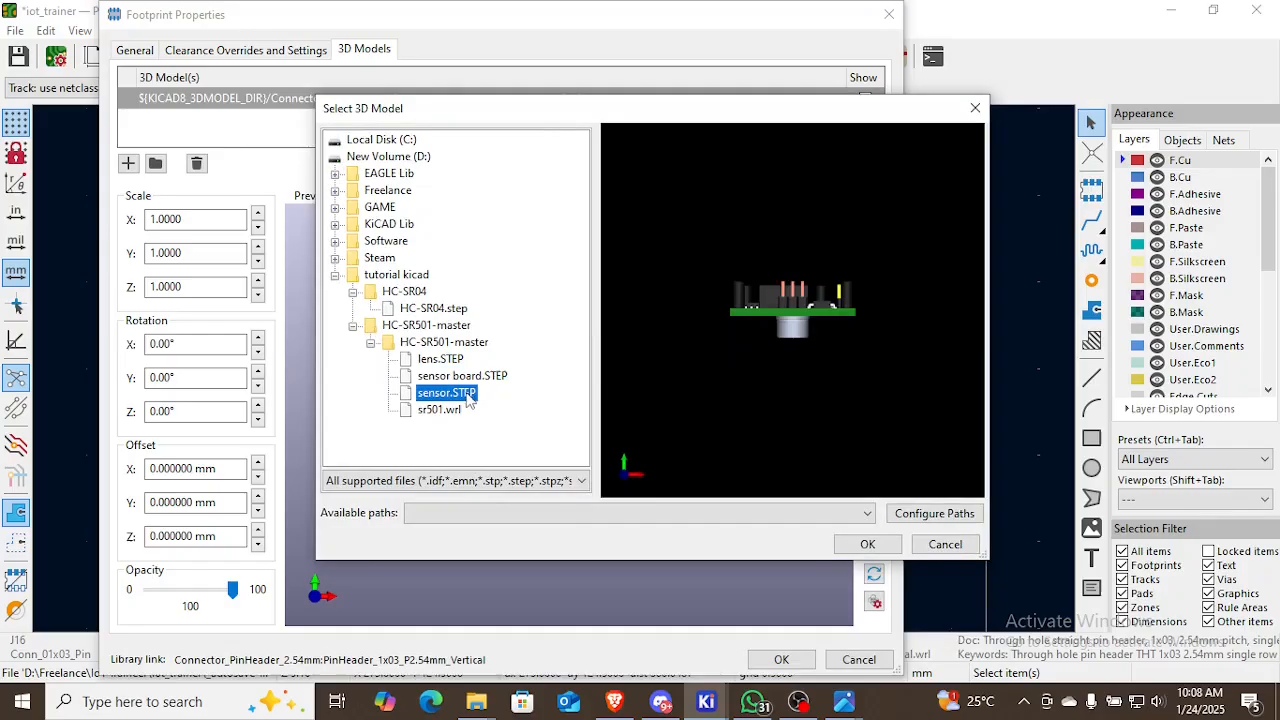
left_click(440, 410)
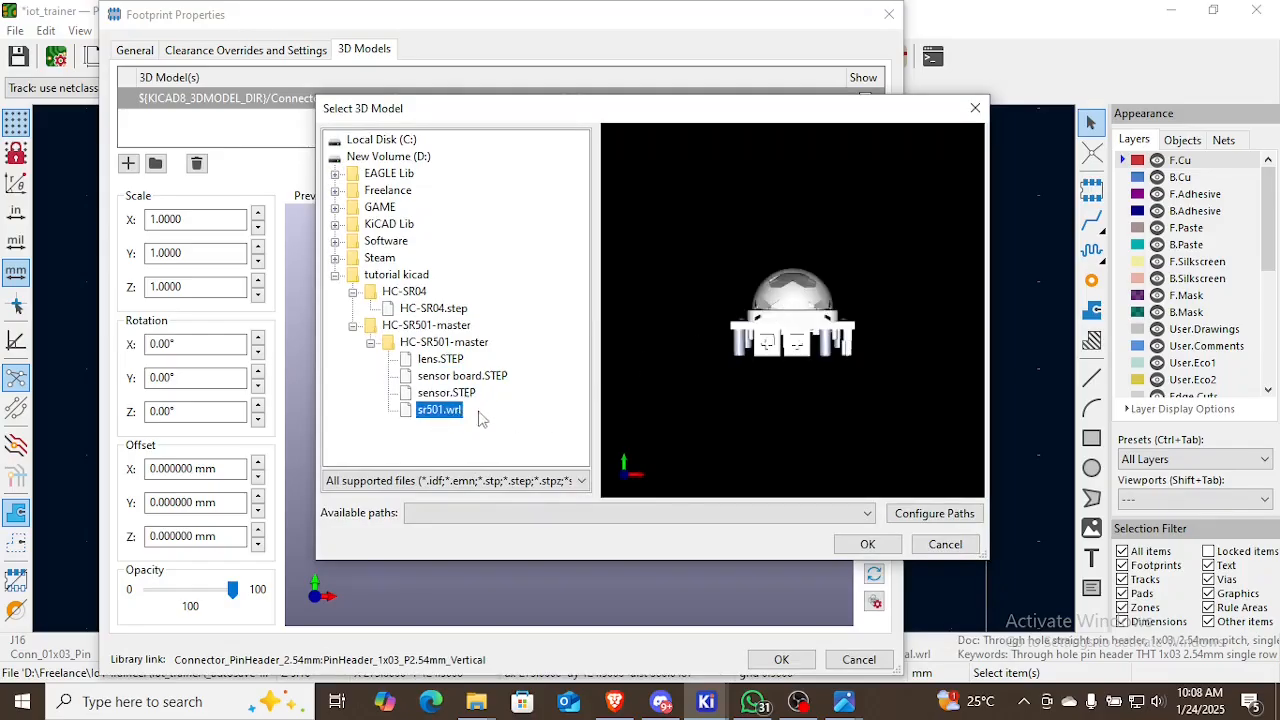
left_click(465, 396)
left_click(483, 378)
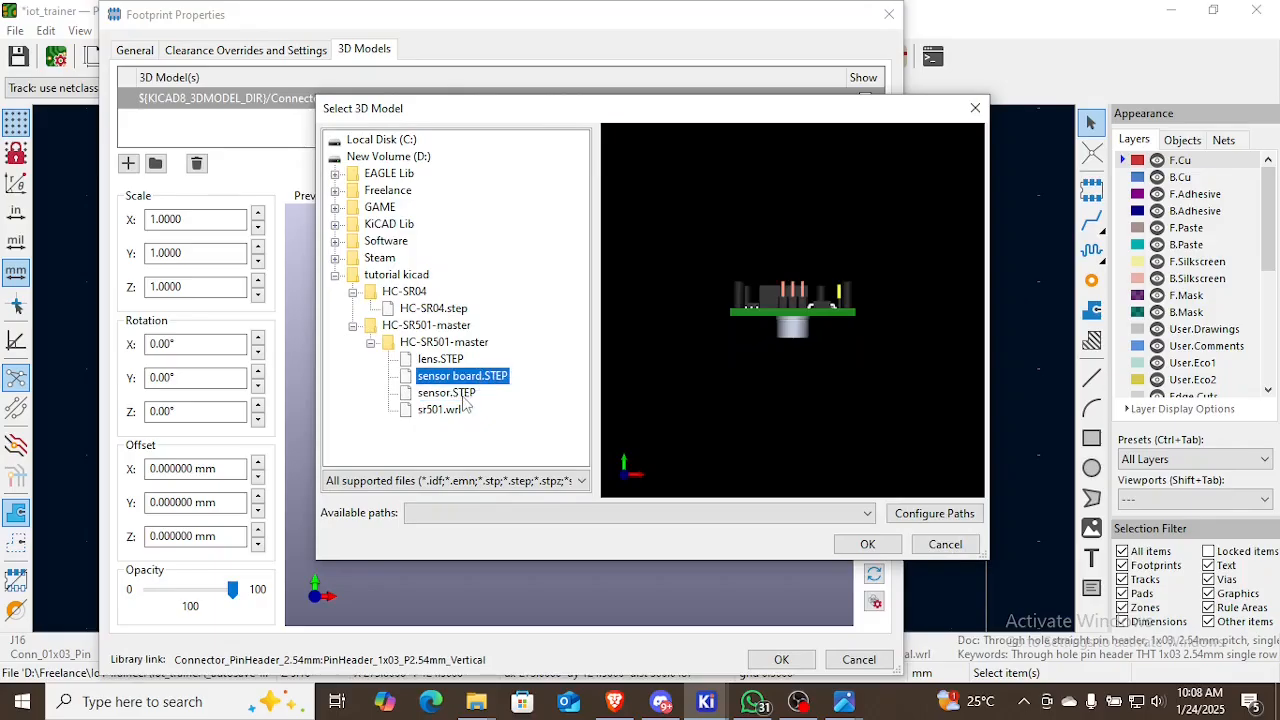
left_click(463, 396)
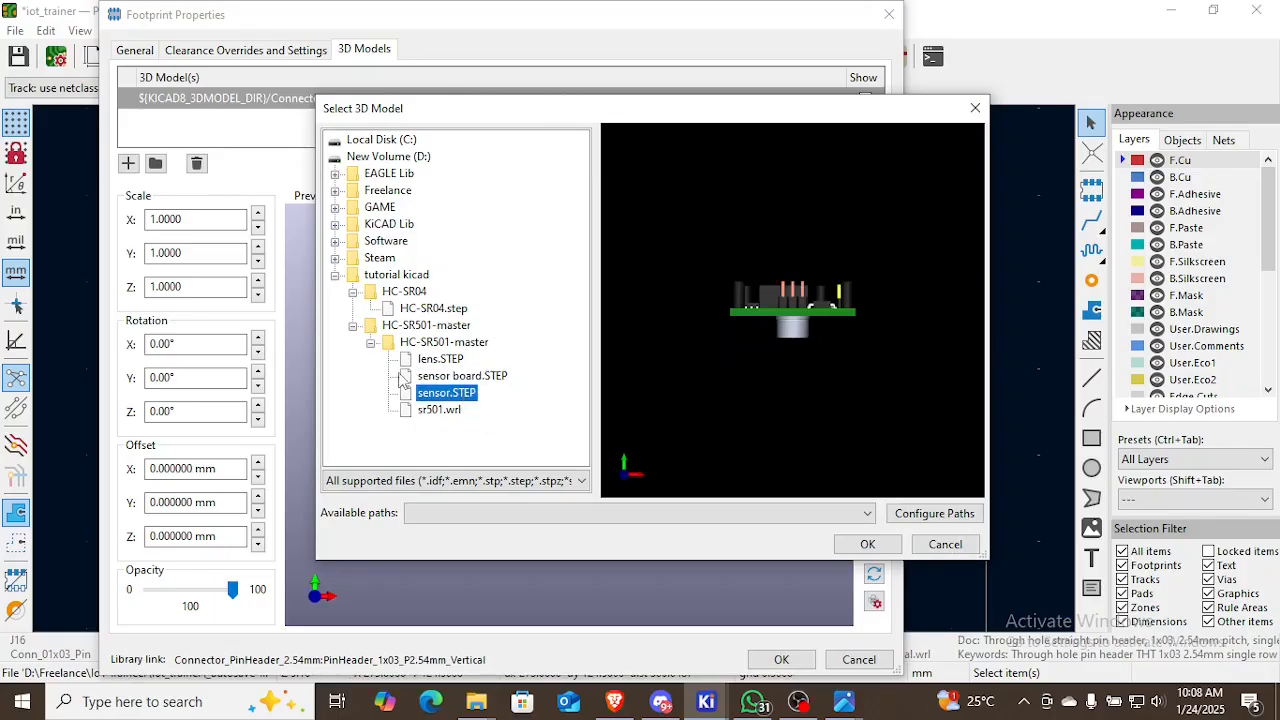
left_click(461, 378)
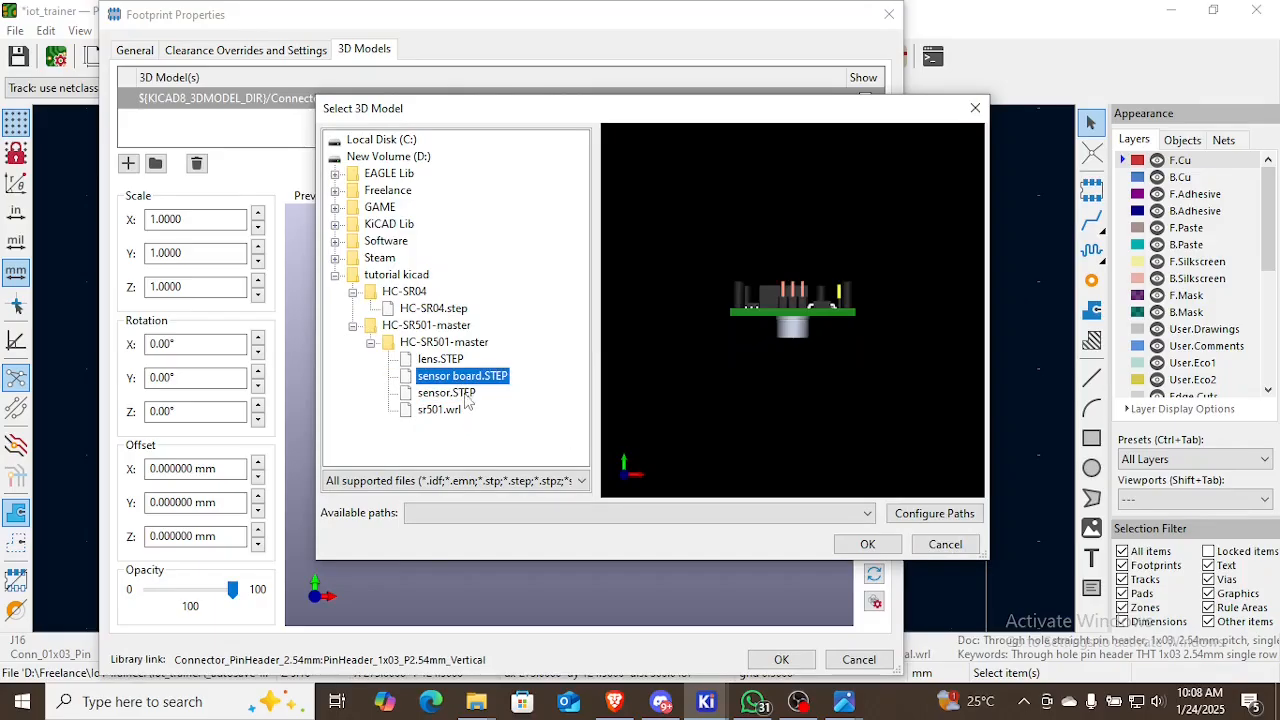
left_click(467, 395)
left_click(867, 544)
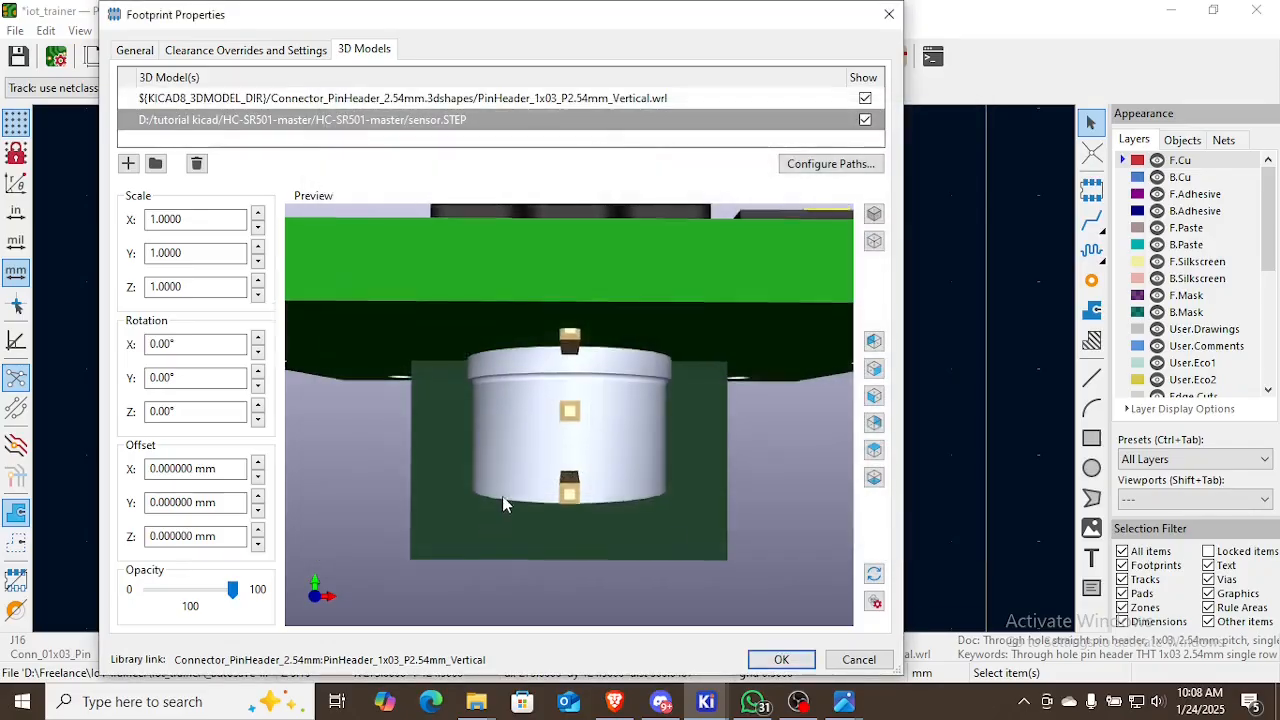
left_click_drag(503, 503, 564, 460)
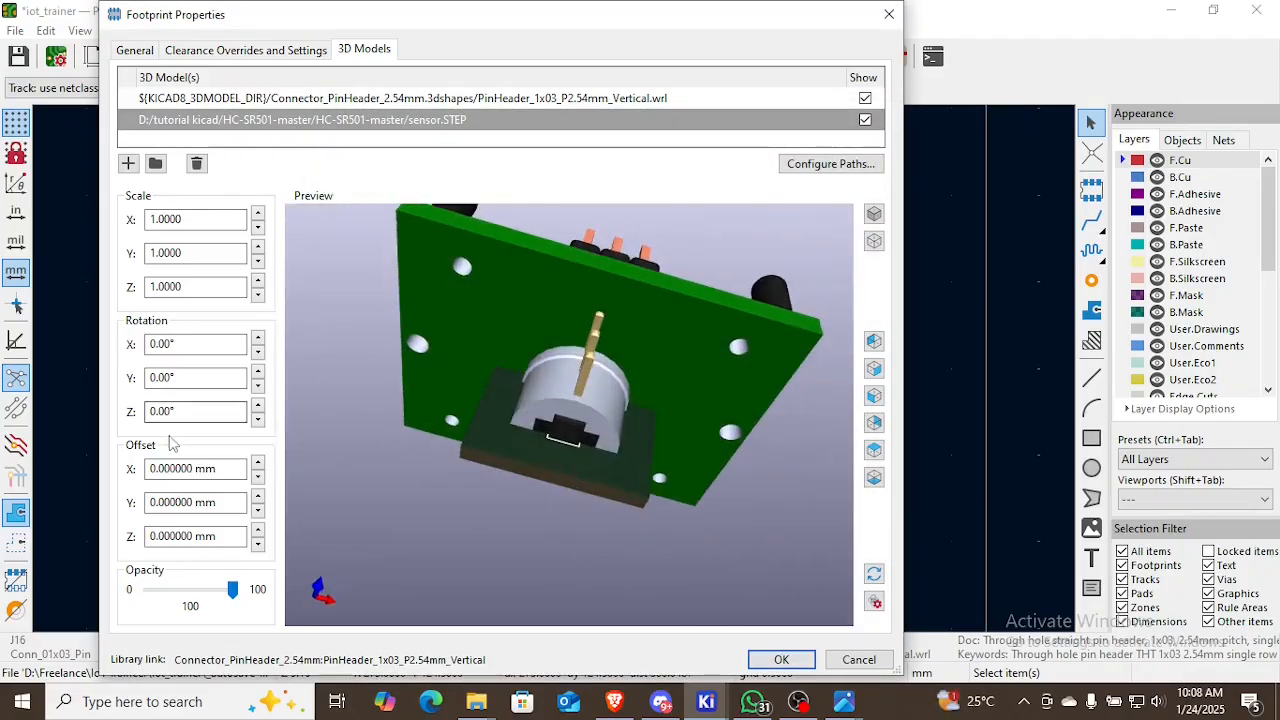
Rotate the sensor.STEP model to 90° about X so the sensor board lies flat with its dome facing up
left_click(257, 351)
left_click(257, 356)
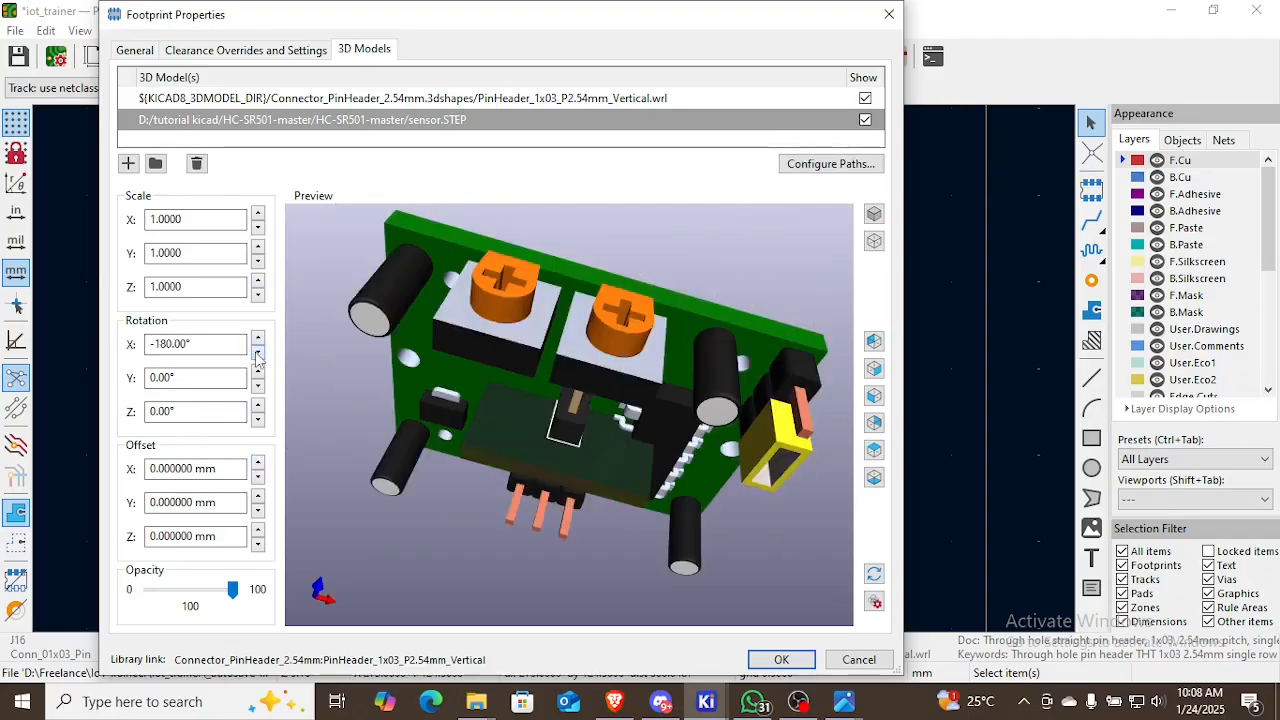
left_click(257, 349)
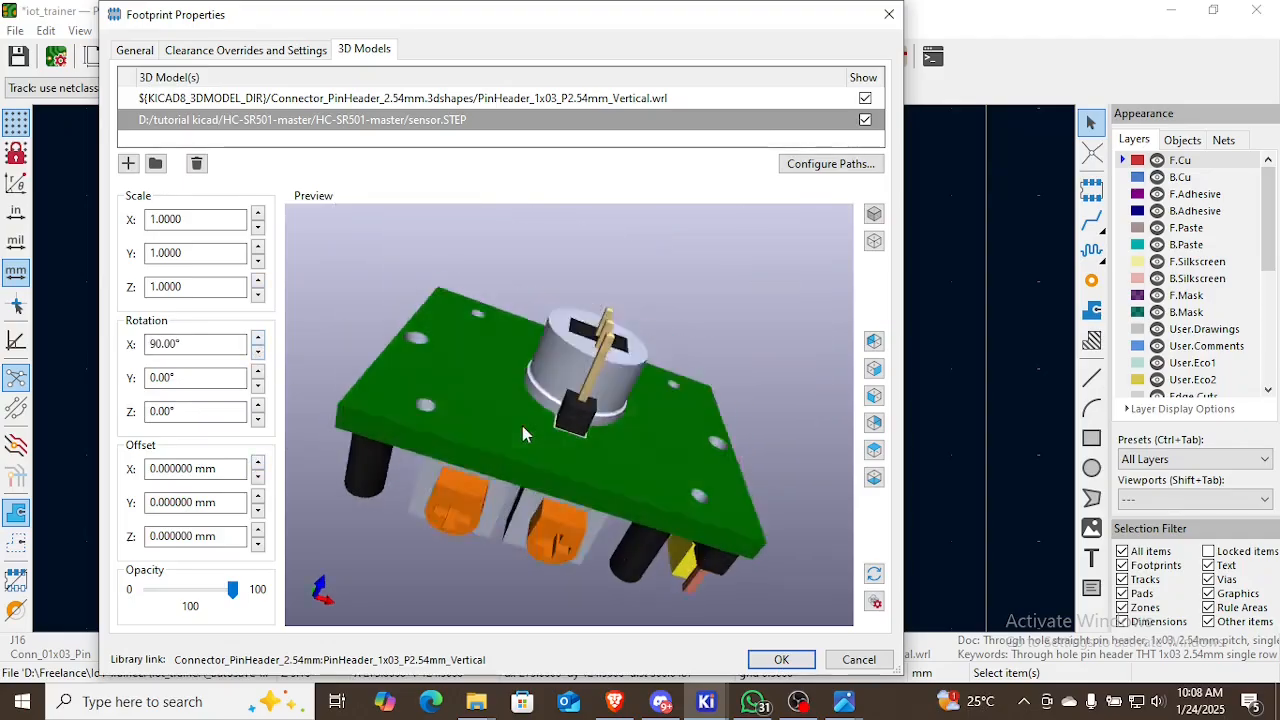
left_click_drag(575, 357, 565, 404)
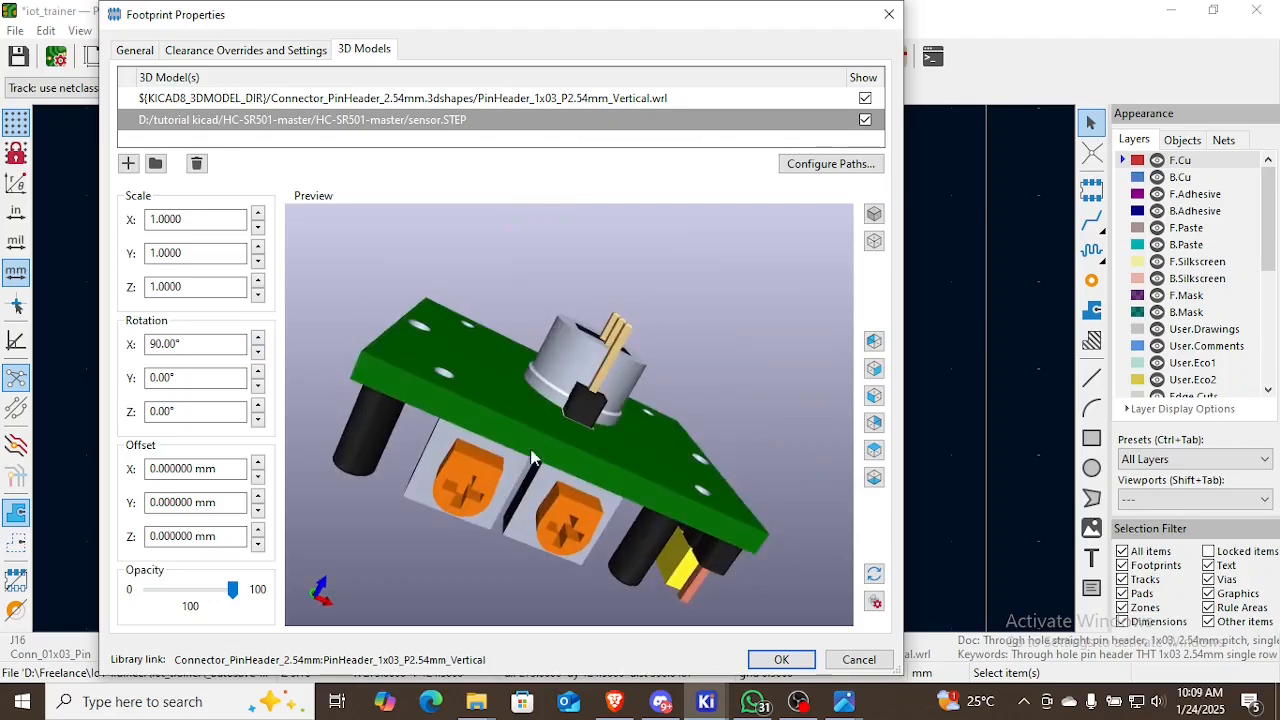
left_click_drag(531, 457, 457, 373)
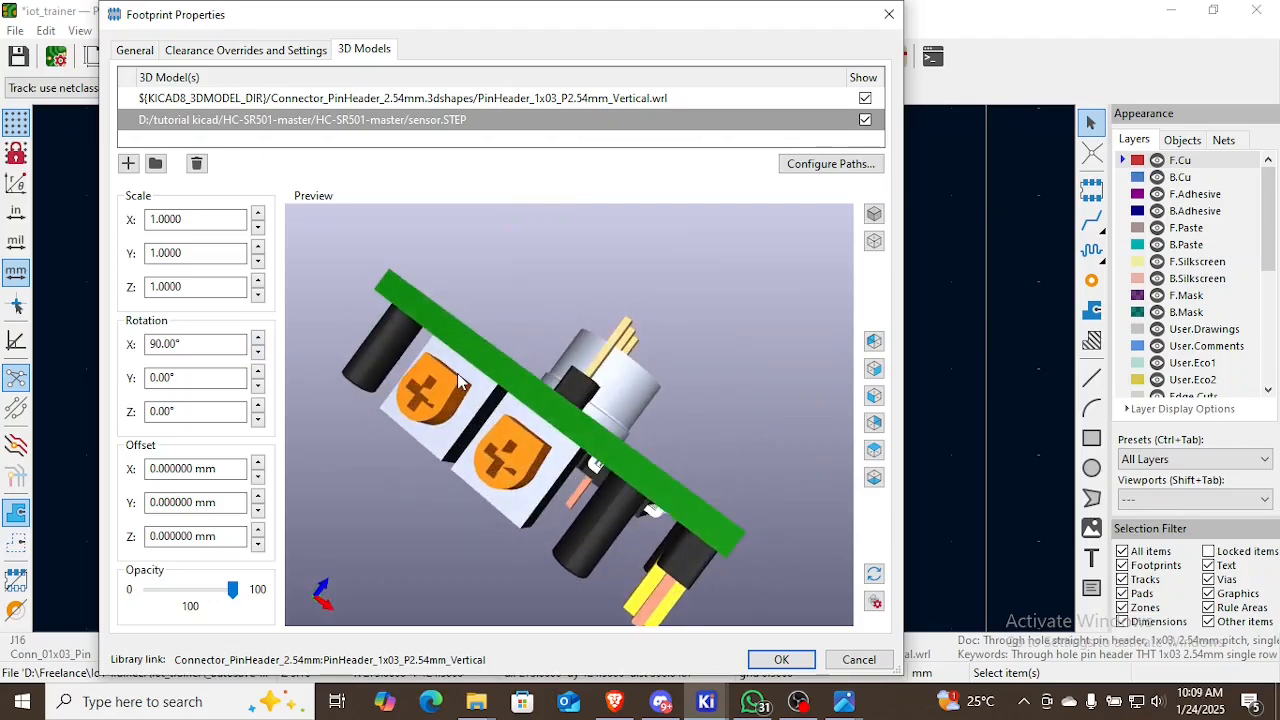
Raise the sensor model above the footprint by setting its Z offset to 11 mm
left_click(257, 531)
left_click(257, 531)
left_click(257, 531)
left_click(257, 531)
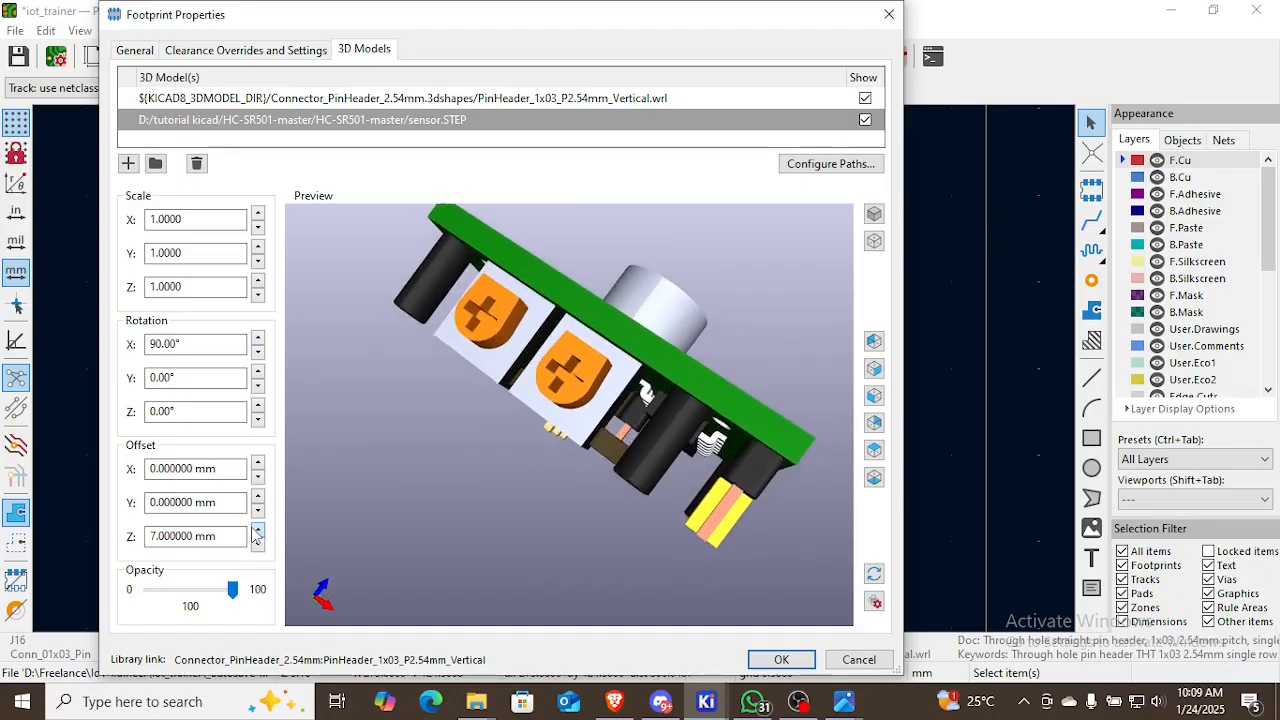
left_click(257, 531)
left_click(257, 531)
left_click(257, 531)
left_click(257, 531)
left_click_drag(321, 520, 645, 495)
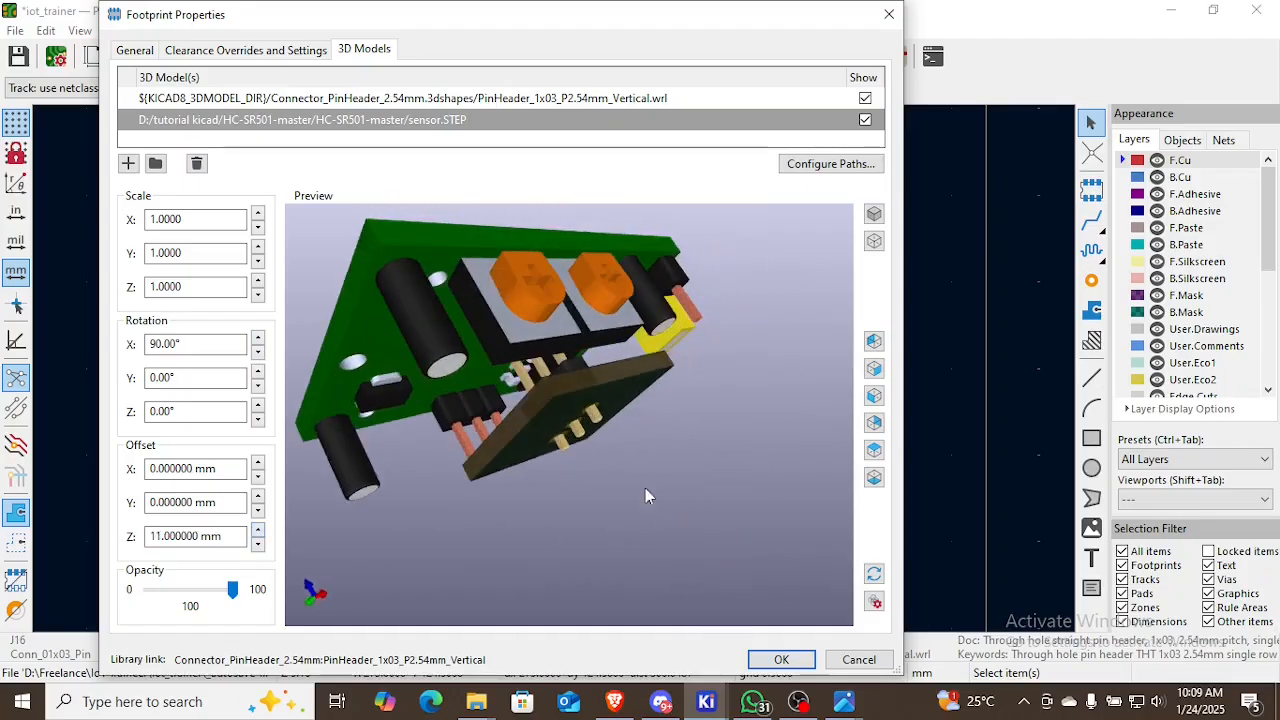
left_click_drag(308, 370, 268, 480)
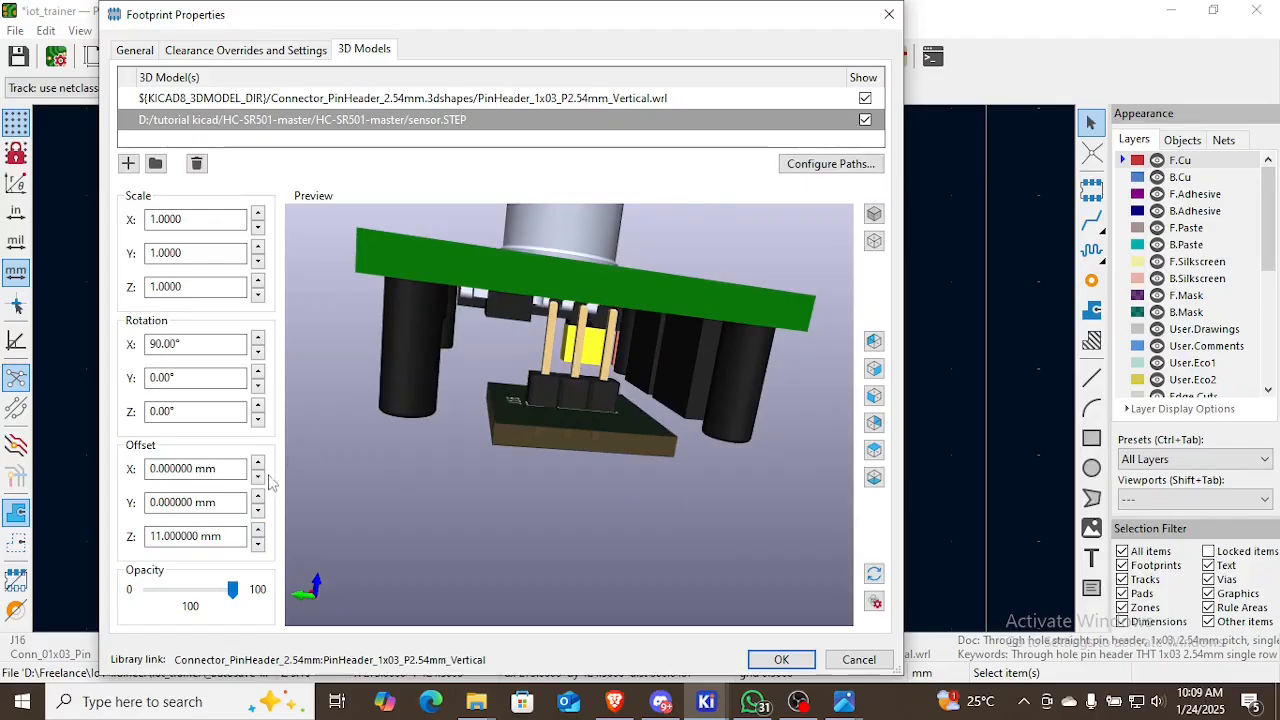
Set the sensor model's Z rotation to -90° and lower its Z offset to 10 mm
left_click(259, 388)
left_click(258, 373)
left_click(257, 421)
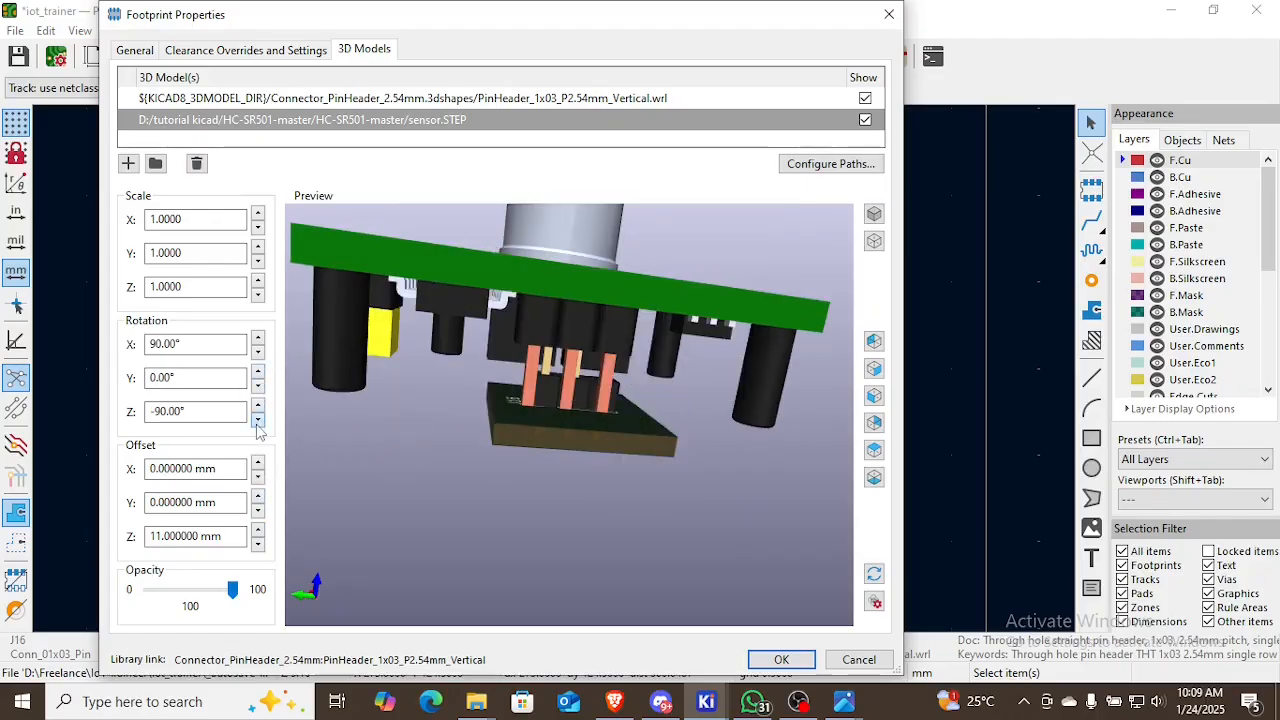
left_click_drag(442, 457, 453, 504)
left_click(258, 544)
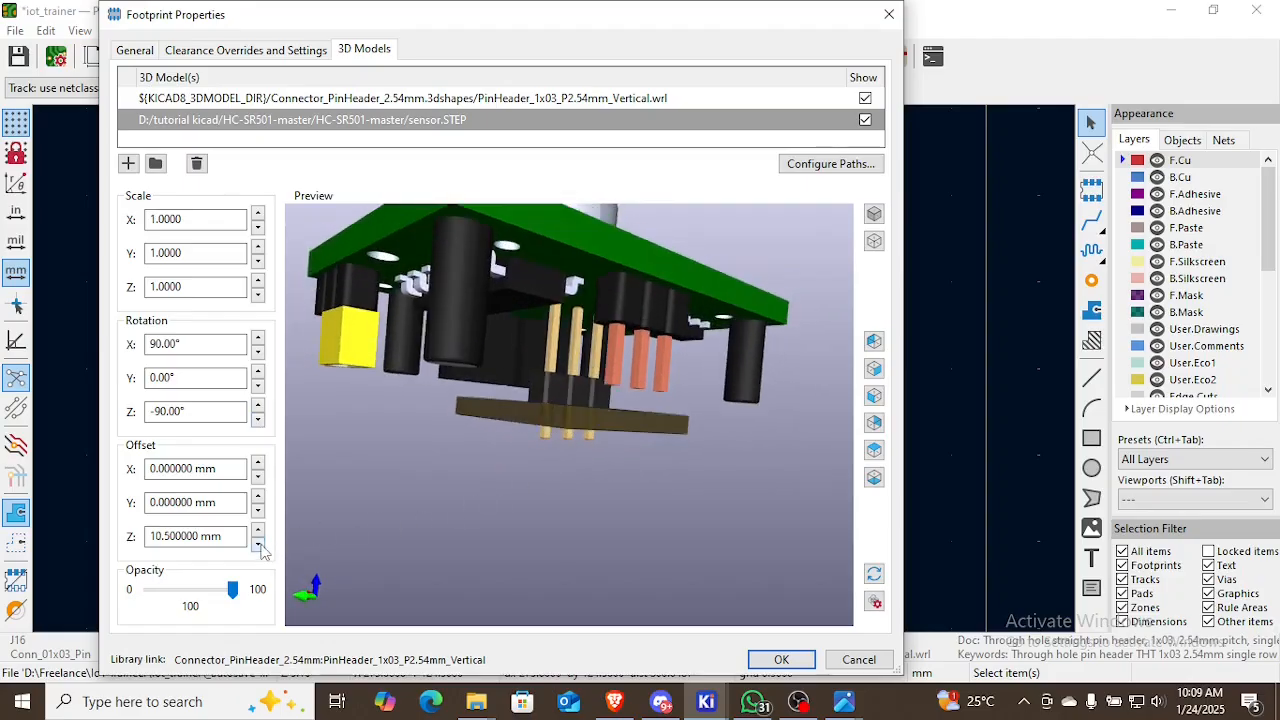
left_click(258, 545)
Shift the sensor model along X to an offset of 9.5 mm to bring its pins over the J16 pads
left_click(258, 463)
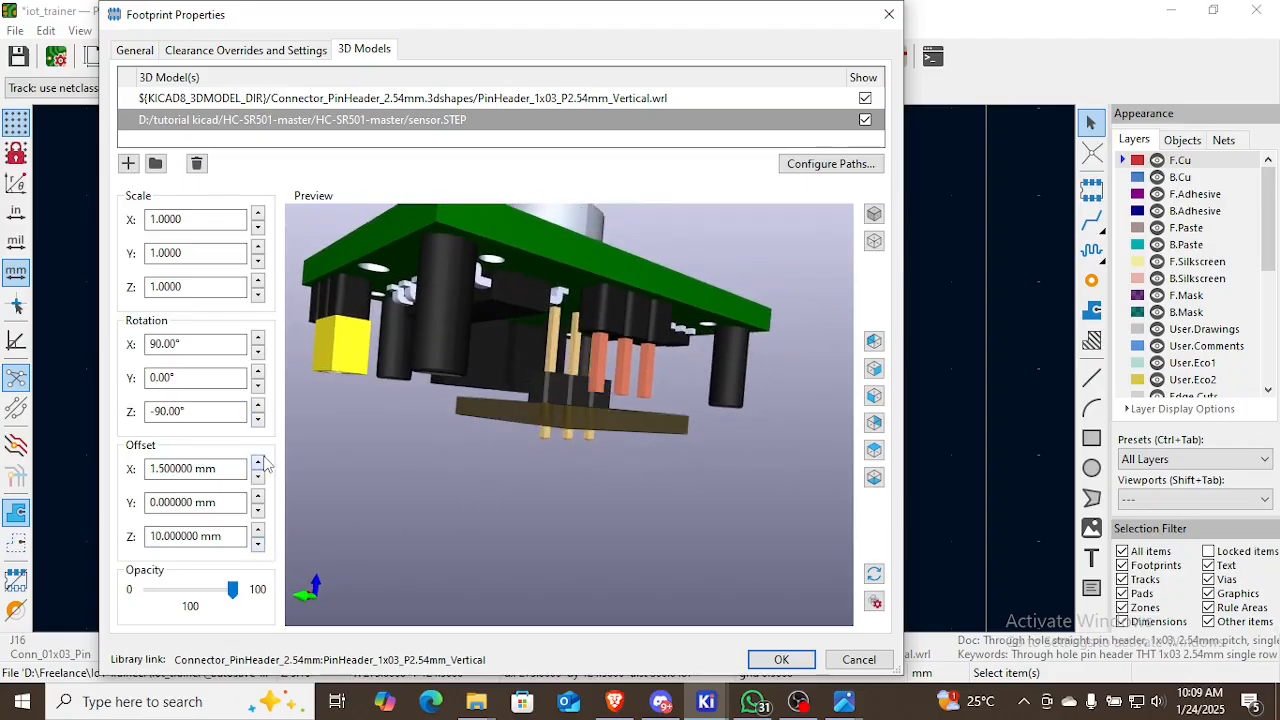
left_click(258, 463)
left_click(258, 463)
left_click(258, 463)
left_click(258, 463)
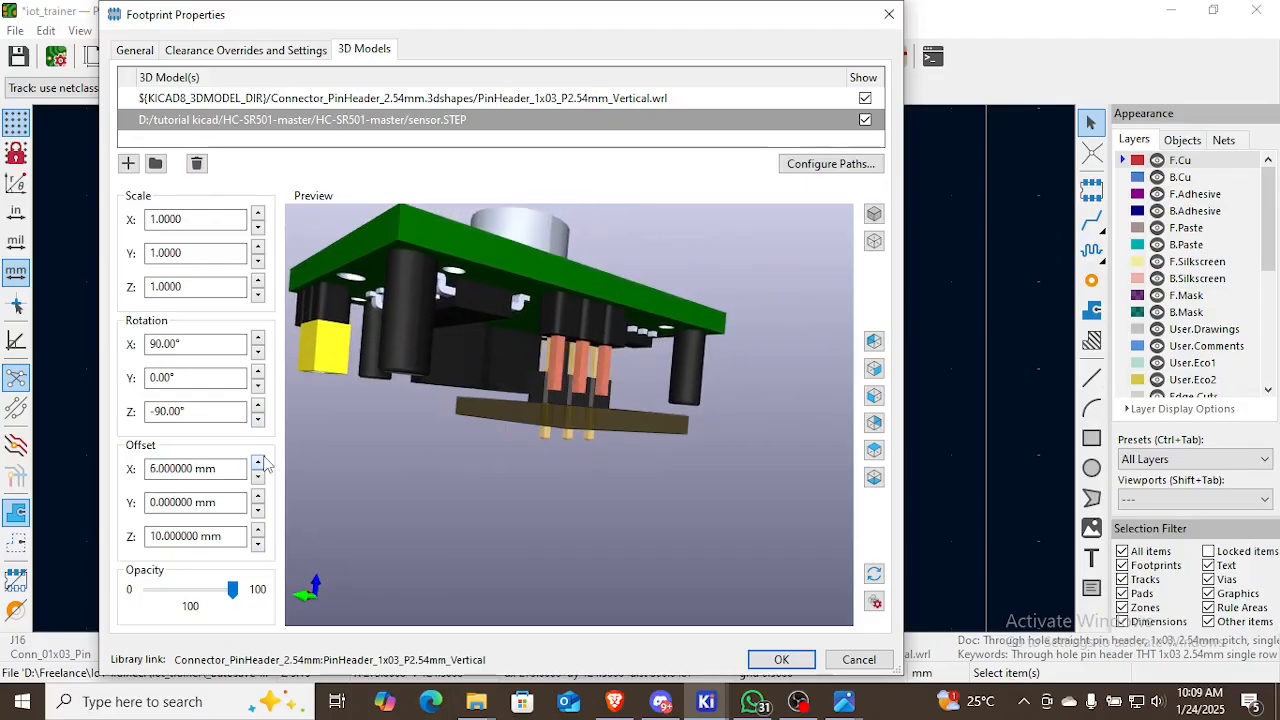
left_click(258, 463)
left_click(258, 463)
left_click(258, 463)
left_click_drag(646, 505, 491, 478)
left_click(258, 463)
left_click(258, 463)
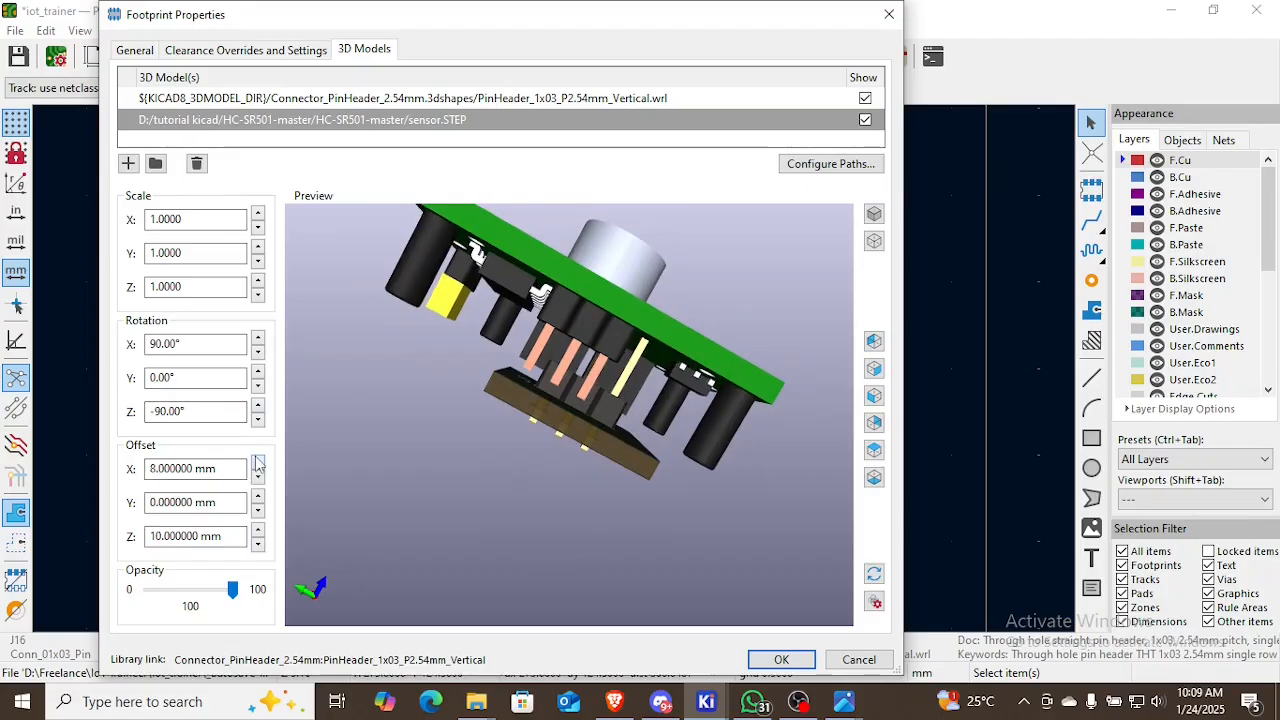
left_click(258, 463)
left_click_drag(433, 450, 560, 520)
left_click(257, 463)
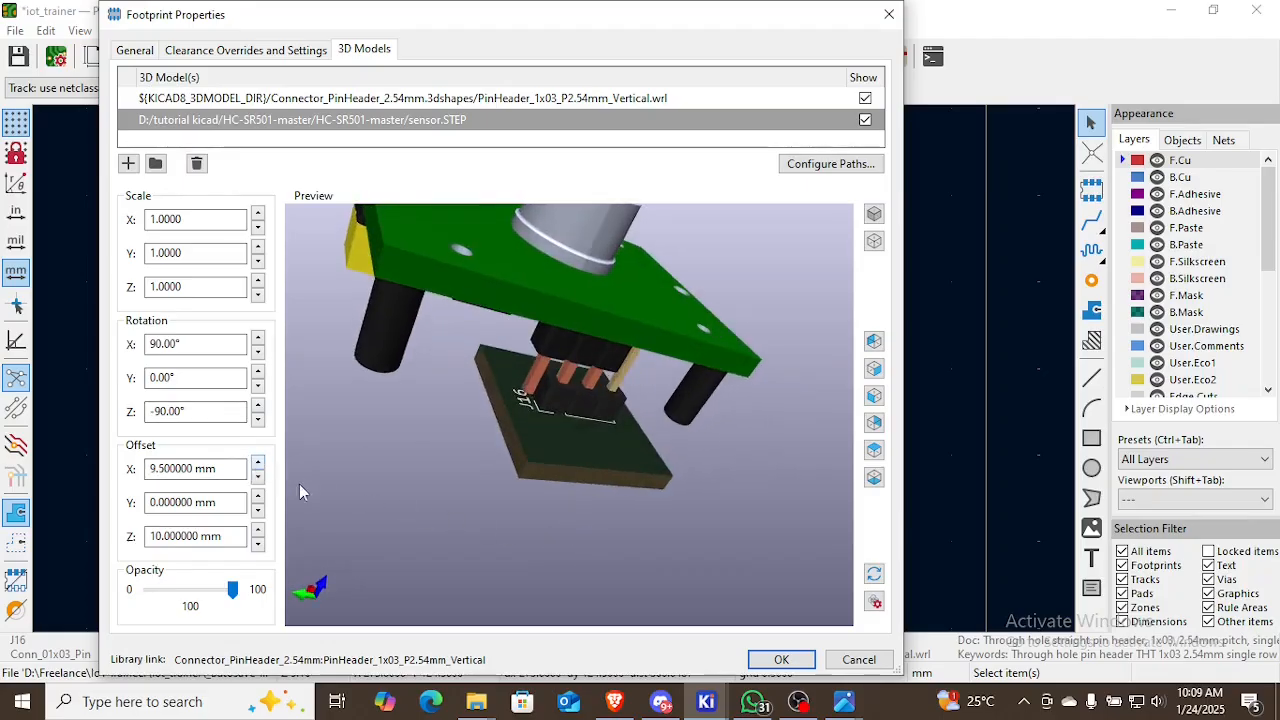
Set the sensor model's Y offset to -2.5 mm to align its three pins with the header pins
left_click(258, 509)
left_click(258, 509)
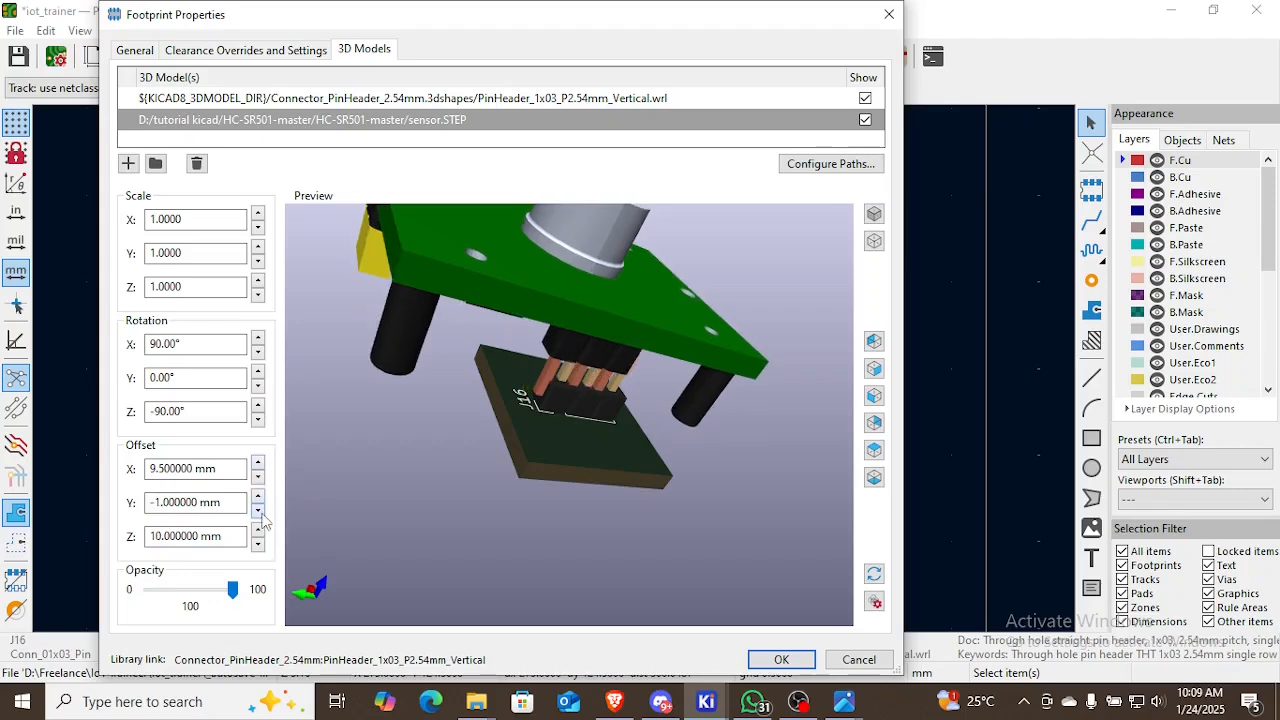
left_click(258, 510)
left_click(258, 510)
left_click_drag(428, 468, 548, 565)
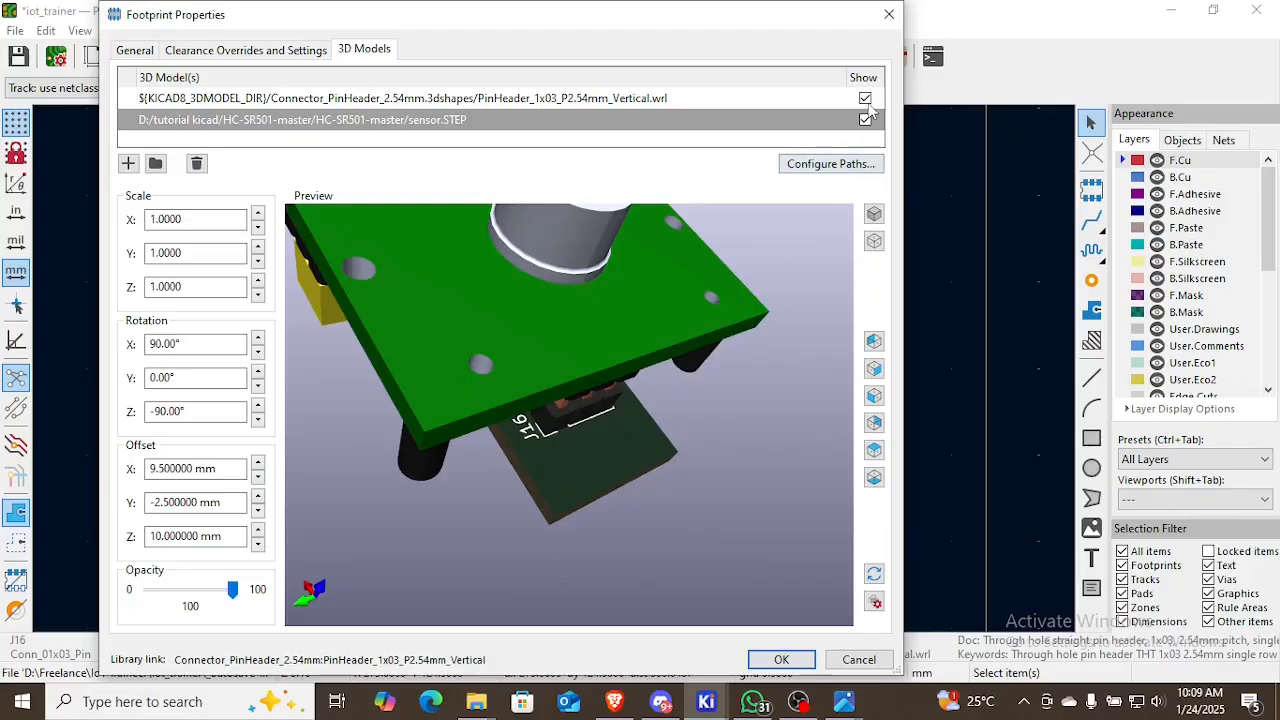
Hide the PinHeader_1x03_P2.54mm_Vertical.wrl model so only the sensor model shows on the footprint
left_click(832, 98)
left_click(865, 98)
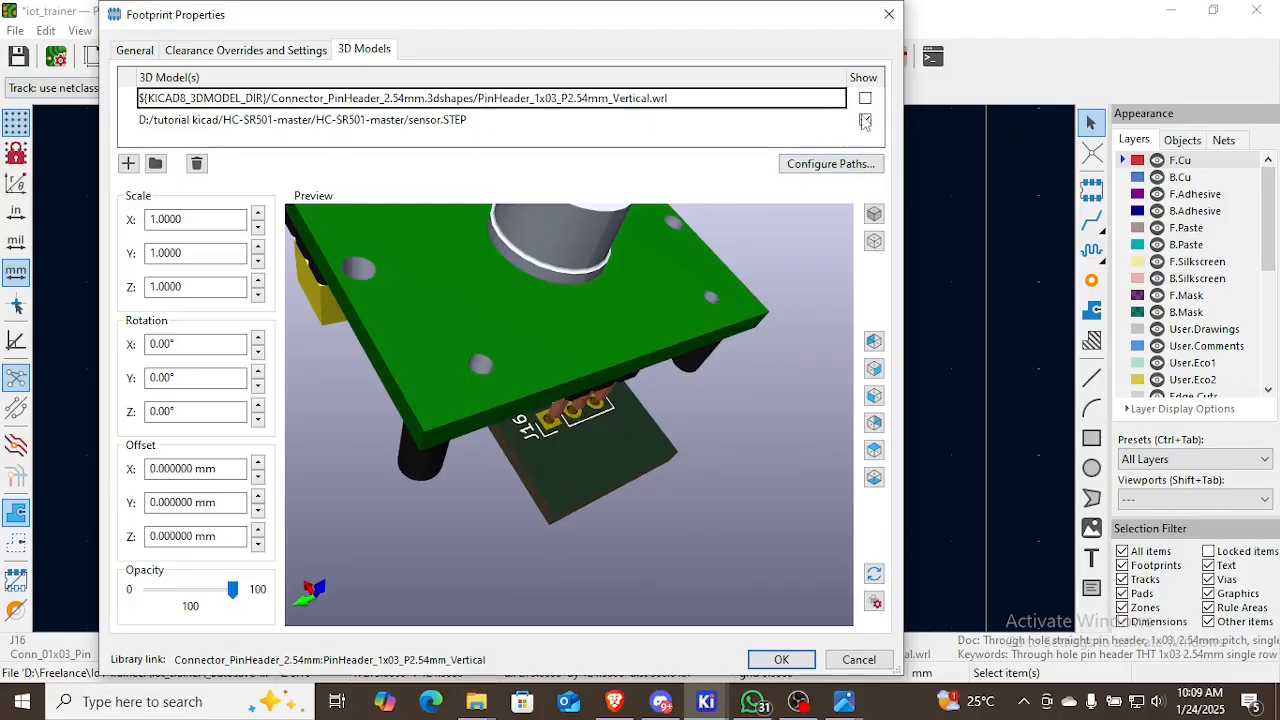
left_click_drag(699, 442, 351, 510)
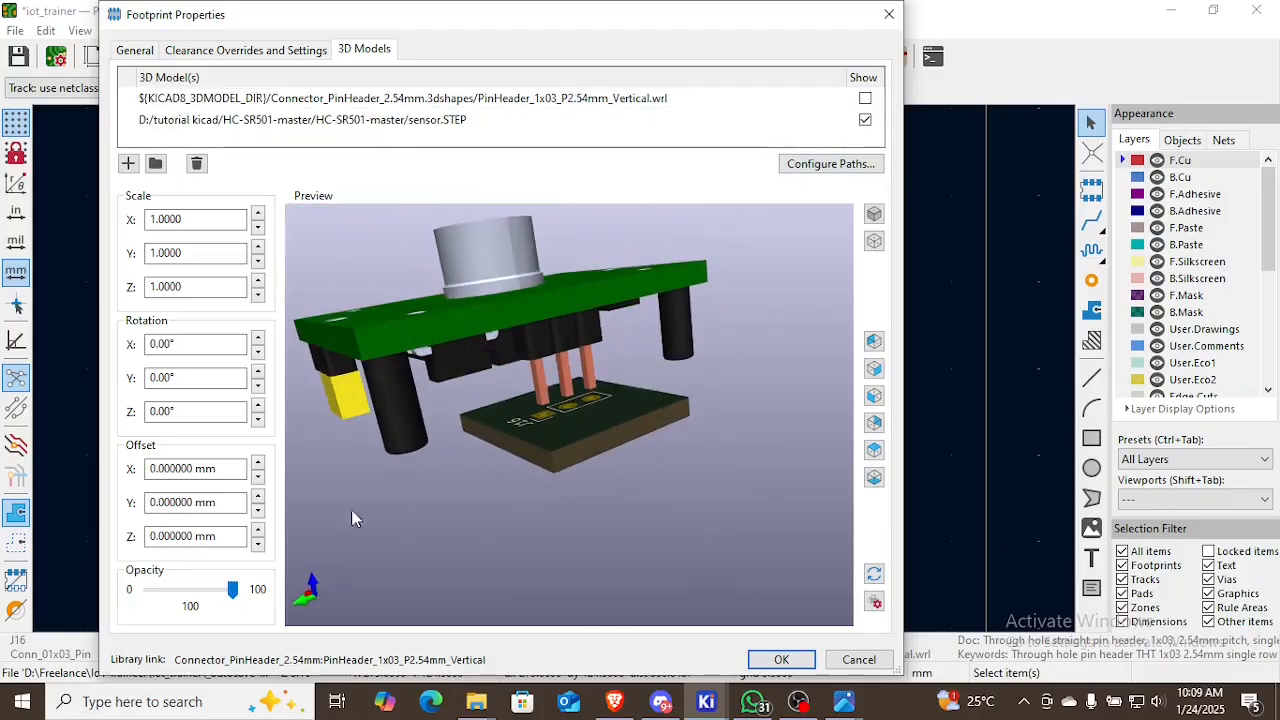
Set the hidden pin header model's Z offset to -2 mm, keep its Y offset at 0, and apply the footprint properties
left_click(258, 545)
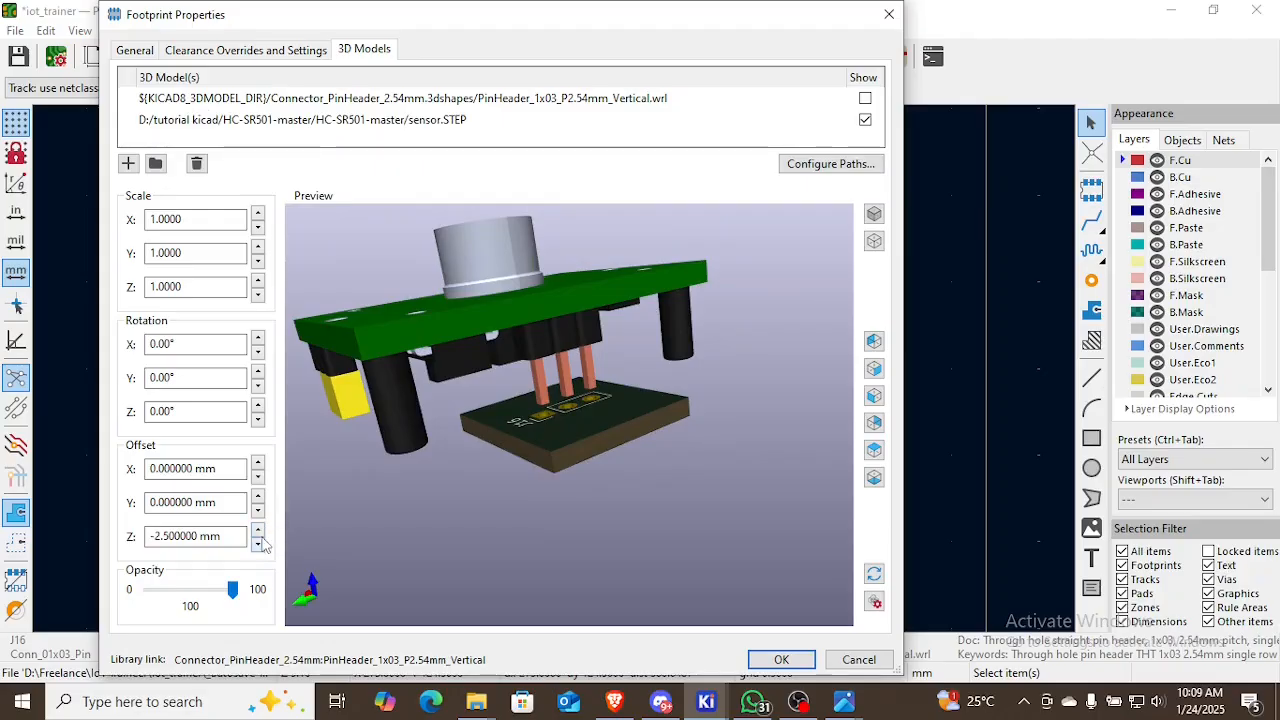
left_click_drag(330, 510, 291, 484)
left_click(258, 509)
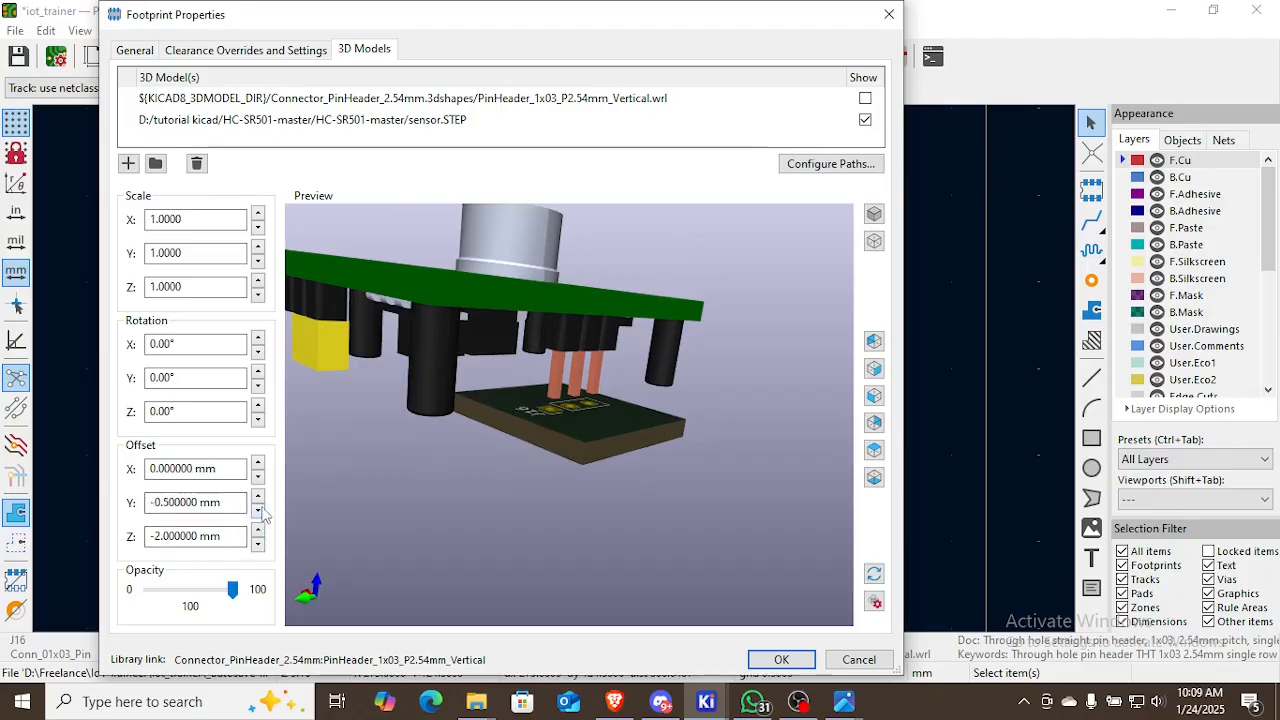
left_click(258, 497)
left_click(762, 658)
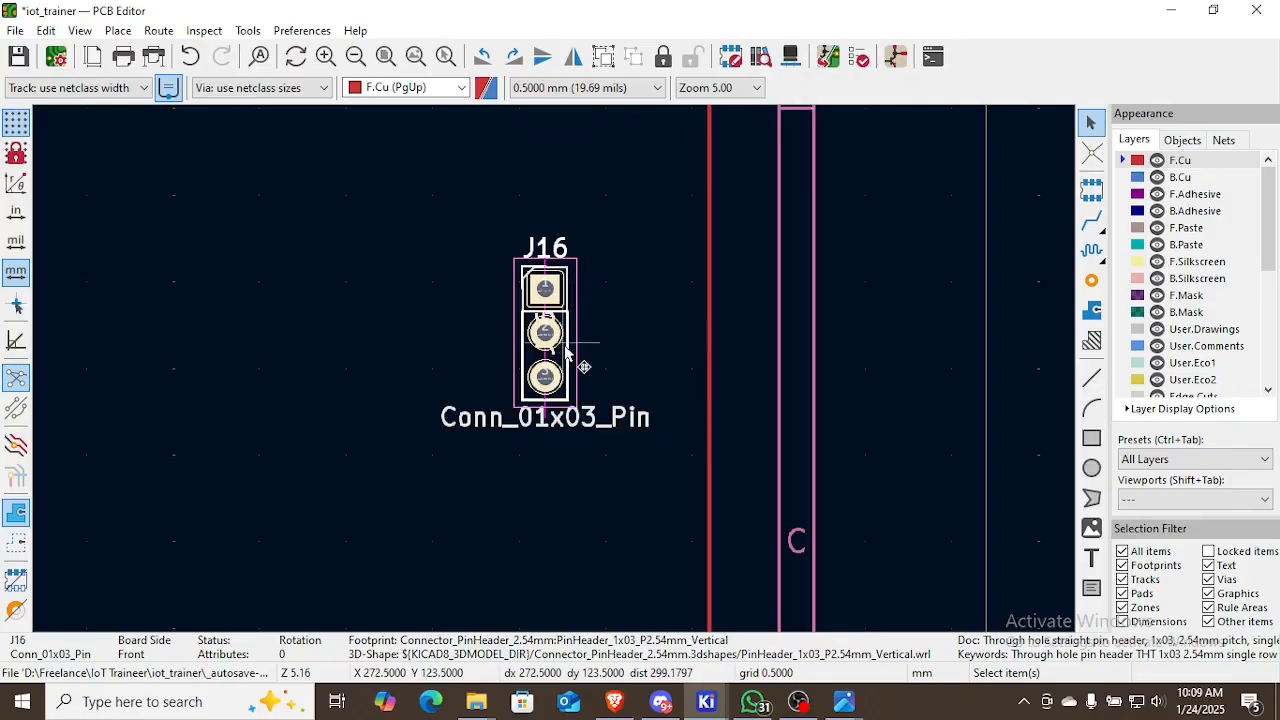
Reopen J16's footprint properties and set the sensor.STEP model's Z offset to 9 mm, checking how its pins meet the pads
double_click(536, 325)
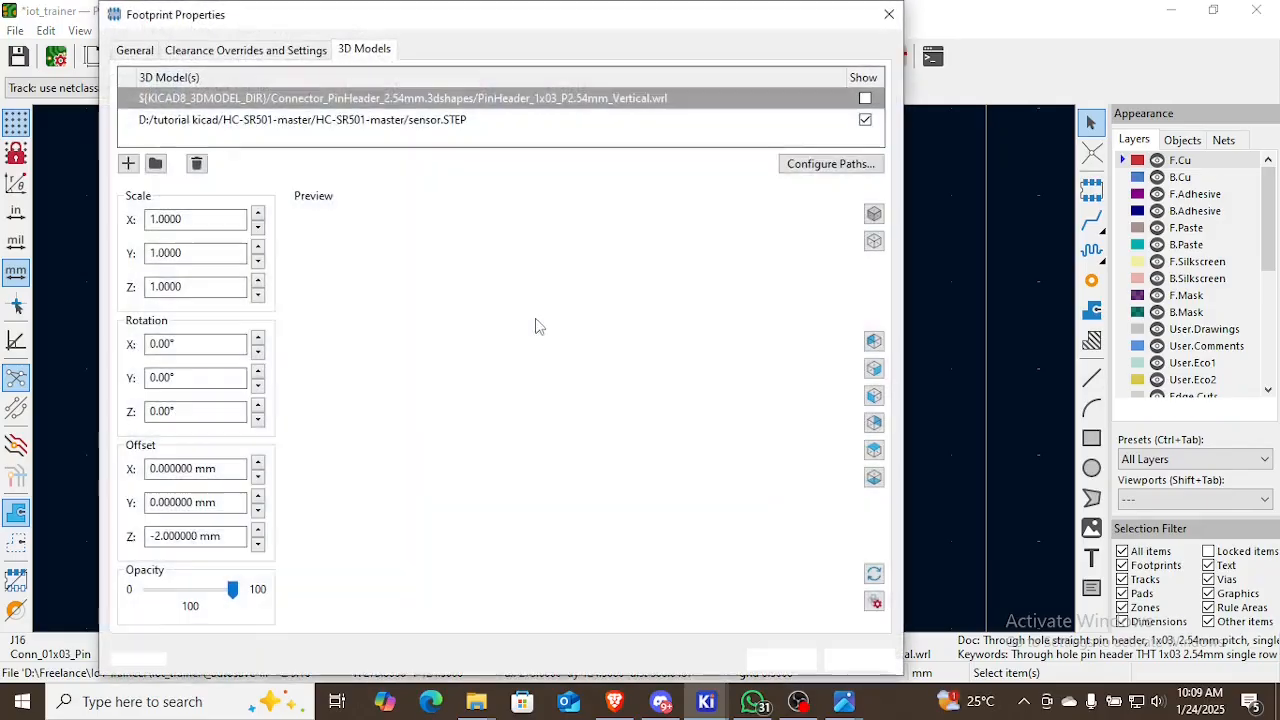
left_click(380, 119)
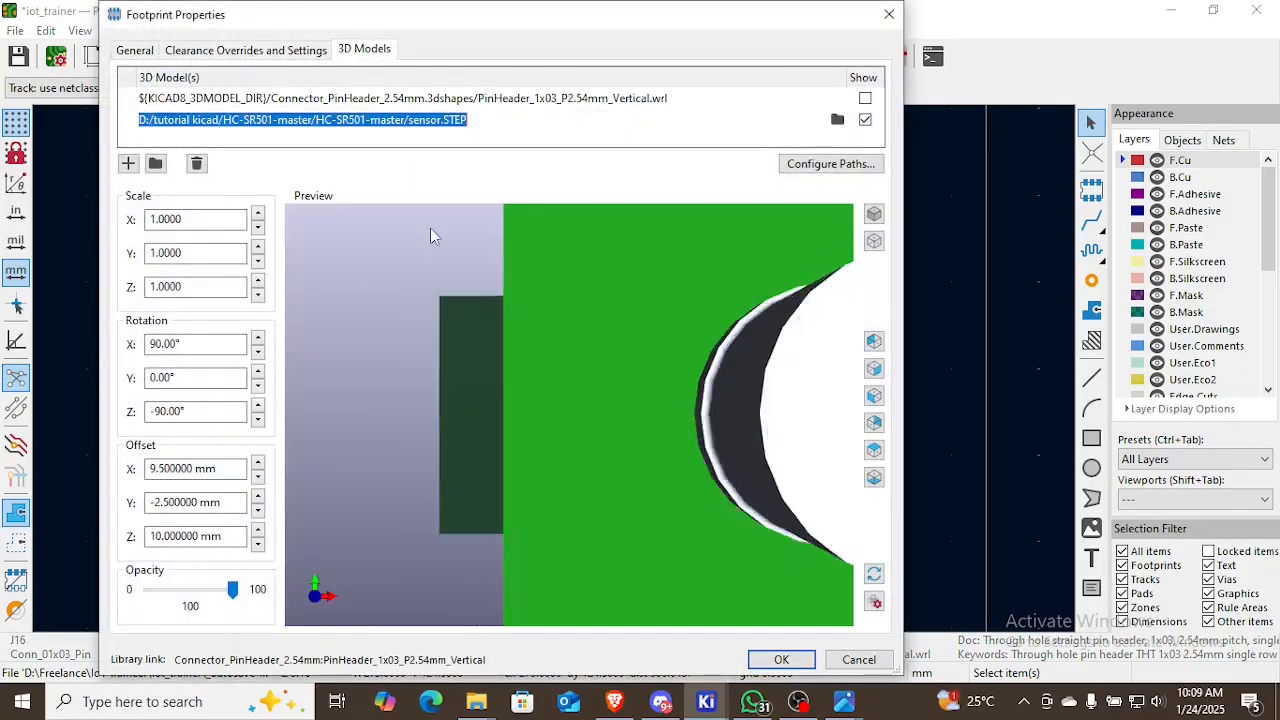
left_click_drag(612, 484, 634, 333)
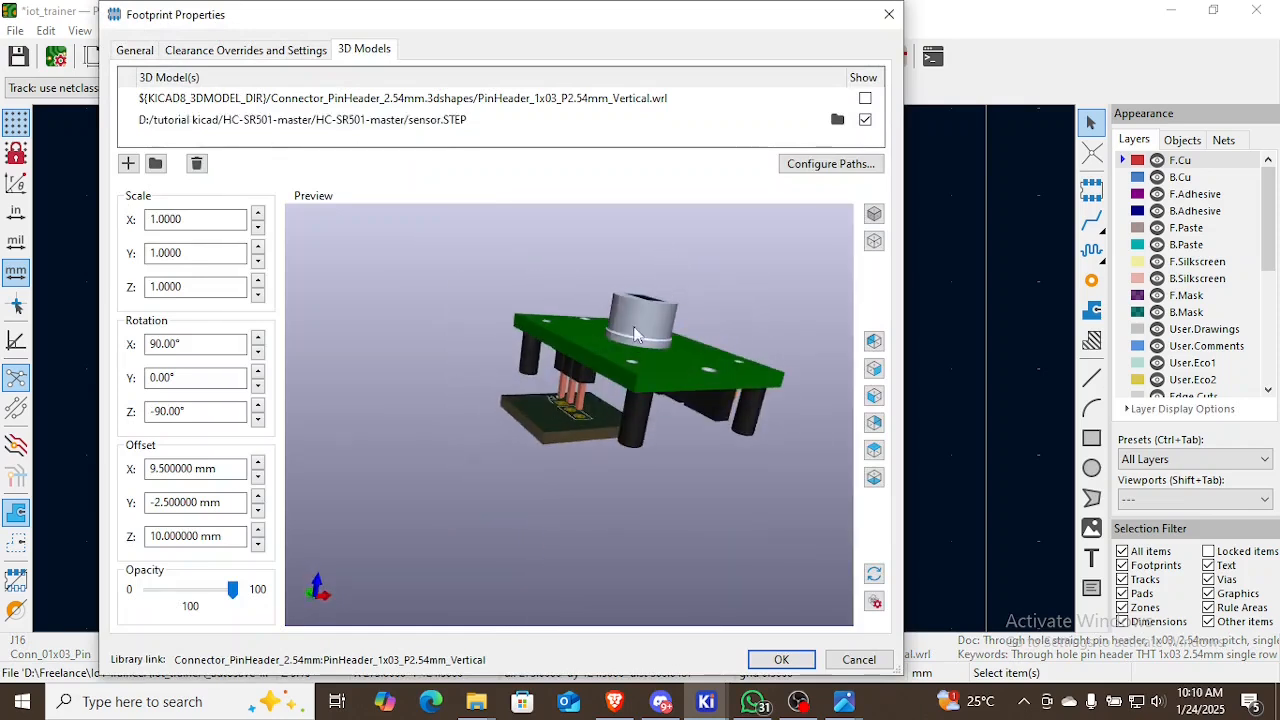
left_click(259, 545)
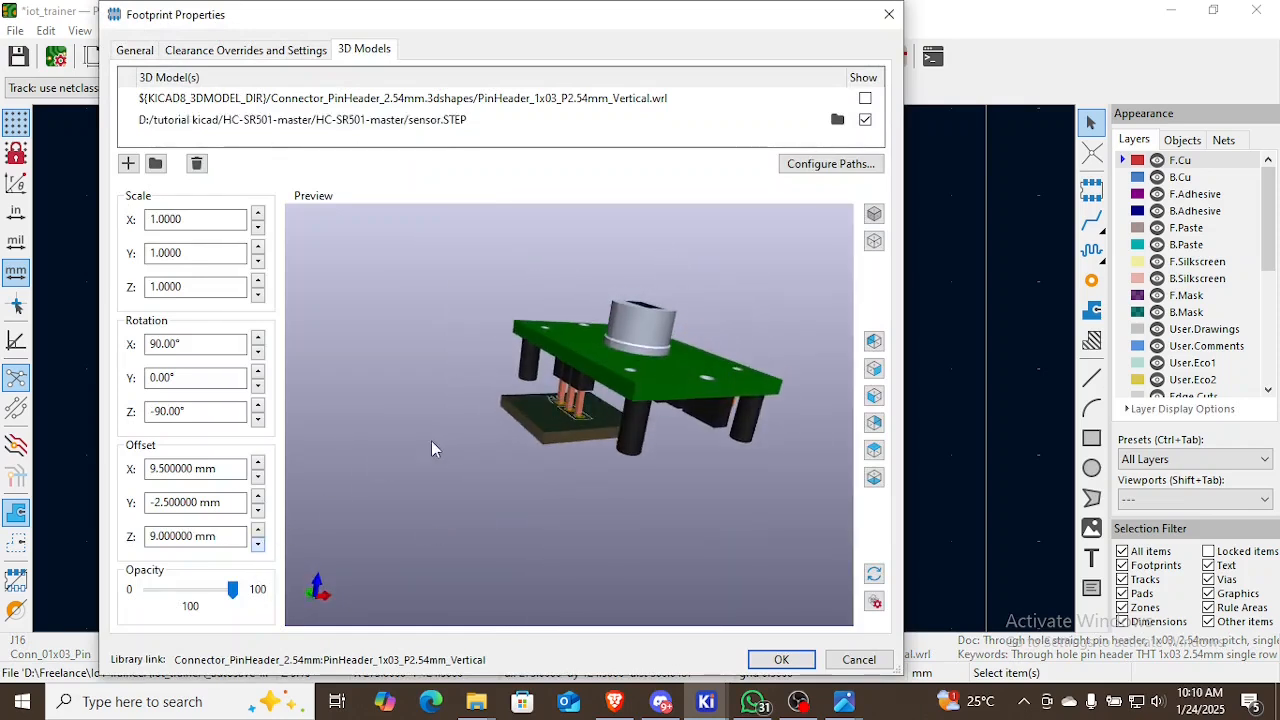
left_click_drag(431, 440, 695, 425)
scroll(591, 390, "up", 8)
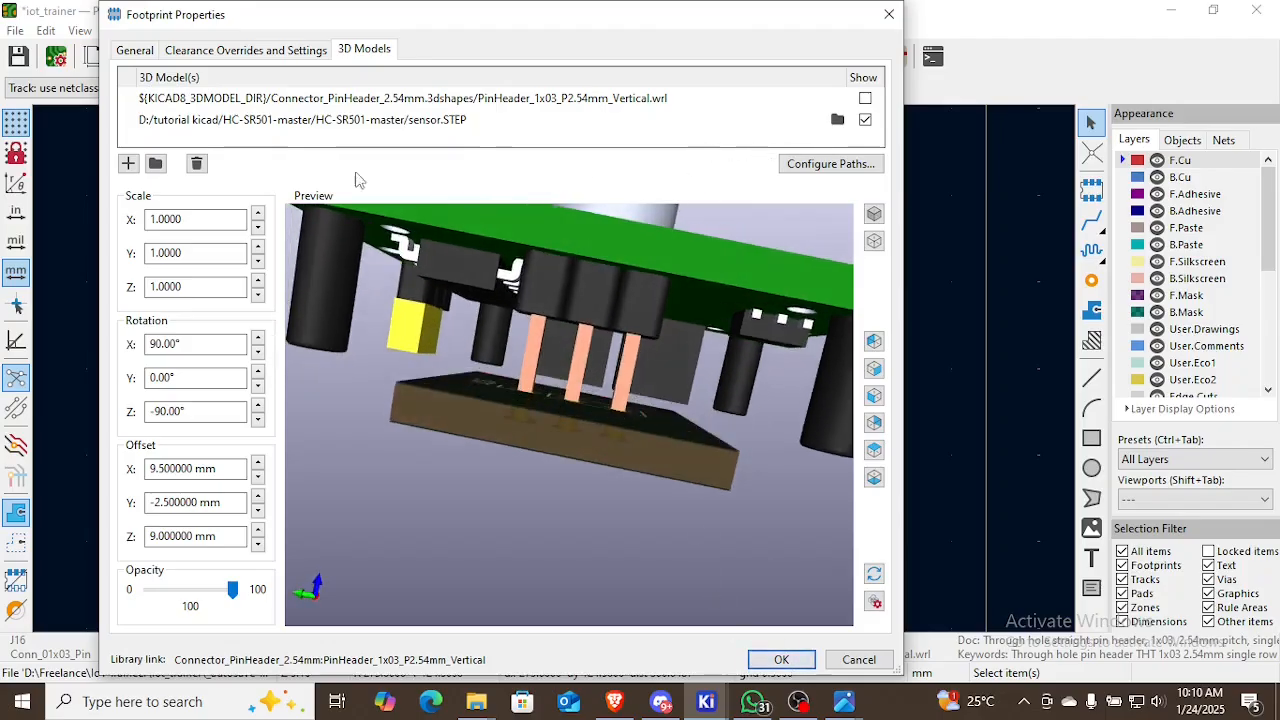
Add lens.STEP from the HC-SR501-master folder to J16's 3D models
left_click(155, 163)
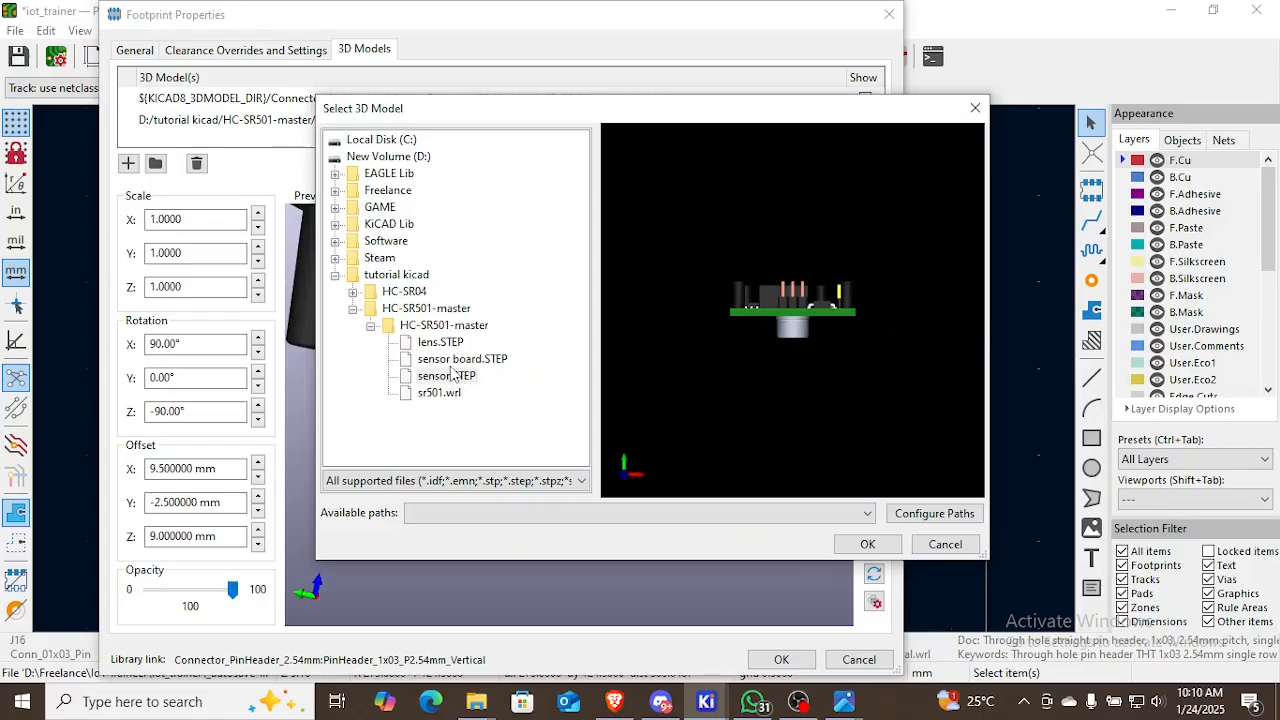
left_click(440, 342)
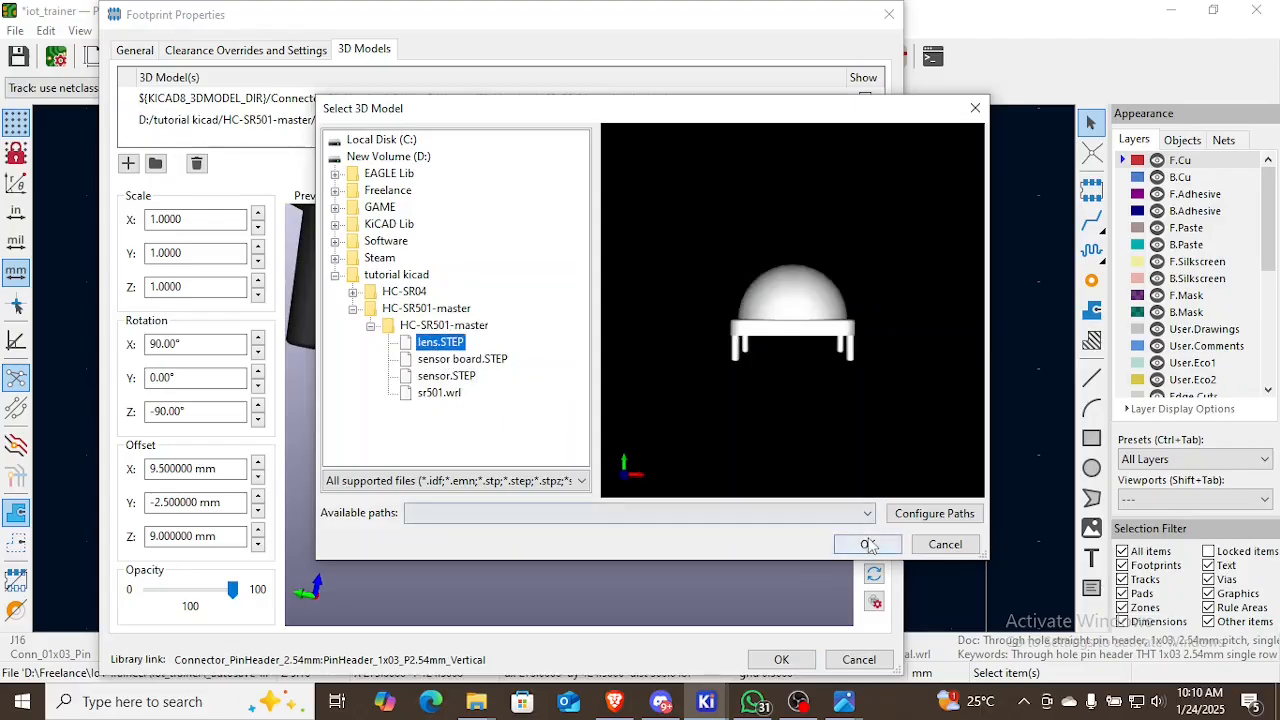
left_click(868, 545)
left_click_drag(788, 451, 393, 461)
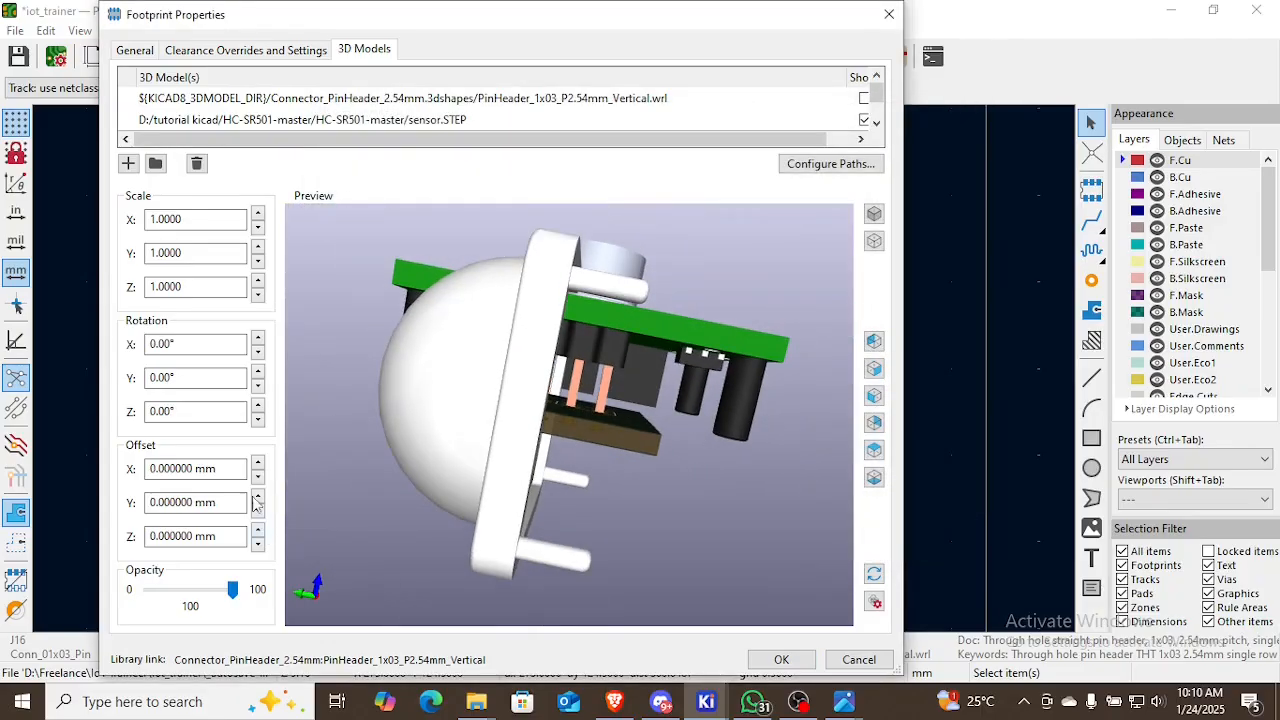
Set the lens model's X rotation to -90° so its dome faces up
left_click(258, 339)
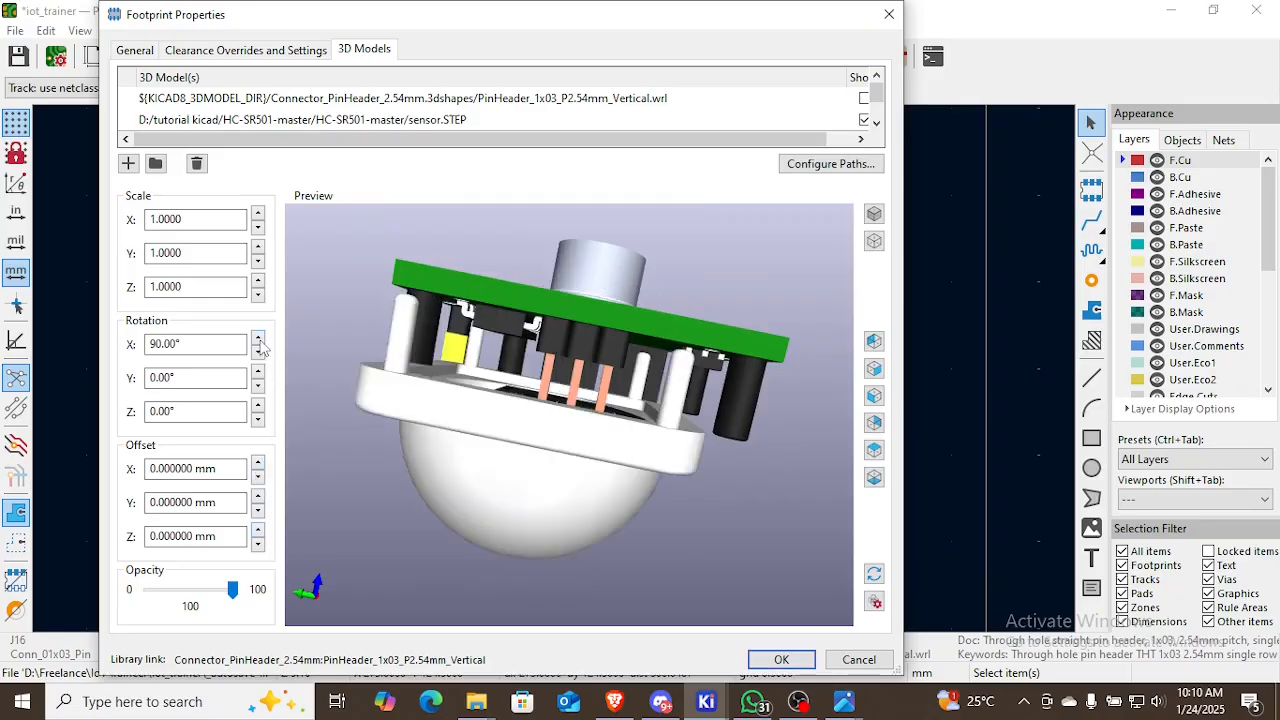
left_click(258, 339)
left_click(258, 352)
left_click(258, 352)
left_click(258, 352)
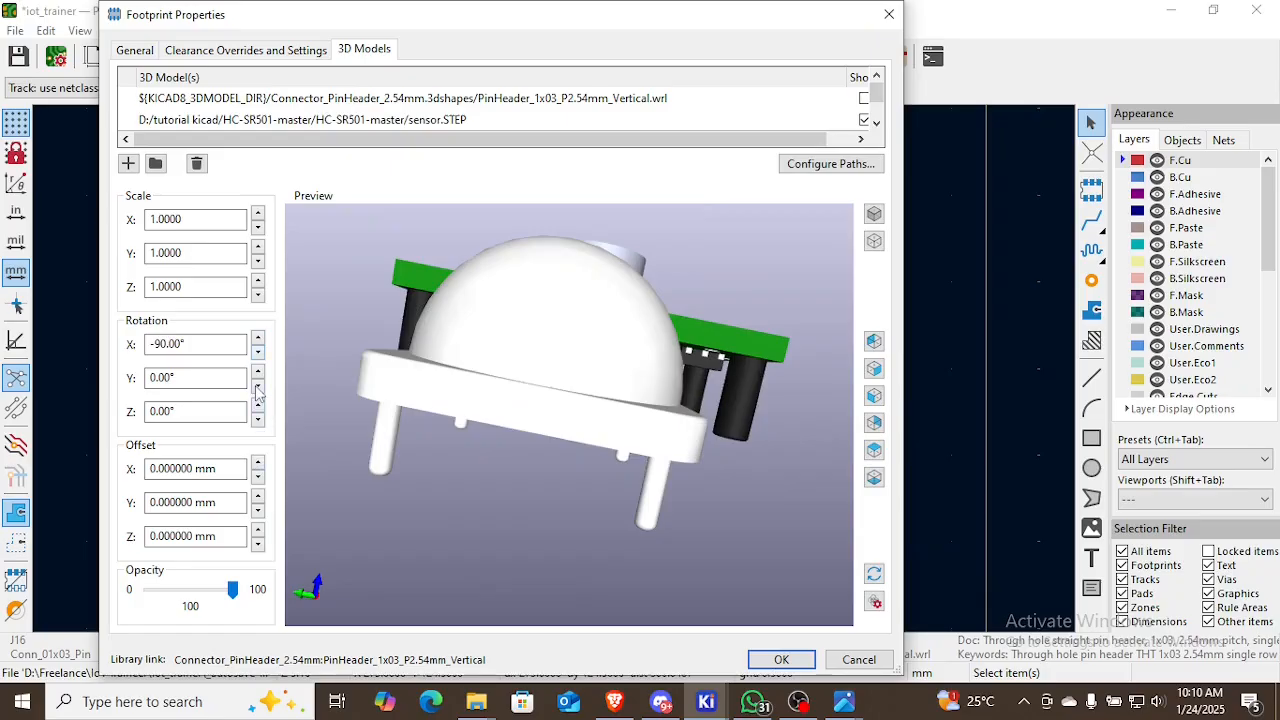
Shift the lens model along X to an offset of 7 mm
left_click(258, 464)
left_click(258, 464)
left_click(258, 464)
left_click(258, 464)
left_click(258, 464)
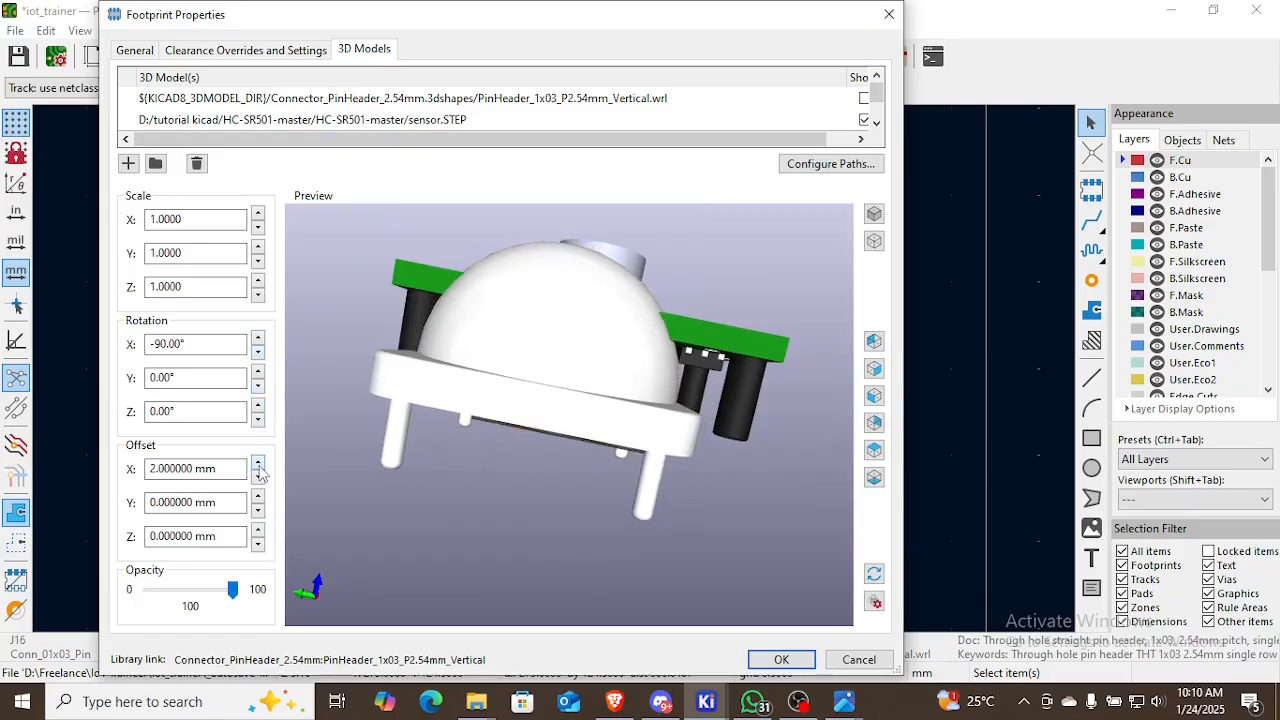
left_click(258, 464)
left_click(258, 464)
left_click(258, 464)
left_click(258, 464)
left_click(258, 464)
left_click(258, 464)
left_click(258, 464)
left_click(258, 464)
left_click(258, 464)
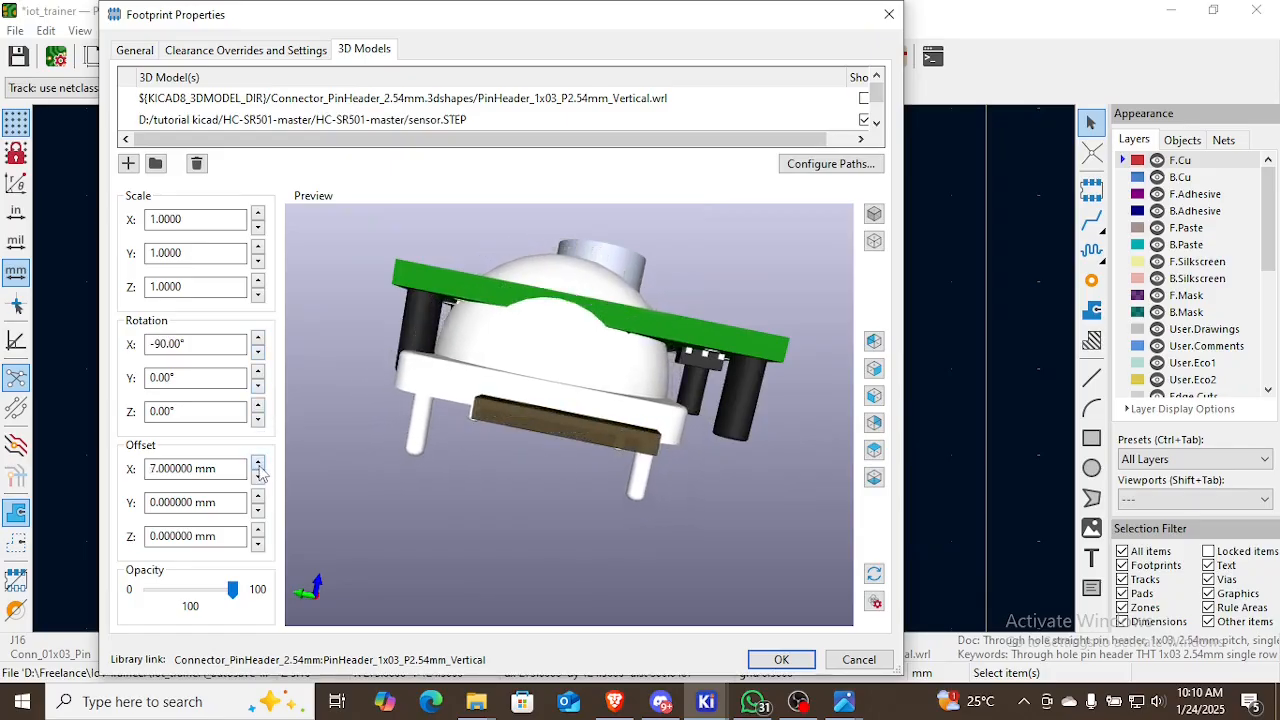
Raise the lens model above the sensor board by setting its Z offset to 14 mm
left_click(258, 531)
left_click(258, 531)
left_click(258, 531)
left_click(258, 531)
left_click(258, 531)
left_click(258, 531)
left_click(258, 531)
left_click(258, 531)
left_click(258, 531)
left_click(258, 531)
left_click(258, 531)
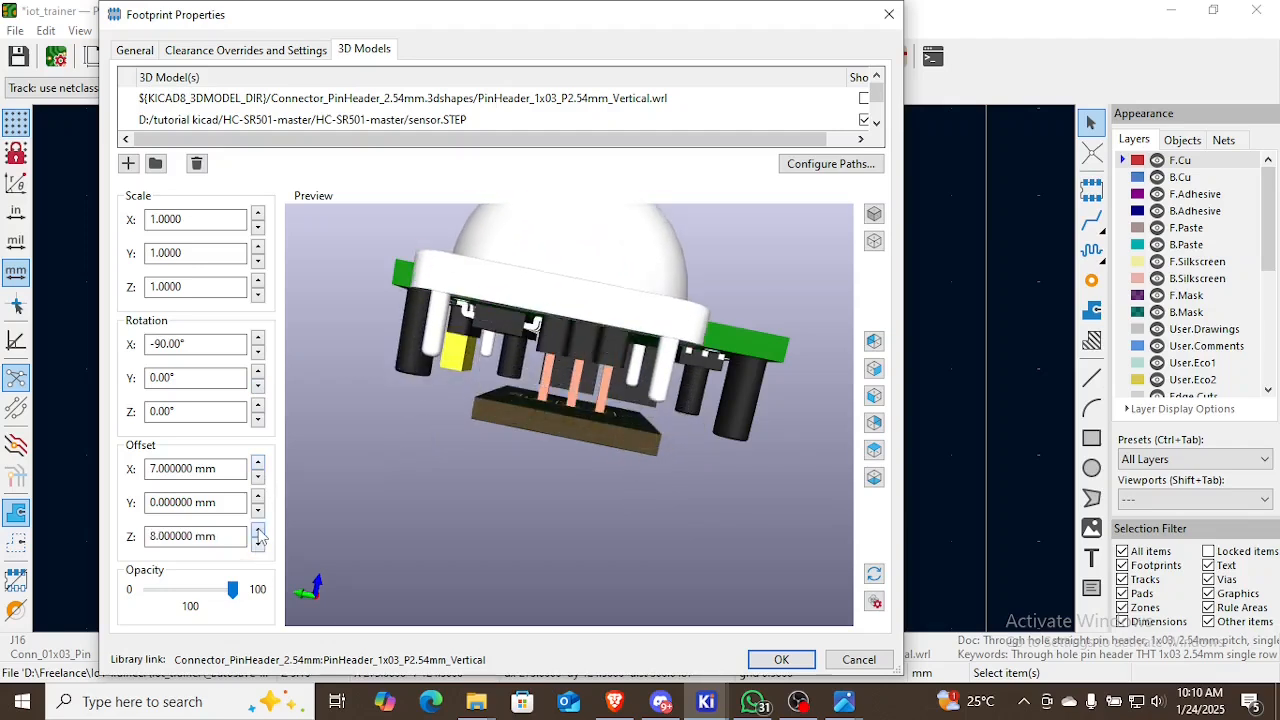
left_click(258, 531)
left_click(258, 531)
left_click(258, 531)
left_click(258, 531)
left_click(258, 531)
left_click(258, 531)
left_click_drag(676, 410, 575, 451)
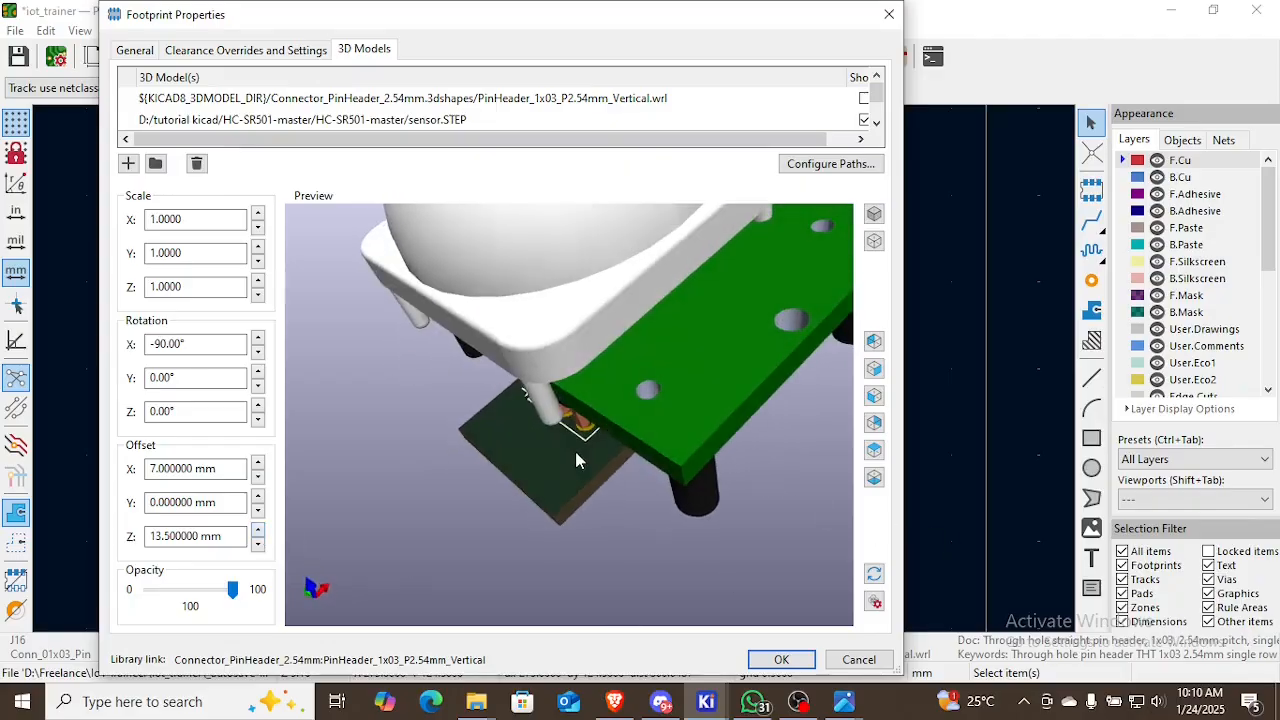
left_click(258, 531)
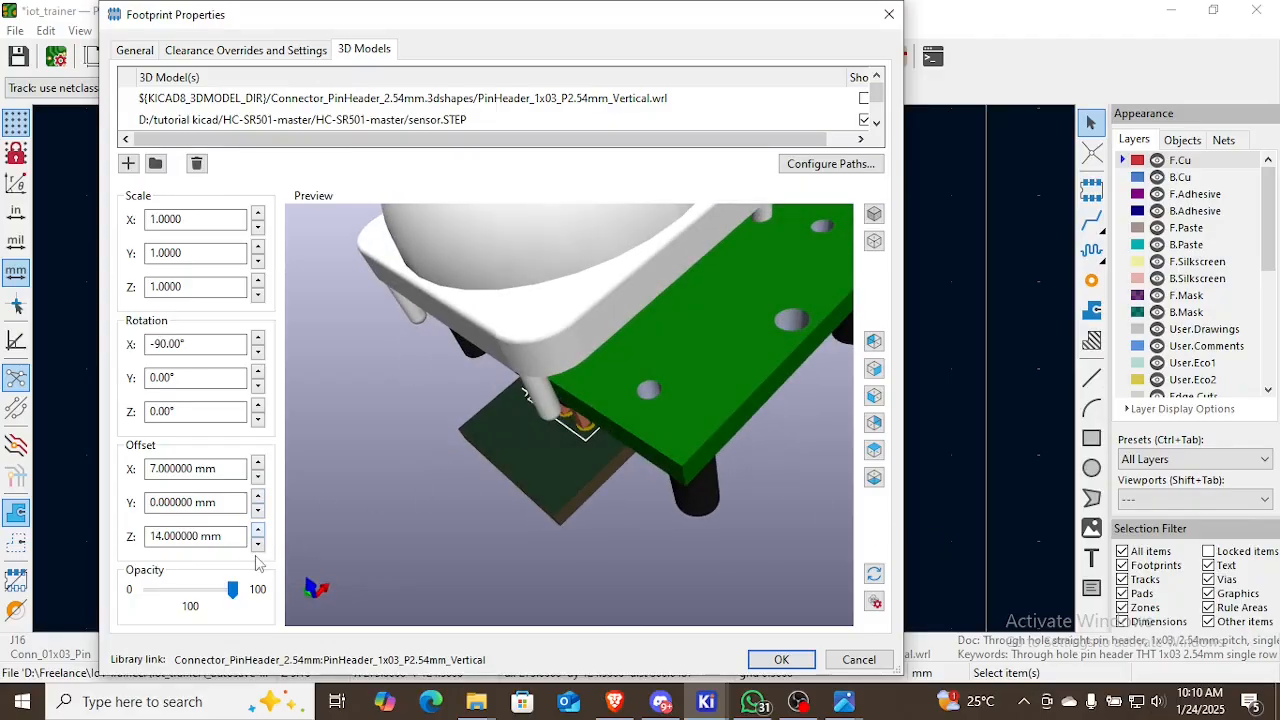
Set the lens model's X offset to 12 mm and its Y offset to -0.5 mm
left_click(258, 509)
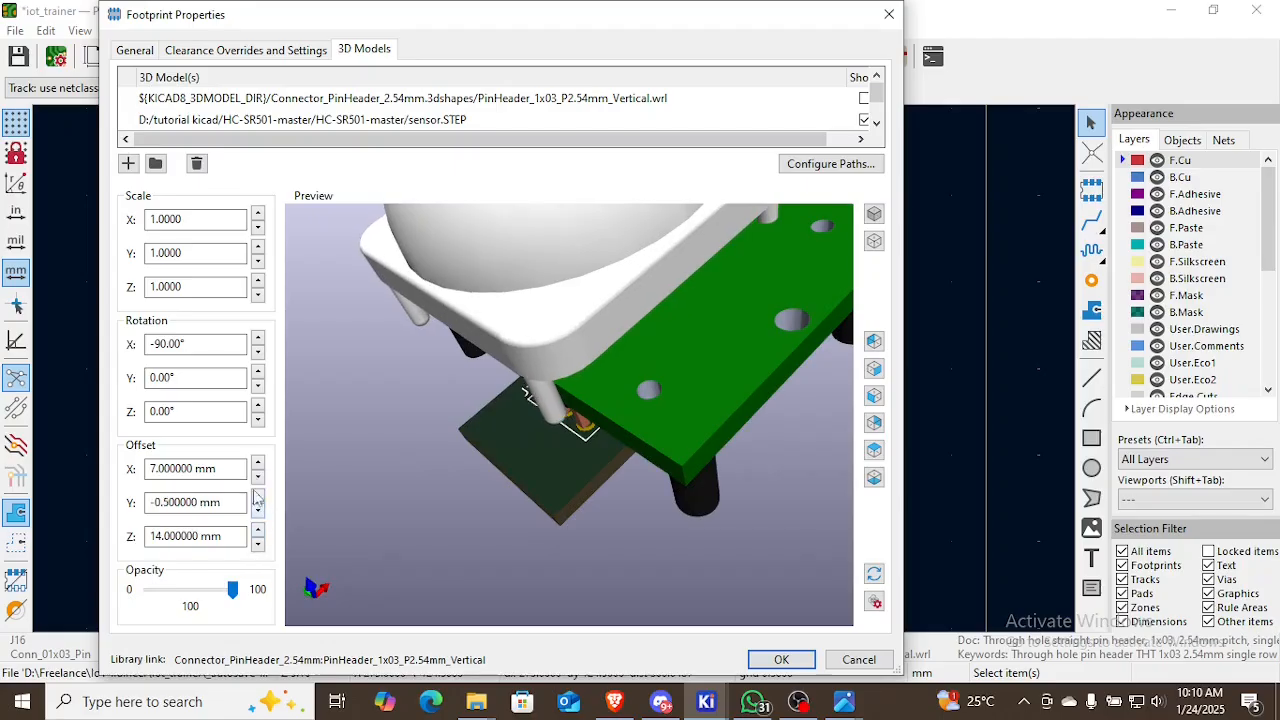
left_click(258, 476)
left_click(255, 462)
left_click(255, 462)
left_click(255, 462)
left_click(255, 462)
left_click(255, 462)
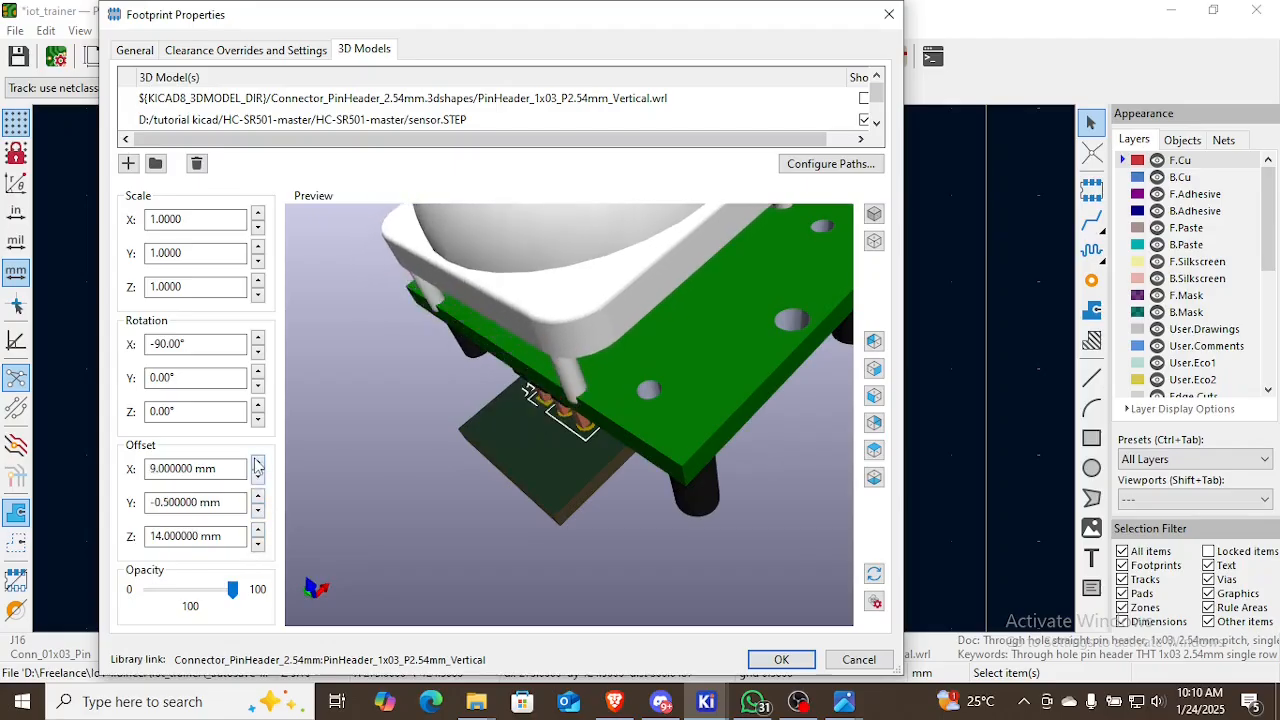
left_click(255, 462)
left_click(255, 462)
left_click(255, 462)
left_click(257, 463)
left_click(257, 463)
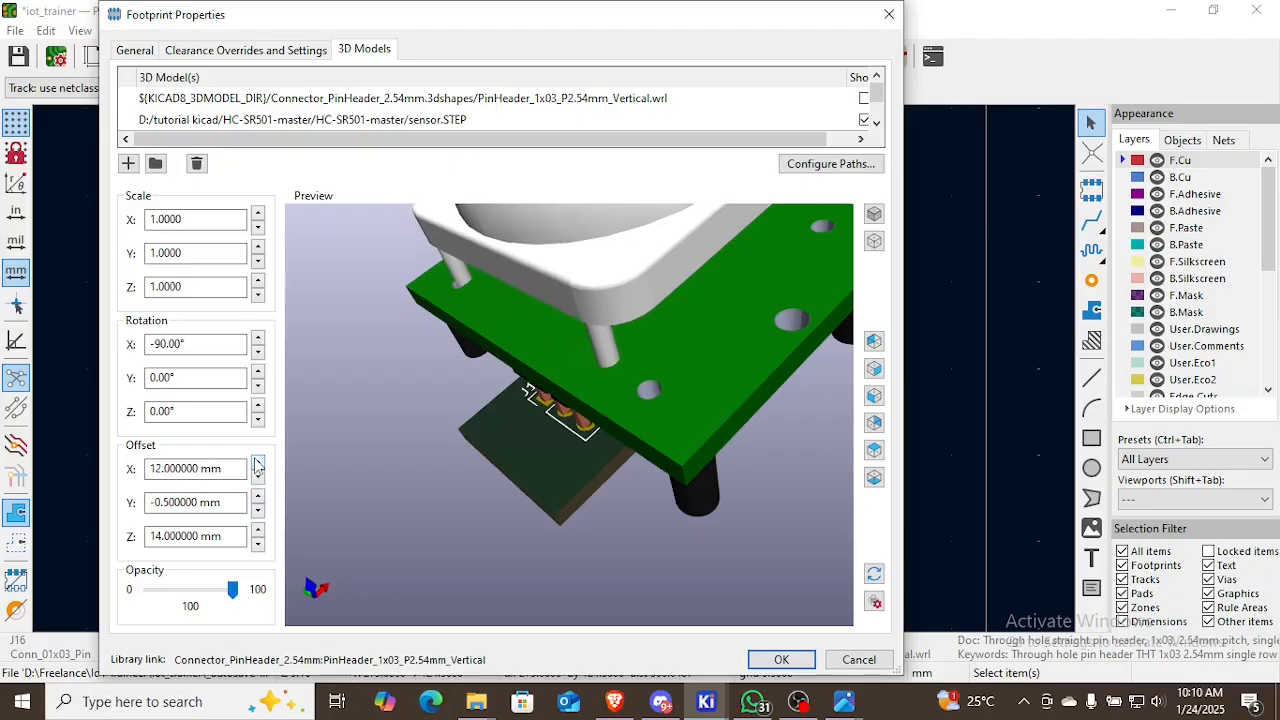
left_click(258, 477)
left_click(258, 463)
Shift the lens model along Y to an offset of -4 mm and inspect its legs against the sensor board's holes
left_click(258, 511)
left_click(258, 511)
left_click(258, 511)
left_click(258, 511)
left_click(258, 511)
left_click(258, 511)
left_click(258, 511)
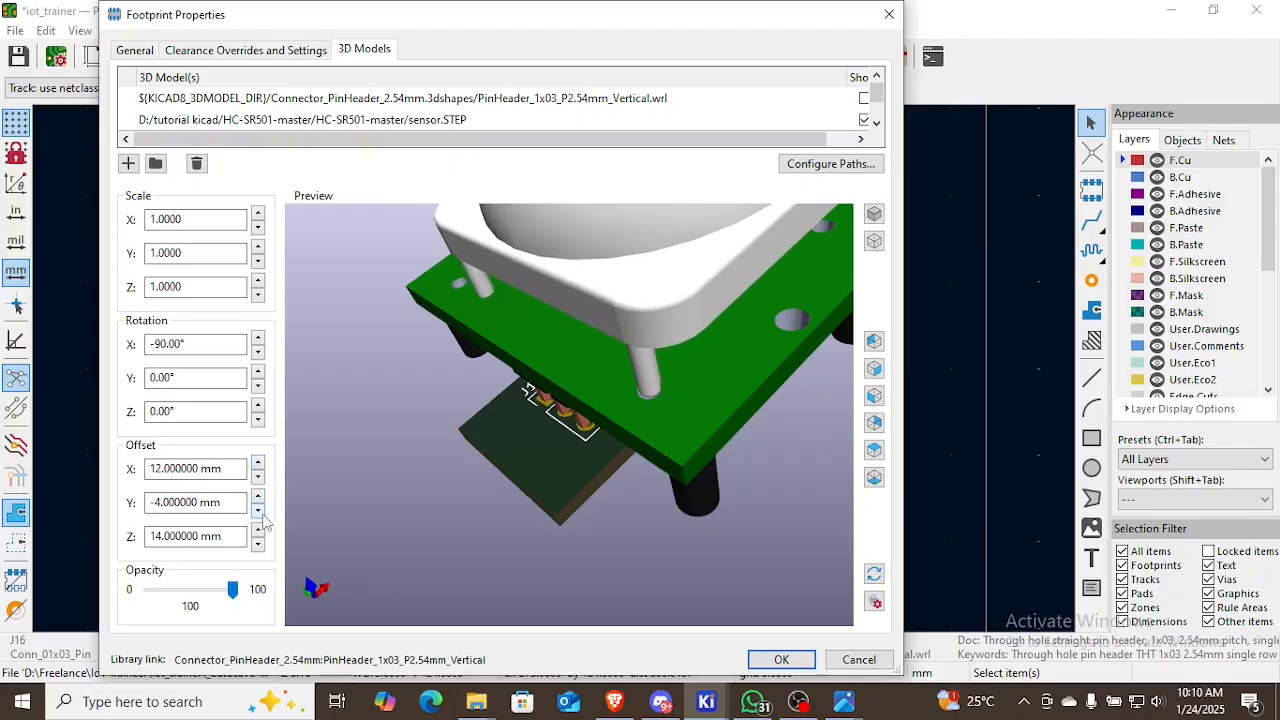
left_click_drag(540, 450, 761, 396)
scroll(656, 366, "down", 3)
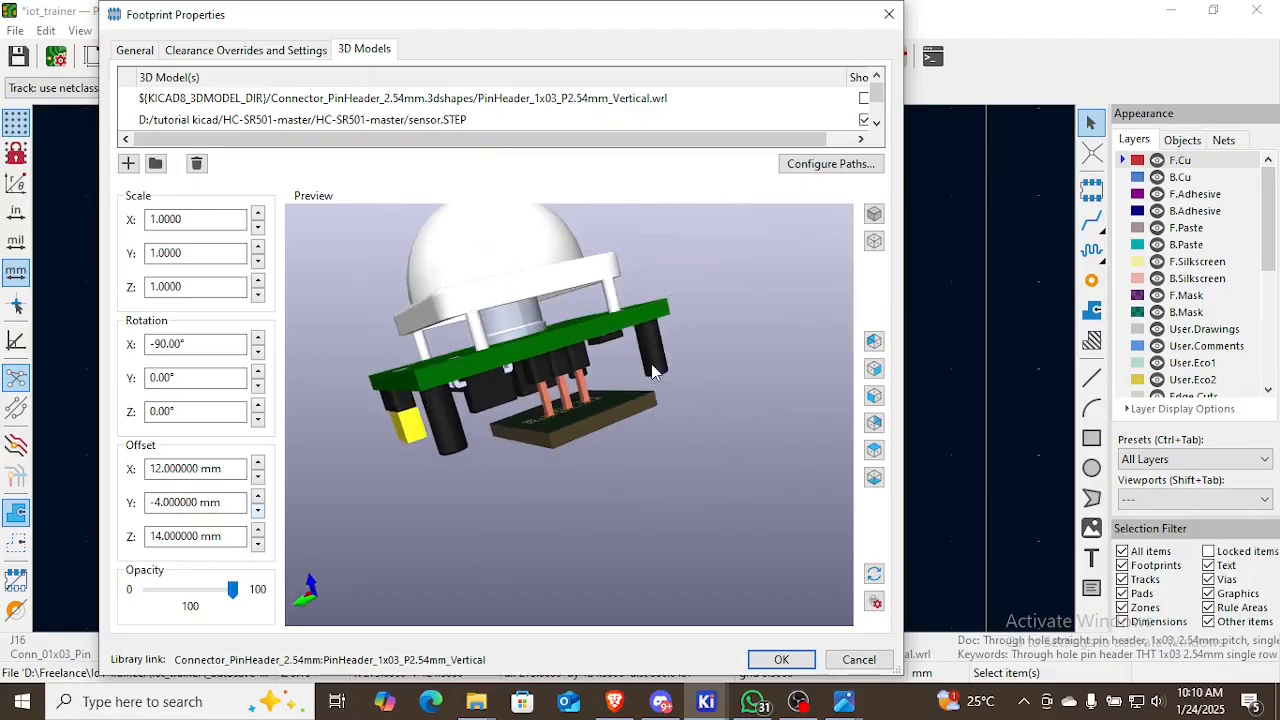
left_click_drag(632, 295, 433, 435)
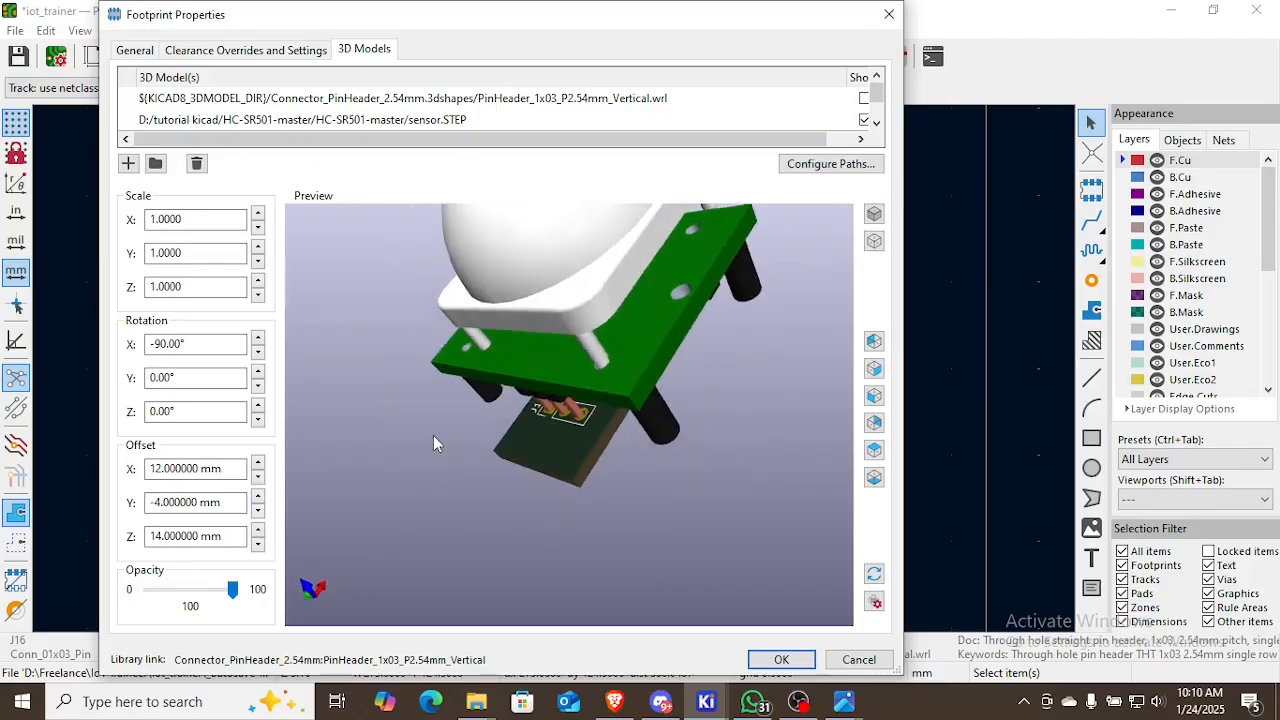
left_click(258, 261)
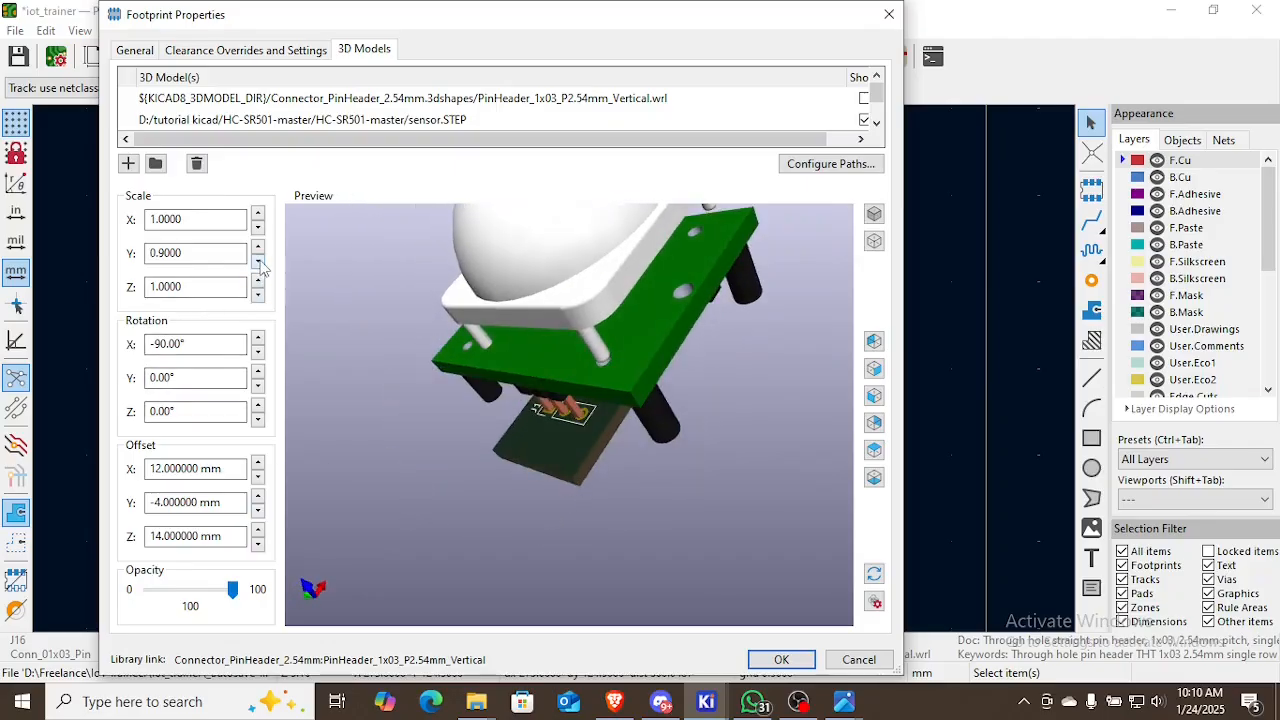
left_click(258, 245)
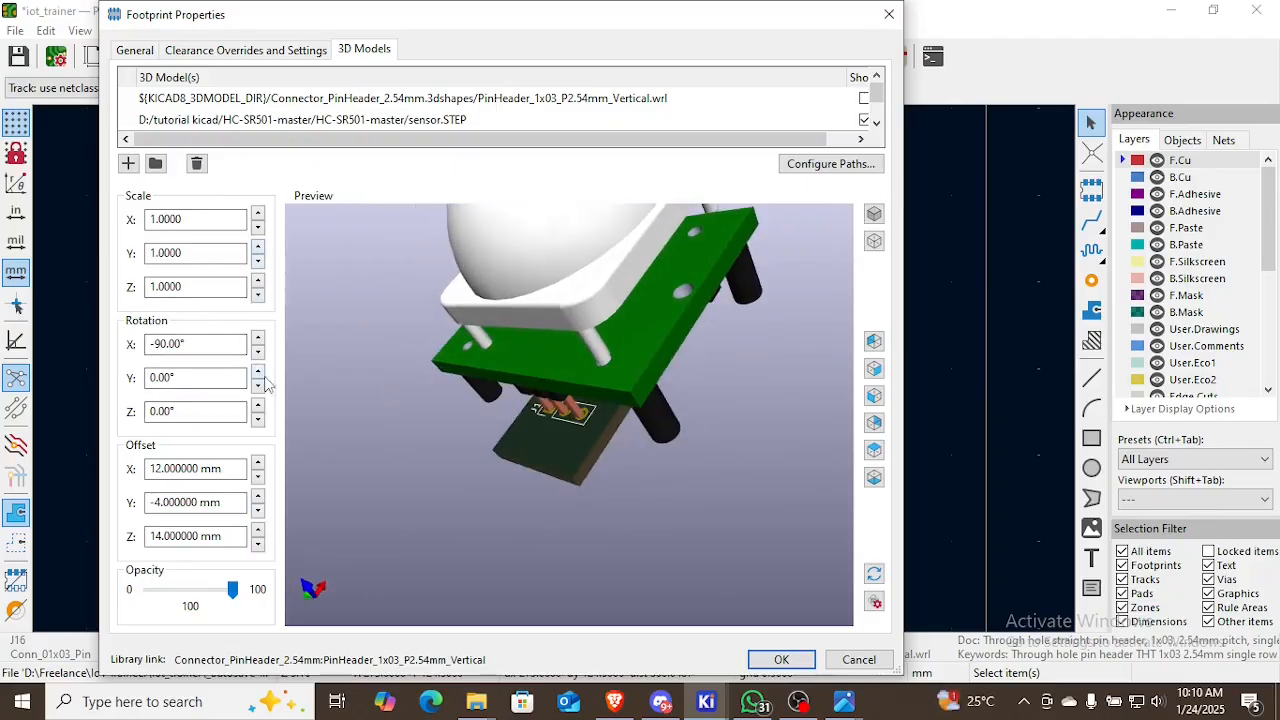
left_click(258, 372)
left_click(258, 372)
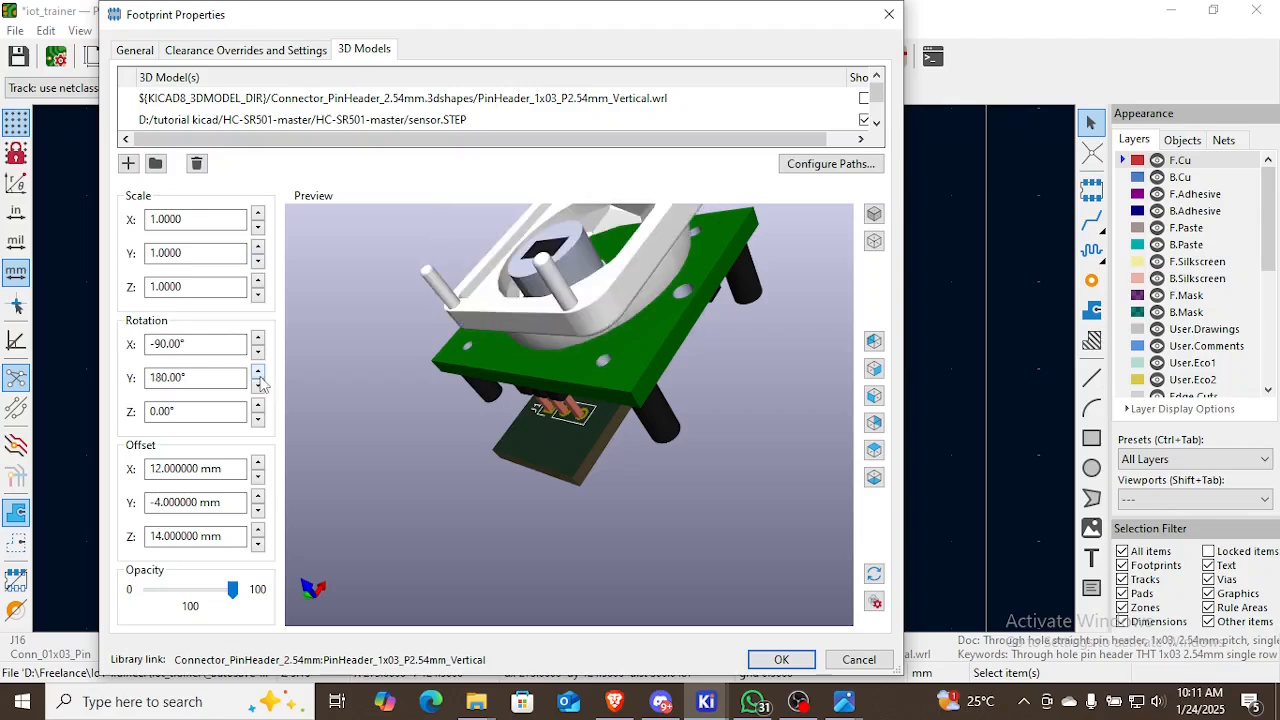
left_click(258, 388)
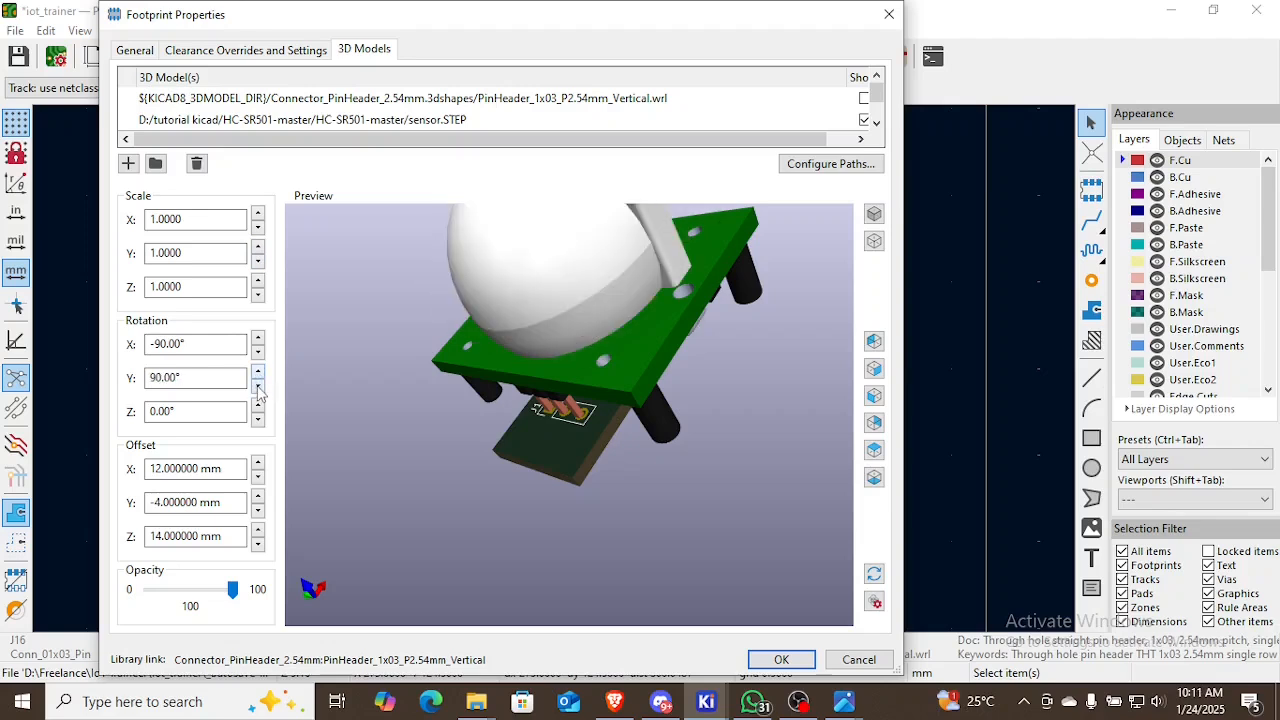
left_click(258, 388)
Set the lens model's Z rotation to -90°
left_click(258, 420)
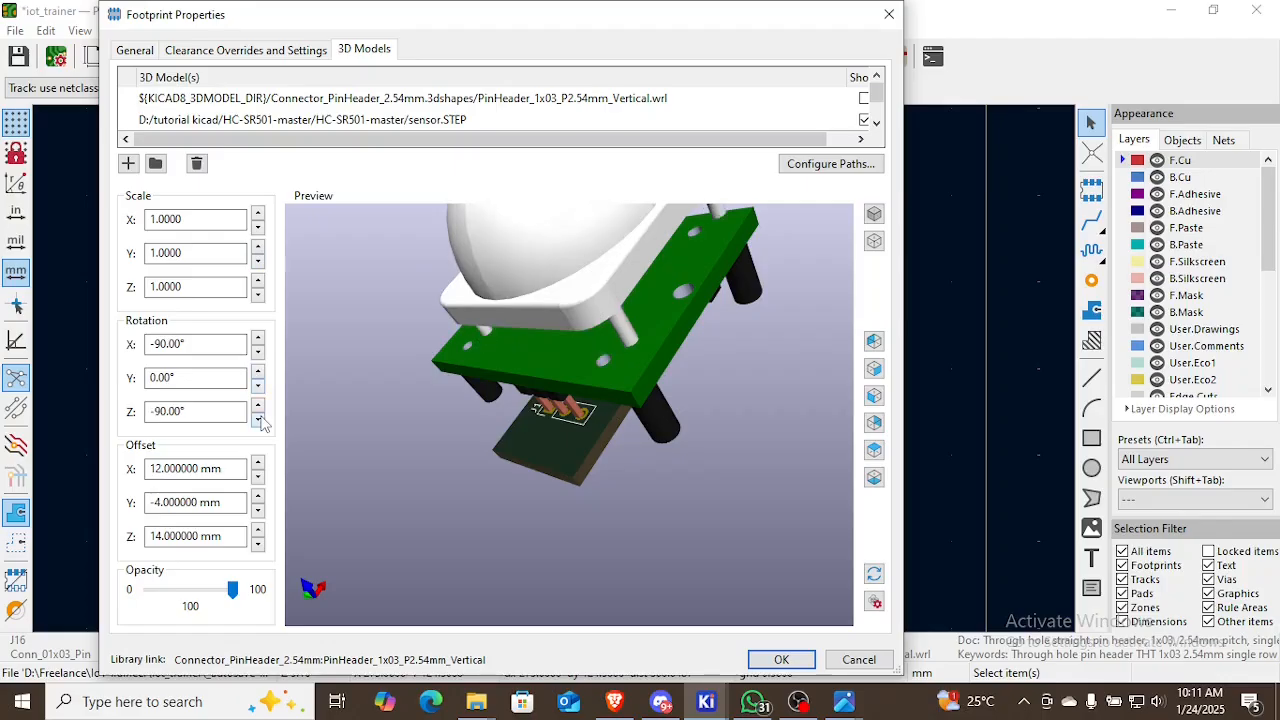
left_click(258, 420)
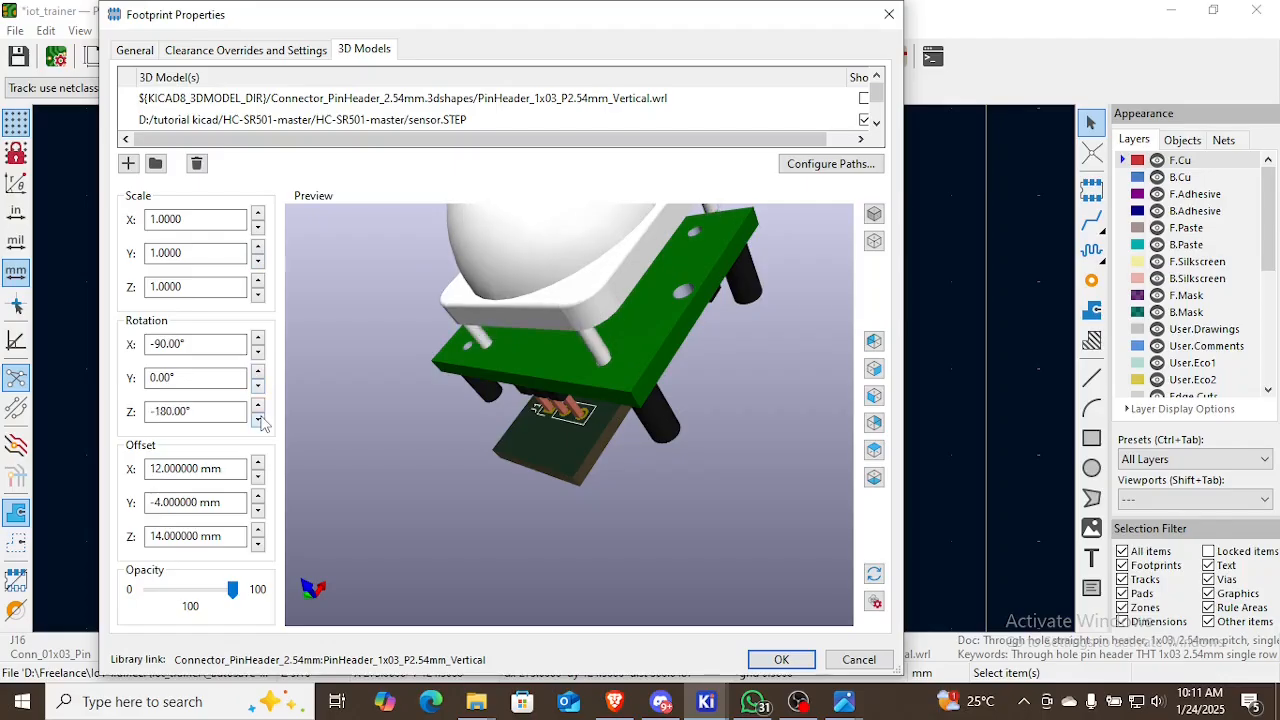
left_click(258, 404)
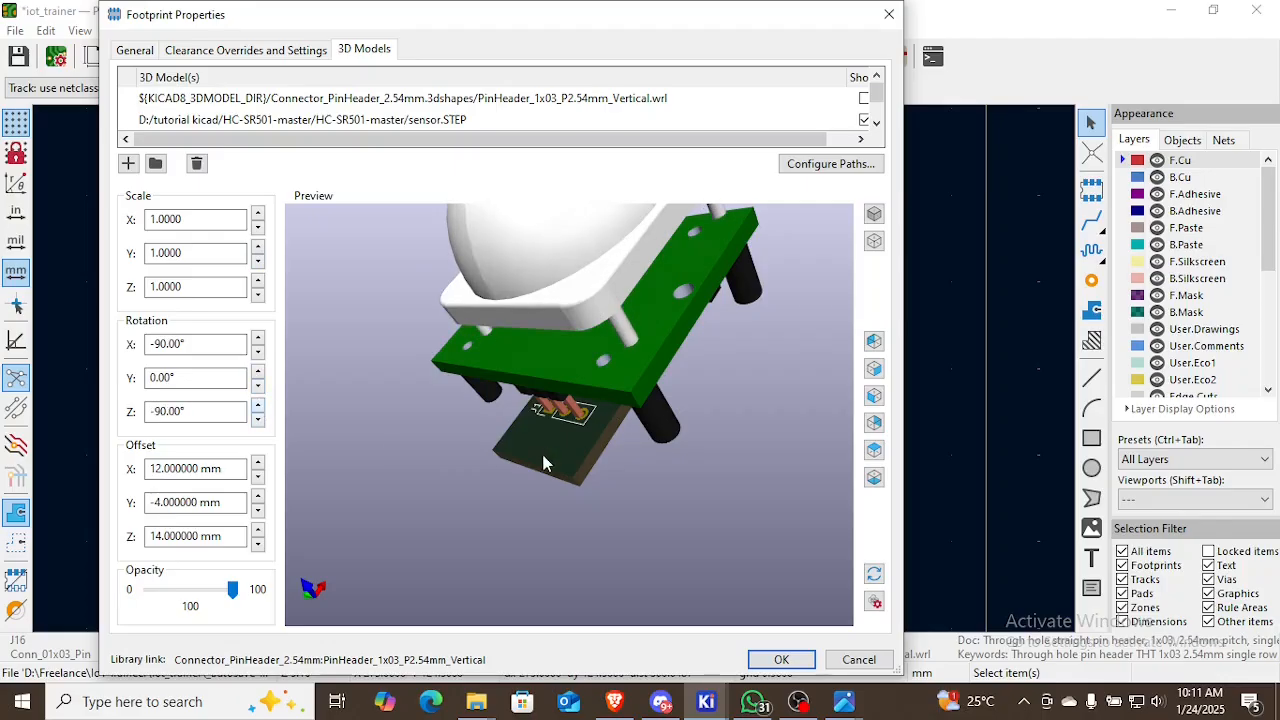
left_click_drag(543, 462, 619, 390)
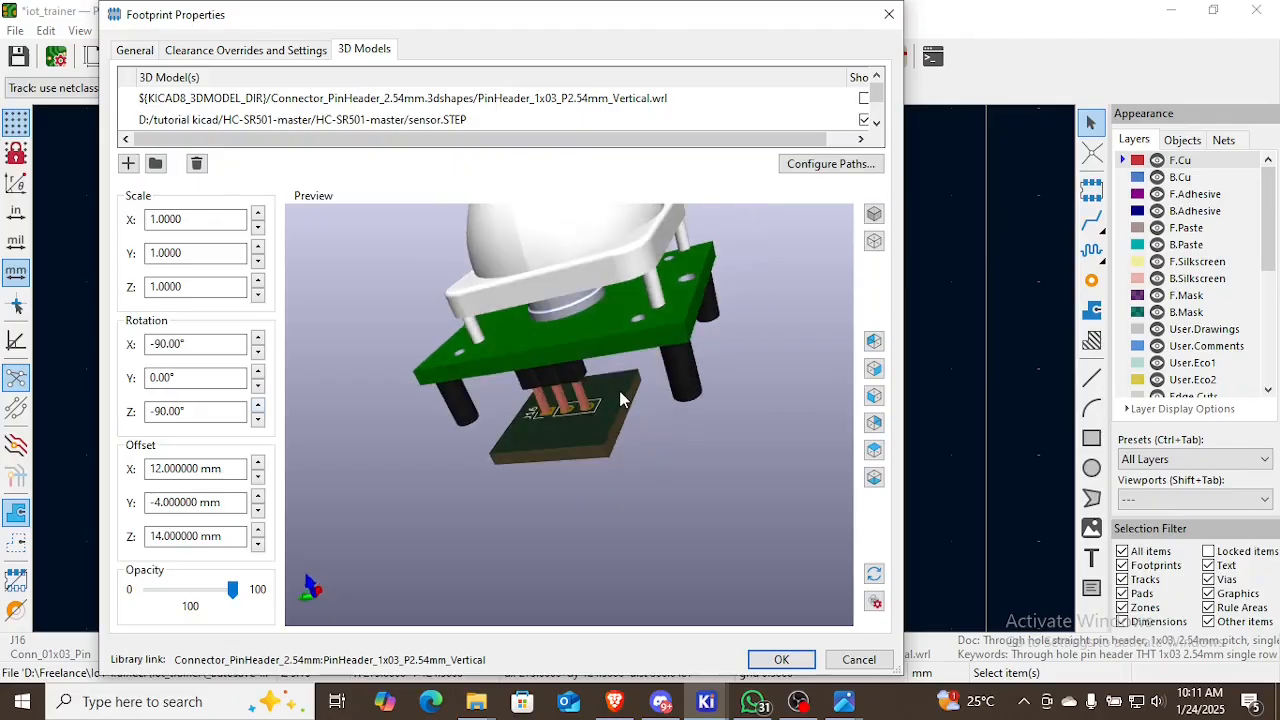
Adjust the lens model's offsets to 10.5 mm in X and -1 mm in Y
left_click(258, 545)
left_click(258, 530)
left_click(258, 509)
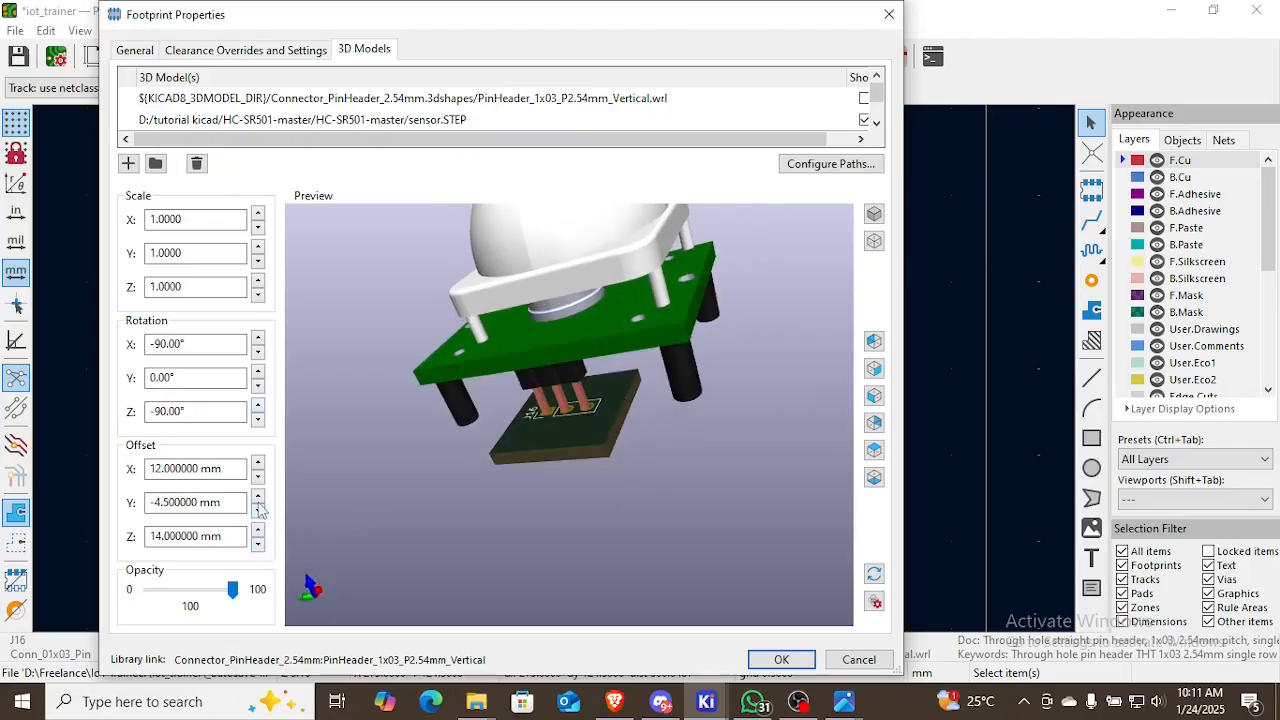
left_click(258, 496)
left_click(258, 496)
left_click(258, 496)
left_click(258, 496)
left_click(258, 496)
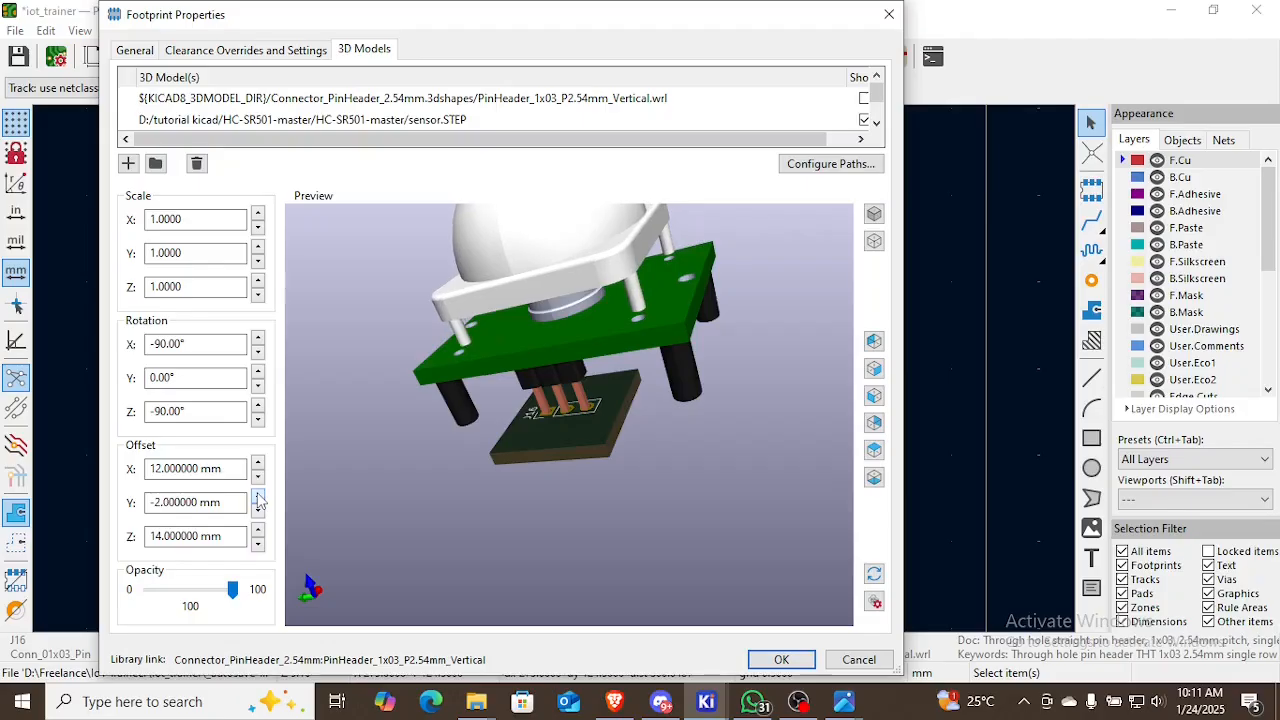
left_click(258, 496)
left_click(258, 477)
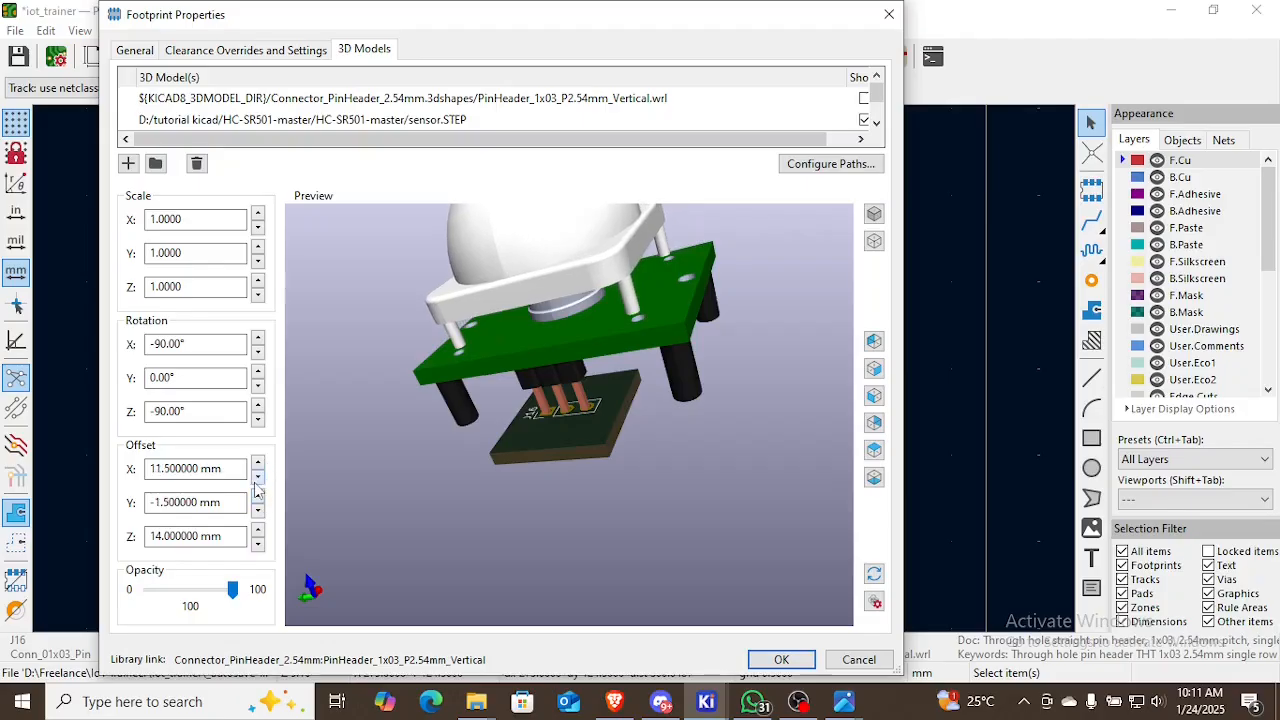
left_click(258, 477)
left_click(258, 477)
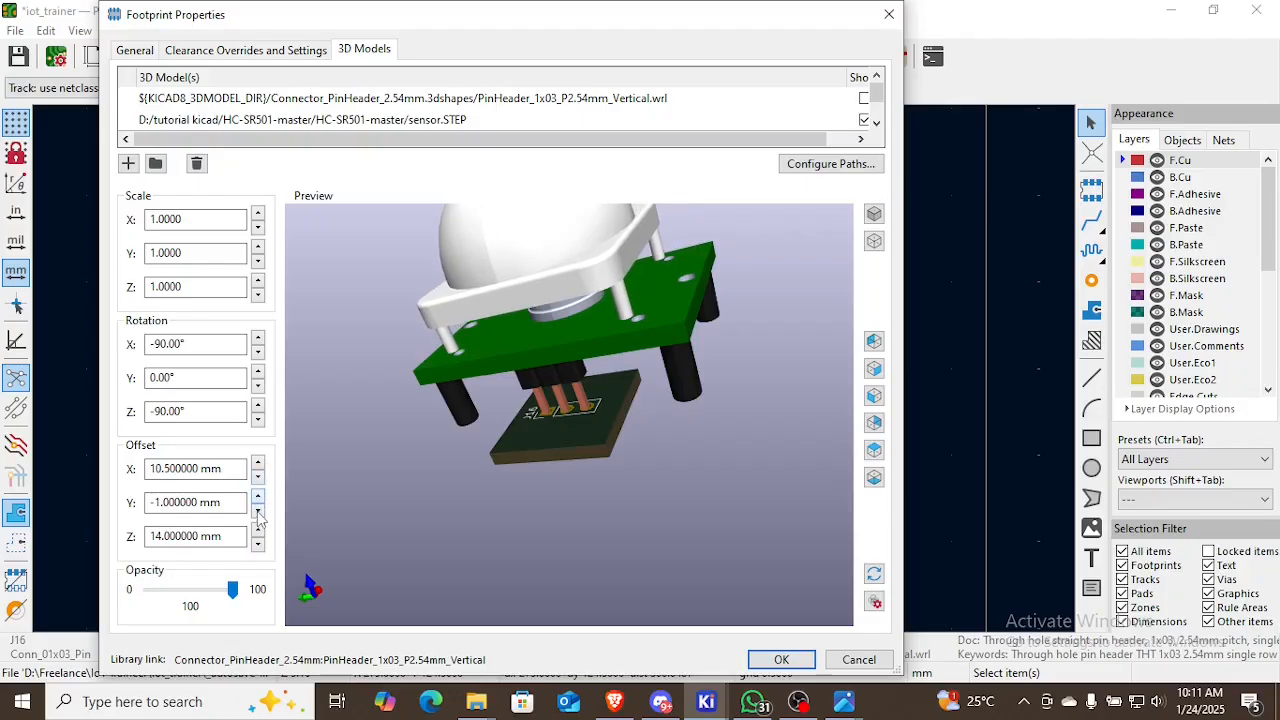
Fine-tune the lens model's offsets to 9.5 mm in X and -2.5 mm in Y, and apply J16's footprint properties
left_click(258, 511)
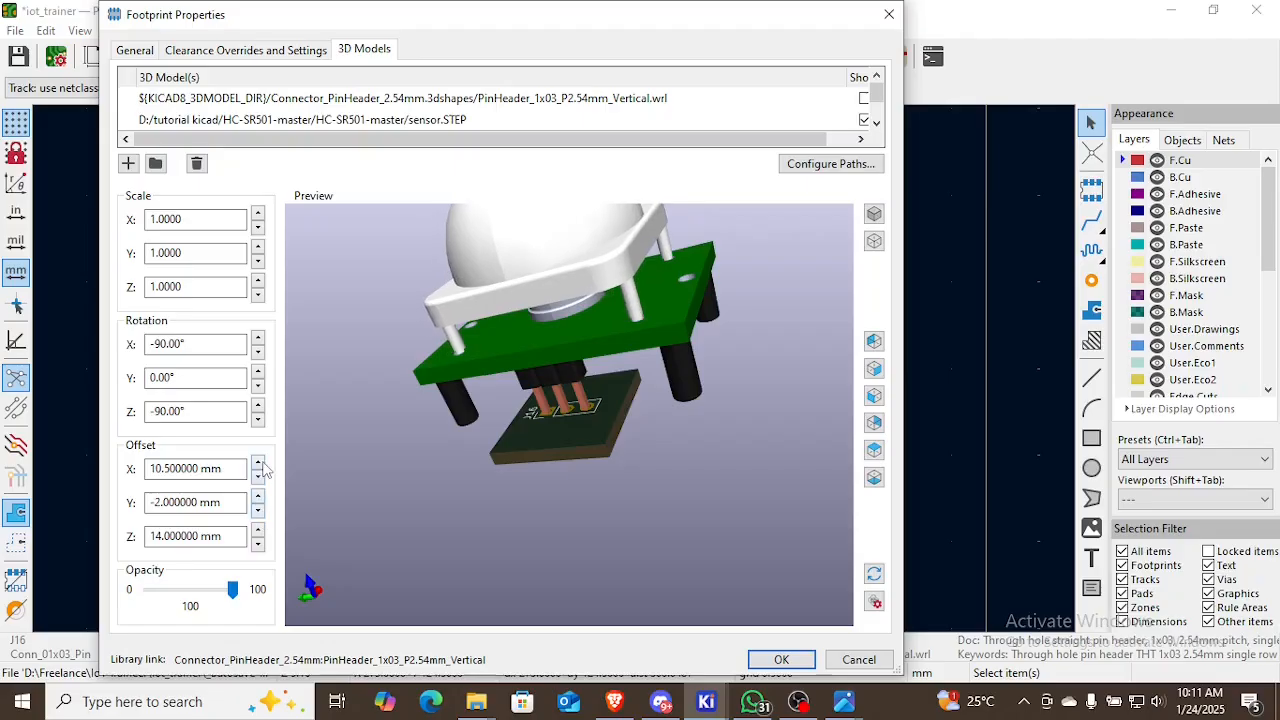
left_click(258, 463)
left_click(258, 477)
left_click(258, 477)
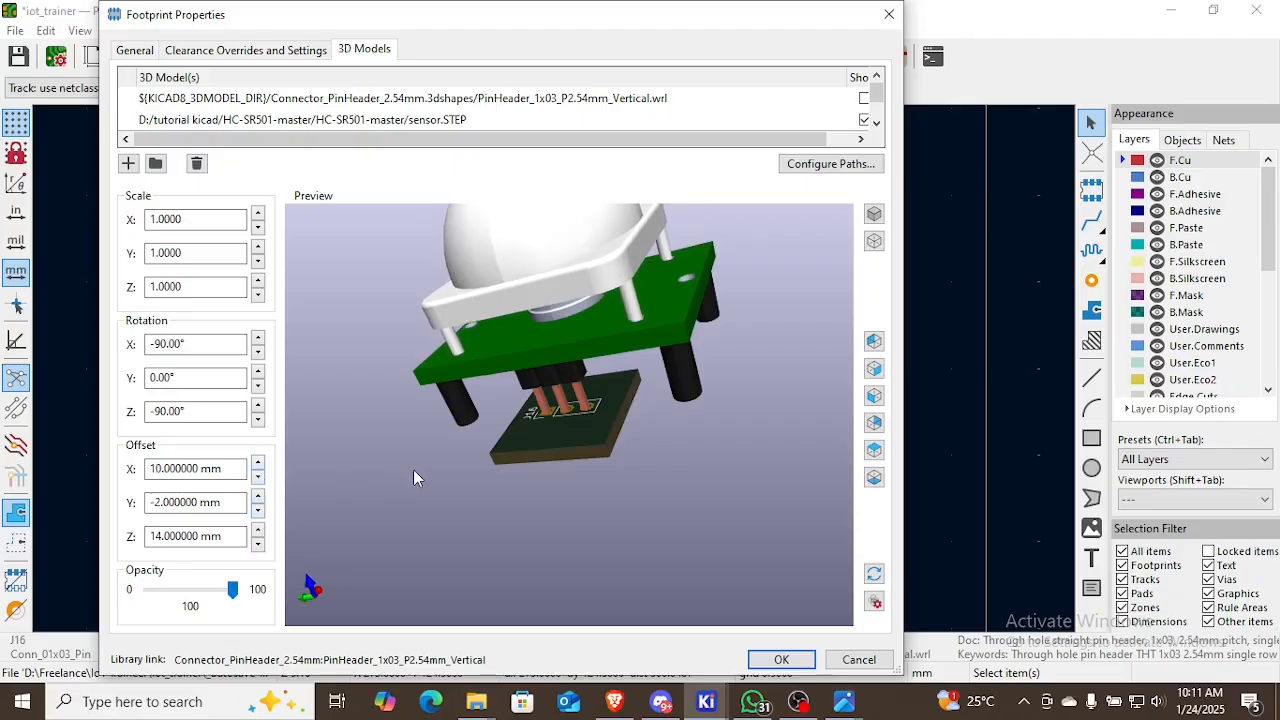
left_click_drag(413, 469, 349, 498)
left_click(258, 477)
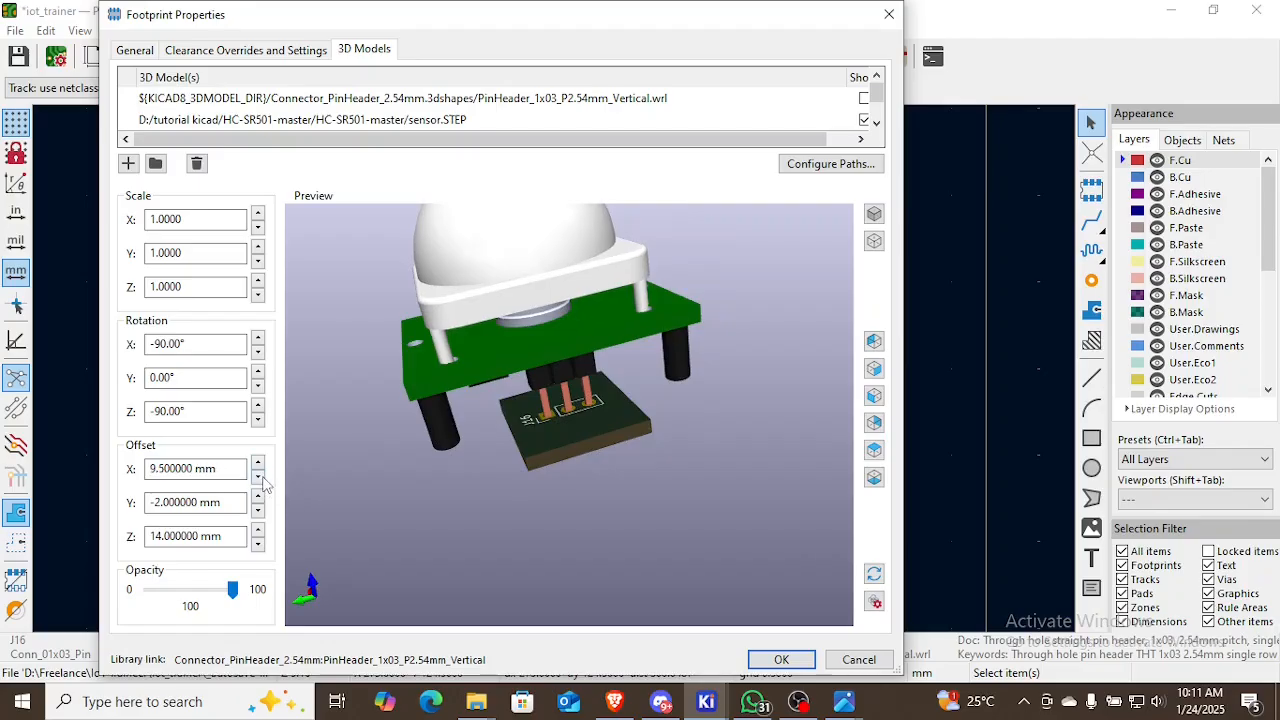
left_click(258, 510)
left_click_drag(450, 480, 561, 515)
left_click(804, 664)
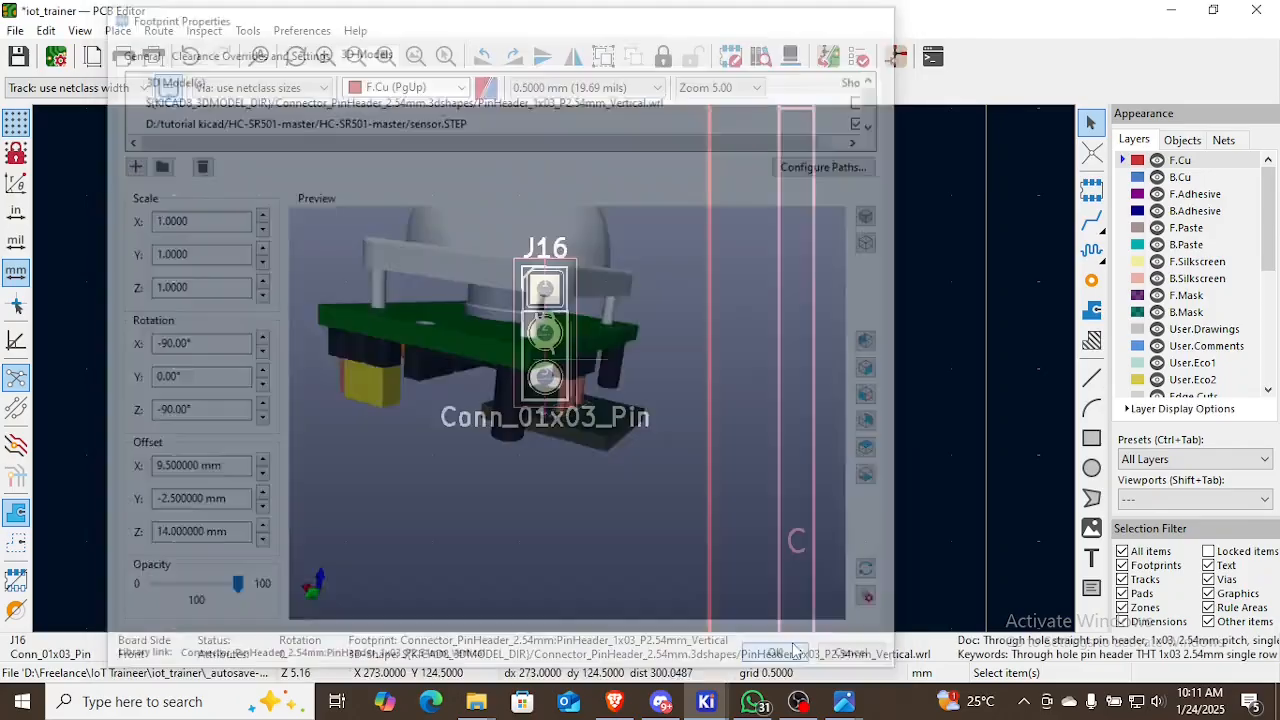
Examine J16's sensor and lens models on the whole board in the 3D viewer, with the footprint deselected for true colours
left_click(789, 58)
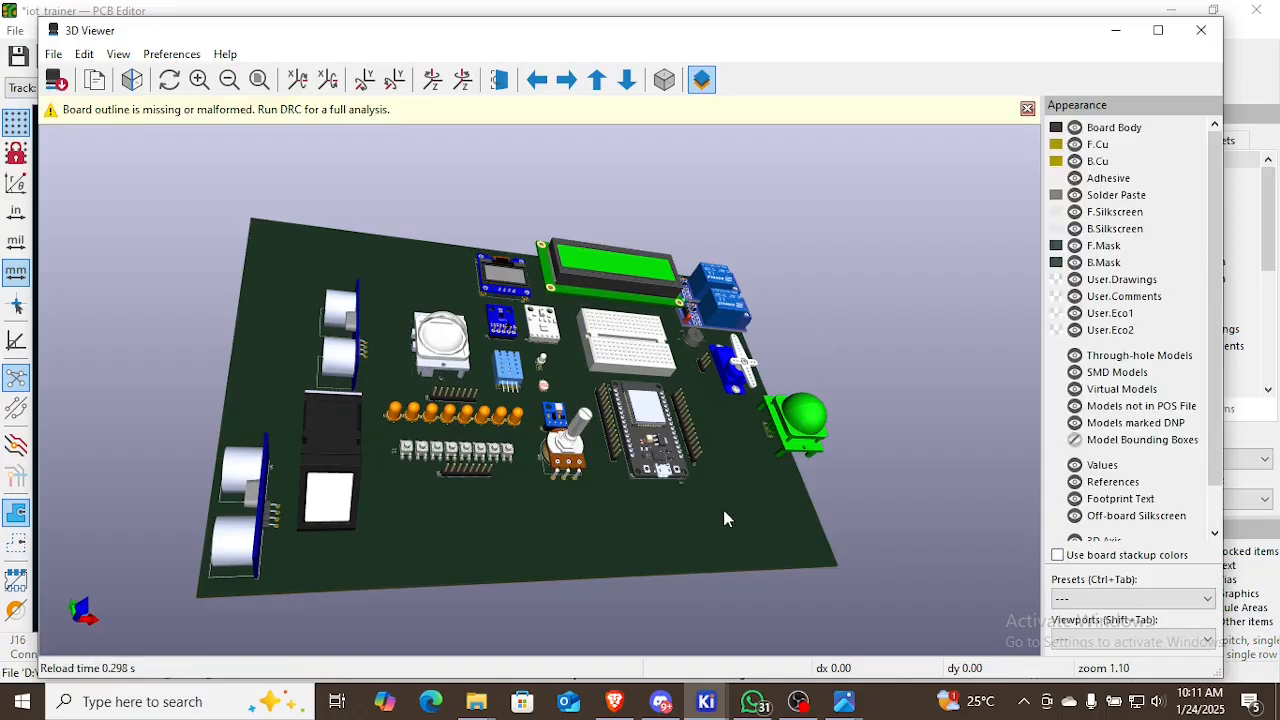
left_click_drag(726, 518, 610, 454)
scroll(856, 468, "up", 3)
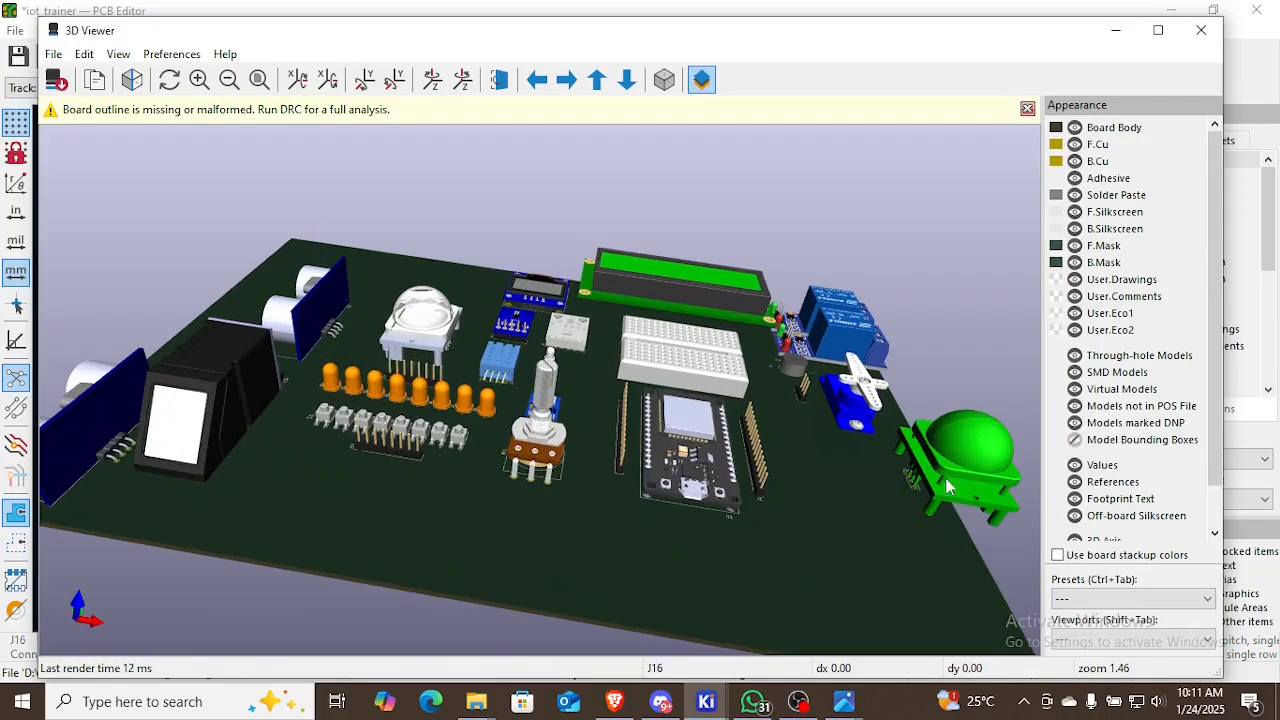
left_click_drag(835, 566, 849, 523)
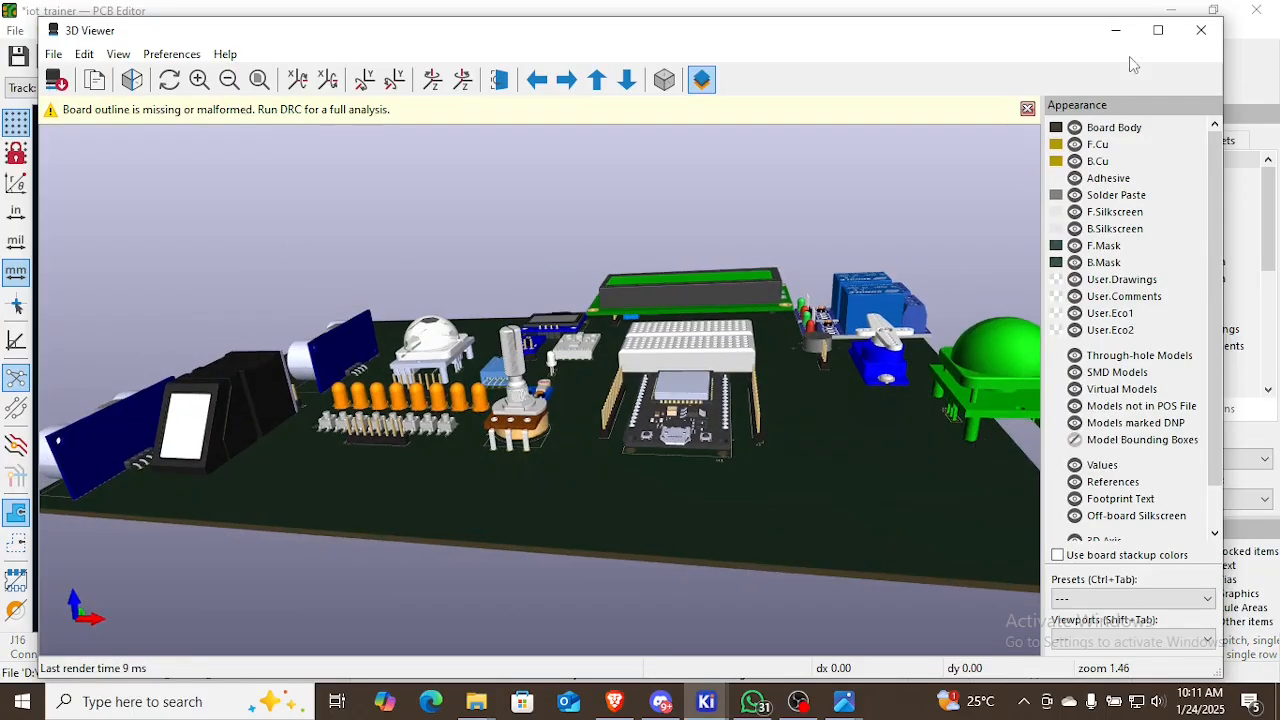
left_click(1115, 31)
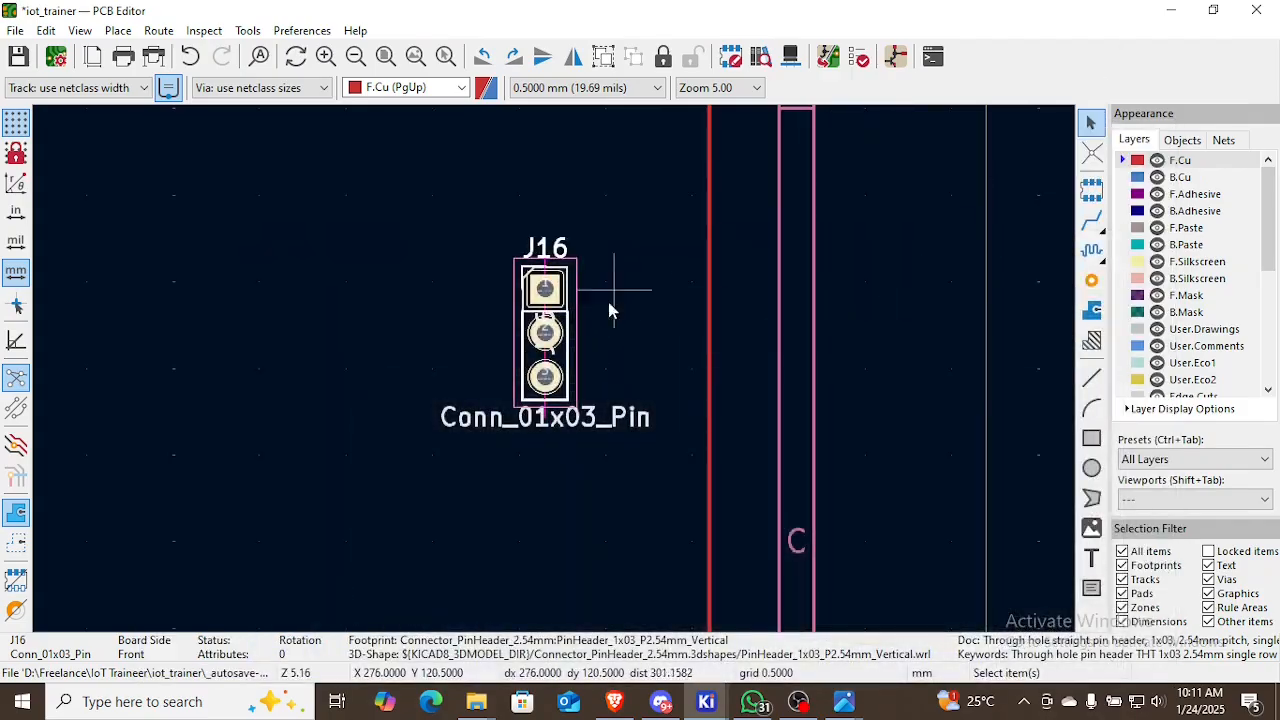
left_click(684, 365)
left_click(790, 56)
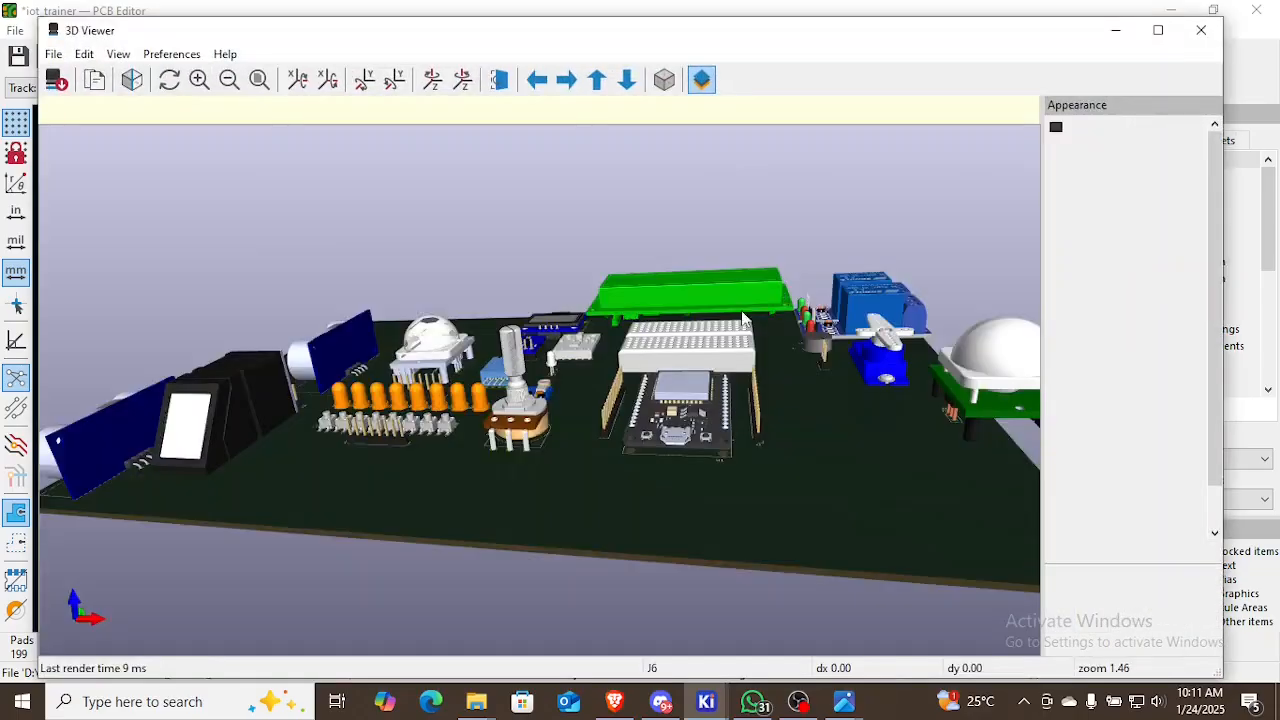
left_click_drag(862, 489, 791, 423)
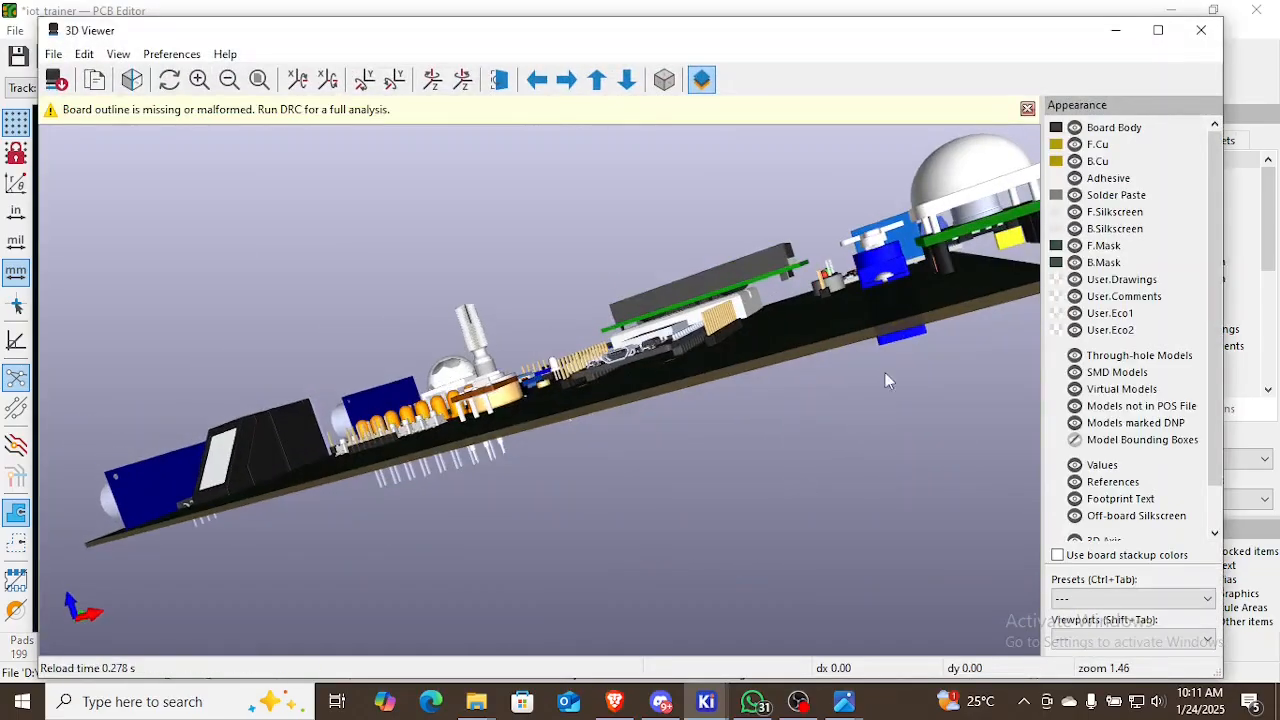
left_click_drag(710, 241, 716, 212)
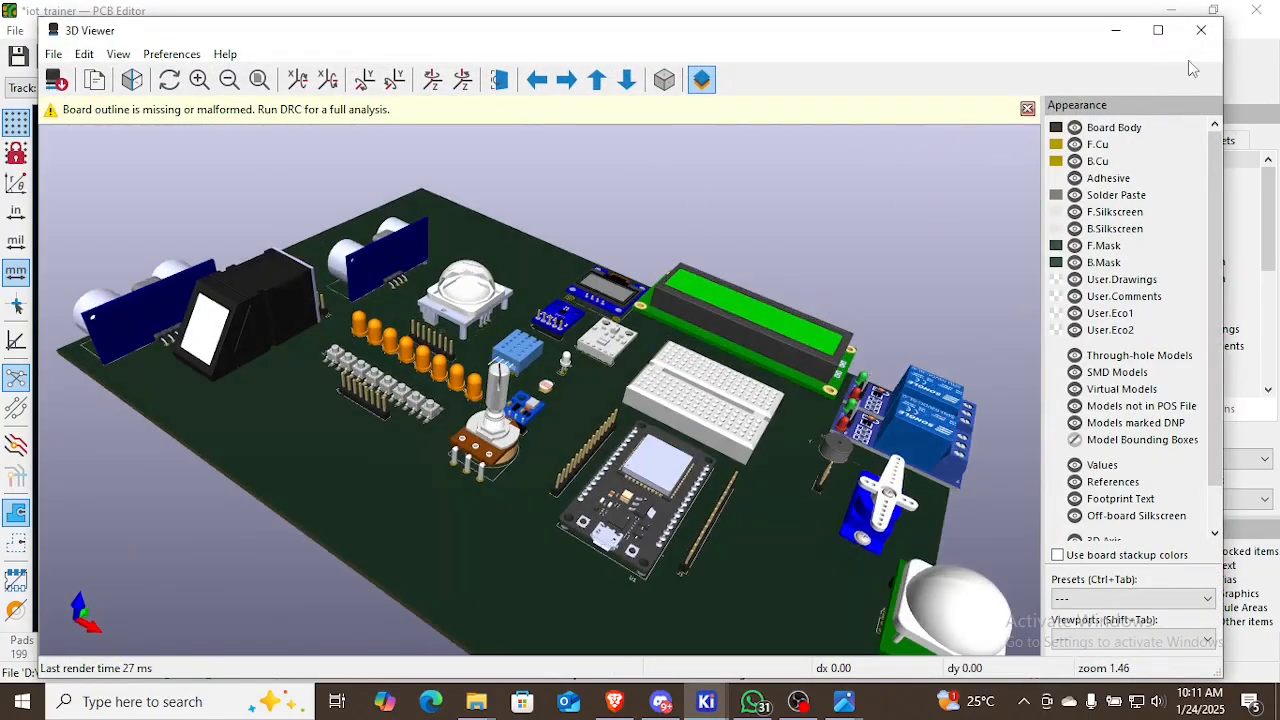
left_click(1203, 31)
scroll(614, 378, "down", 4)
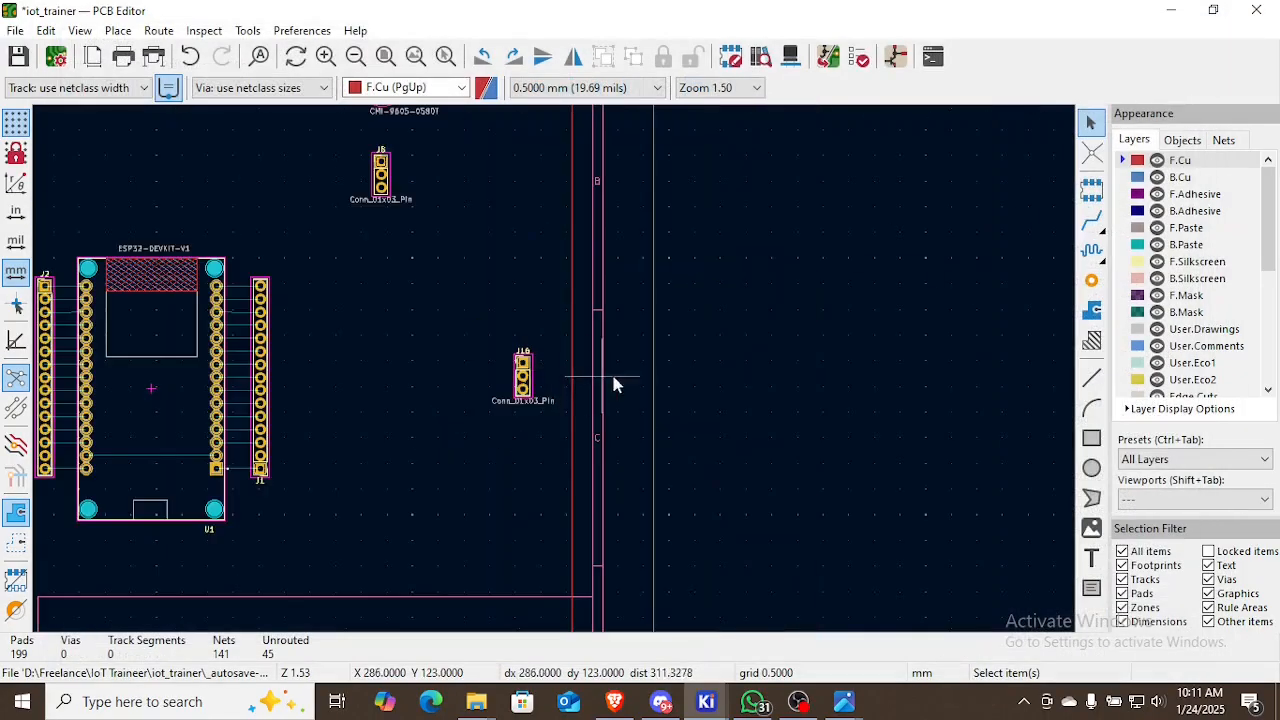
Switch to the Brave browser and look over the R307 Fingerprint Module page on GrabCAD among the open part pages
left_click(614, 701)
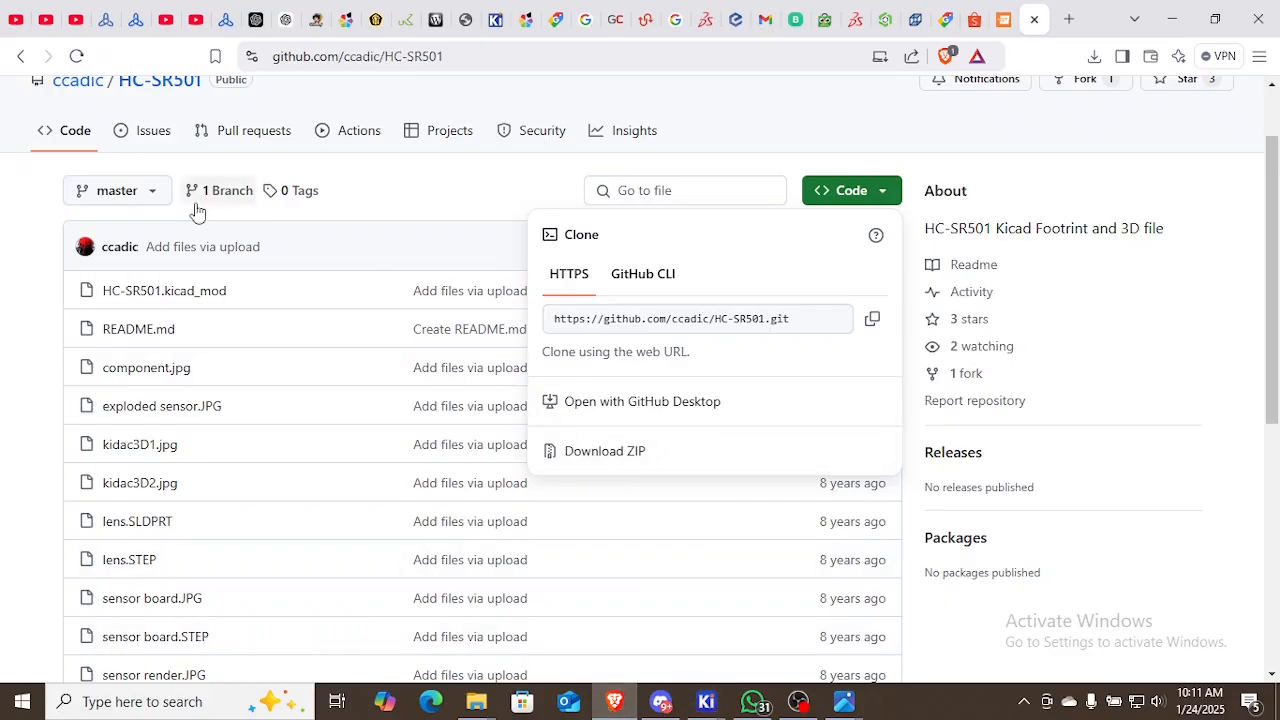
scroll(257, 244, "up", 1)
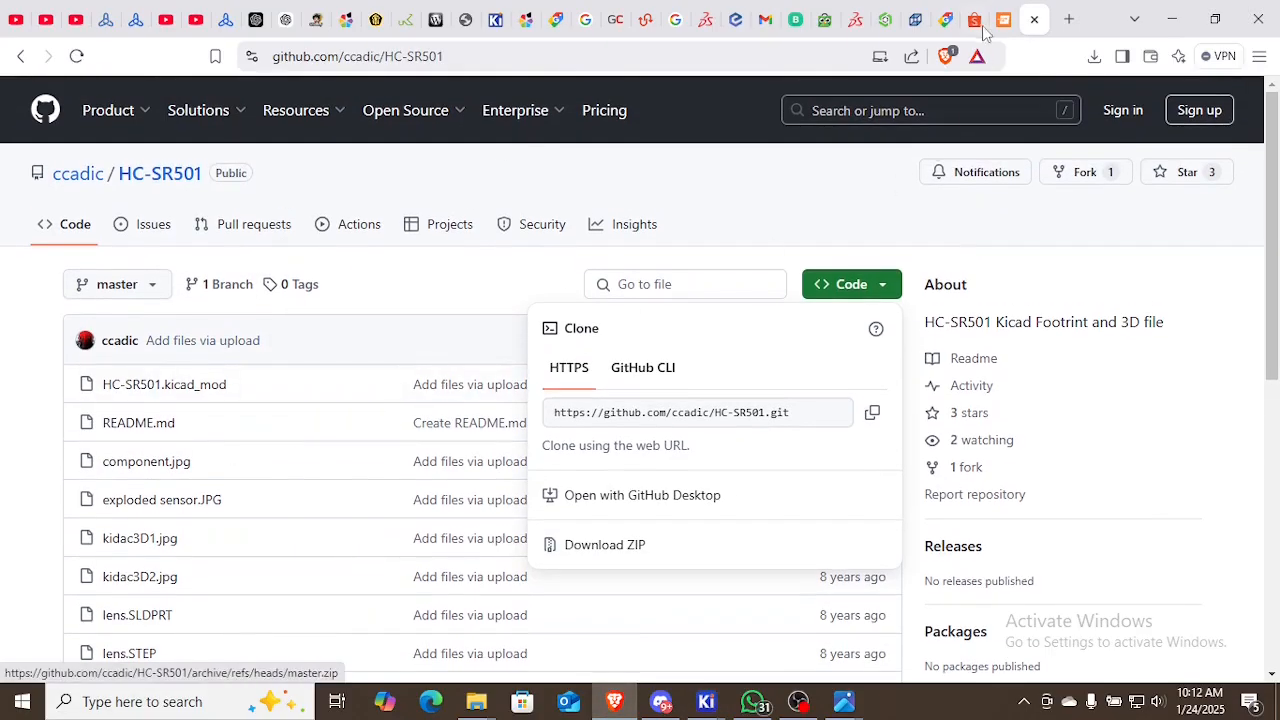
left_click(1010, 16)
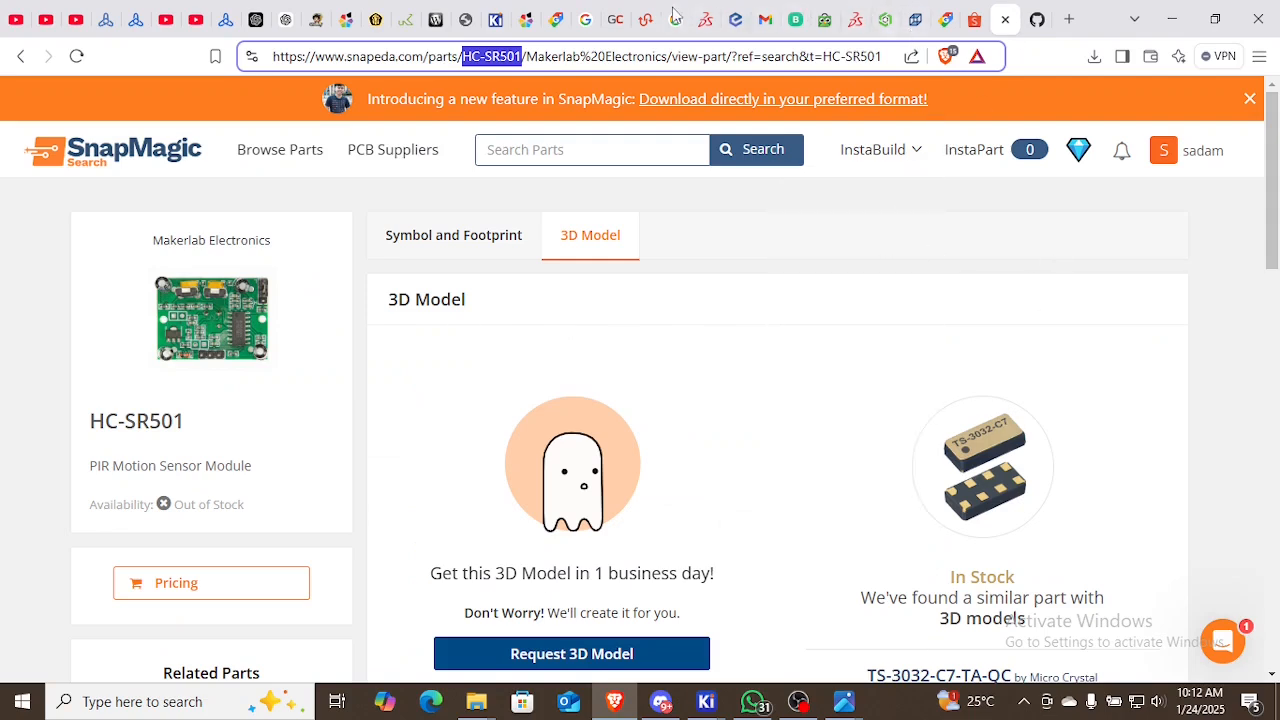
left_click(617, 19)
scroll(540, 360, "up", 3)
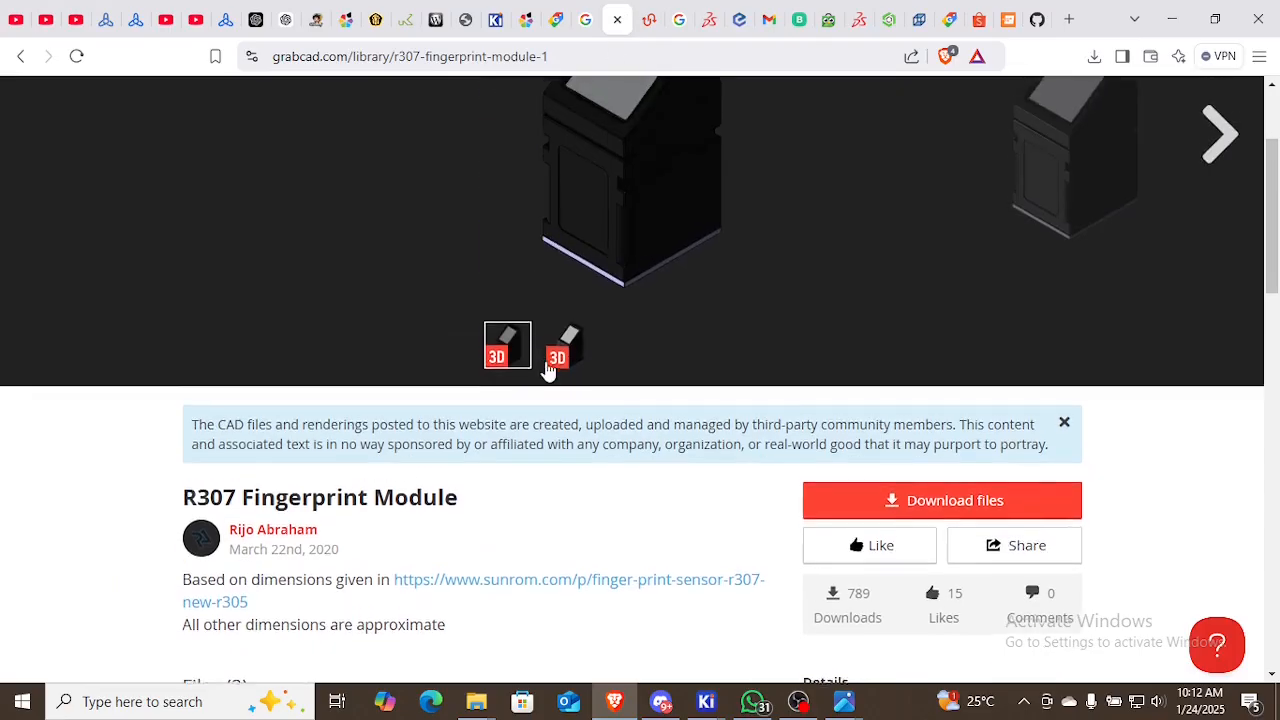
scroll(560, 388, "up", 2)
scroll(680, 391, "down", 4)
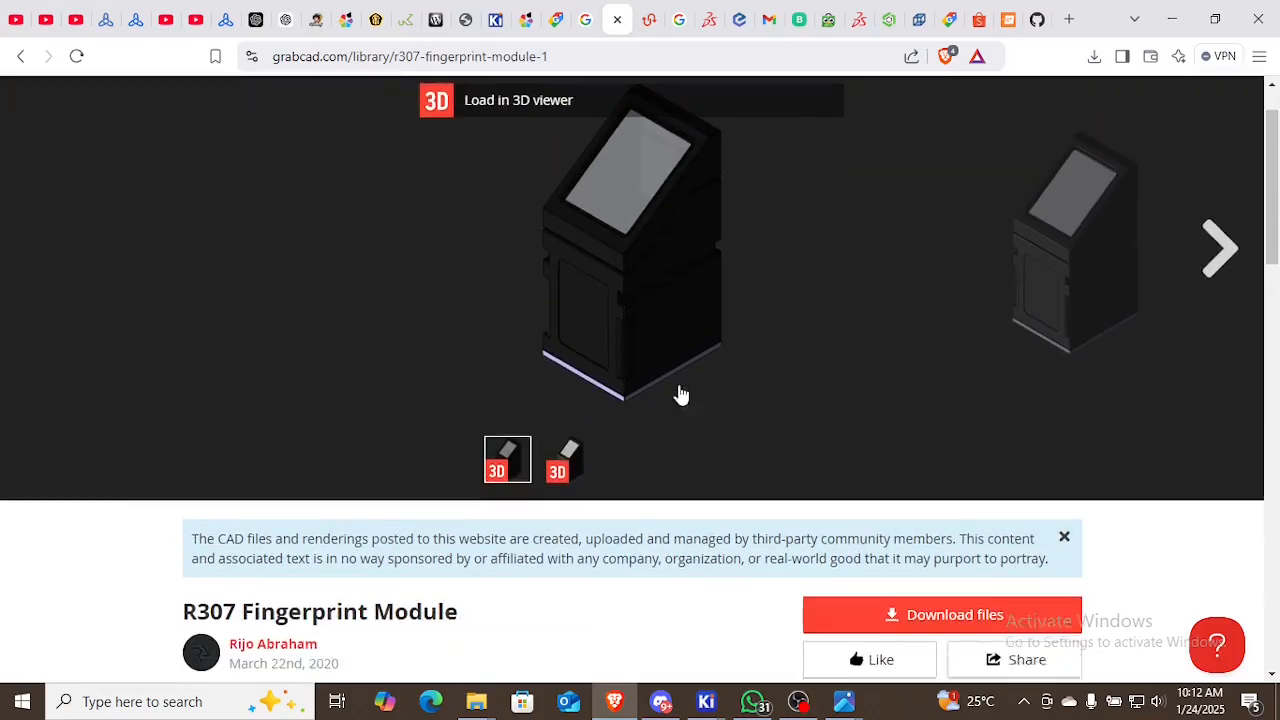
Compare the R307 Fingerprint Module page on GrabCAD with the HC-SR501 pages on GitHub and SnapMagic
scroll(446, 484, "down", 1)
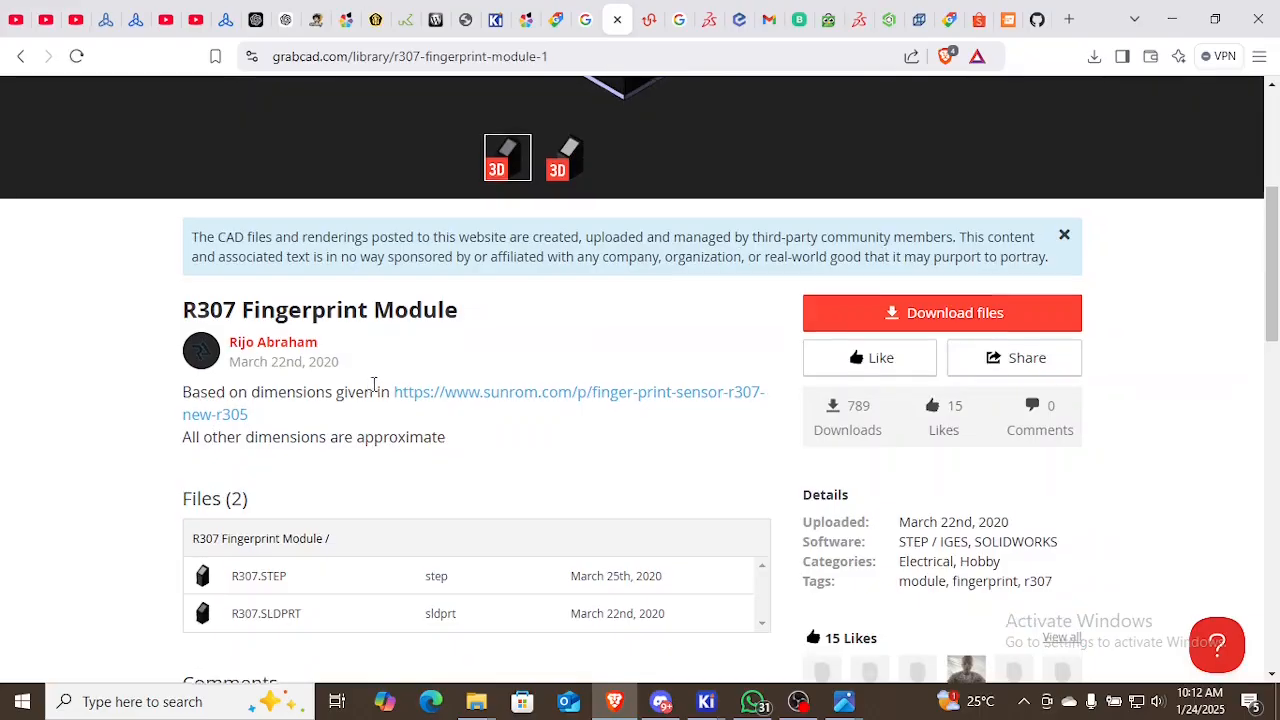
scroll(985, 387, "up", 2)
left_click(1038, 20)
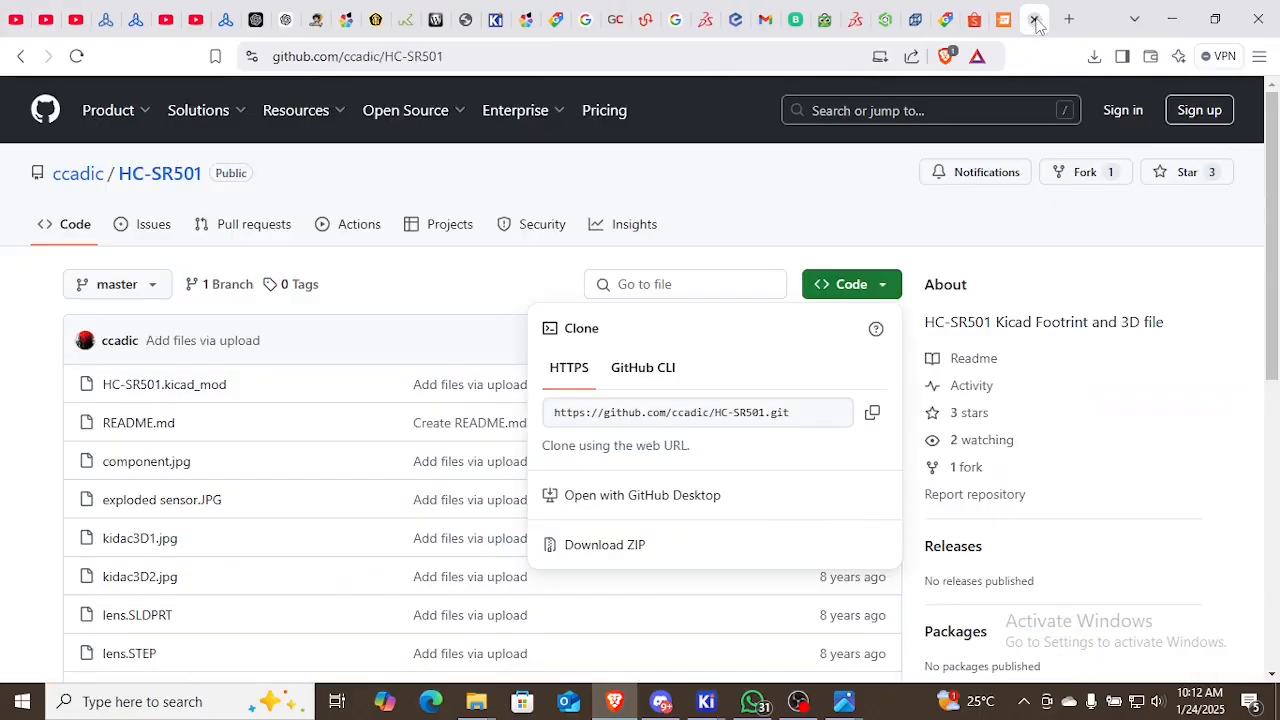
left_click(1008, 16)
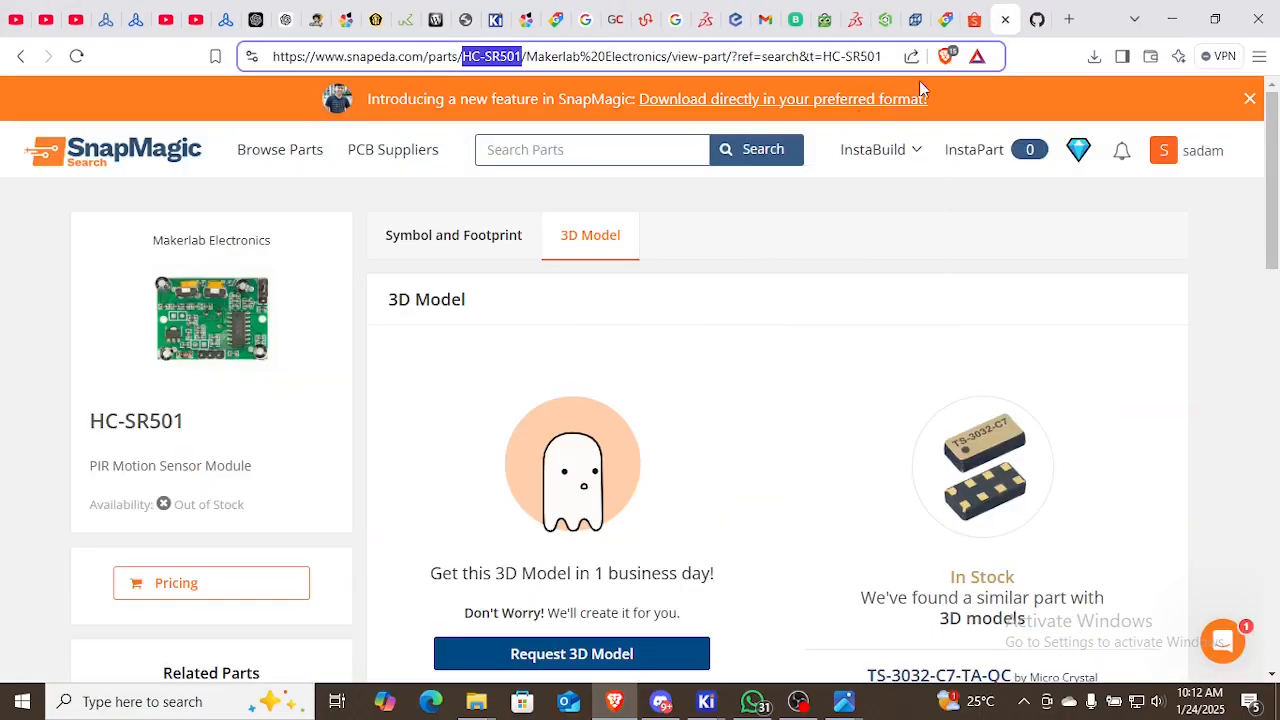
left_click(1038, 18)
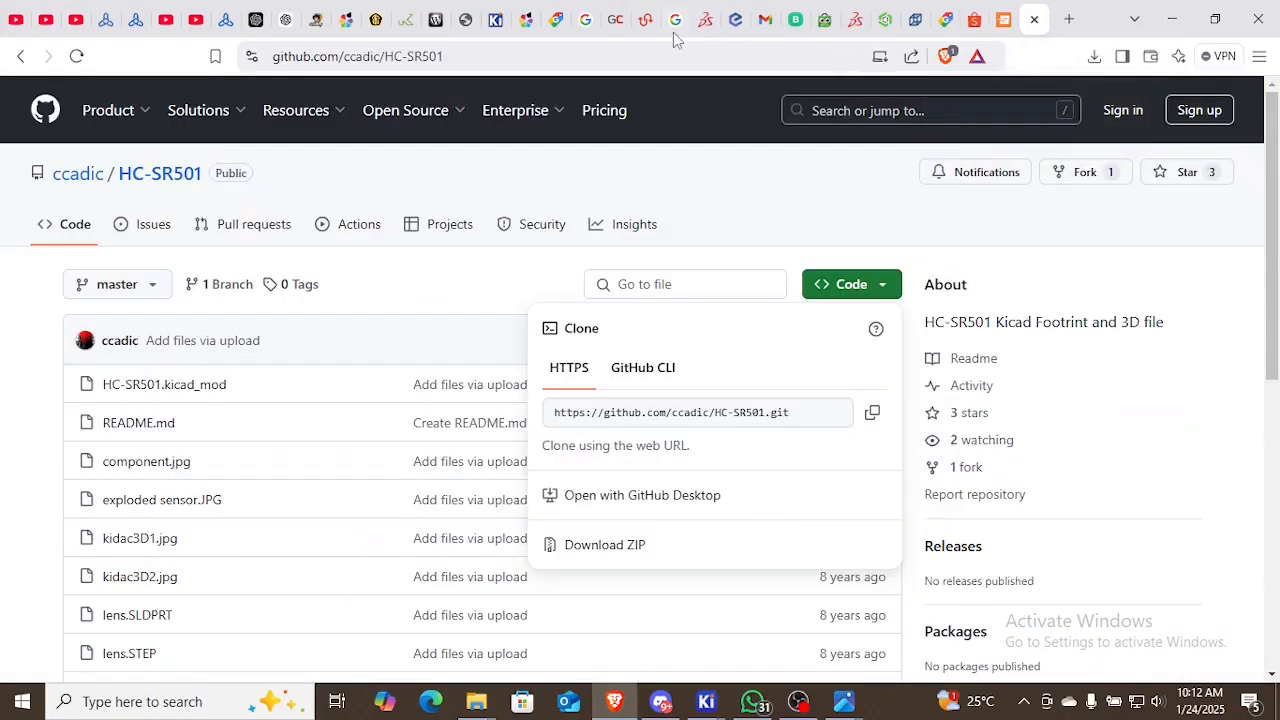
left_click(617, 21)
Look over the preview images, description and file list of the R307 Fingerprint Module
scroll(680, 365, "up", 2)
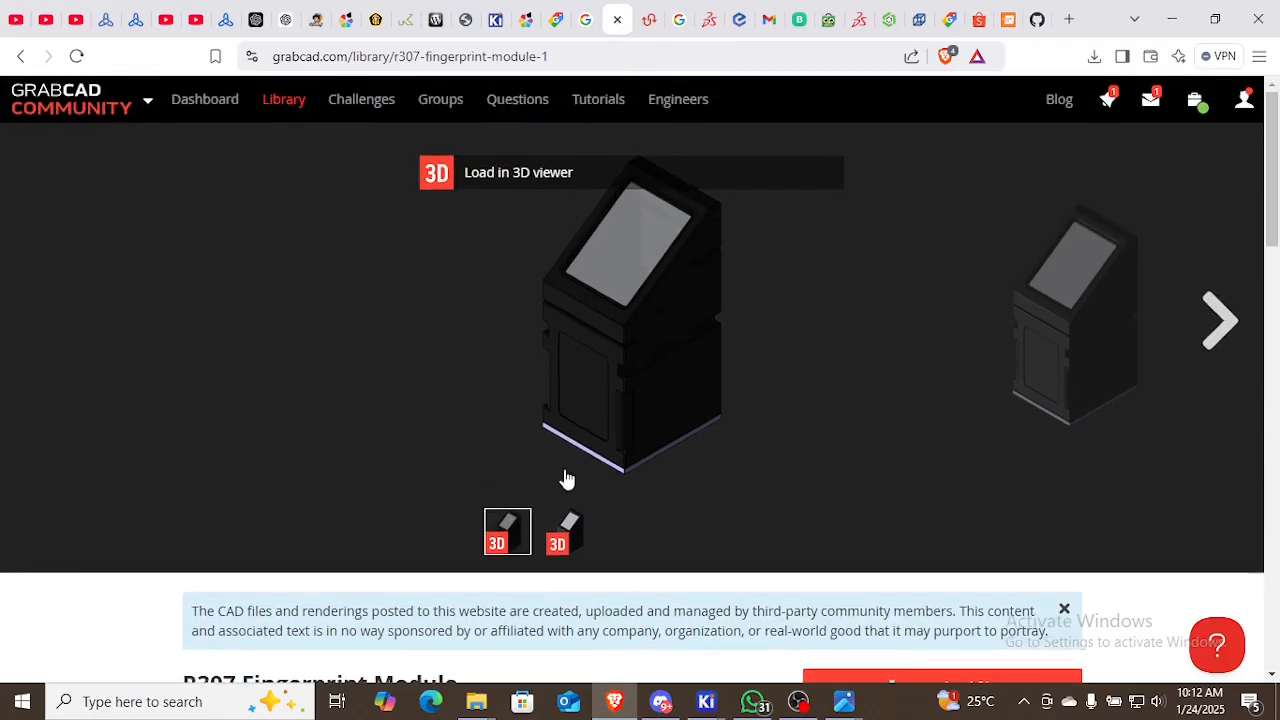
mouse_move(72, 123)
scroll(657, 323, "down", 4)
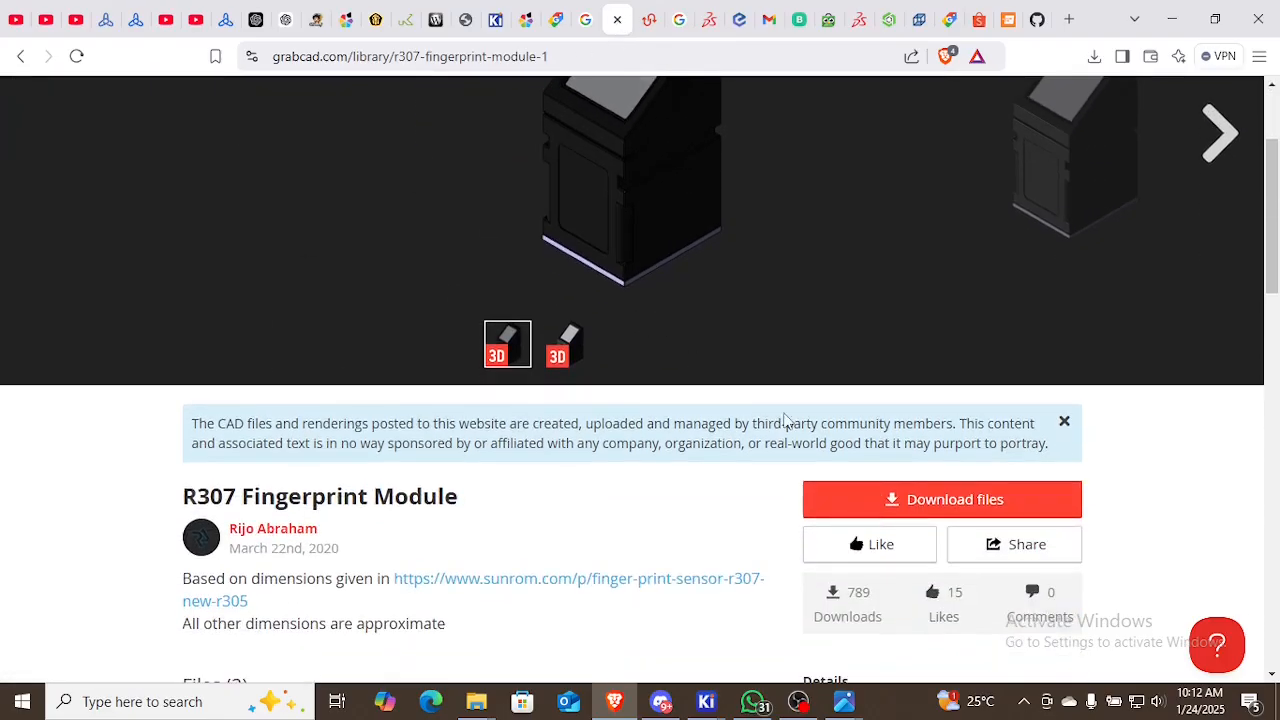
scroll(515, 525, "down", 2)
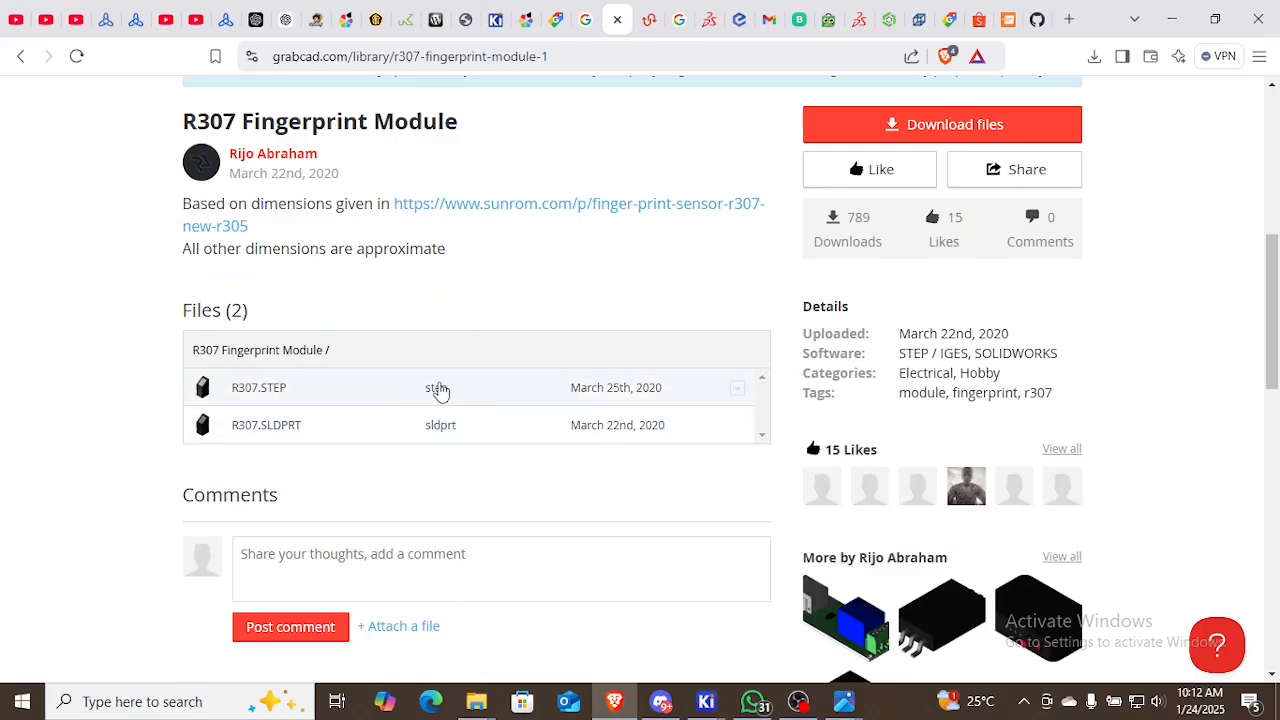
scroll(484, 353, "up", 4)
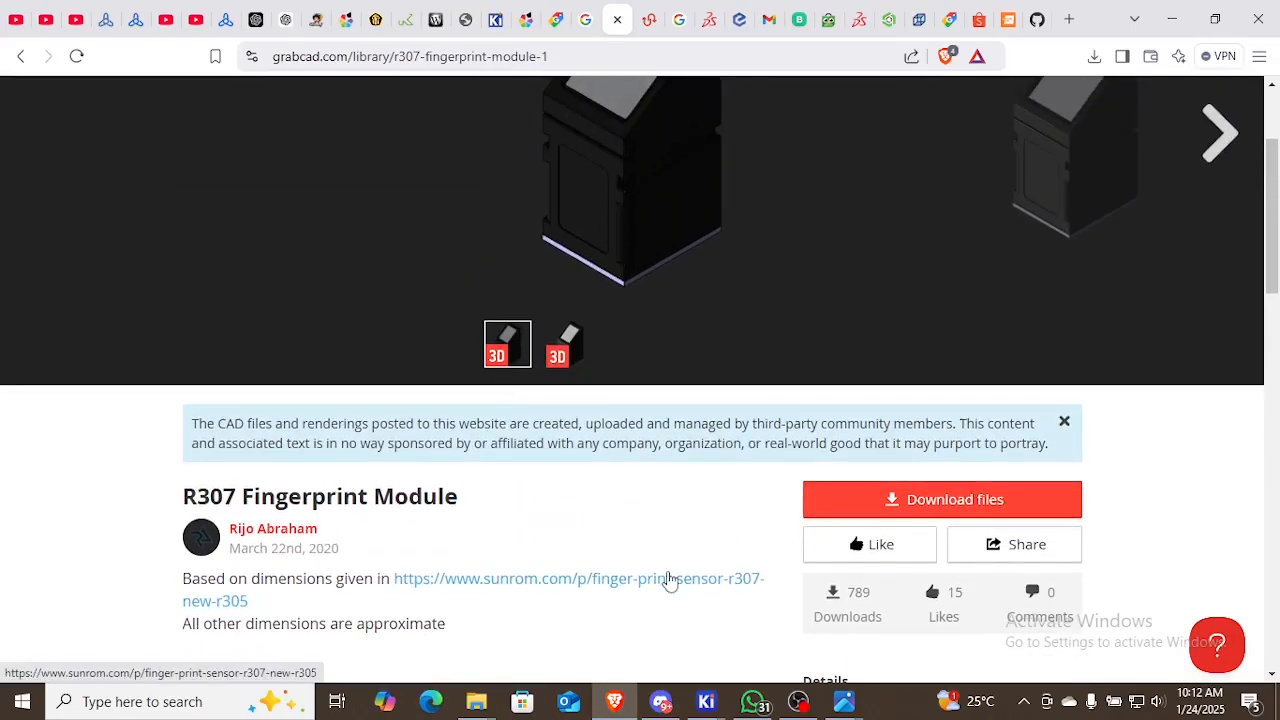
Review the HC-SR501 3D model page on SnapMagic and the file list of the ccadic/HC-SR501 repository on GitHub
left_click(761, 705)
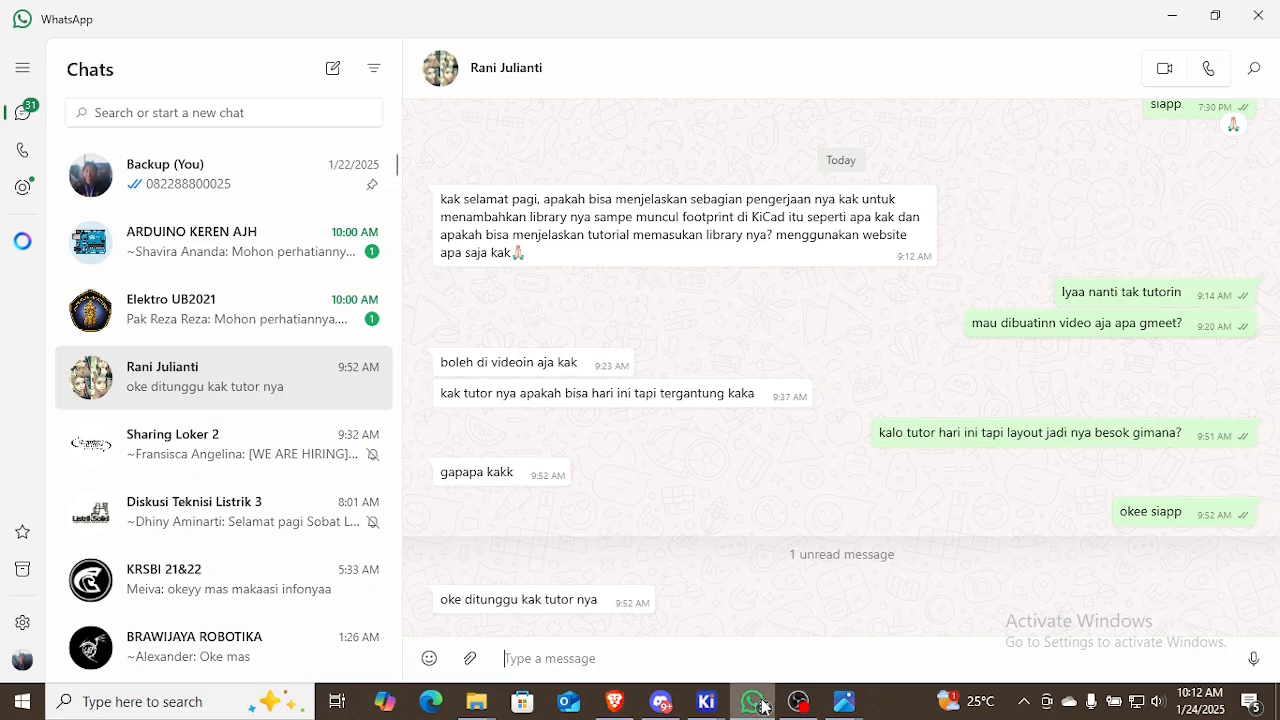
left_click(612, 703)
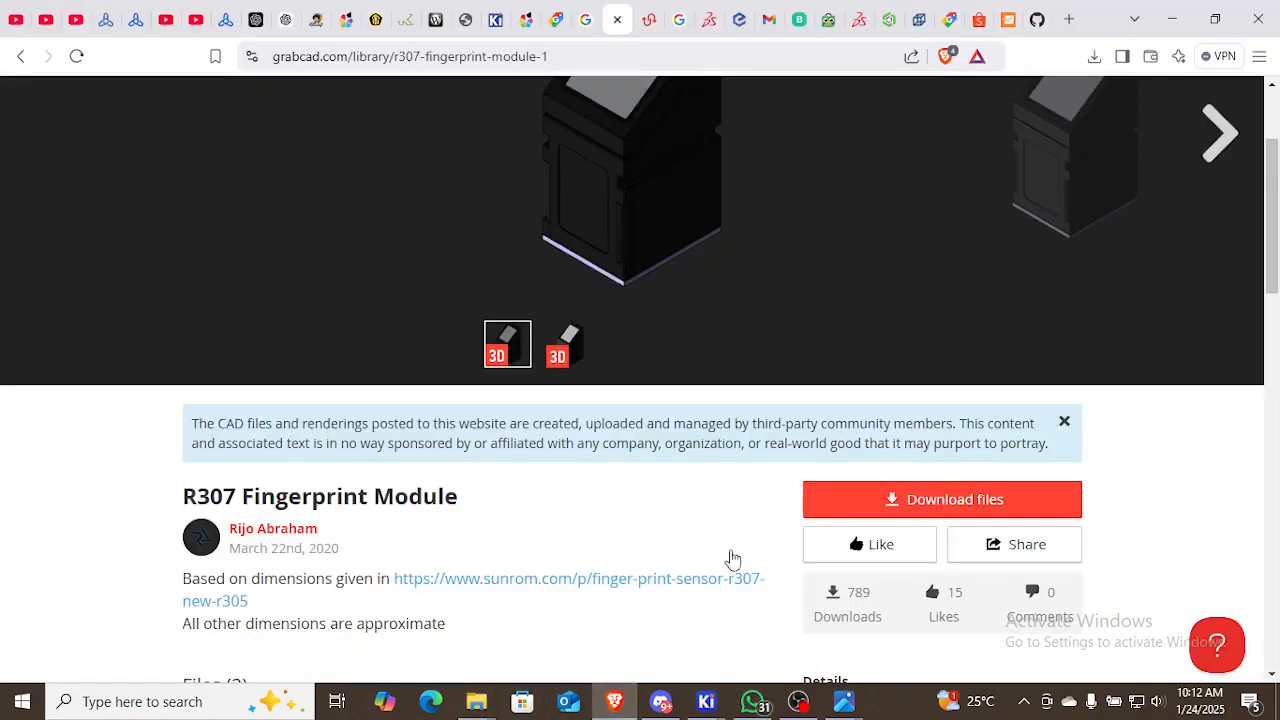
scroll(820, 440, "up", 2)
left_click(1010, 12)
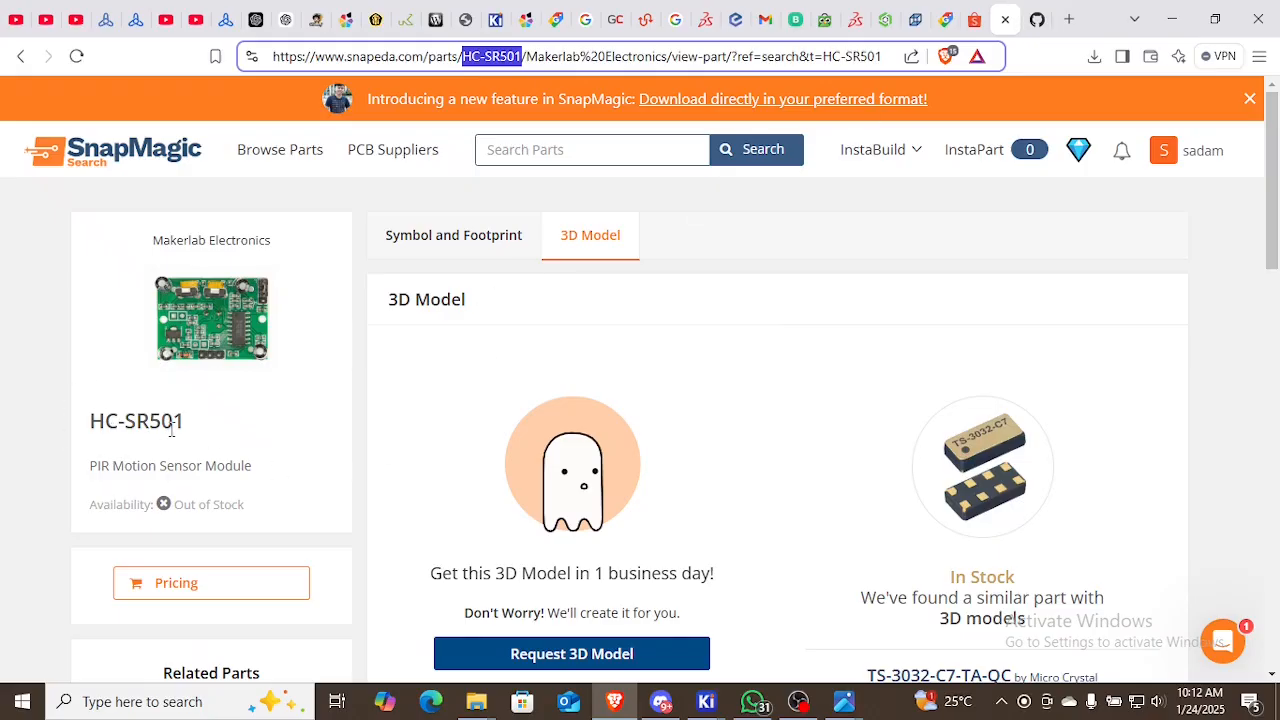
left_click(1037, 19)
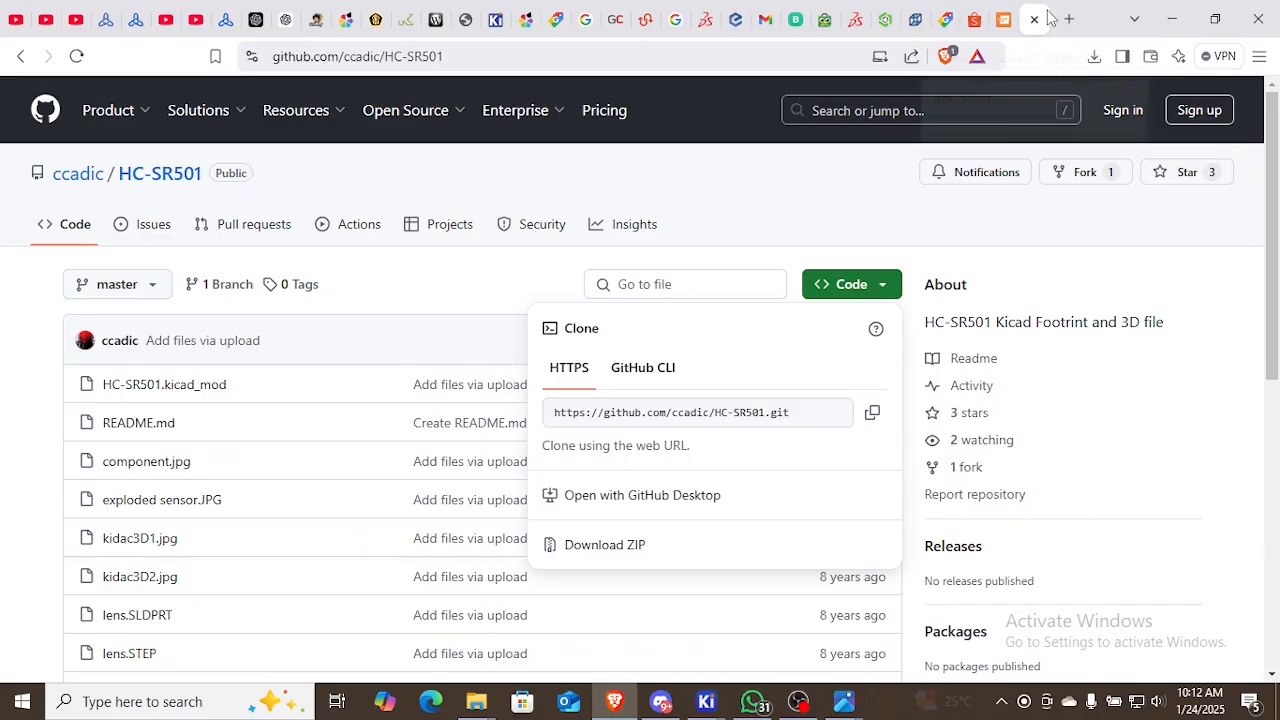
left_click(410, 340)
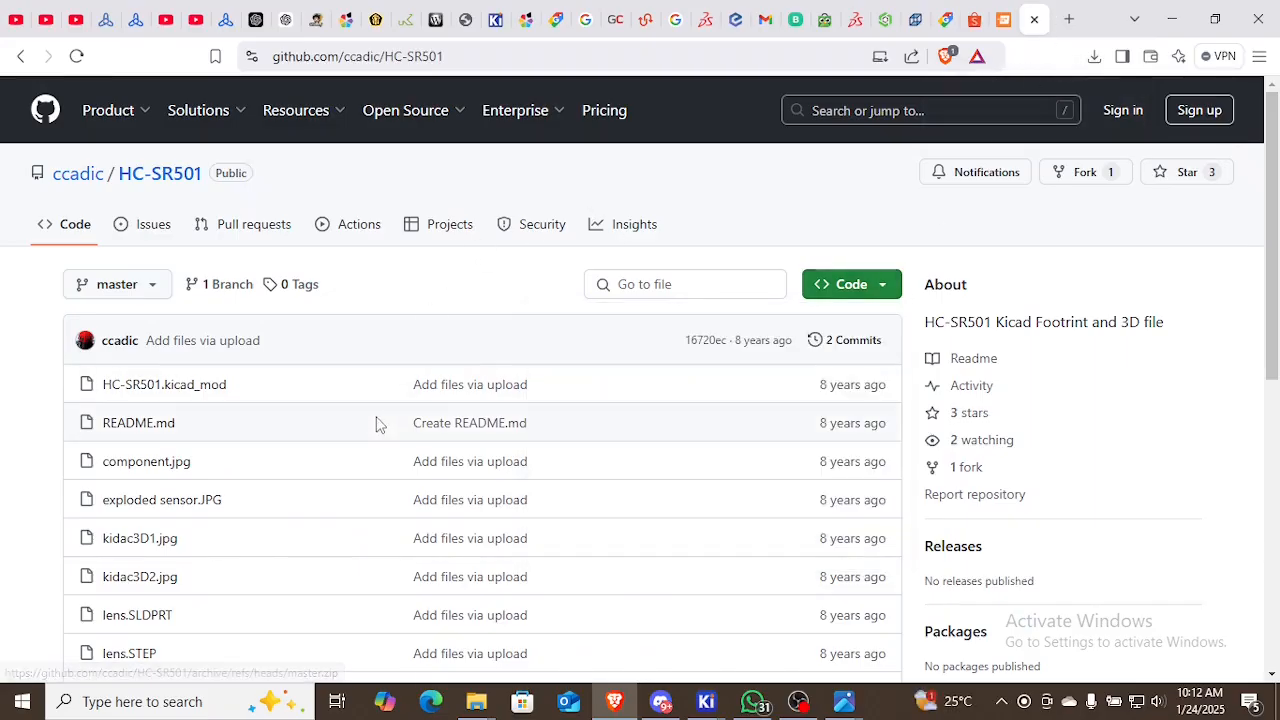
scroll(240, 435, "down", 1)
Check which file formats the R307 Fingerprint Module offers on GrabCAD
left_click(615, 18)
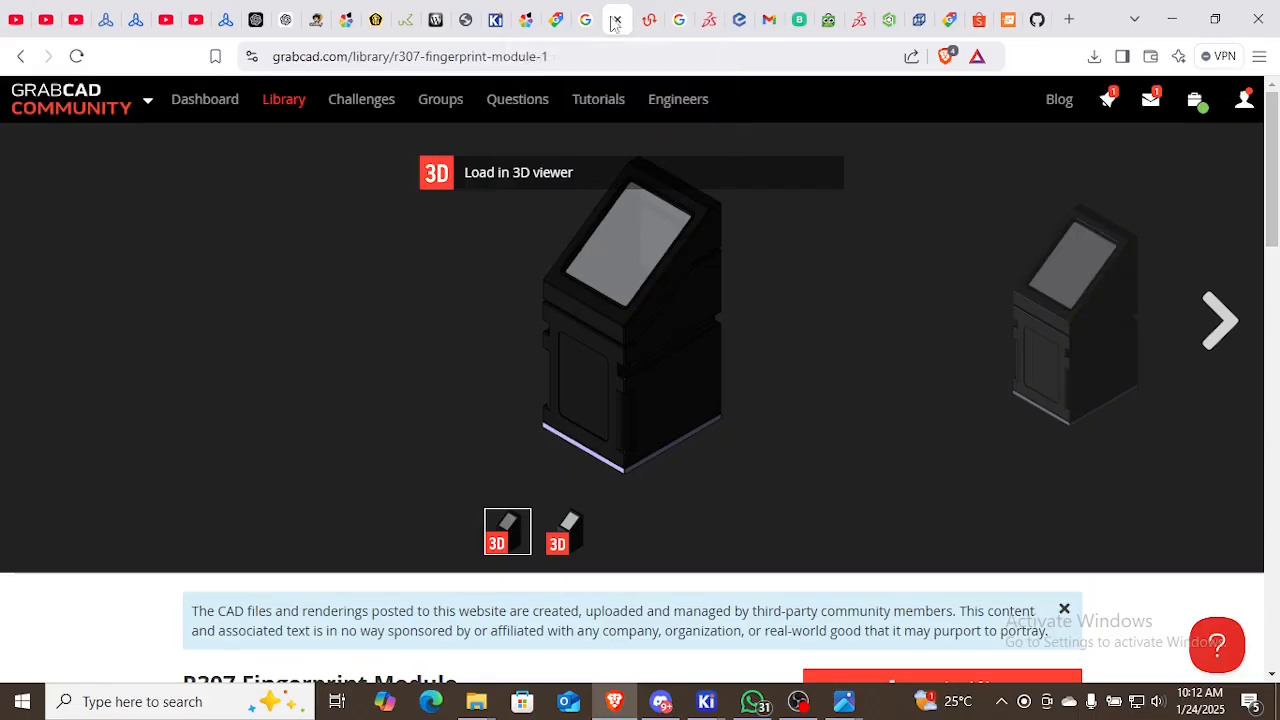
scroll(568, 343, "down", 6)
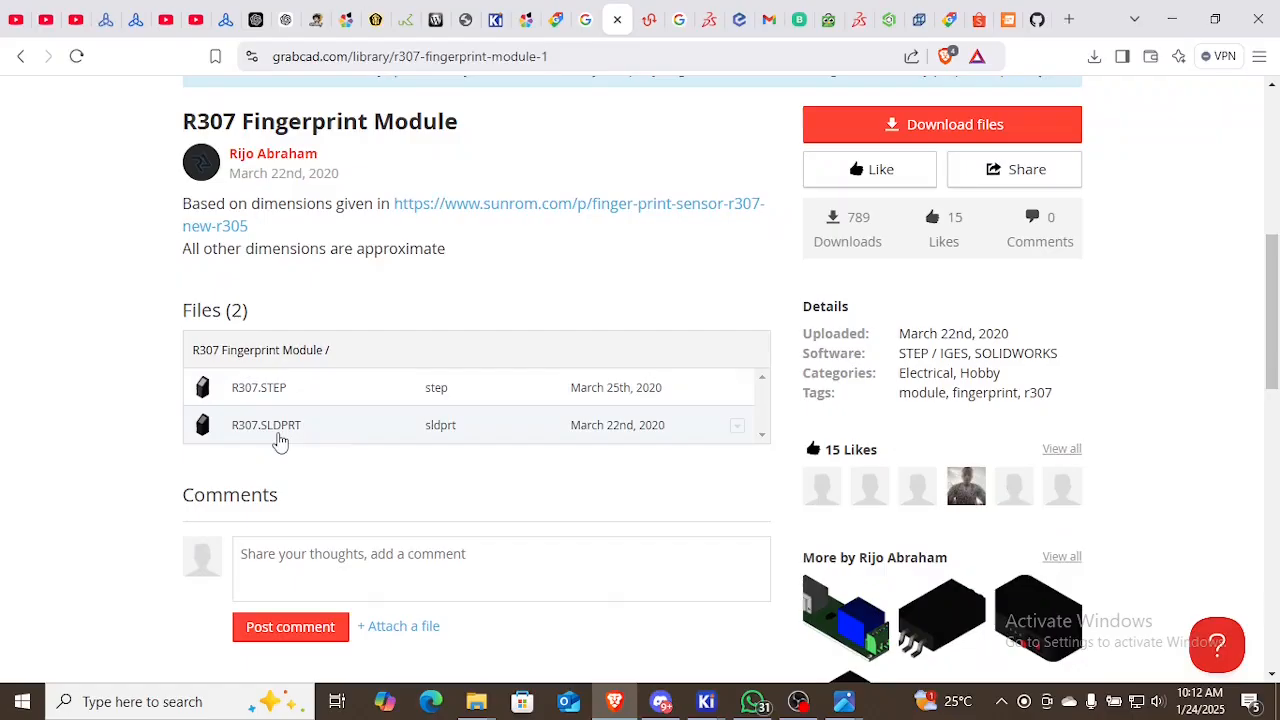
scroll(501, 492, "up", 2)
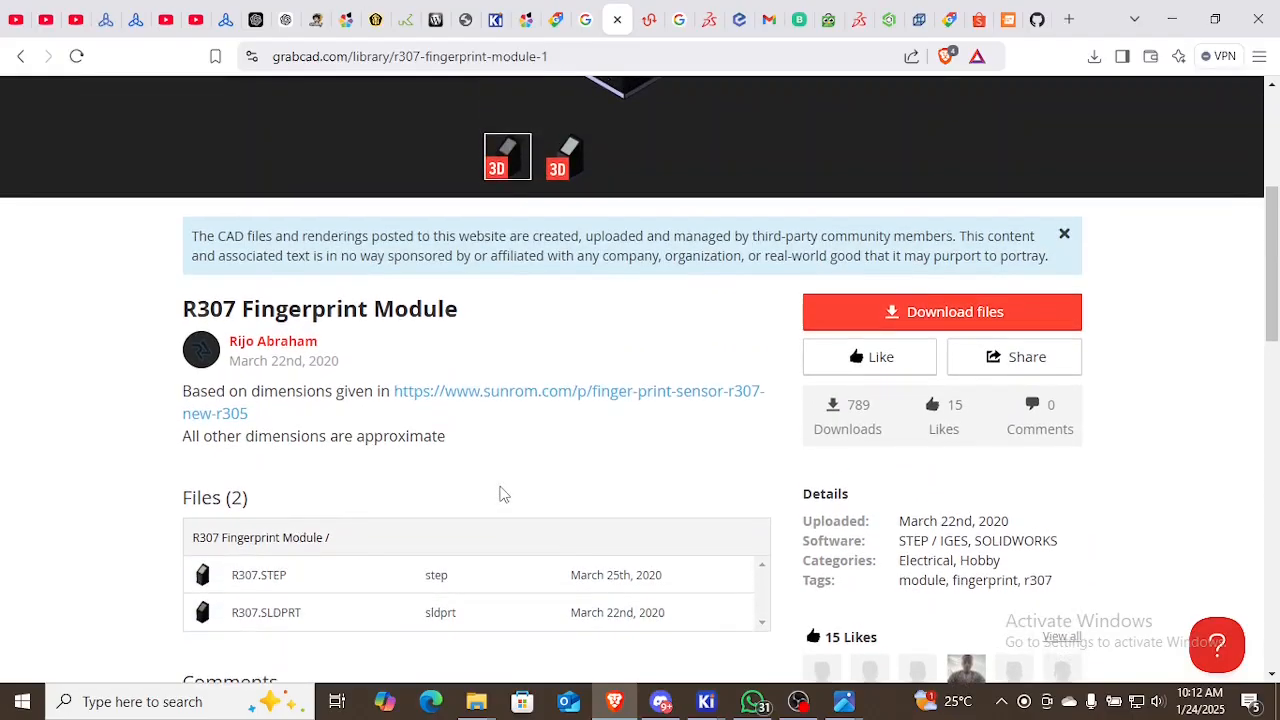
scroll(502, 493, "down", 1)
scroll(592, 426, "up", 3)
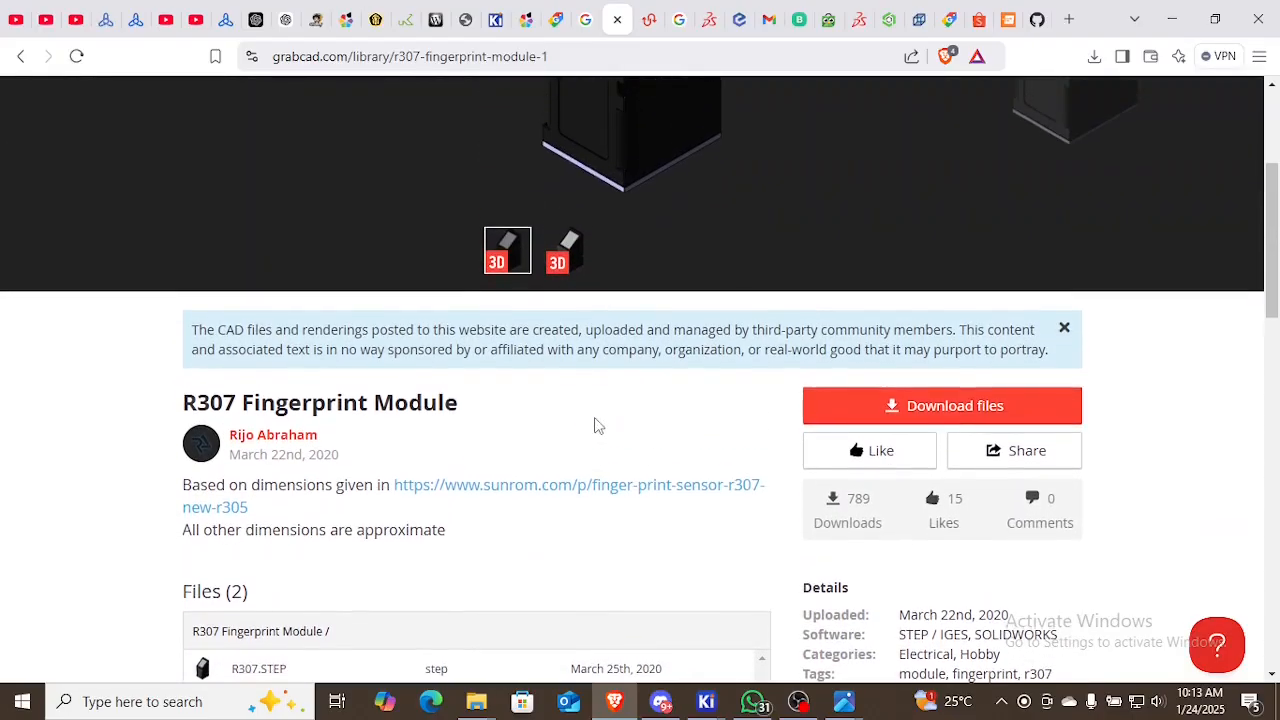
scroll(727, 619, "down", 1)
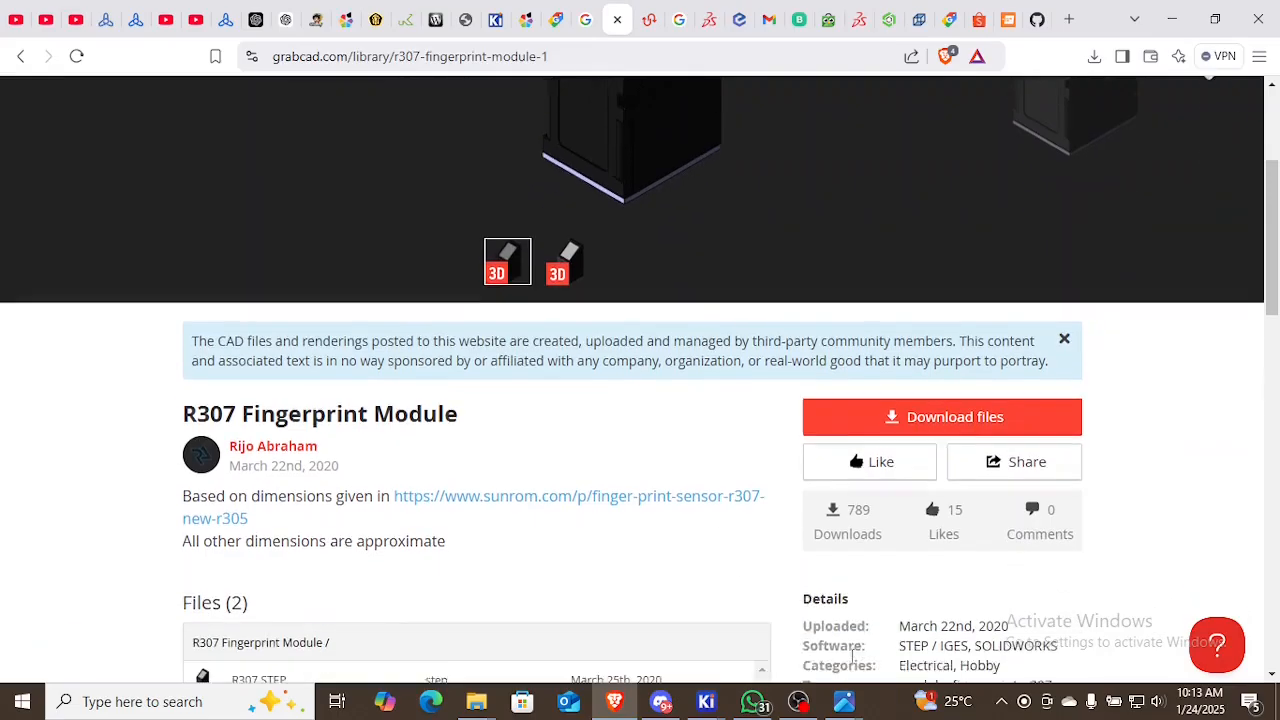
scroll(578, 476, "up", 1)
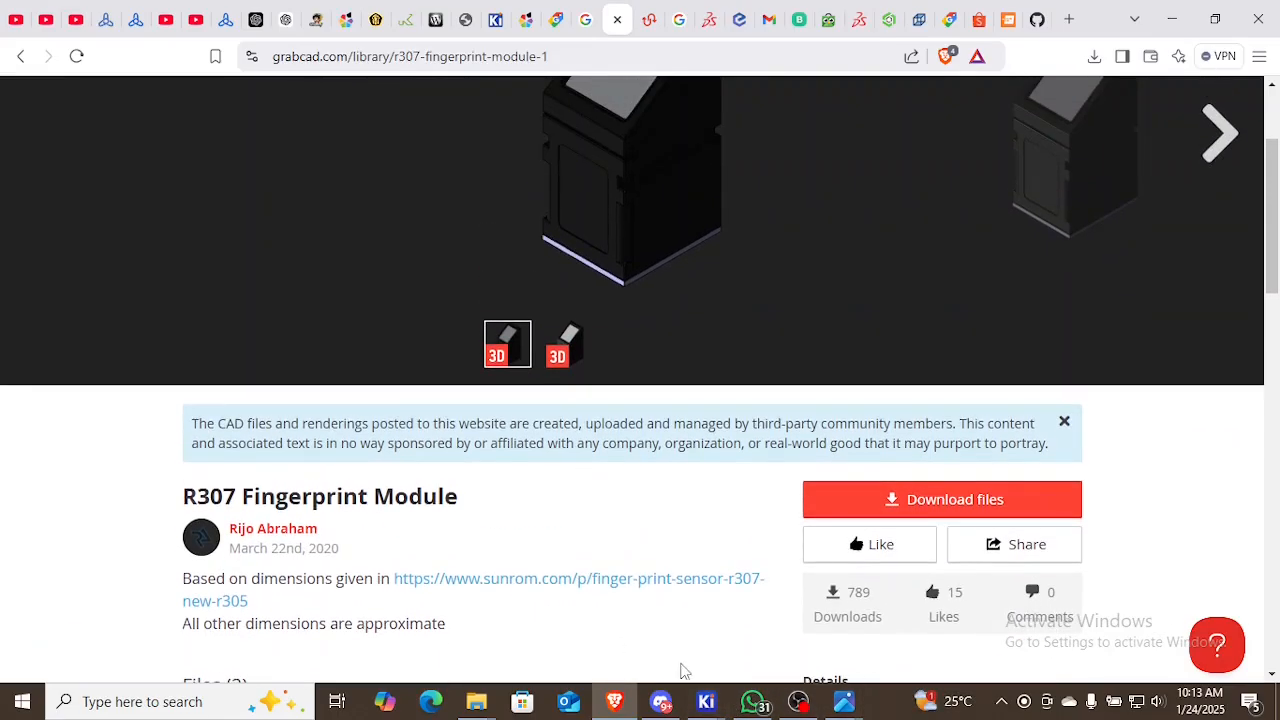
Switch to the KiCad PCB Editor and check which 3D model file formats J16's footprint accepts, leaving the model selection without a choice
mouse_move(706, 701)
left_click(758, 637)
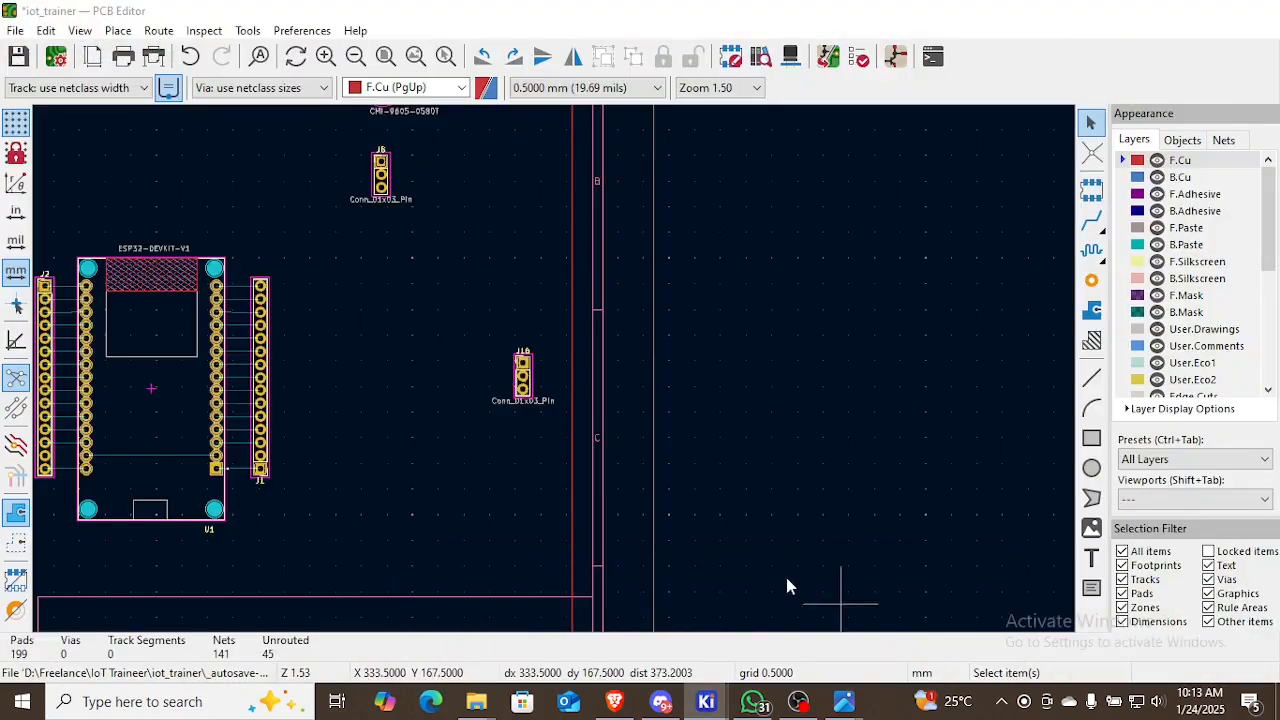
scroll(540, 380, "up", 4)
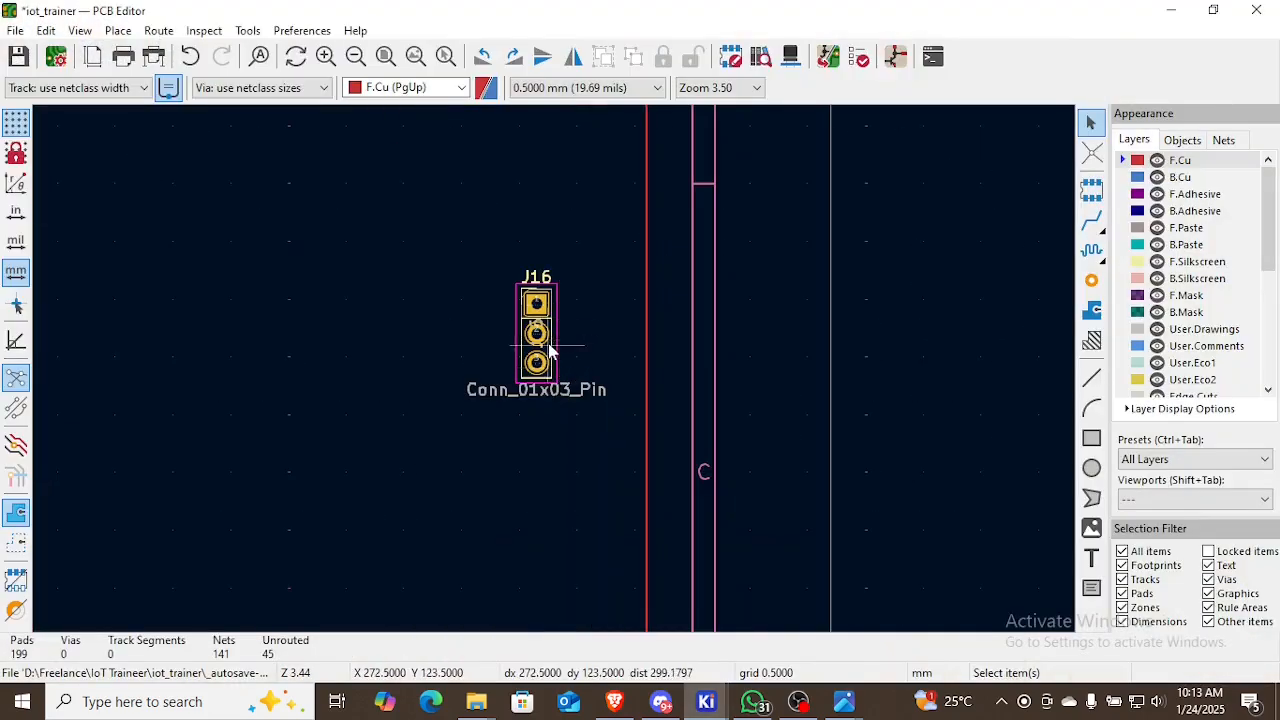
left_click(555, 357)
double_click(555, 357)
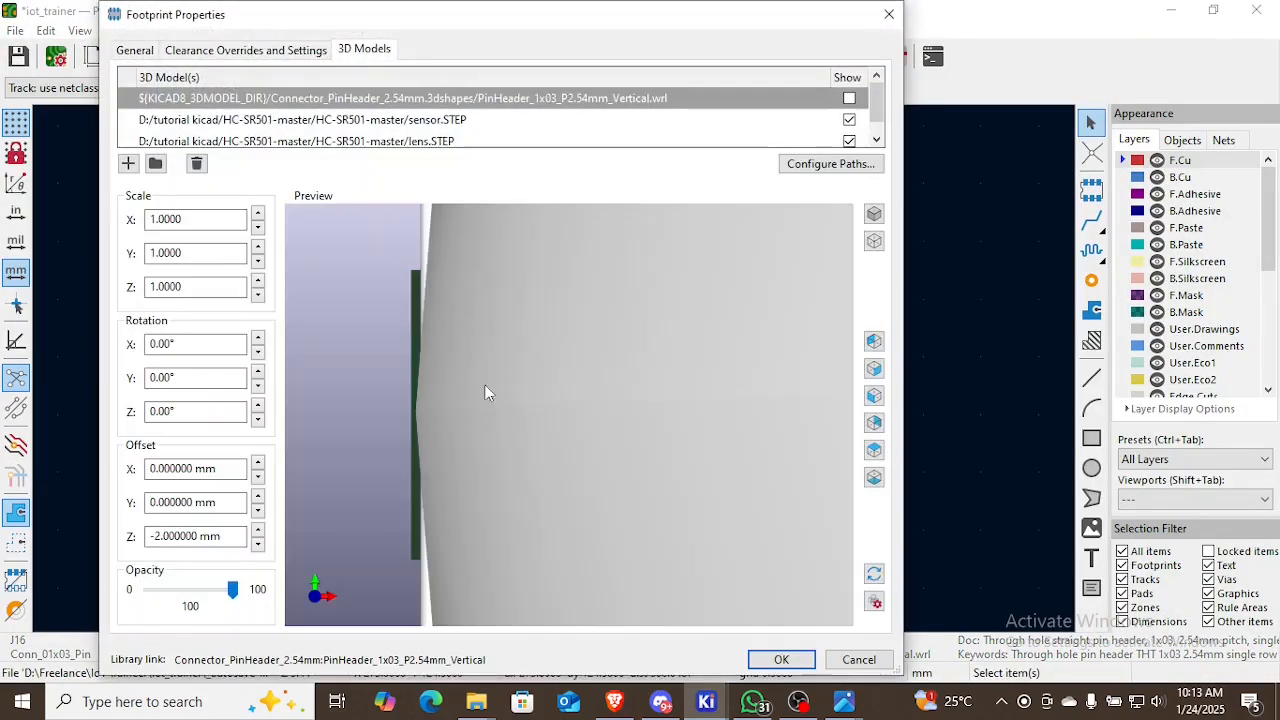
left_click(155, 164)
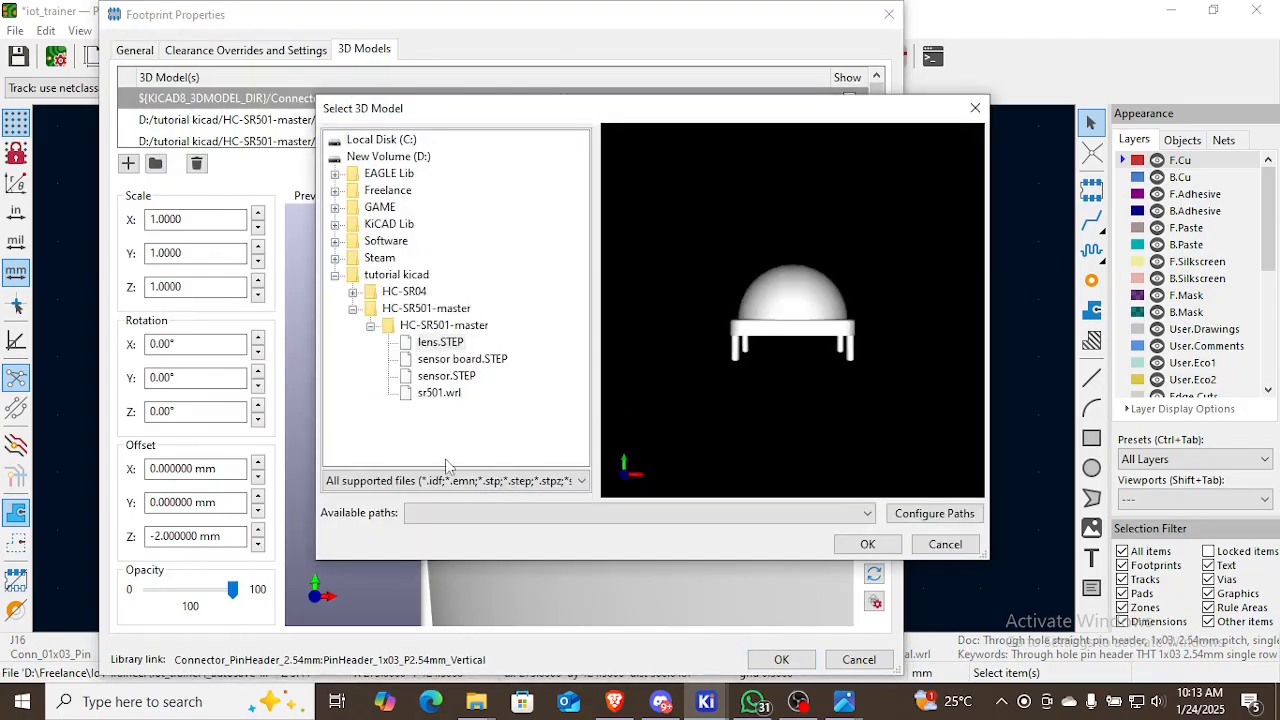
left_click(457, 480)
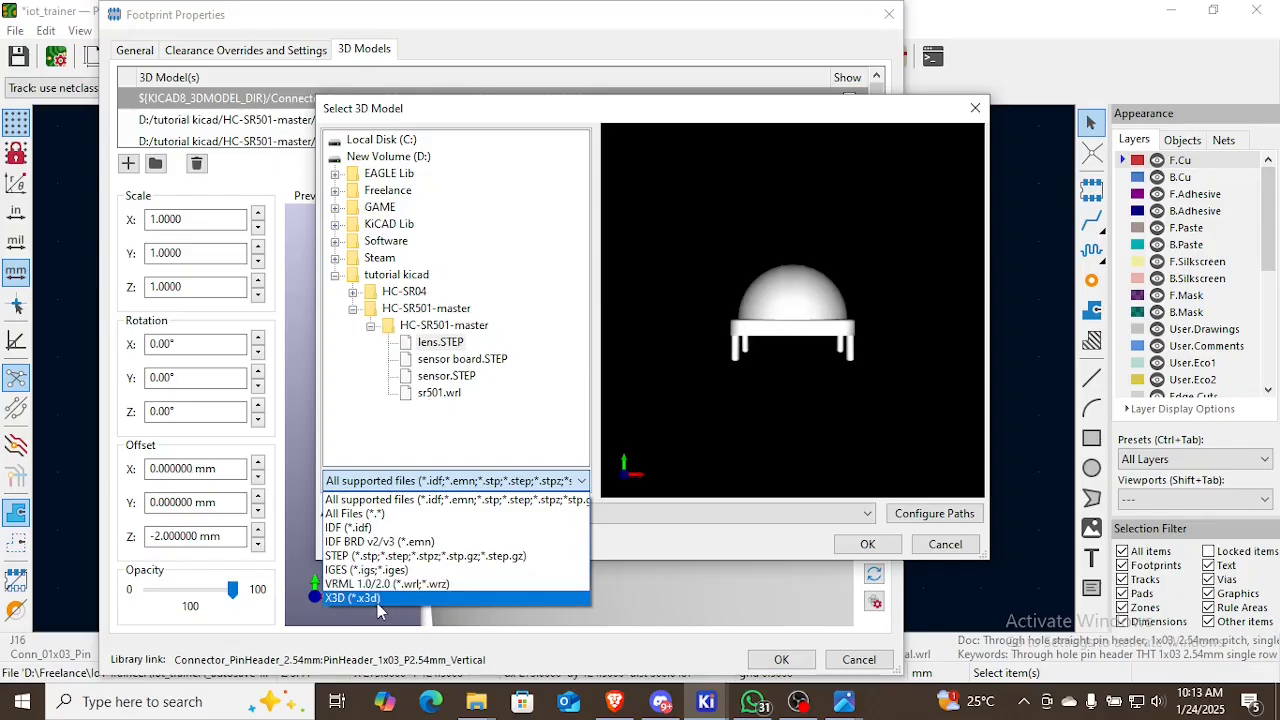
left_click(972, 124)
left_click(974, 108)
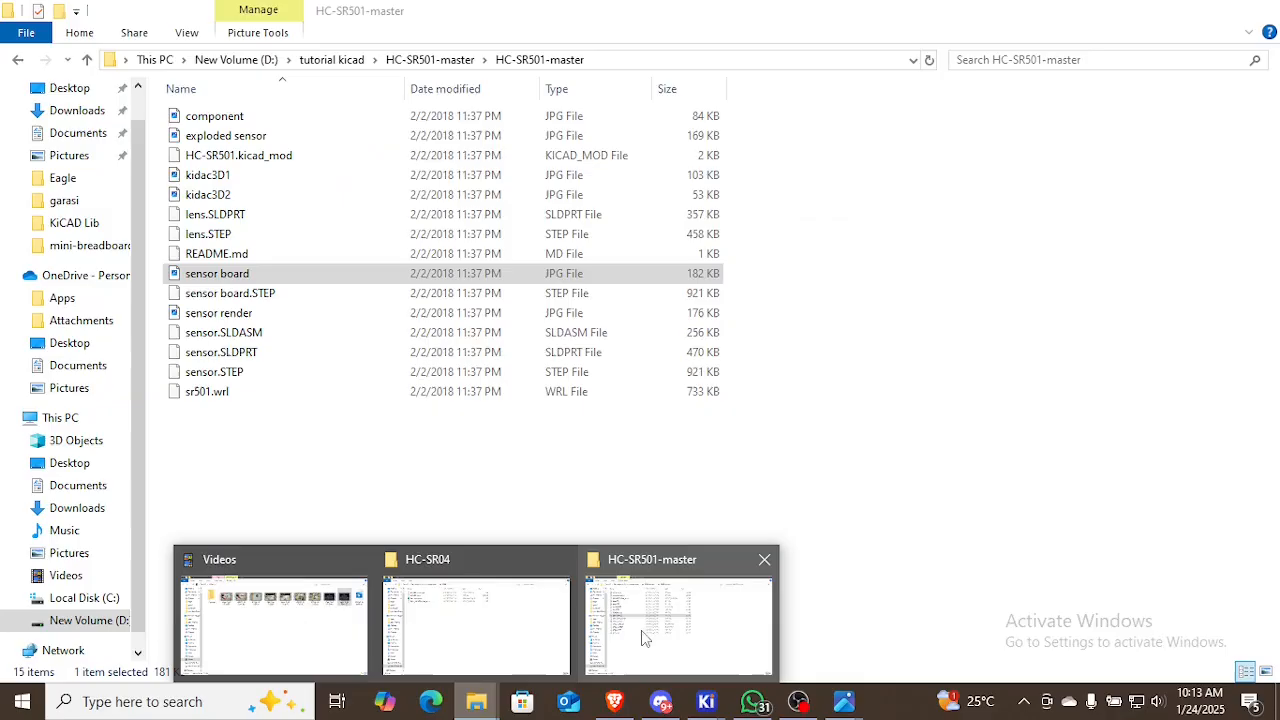
Switch to Brave and view the MiniBreadboard.SLDPRT model in Onshape from a tilted angle, dismissing the connection notice
left_click(622, 704)
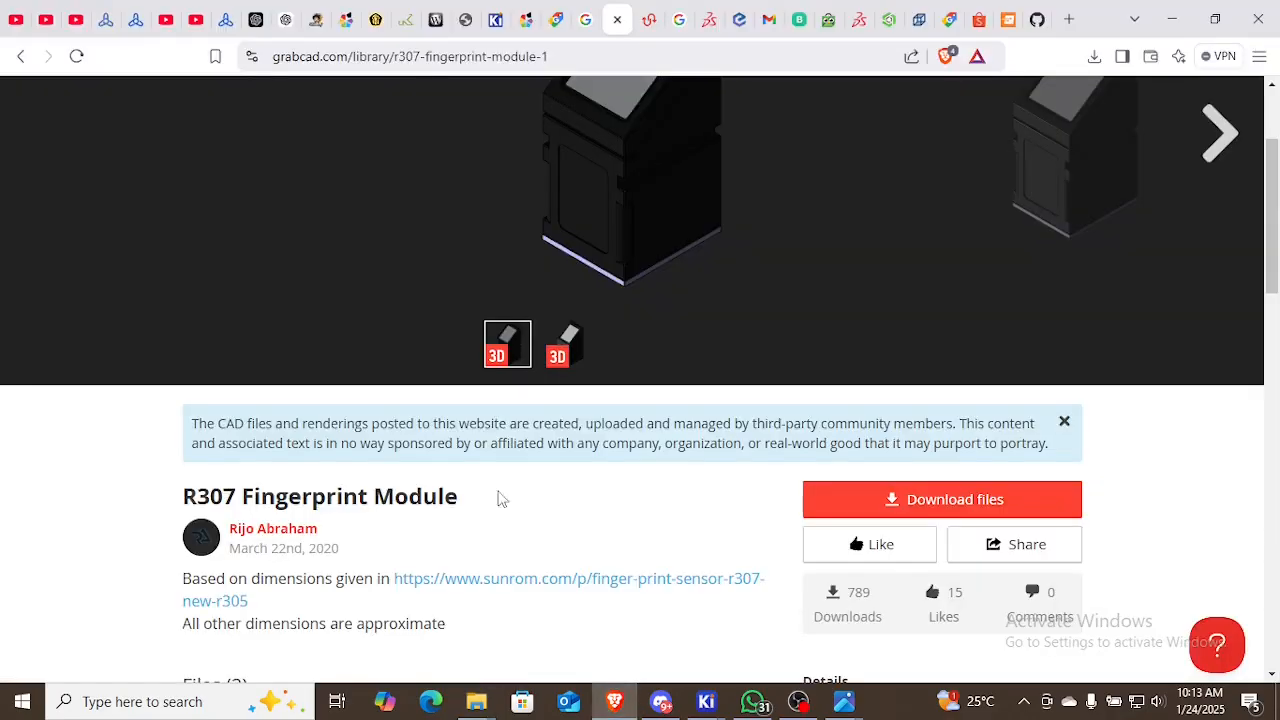
scroll(483, 523, "down", 5)
scroll(629, 417, "up", 8)
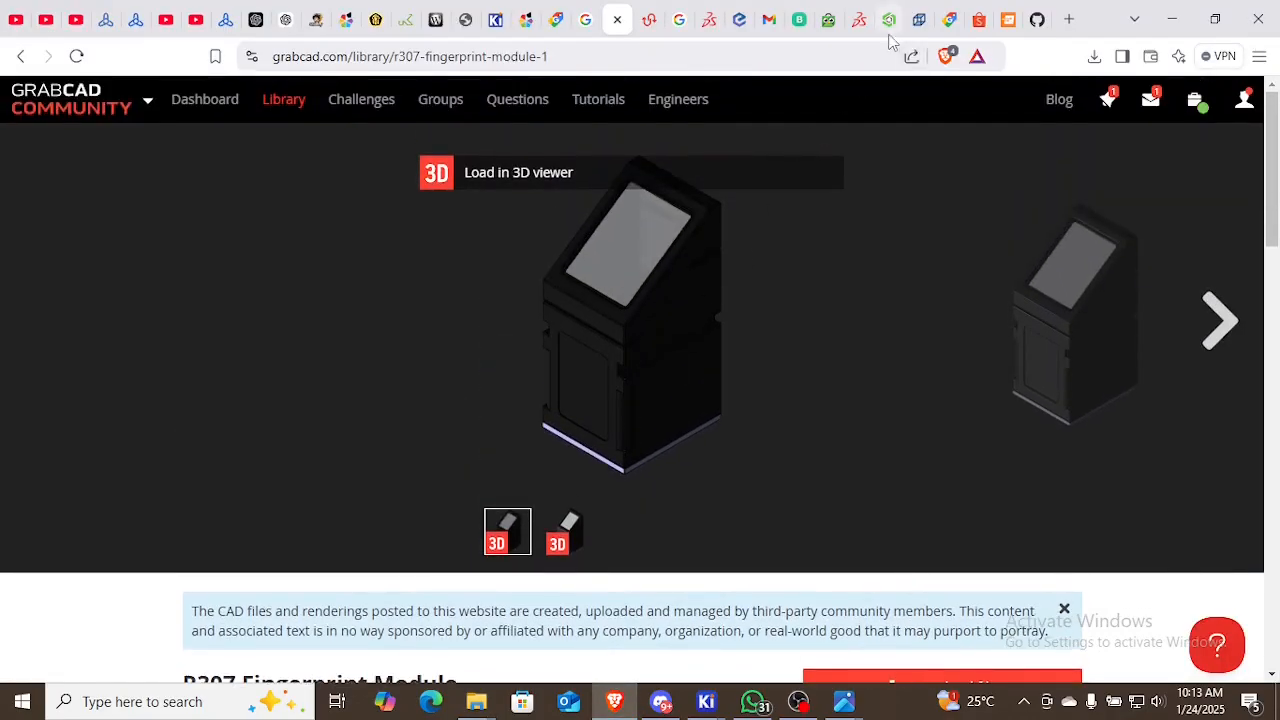
left_click(889, 35)
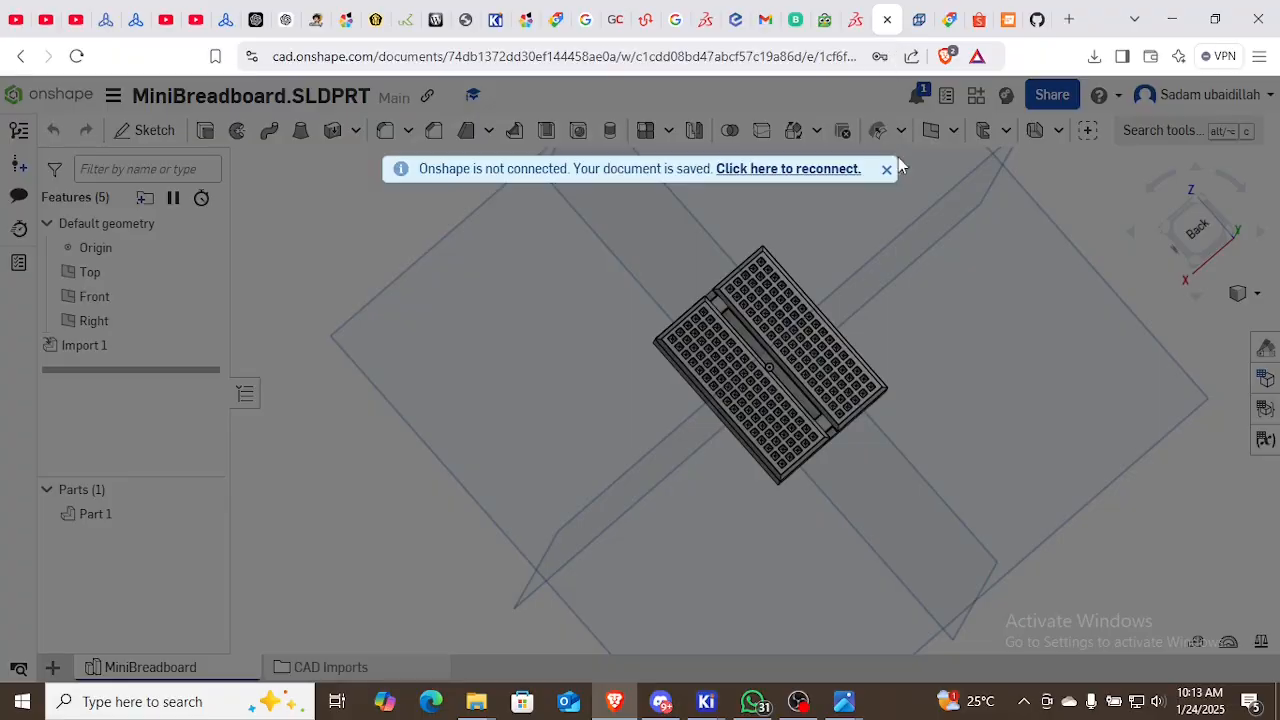
left_click(886, 170)
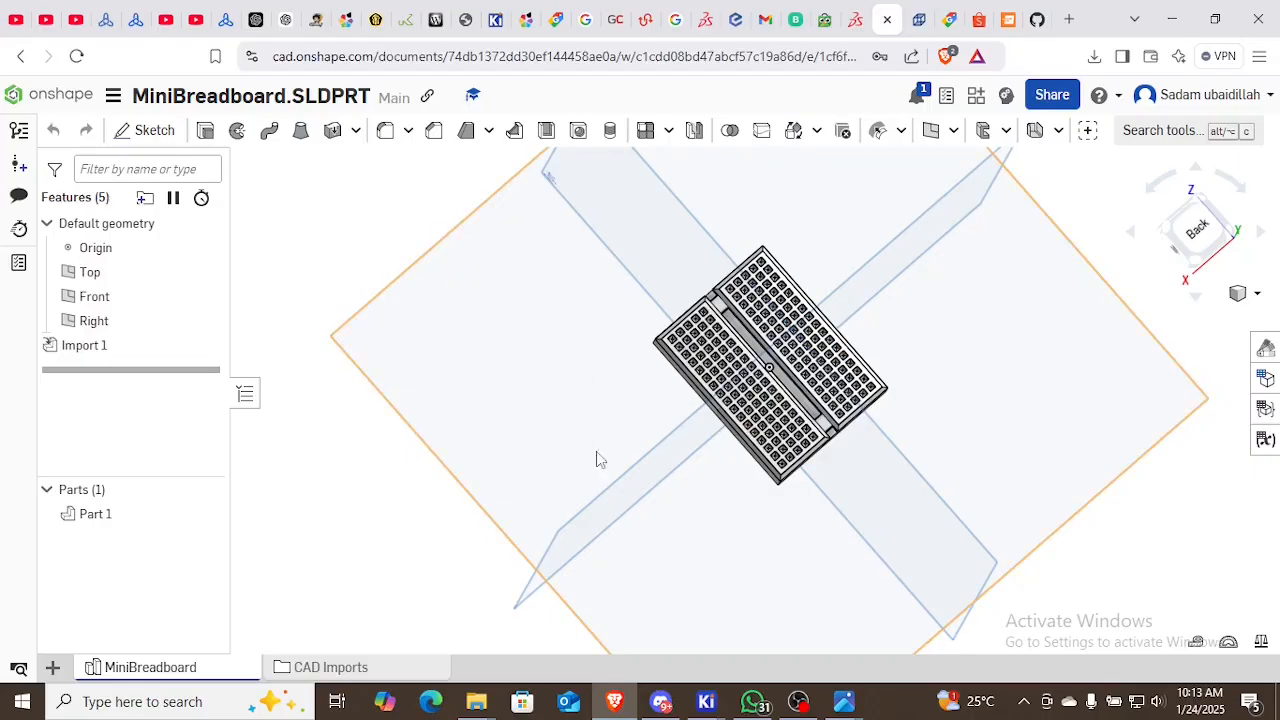
left_click_drag(414, 546, 577, 363)
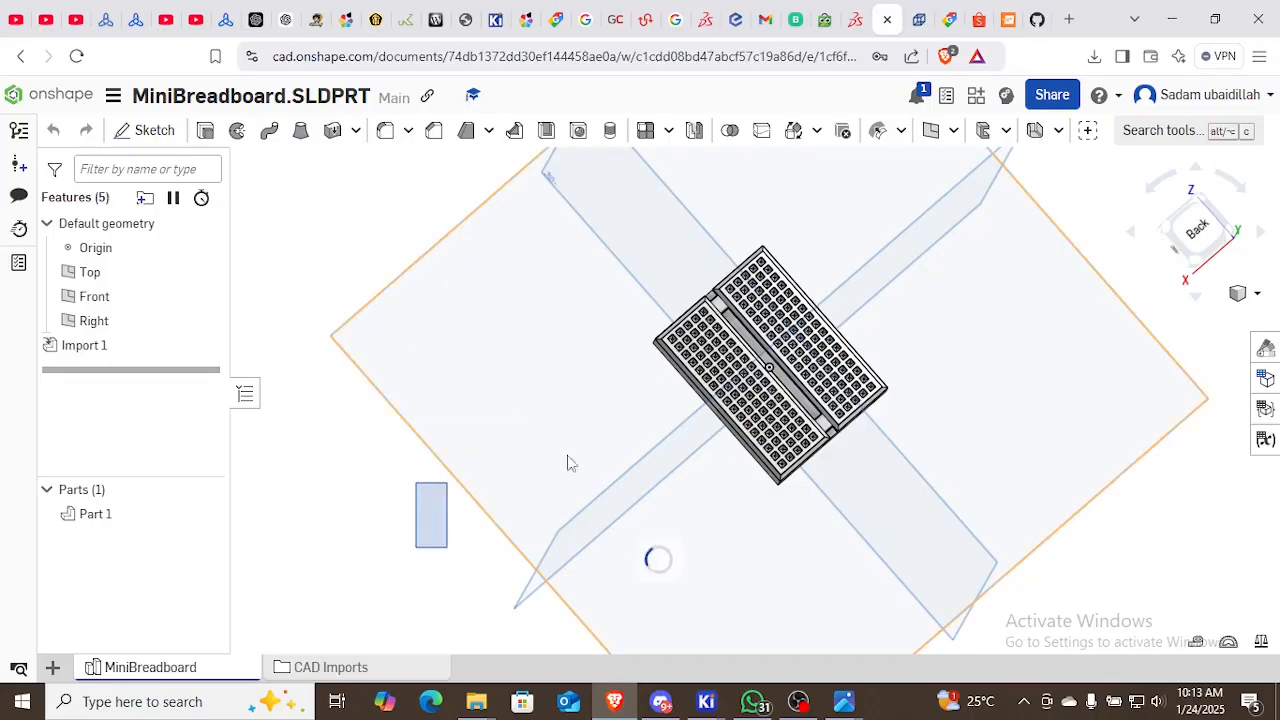
left_click(1193, 296)
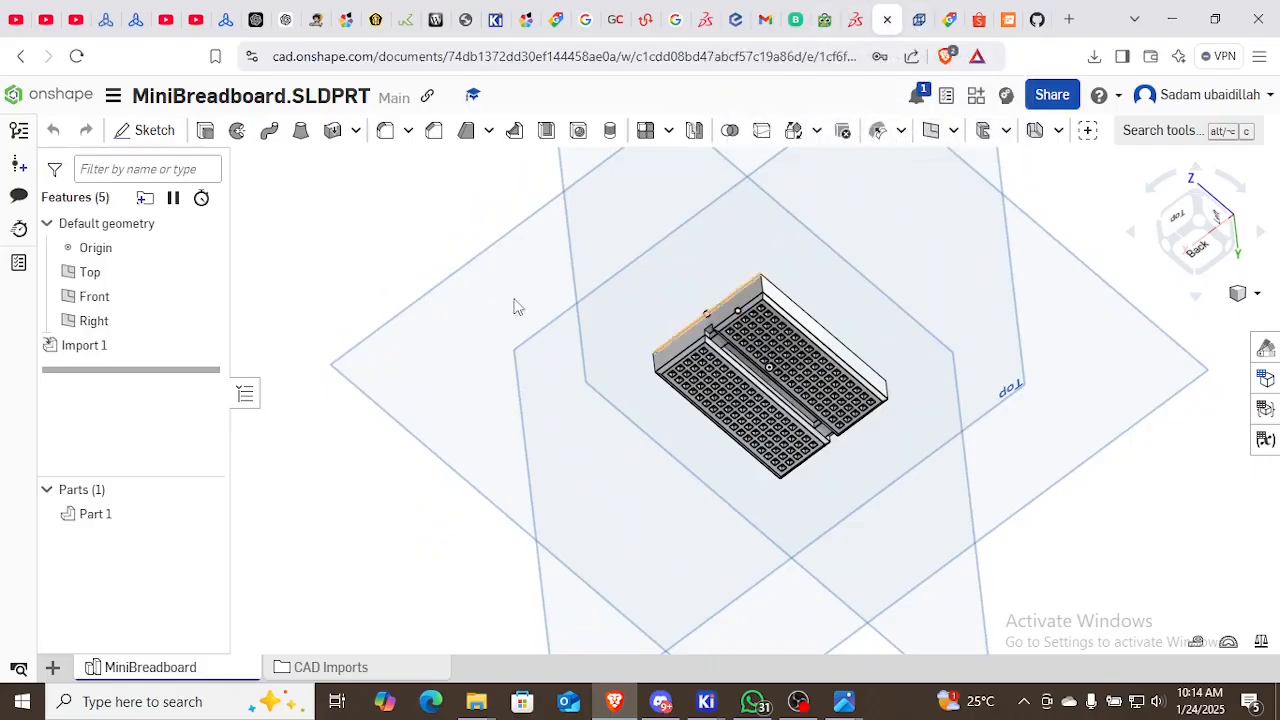
Return to GrabCAD's library results and replace the fingerprint sensor query with a search for "bread board"
left_click(1008, 20)
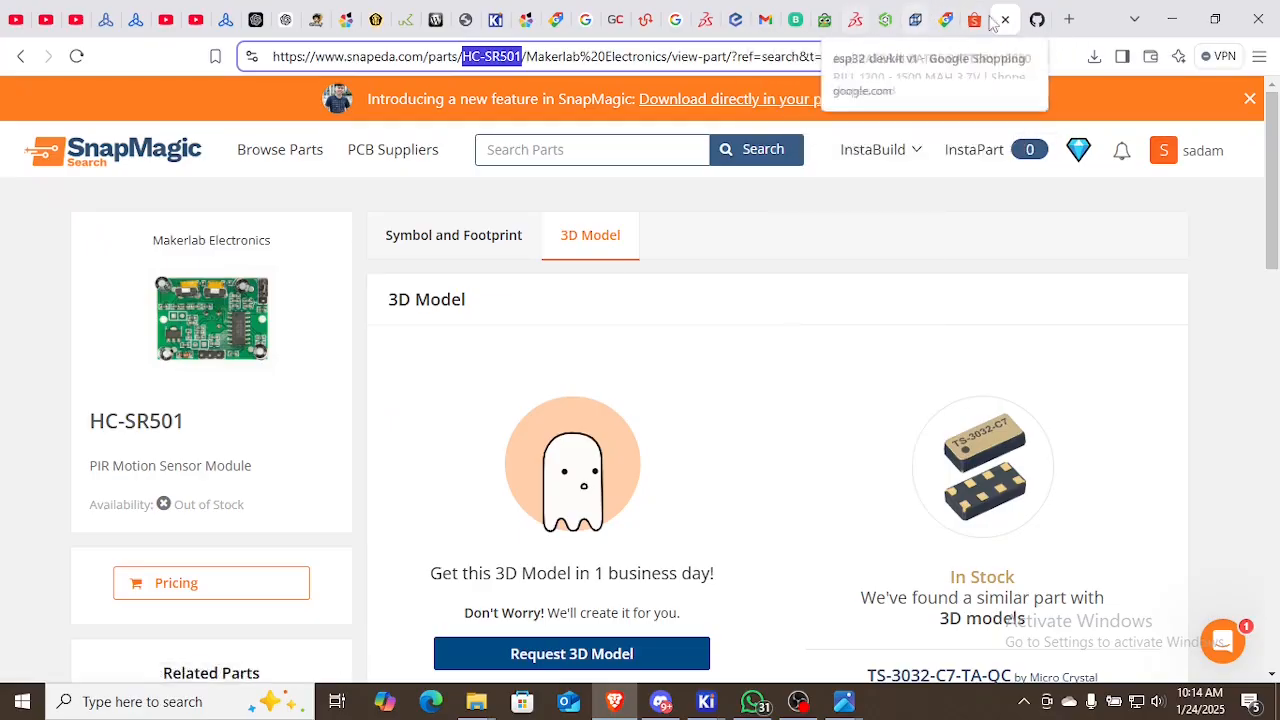
left_click(614, 20)
scroll(610, 405, "down", 3)
scroll(617, 355, "up", 3)
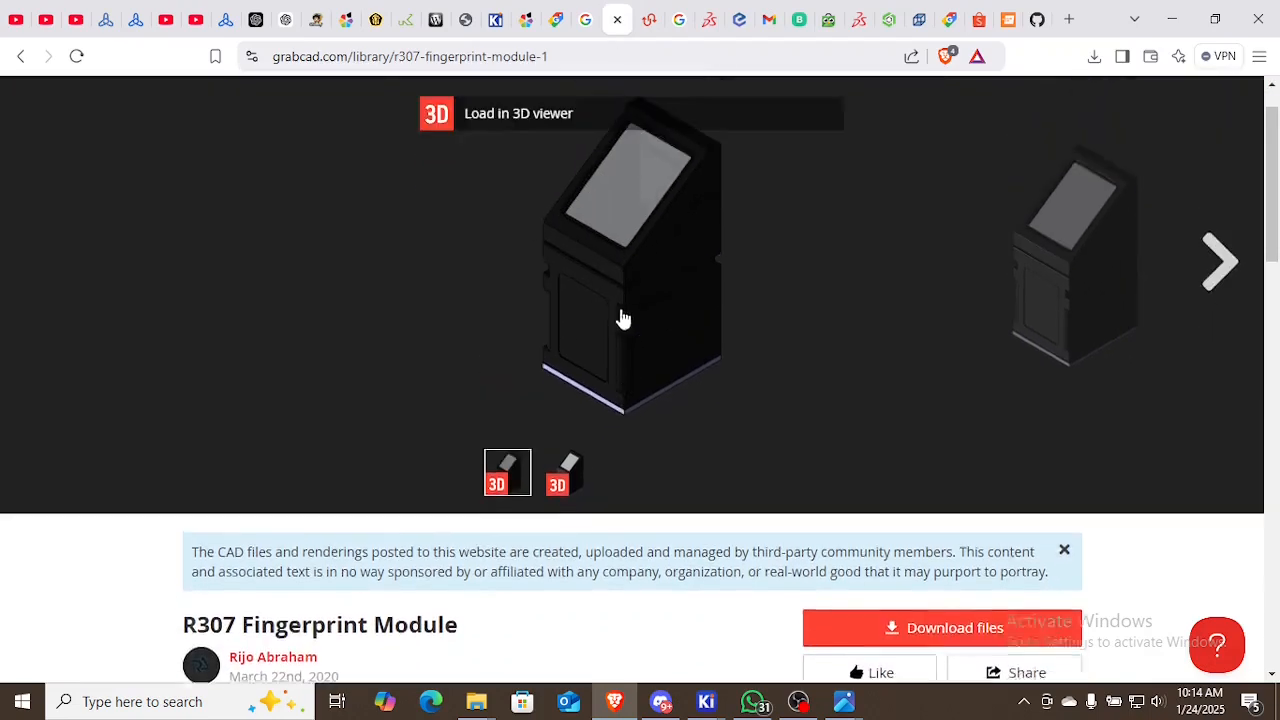
left_click(24, 57)
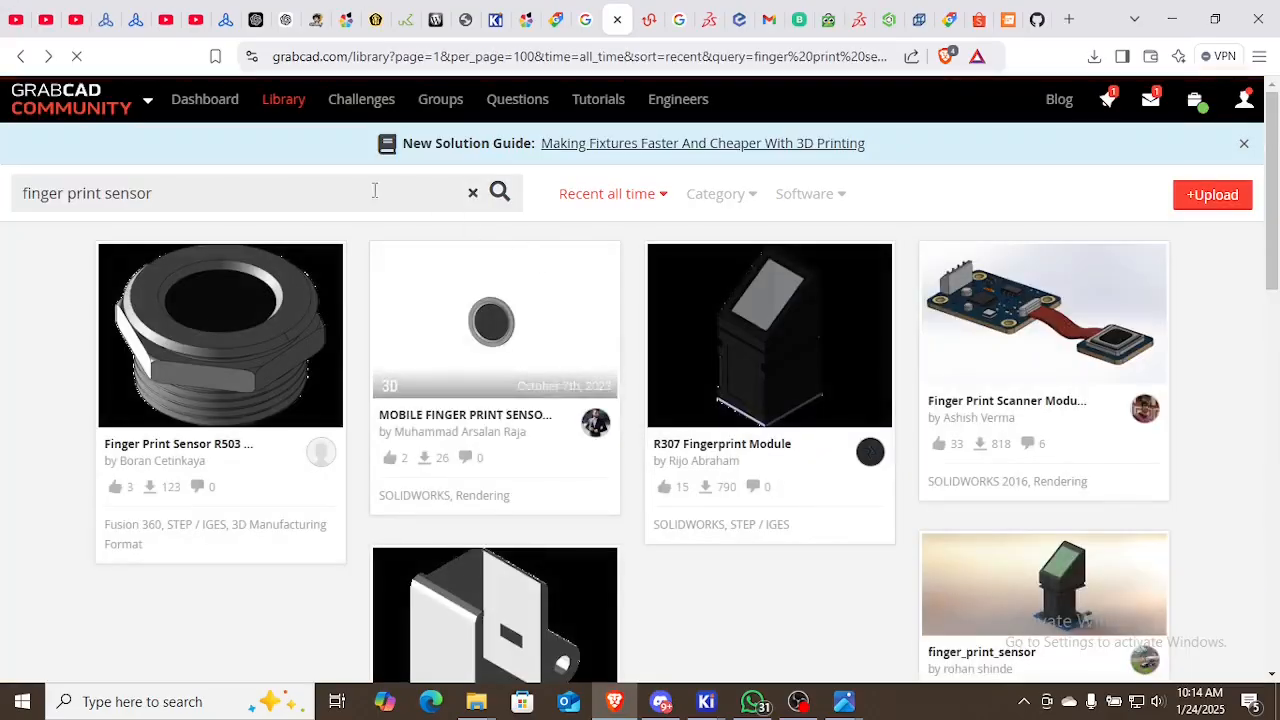
left_click_drag(290, 186, 3, 197)
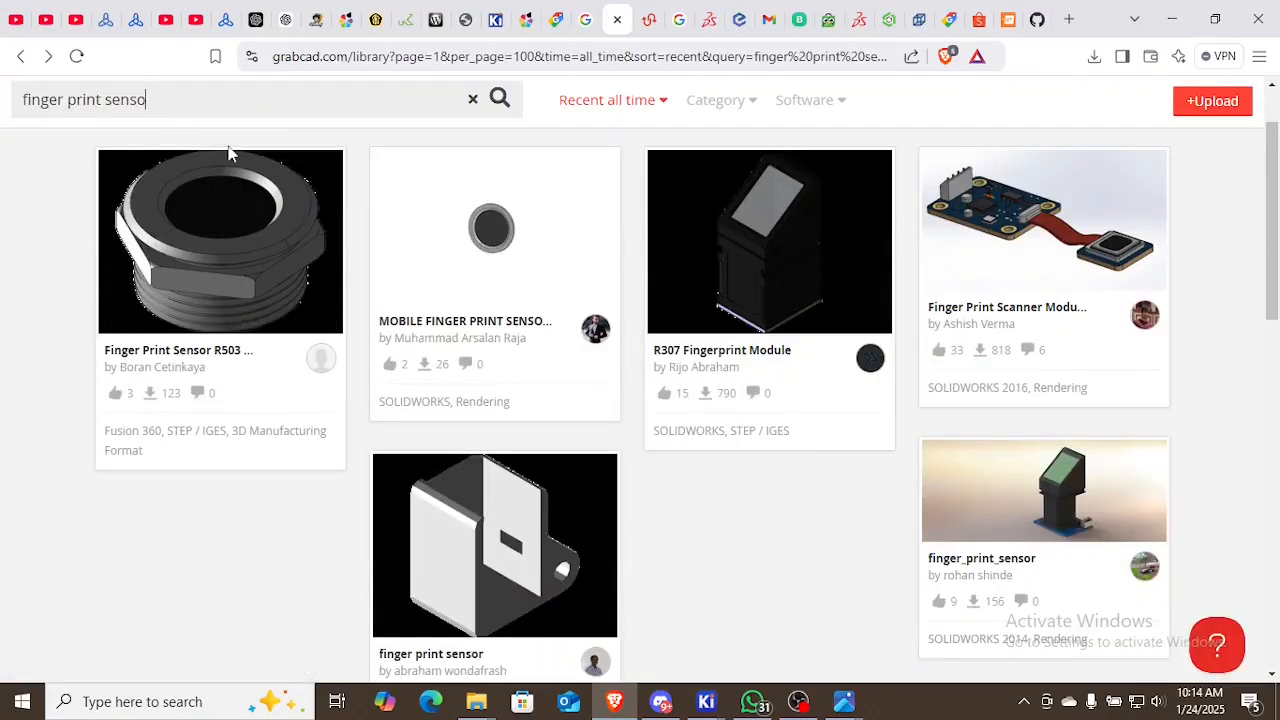
key("BackSpace")
key("BackSpace")
key("BackSpace")
key("BackSpace")
key("BackSpace")
key("BackSpace")
key("BackSpace")
key("BackSpace")
key("BackSpace")
key("BackSpace")
key("BackSpace")
key("BackSpace")
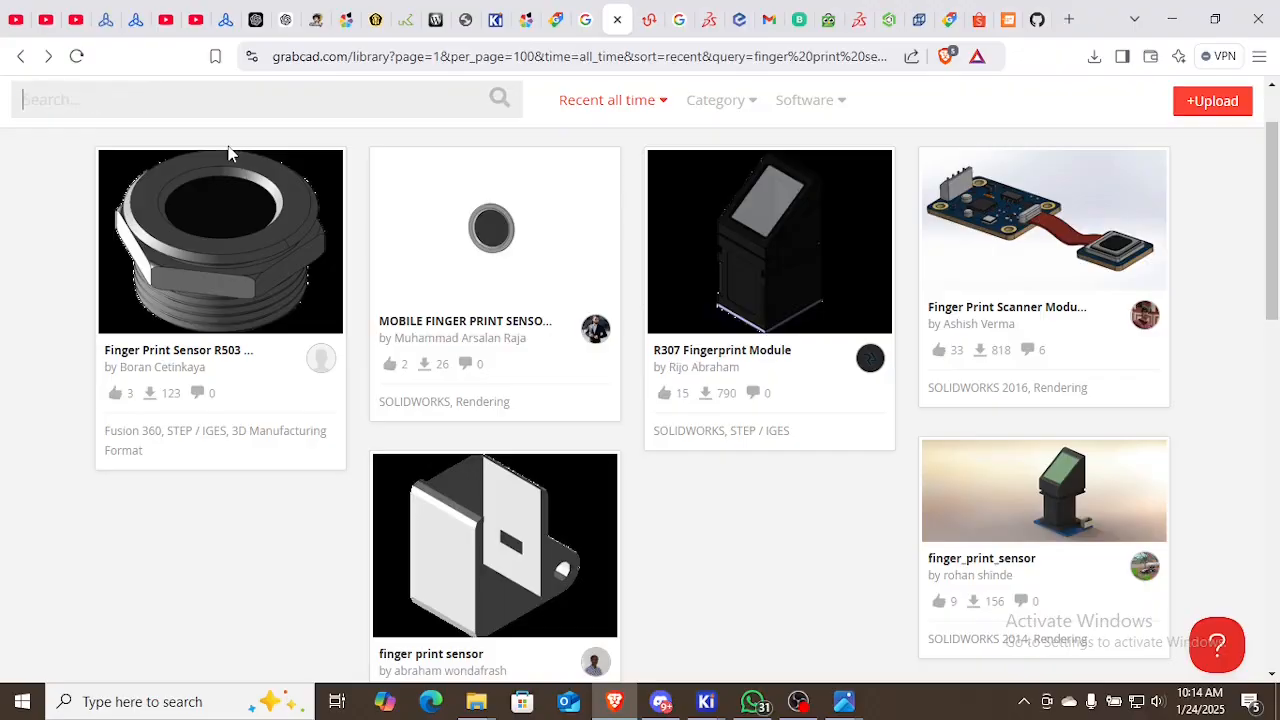
type("bread board")
key("Return")
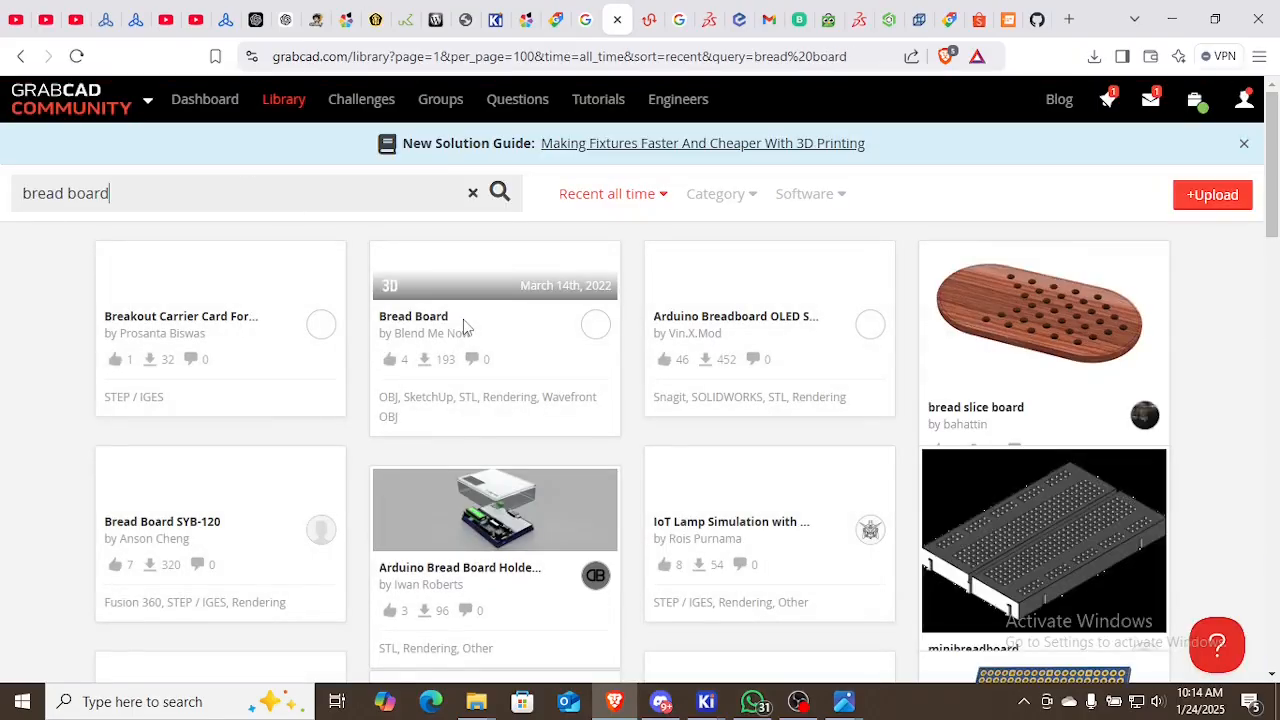
Open the Mini Breadboard model with the SOLIDWORKS 2011 format from the results and check which files it offers
scroll(511, 343, "down", 2)
scroll(511, 343, "down", 7)
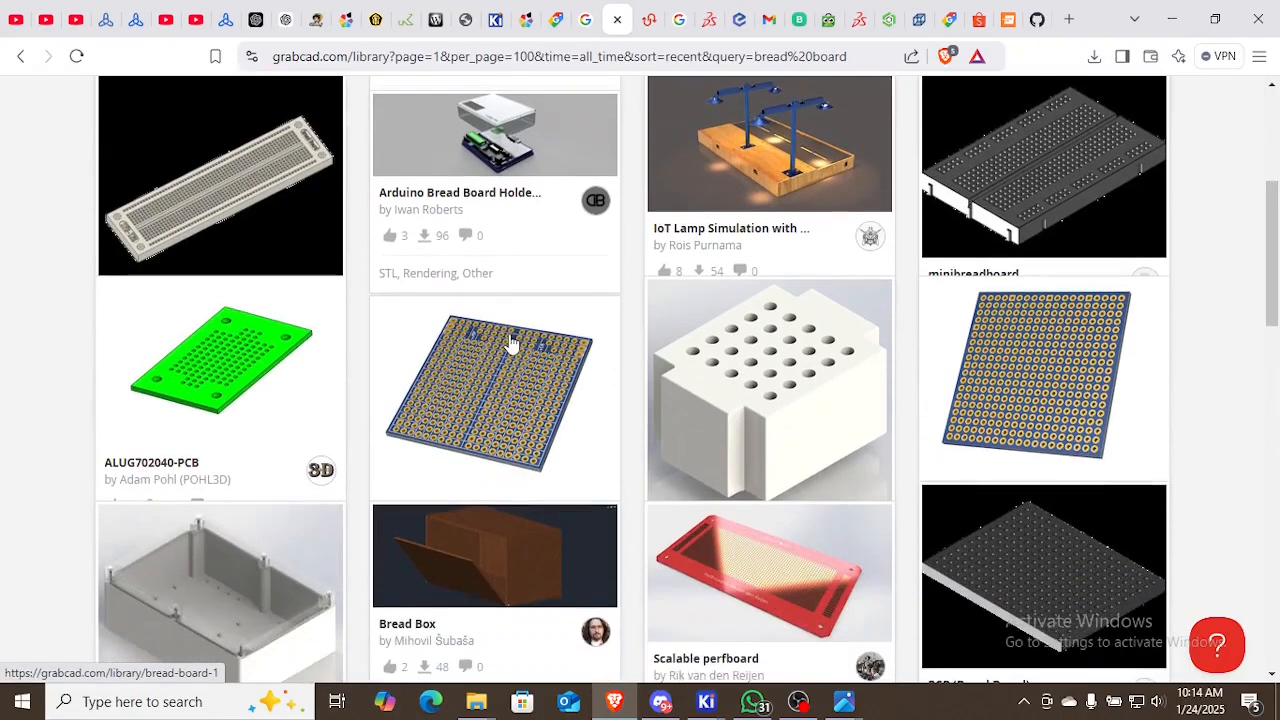
scroll(510, 334, "down", 2)
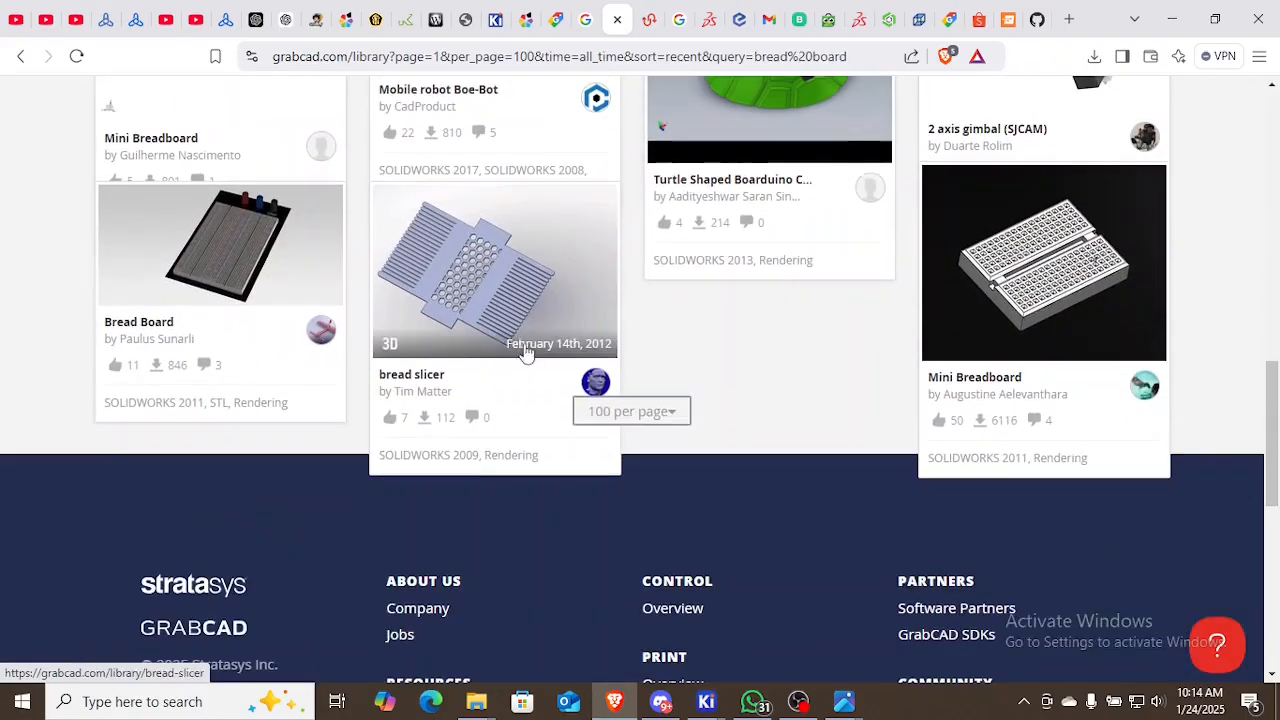
scroll(506, 354, "up", 3)
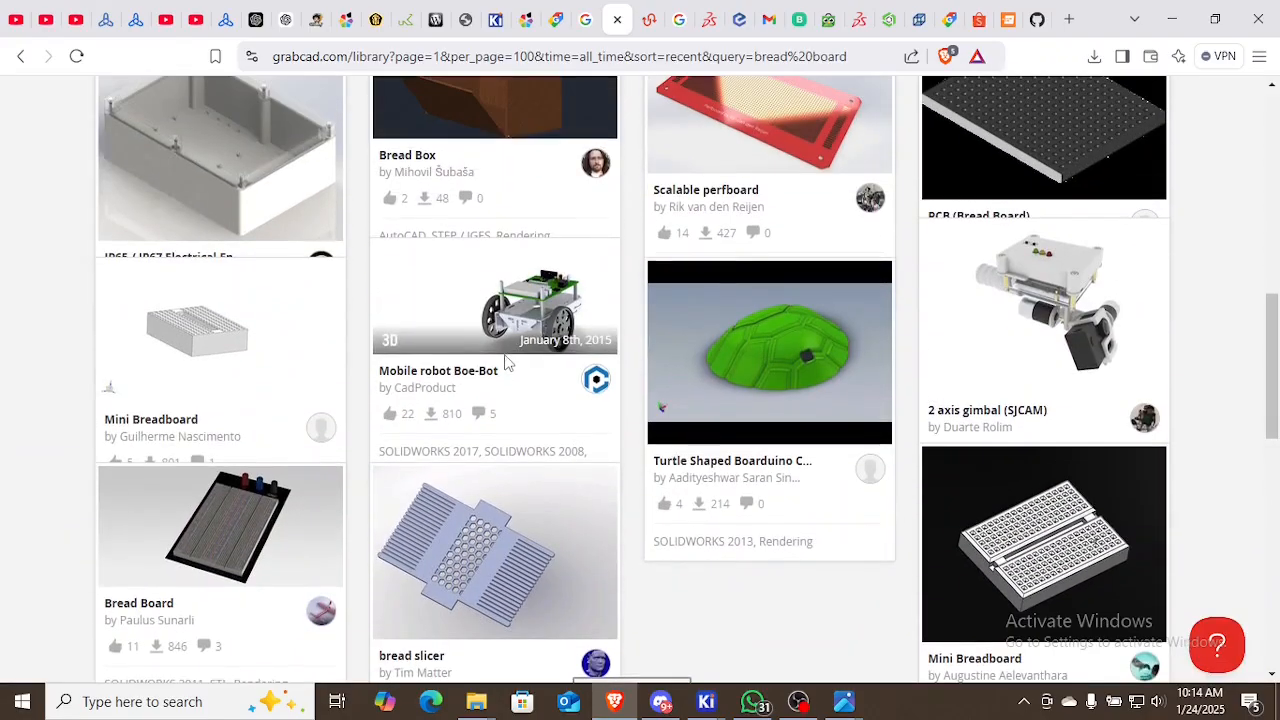
left_click(1077, 531)
scroll(855, 410, "down", 3)
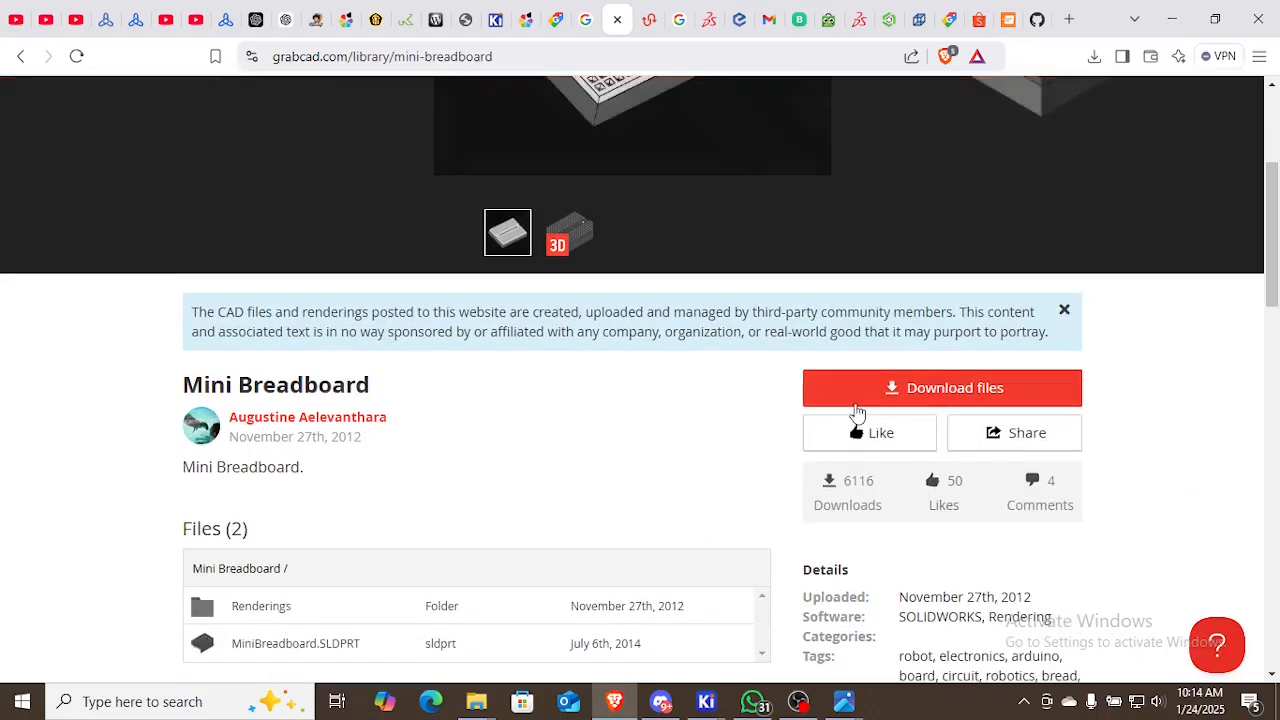
scroll(508, 272, "down", 2)
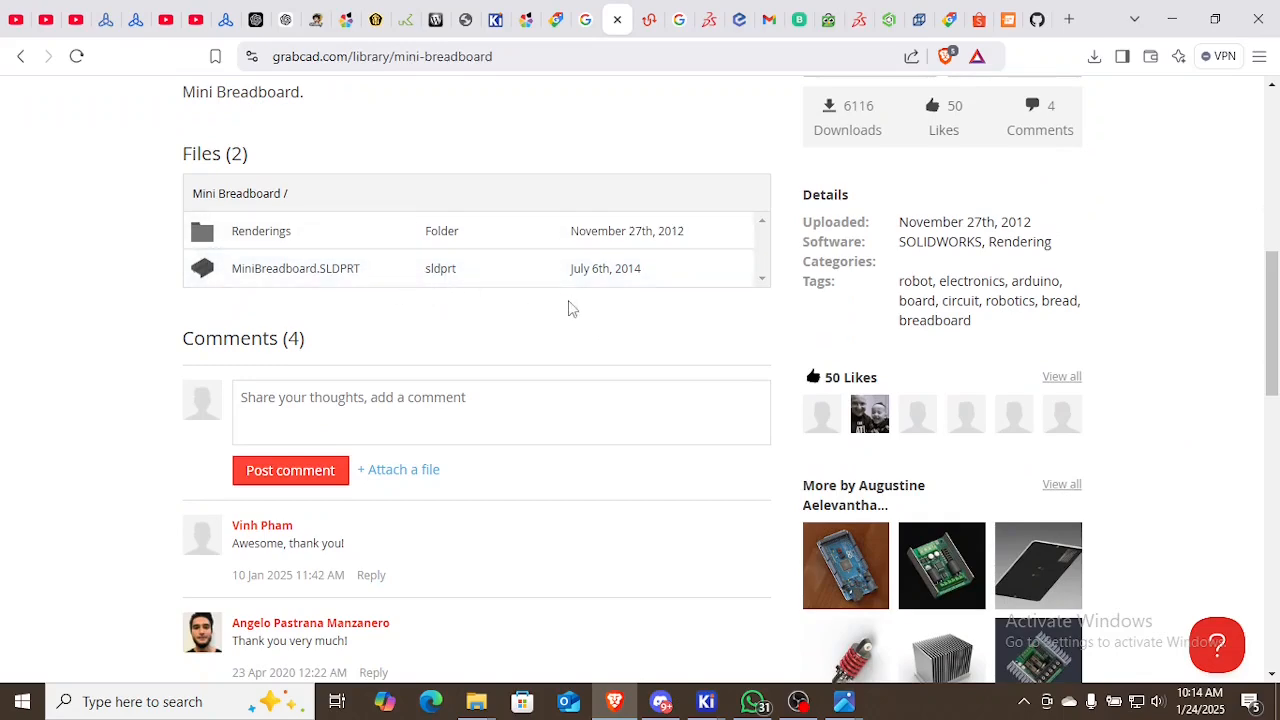
scroll(580, 374, "up", 6)
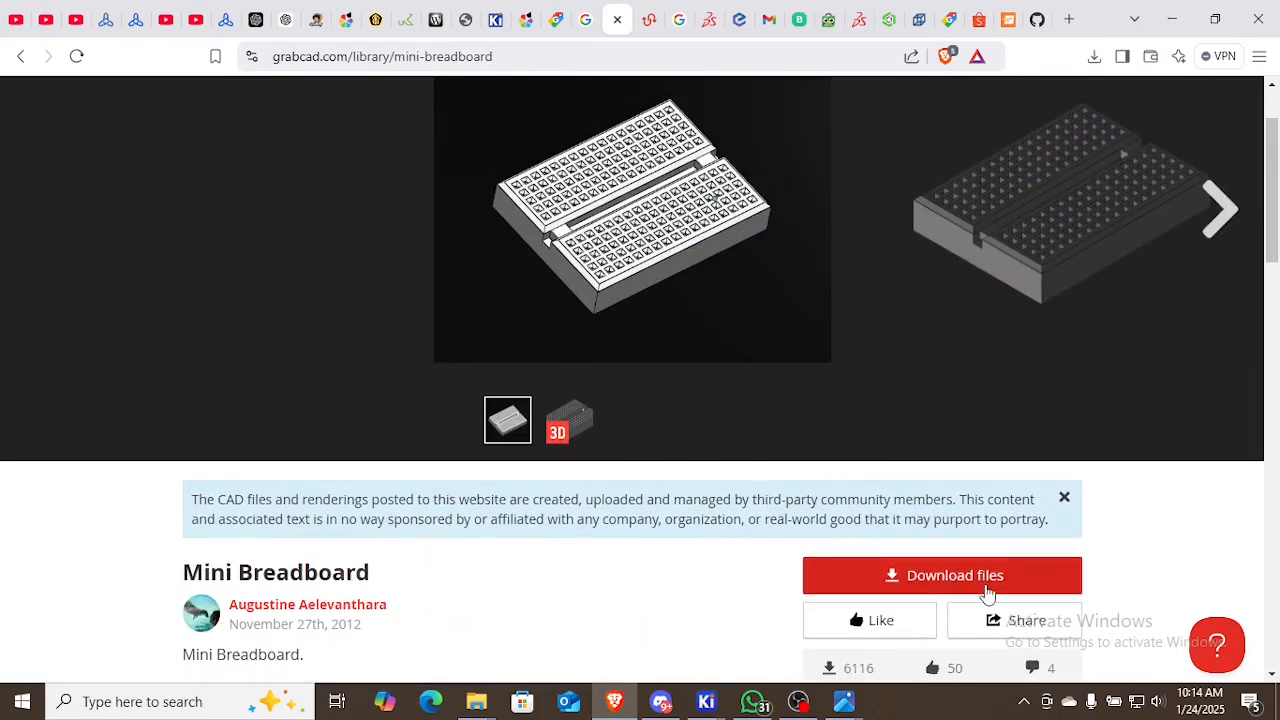
Download the Mini Breadboard files as mini-breadboard.snapshot.2 into the tutorial kicad folder on D: and show the archive in its folder
left_click(951, 580)
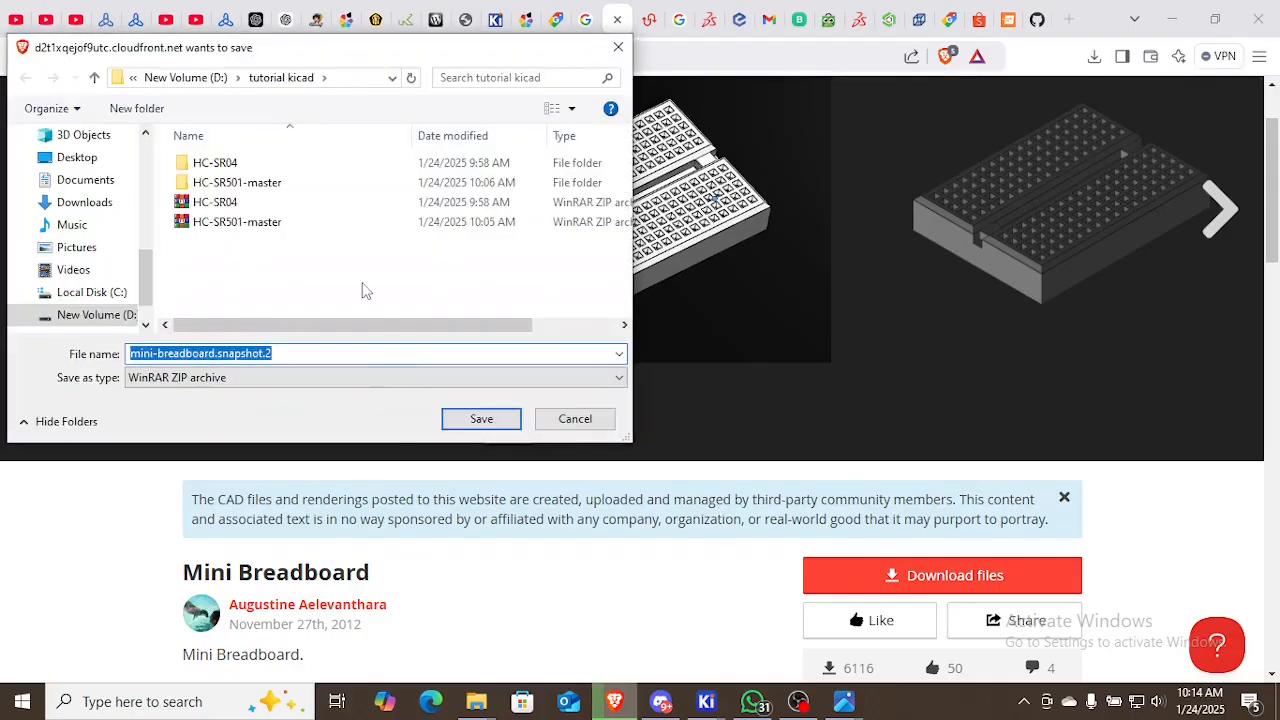
left_click(462, 420)
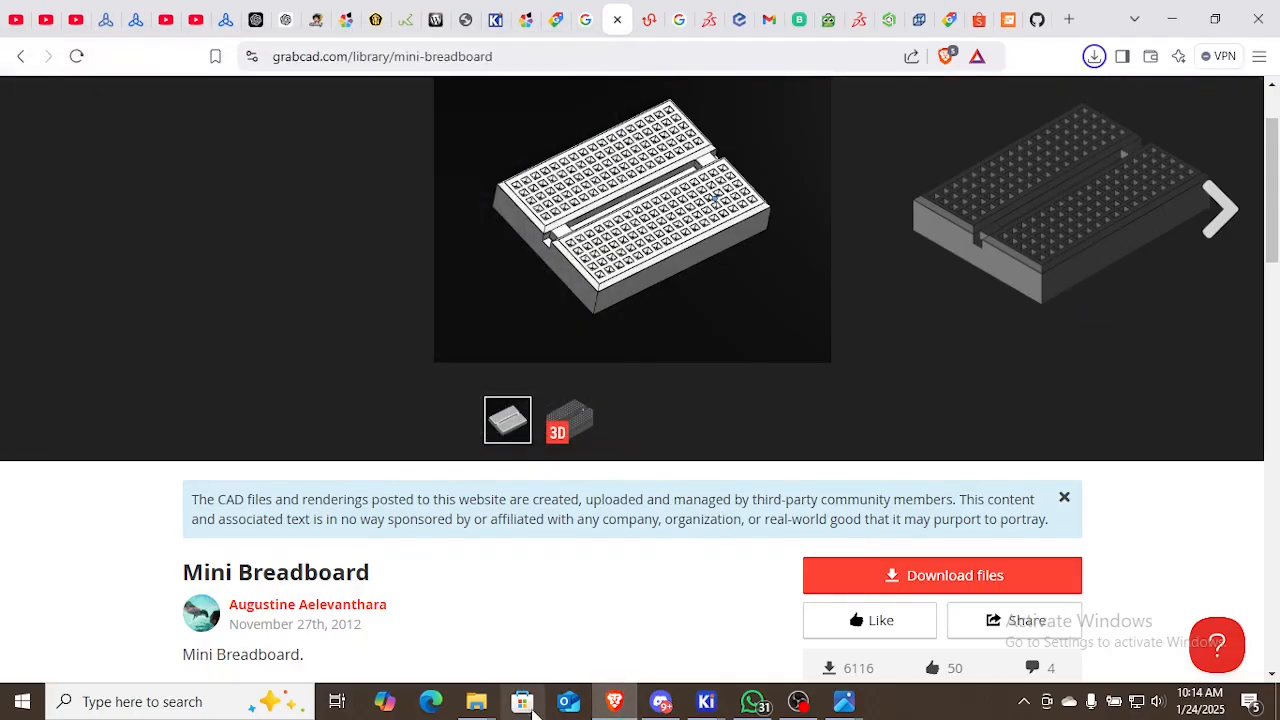
left_click(1094, 56)
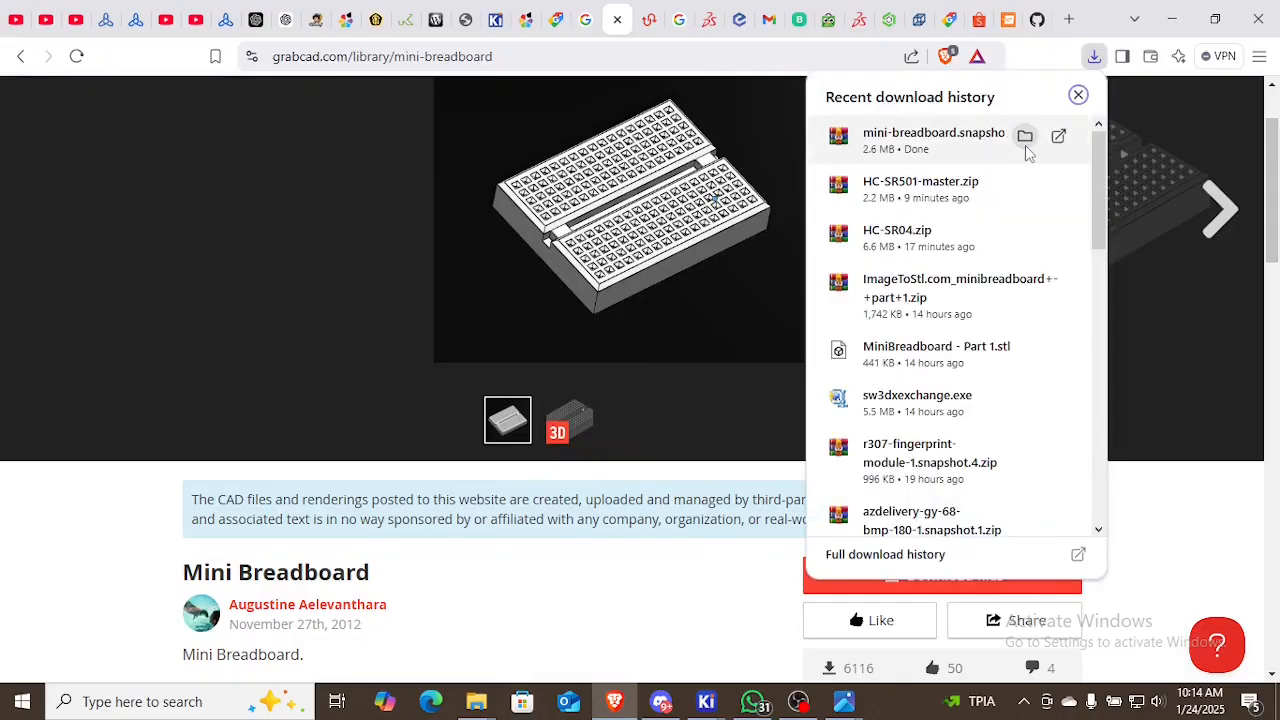
left_click(1025, 135)
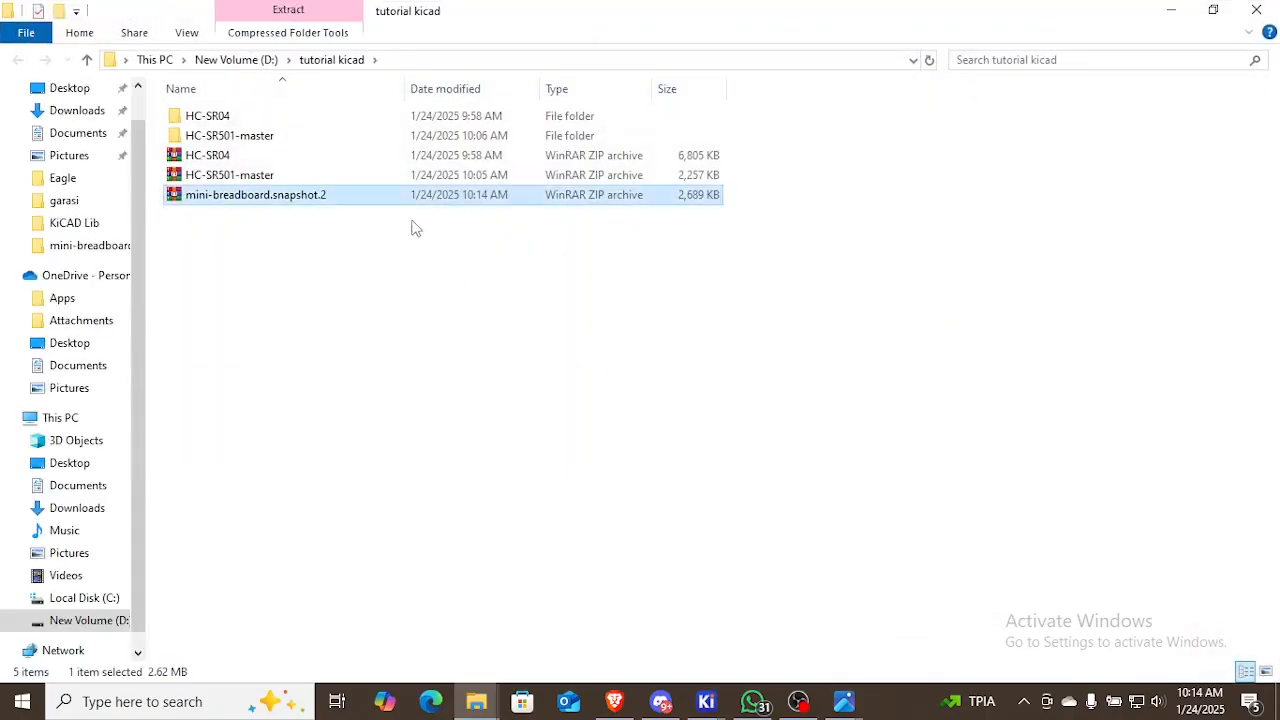
Extract the mini-breadboard.snapshot.2 archive into a folder of the same name and open that folder
right_click(381, 199)
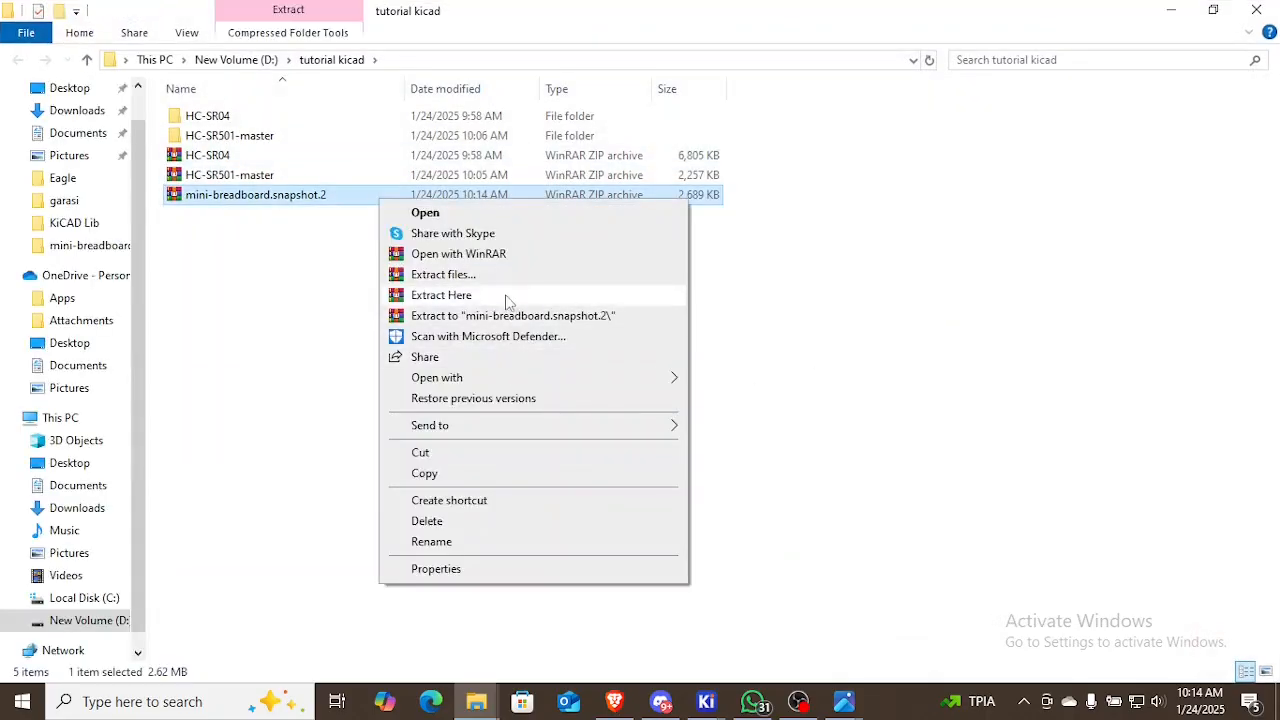
left_click(530, 316)
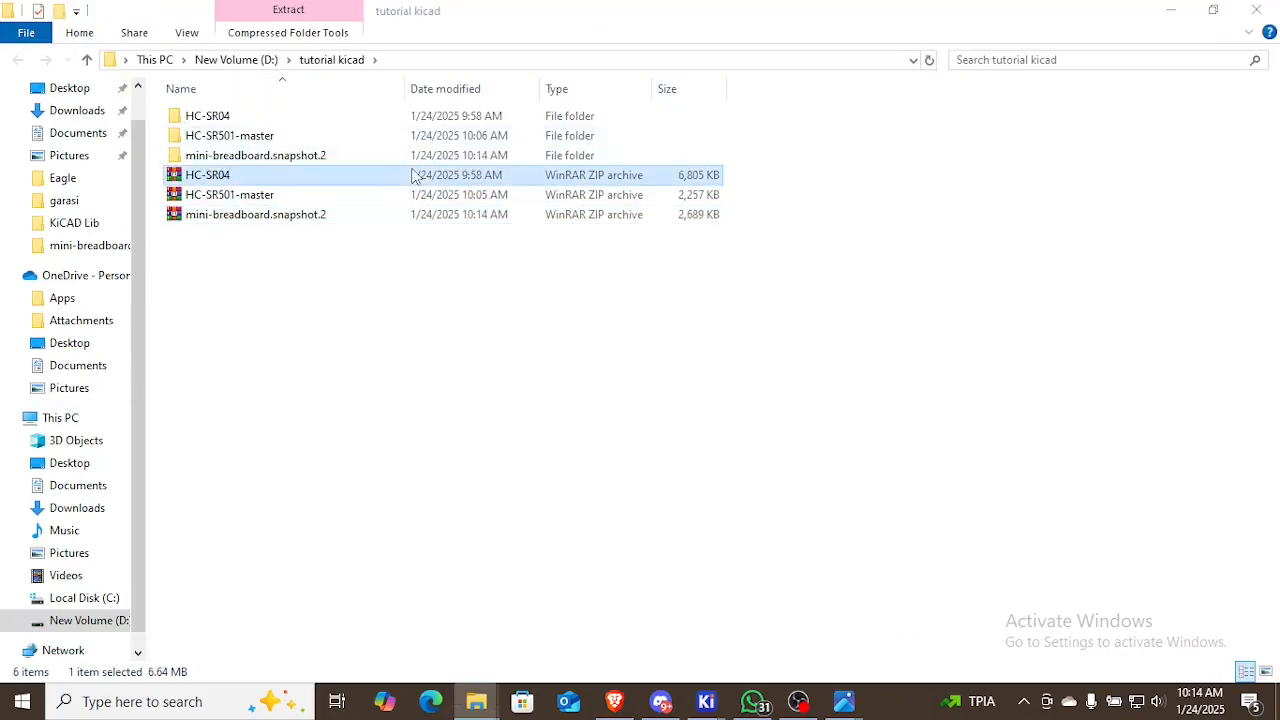
double_click(408, 155)
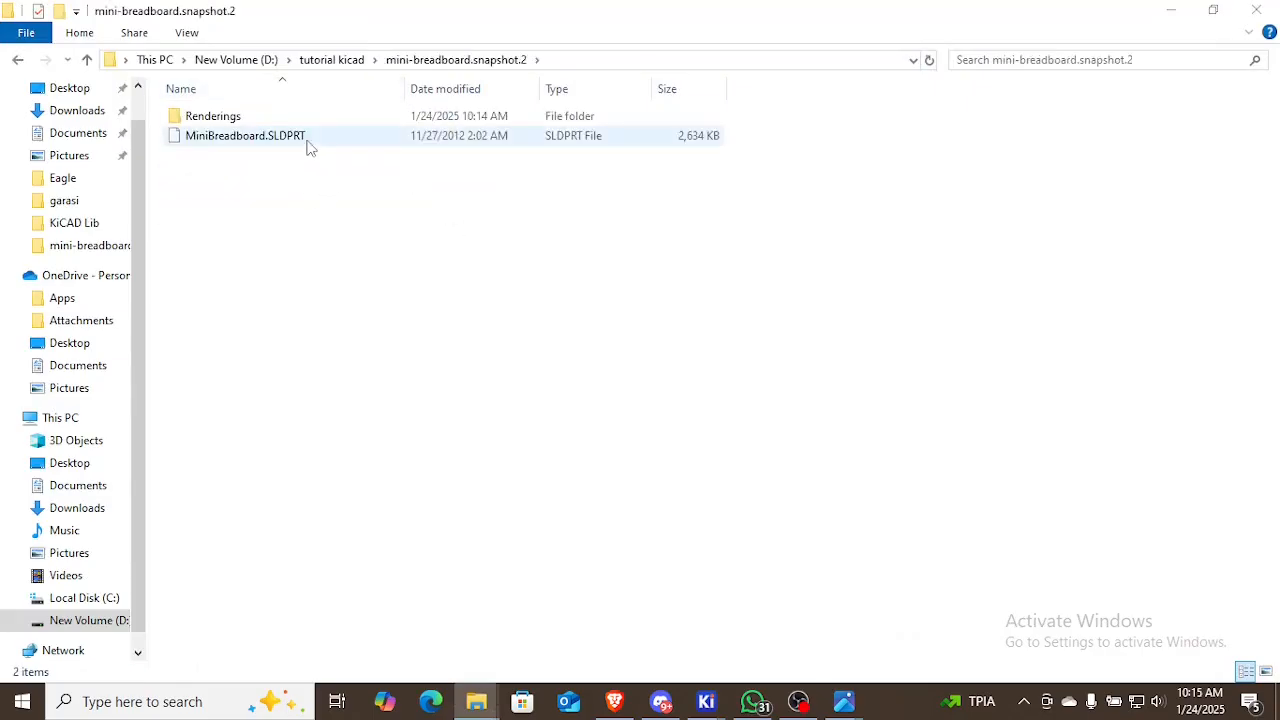
View the MiniBreadboard image in the Renderings folder, close it and return to the mini-breadboard.snapshot.2 folder
double_click(287, 117)
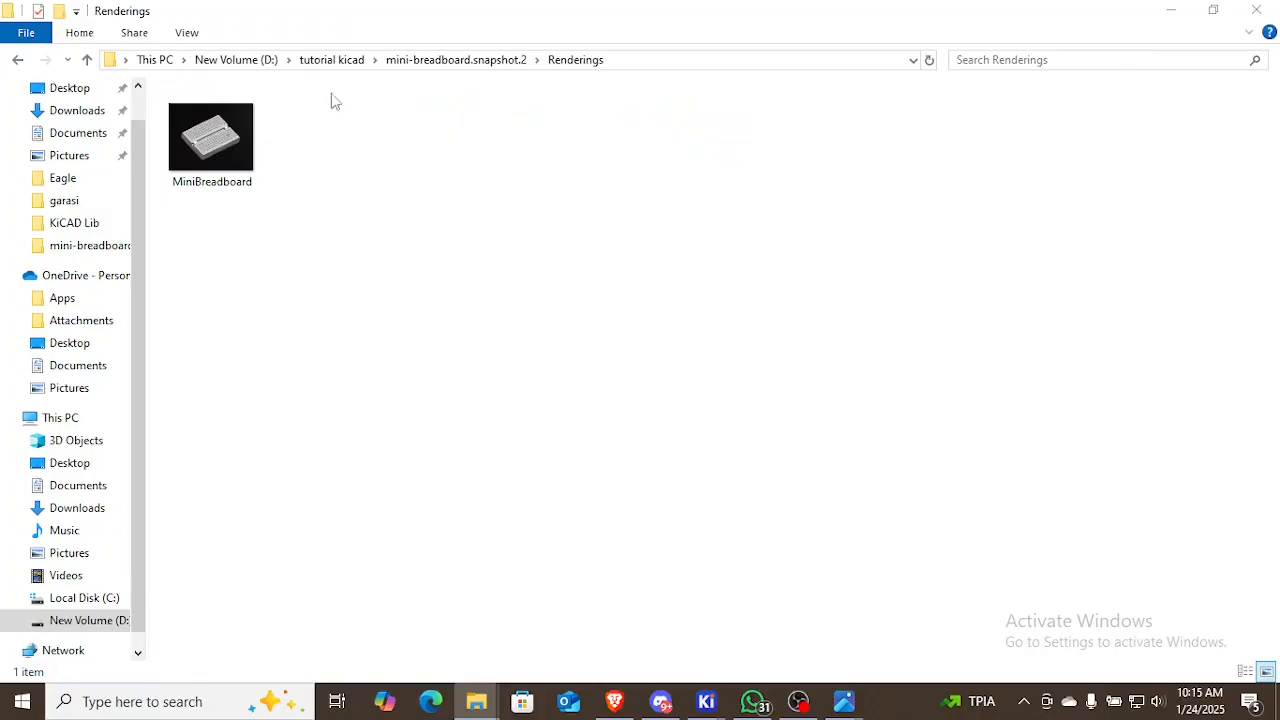
double_click(239, 135)
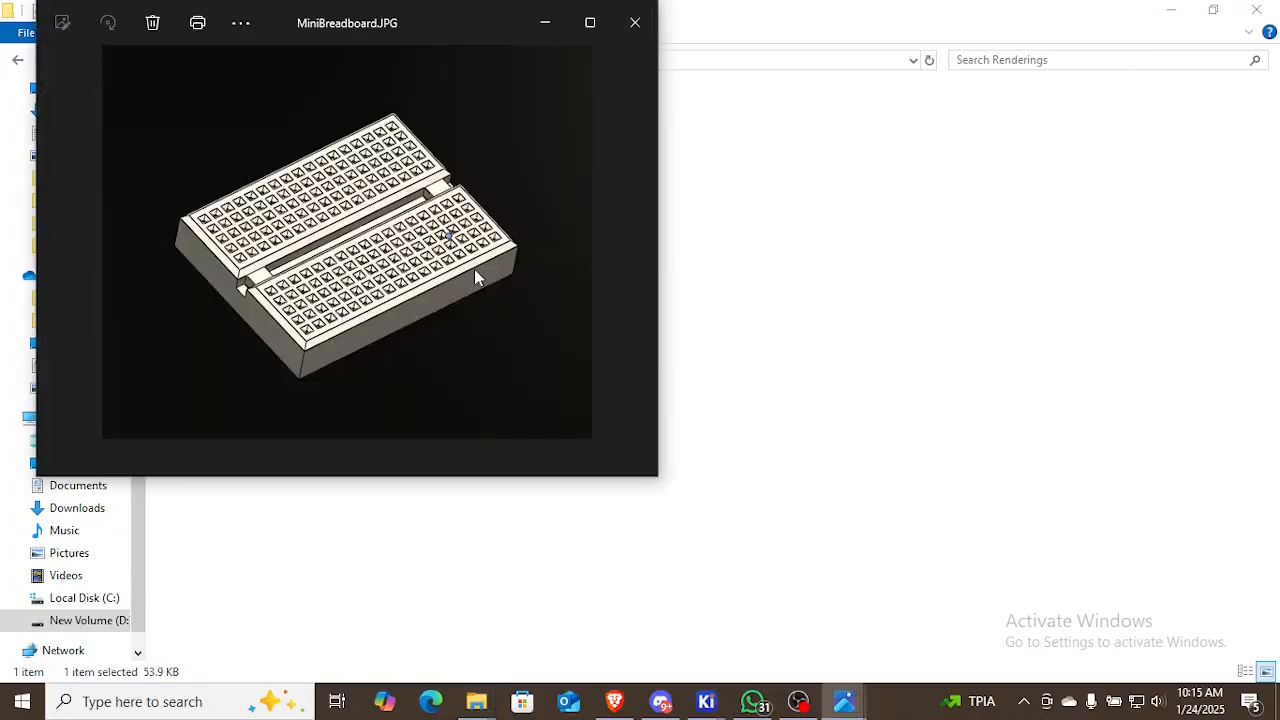
left_click(634, 22)
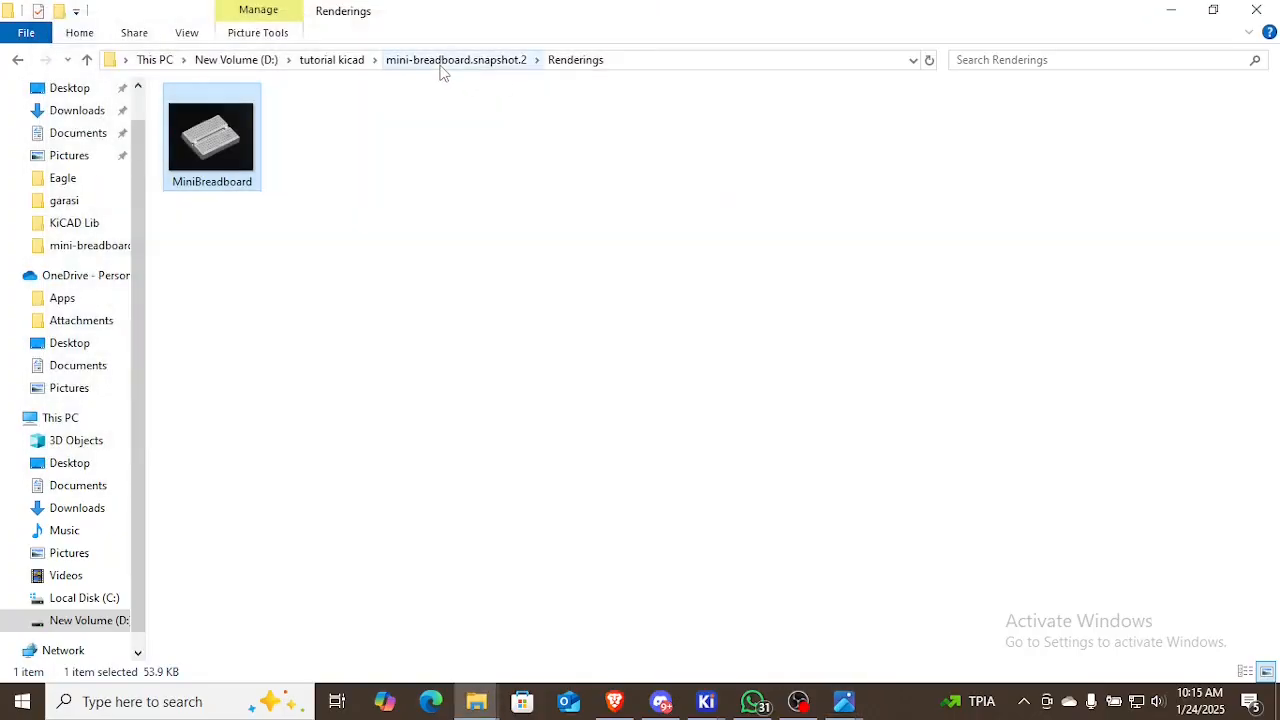
left_click(450, 61)
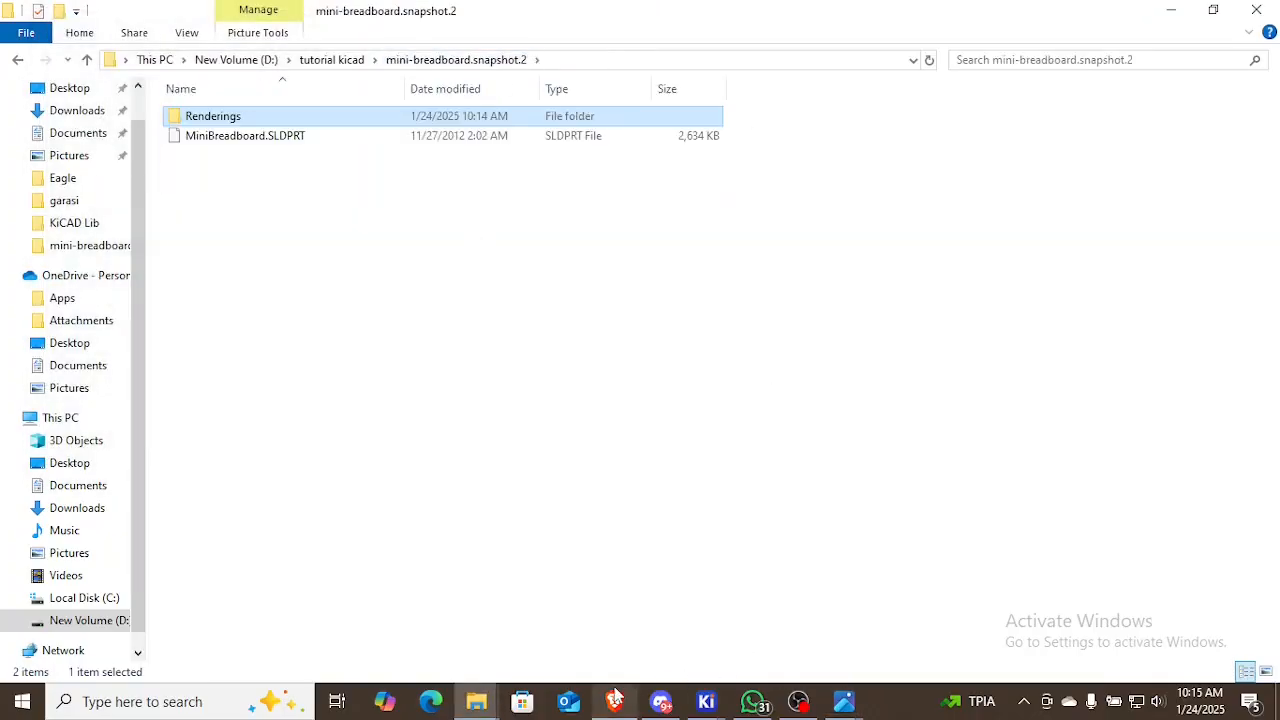
Switch to Brave and go from the open MiniBreadboard document in Onshape to the list of owned documents
left_click(614, 701)
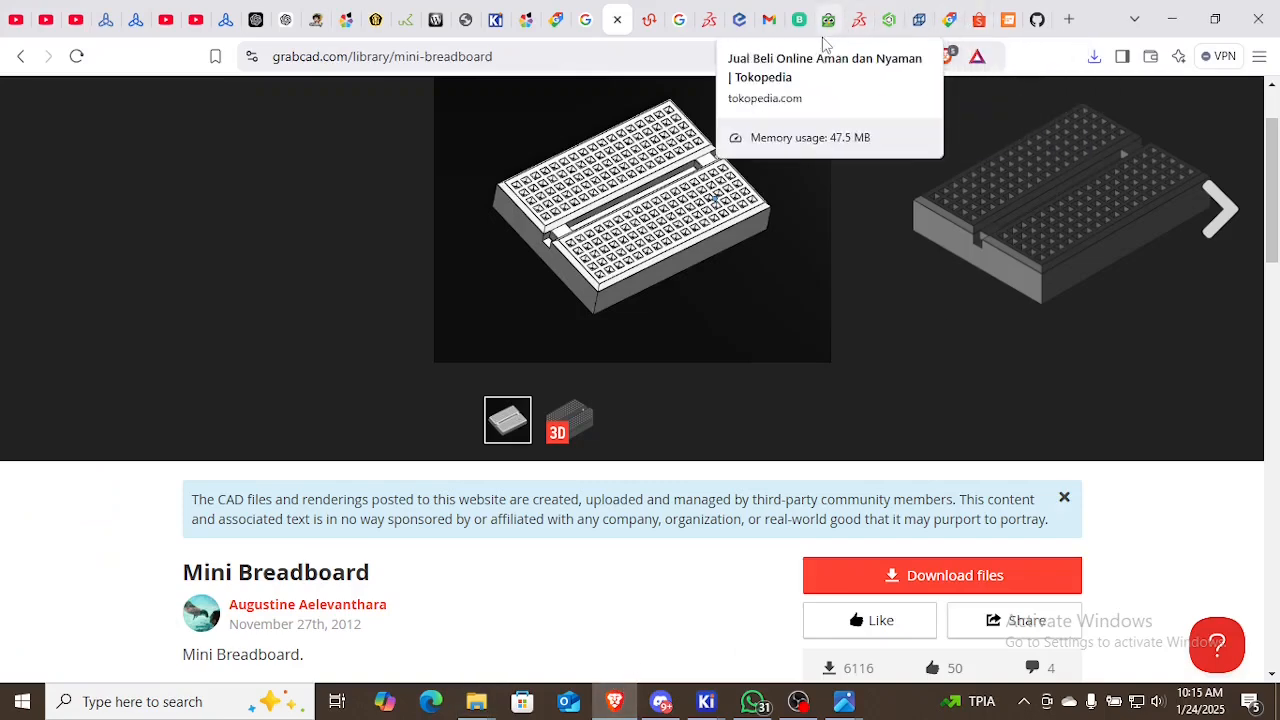
left_click(860, 20)
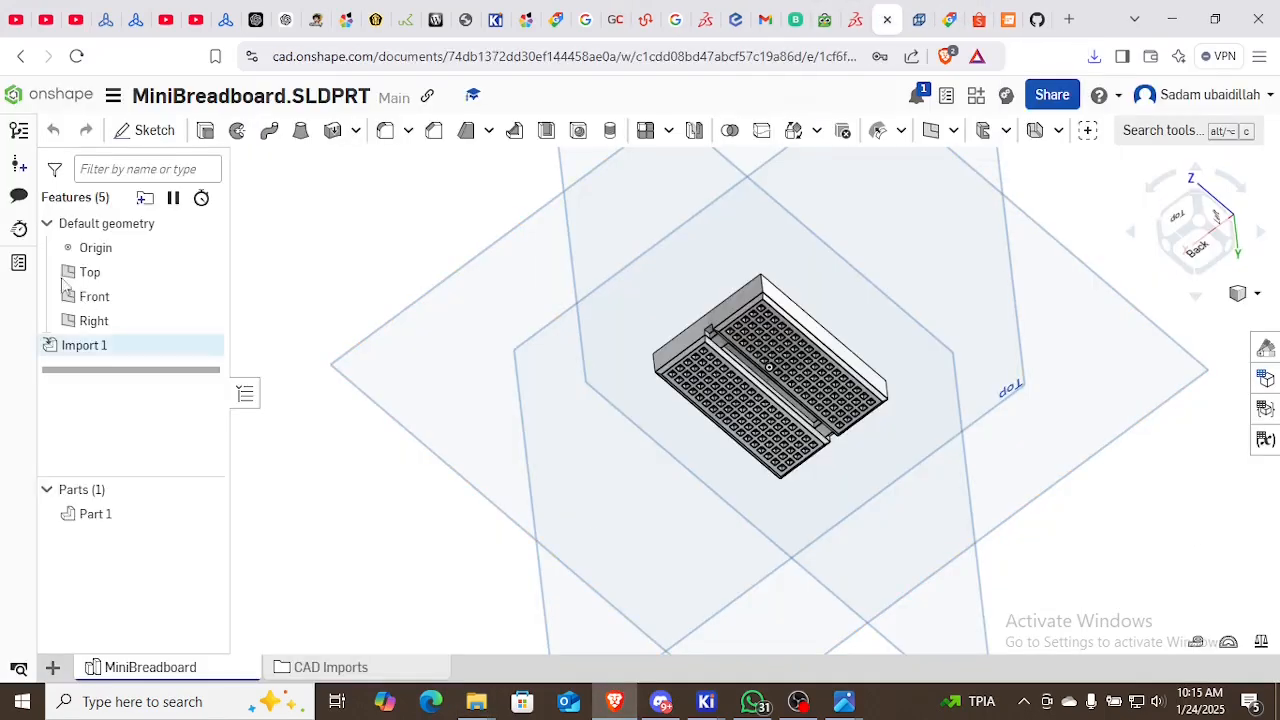
left_click(45, 94)
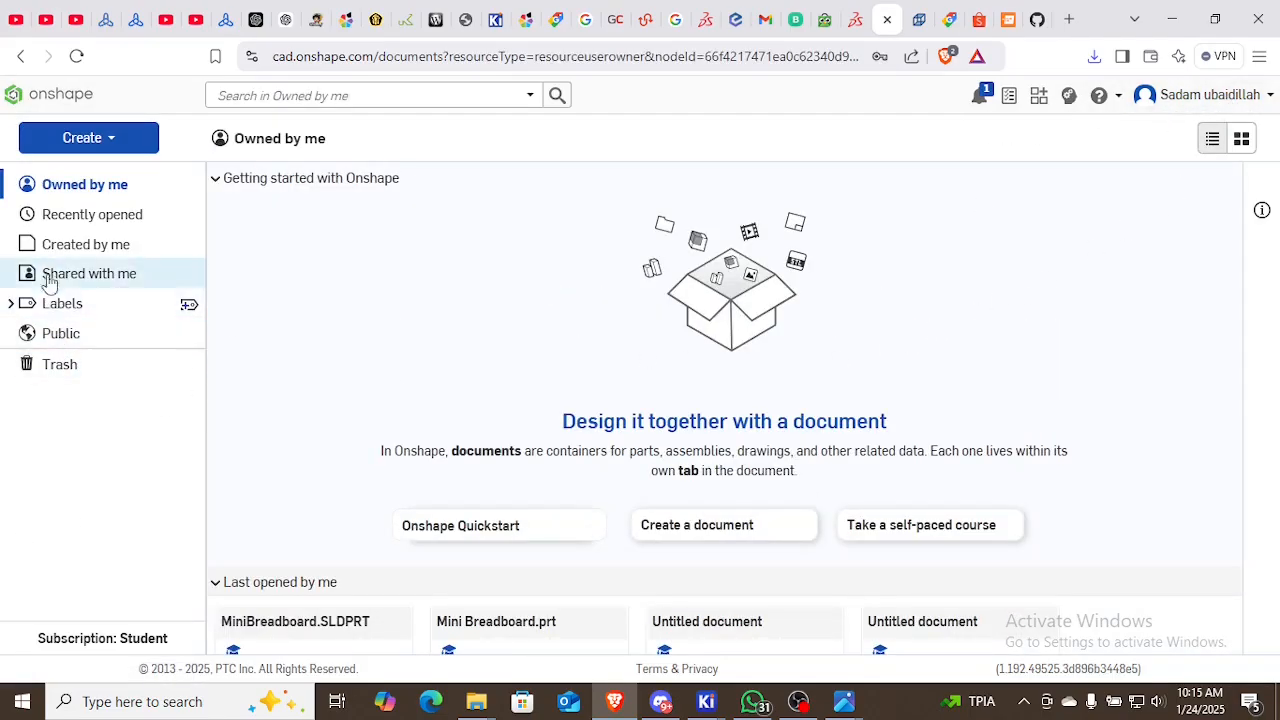
Import MiniBreadboard.SLDPRT from tutorial kicad's mini-breadboard.snapshot.2 folder into Onshape as a single document, with appearances included
left_click(72, 148)
left_click(92, 242)
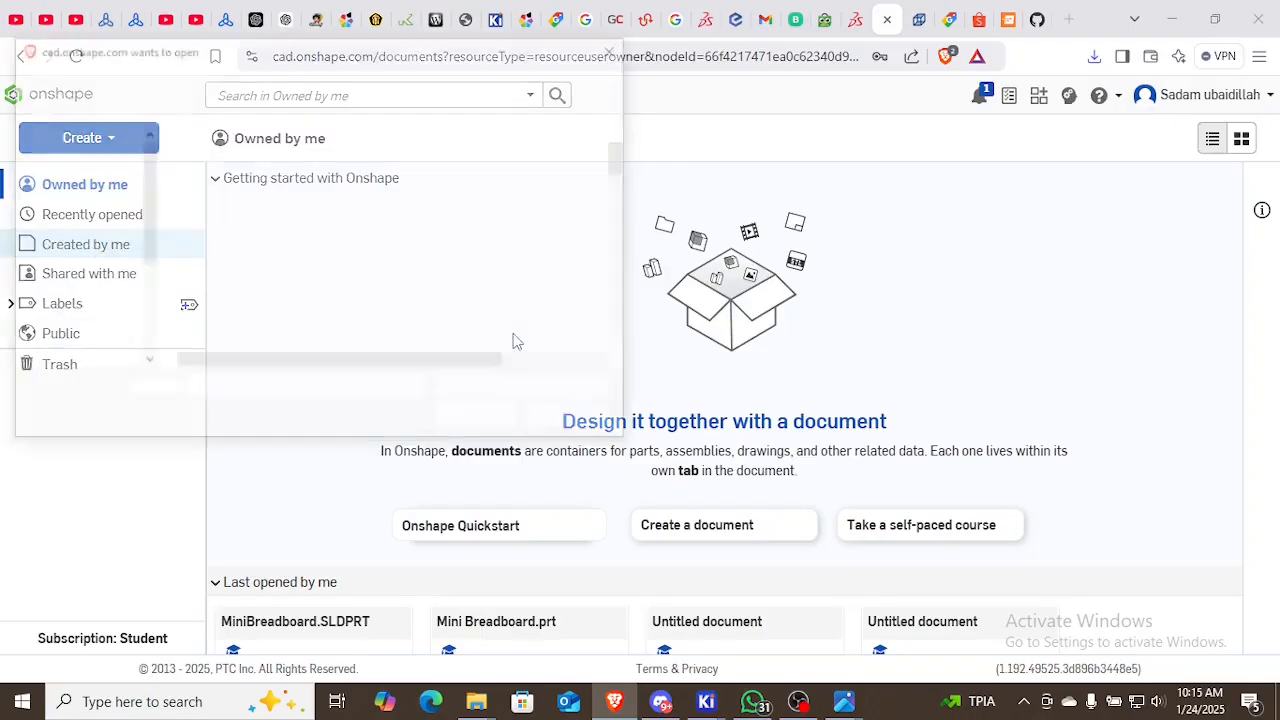
scroll(376, 263, "down", 8)
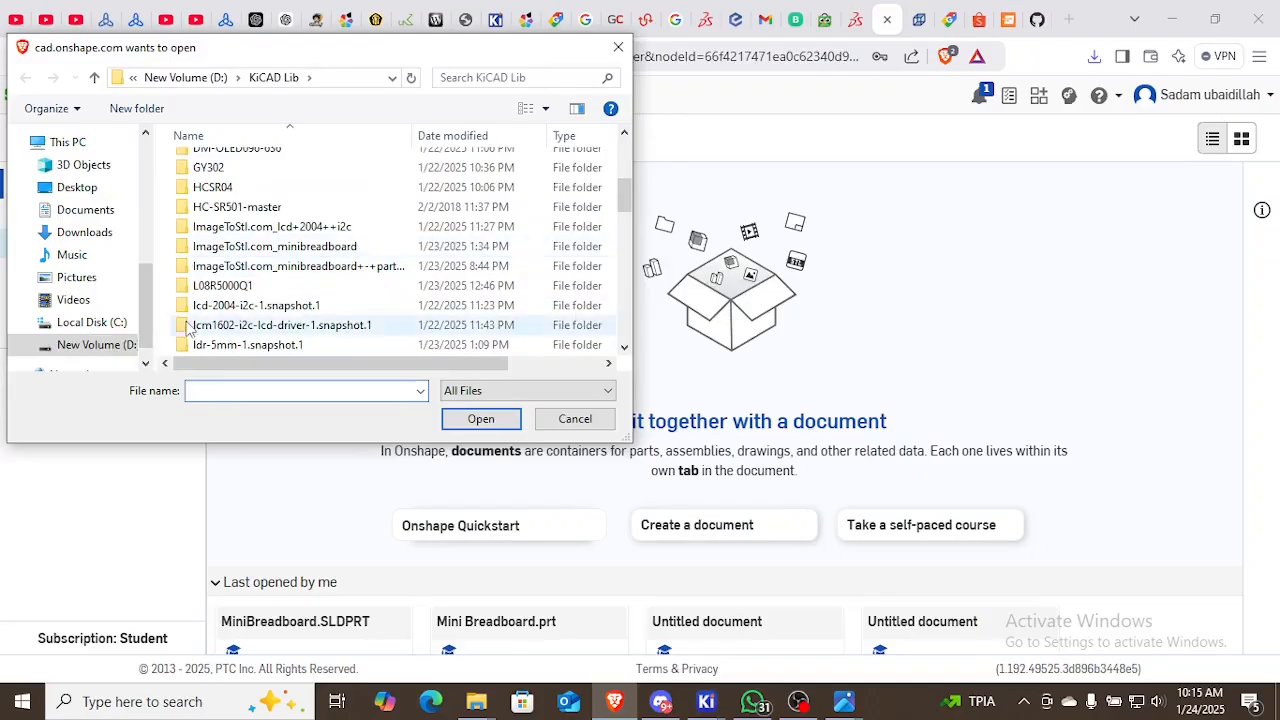
left_click(104, 347)
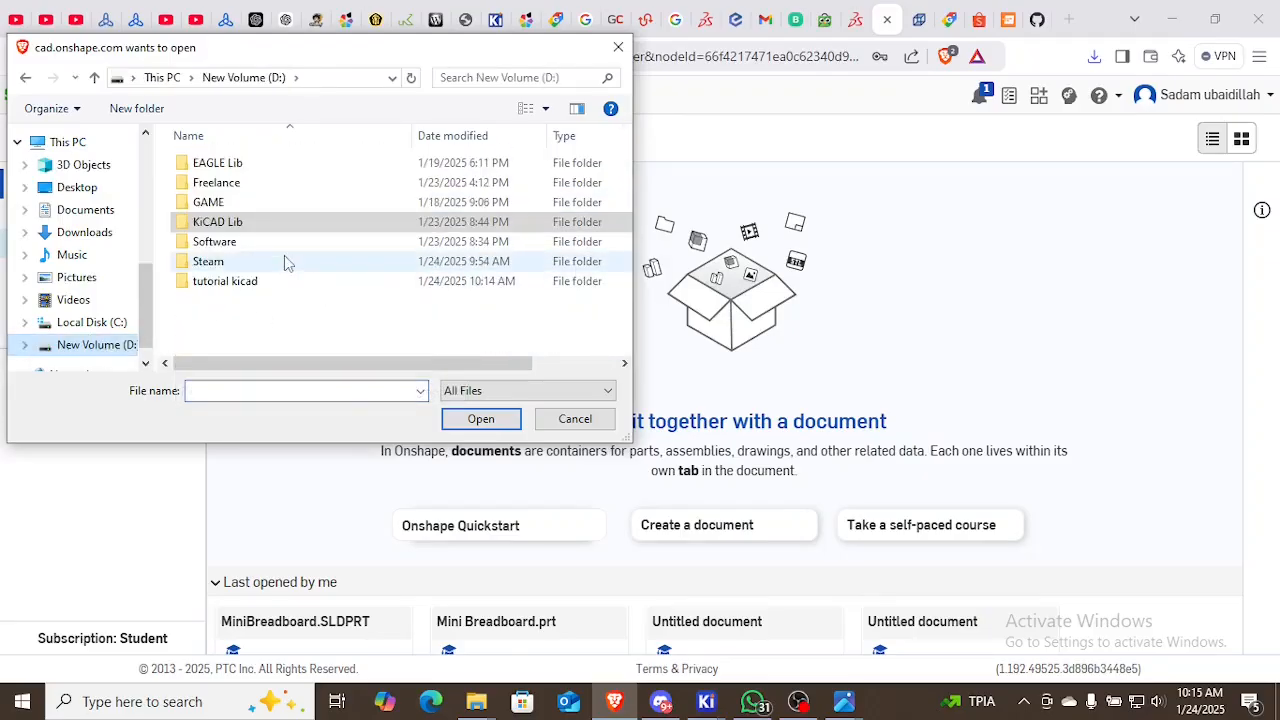
left_click(296, 281)
double_click(296, 281)
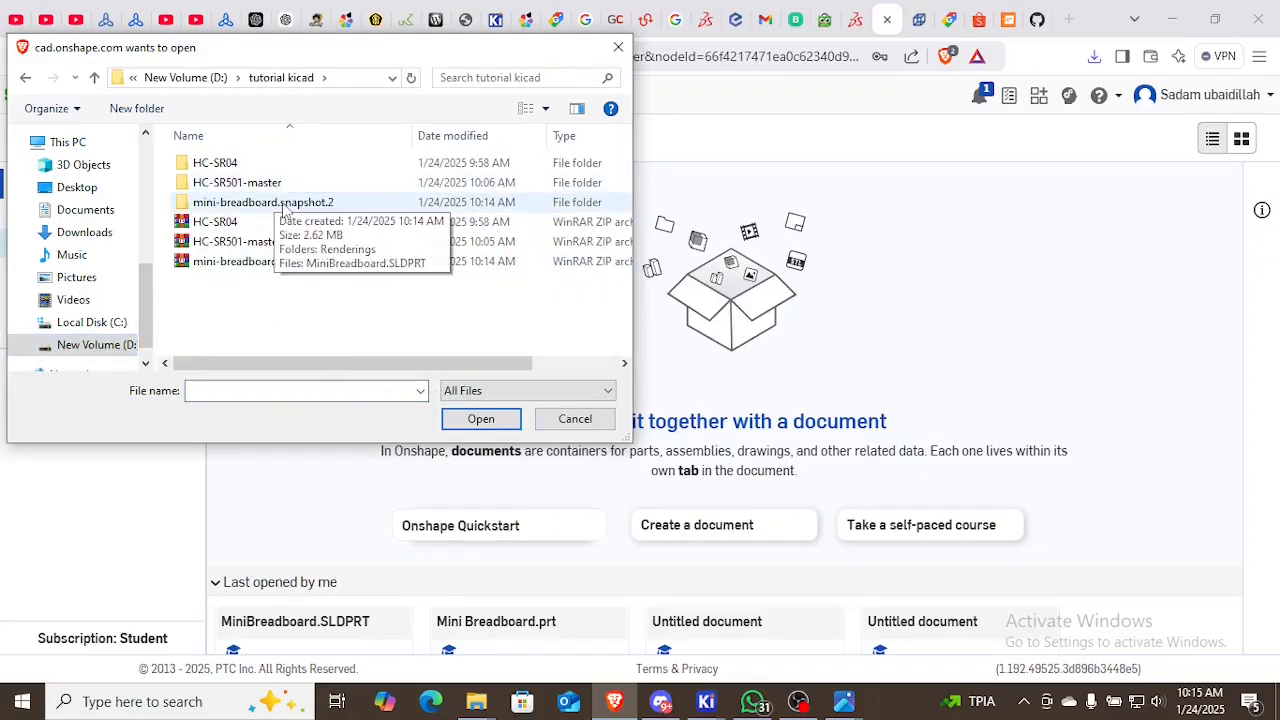
double_click(278, 201)
double_click(278, 189)
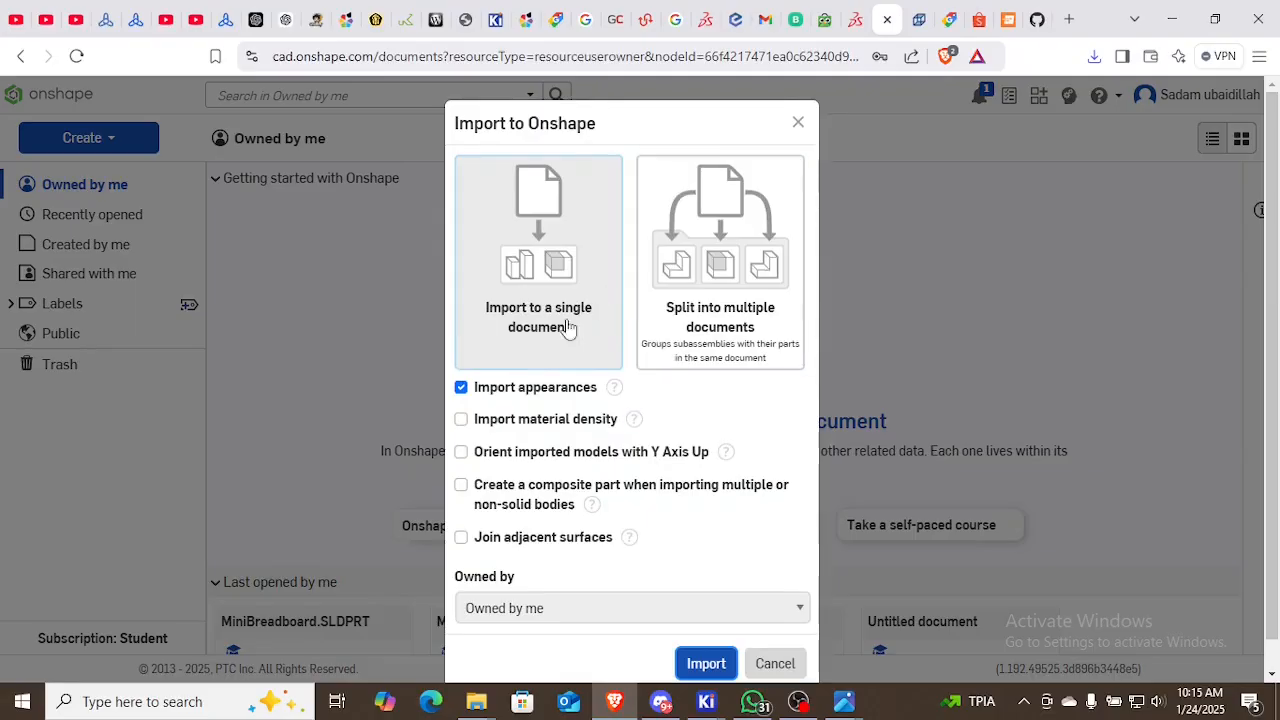
left_click(712, 662)
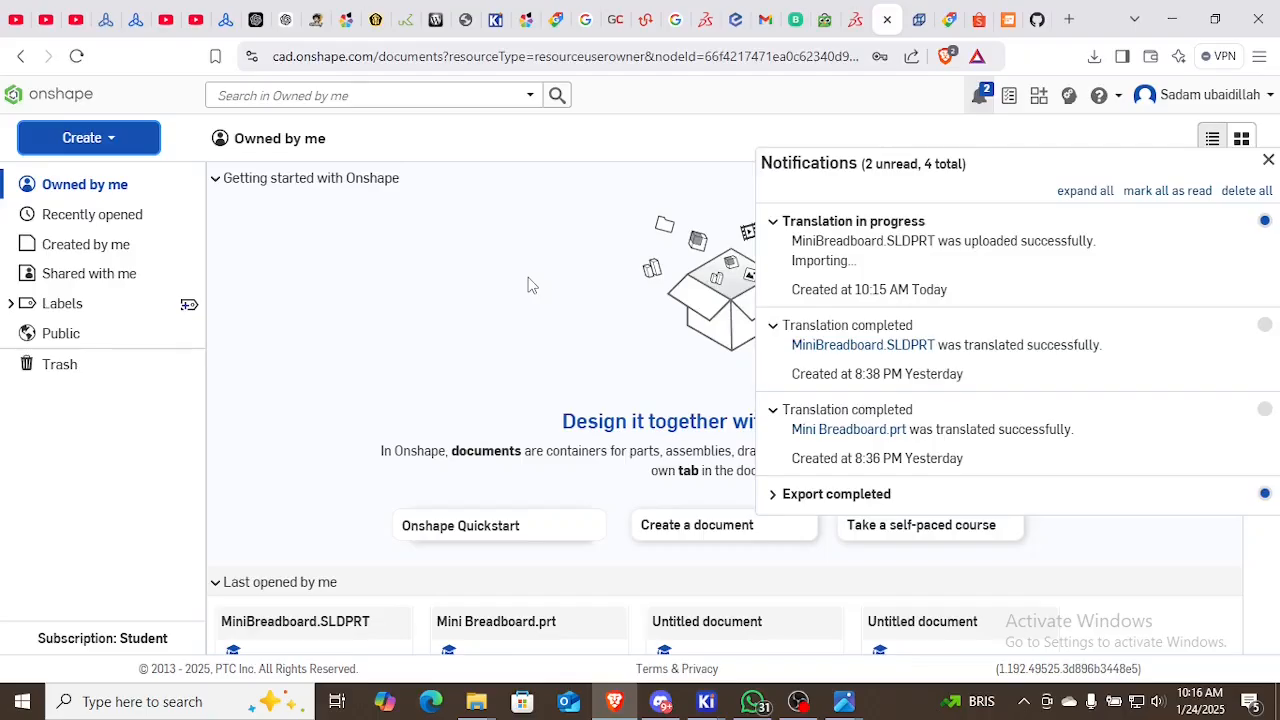
Review the supported input formats and upload limits on 3DEncoder's MODEL to STL conversion page
left_click(735, 20)
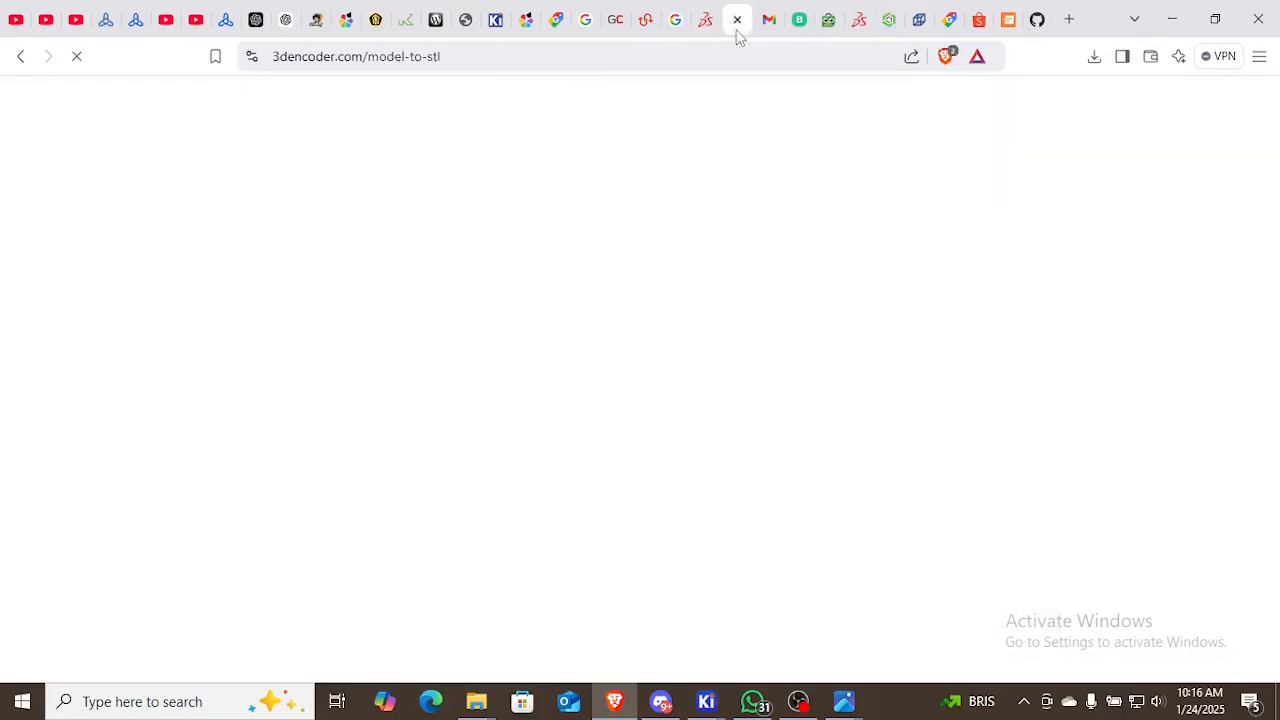
scroll(227, 279, "up", 2)
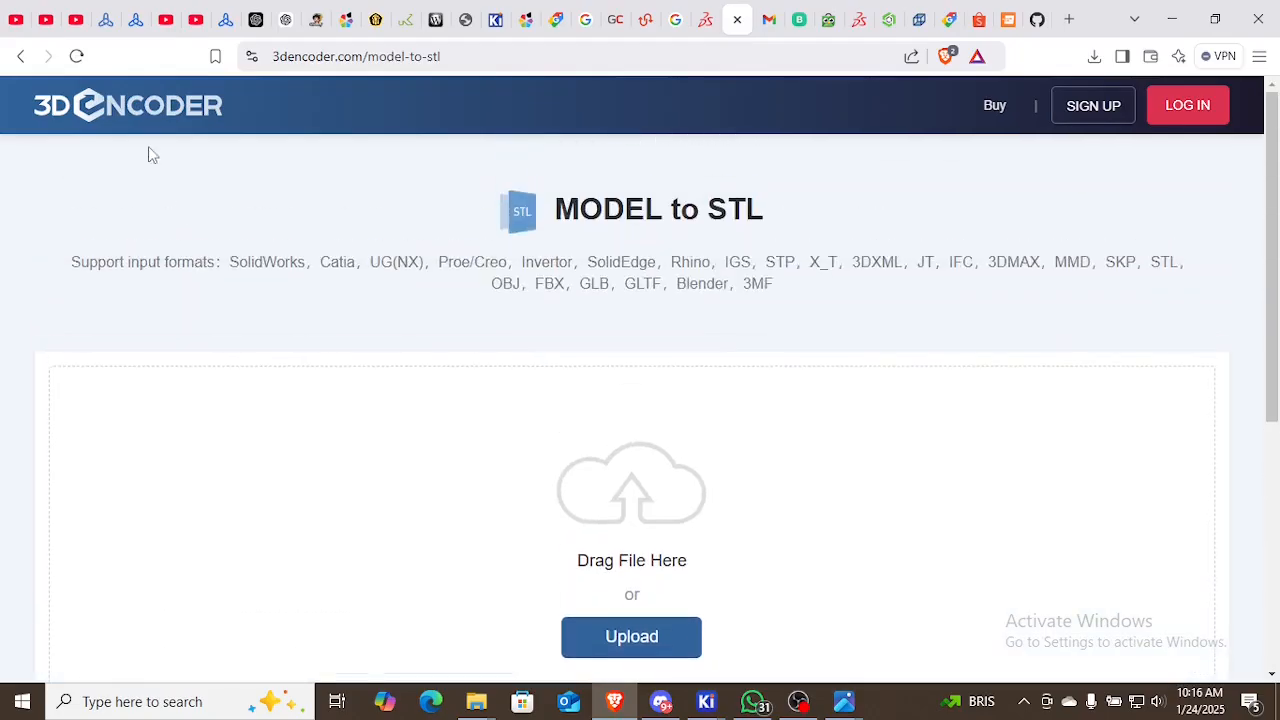
scroll(511, 320, "down", 5)
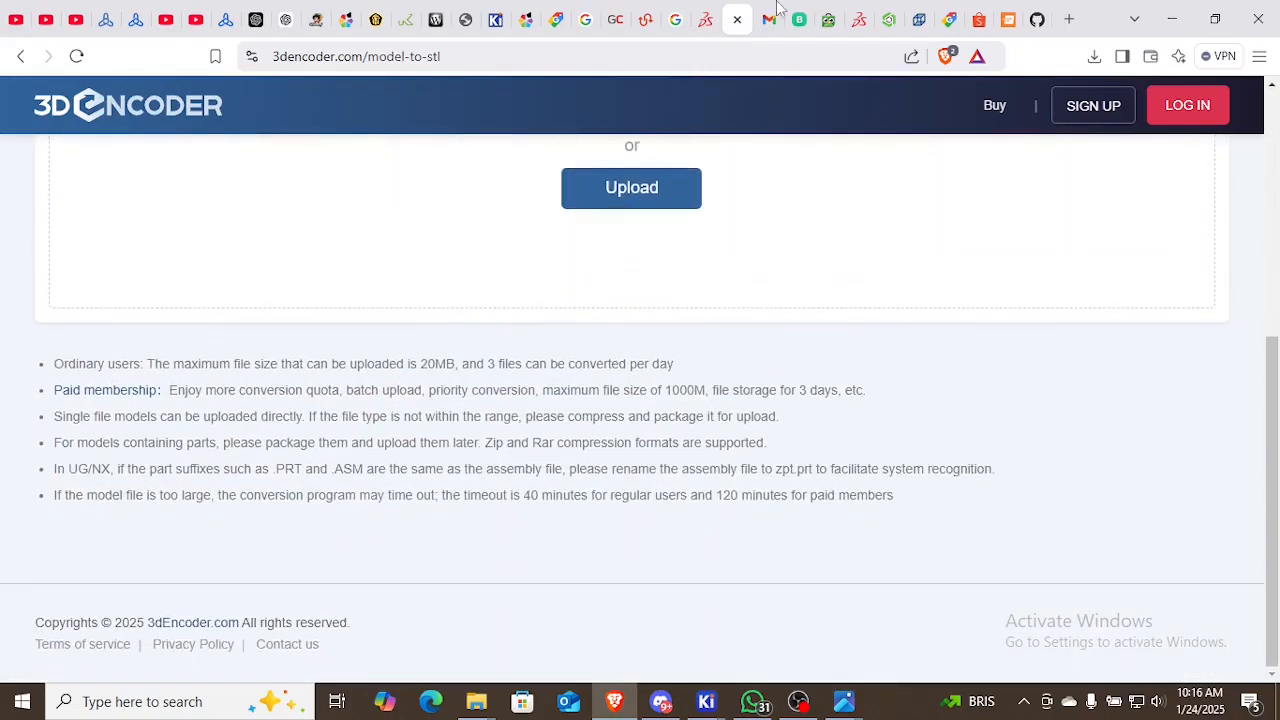
Open the newly translated MiniBreadboard.SLDPRT document in Onshape and inspect the breadboard model's side with the pin holes
left_click(888, 20)
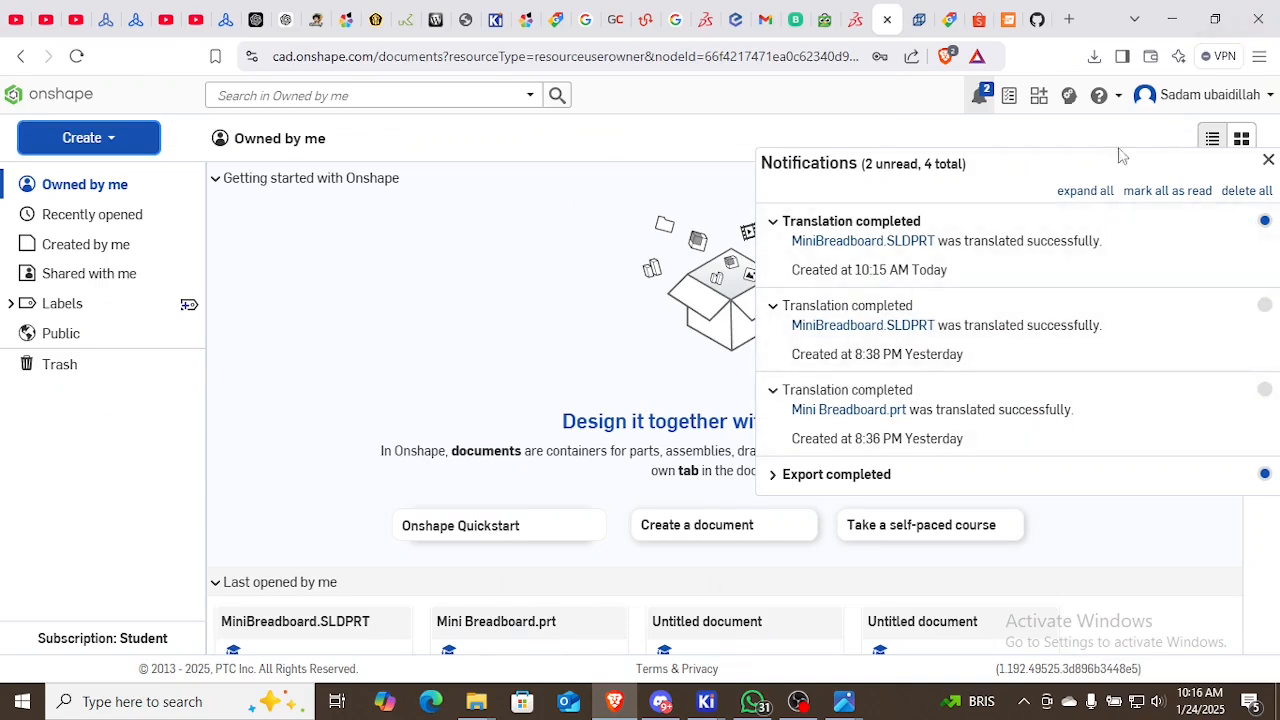
left_click(815, 243)
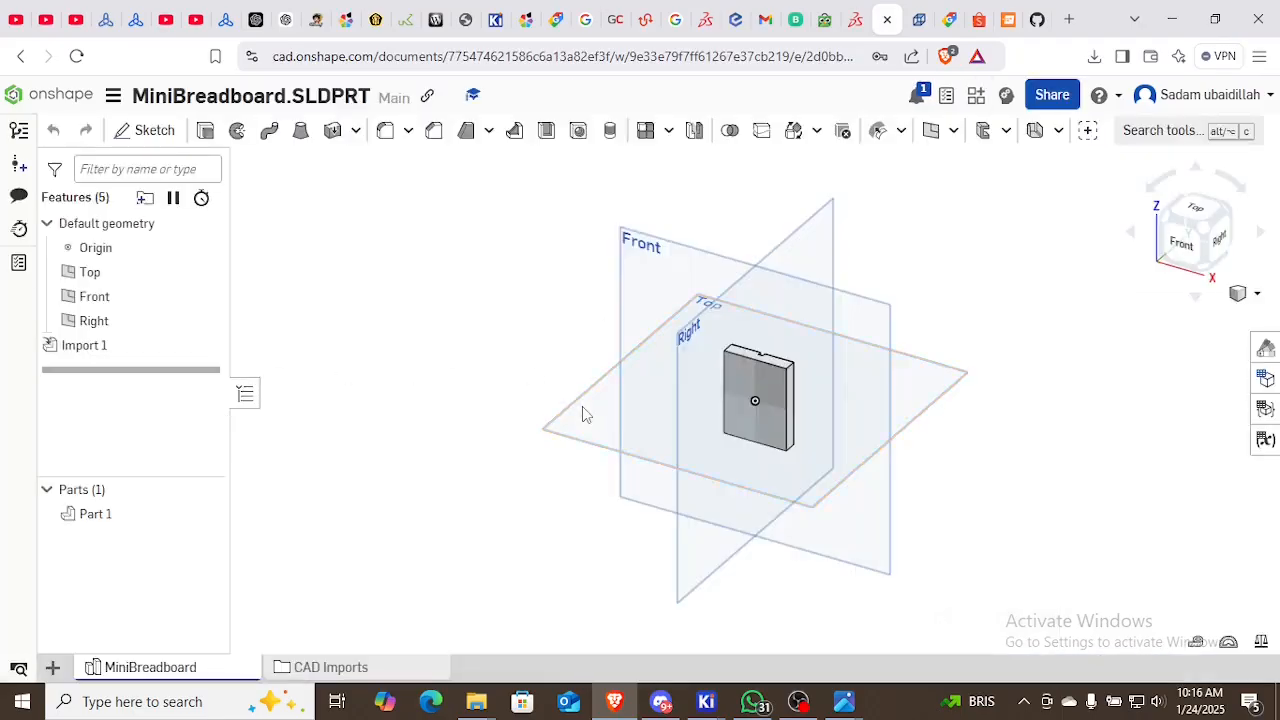
scroll(775, 415, "up", 4)
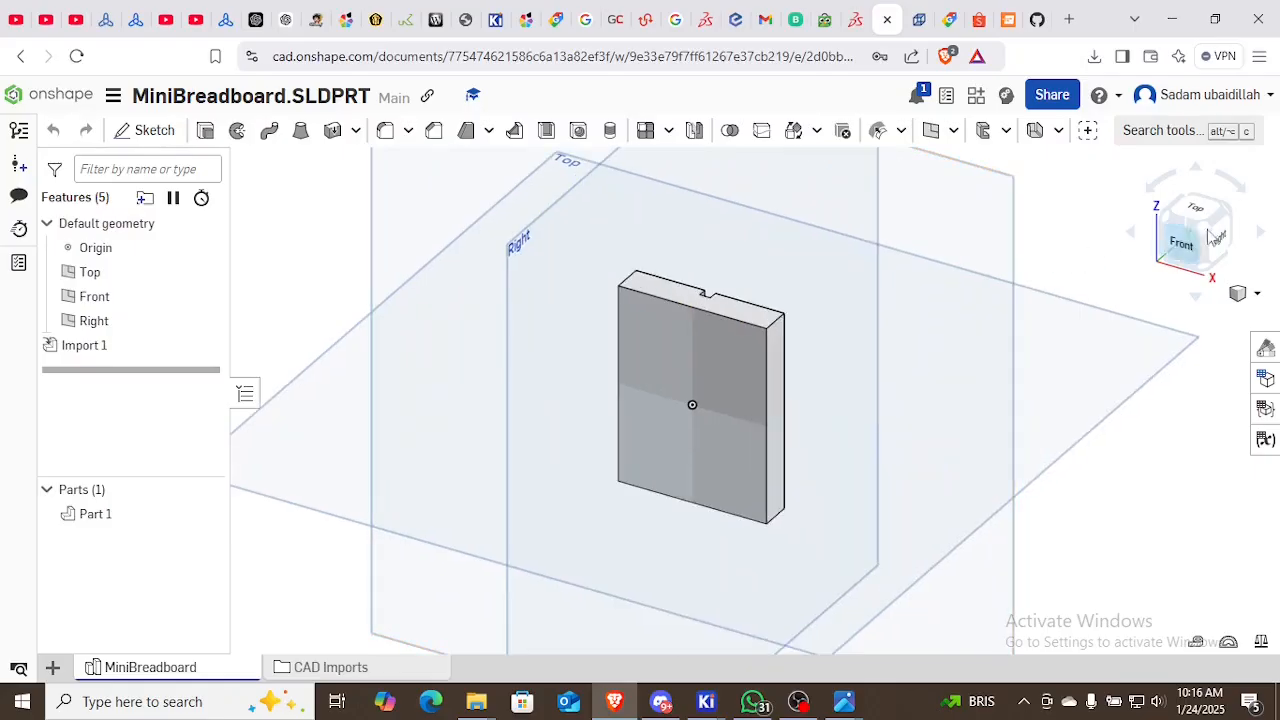
left_click(1265, 229)
left_click(1267, 229)
left_click(1267, 229)
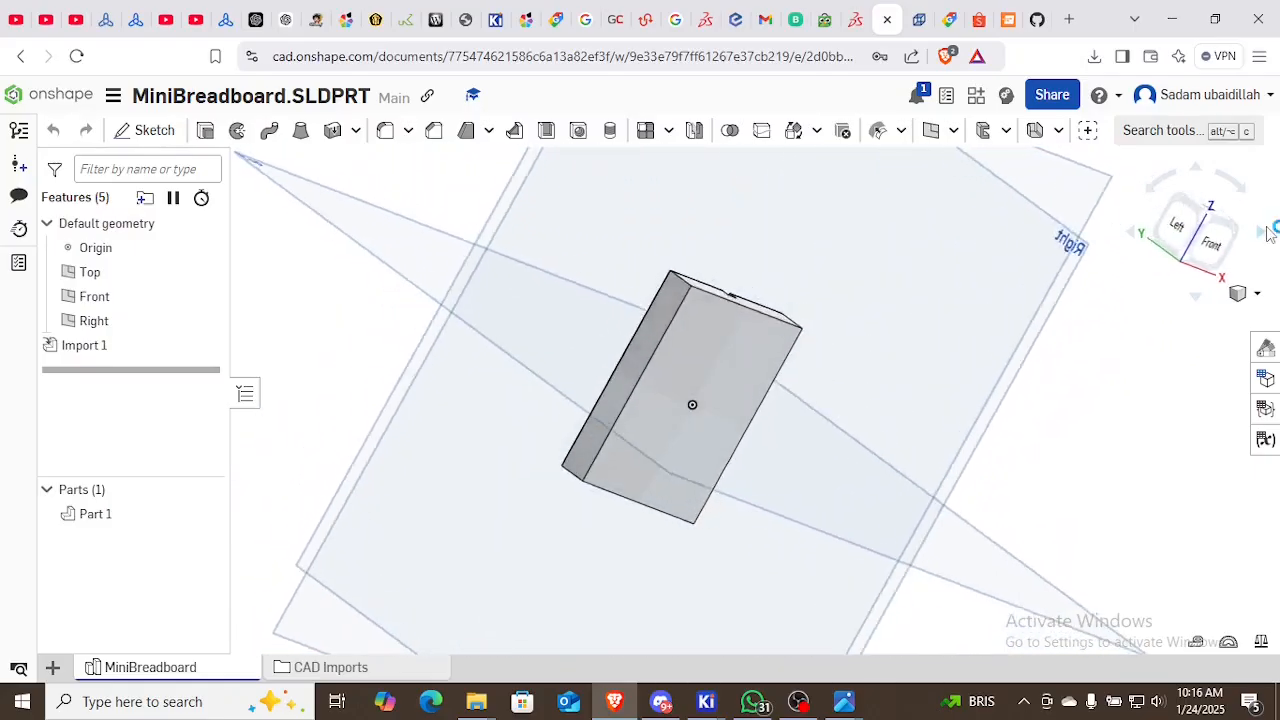
left_click(1267, 229)
left_click(1267, 229)
left_click(1267, 229)
left_click(1267, 229)
left_click(1267, 229)
left_click(1267, 229)
left_click(1267, 230)
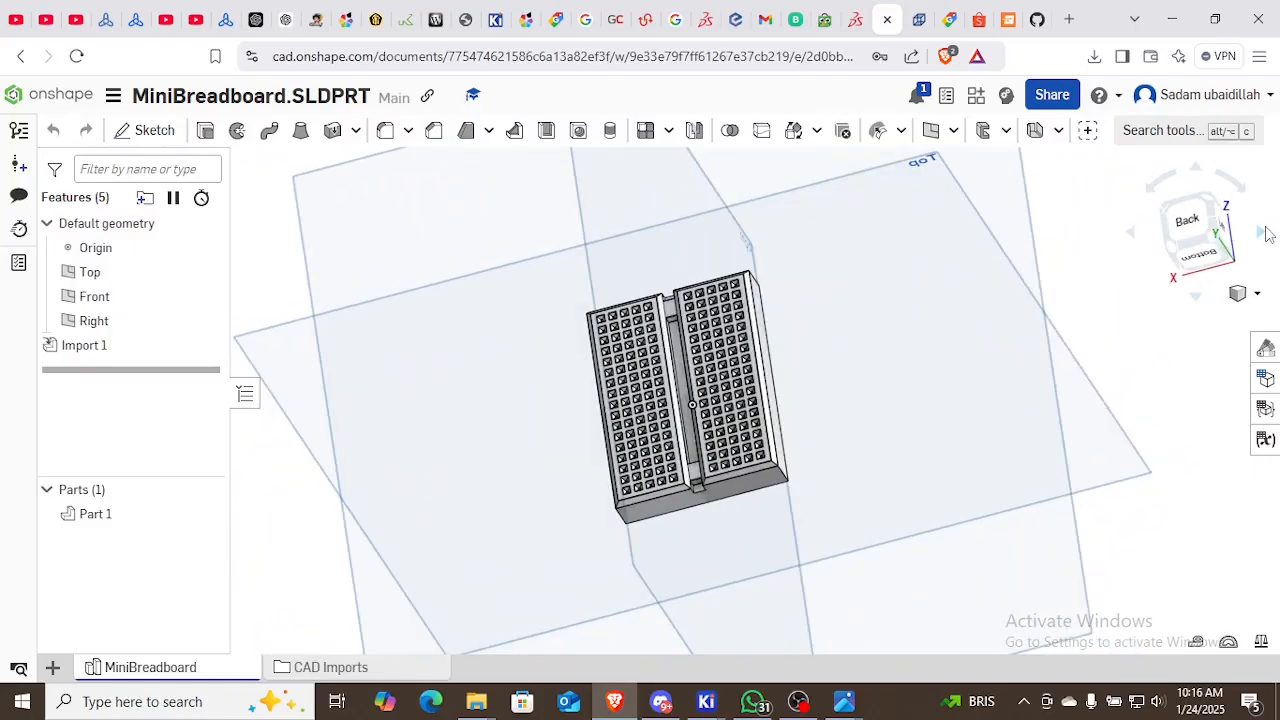
Start exporting Part 1 of the MiniBreadboard and set the export format to STEP
right_click(117, 519)
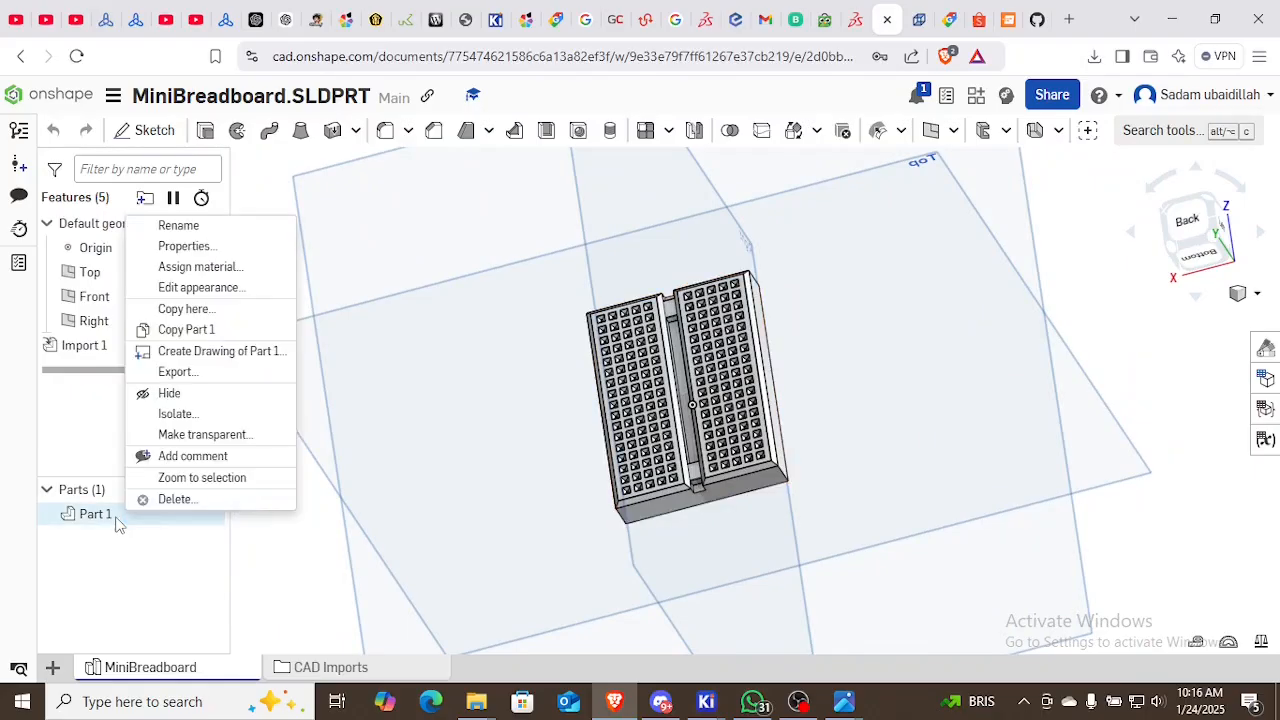
left_click(199, 376)
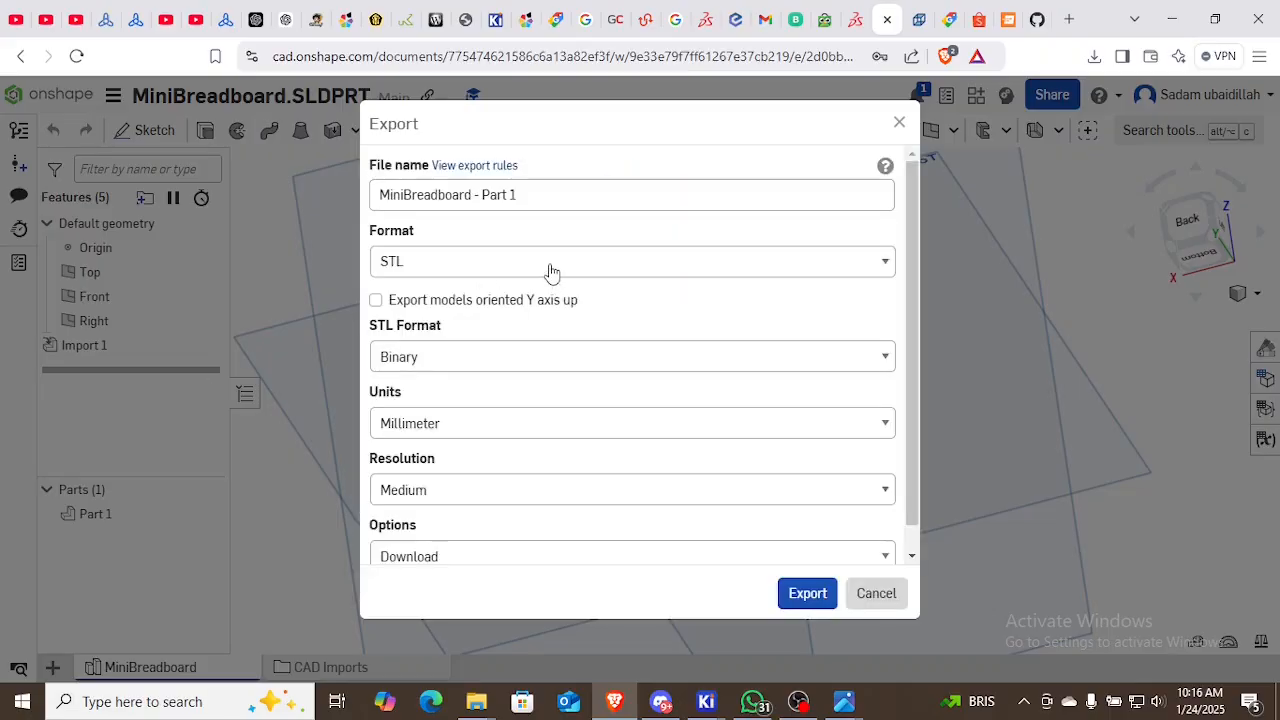
left_click(550, 268)
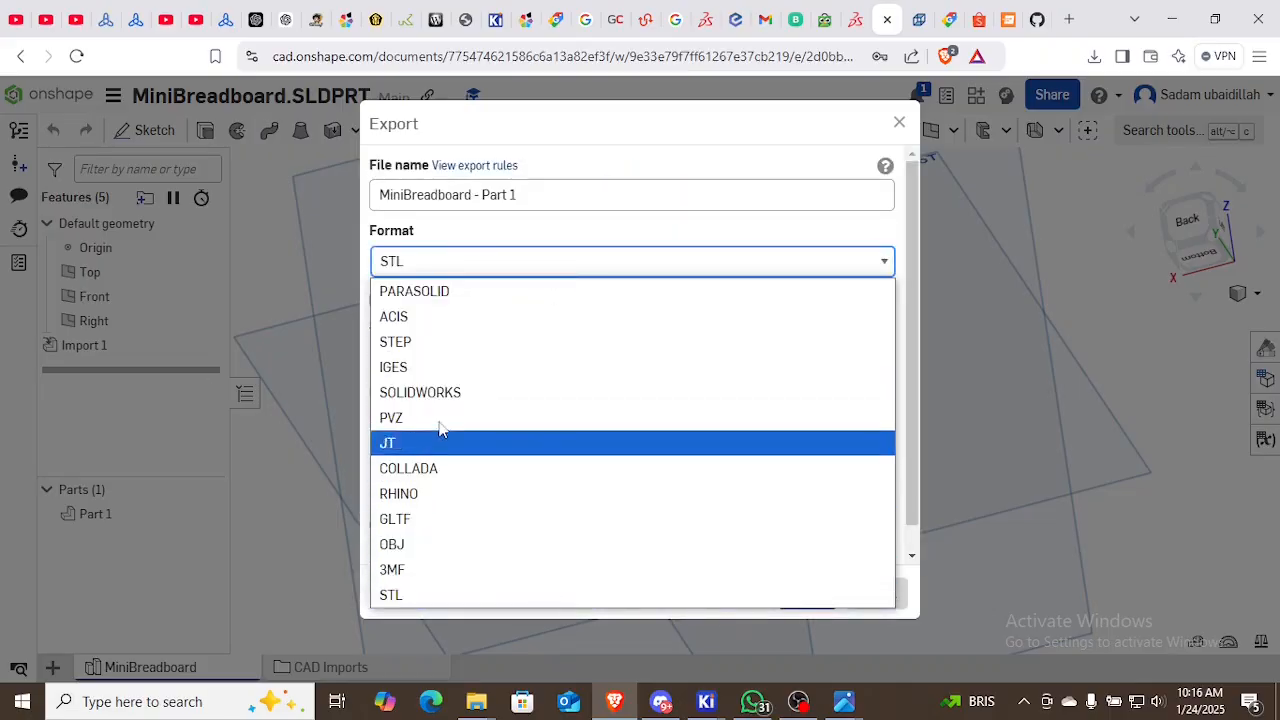
left_click(429, 595)
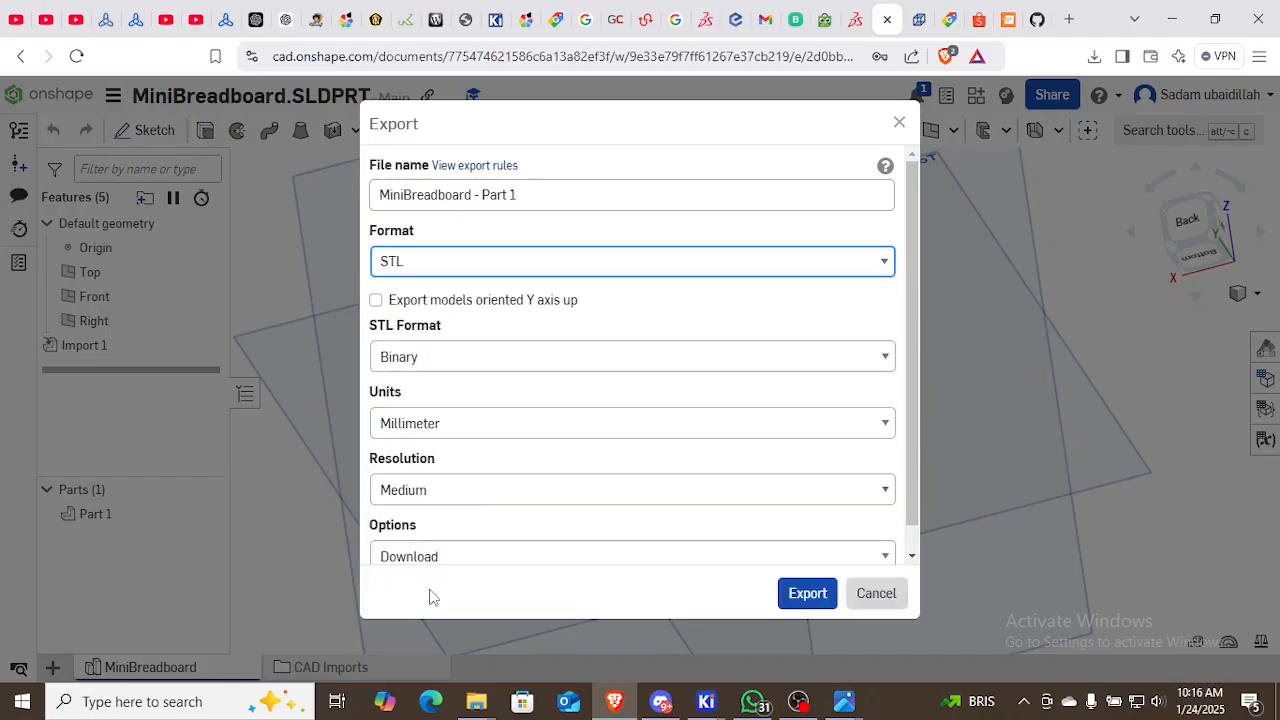
left_click(690, 268)
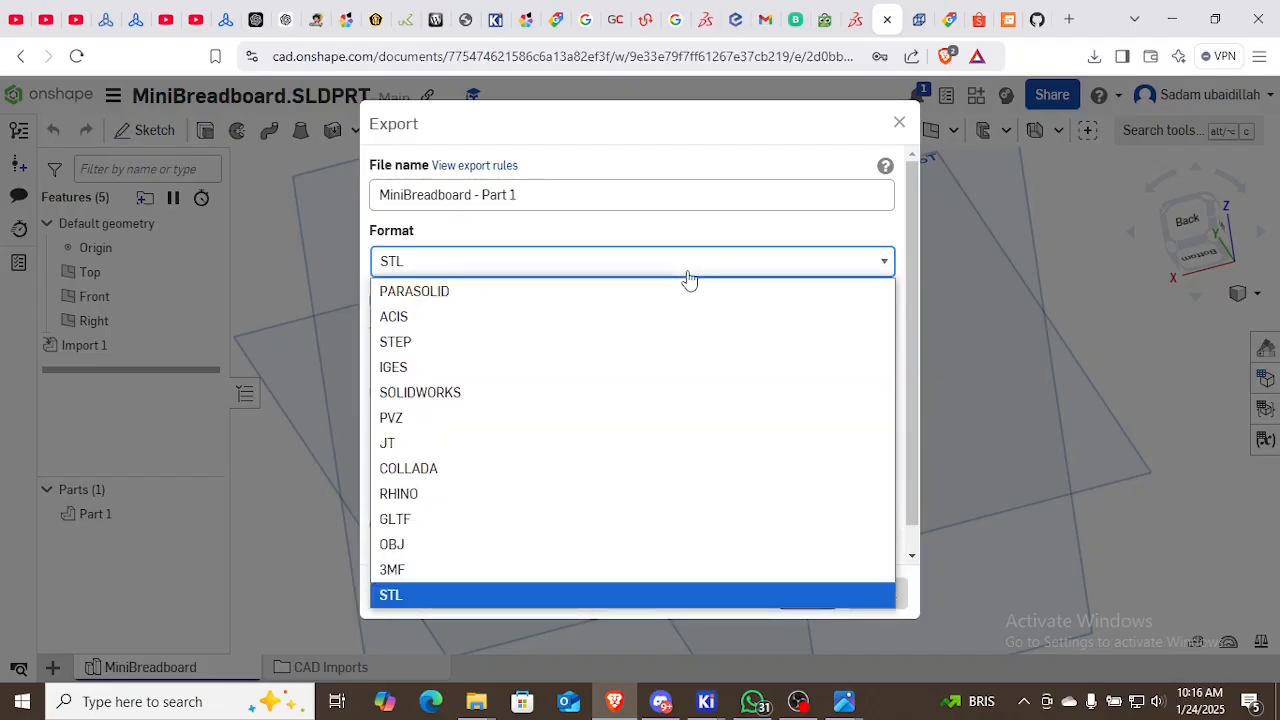
left_click(393, 343)
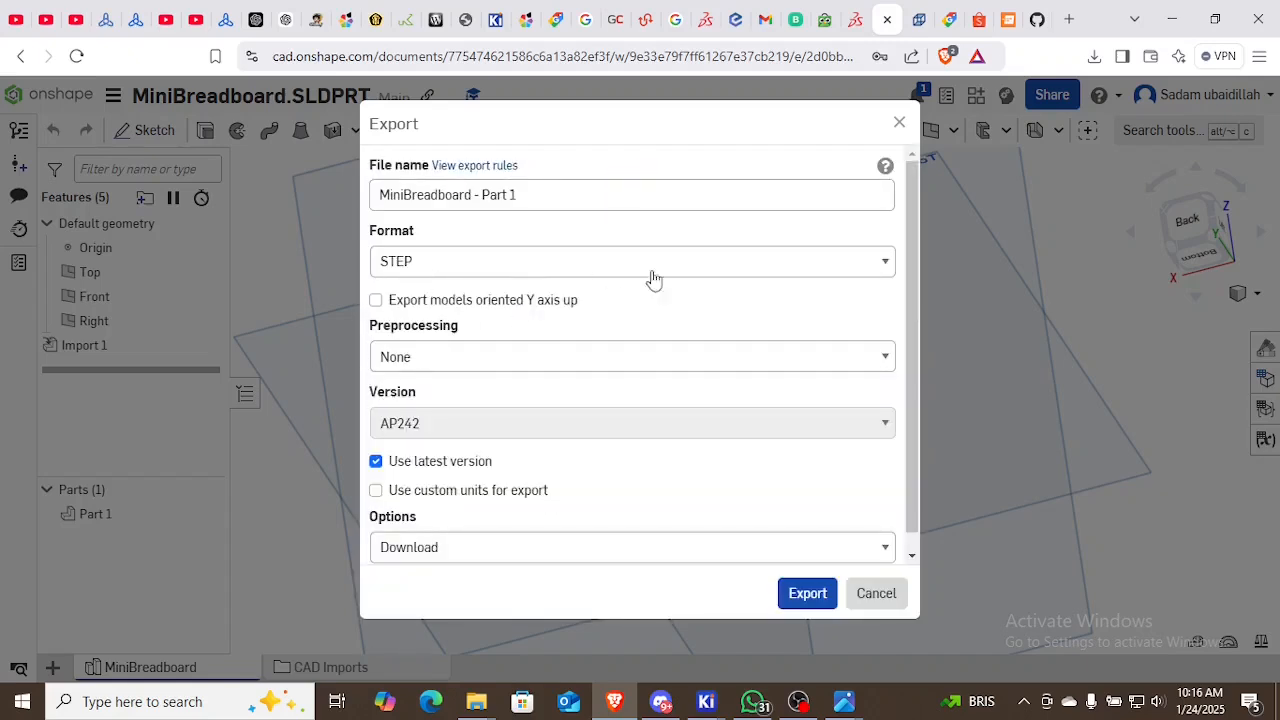
Export with preprocessing None and the latest STEP version, saving MiniBreadboard - Part 1 as a STEP file in the tutorial kicad folder
scroll(484, 488, "down", 1)
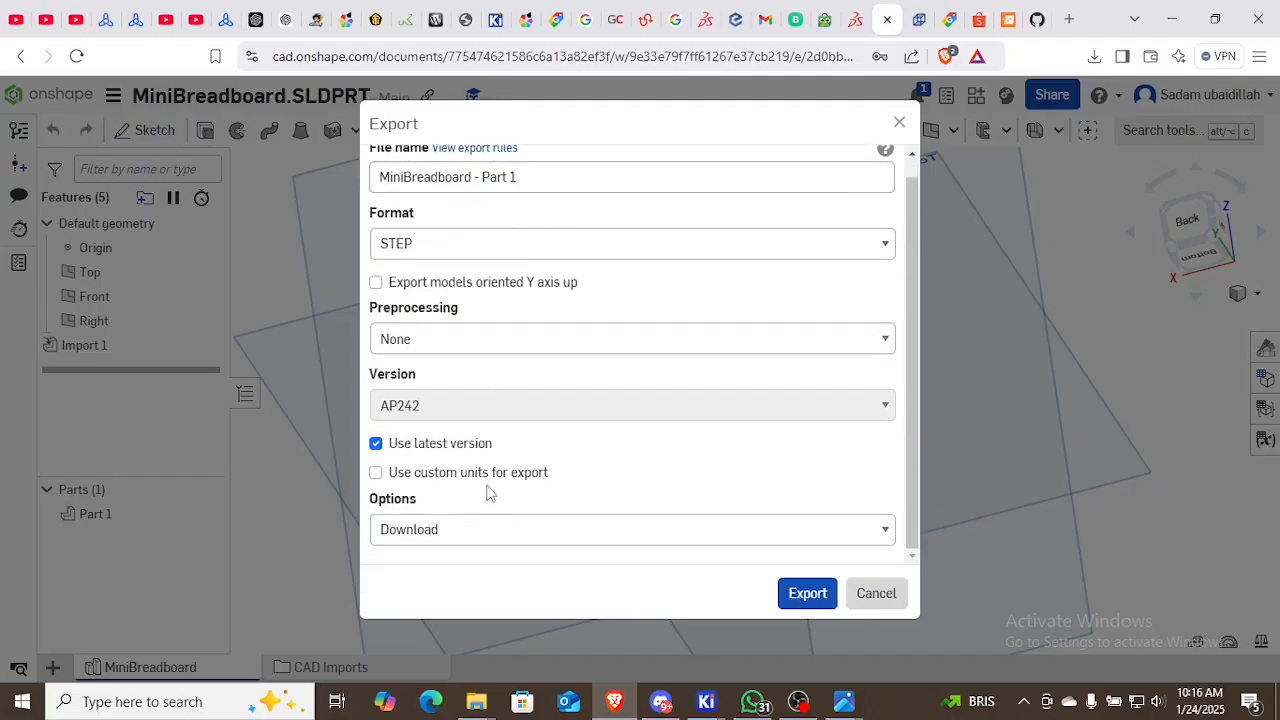
left_click(543, 352)
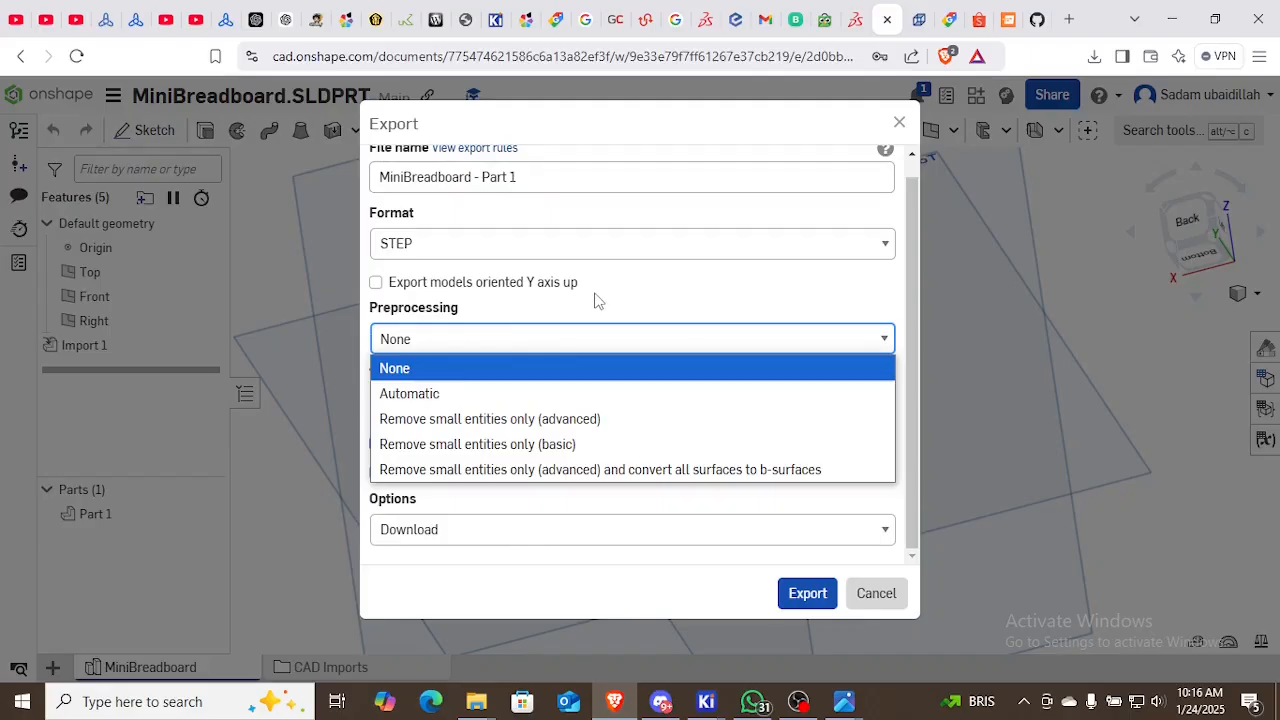
left_click(557, 345)
scroll(484, 262, "up", 1)
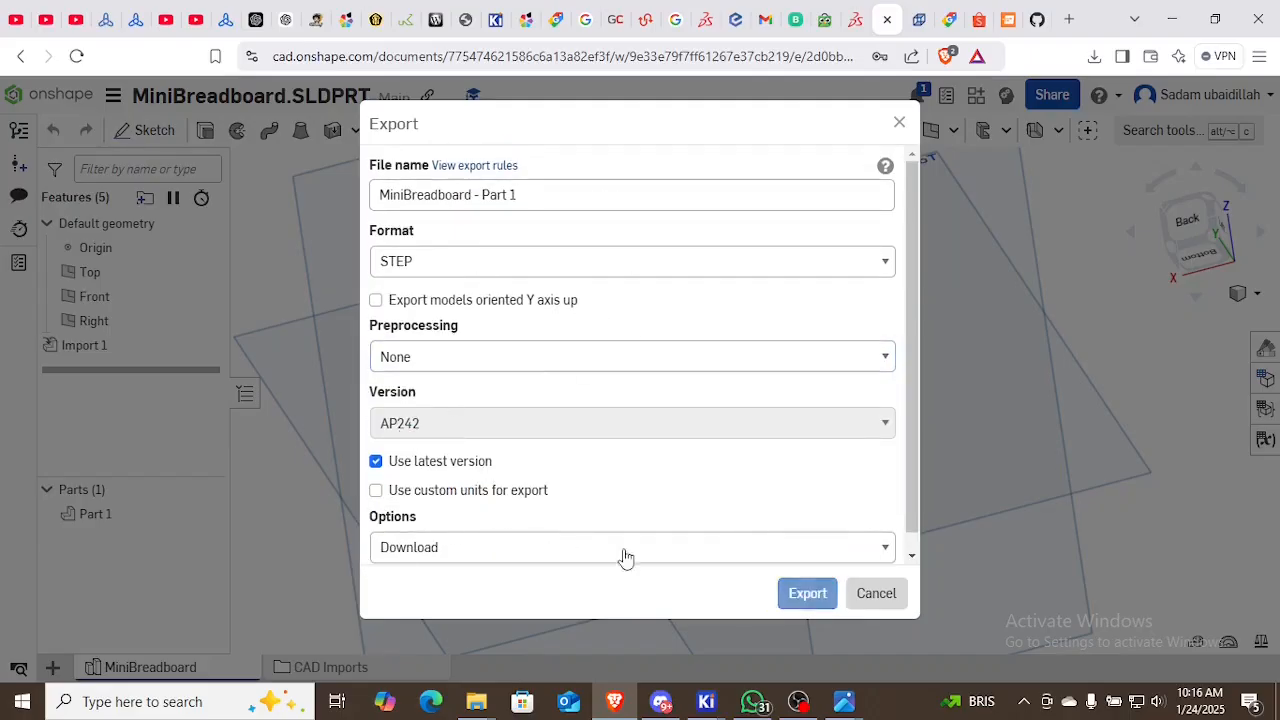
scroll(612, 545, "down", 1)
left_click(790, 592)
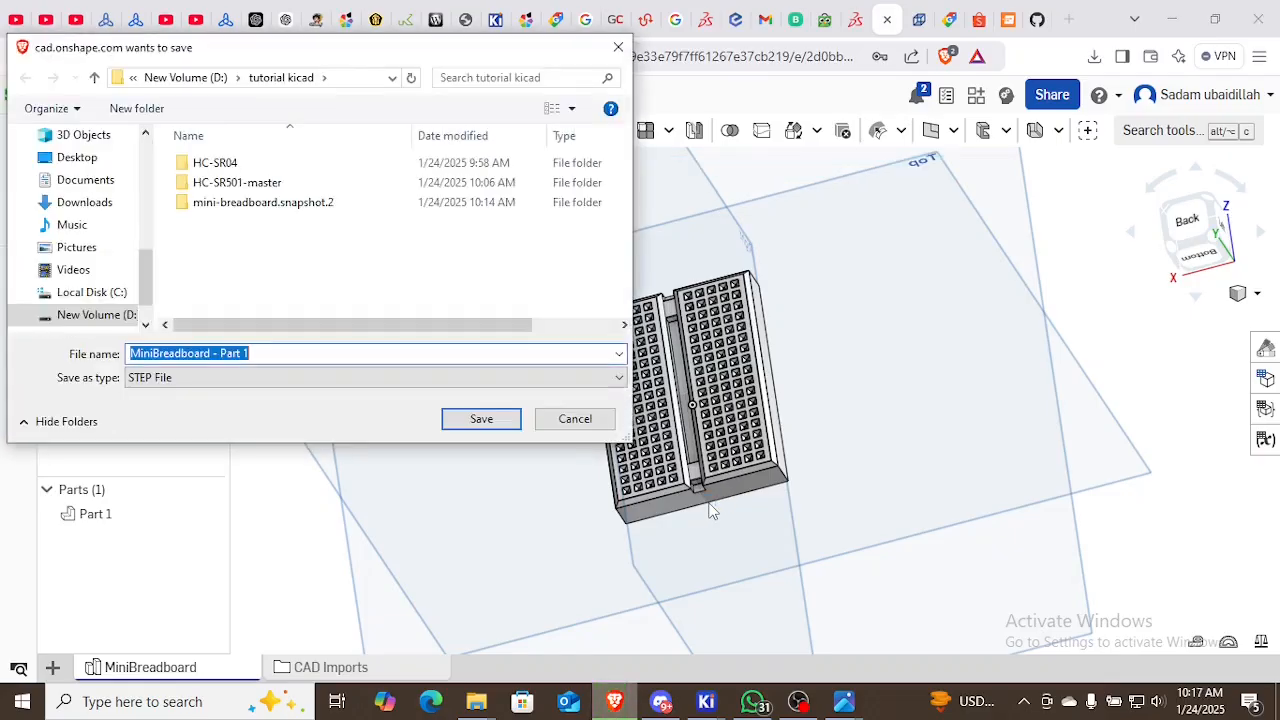
left_click(480, 419)
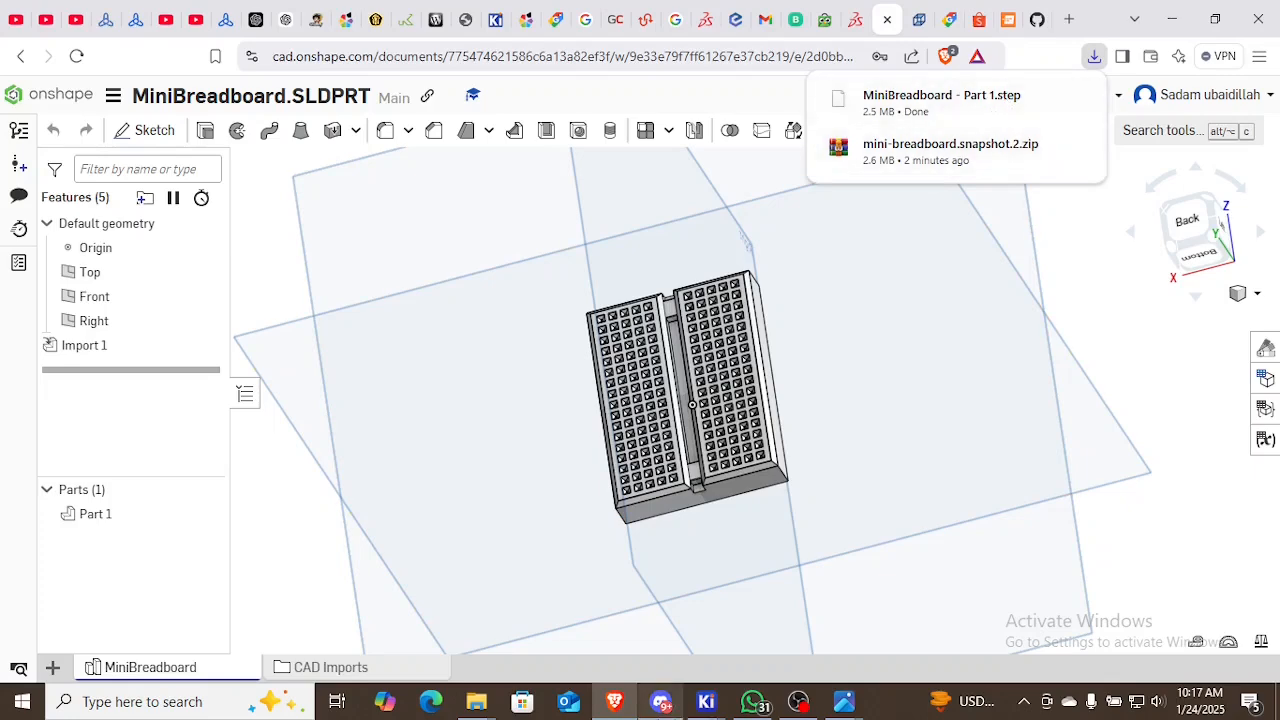
Switch to KiCad's PCB Editor and accept the 3D model settings of the J16 pin header footprint
mouse_move(706, 701)
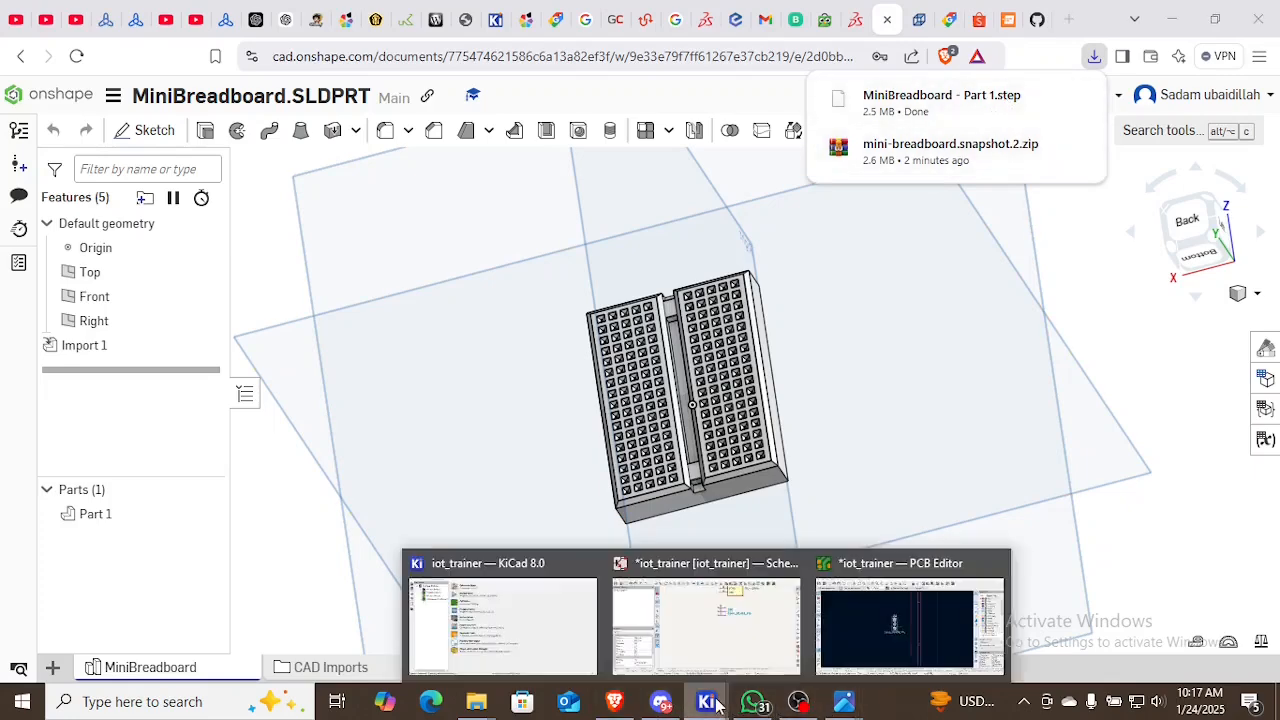
left_click(881, 629)
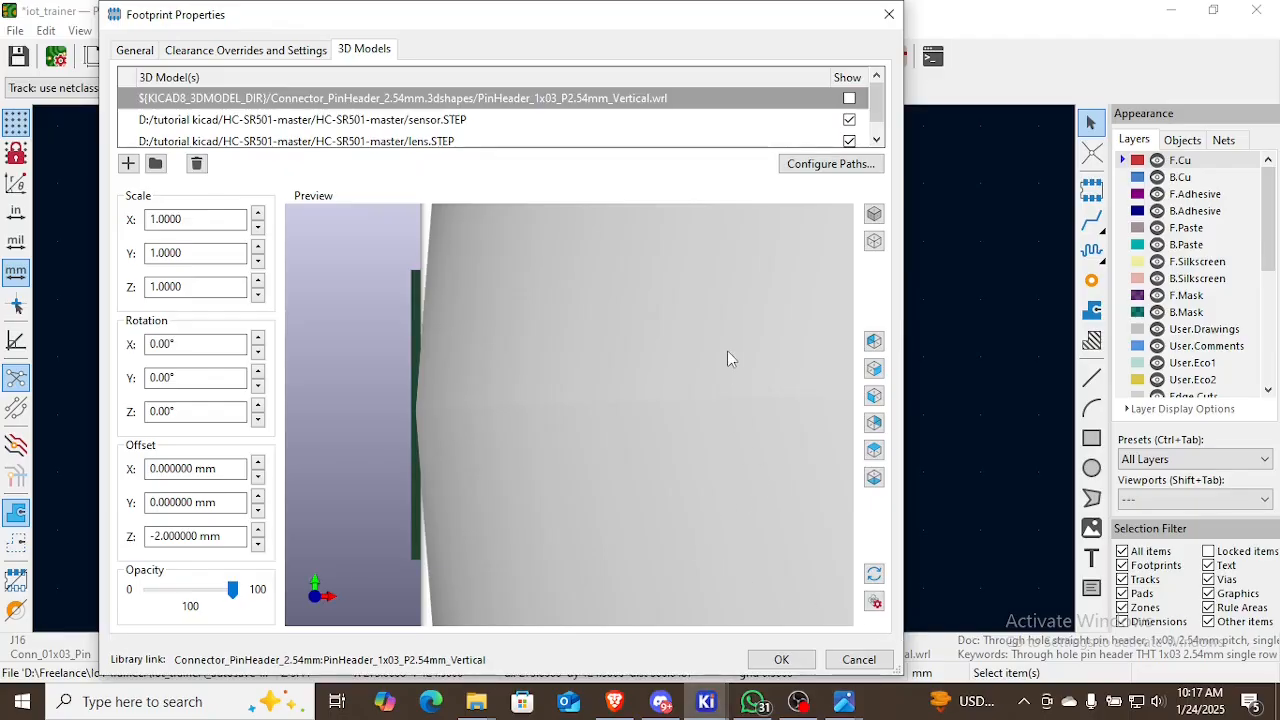
scroll(787, 431, "down", 2)
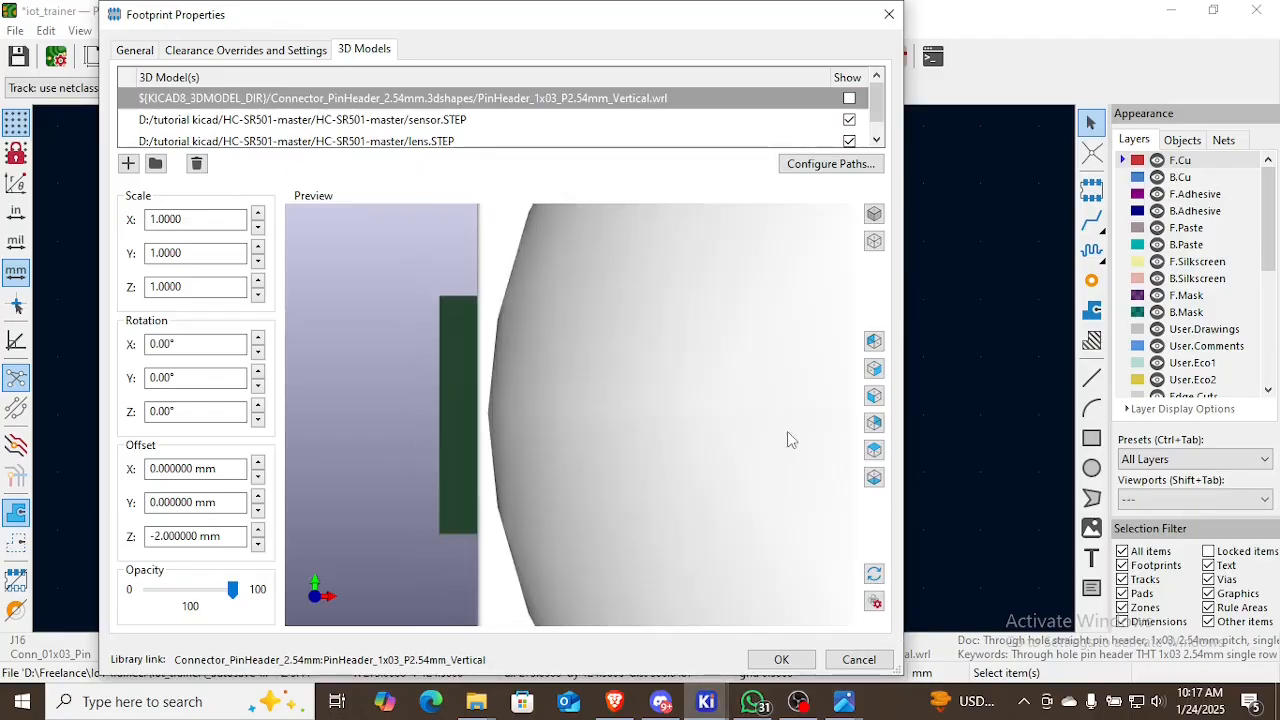
left_click(781, 659)
Find the ESP32-DEVKIT-V1 footprint U1 on the board and open its 3D model properties
scroll(707, 431, "down", 3)
middle_click_drag(387, 426, 688, 507)
scroll(686, 498, "up", 1)
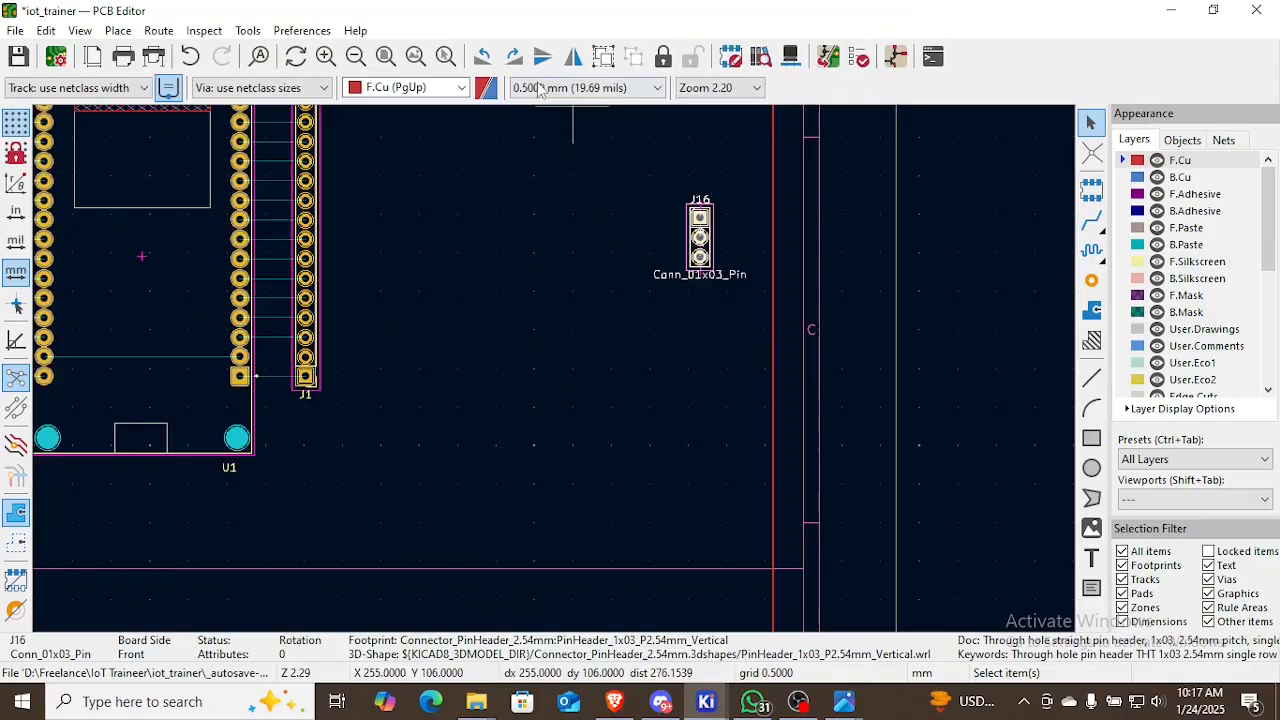
scroll(515, 249, "down", 2)
left_click(551, 377)
middle_click_drag(555, 341, 599, 500)
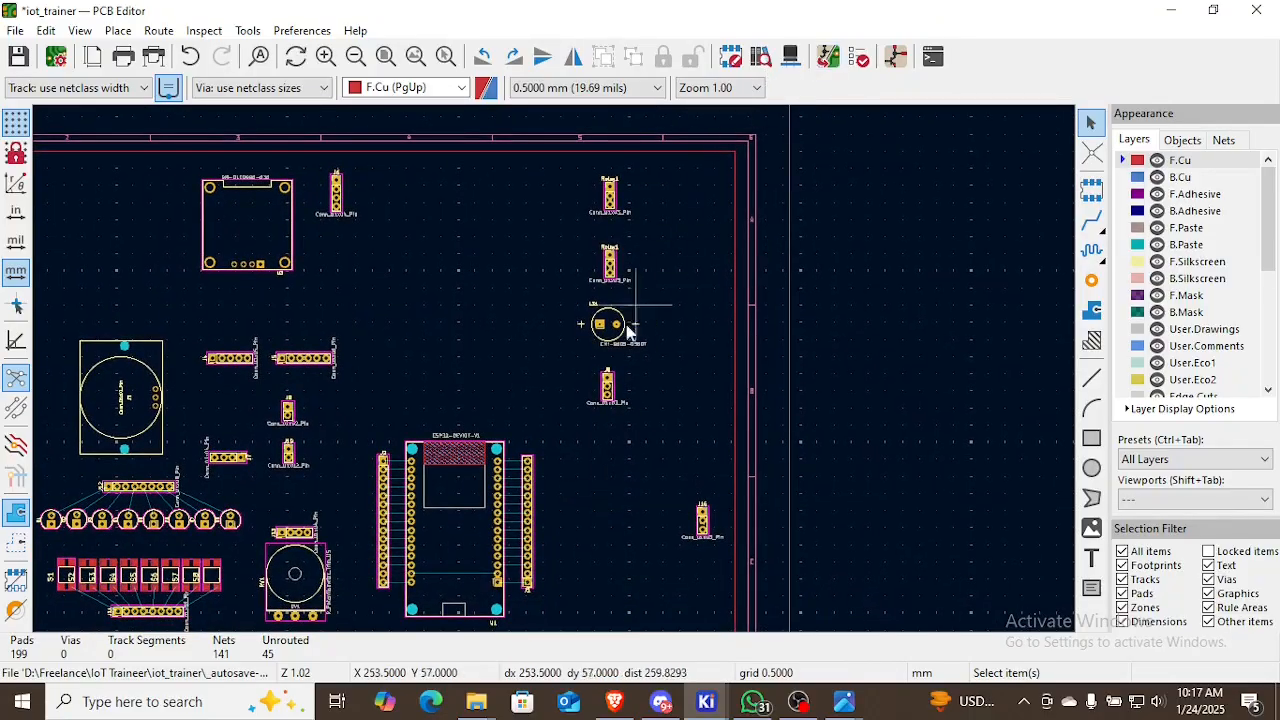
middle_click_drag(600, 508, 676, 463)
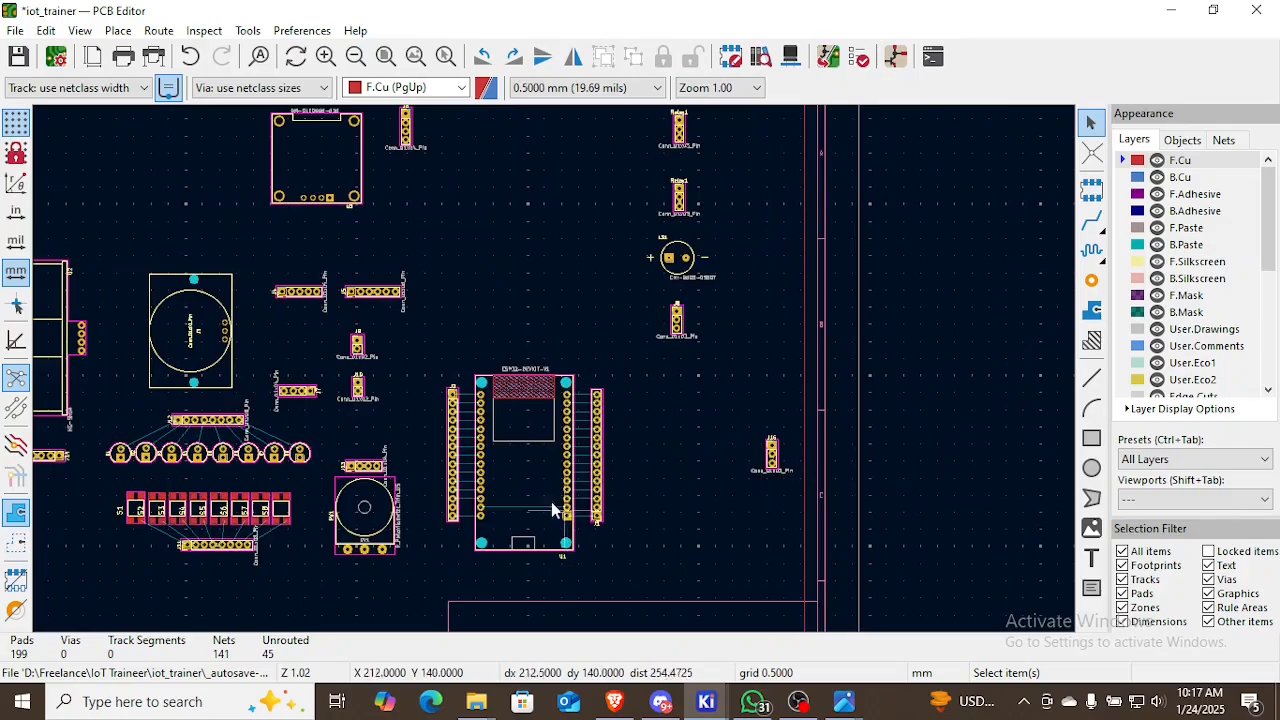
scroll(543, 514, "up", 4)
left_click(589, 379)
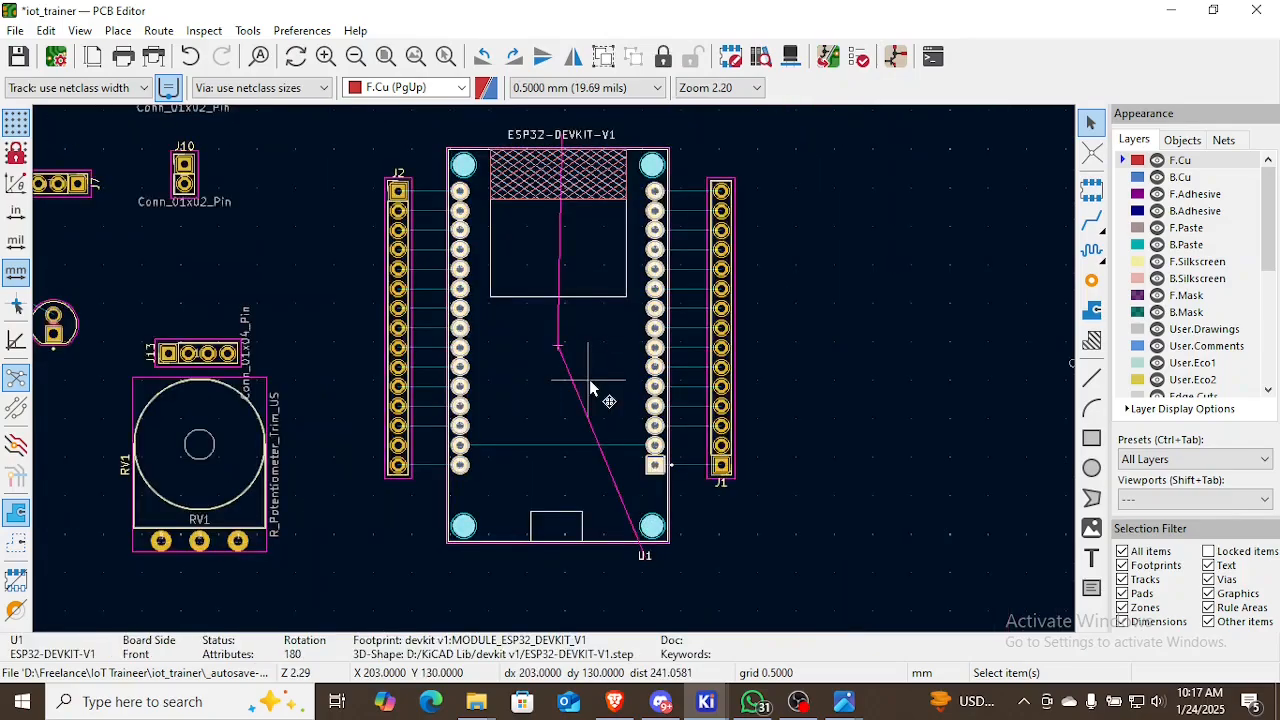
double_click(589, 379)
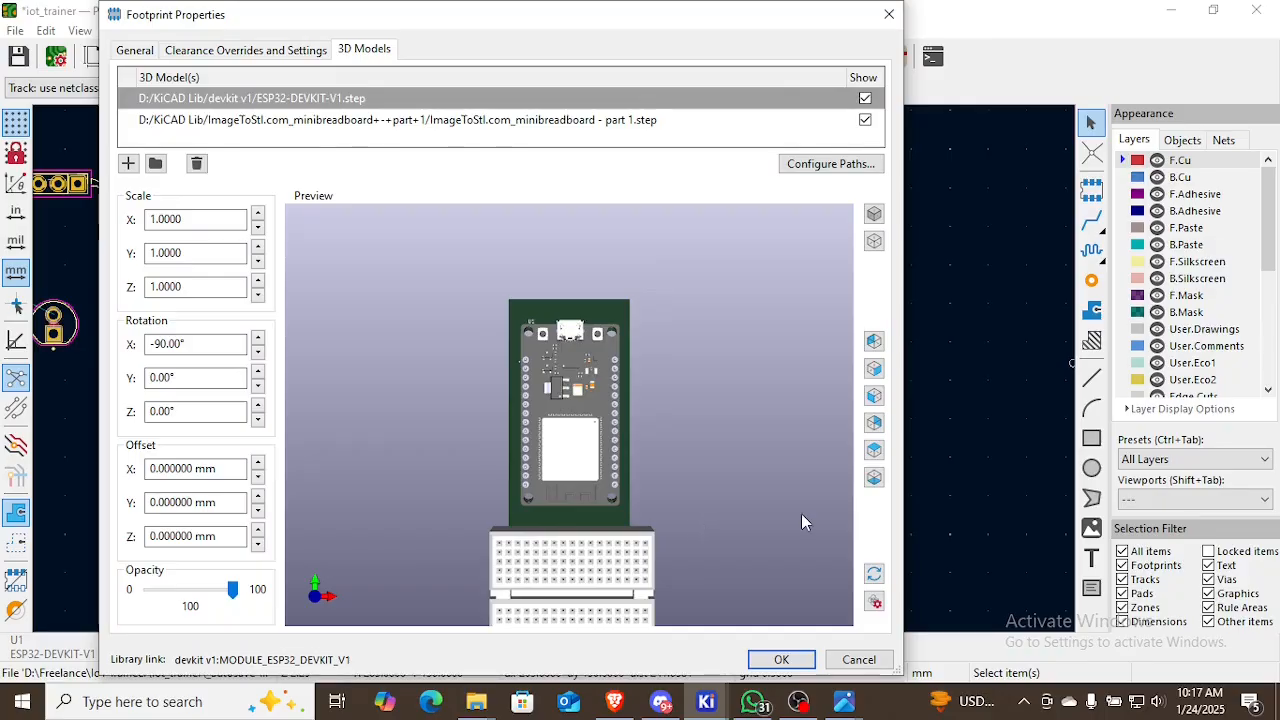
Add MiniBreadboard - Part 1.step from the tutorial kicad folder as another 3D model of footprint U1
left_click_drag(801, 513, 555, 300)
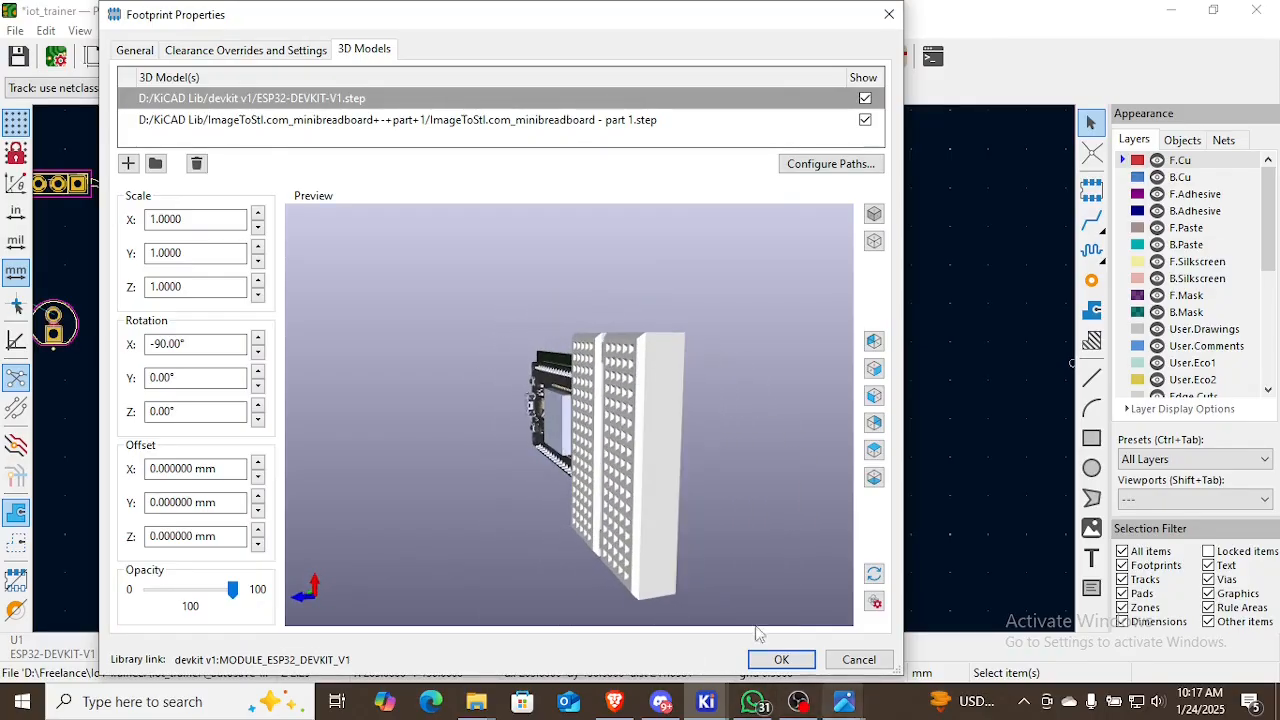
left_click_drag(751, 620, 75, 330)
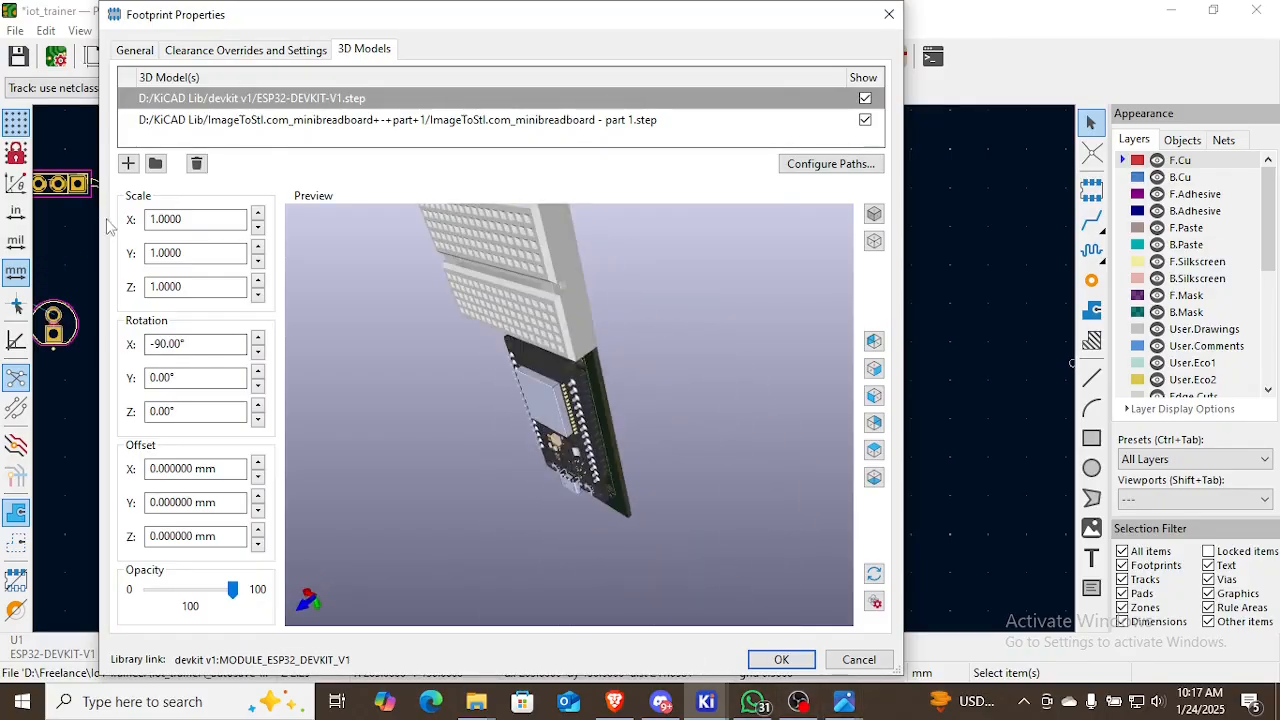
left_click(155, 163)
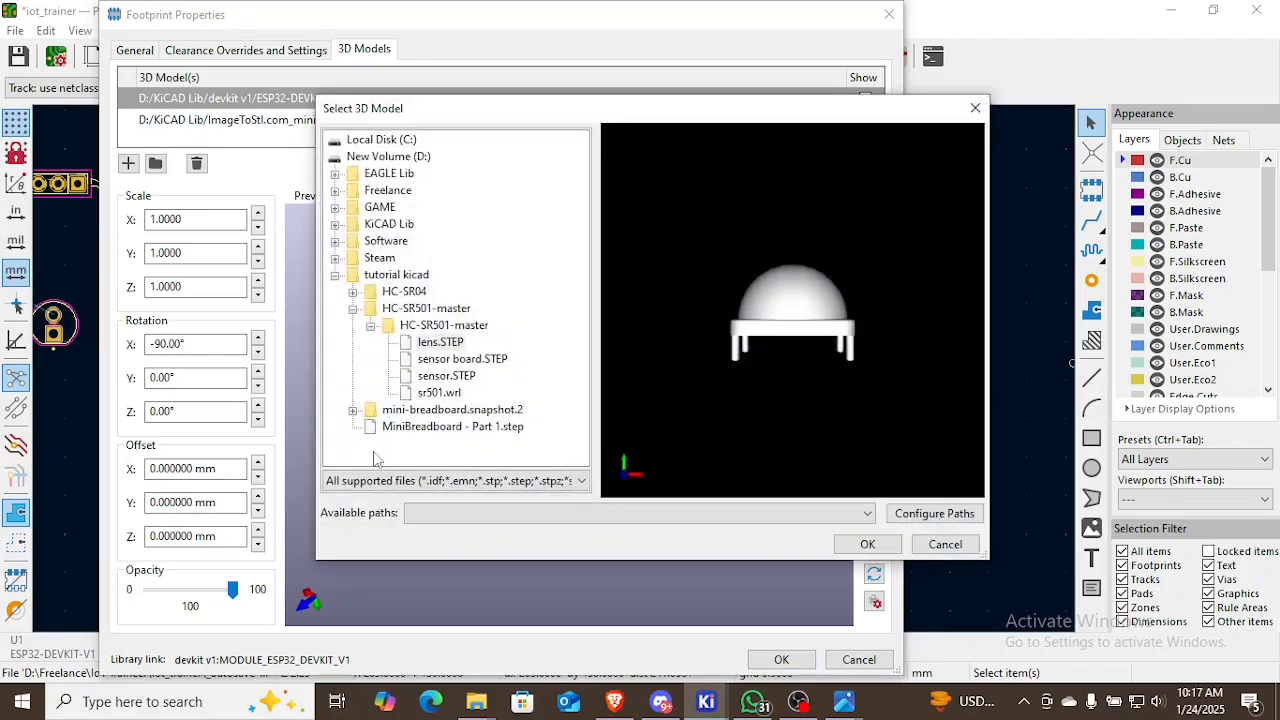
left_click(441, 393)
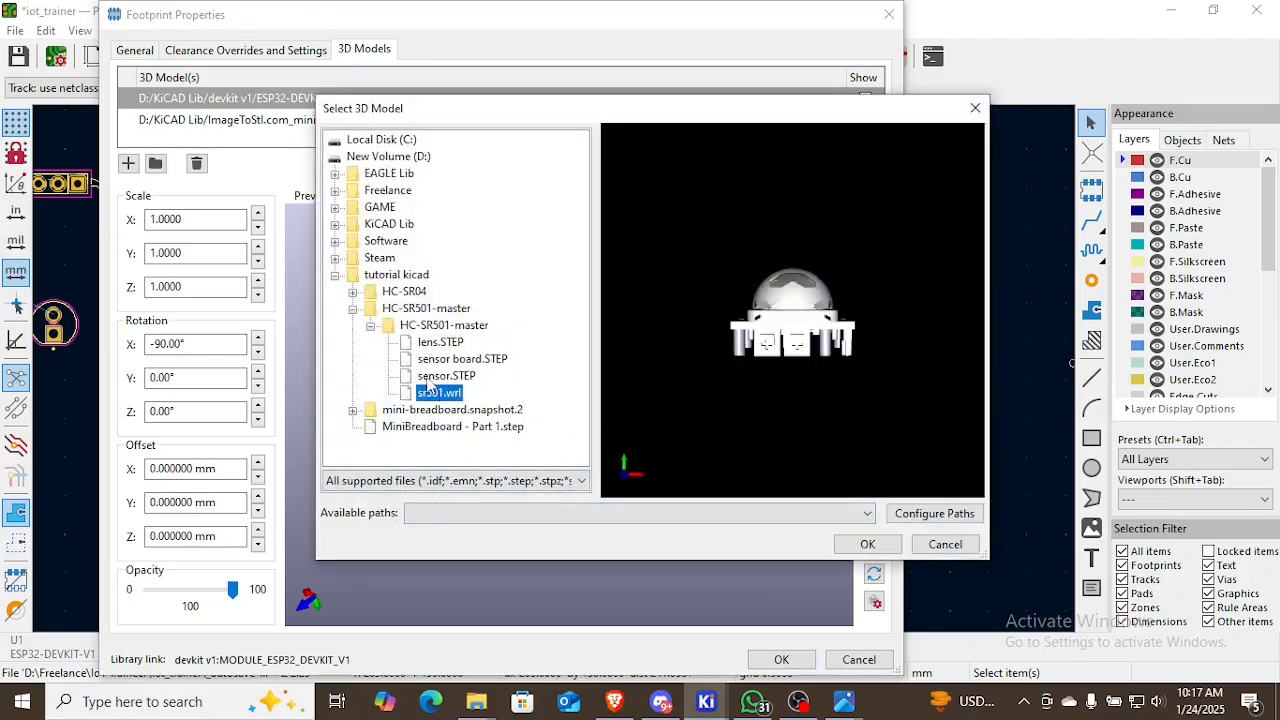
left_click(414, 427)
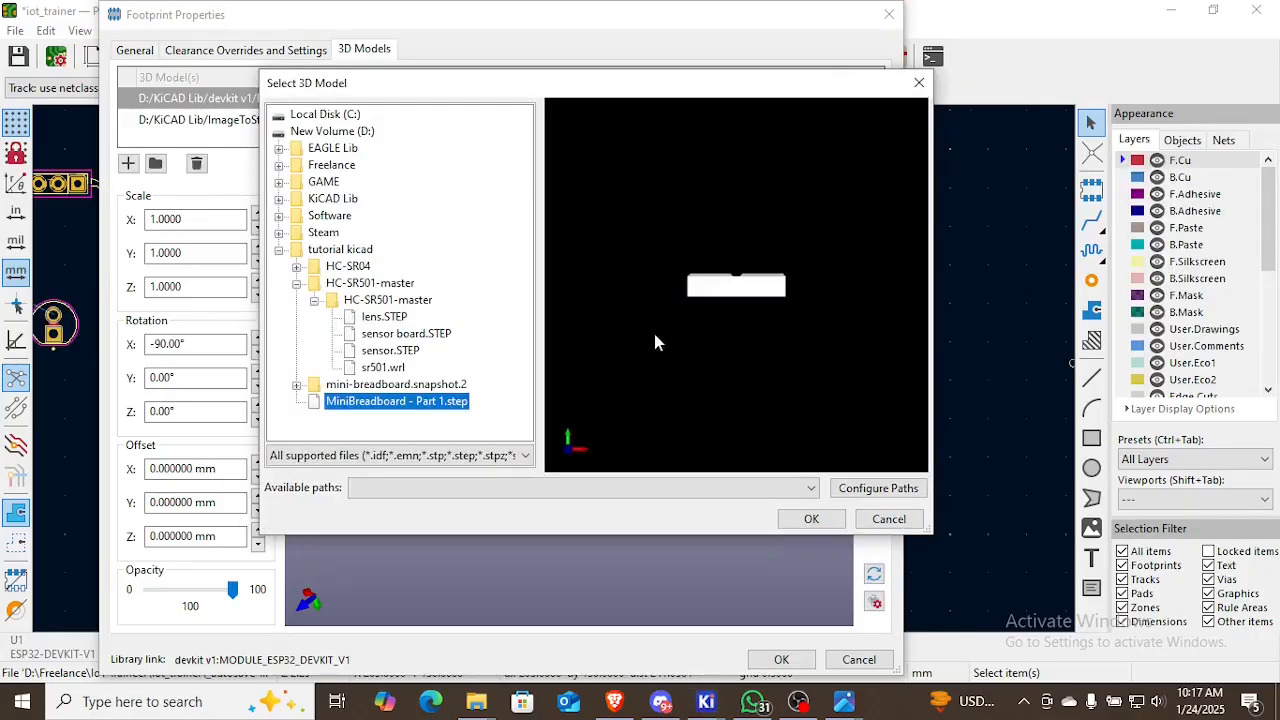
left_click_drag(700, 279, 753, 370)
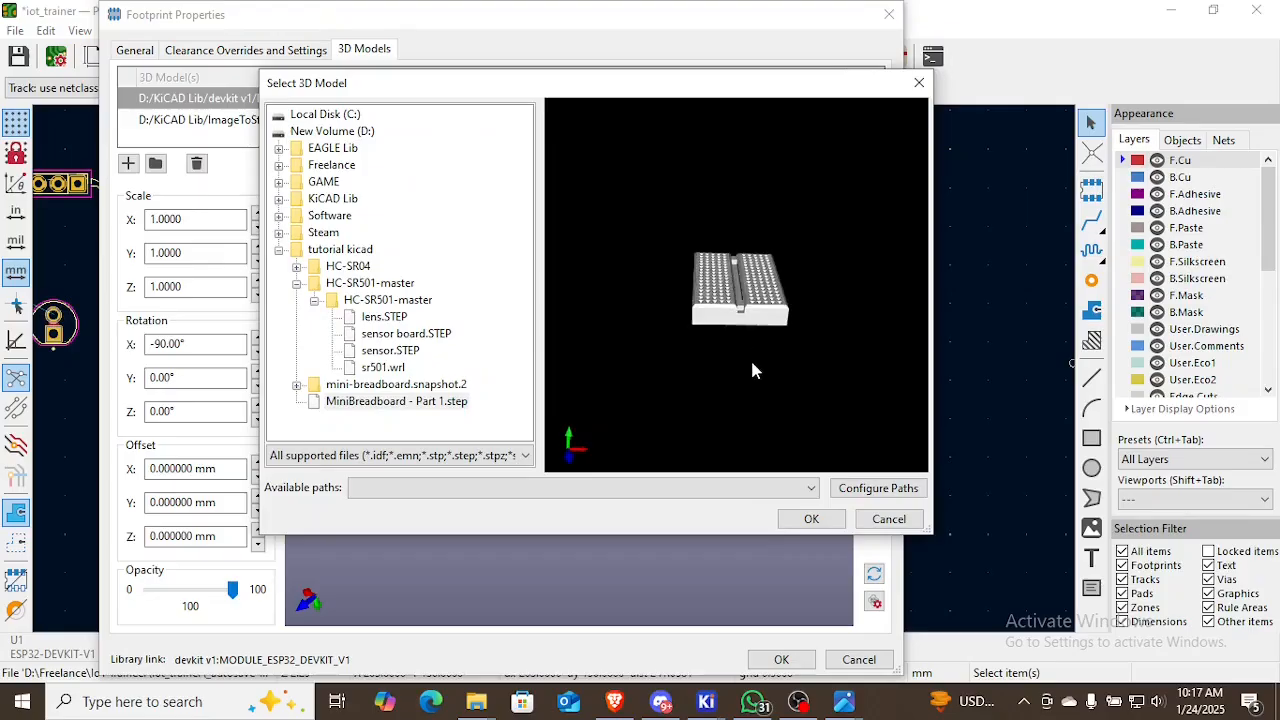
left_click(810, 519)
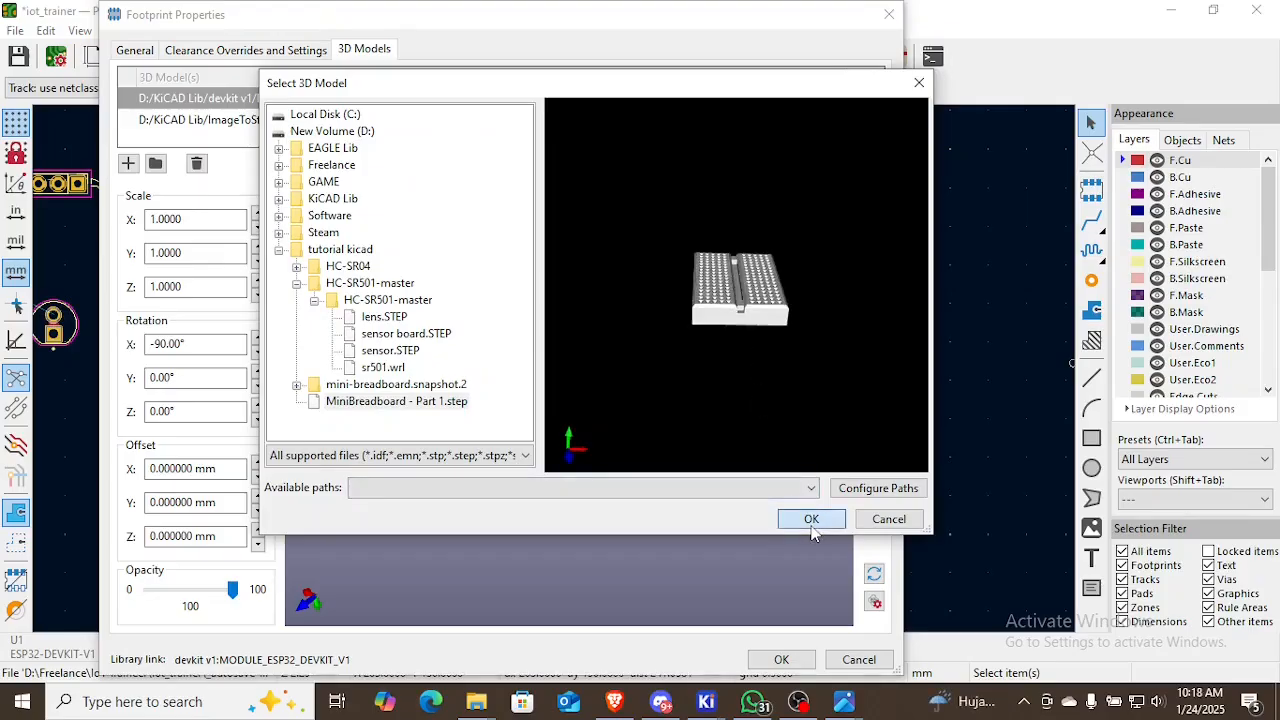
Try offsetting the newly added mini breadboard 3D model of footprint U1 by -1.5 mm in Y, and discard the footprint property changes
left_click_drag(801, 532, 656, 325)
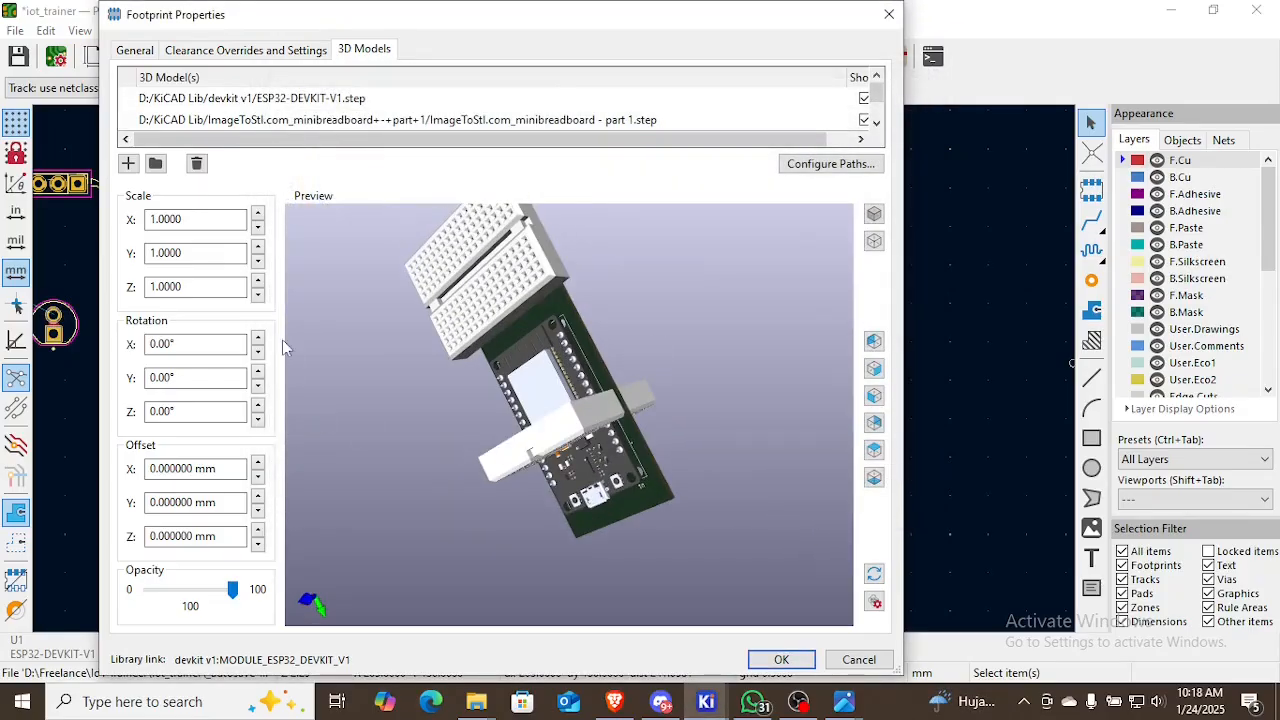
left_click_drag(344, 243, 455, 230)
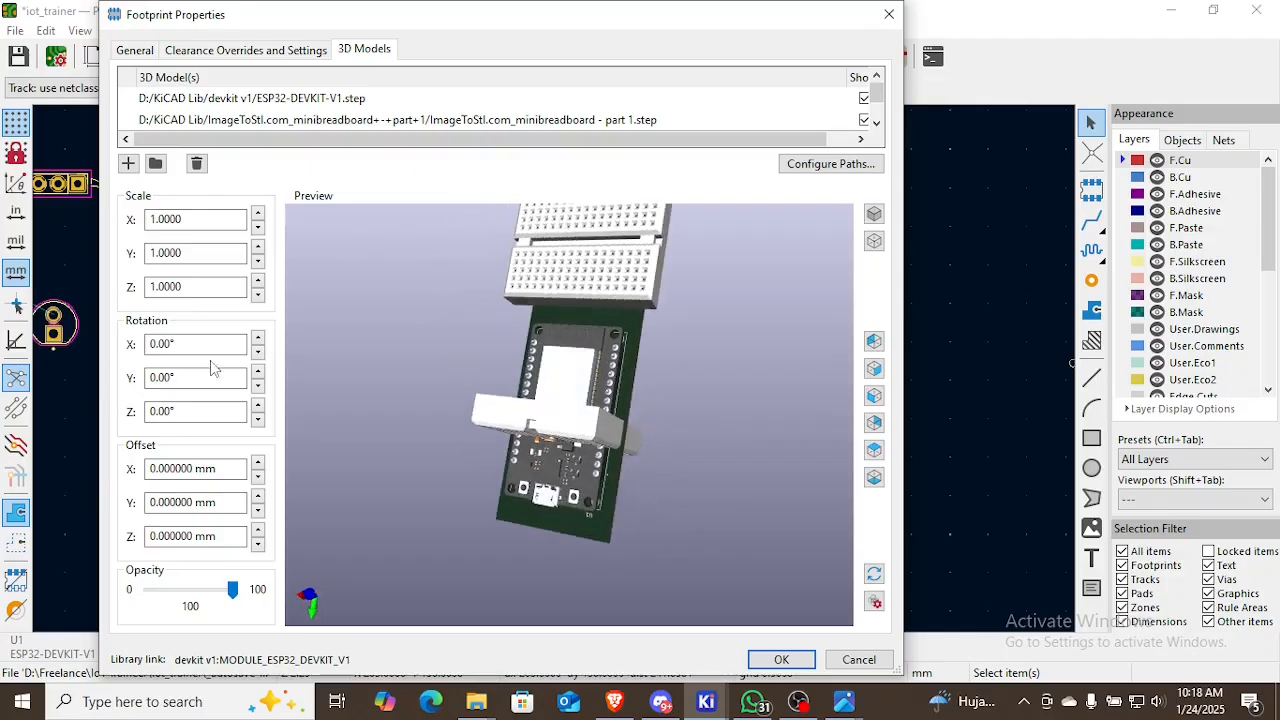
left_click(258, 512)
left_click(258, 512)
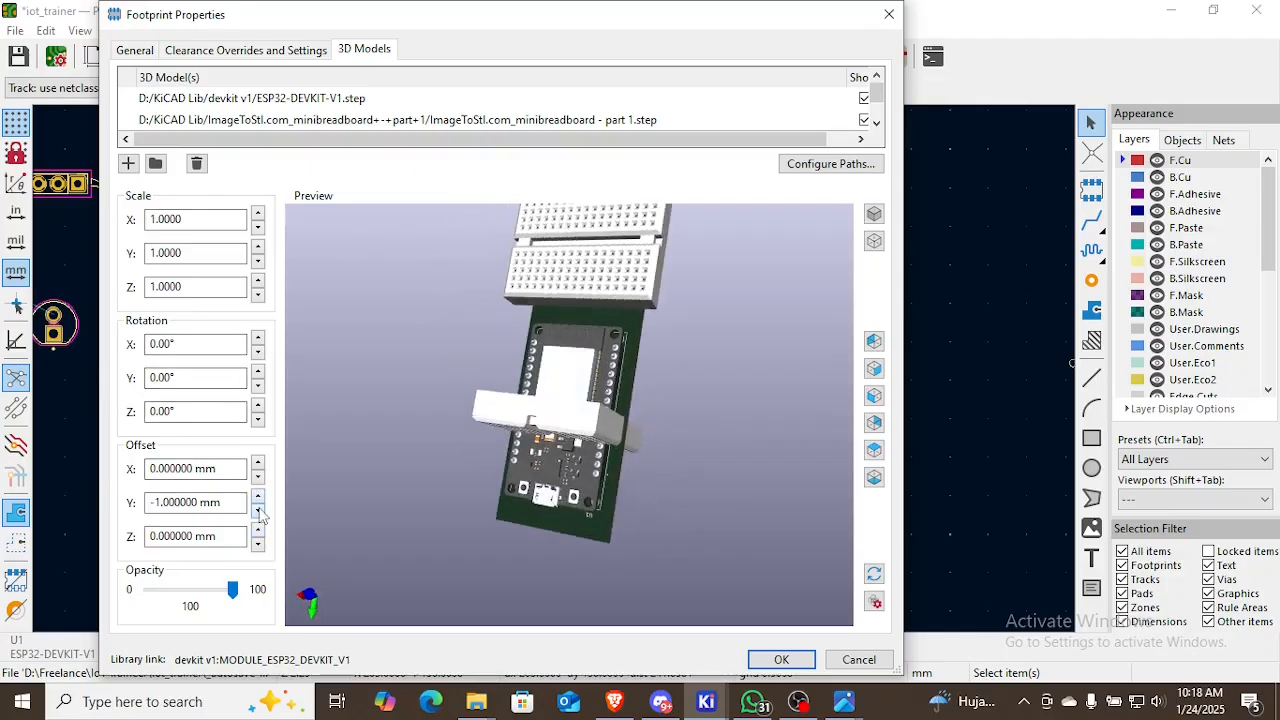
left_click(258, 512)
left_click(258, 477)
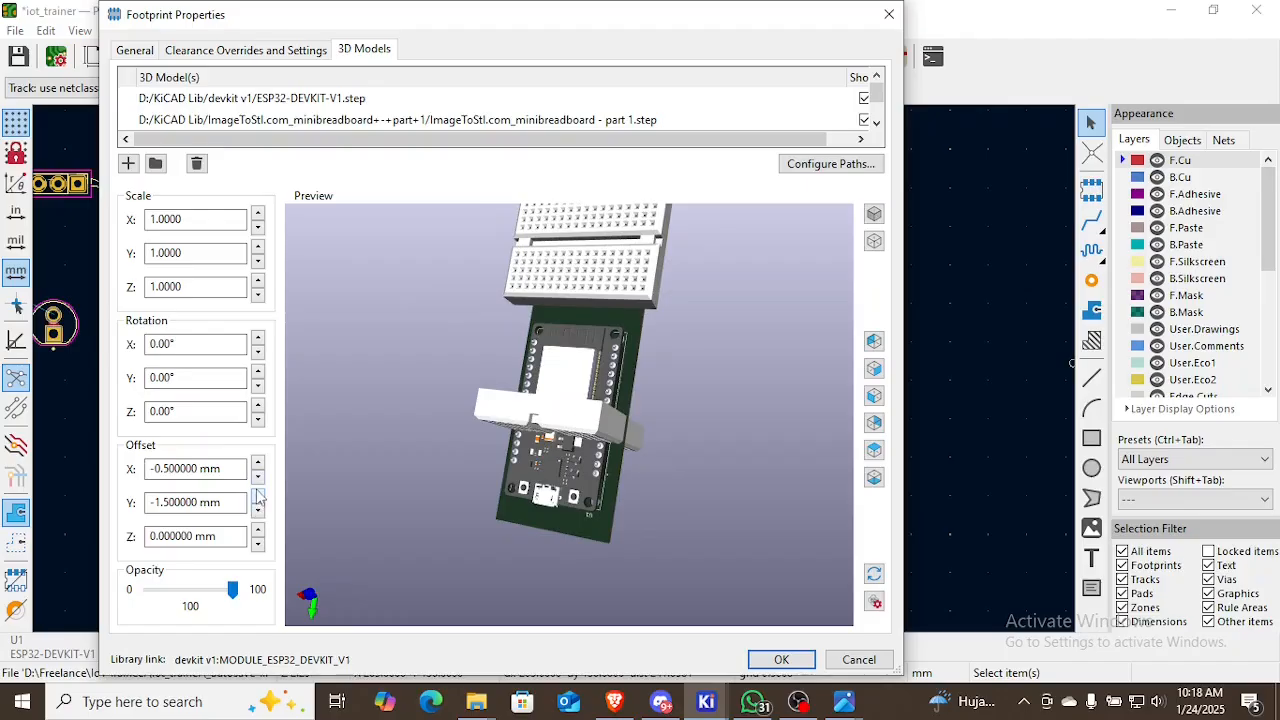
left_click(258, 463)
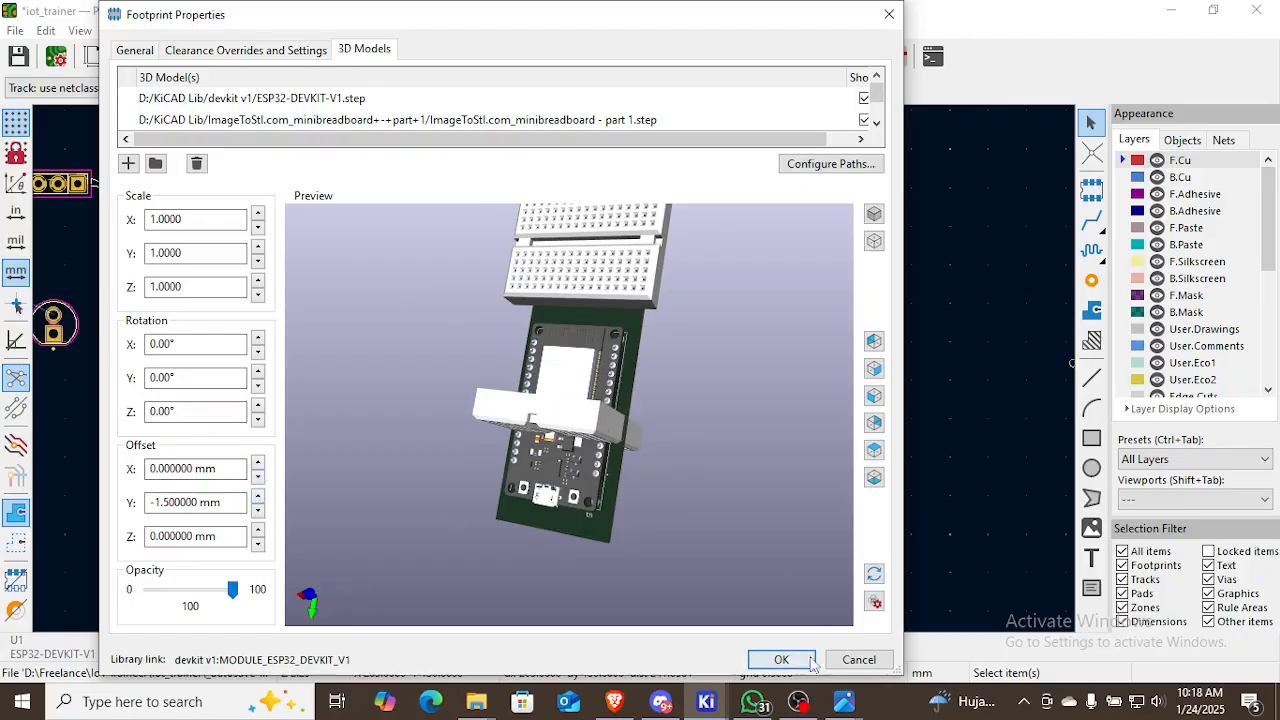
left_click(866, 665)
Examine the component models on the whole board in the 3D viewer, and return to the PCB layout
scroll(553, 364, "down", 3)
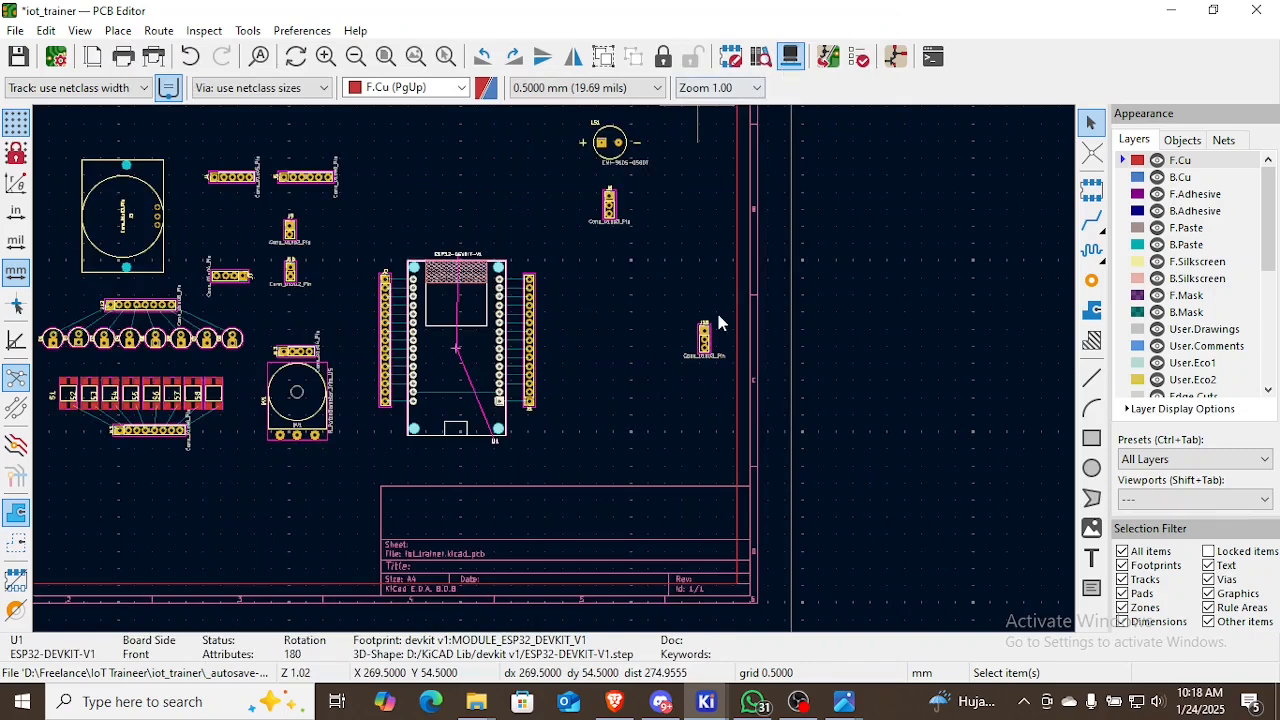
key("alt+3")
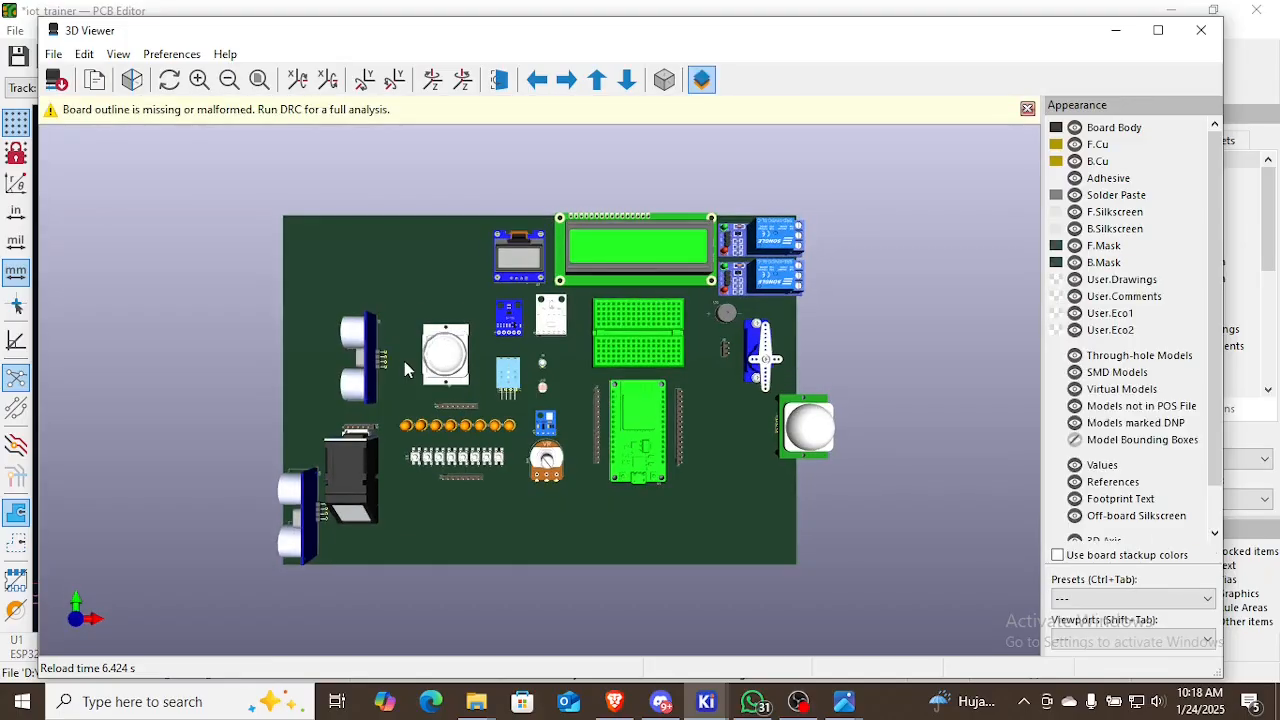
left_click(1207, 33)
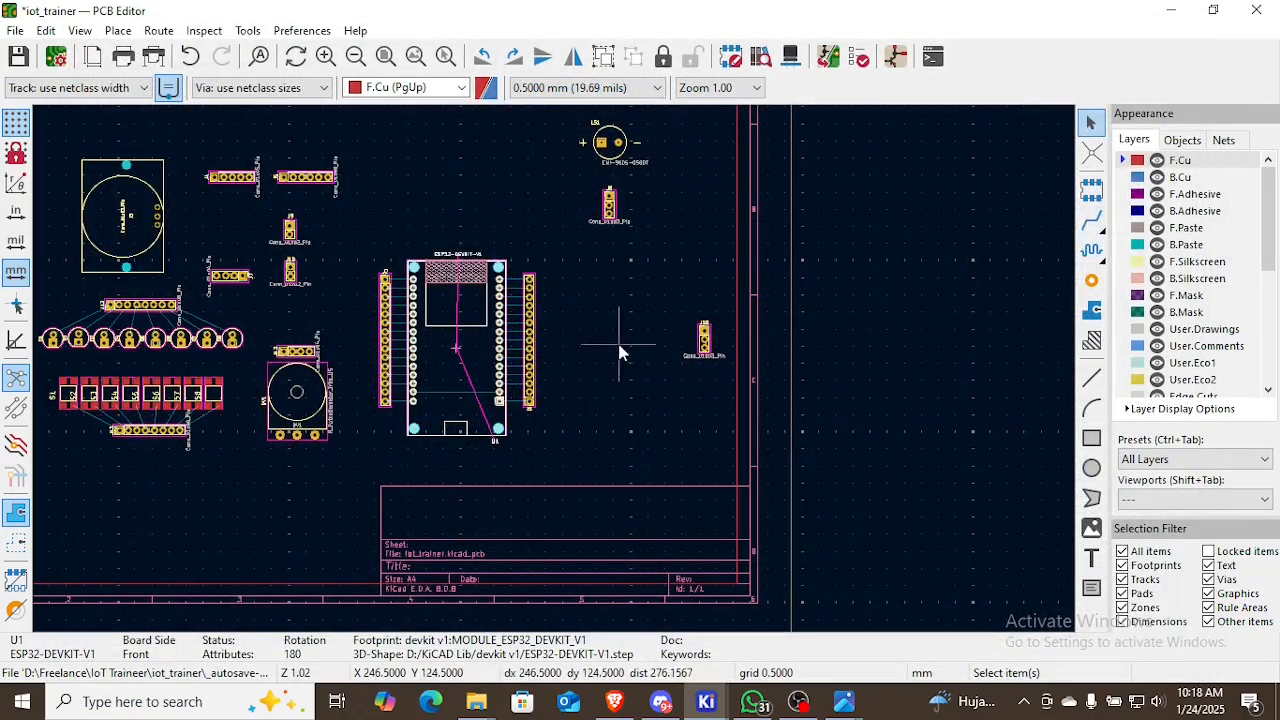
scroll(557, 378, "down", 3)
middle_click_drag(557, 378, 655, 373)
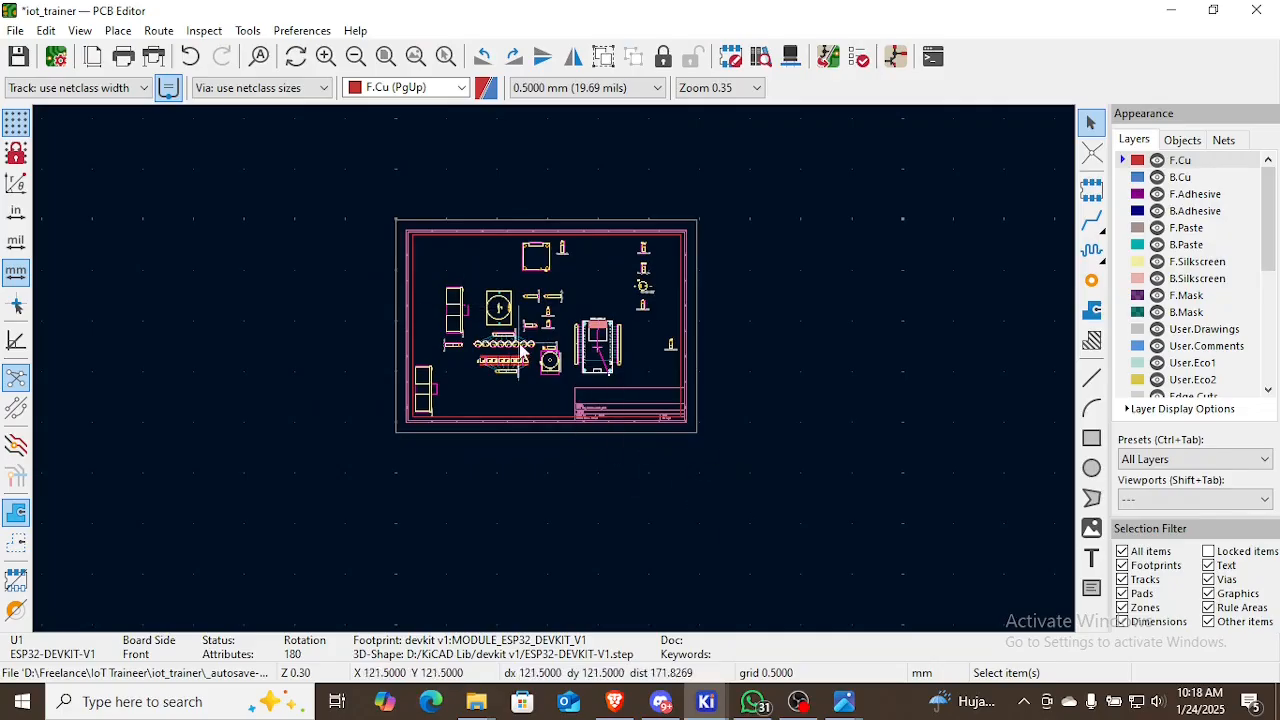
scroll(520, 343, "up", 2)
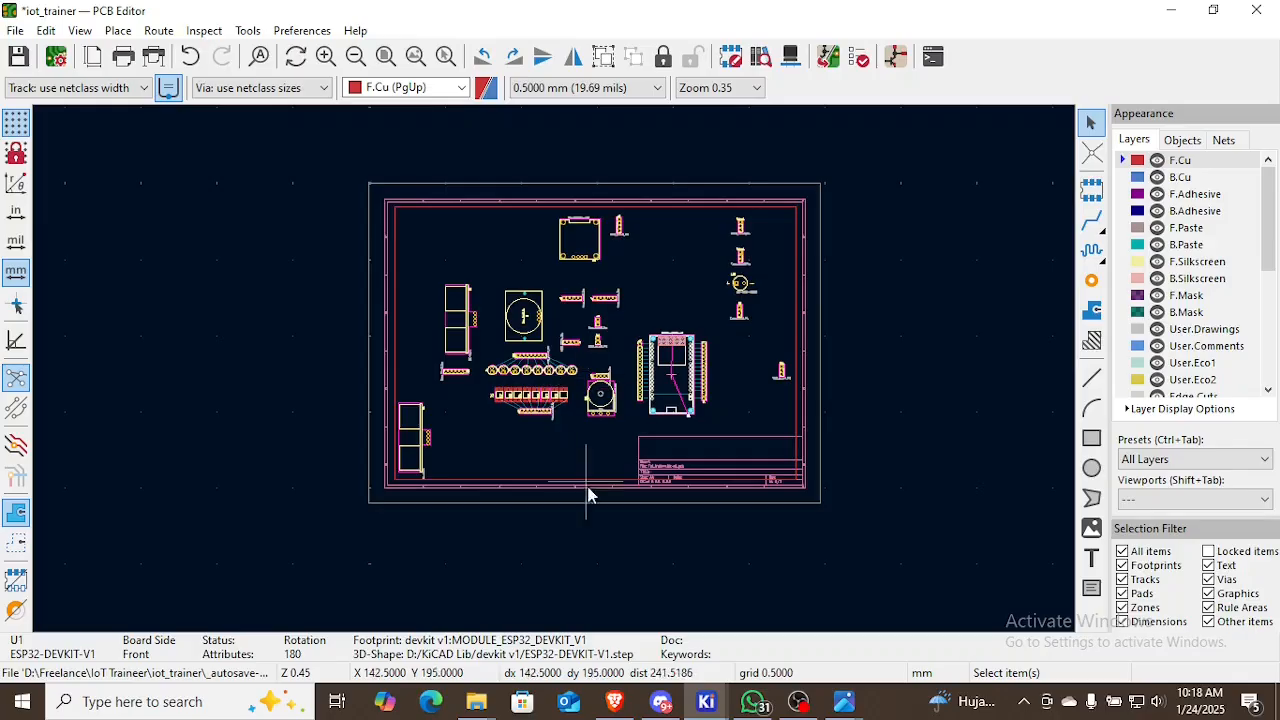
Switch to the MiniBreadboard document in the browser, and find and launch Autodesk Fusion on the computer
left_click(614, 701)
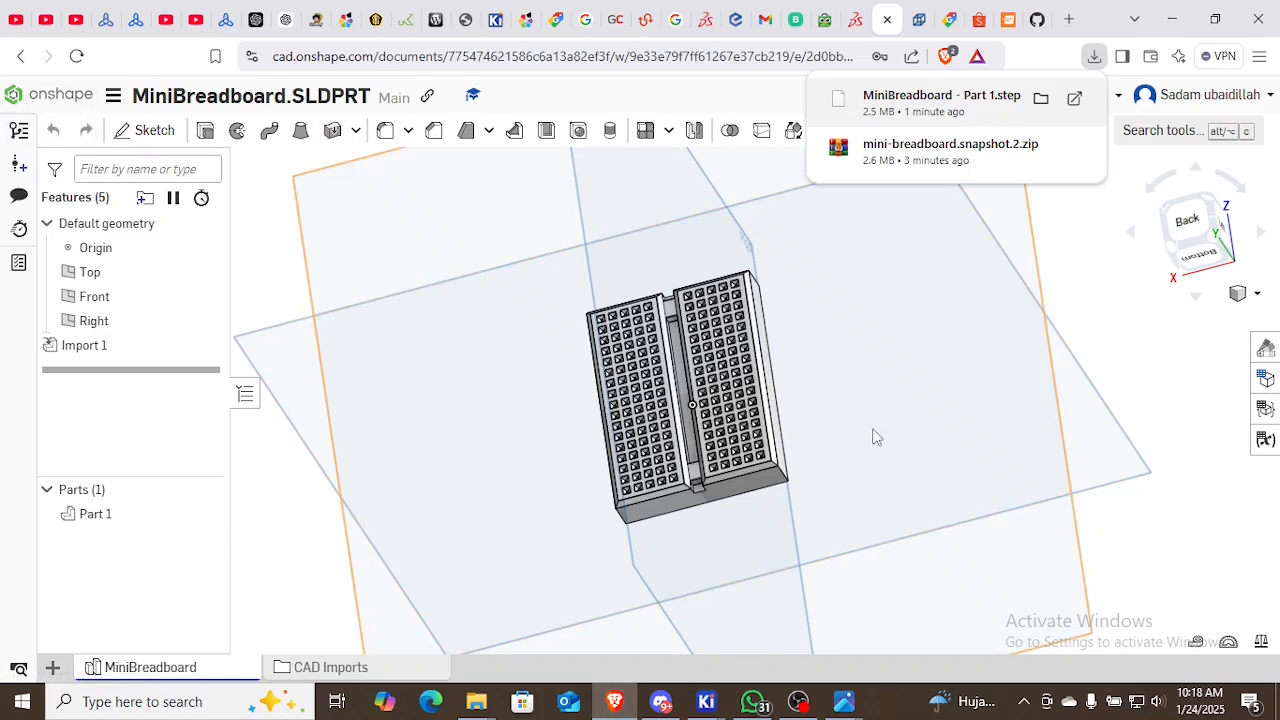
key("super")
type("i")
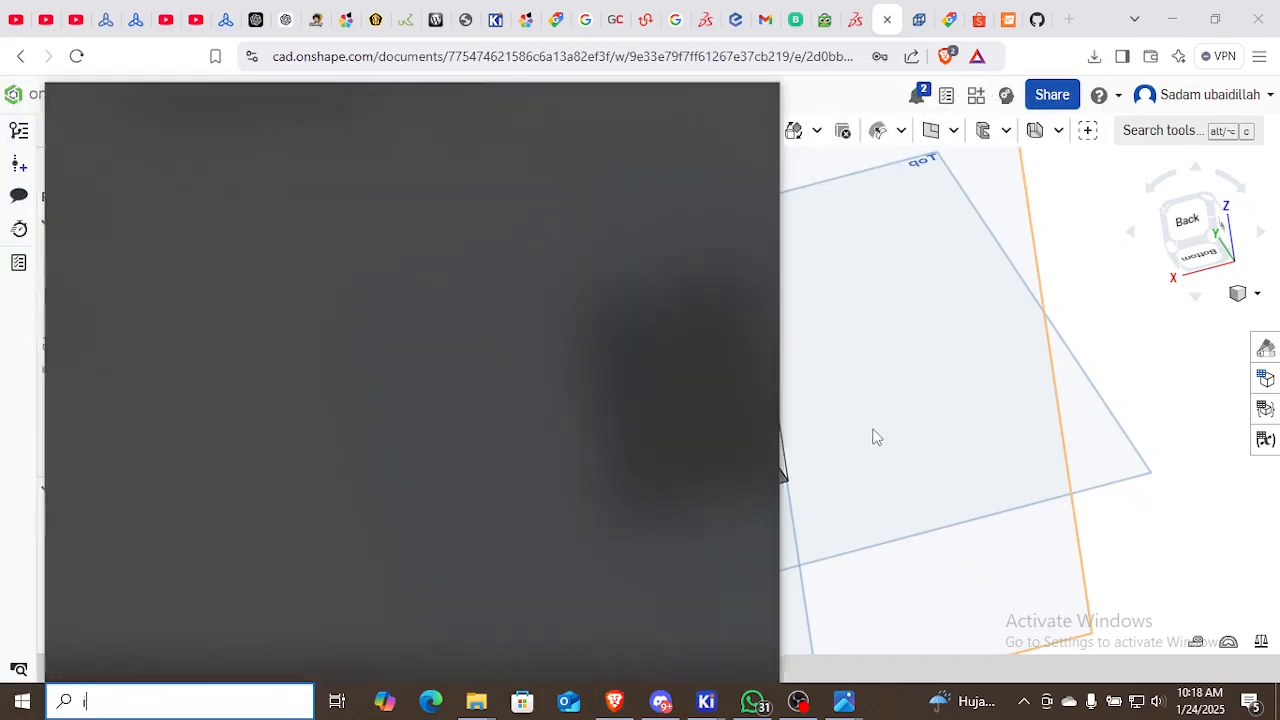
key("BackSpace")
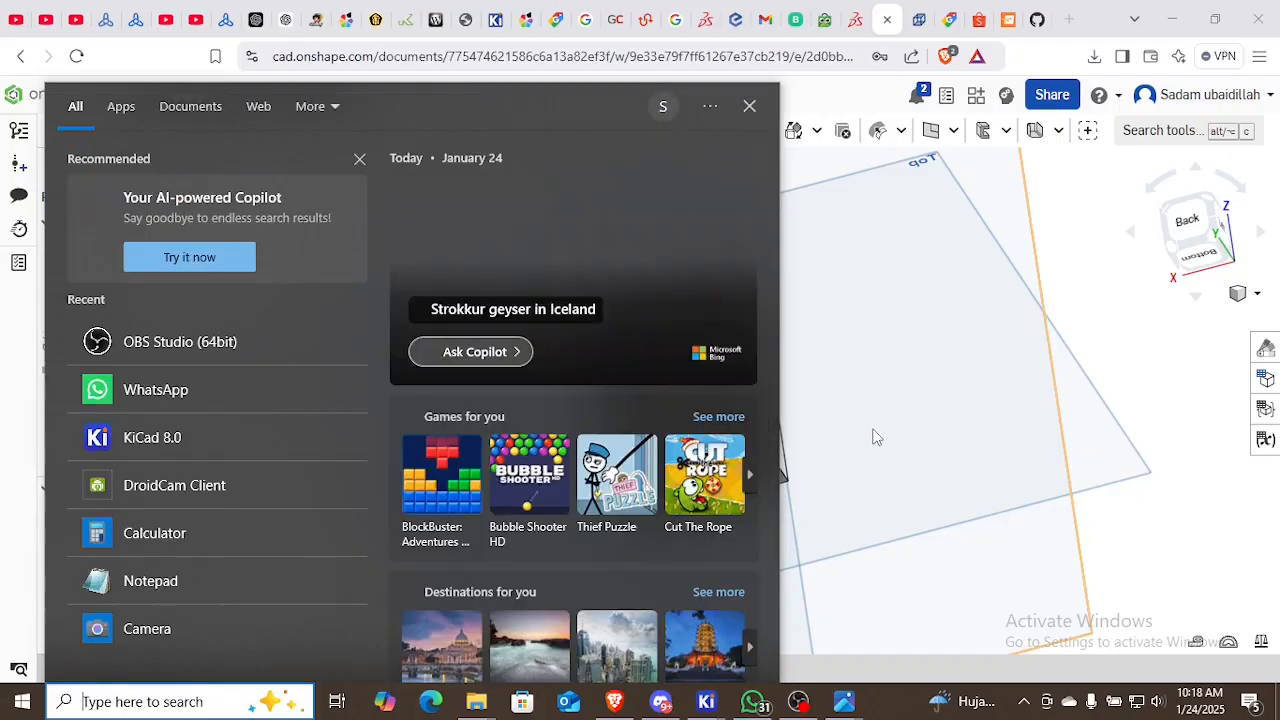
type("u")
key("BackSpace")
type("f")
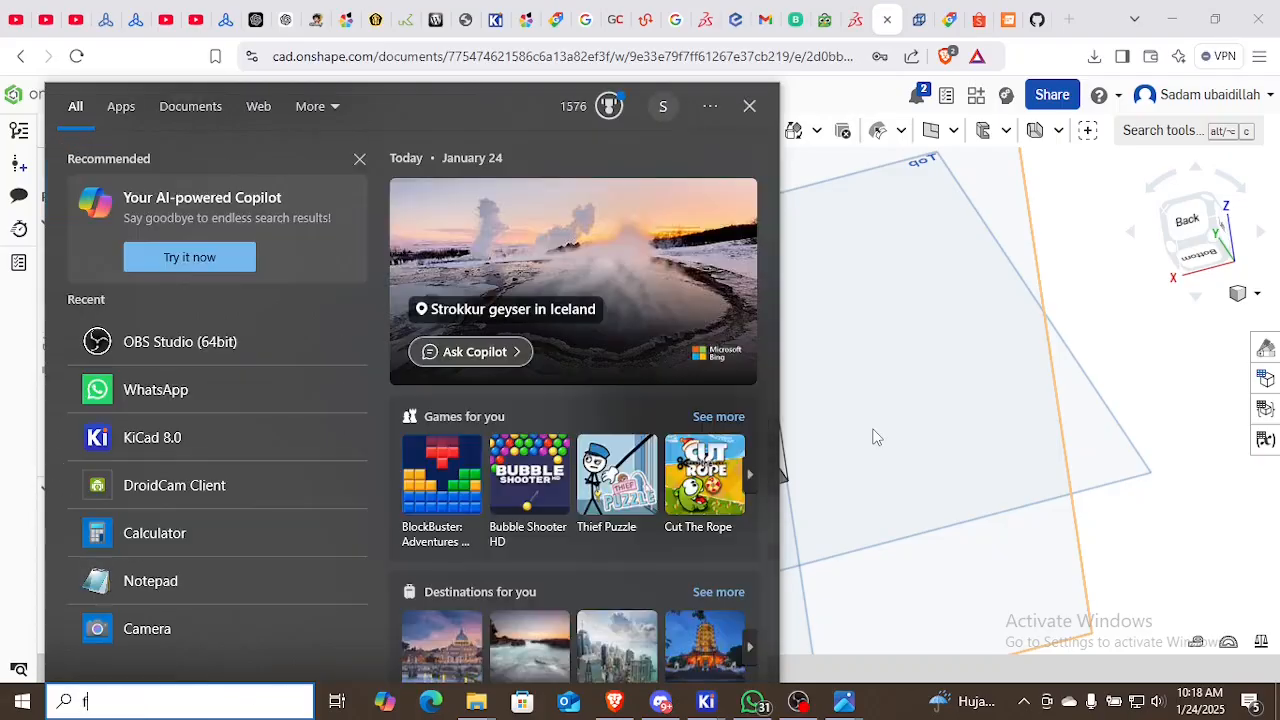
type("u")
left_click(873, 437)
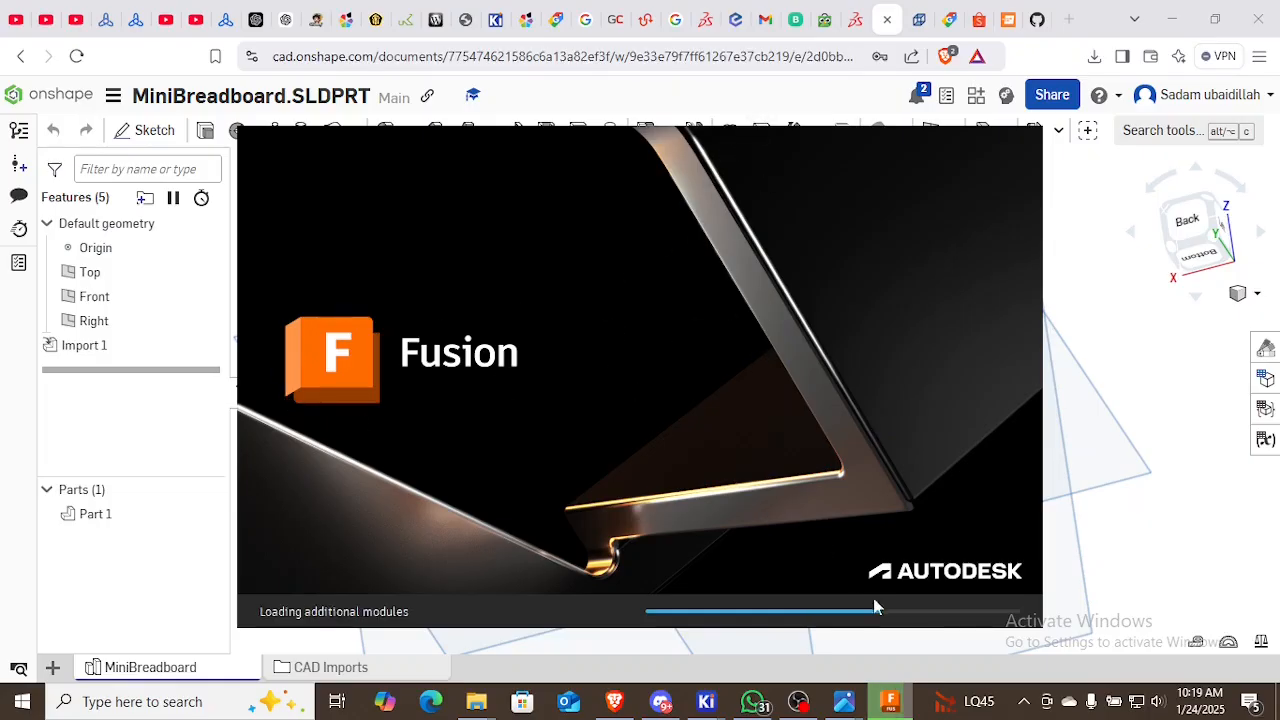
mouse_move(890, 701)
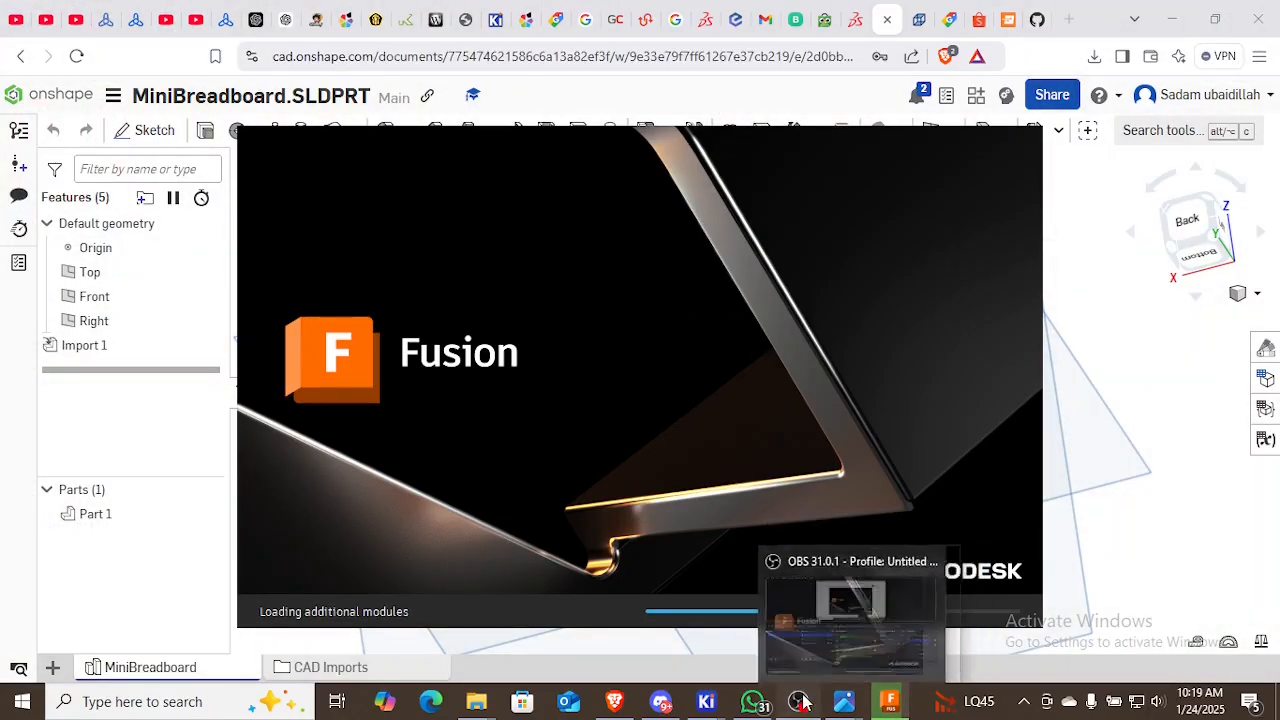
left_click(798, 700)
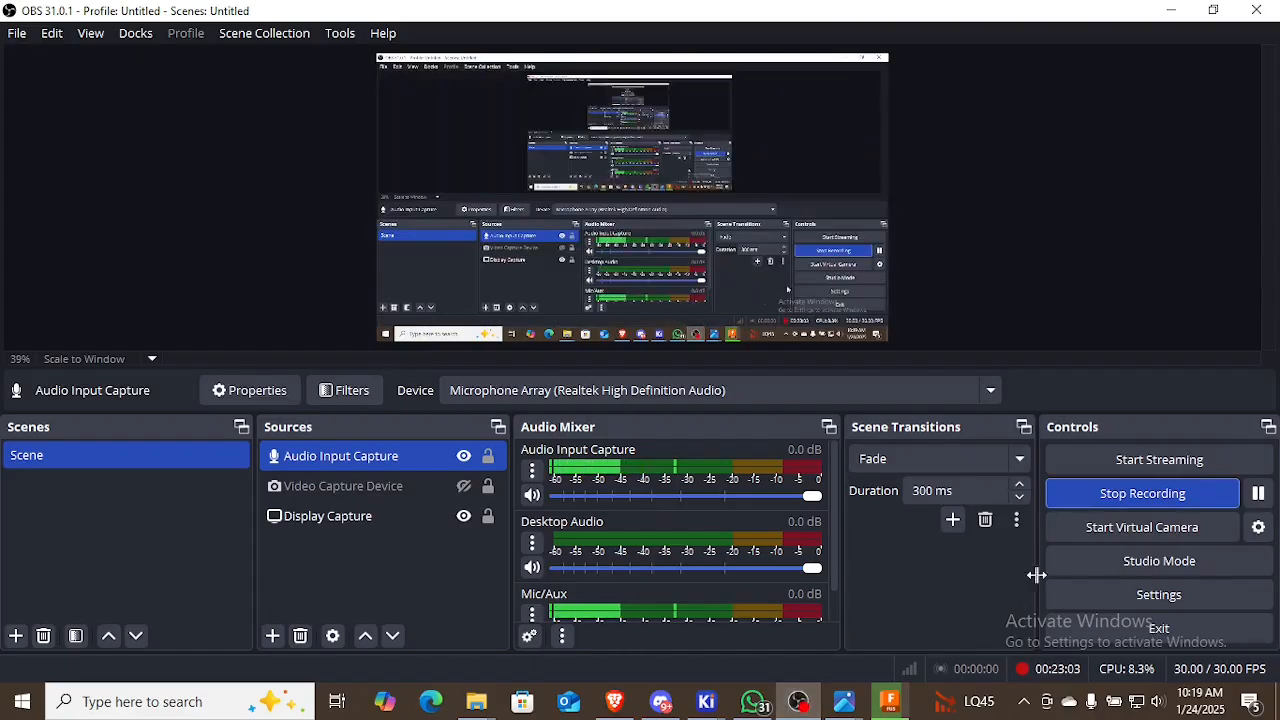